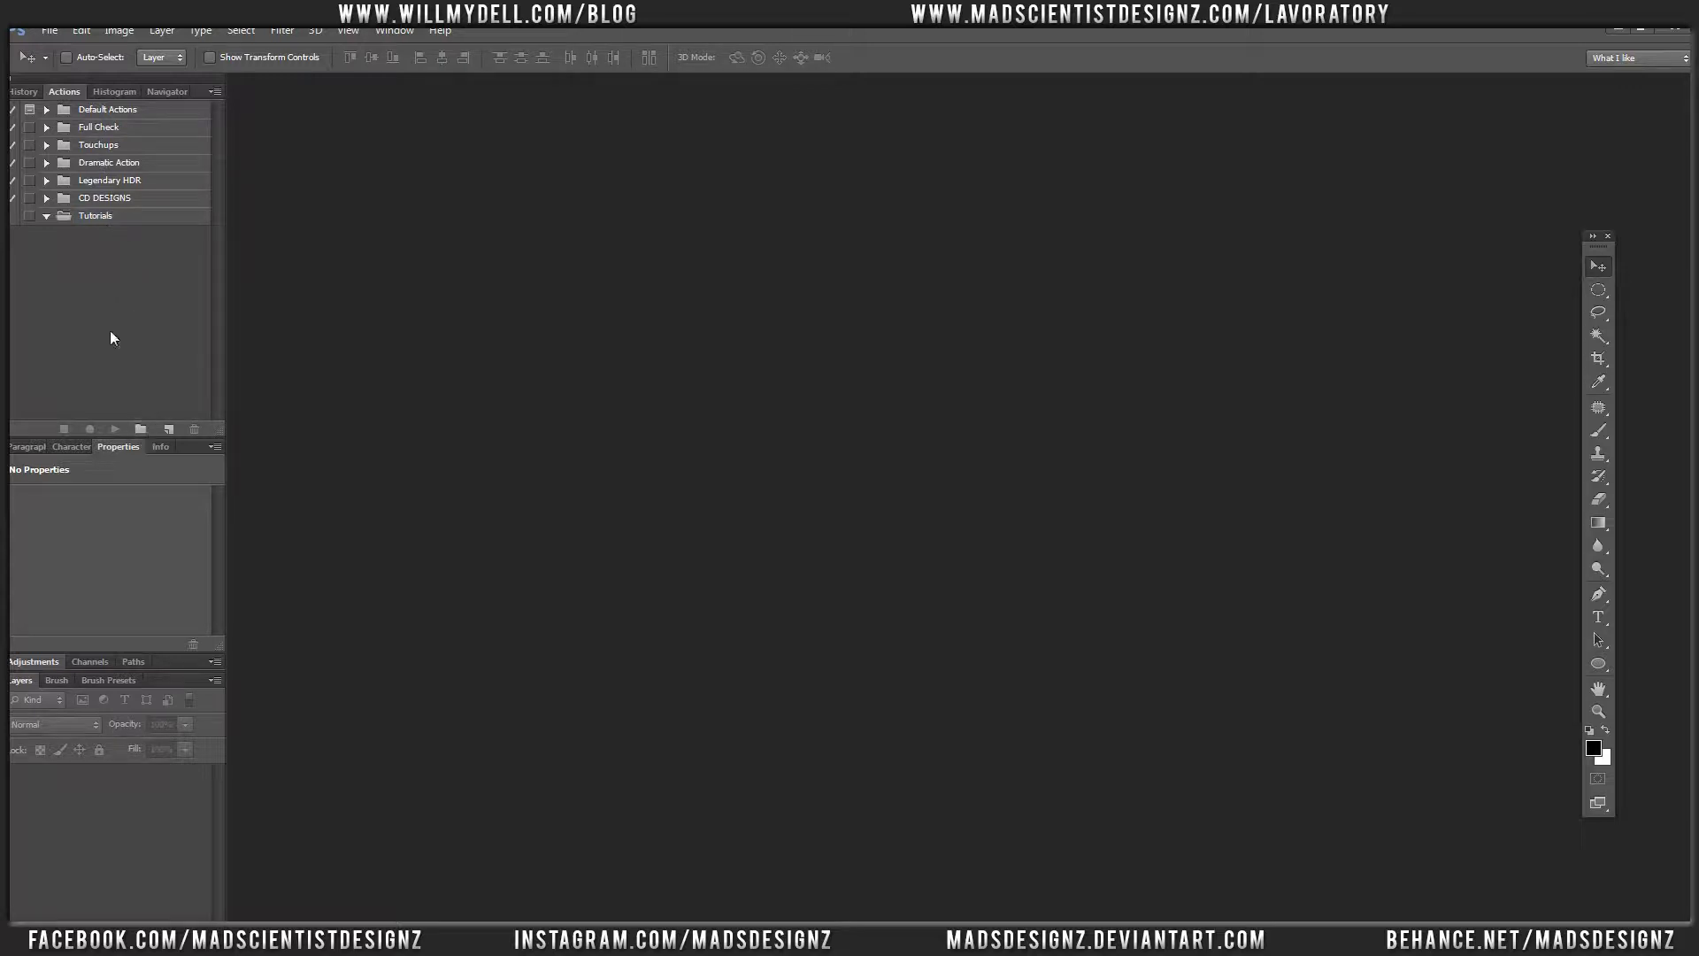
Create an action set named Color and make the Tutorials set the active one
left_click(140, 430)
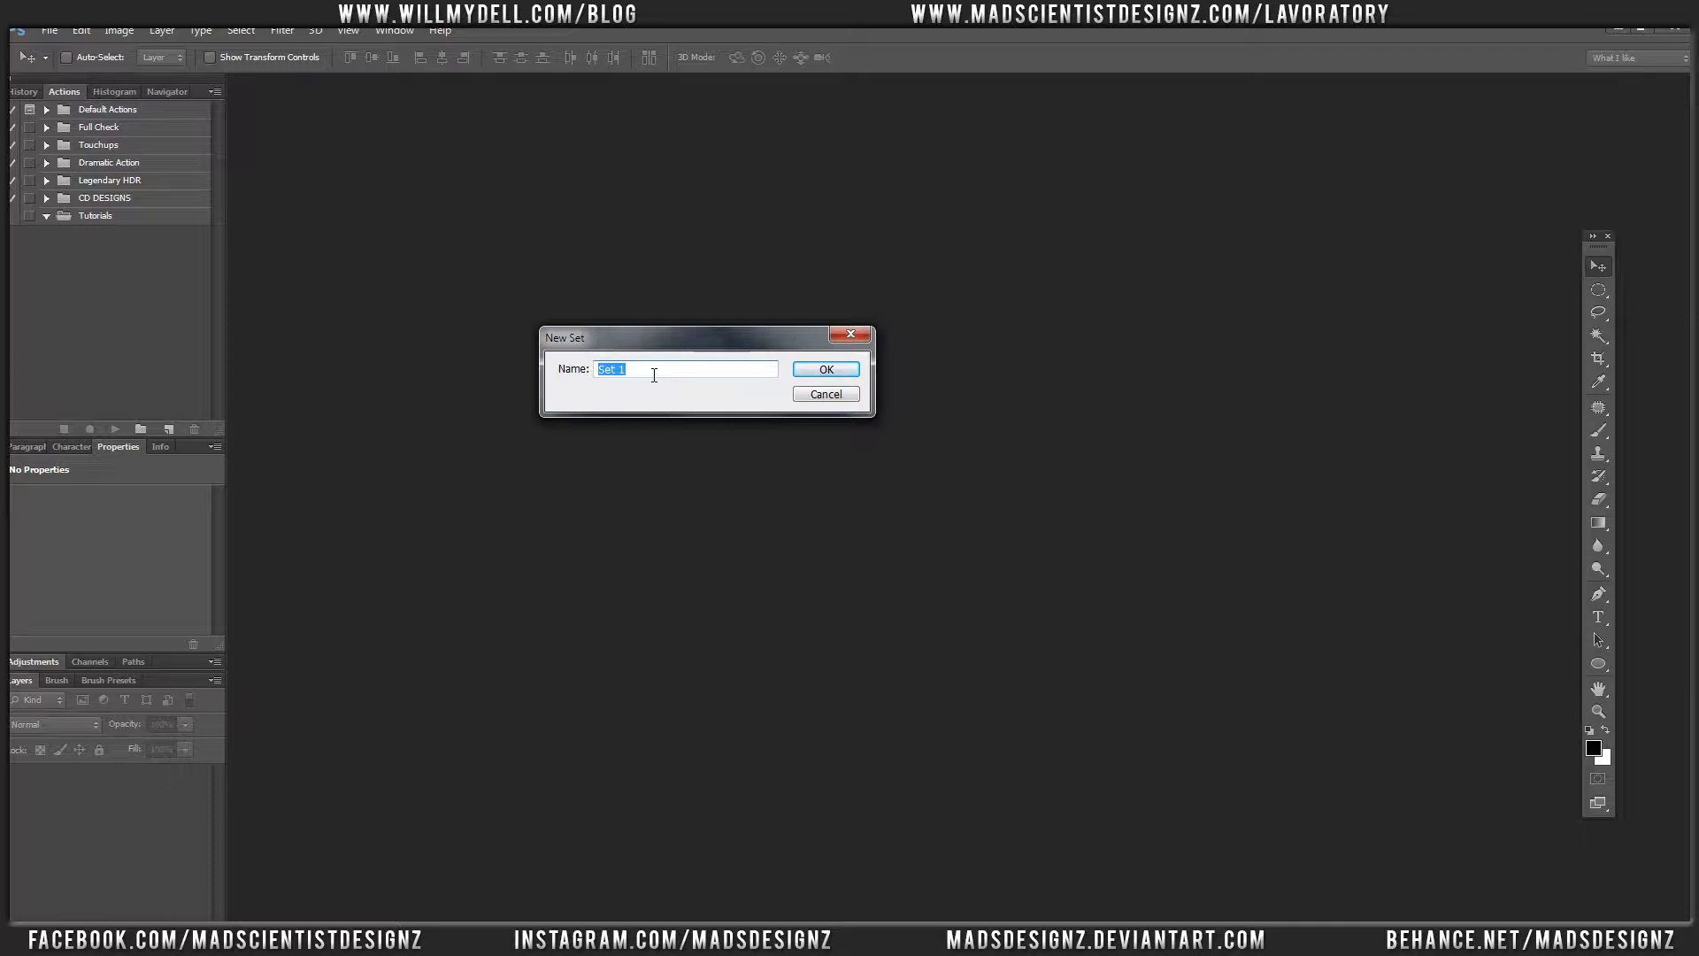
type("COlor")
key("Return")
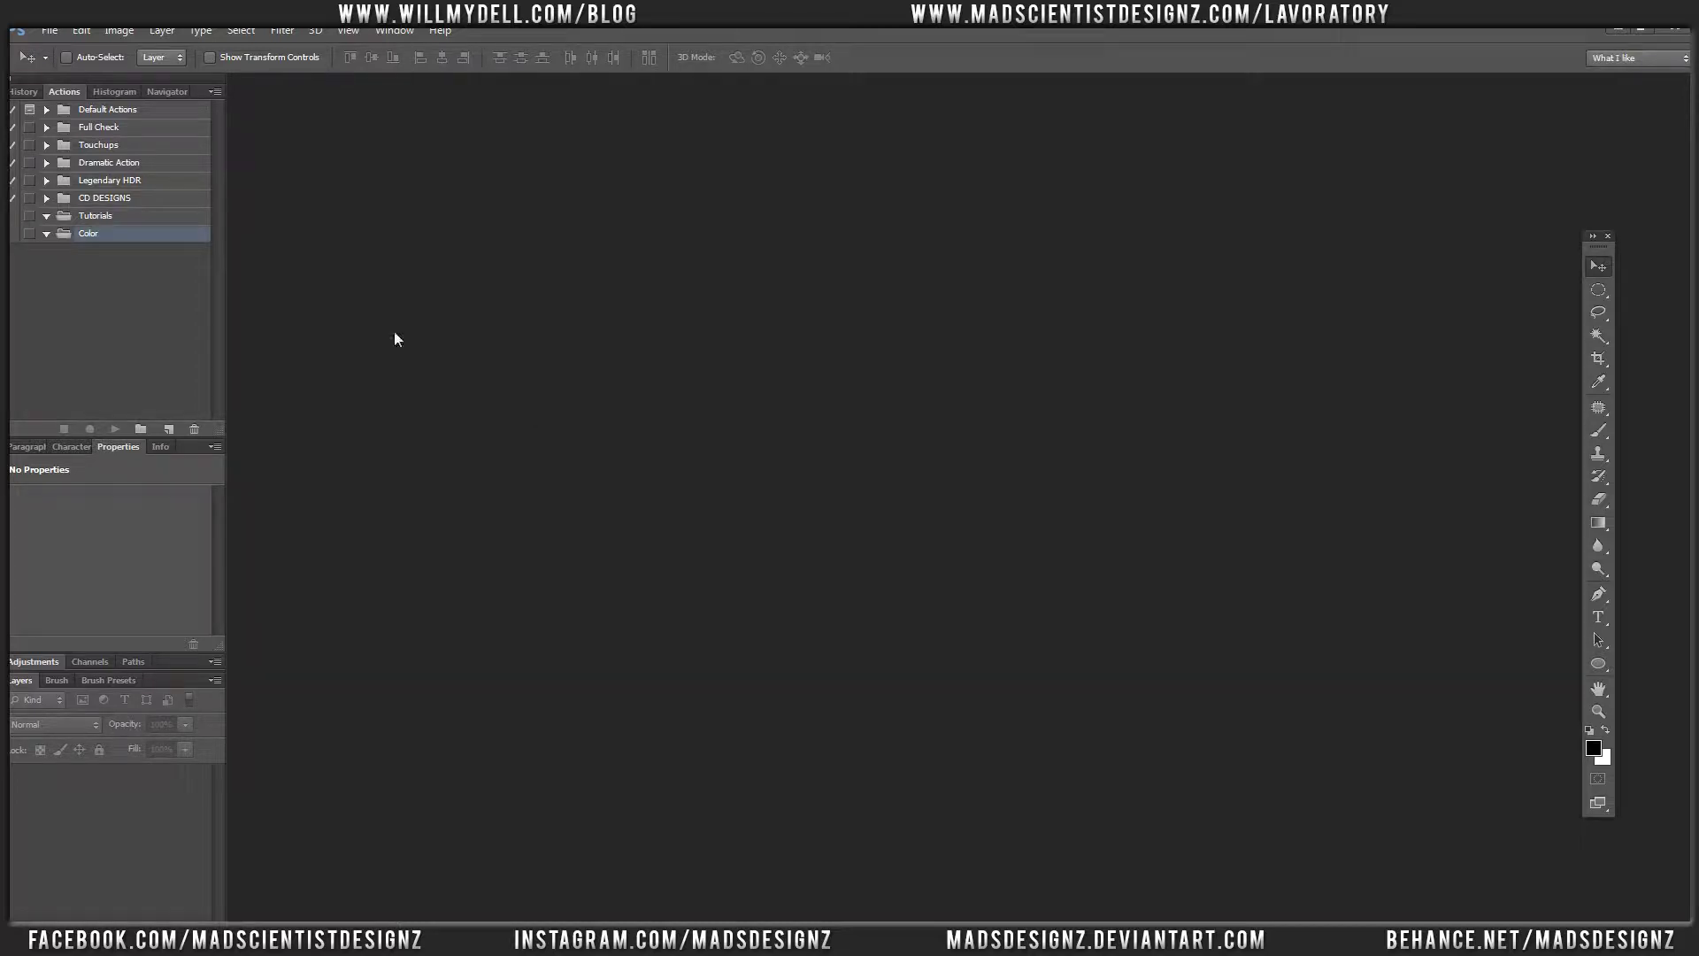
left_click(119, 219)
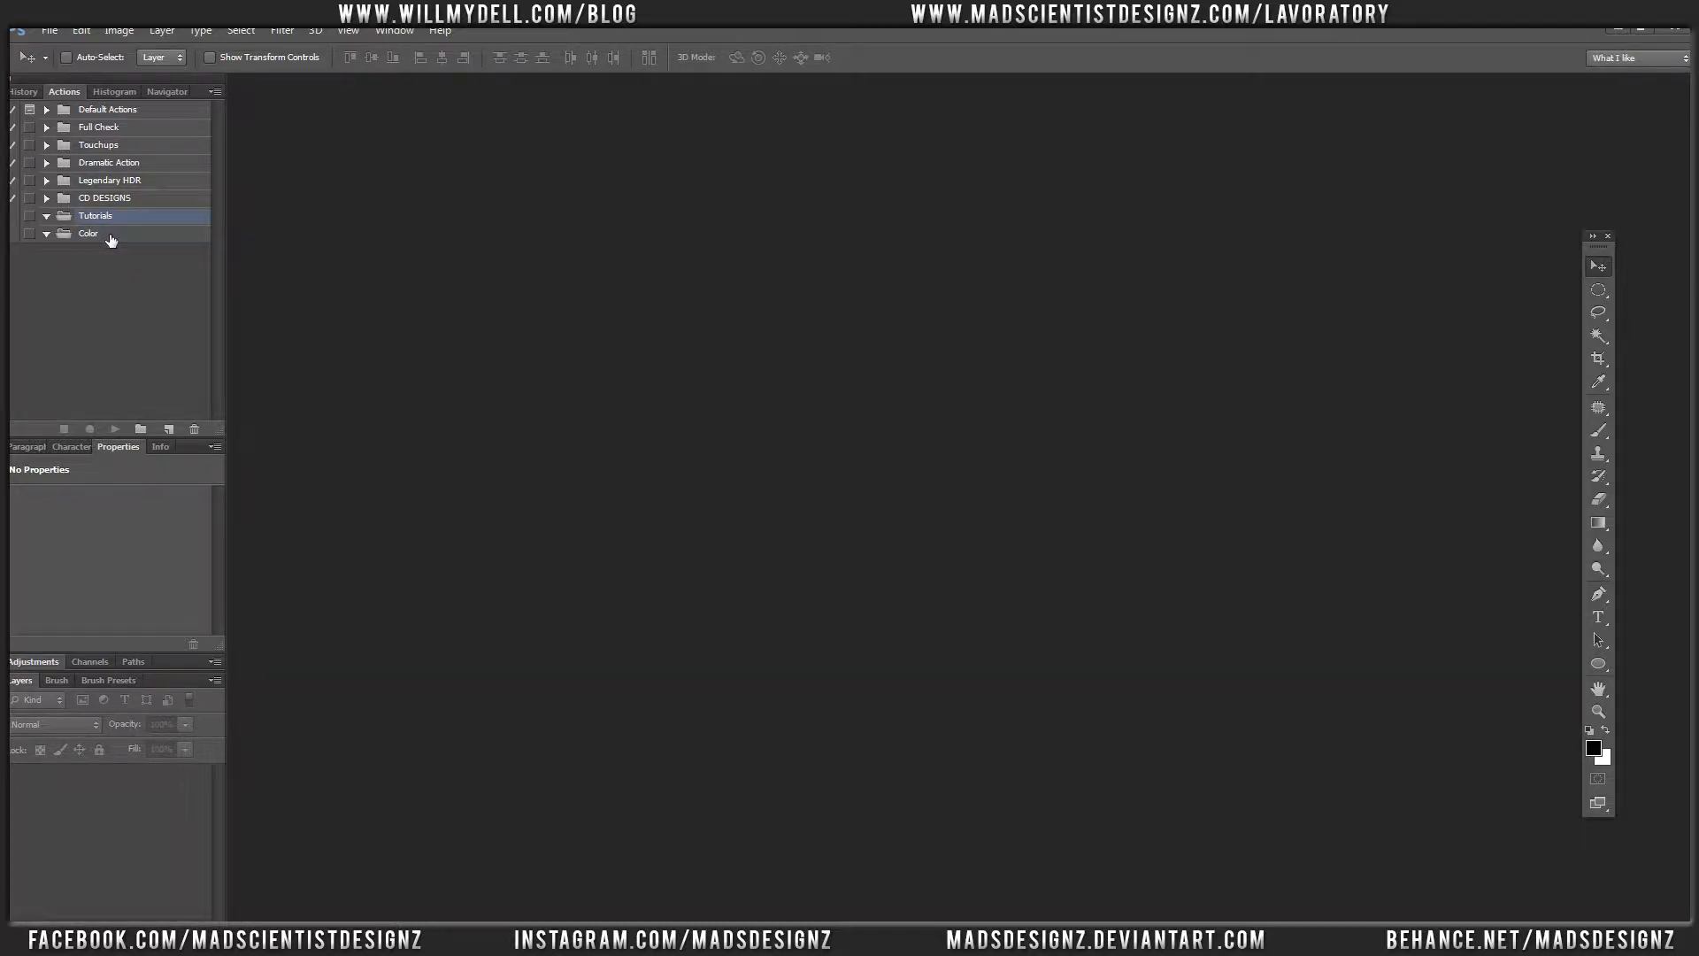
left_click(101, 231)
left_click(119, 221)
Bring both photo folder windows forward, narrow the city pictures window and place it beside the GShoot window
mouse_move(162, 913)
left_click(172, 879)
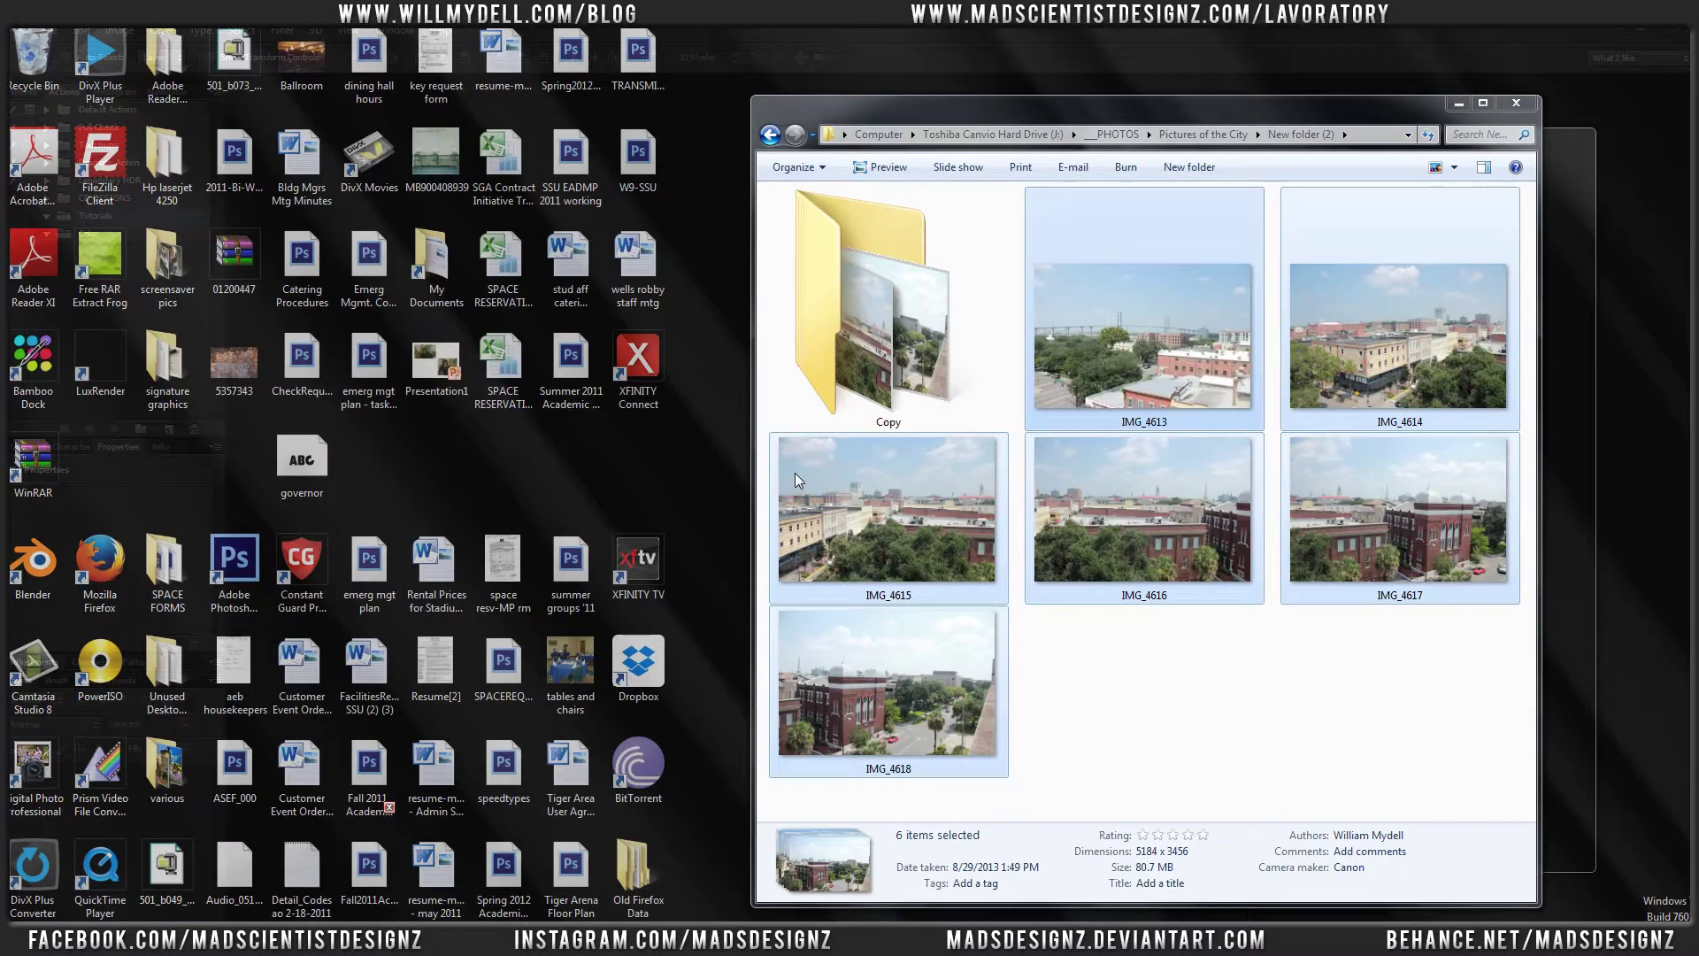
left_click(307, 862)
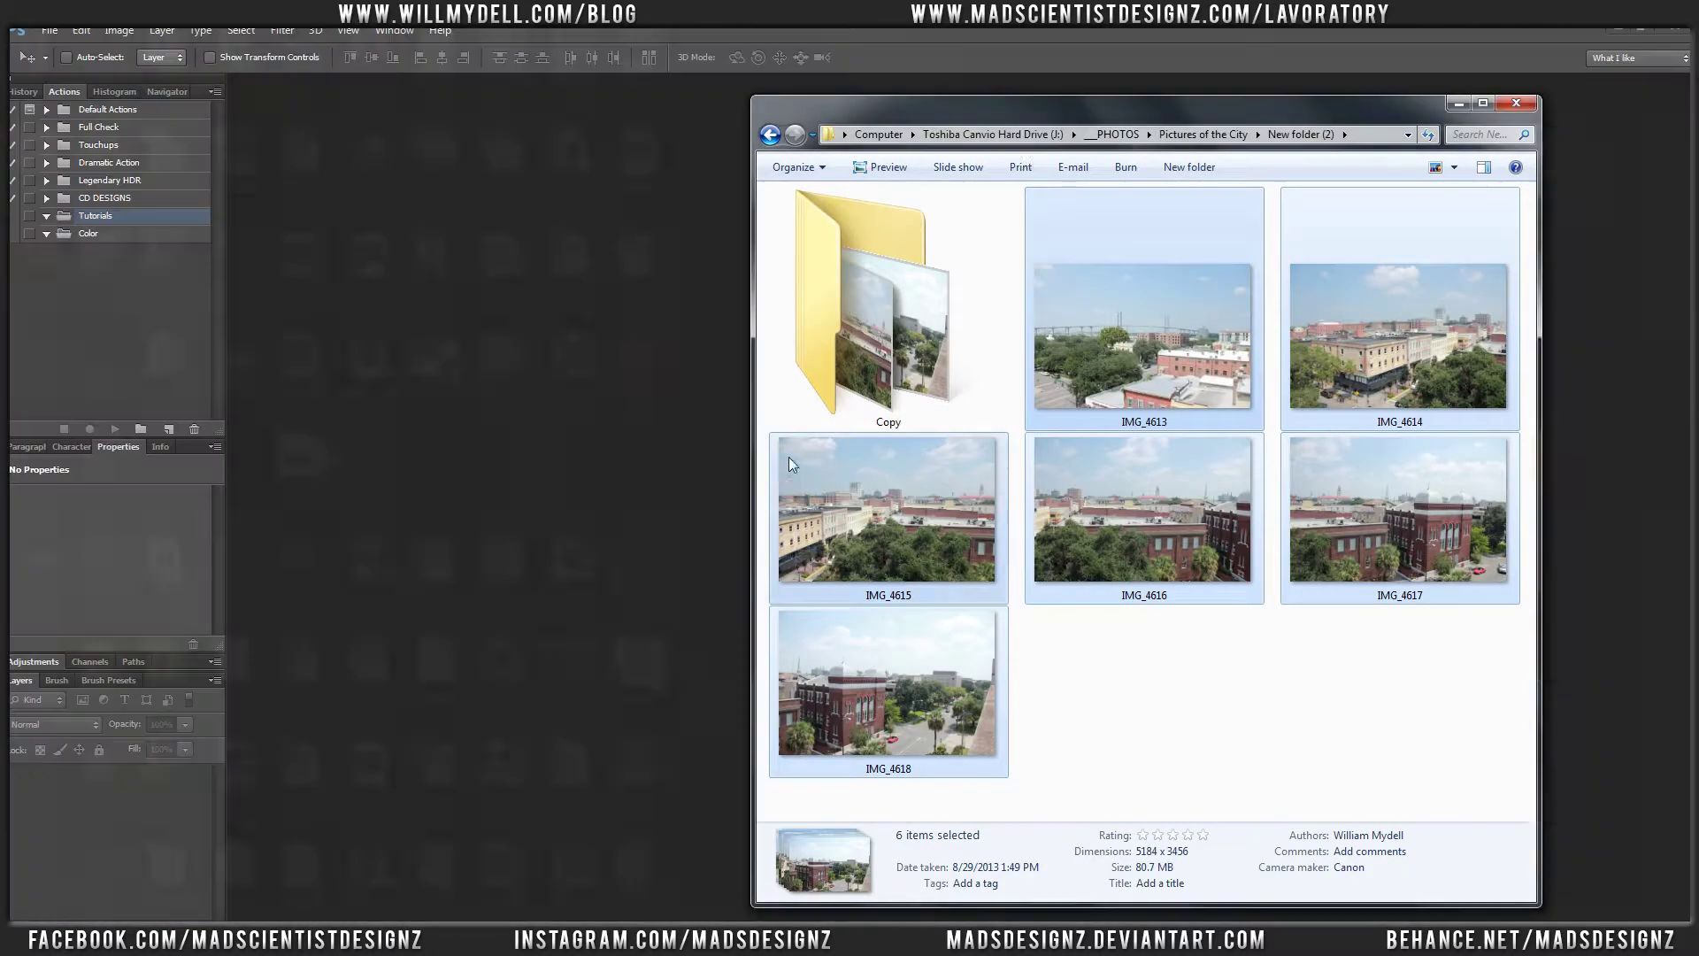
left_click_drag(1042, 112, 569, 117)
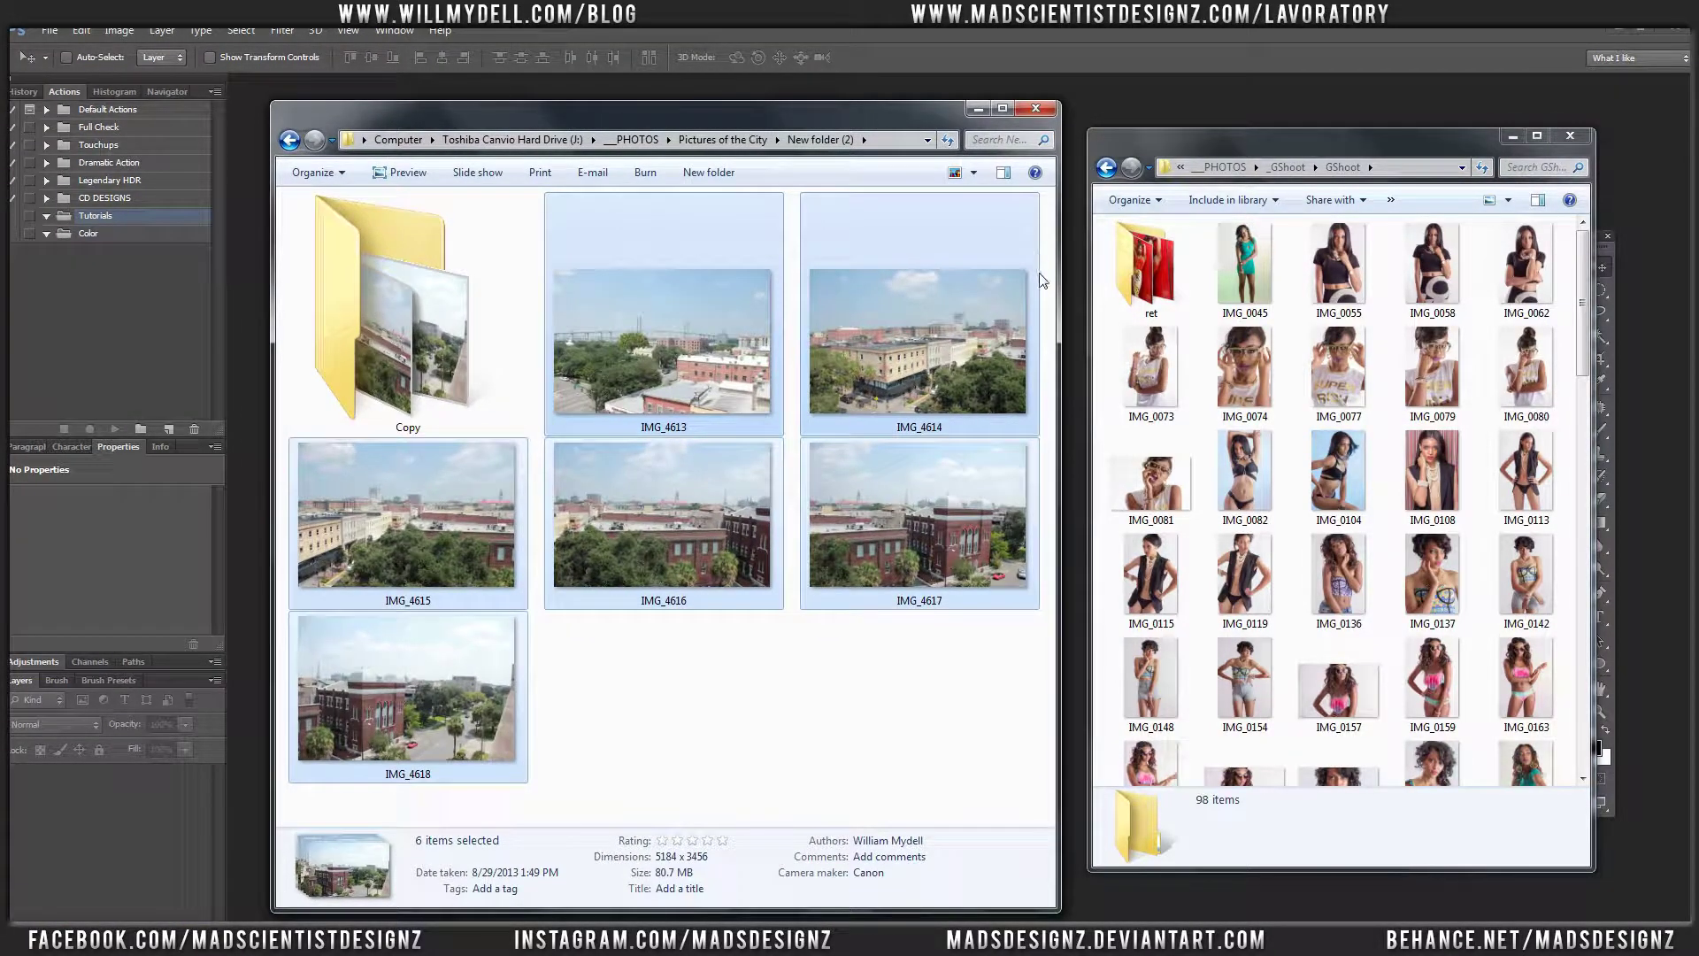
left_click(1051, 341)
left_click_drag(1067, 375, 826, 378)
left_click_drag(659, 133, 909, 121)
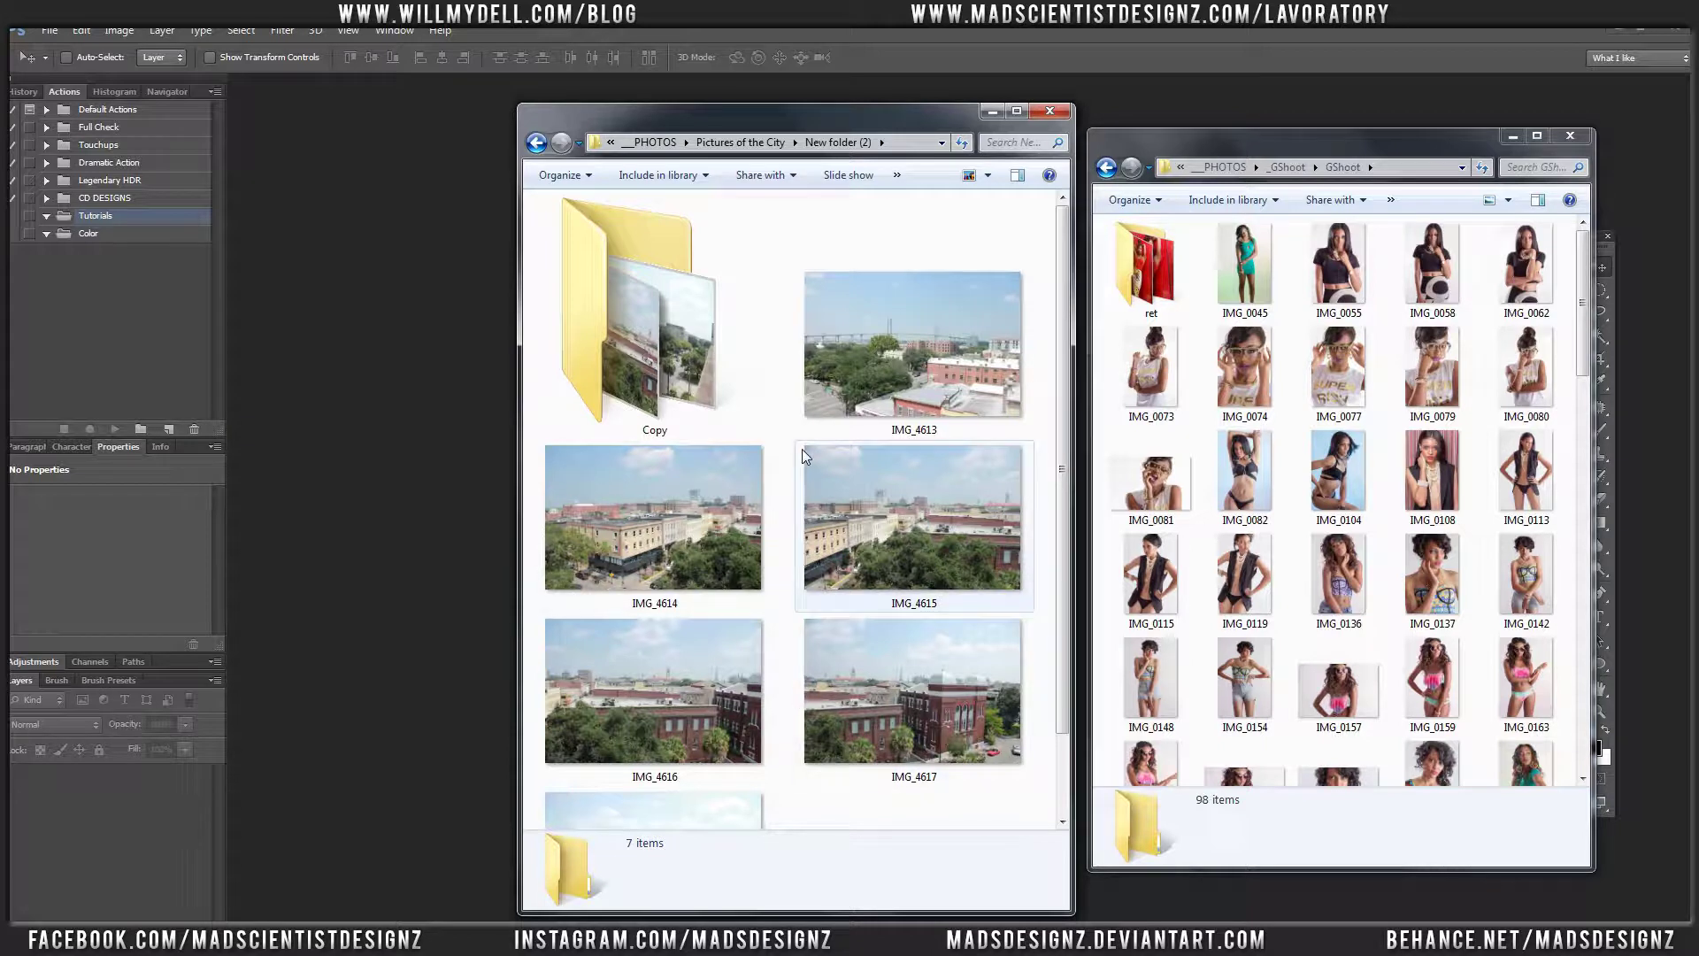
Open the city photo IMG_4613 from the folder in Adobe Photoshop CS6
mouse_move(928, 353)
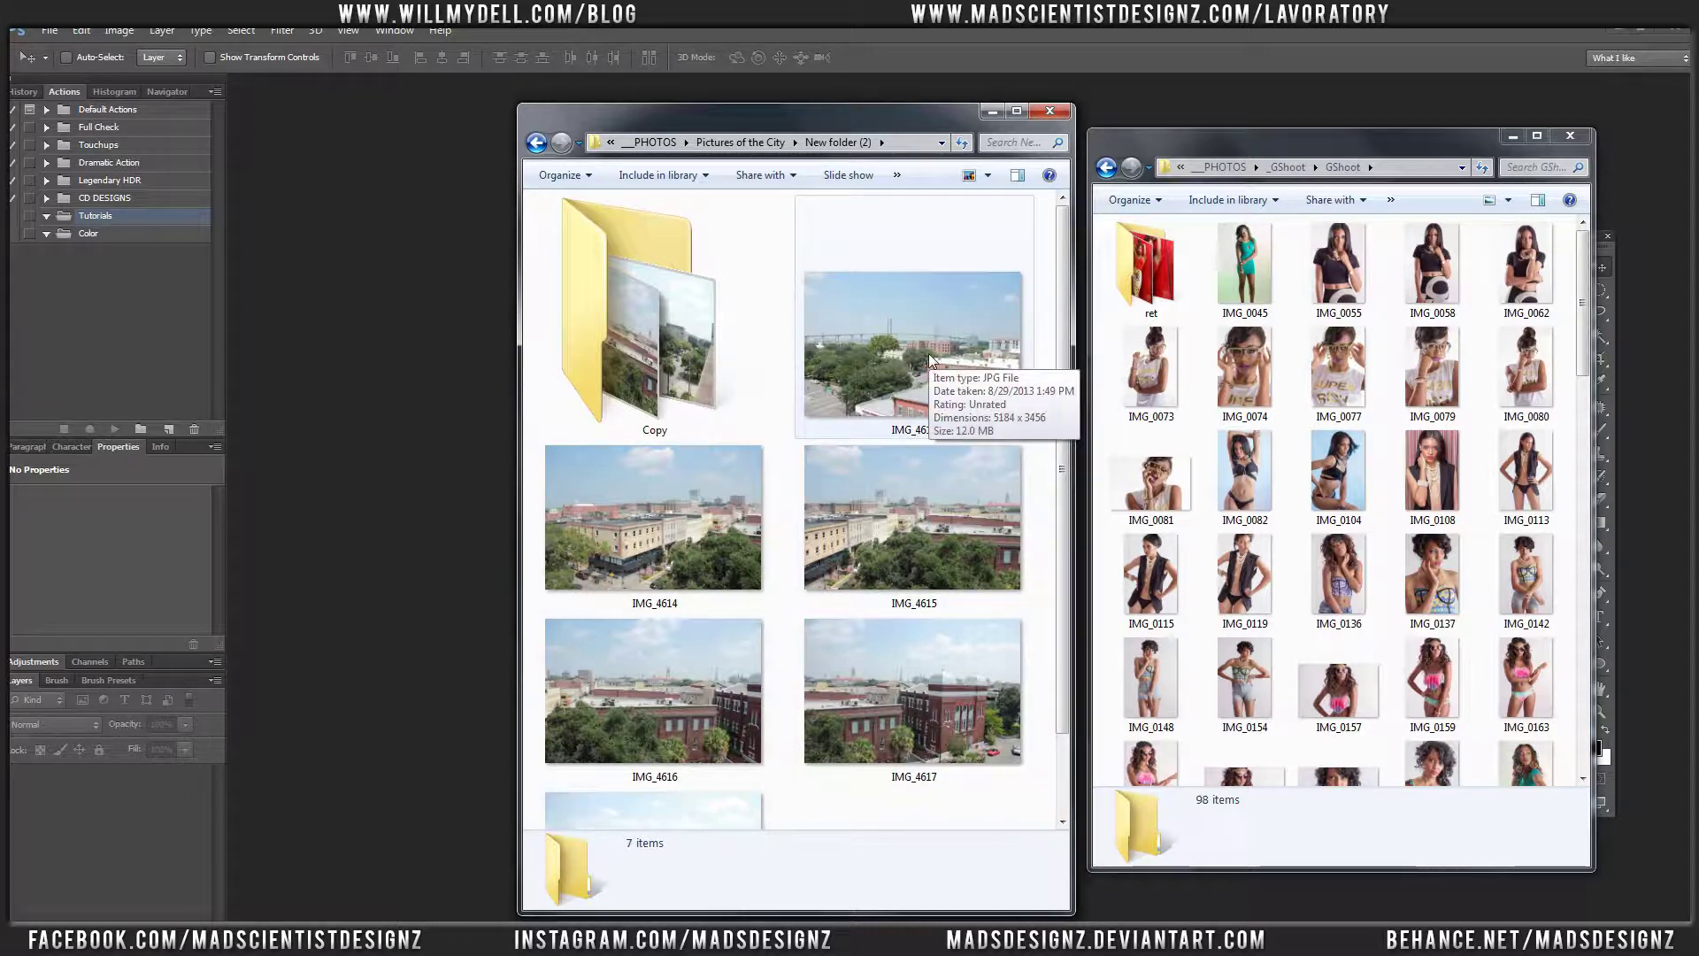
left_click(874, 319)
left_click(686, 175)
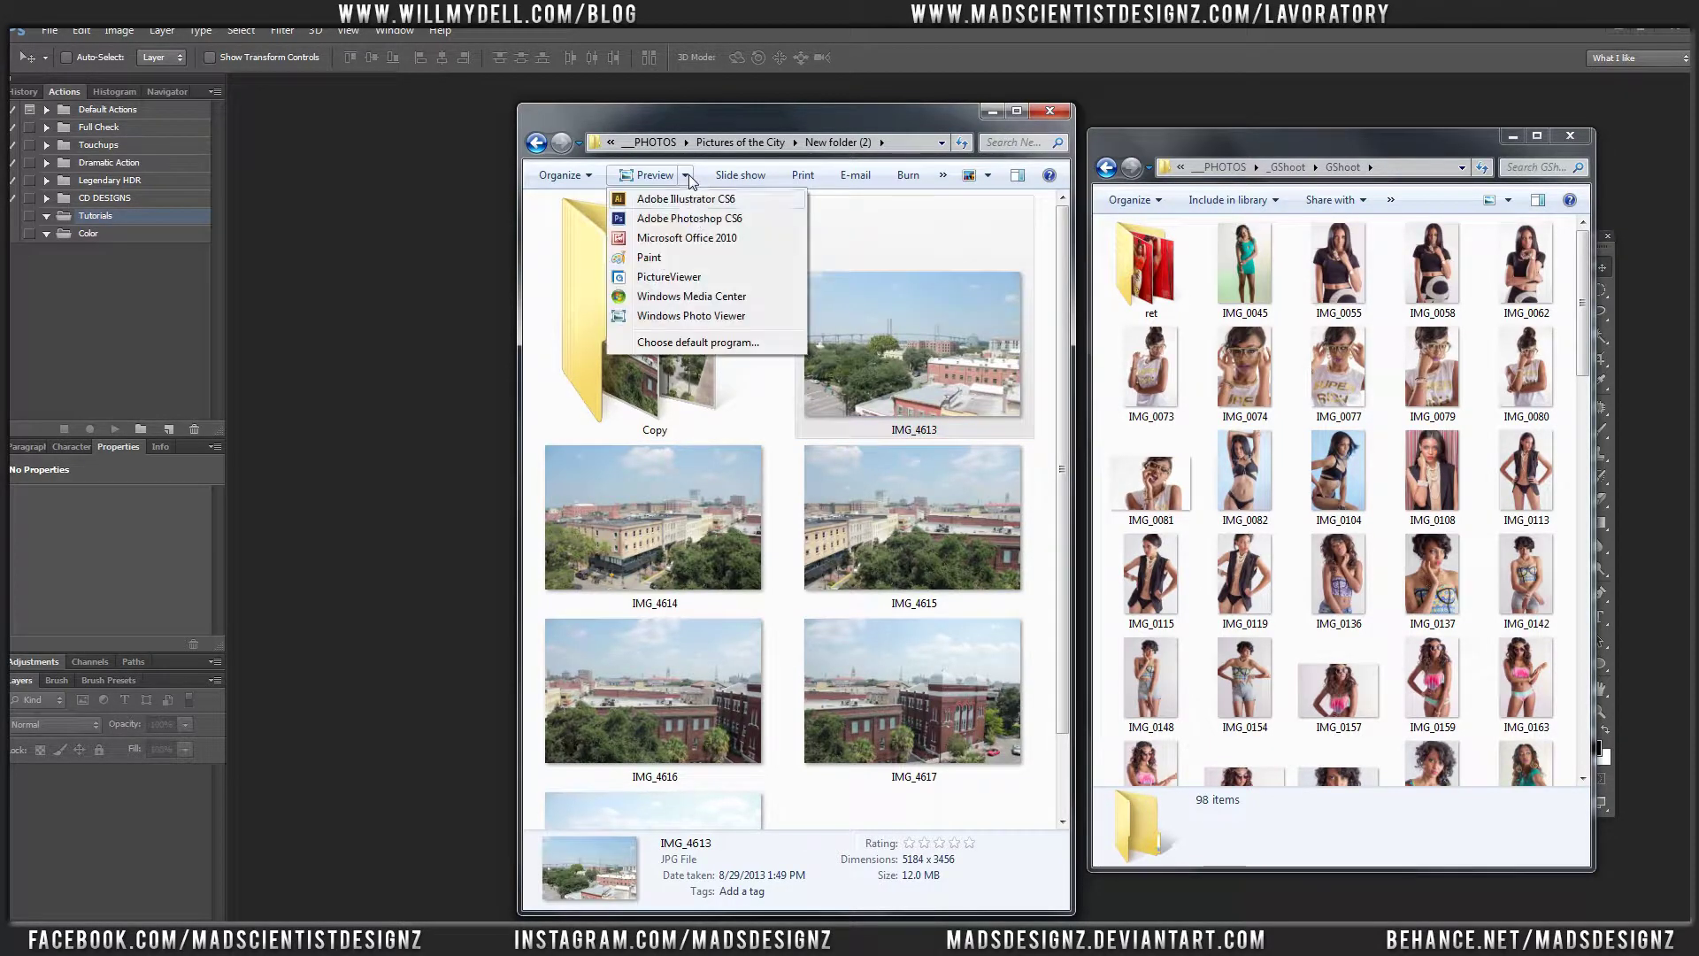
left_click(928, 366)
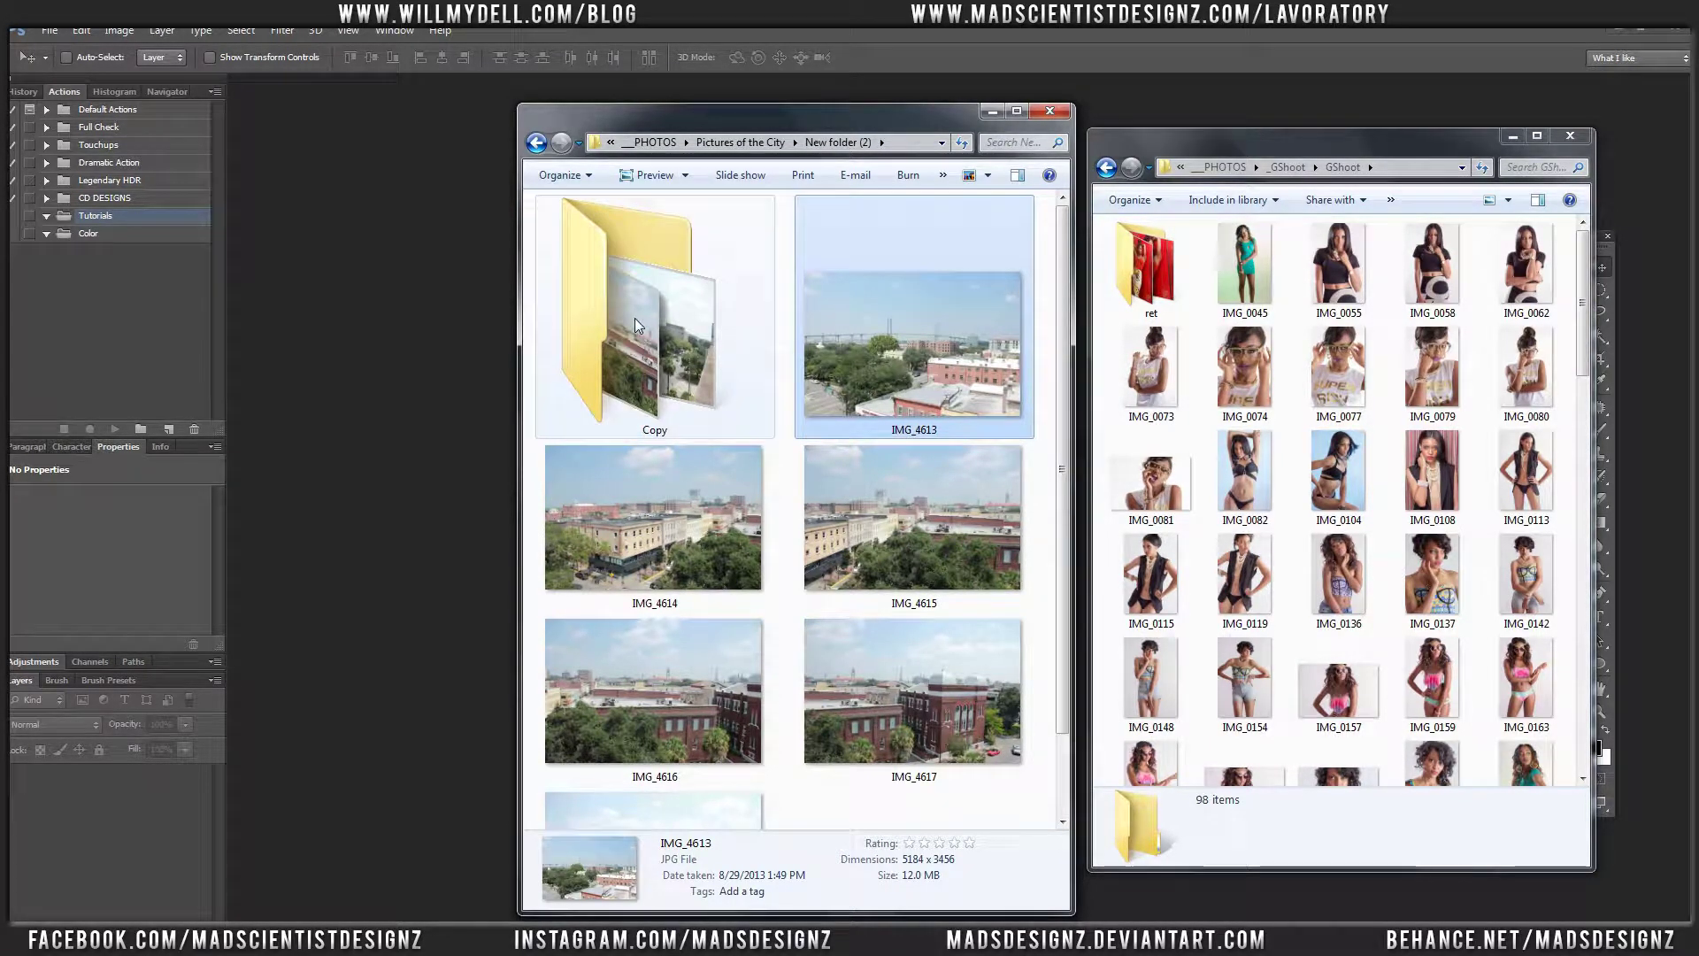
left_click(685, 176)
left_click(699, 221)
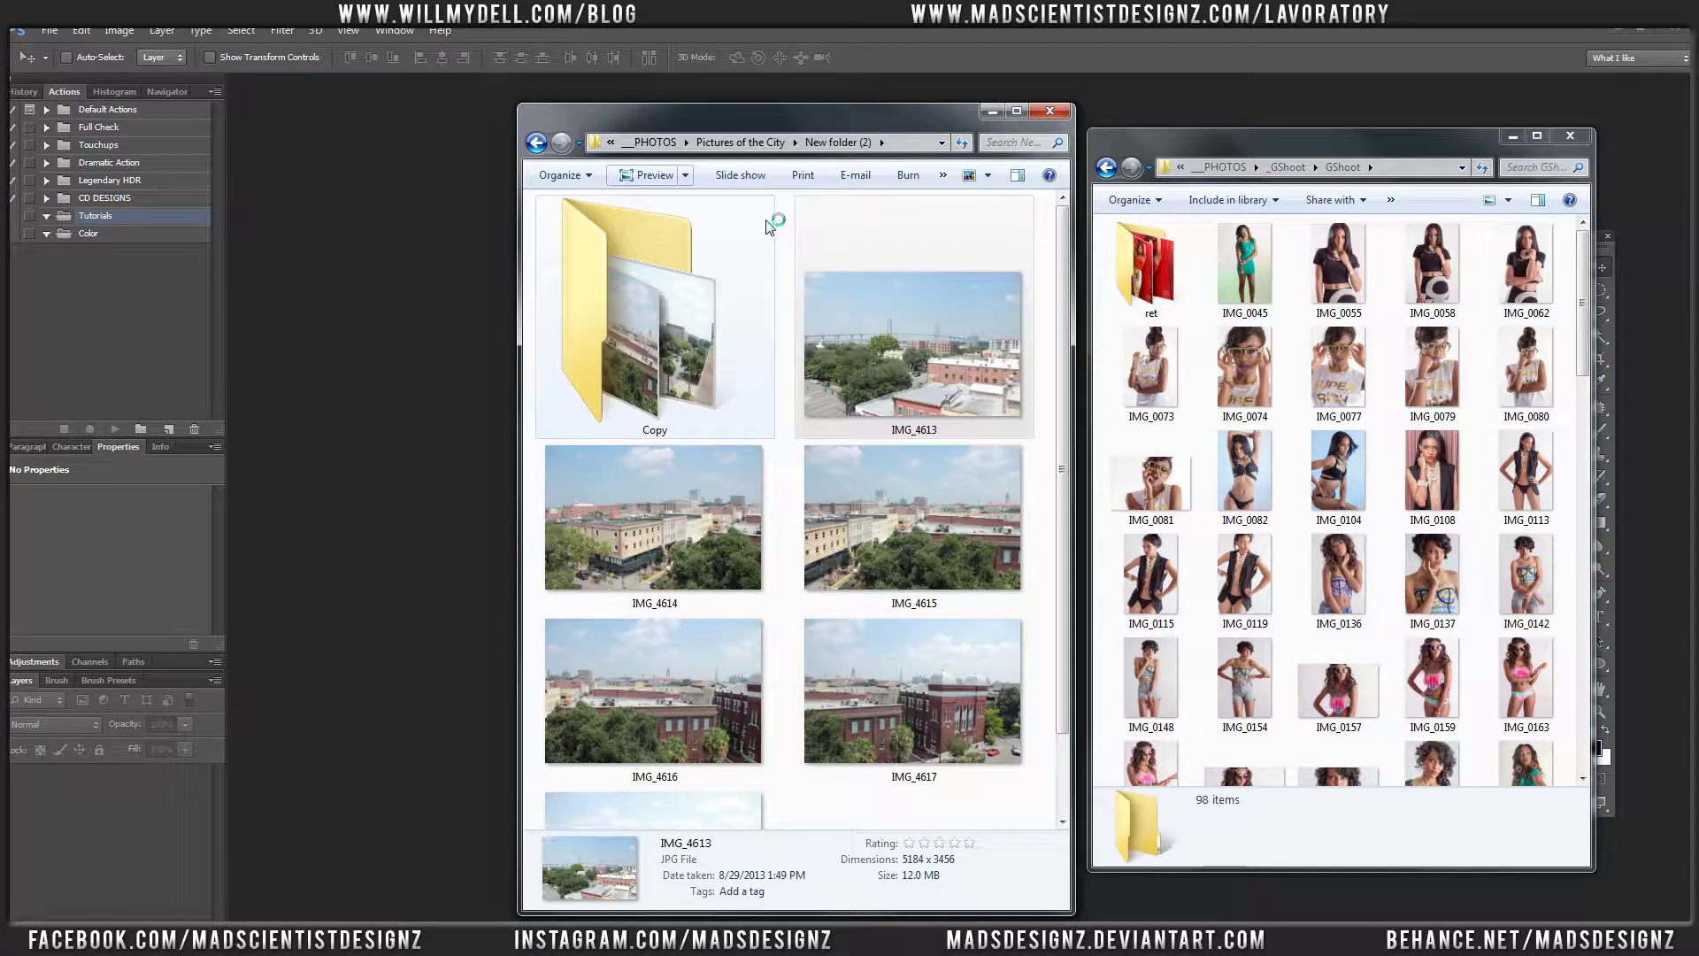
left_click(314, 241)
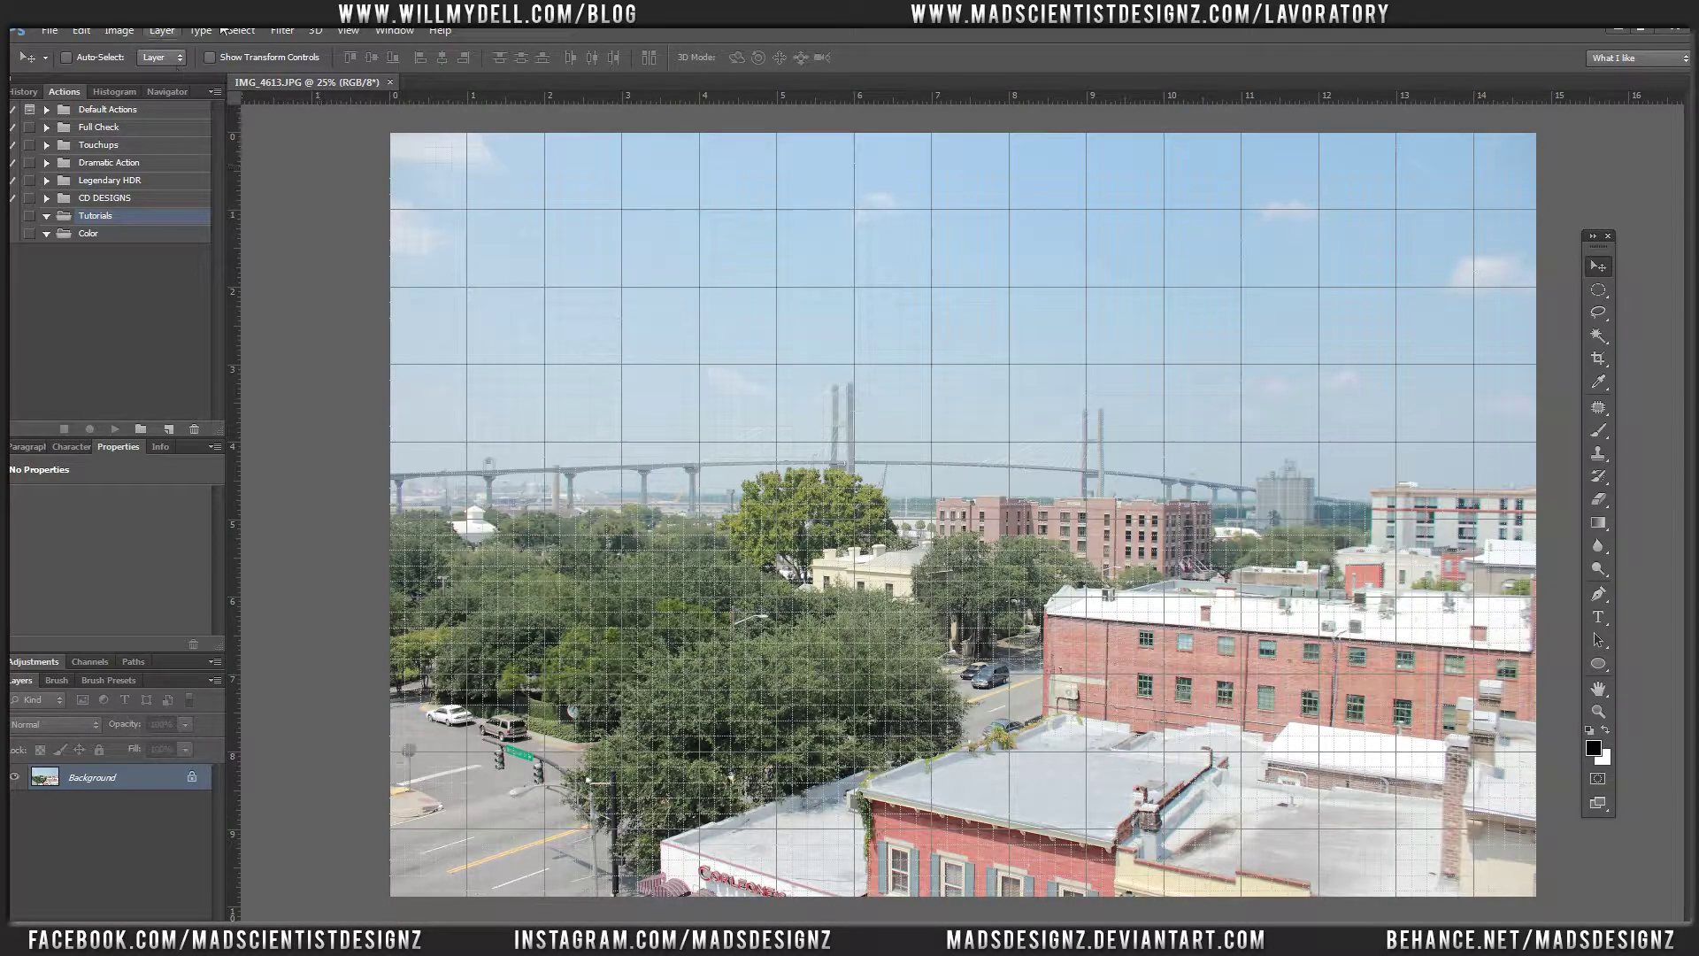
Hide the grid over the photo by turning off the Extras display
left_click(347, 32)
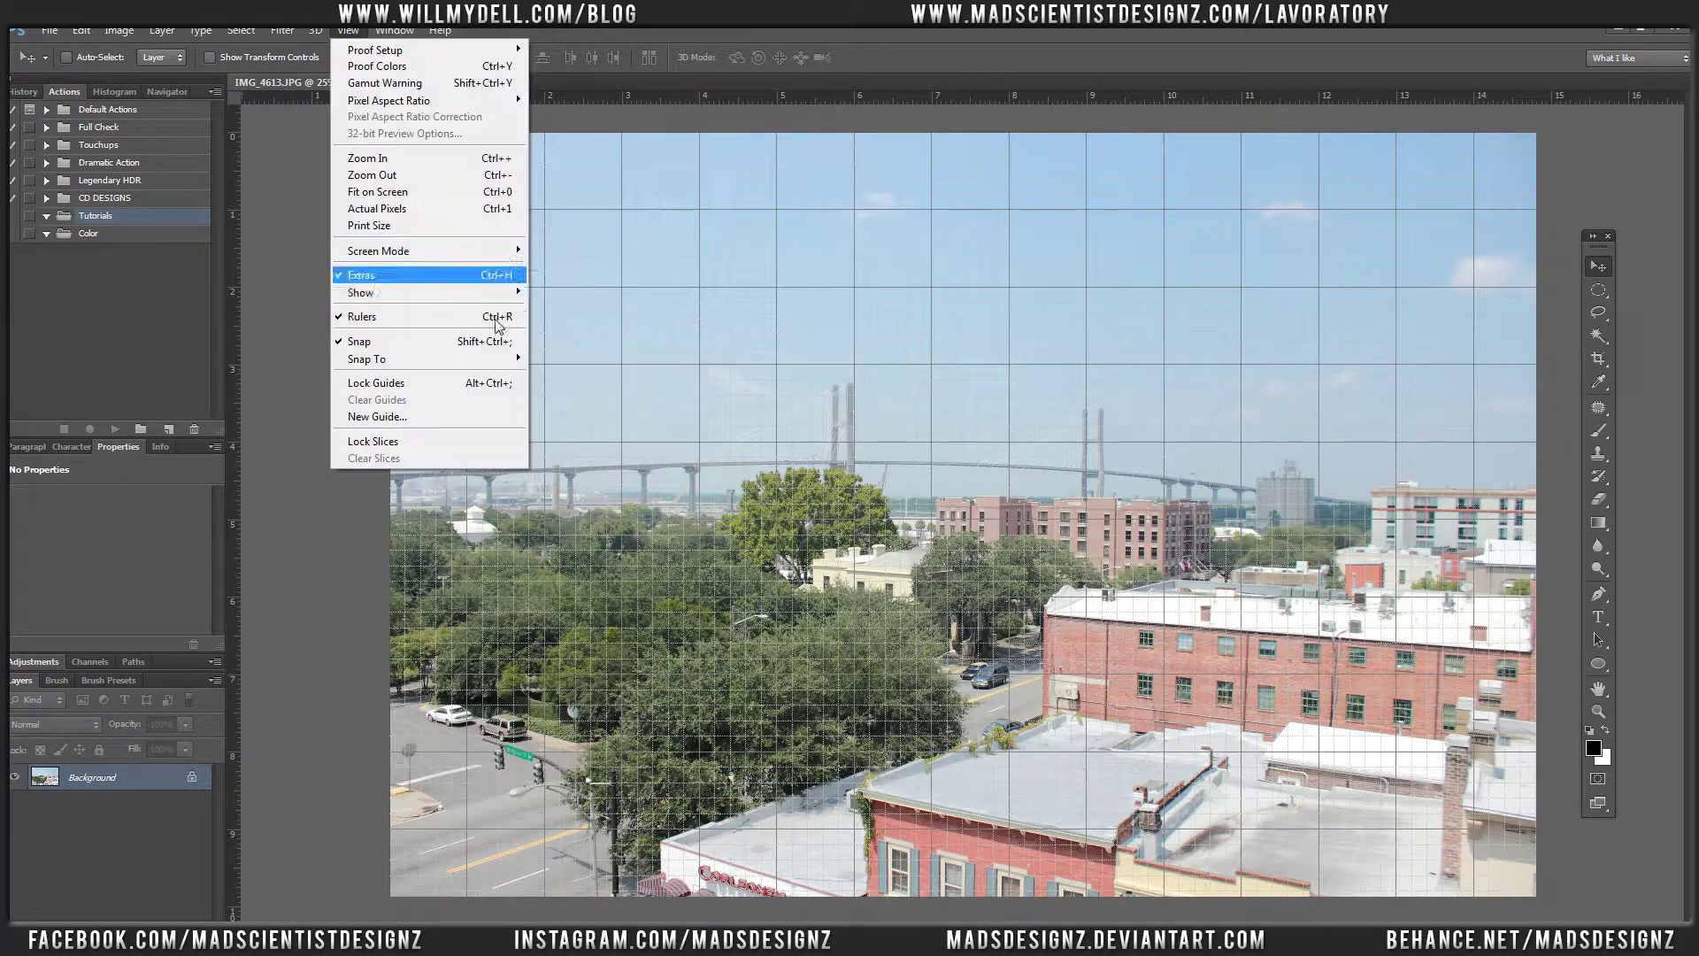
left_click(462, 276)
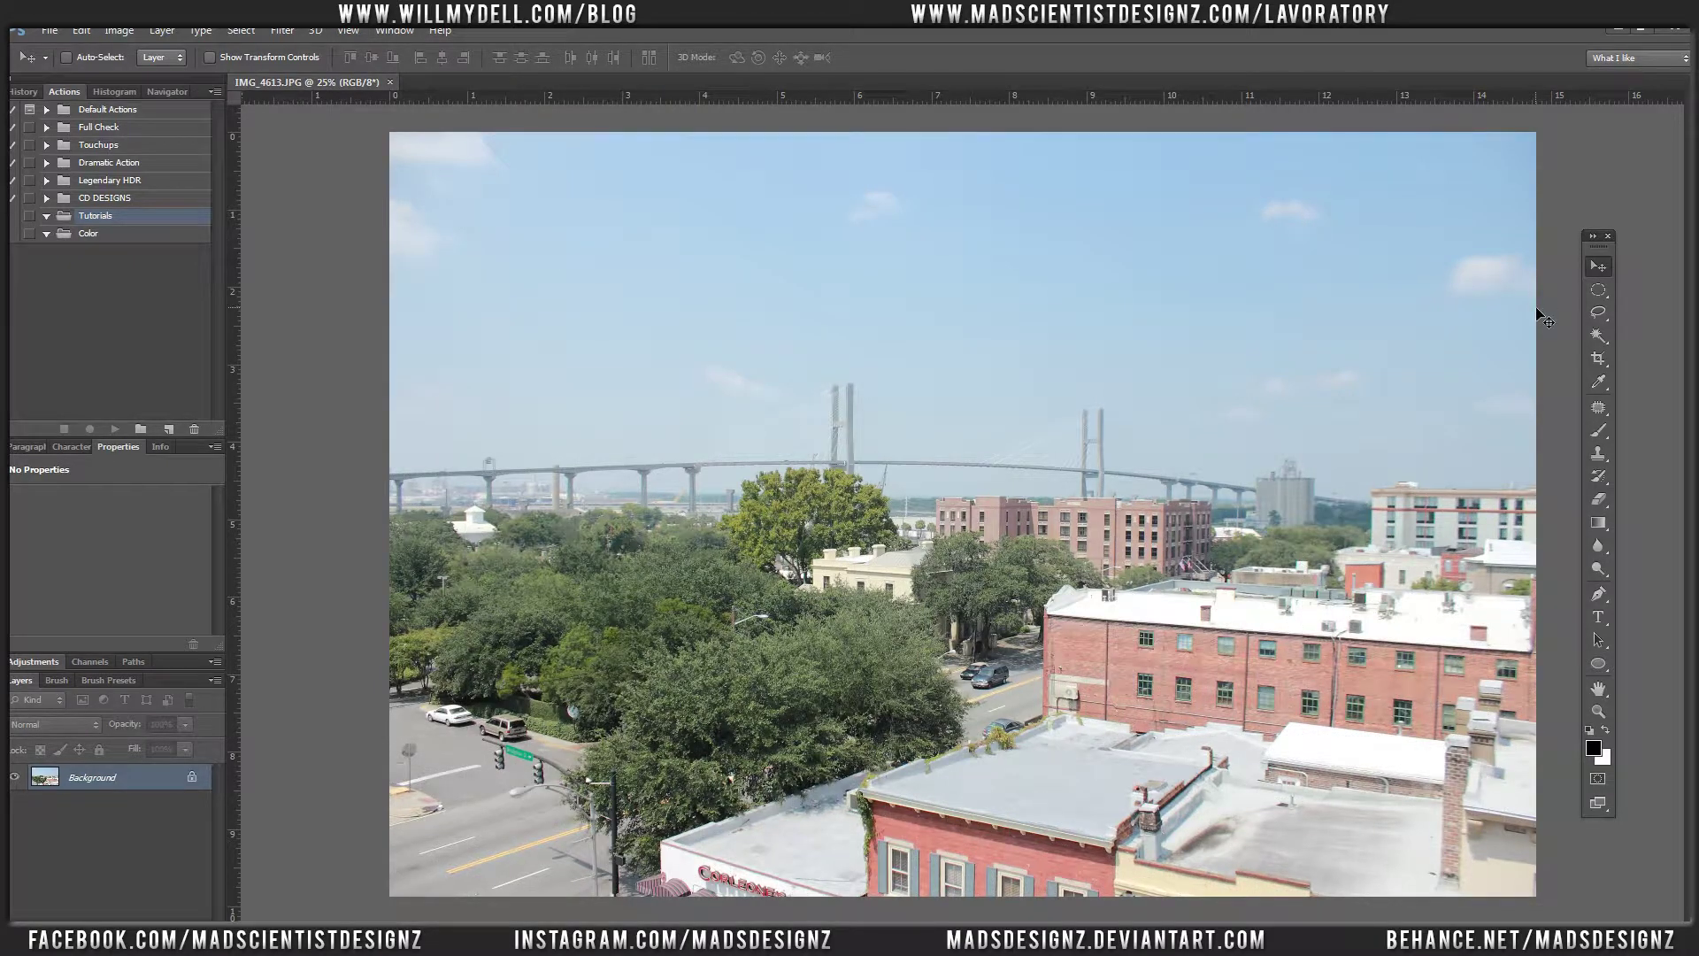
left_click(667, 375)
left_click(838, 370)
Set up a new action named "Lets Color the town" in the Tutorials set with the colour Orange
left_click(171, 428)
left_click_drag(553, 337, 334, 362)
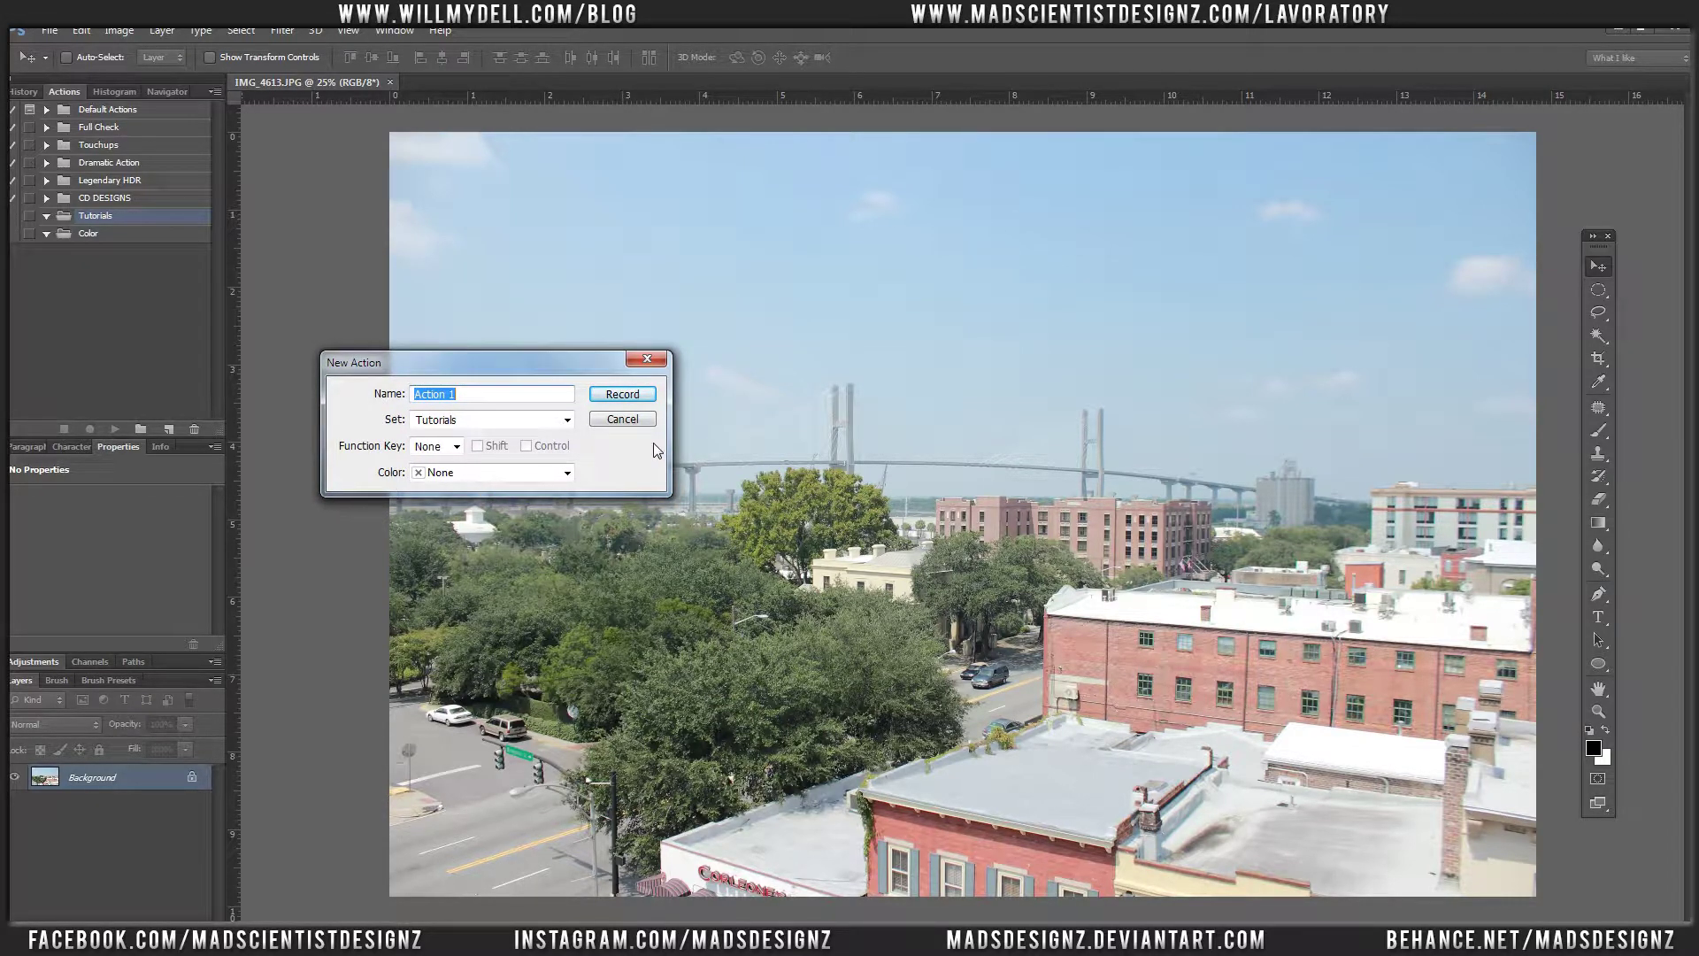
type("Lets Color the town")
left_click(483, 419)
left_click(483, 419)
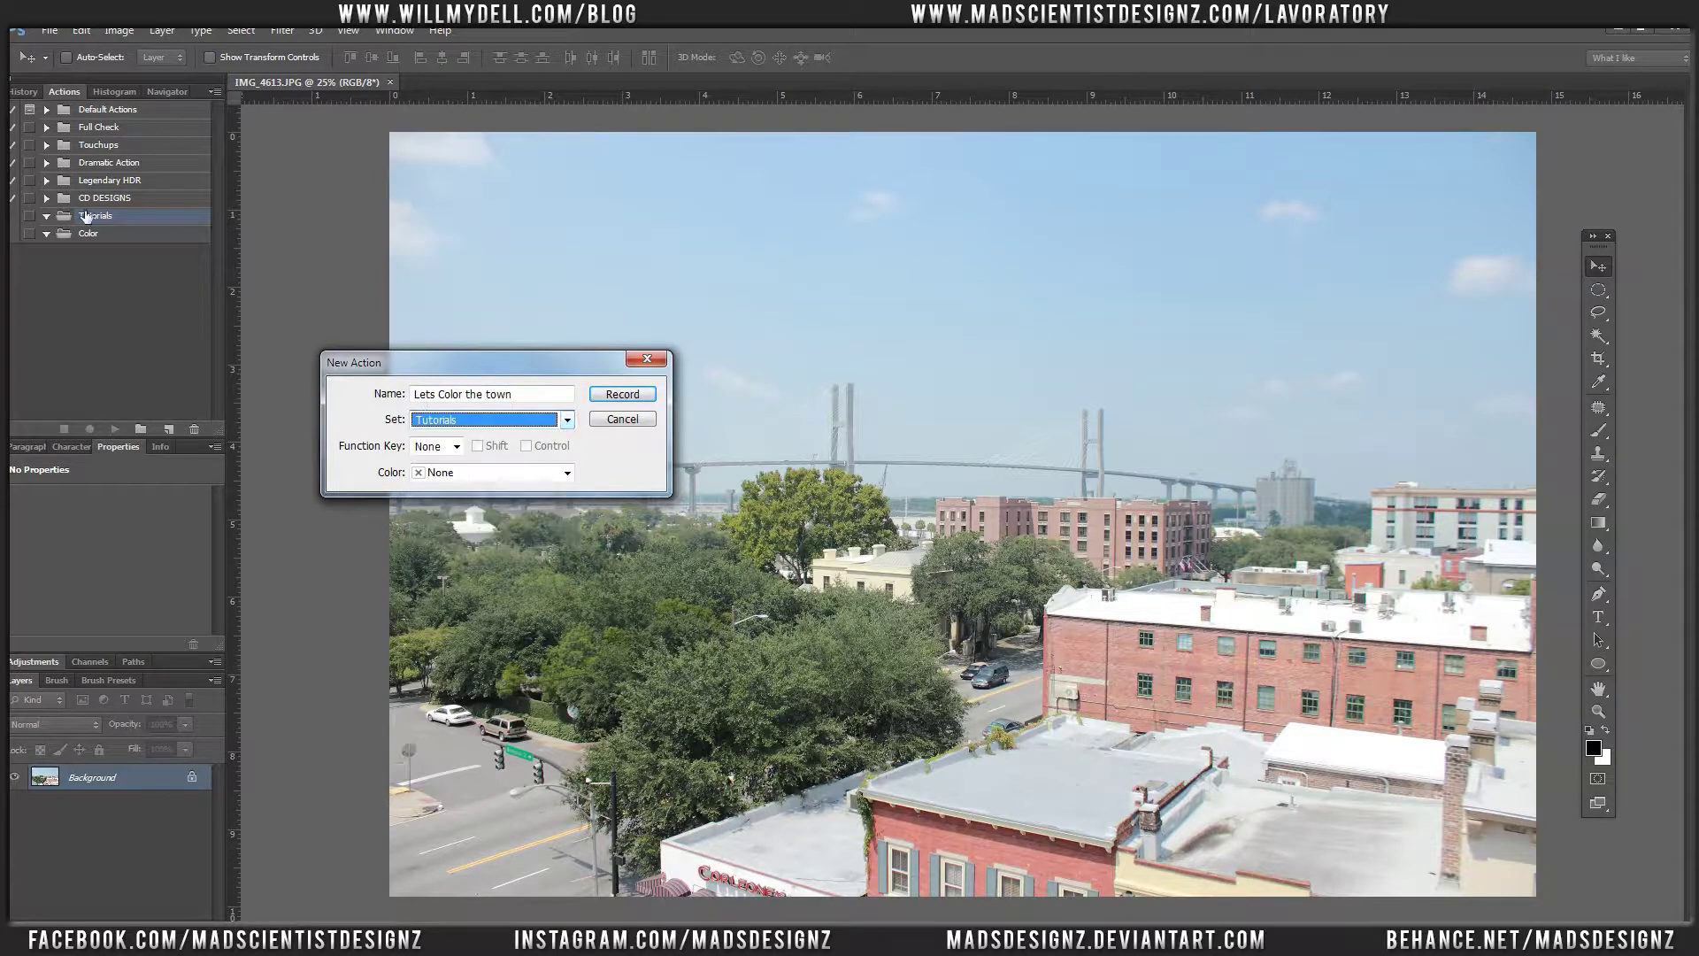
left_click(451, 473)
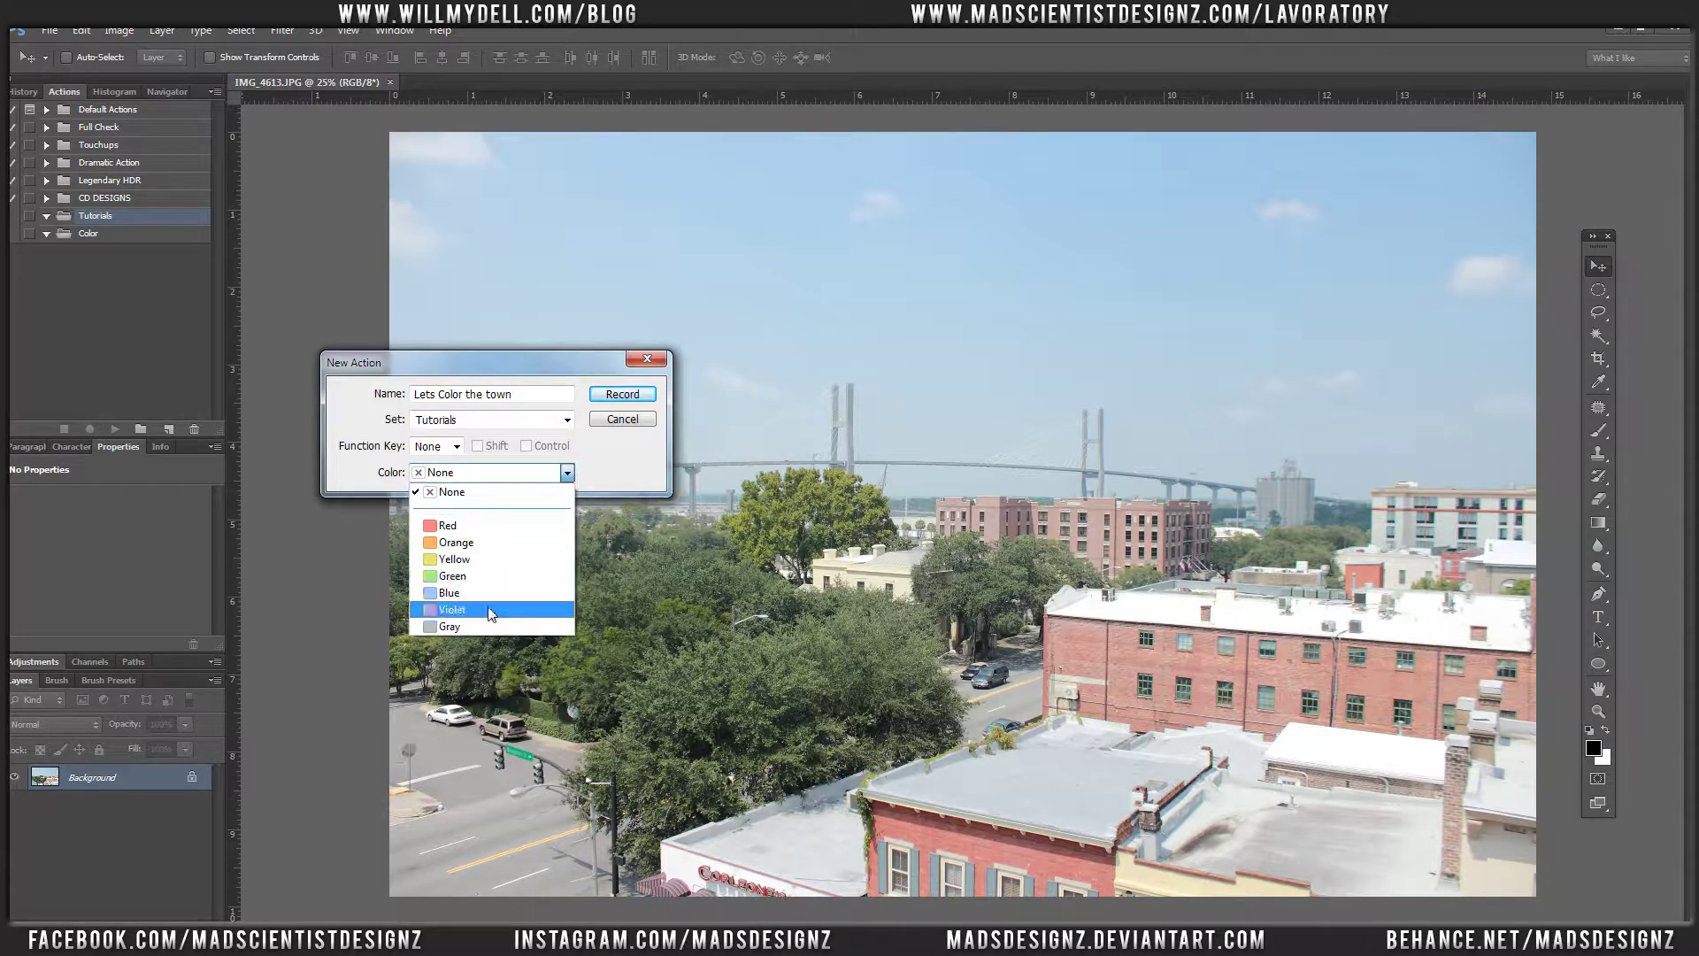
left_click(469, 541)
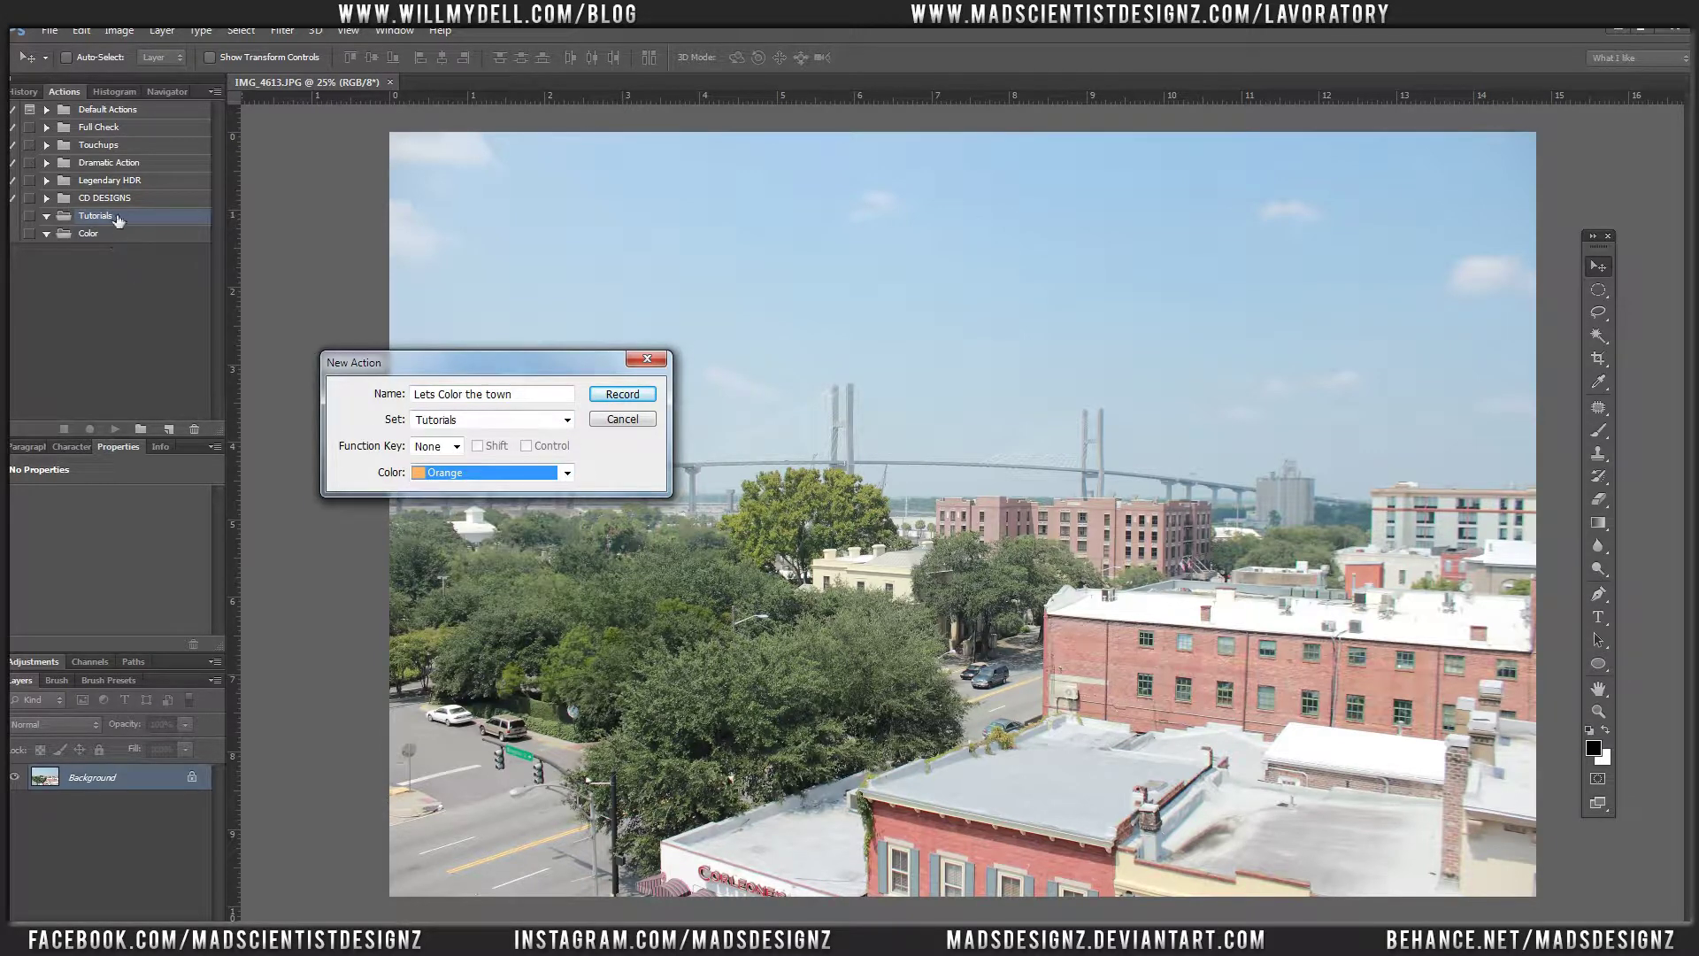
Try F4 with Shift and Control as the action's function key, and reset the function key to None
left_click(443, 447)
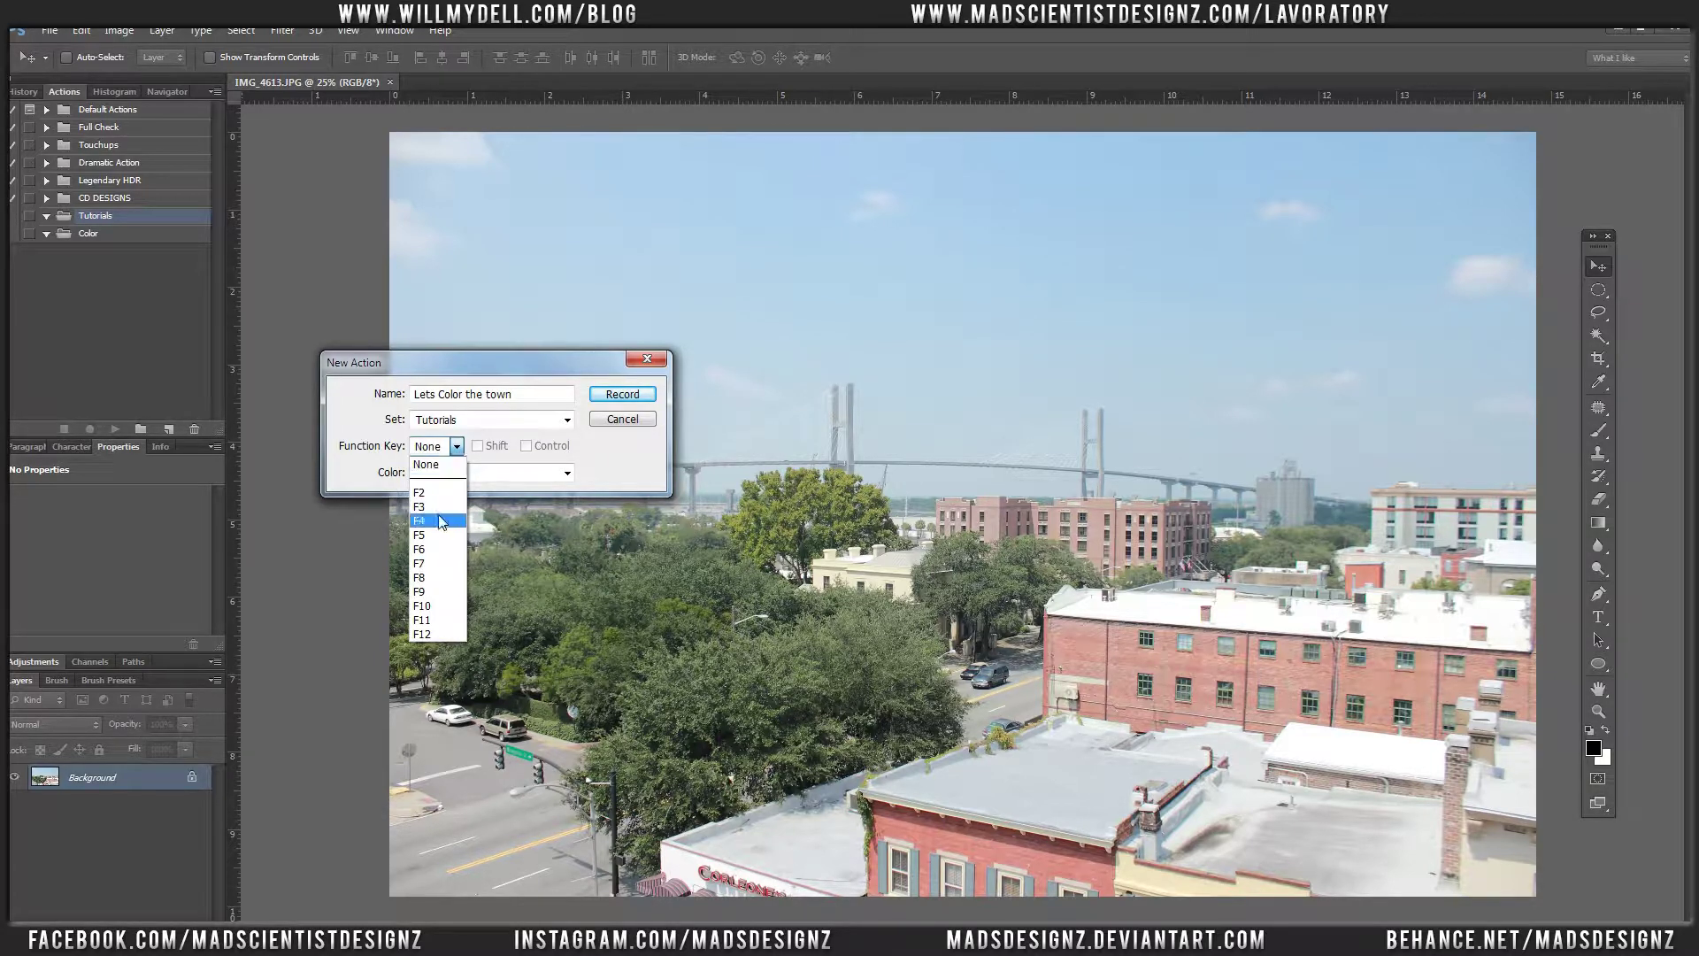
left_click(434, 515)
left_click(483, 448)
left_click(527, 449)
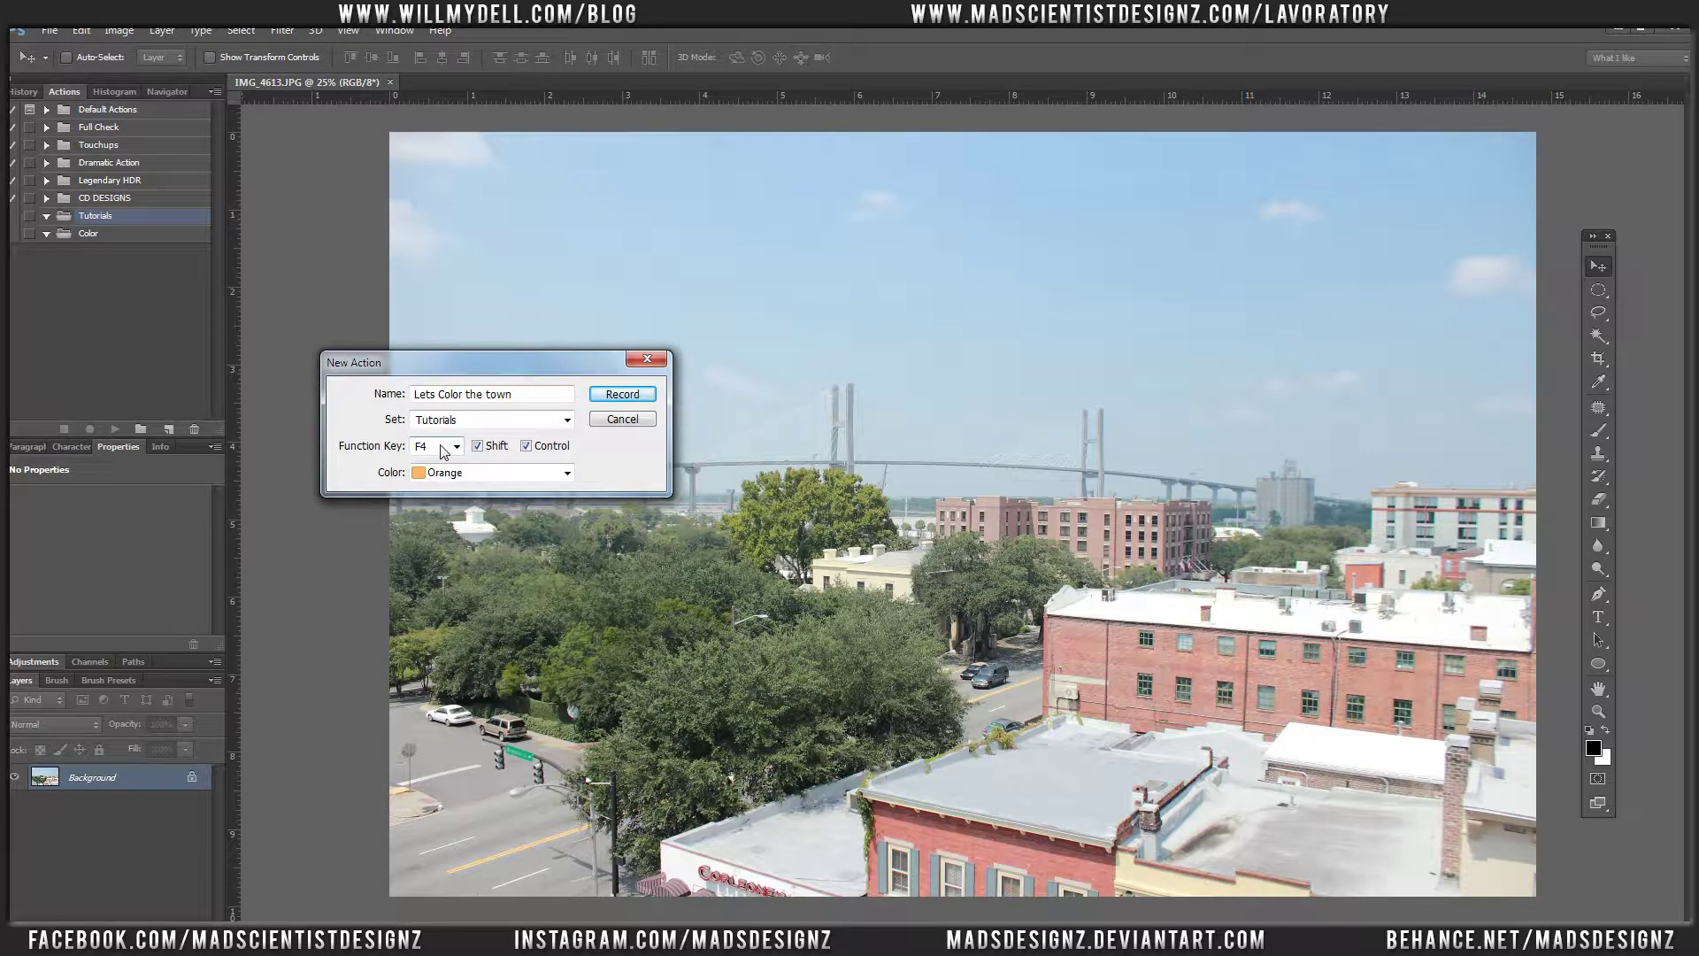
left_click(535, 450)
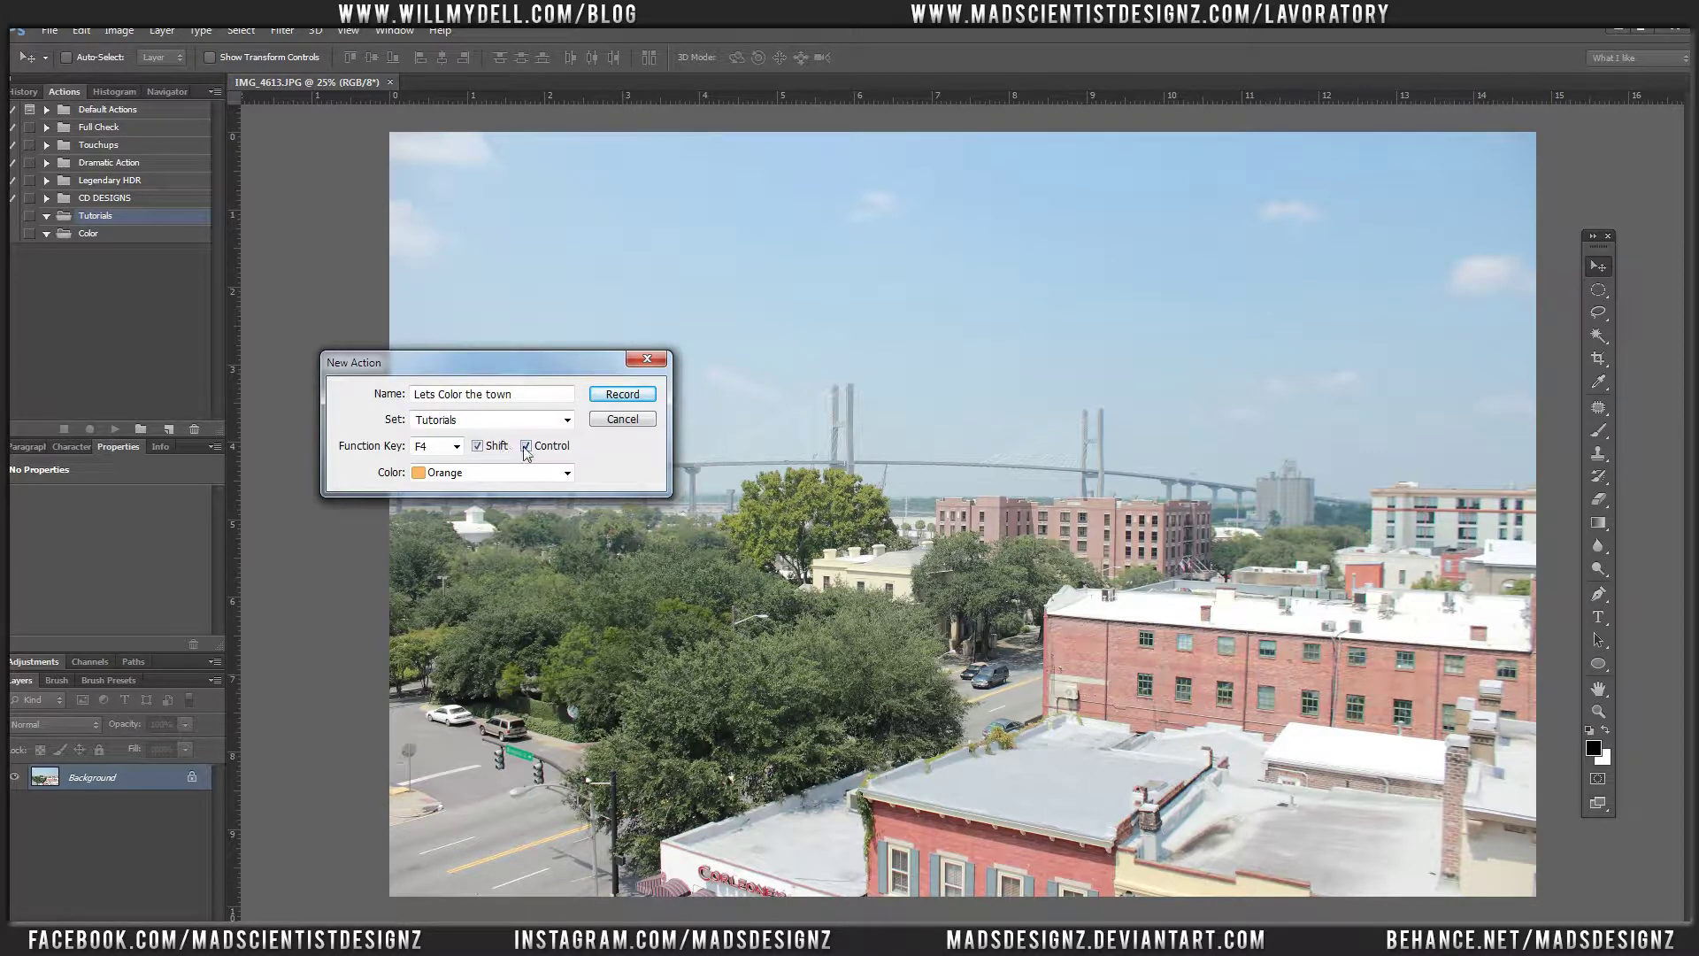
left_click(454, 448)
left_click(434, 575)
left_click(455, 447)
left_click(455, 447)
left_click(455, 447)
left_click(449, 466)
Keep Orange as the action's colour and start recording the action
left_click(476, 475)
left_click(481, 469)
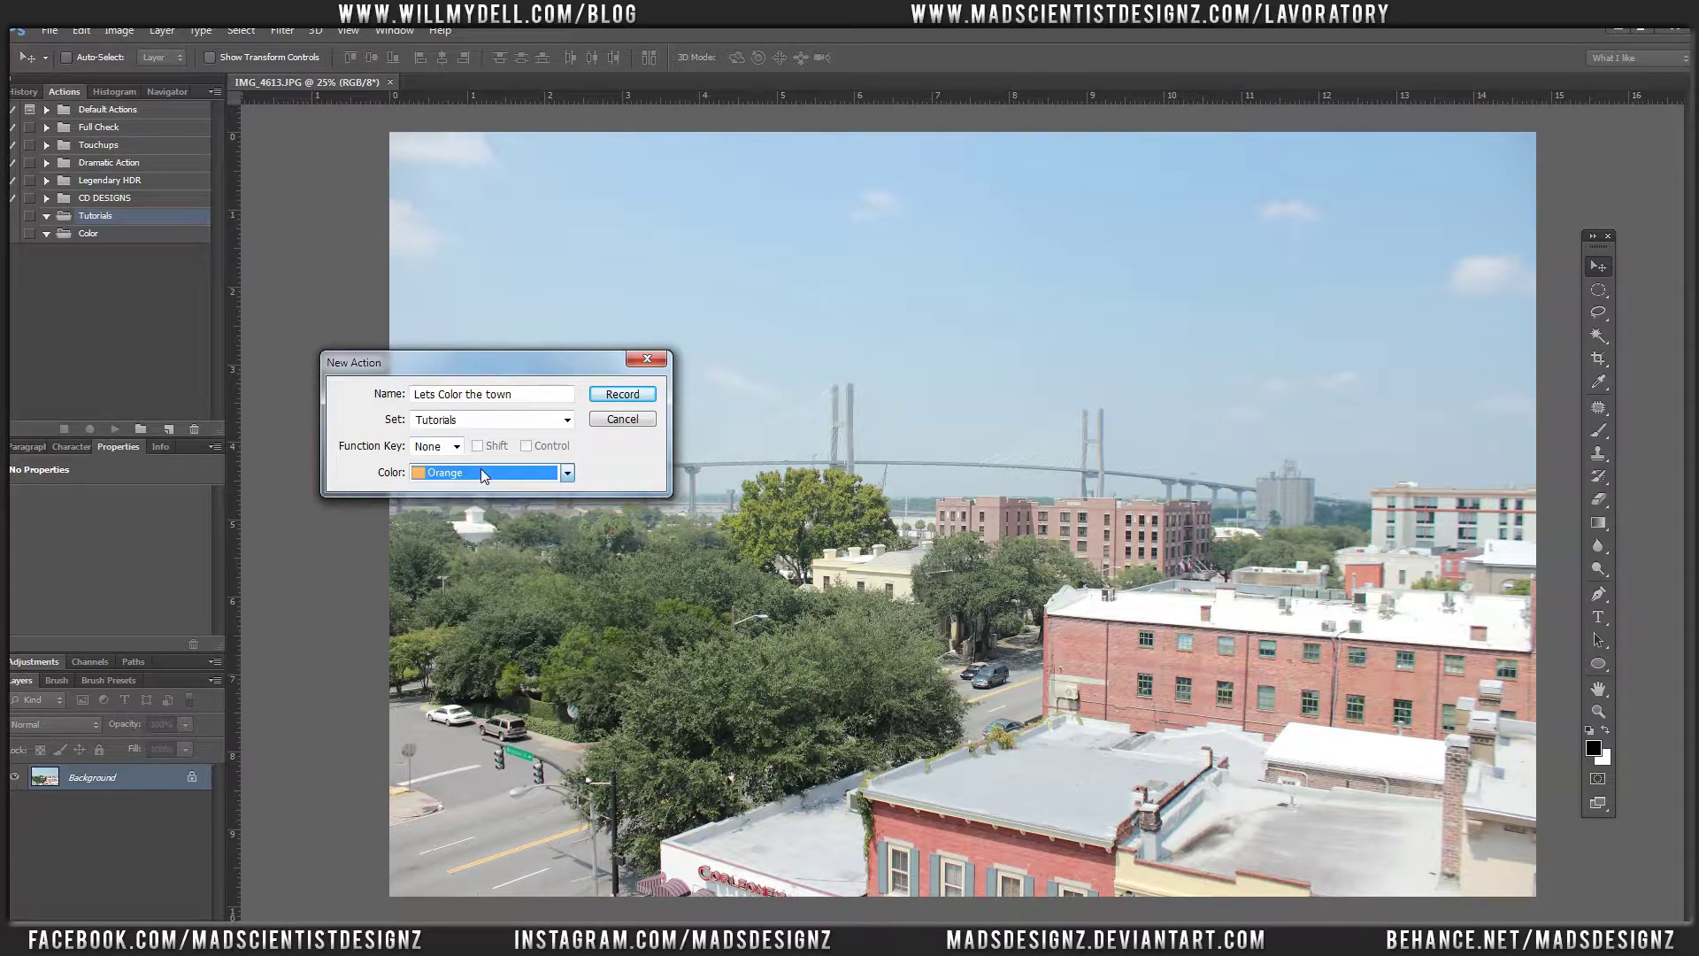
left_click(621, 395)
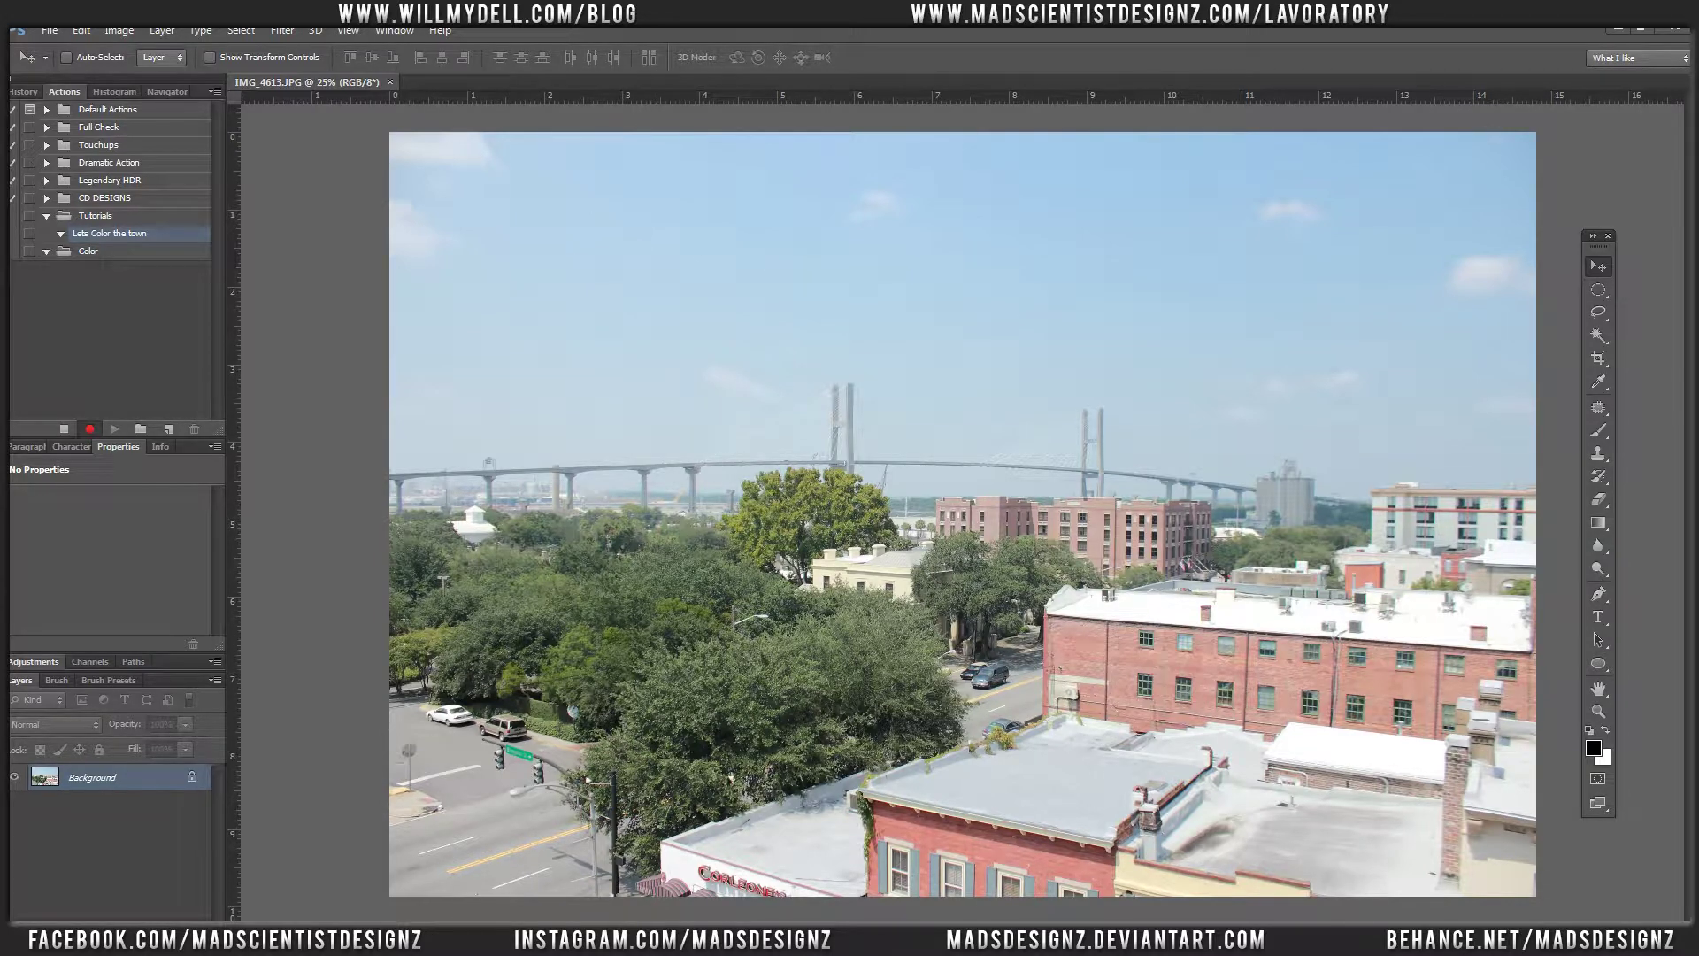
Add a Color Balance adjustment layer and shift its midtones slightly towards red, and further towards magenta and yellow
left_click(112, 930)
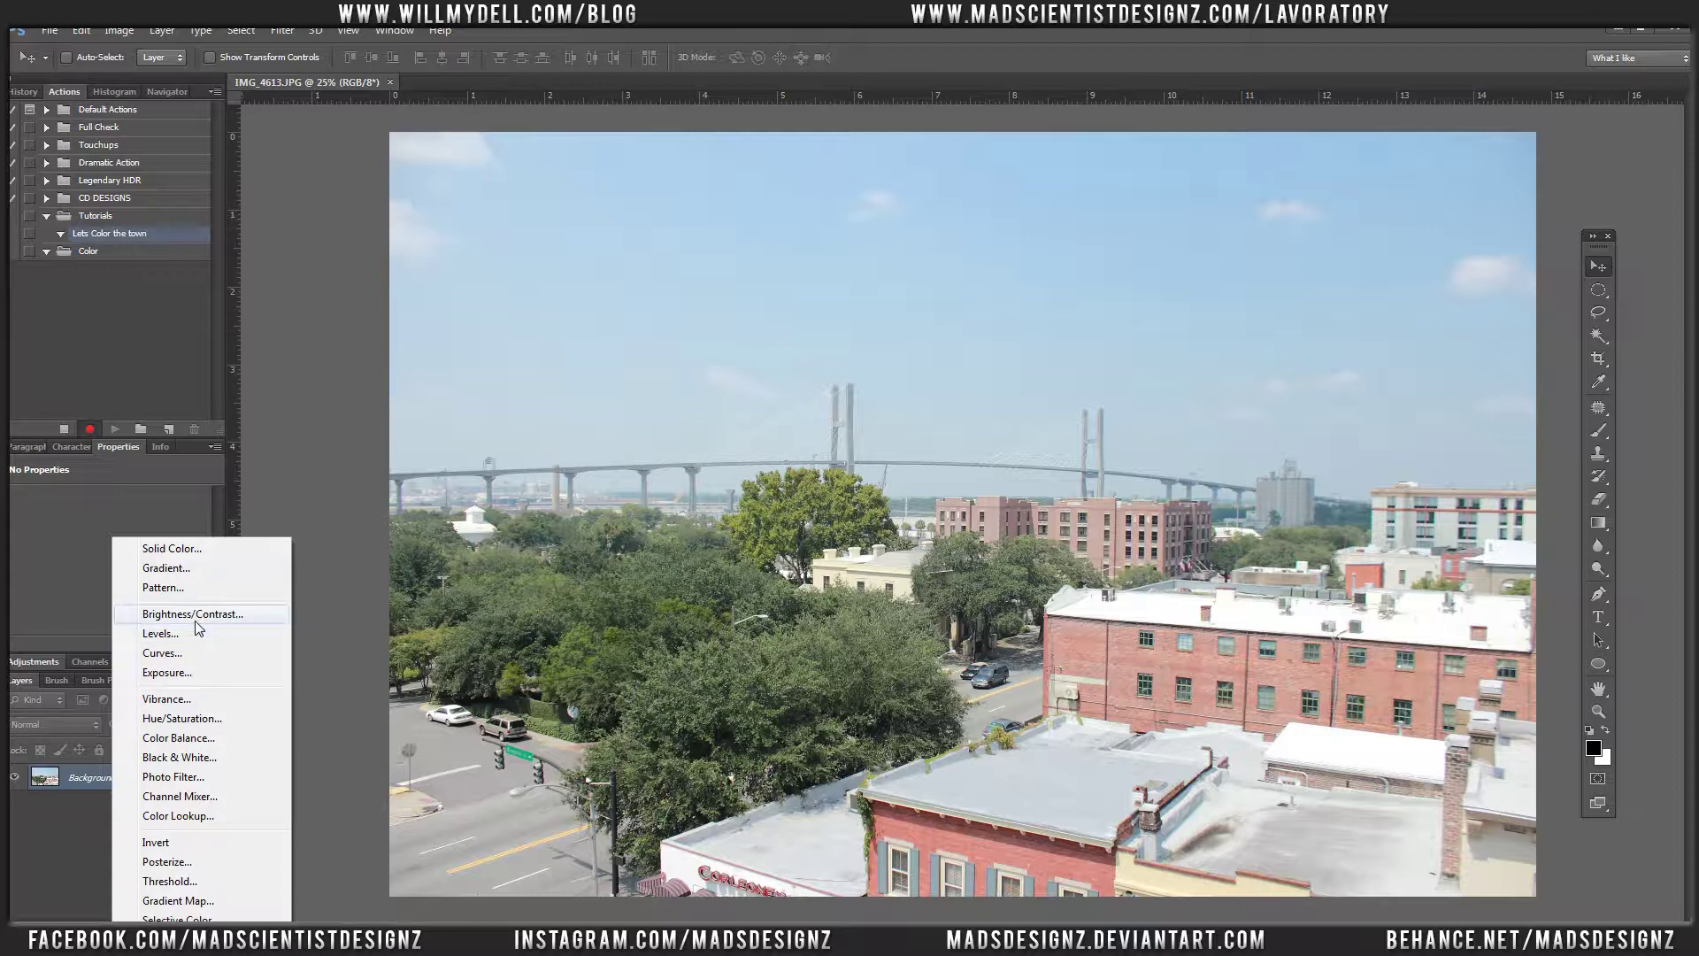
left_click(212, 740)
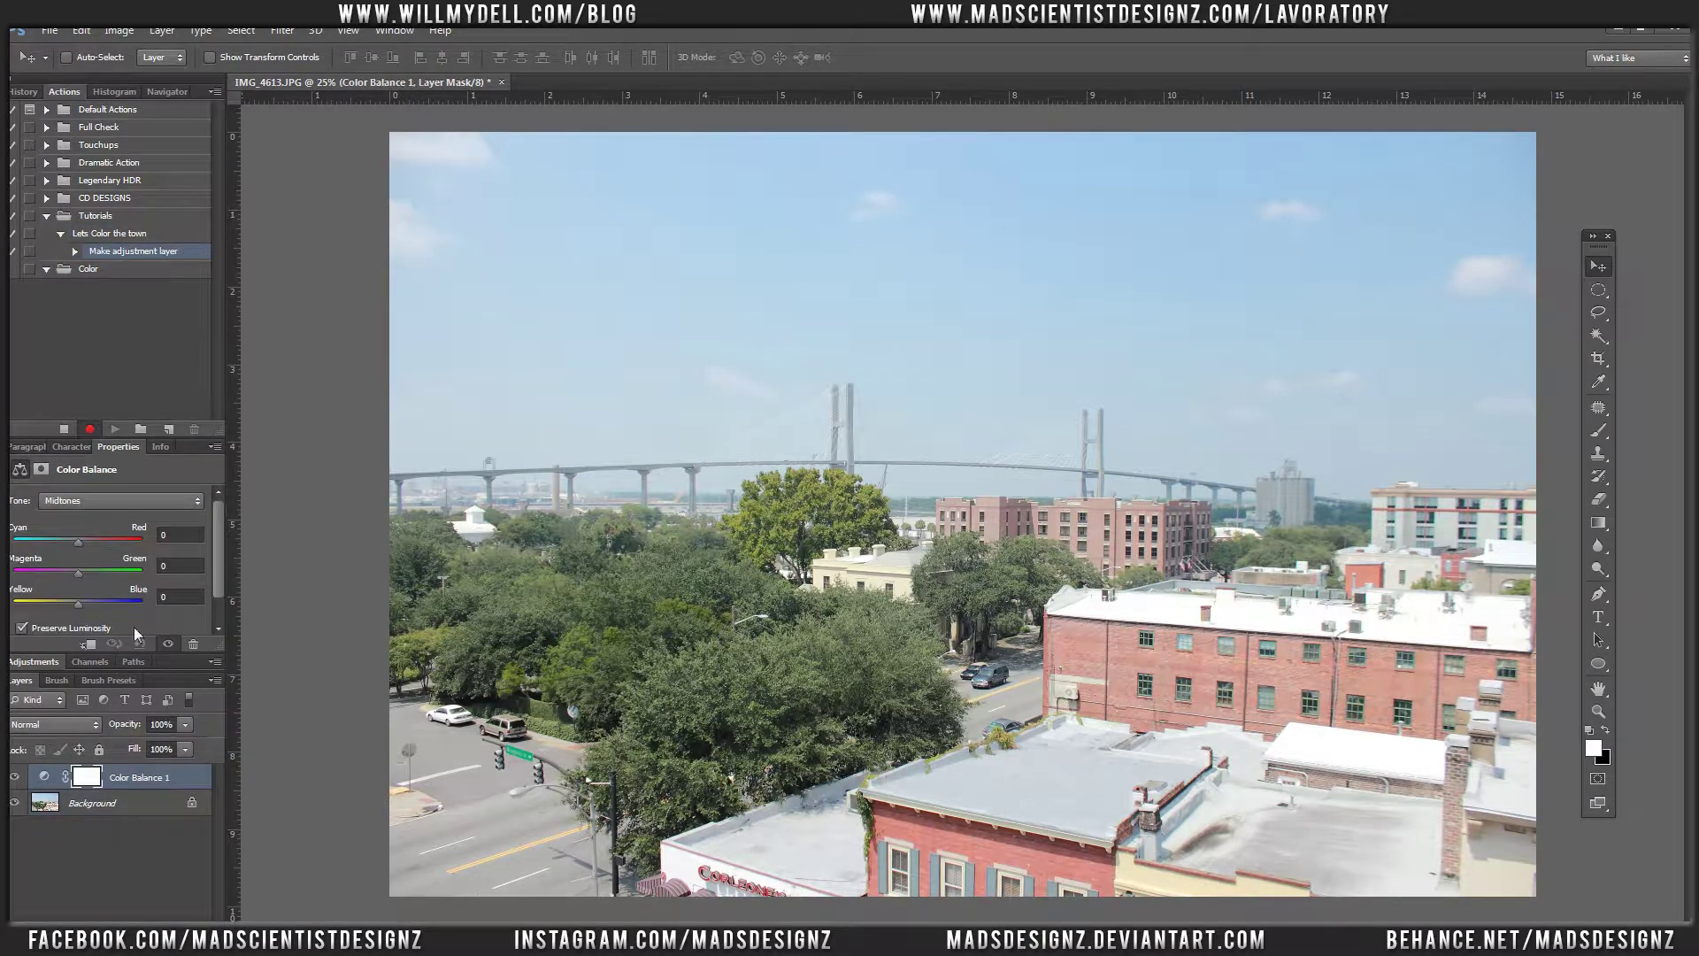
left_click_drag(77, 541, 80, 545)
mouse_move(94, 538)
left_mouse_down()
mouse_move(51, 573)
mouse_move(106, 565)
mouse_move(87, 570)
left_mouse_up()
left_click_drag(84, 611, 65, 578)
Add a Black & White adjustment layer with Reds -34, raised Yellows, Greens -131, Cyans -22 and Blues -46, and set its layer opacity to 78%
left_click(114, 925)
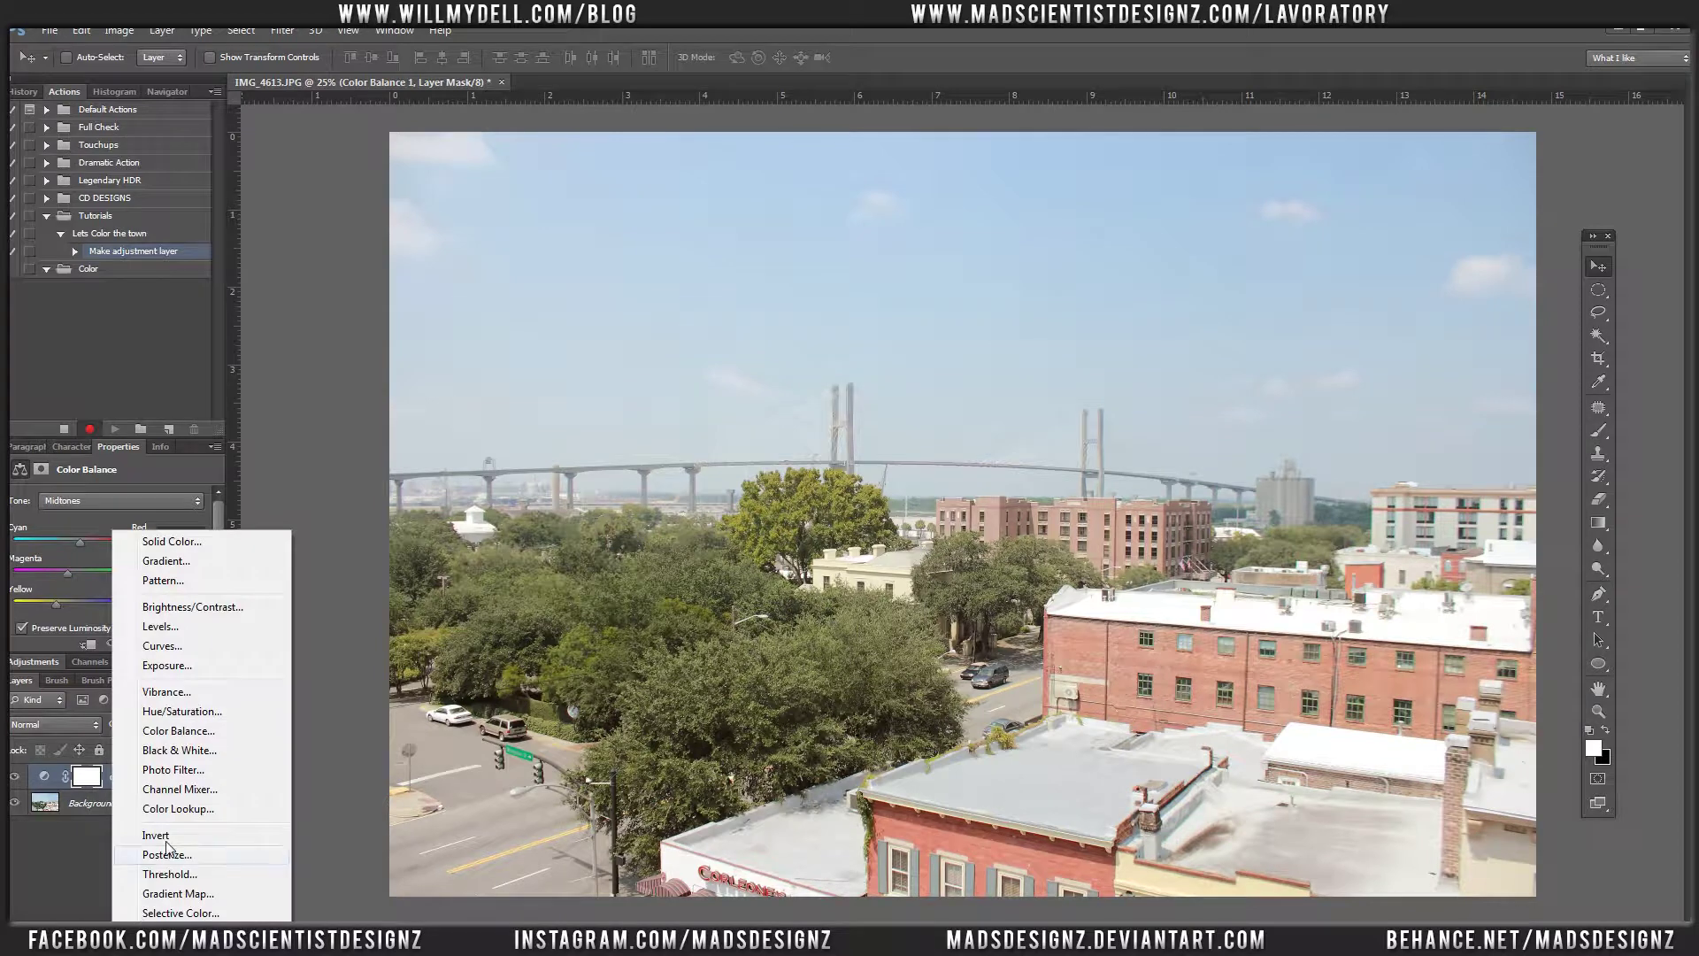
left_click(194, 750)
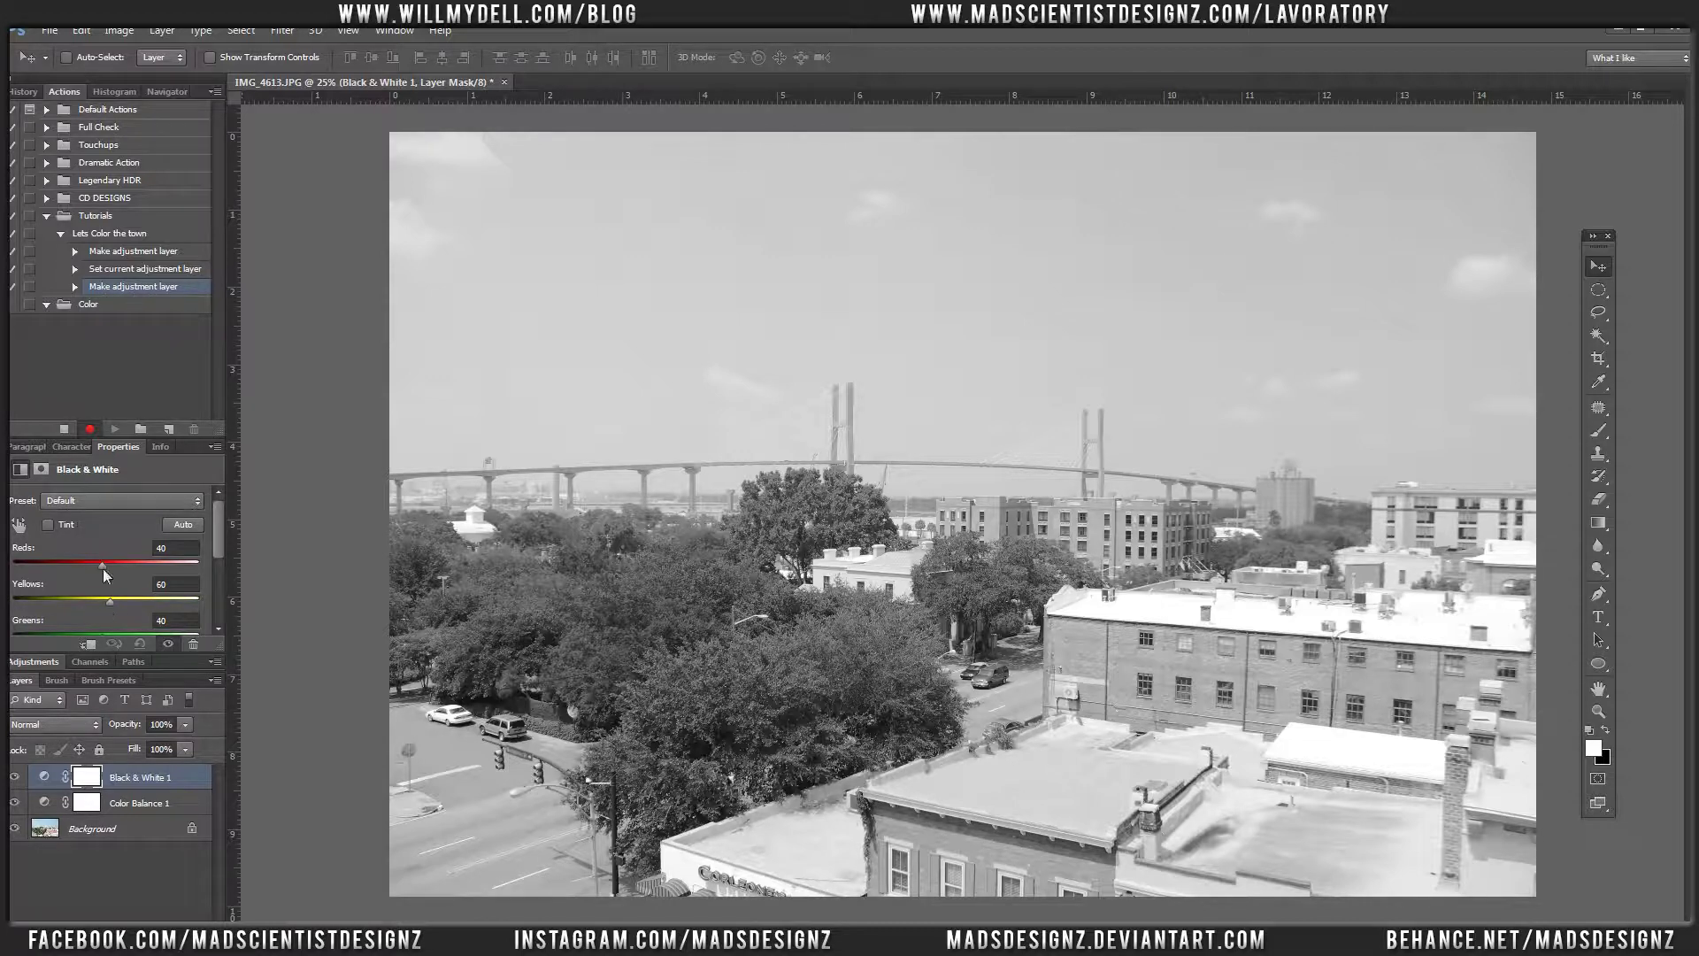
mouse_move(101, 562)
left_mouse_down()
mouse_move(133, 570)
mouse_move(77, 565)
left_mouse_up()
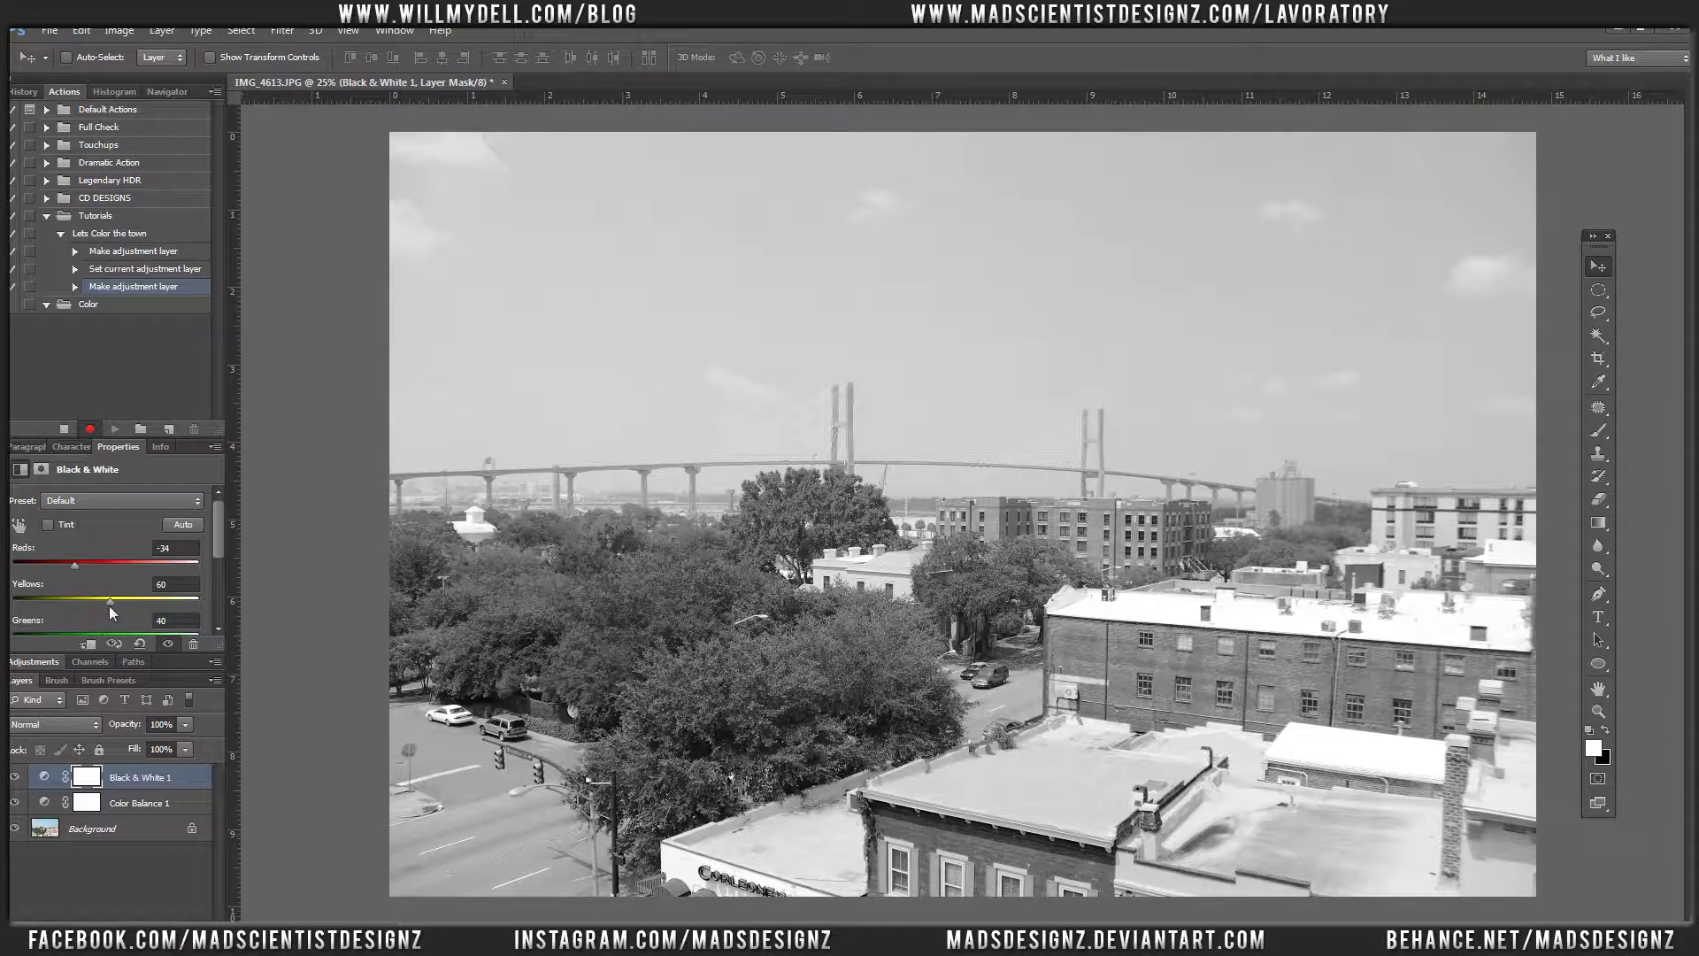
left_click_drag(109, 602, 37, 582)
scroll(133, 611, "down", 1)
scroll(133, 616, "down", 1)
left_click_drag(136, 541, 69, 598)
scroll(98, 566, "down", 2)
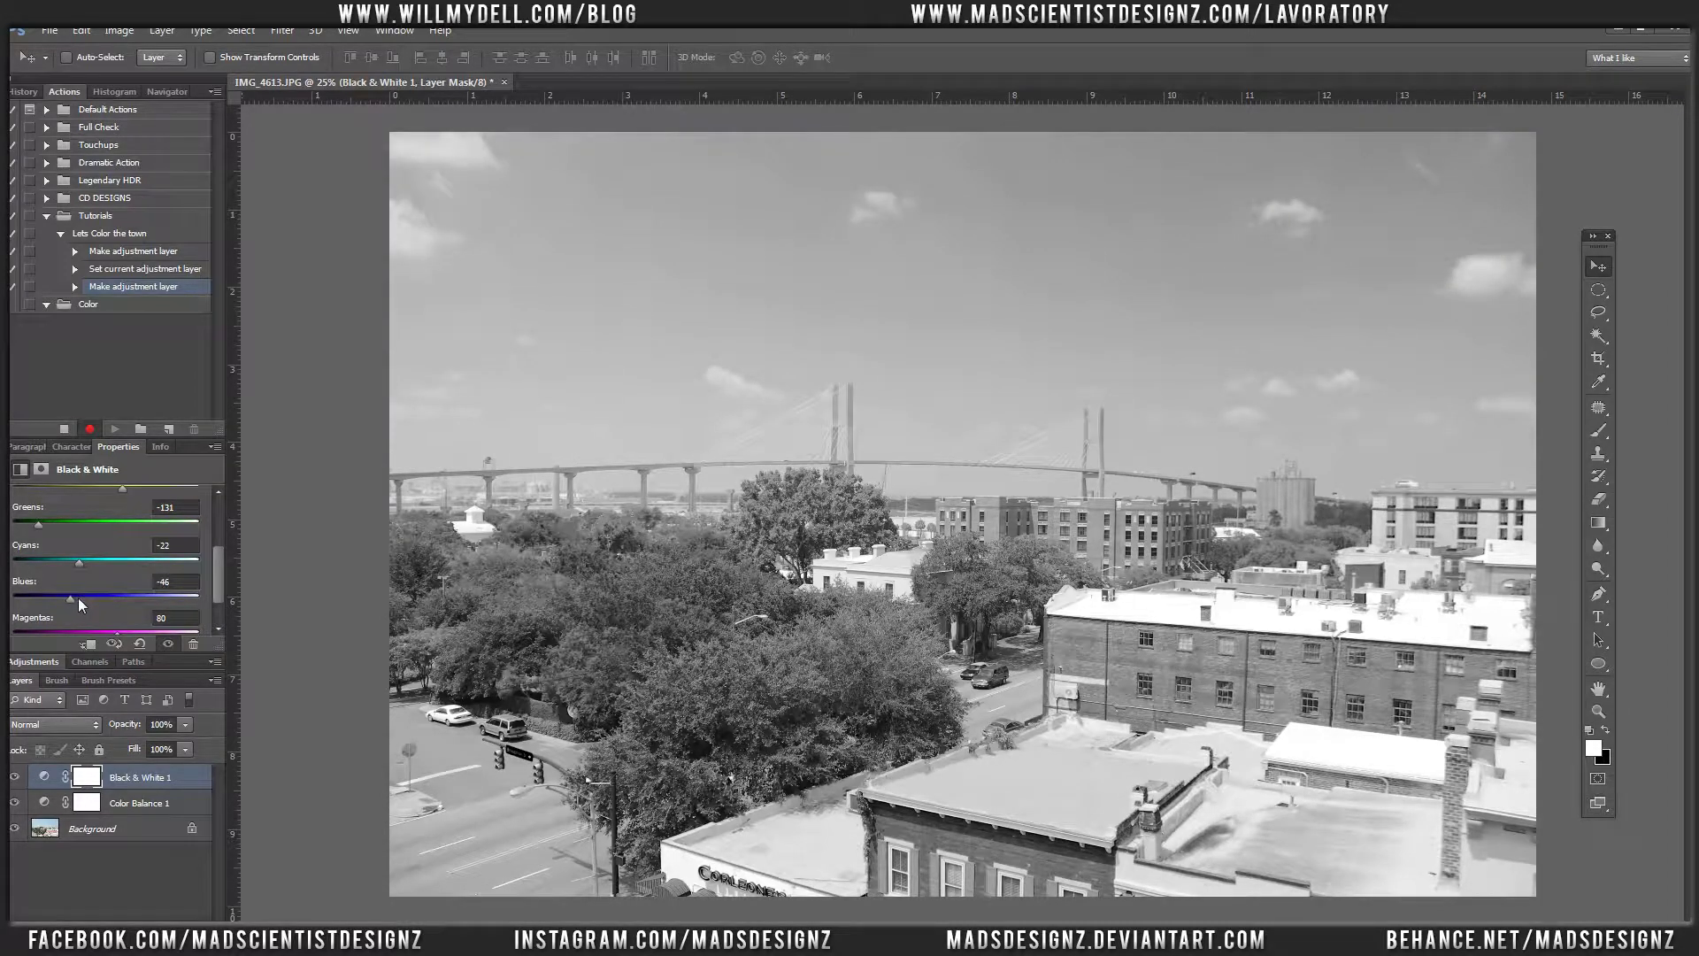
scroll(78, 597, "down", 1)
left_click(186, 724)
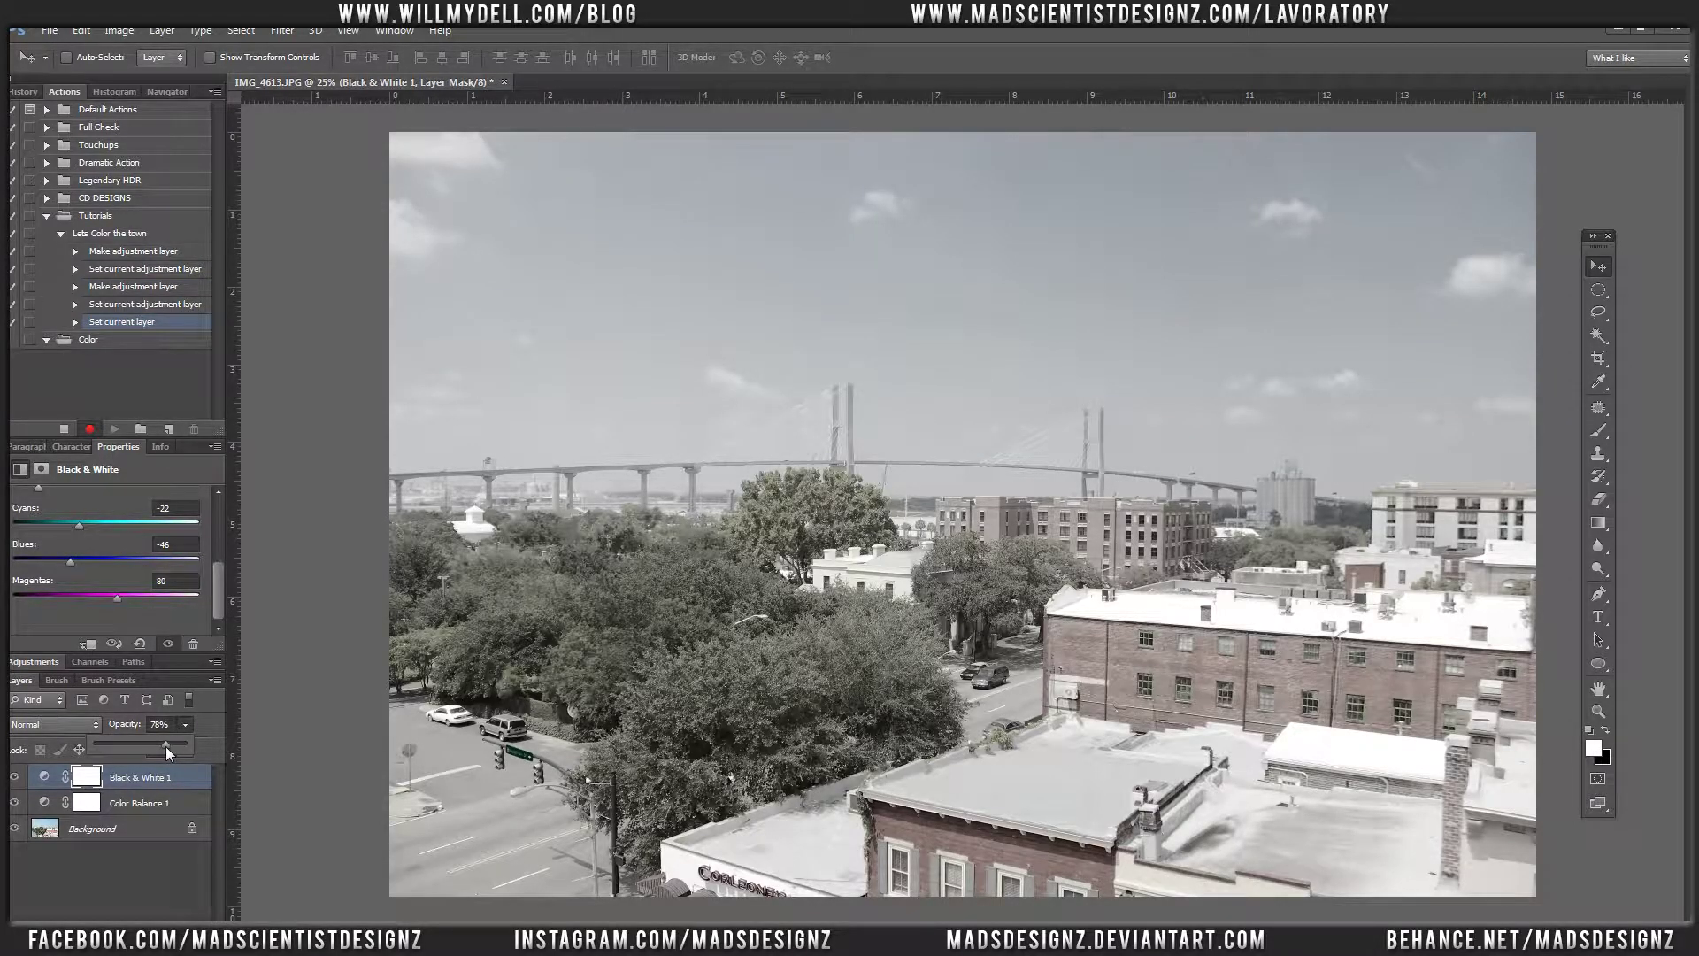
left_click_drag(166, 746, 167, 746)
Add a Photo Filter adjustment layer using the Sepia filter at 48% density
left_click(114, 930)
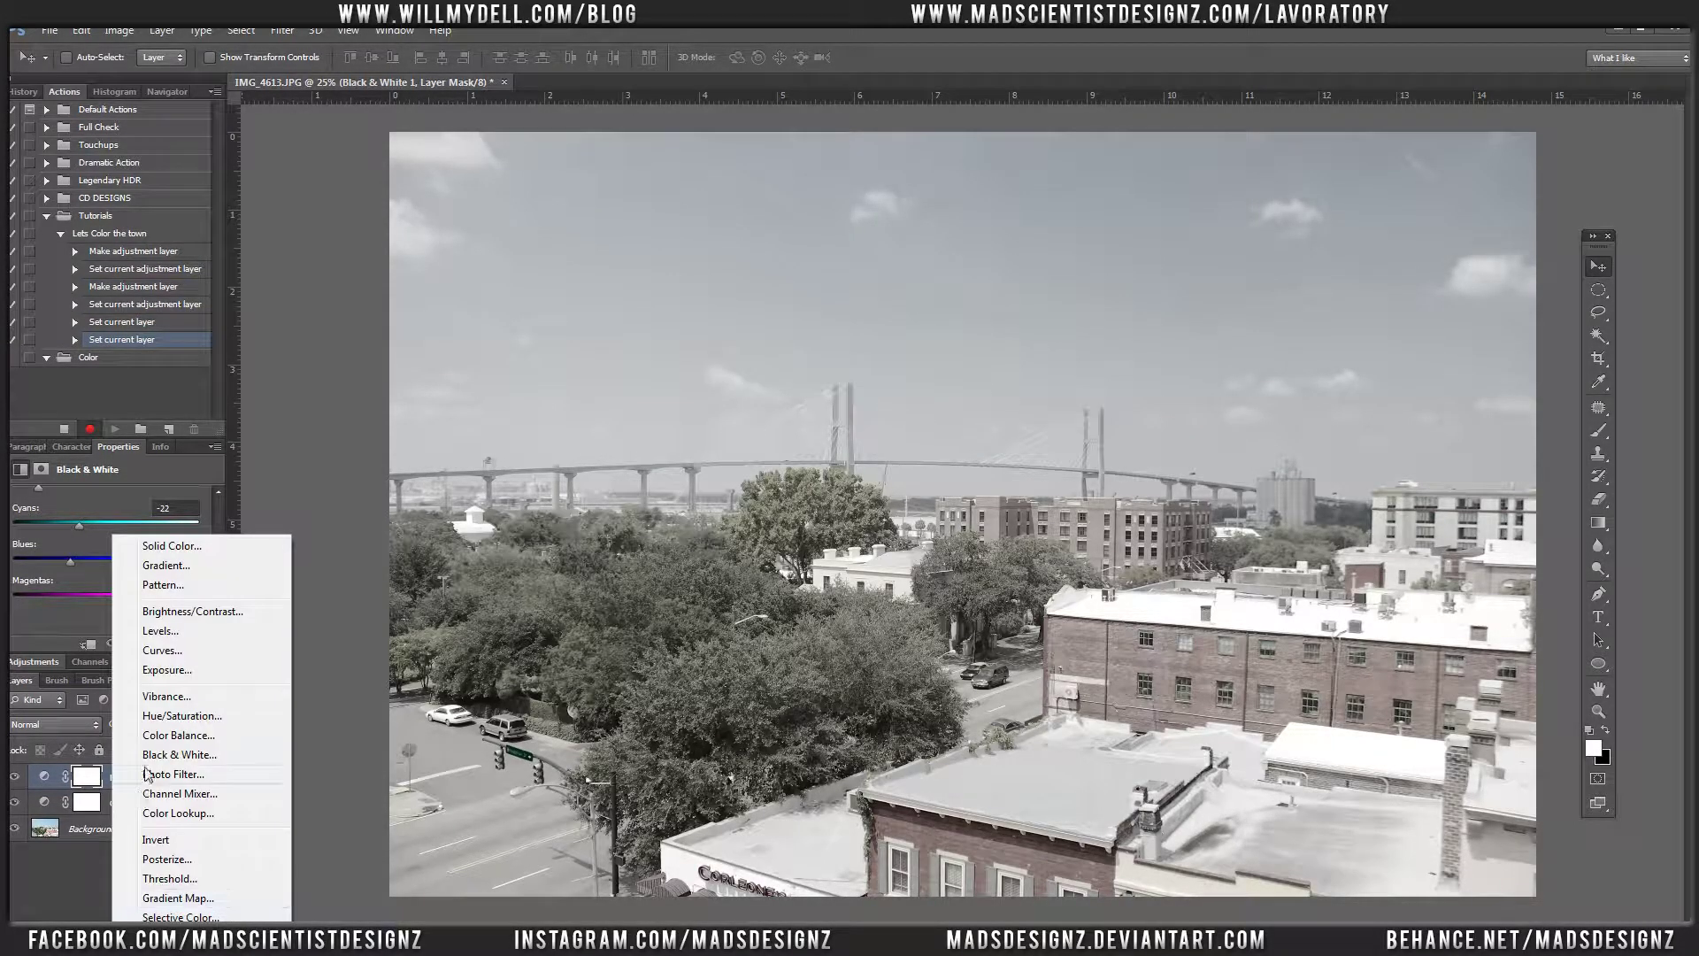
left_click(173, 774)
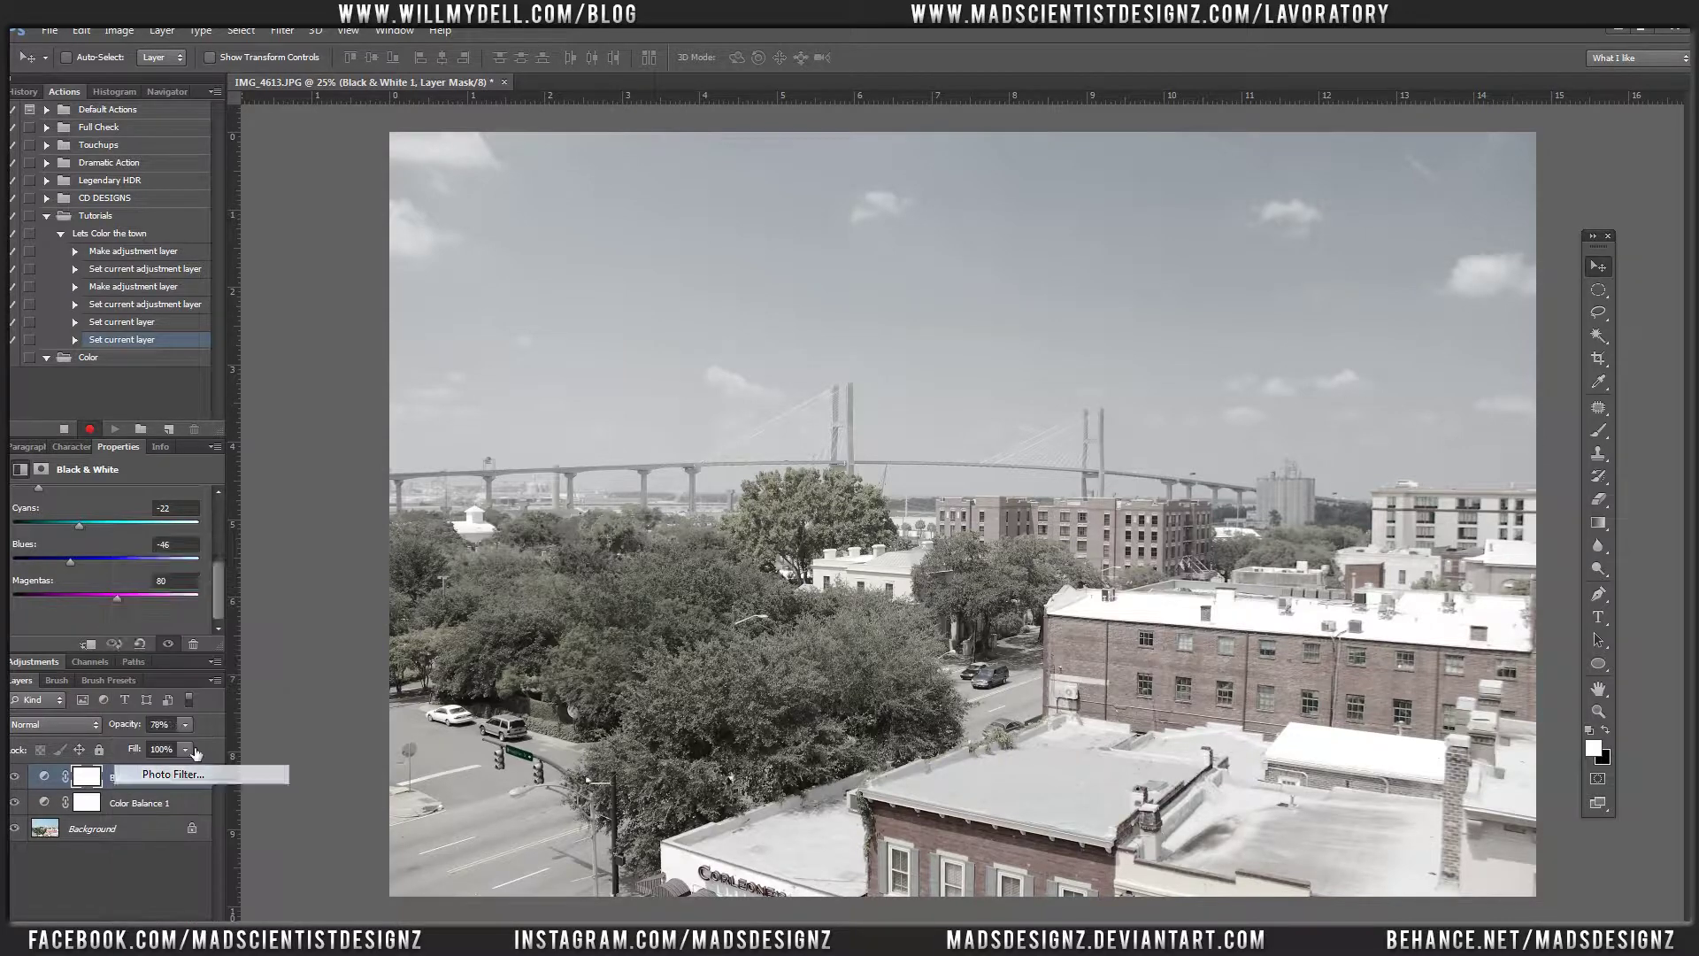
left_click(114, 501)
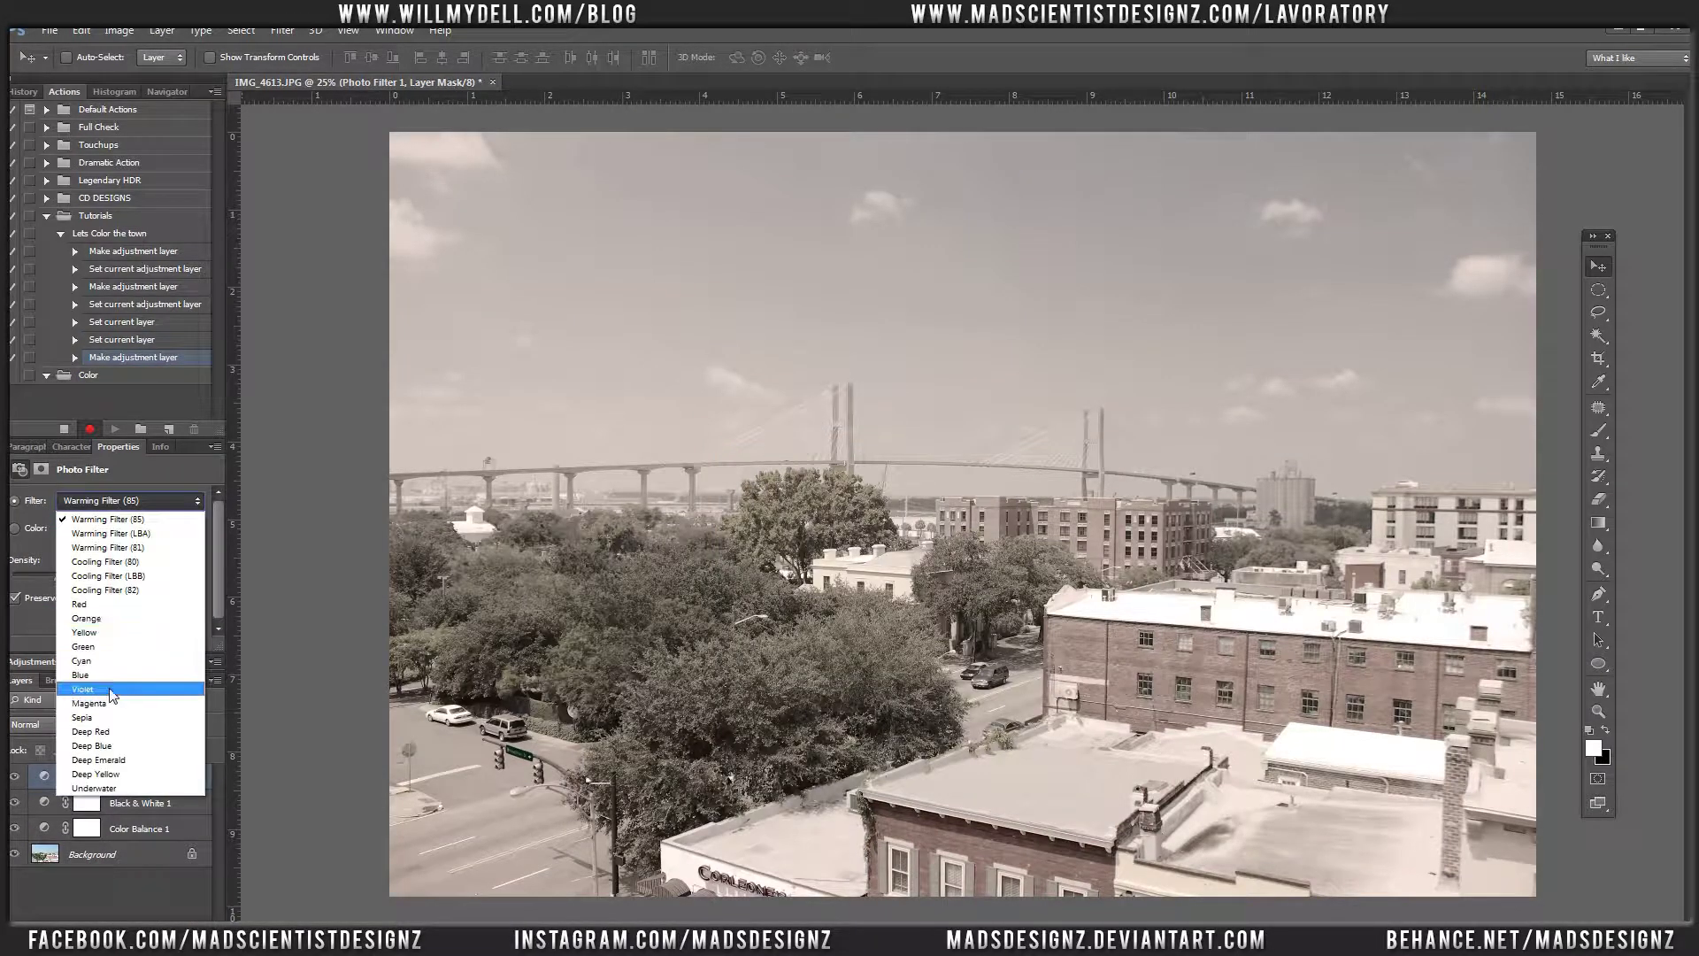
left_click(89, 717)
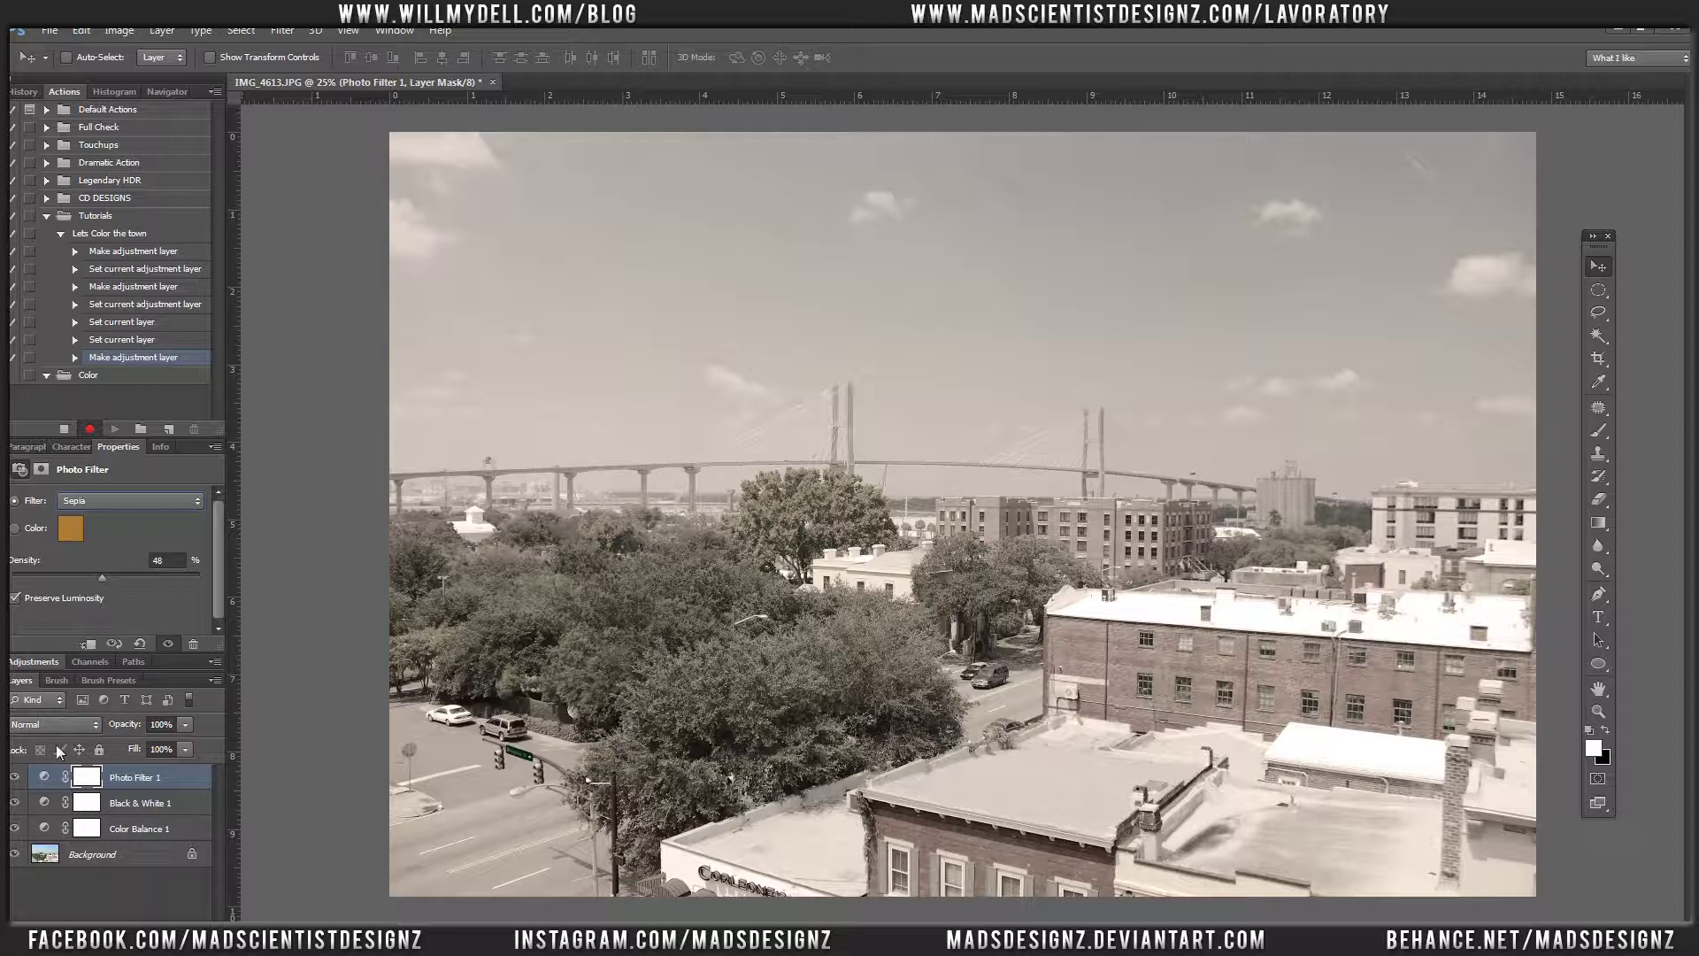
Select all layers from Photo Filter 1 down to Background and merge them
left_click(144, 854, "shift")
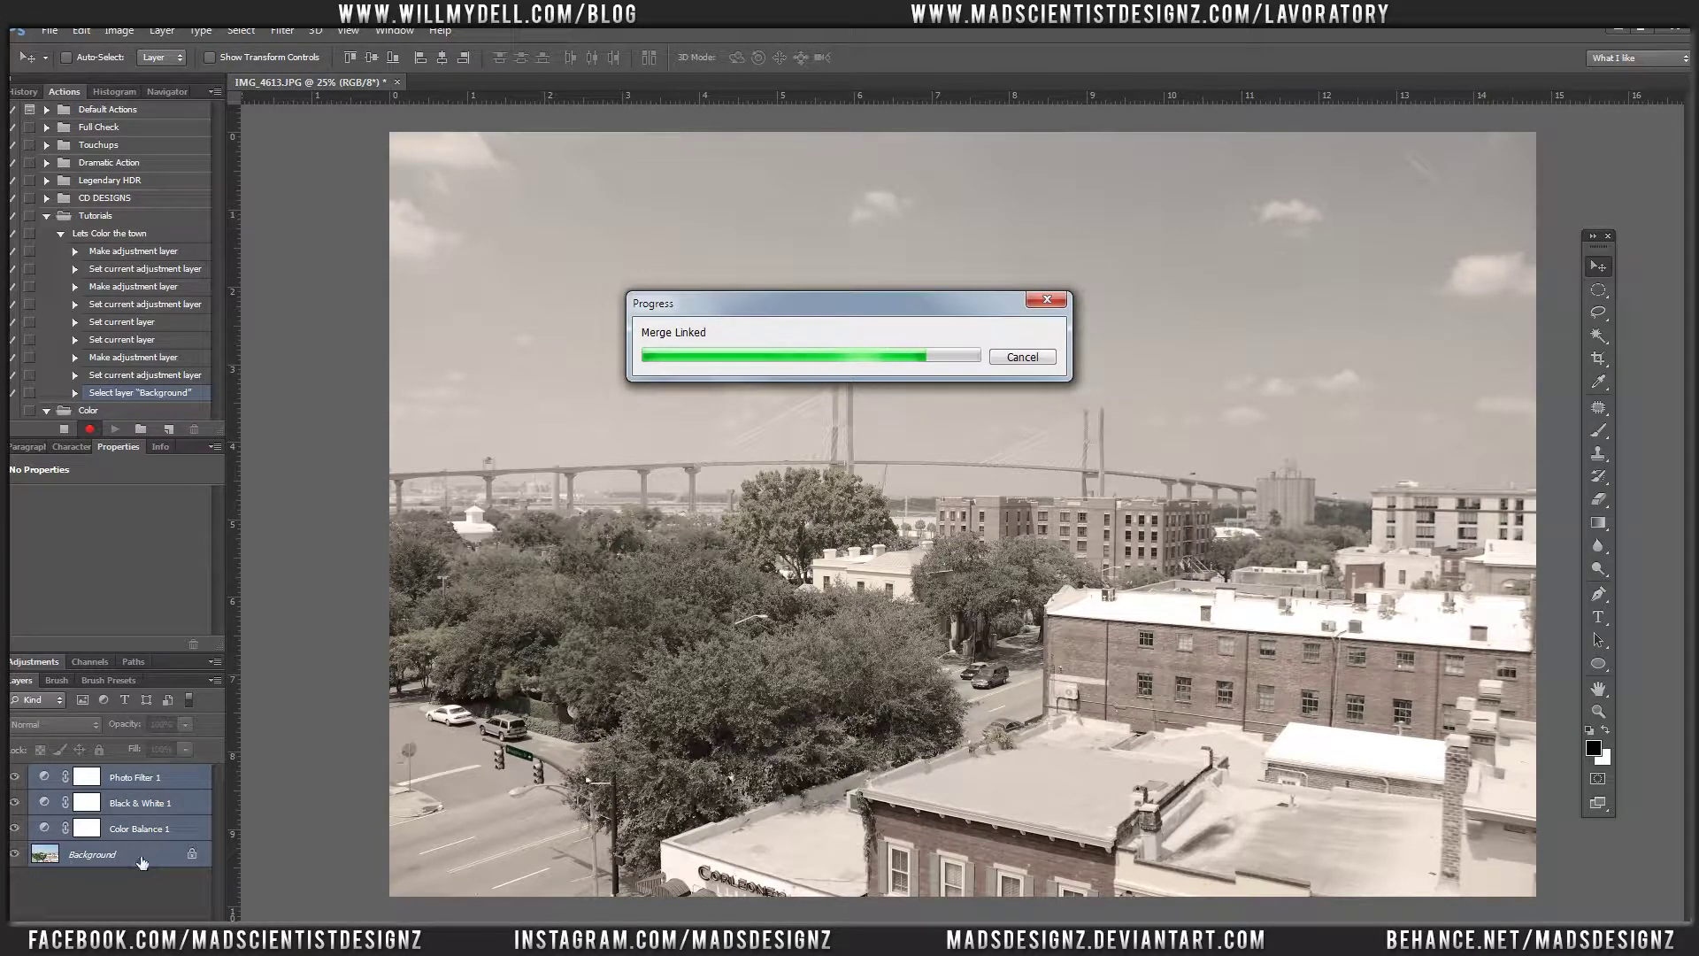
Duplicate the merged Background layer and apply a Gaussian Blur with a radius of about 19.6 pixels to the copy
left_click_drag(143, 787, 174, 913)
left_click(282, 30)
mouse_move(358, 205)
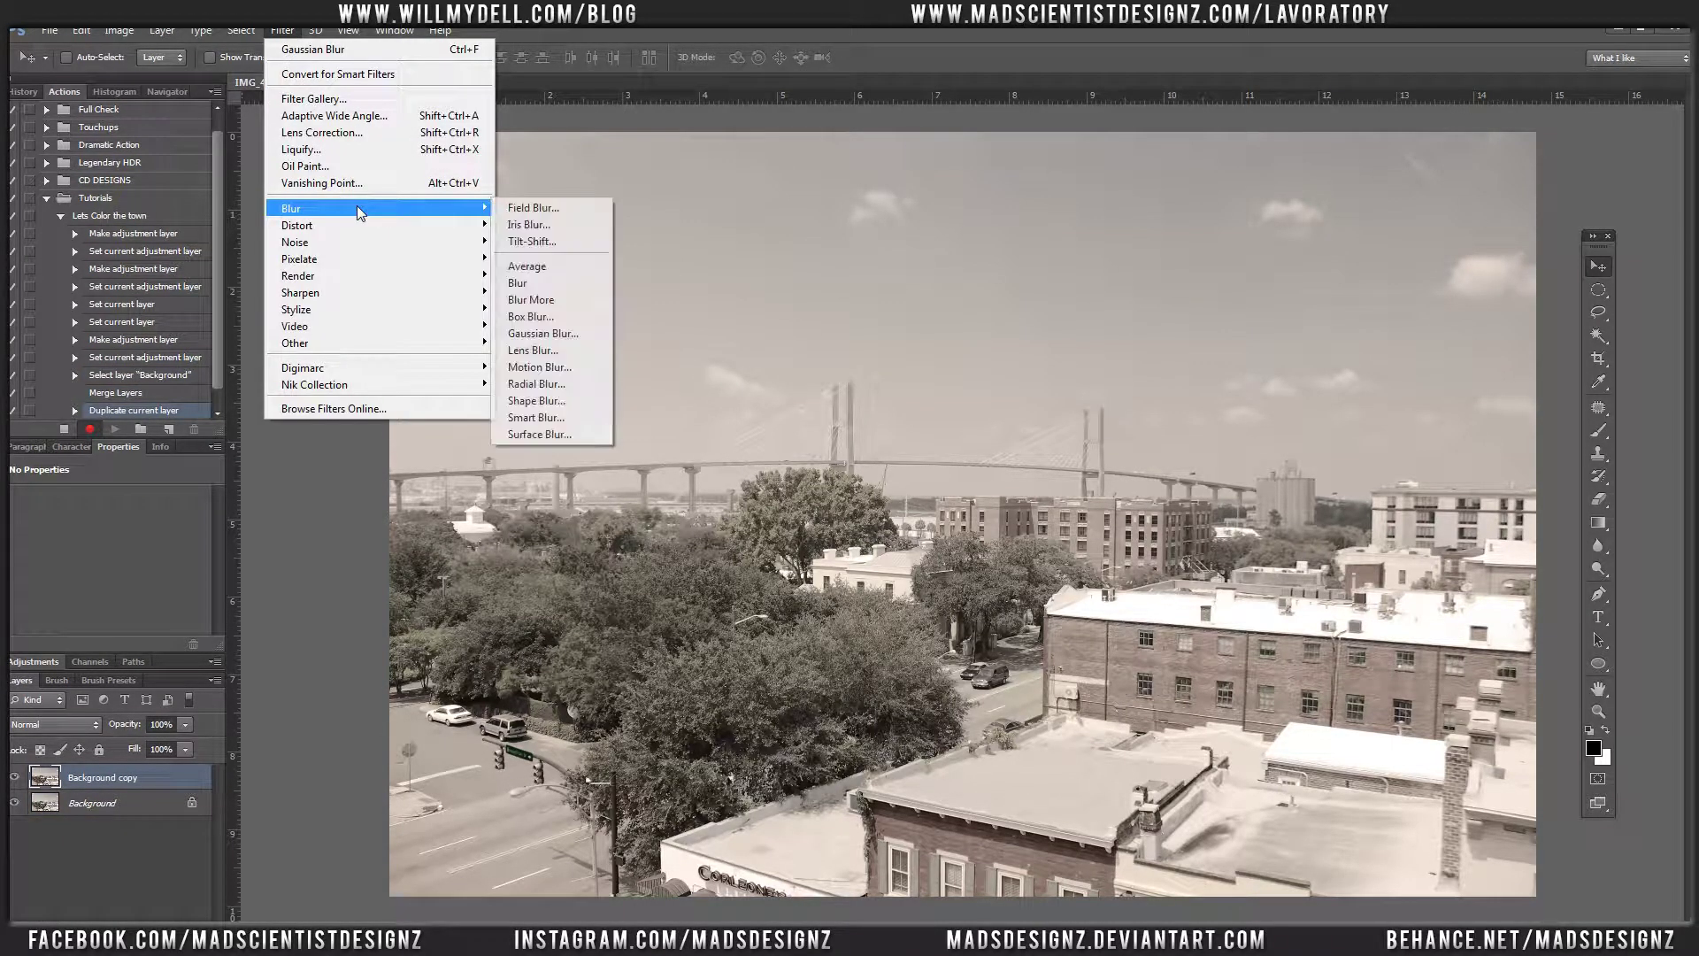
left_click(542, 333)
left_click(1303, 625)
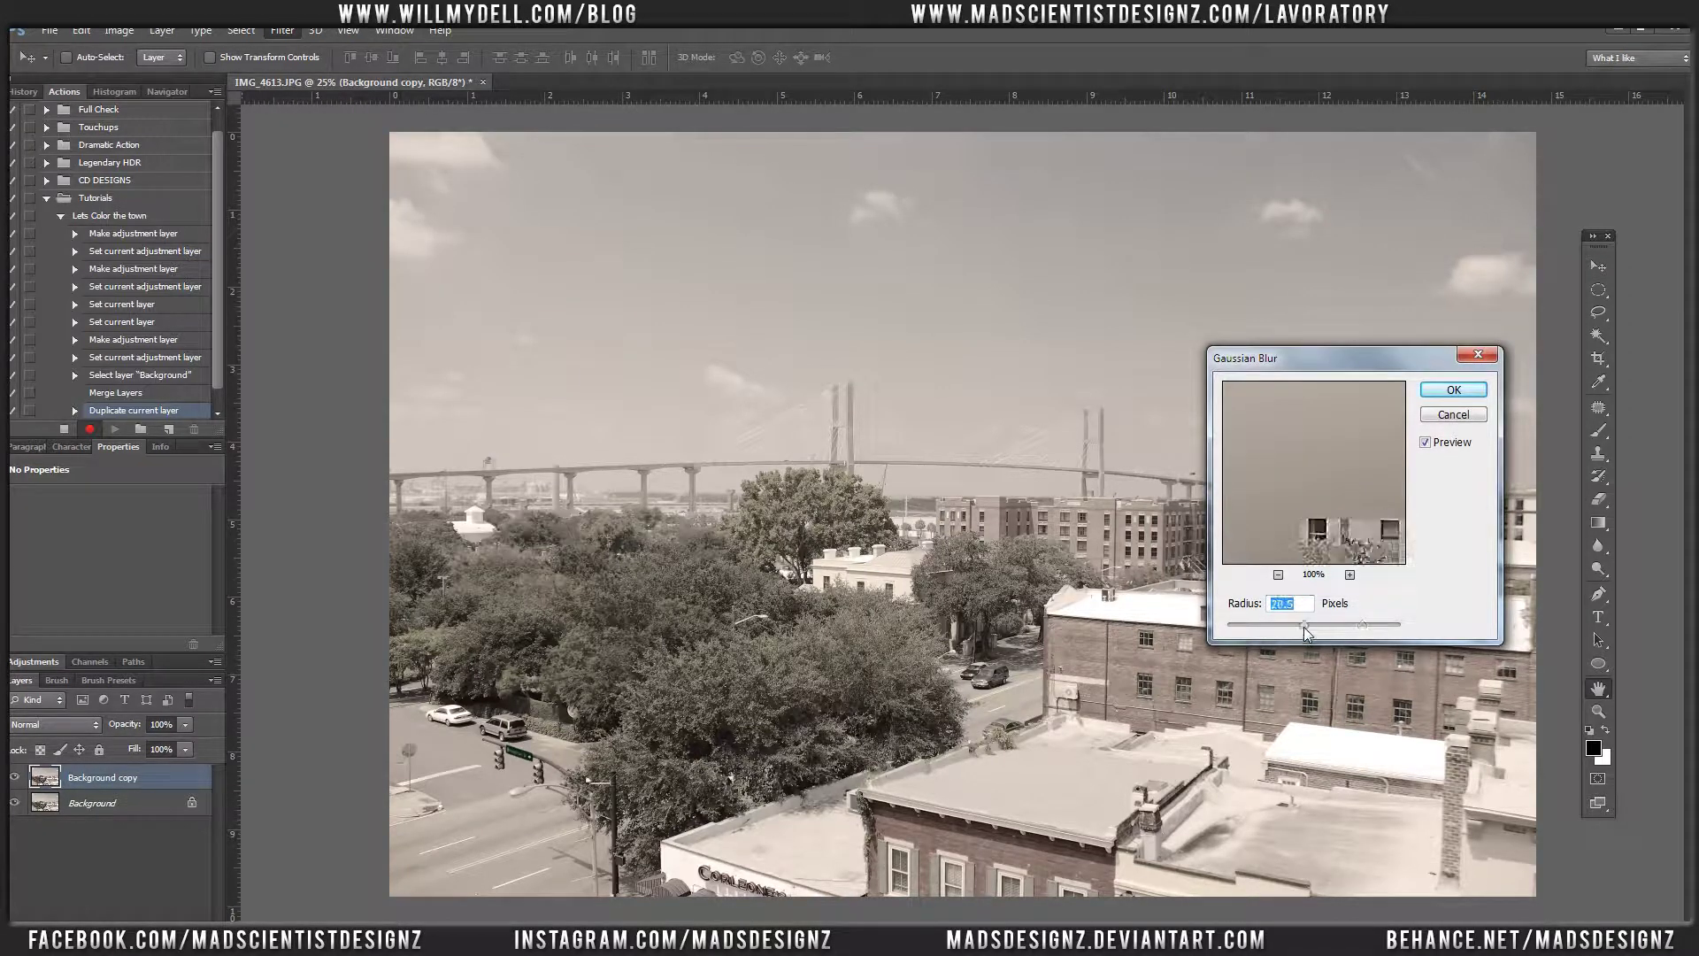
left_click_drag(1304, 626, 1302, 626)
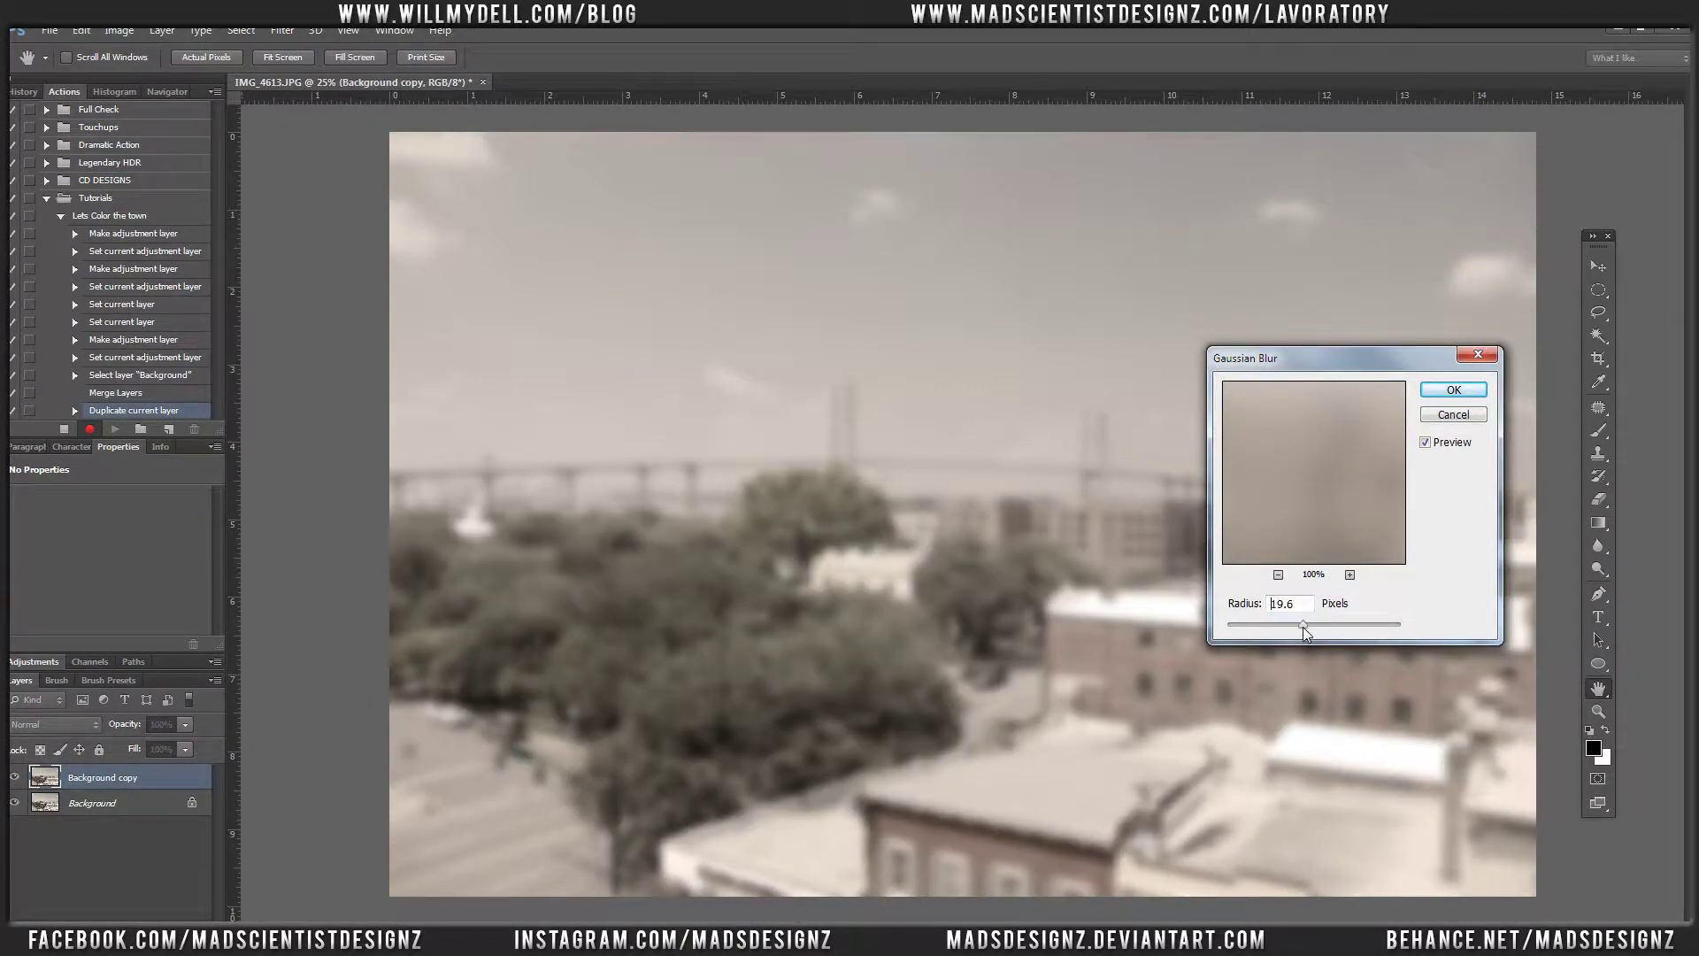
left_click(1443, 395)
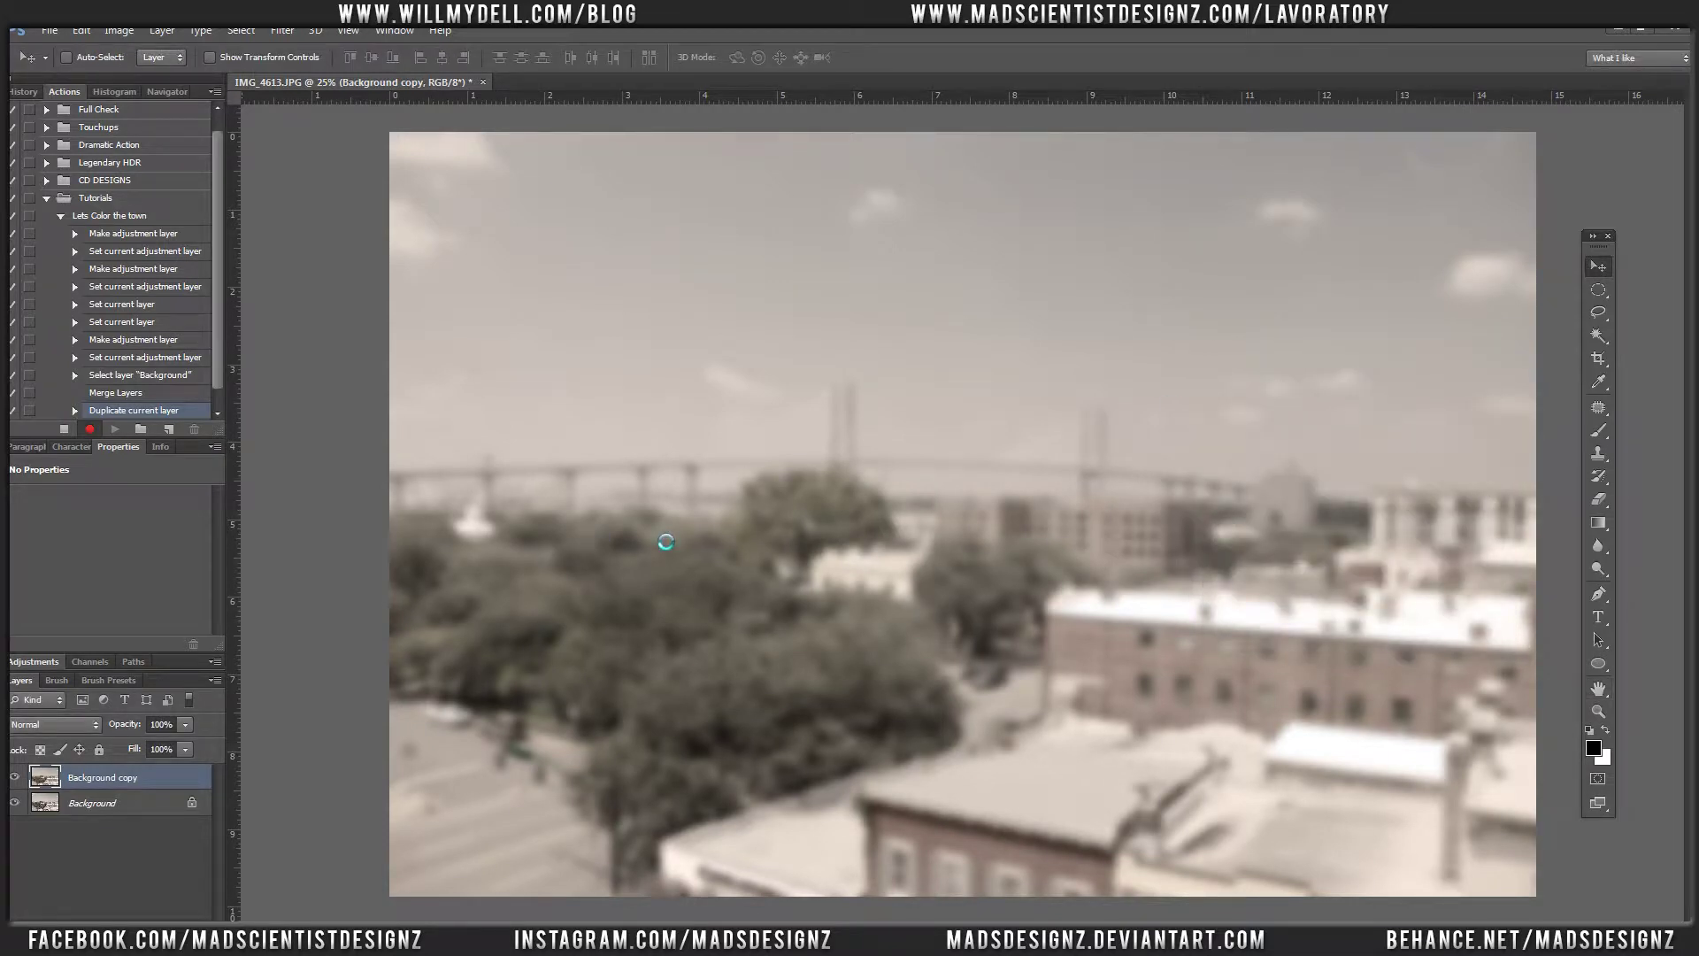
Draw a large elliptical selection across most of the photo, leaving a margin around the edges, and turn it into a quick mask
left_click(1597, 291)
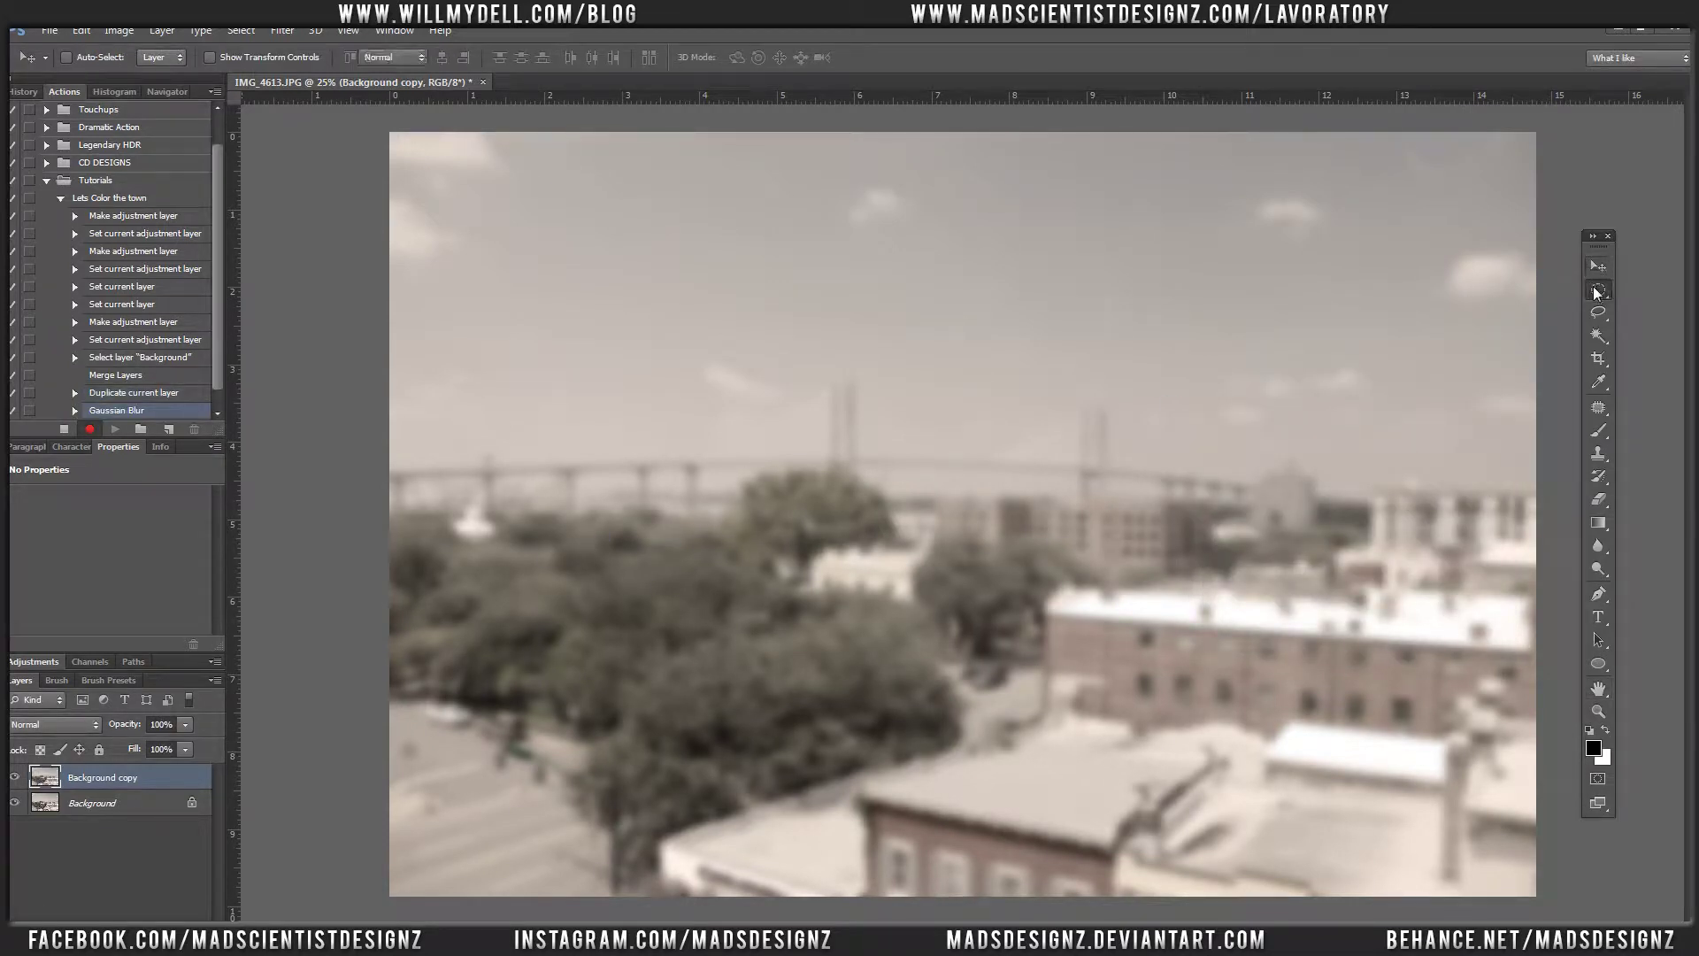
left_click_drag(450, 188, 1487, 867)
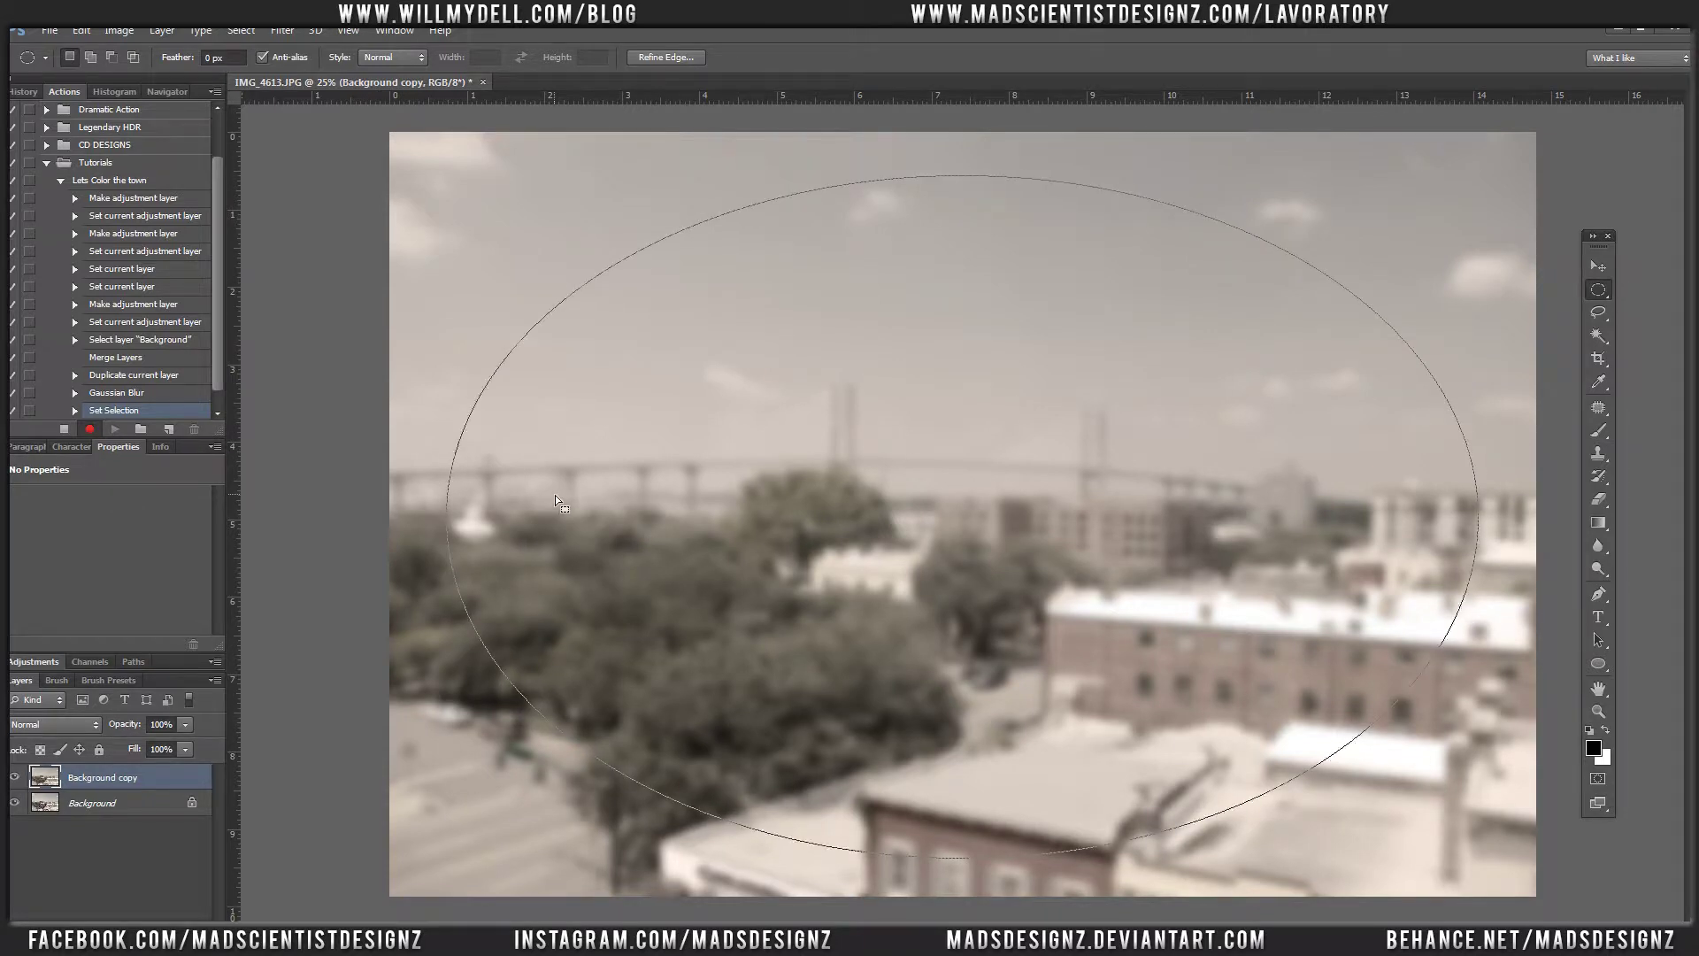
key("q")
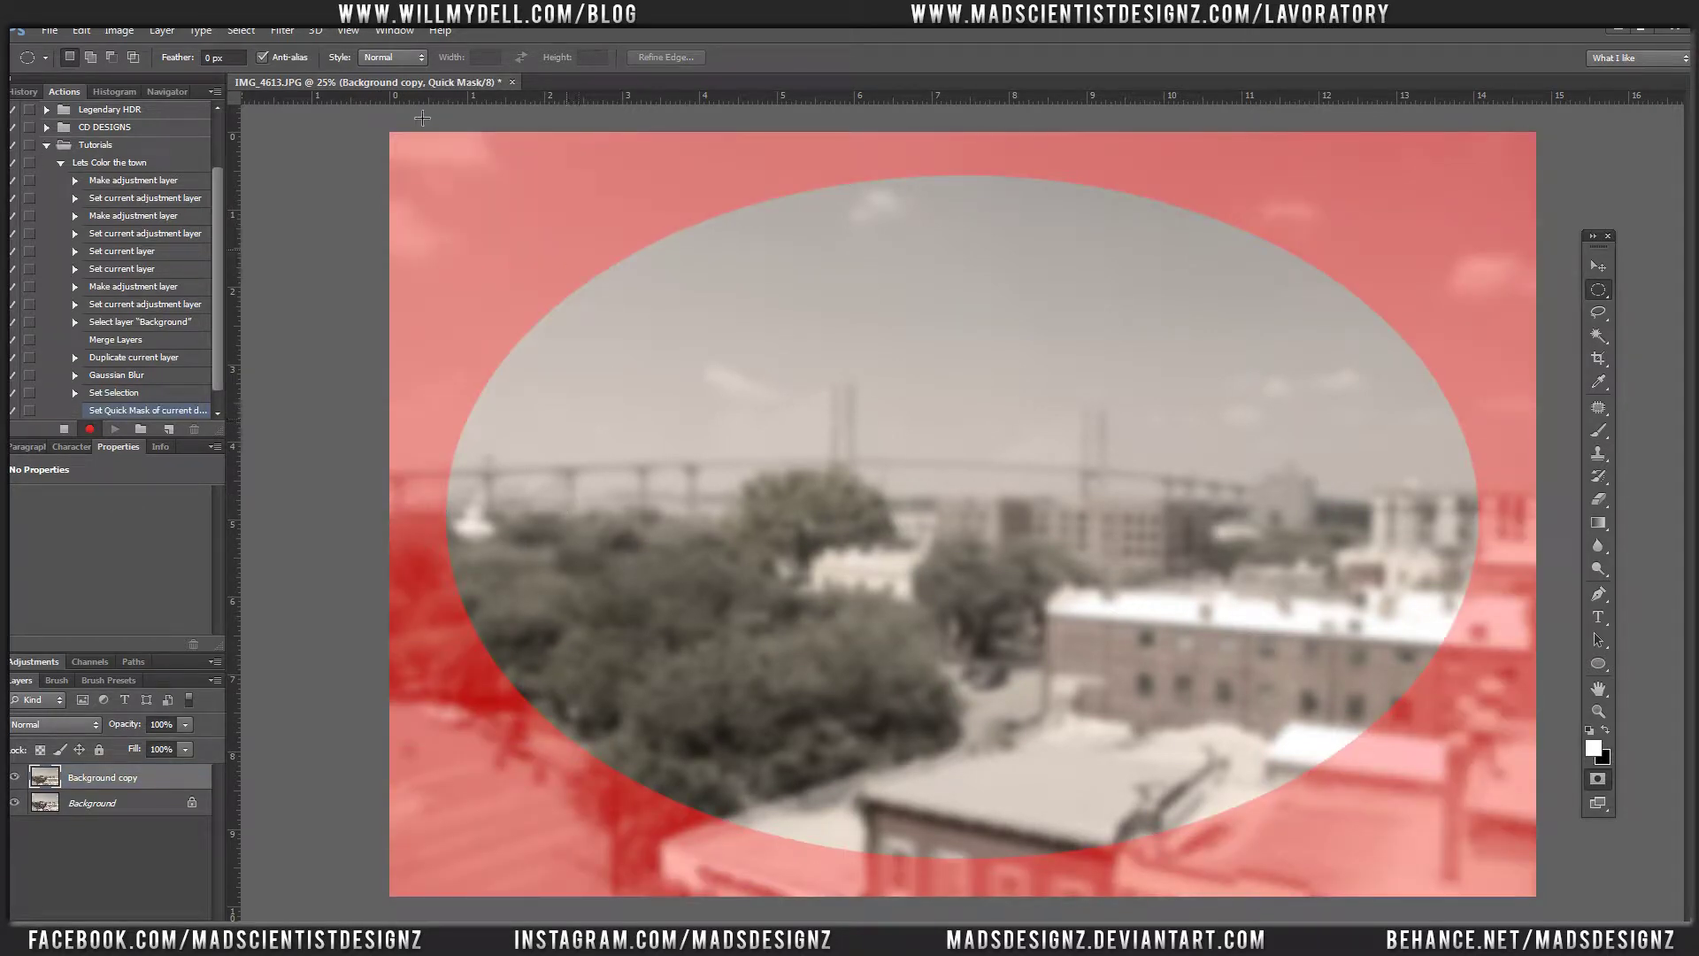
Soften the quick mask's edge with a Gaussian Blur of 146.2 pixels radius
left_click(282, 30)
mouse_move(432, 206)
left_click(566, 334)
left_click_drag(1309, 617, 1351, 626)
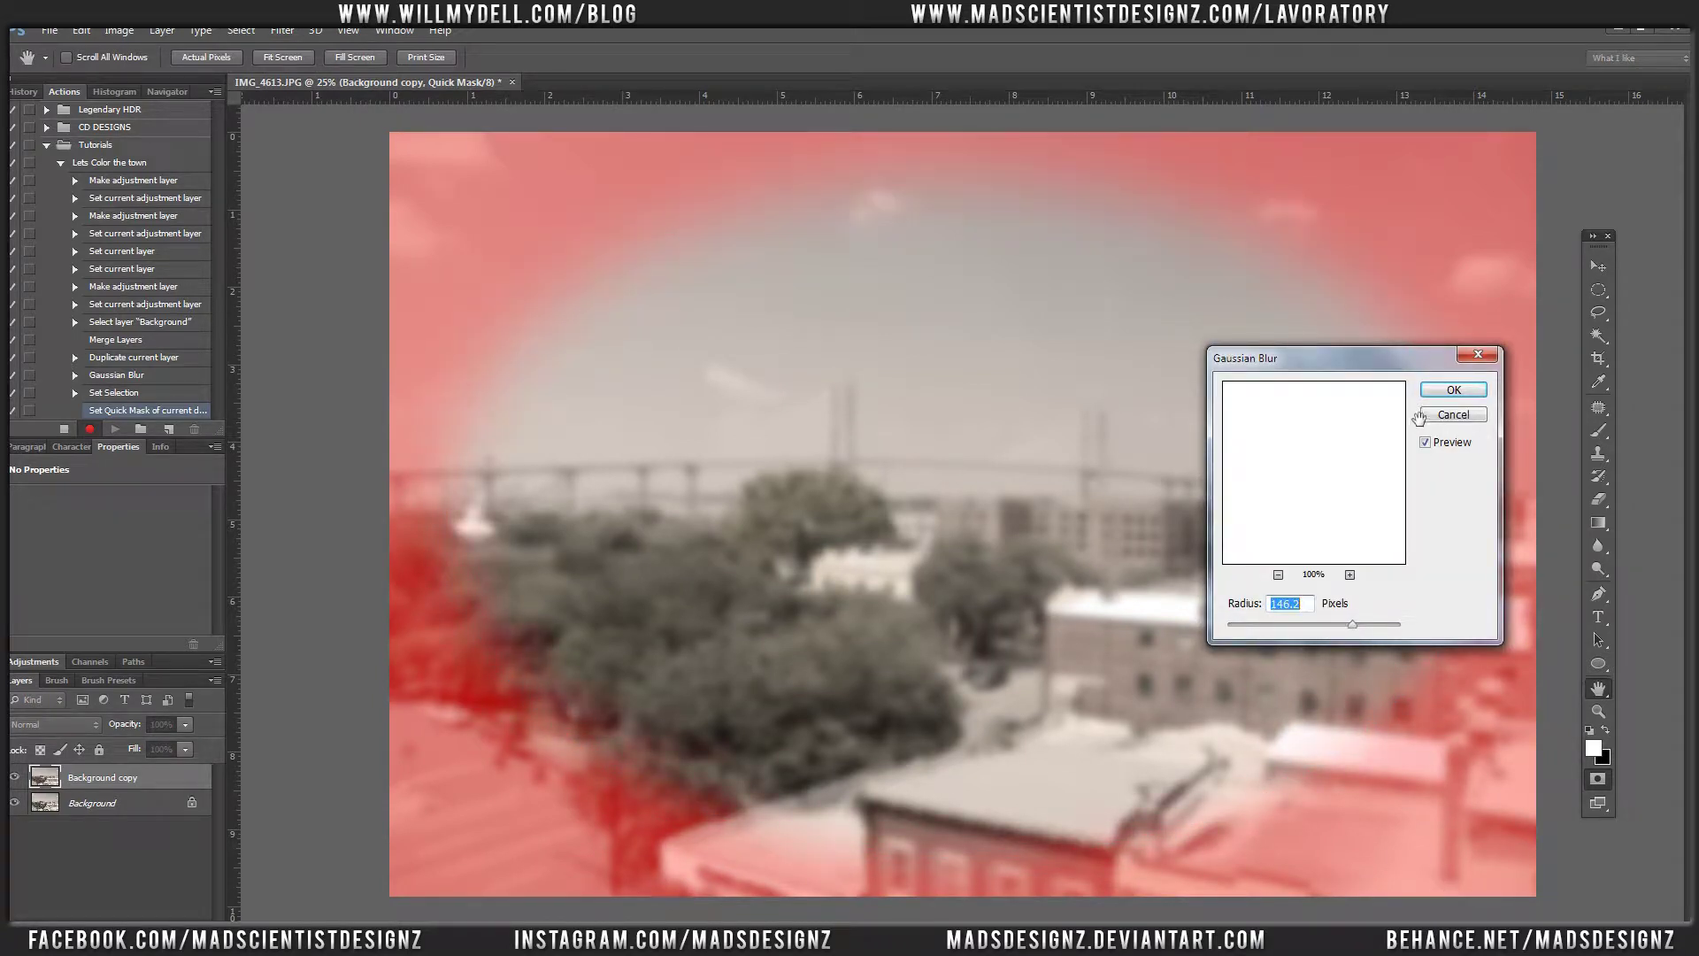
left_click(1453, 389)
Convert the quick mask back to a selection and add an inverted layer mask from it, hiding the blurred copy inside the ellipse
key("m")
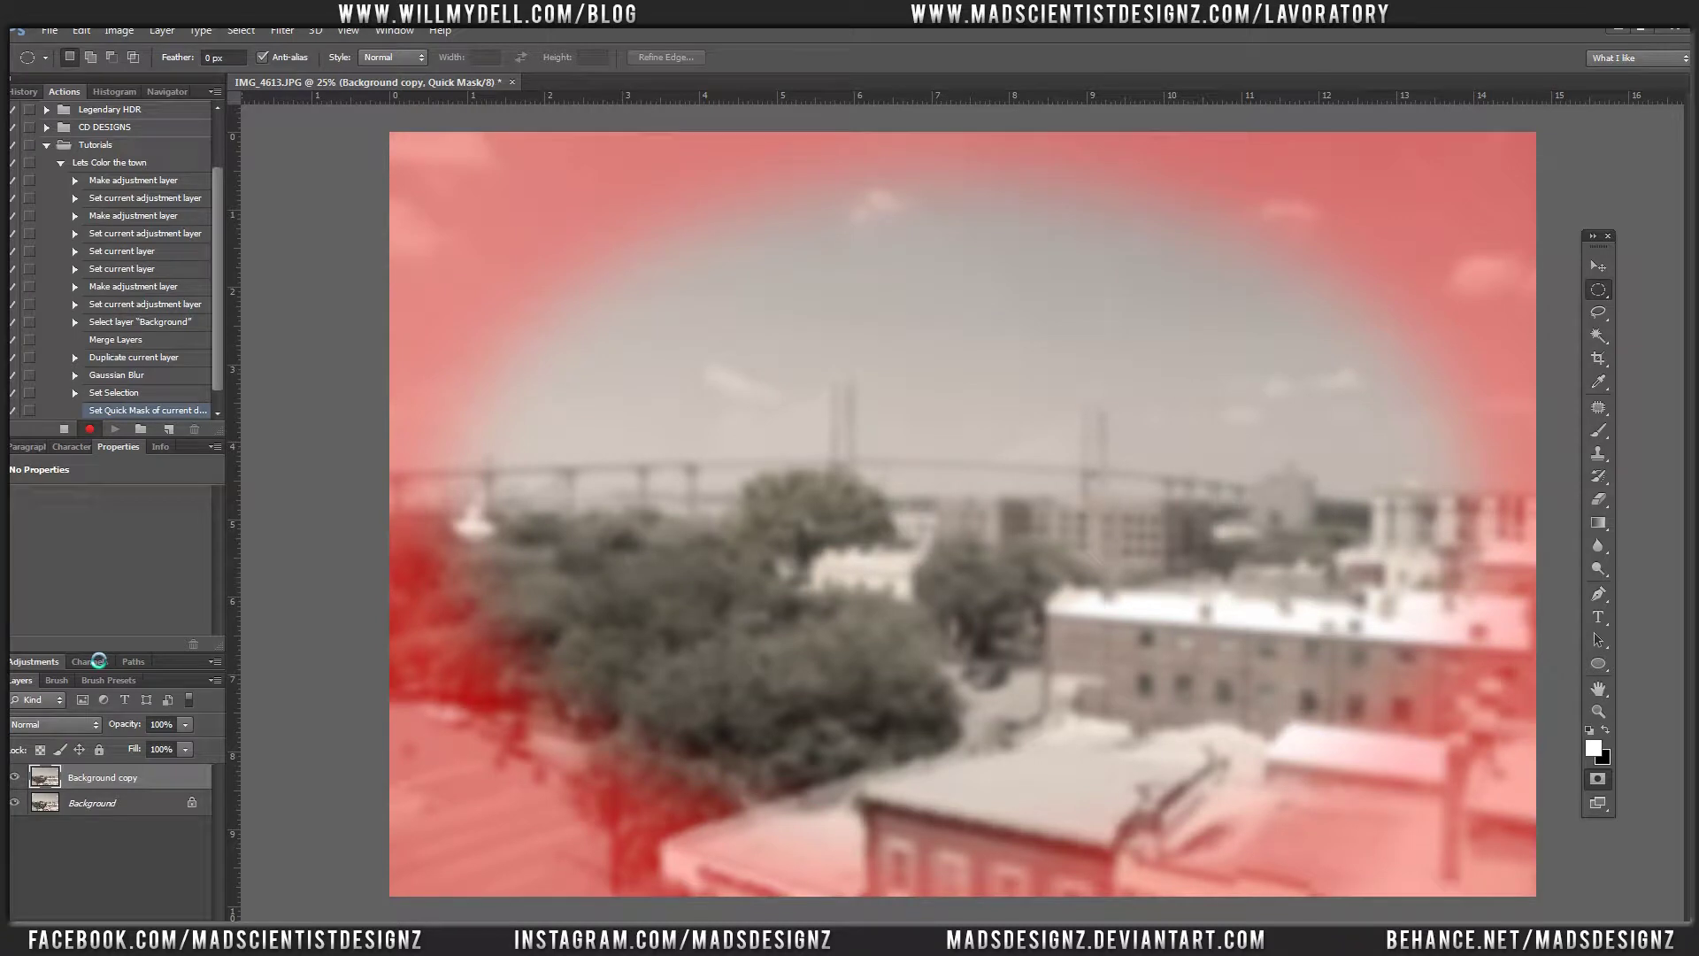
key("q")
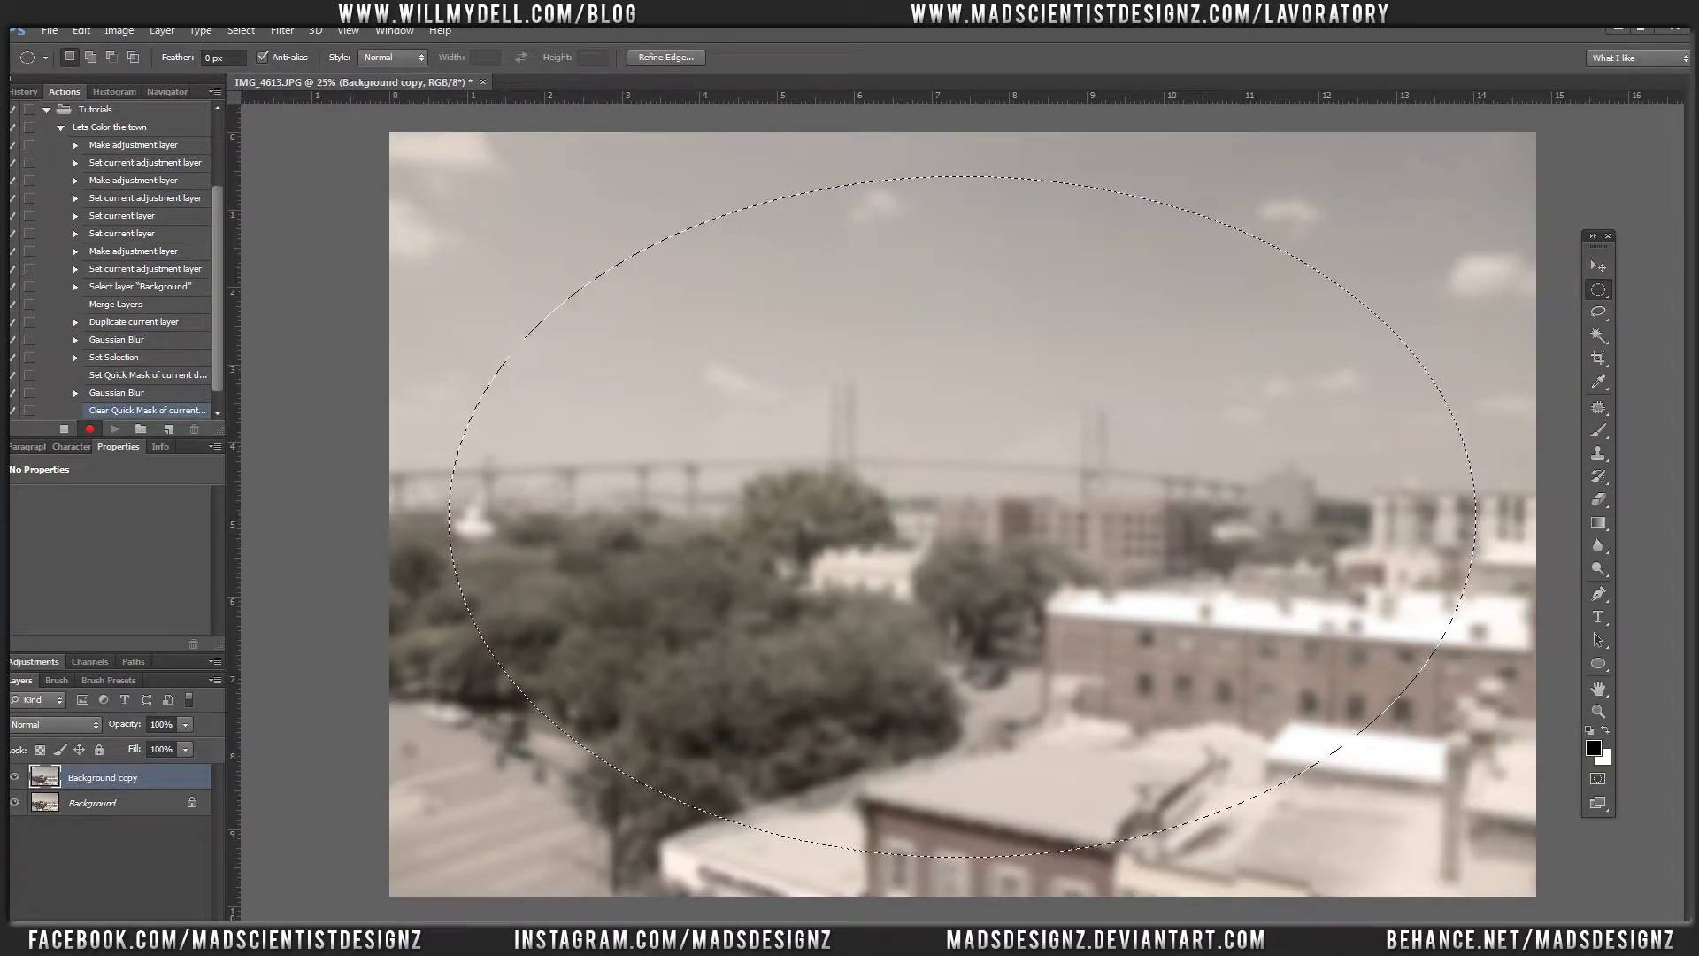
left_click(88, 931, "alt")
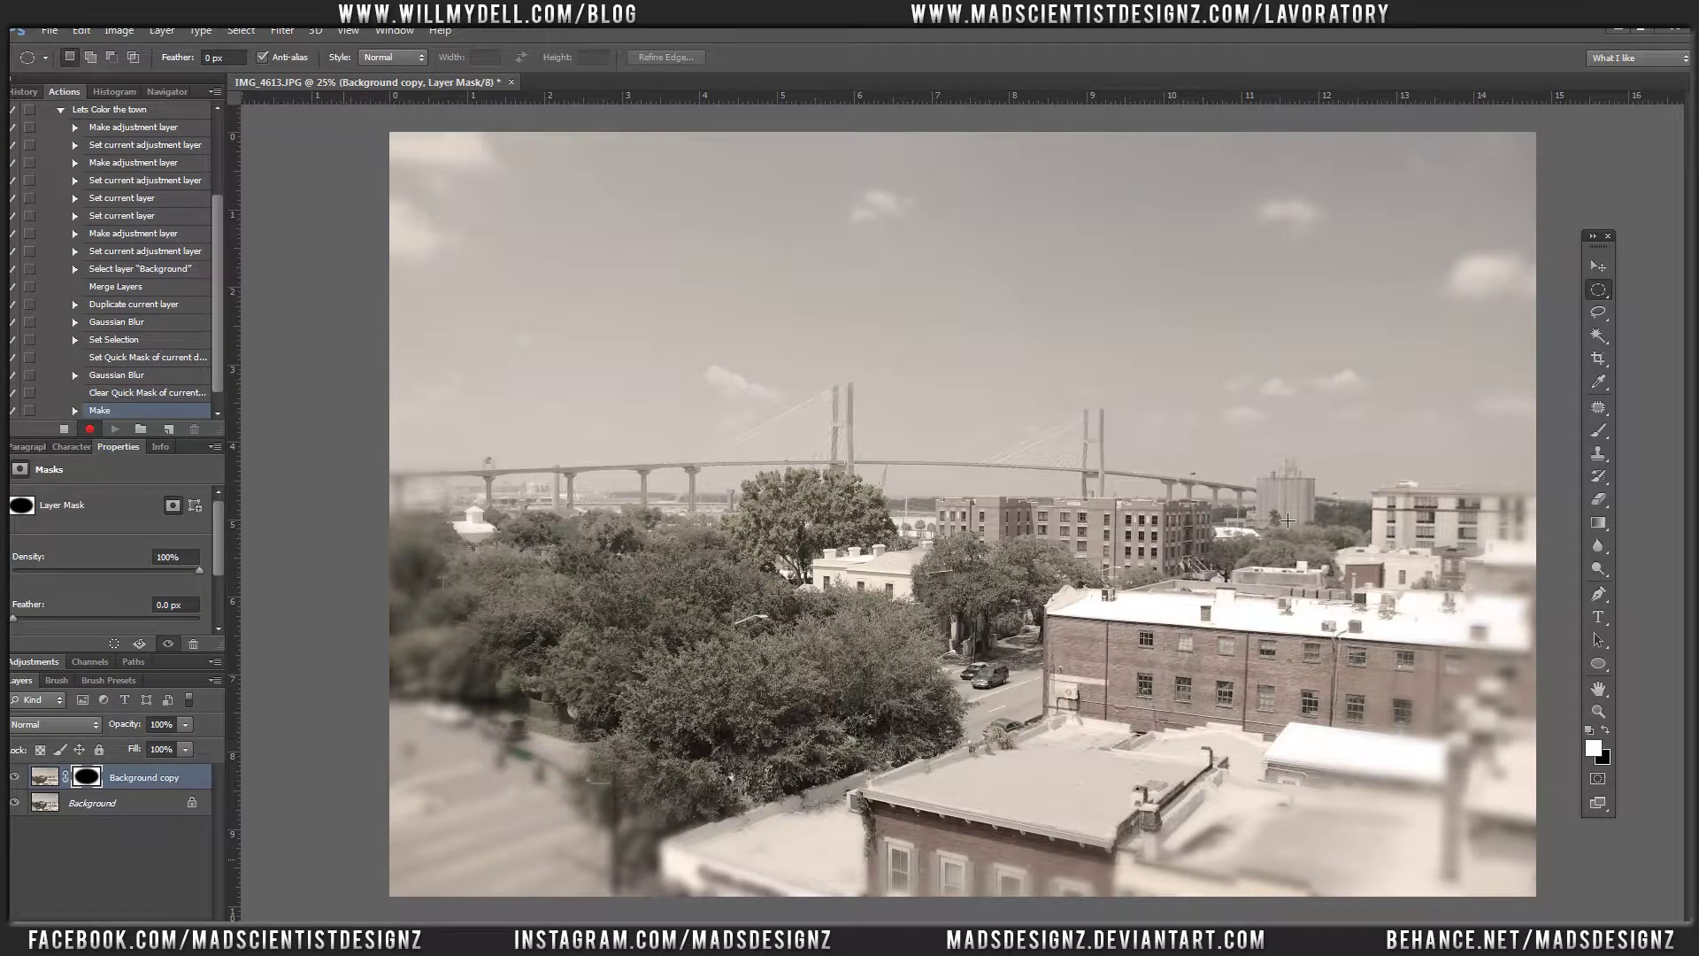
left_click(1598, 266)
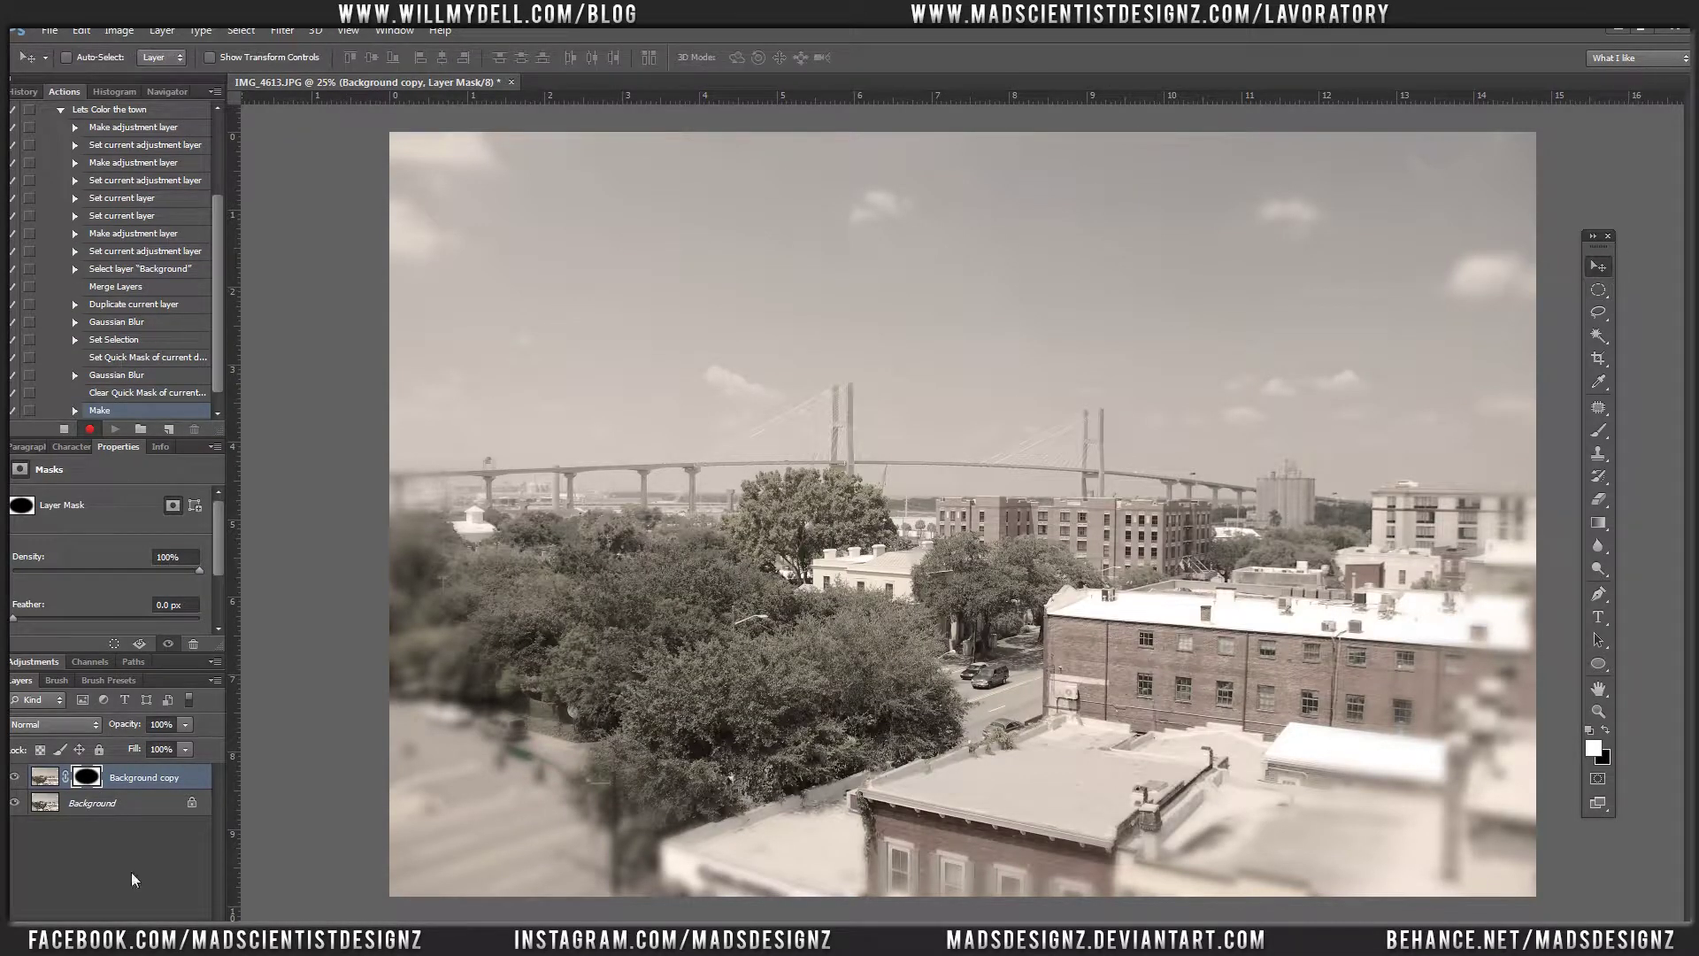
Add a Hue/Saturation adjustment layer, clip it to the Background copy layer, and set its Lightness to -20
left_click(114, 930)
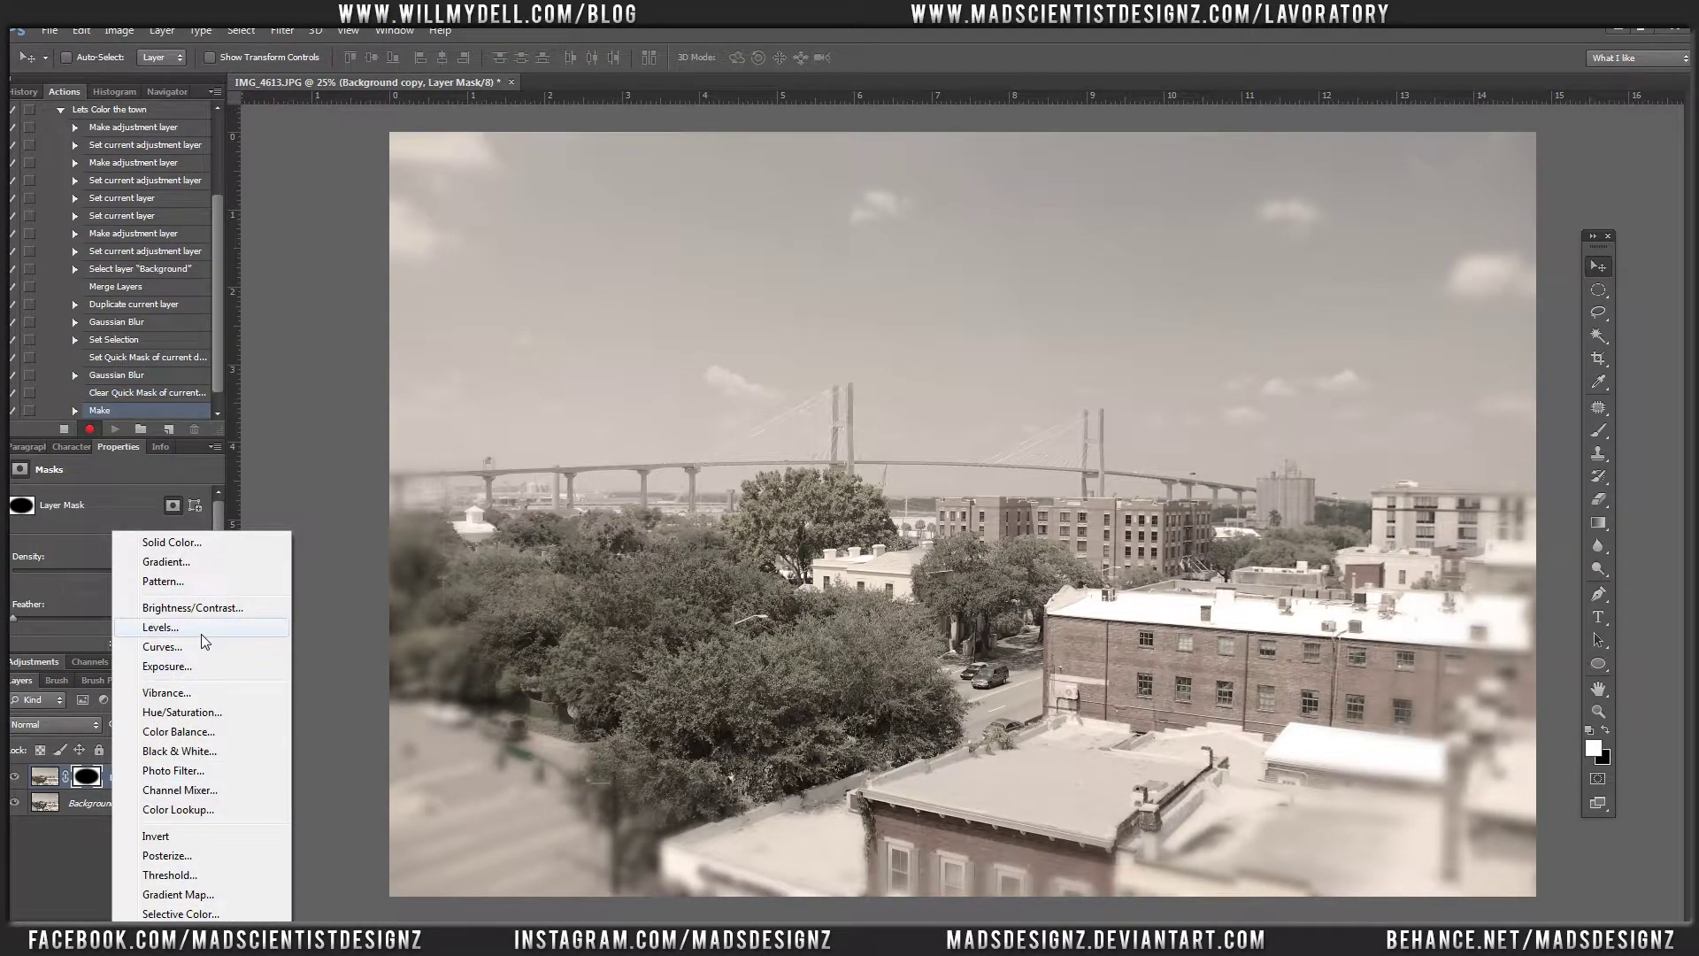
left_click(213, 715)
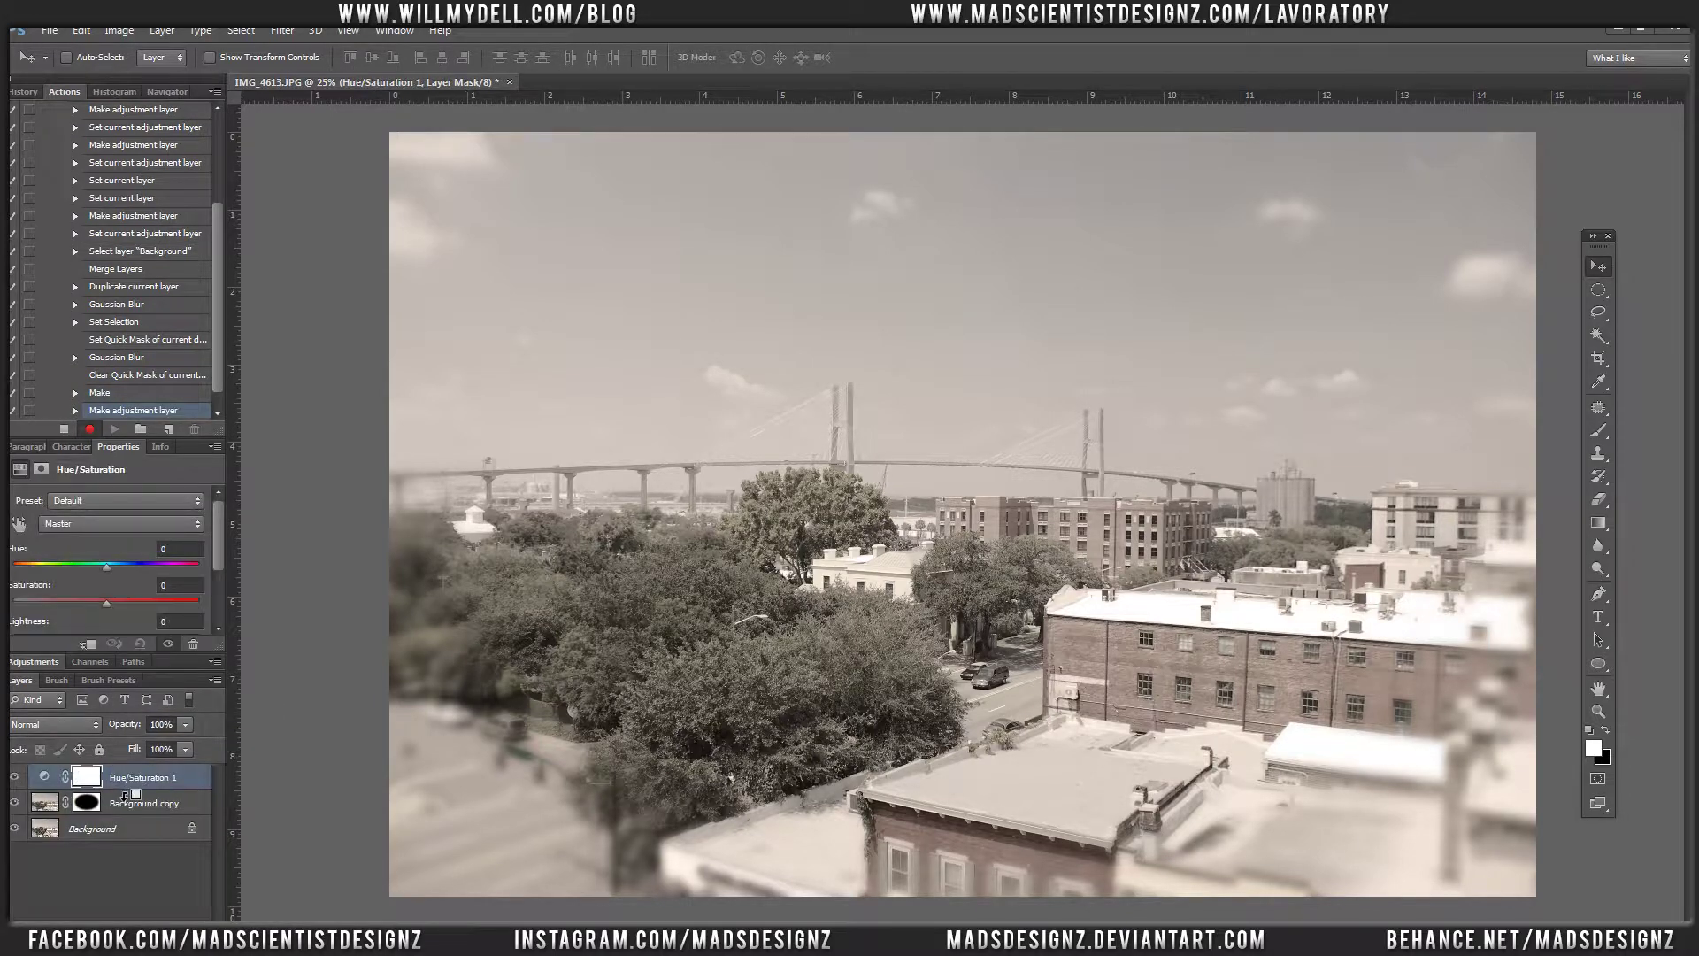
left_click(125, 793, "alt")
scroll(130, 602, "down", 1)
left_click_drag(104, 607, 83, 614)
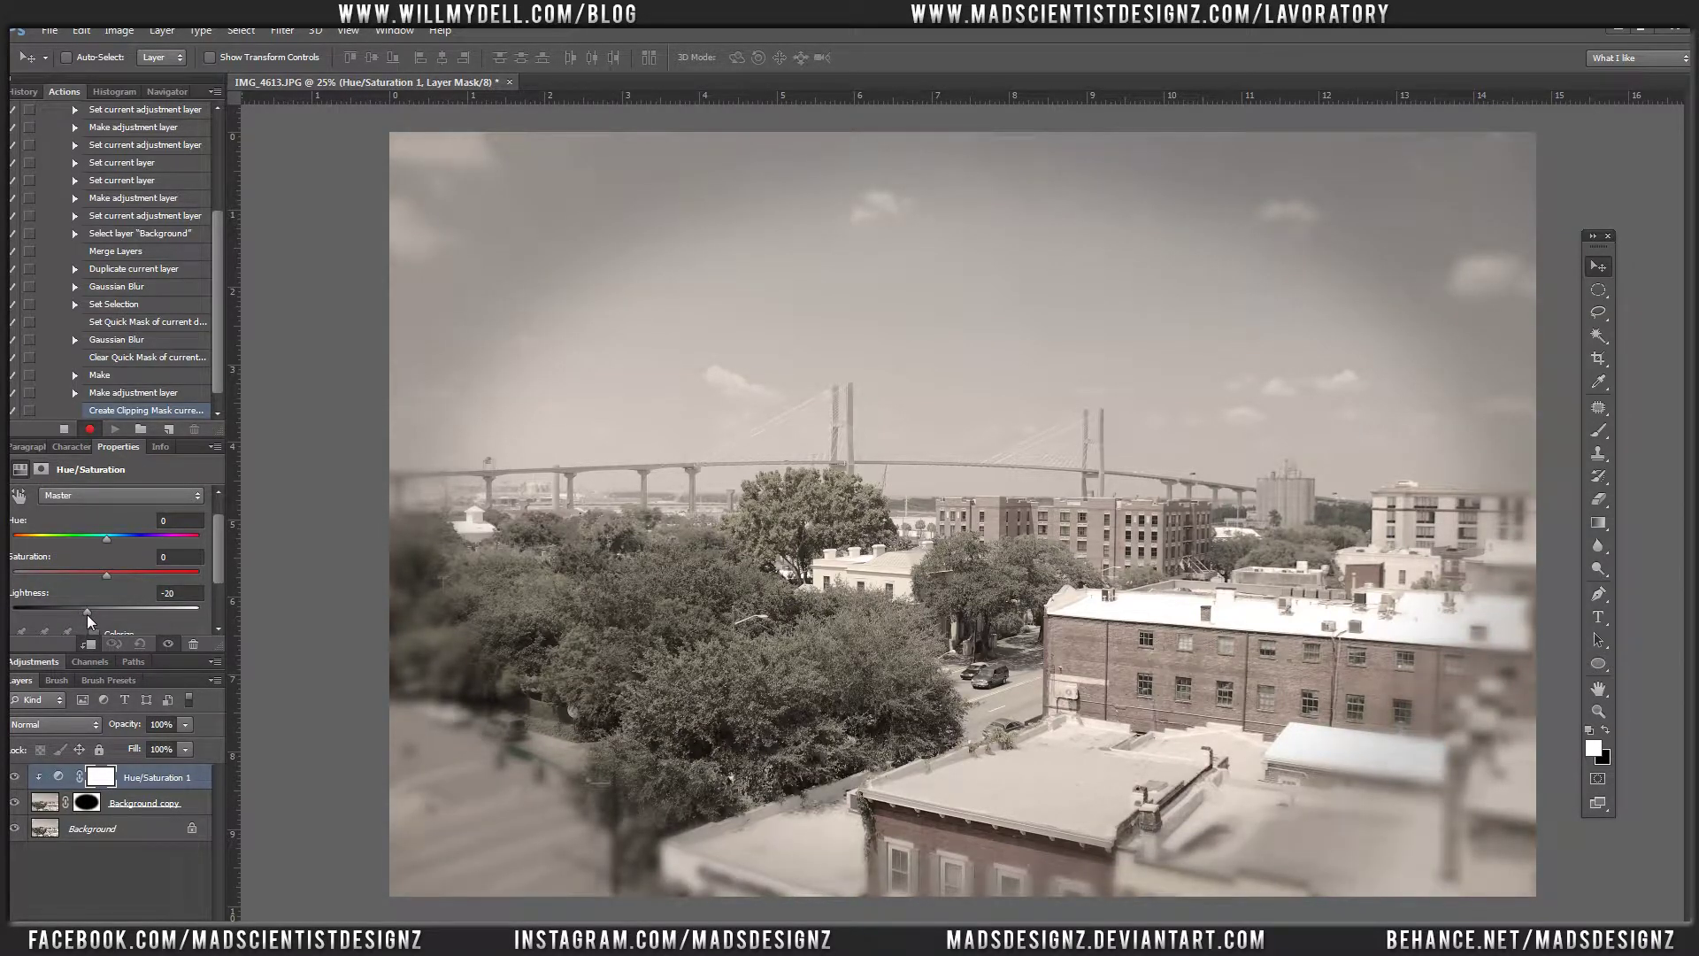
Adjust the Background copy's layer mask to a feather of 6.3 px and a density of 87%
key("ctrl+minus")
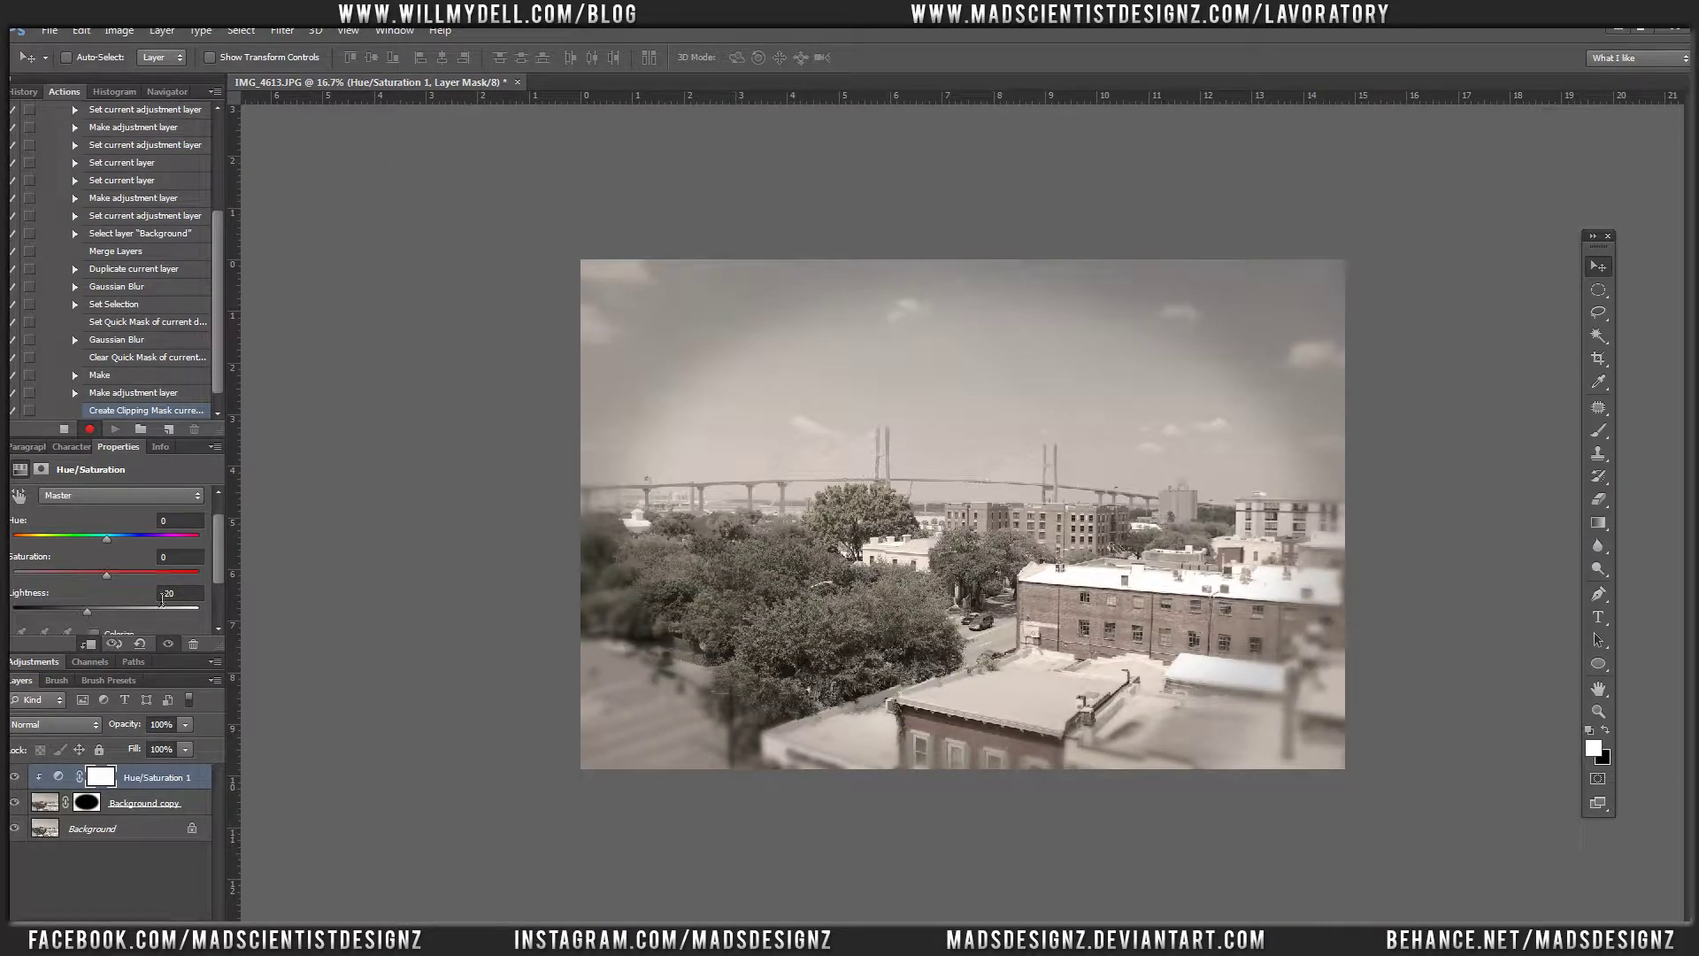
left_click(87, 803)
left_click_drag(59, 614, 76, 617)
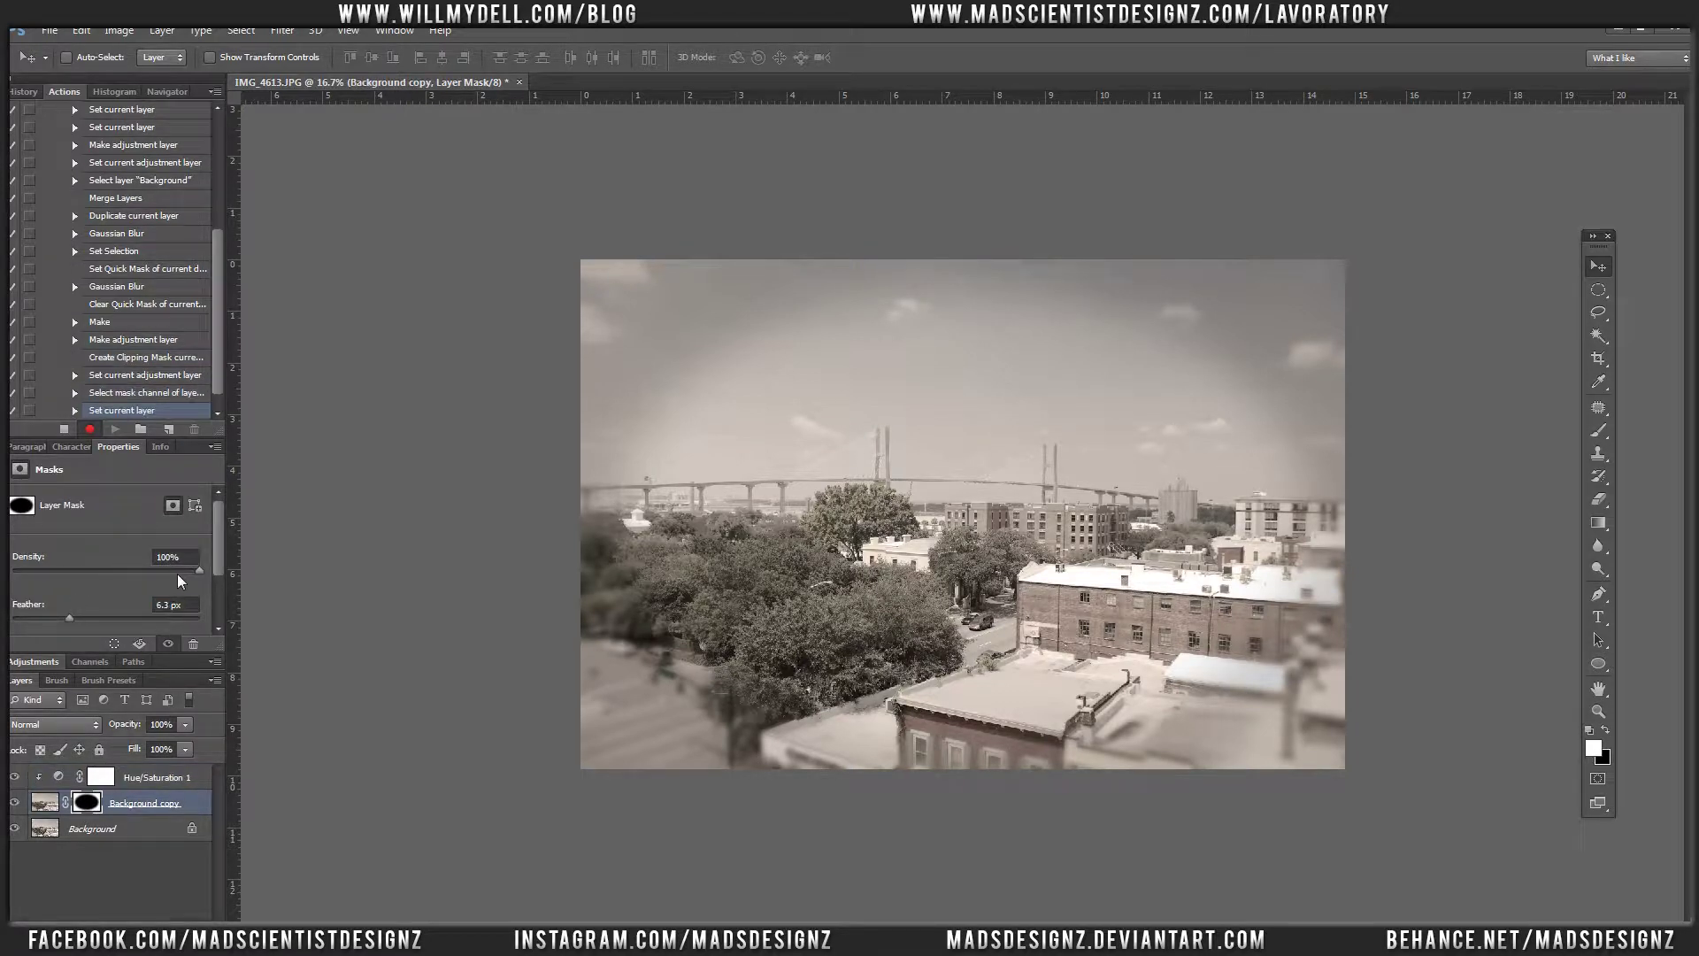
left_click_drag(183, 571, 175, 572)
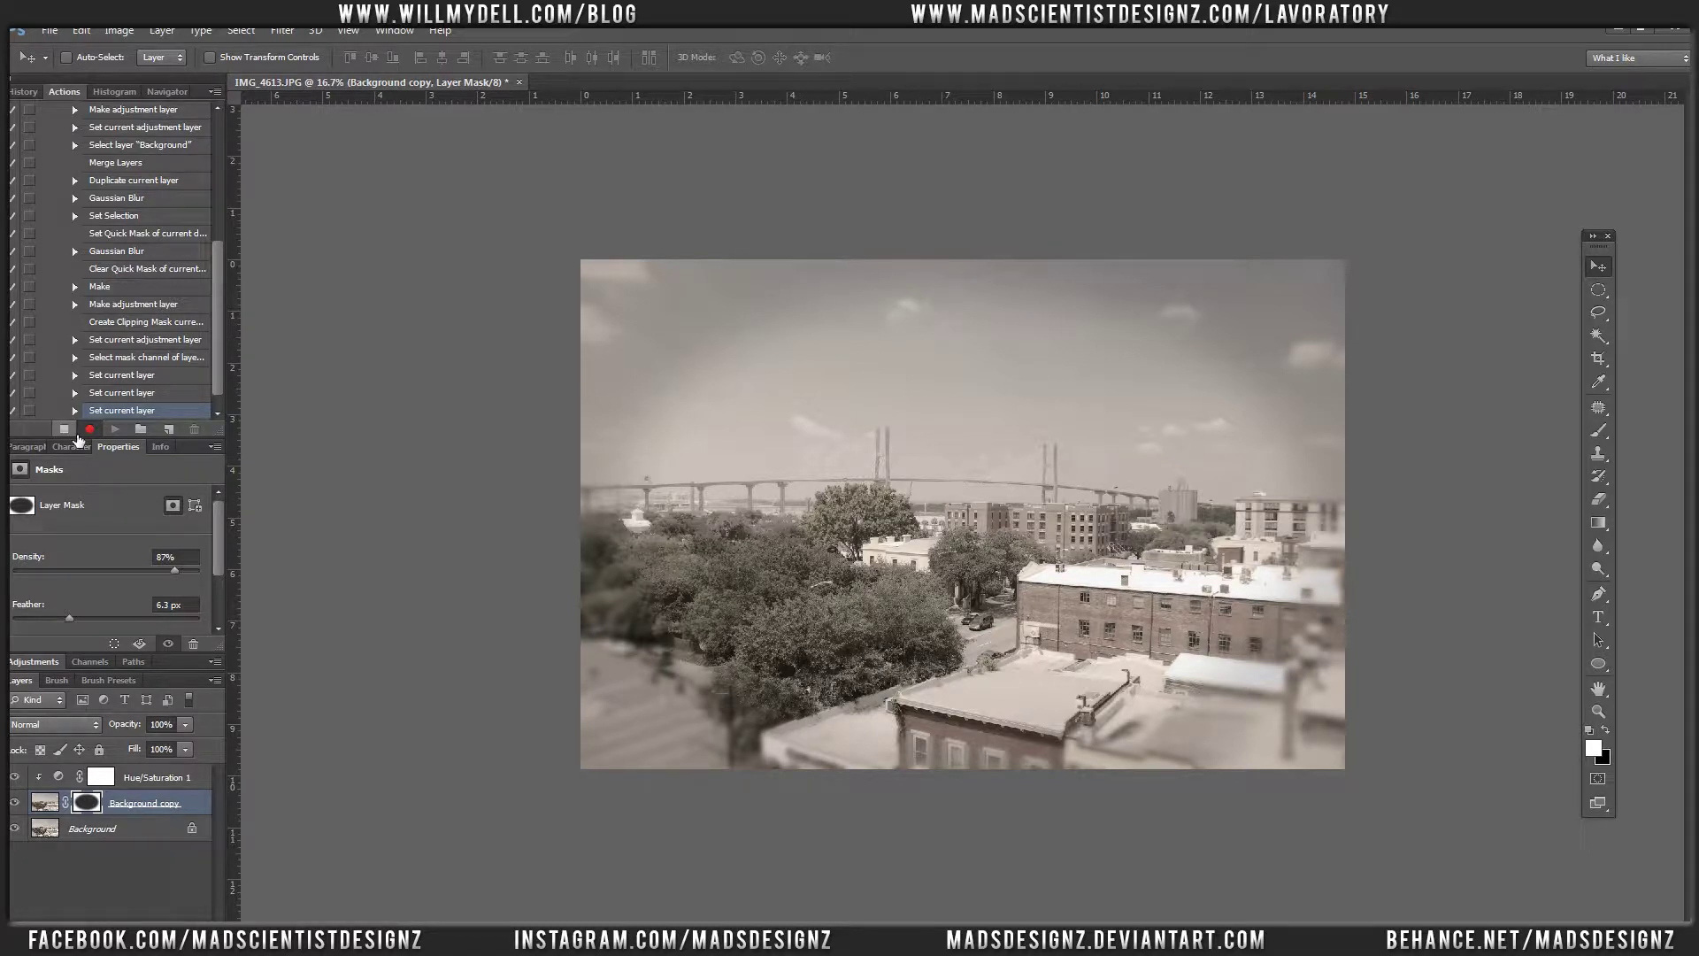
Save the image as a JPEG over the existing IMG_4613 in New folder (2), with quality 12 (Maximum) and the Baseline ("Standard") format option
left_click(50, 30)
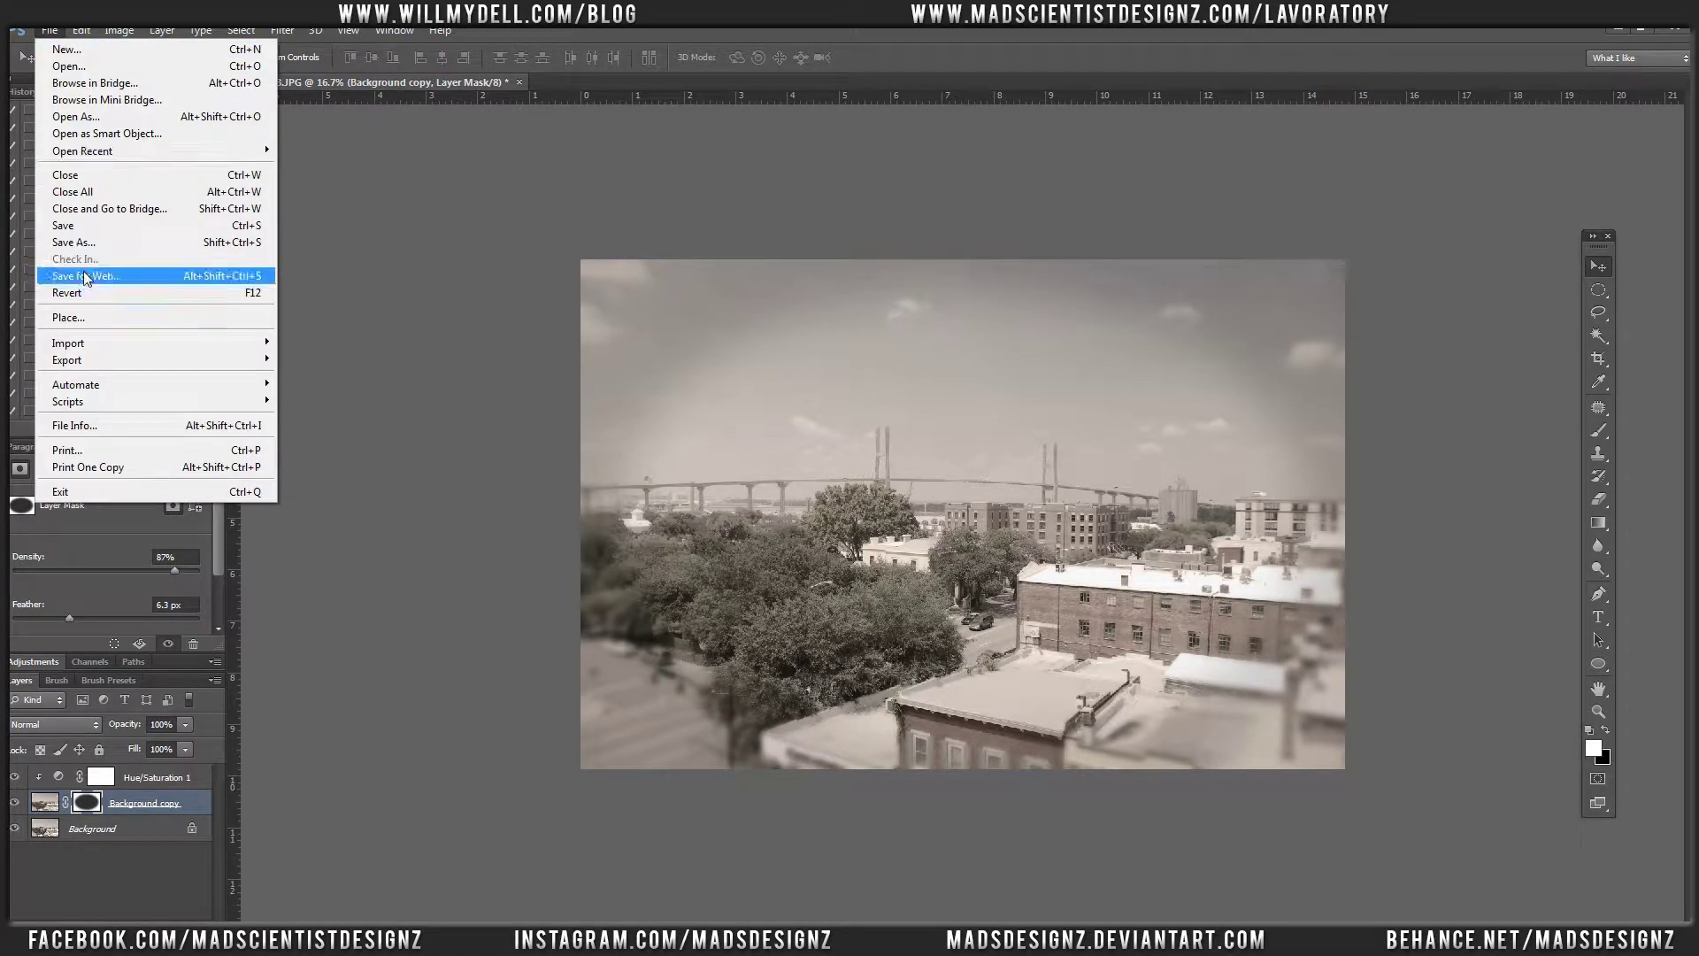
left_click(103, 243)
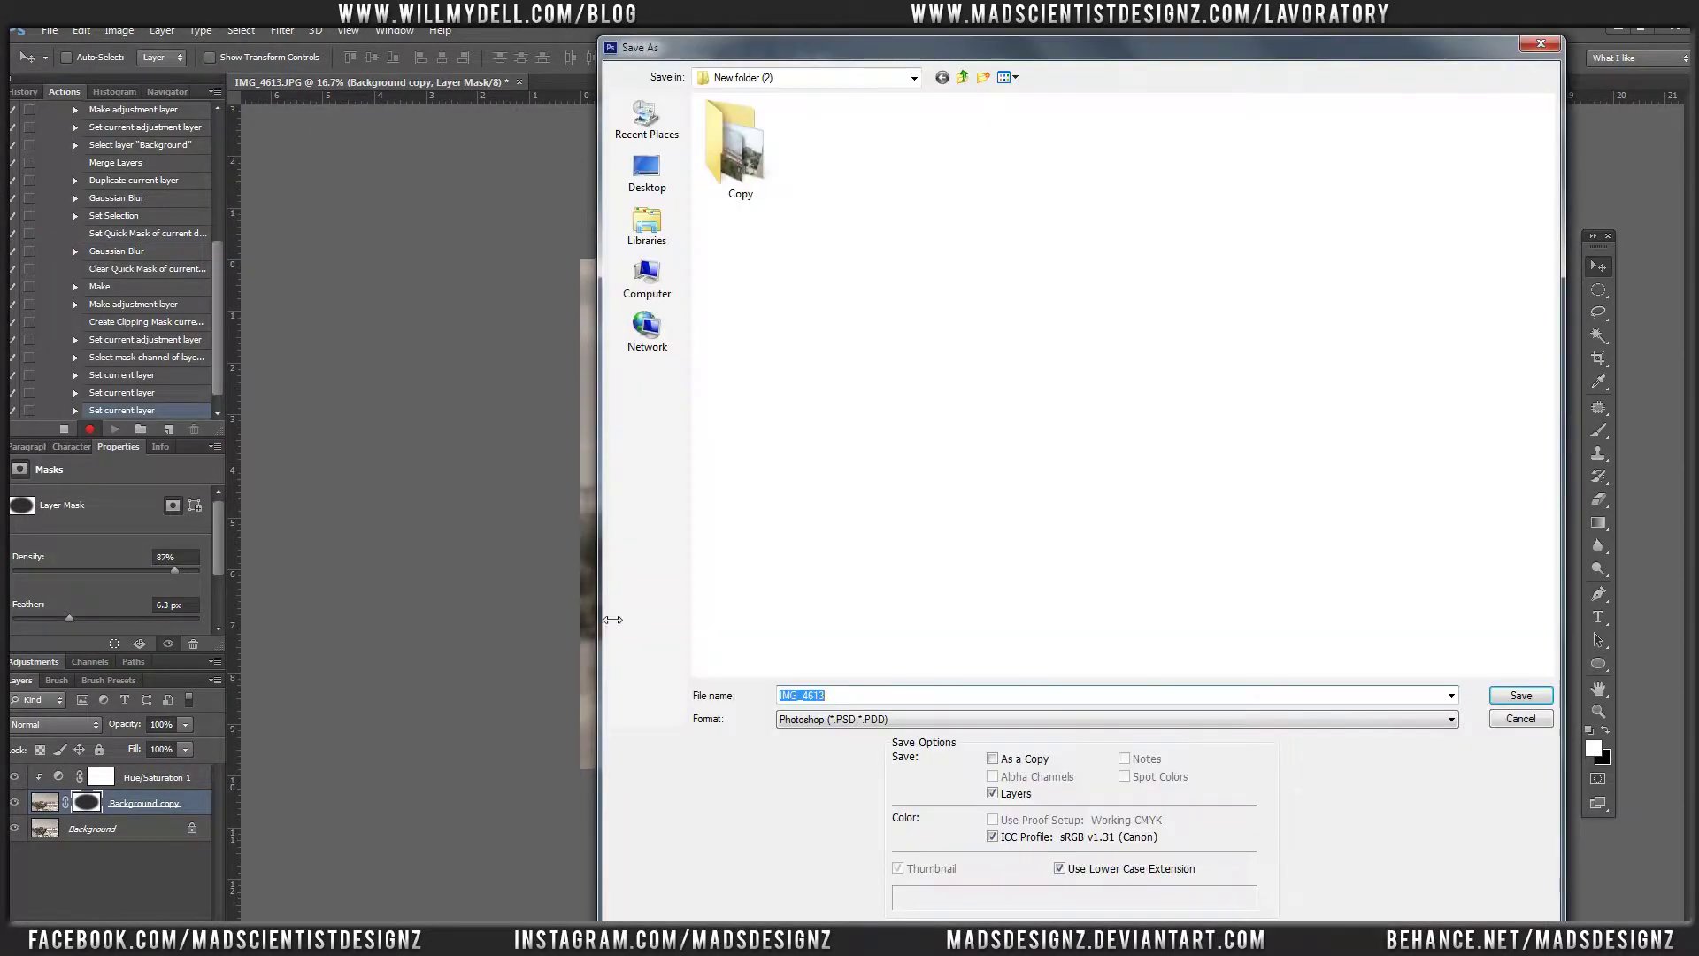
left_click(832, 719)
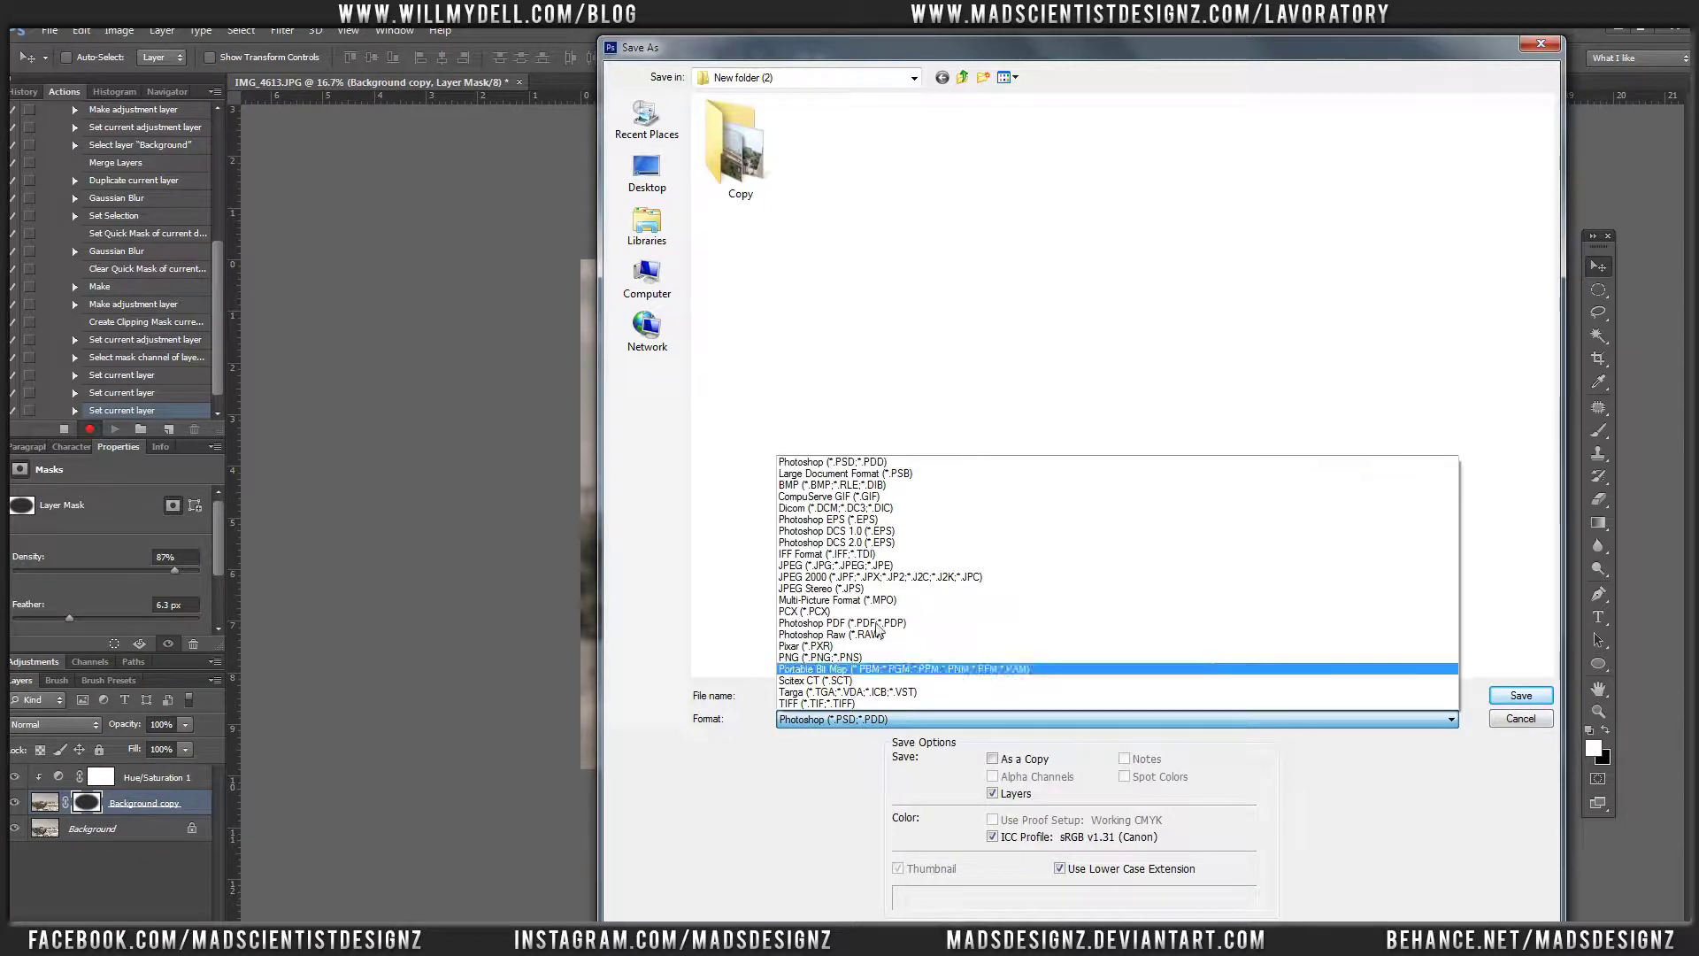
left_click(900, 578)
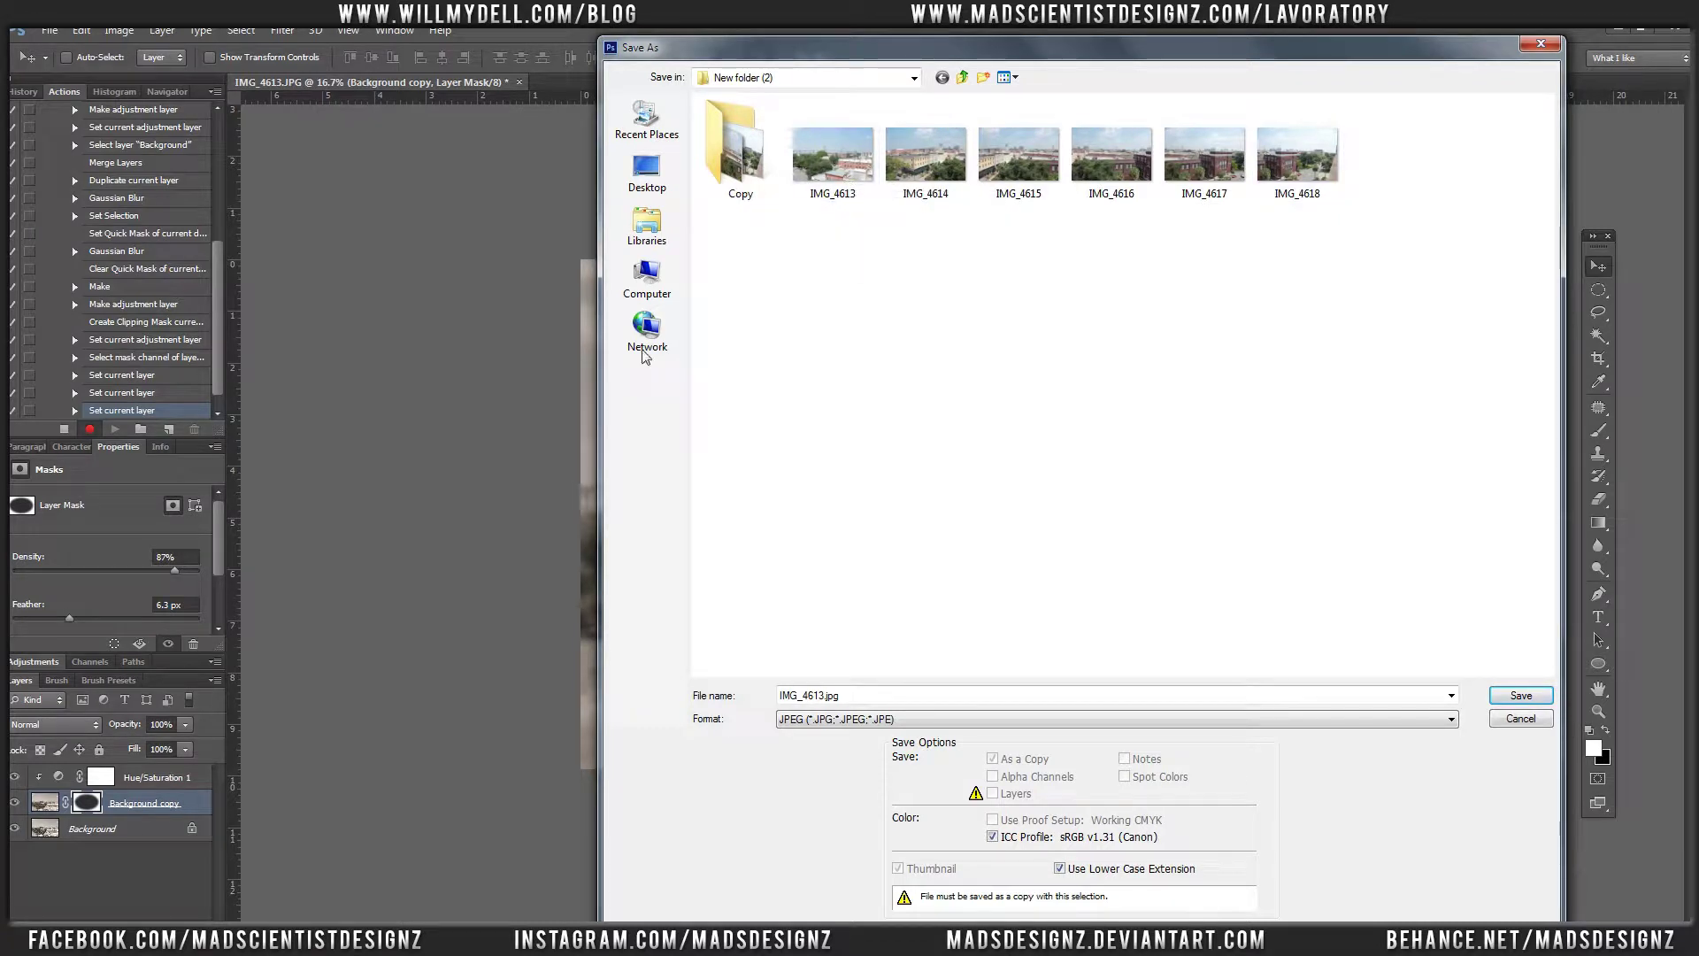
left_click_drag(841, 51, 1223, 101)
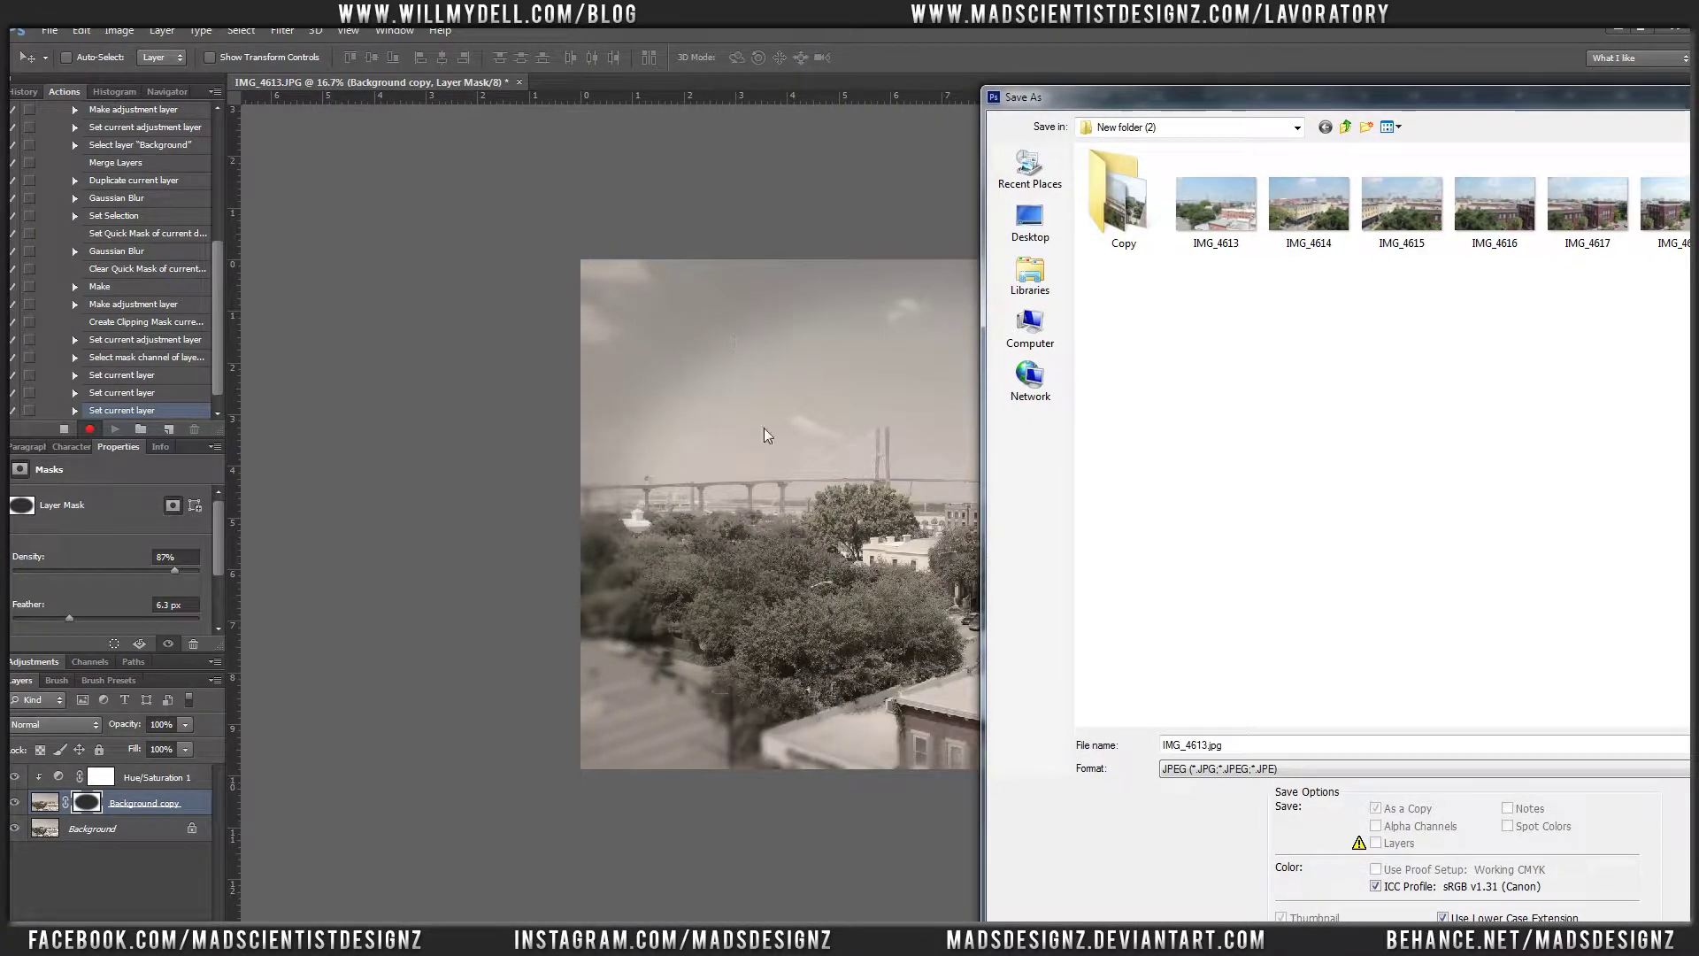
left_click_drag(995, 98, 489, 34)
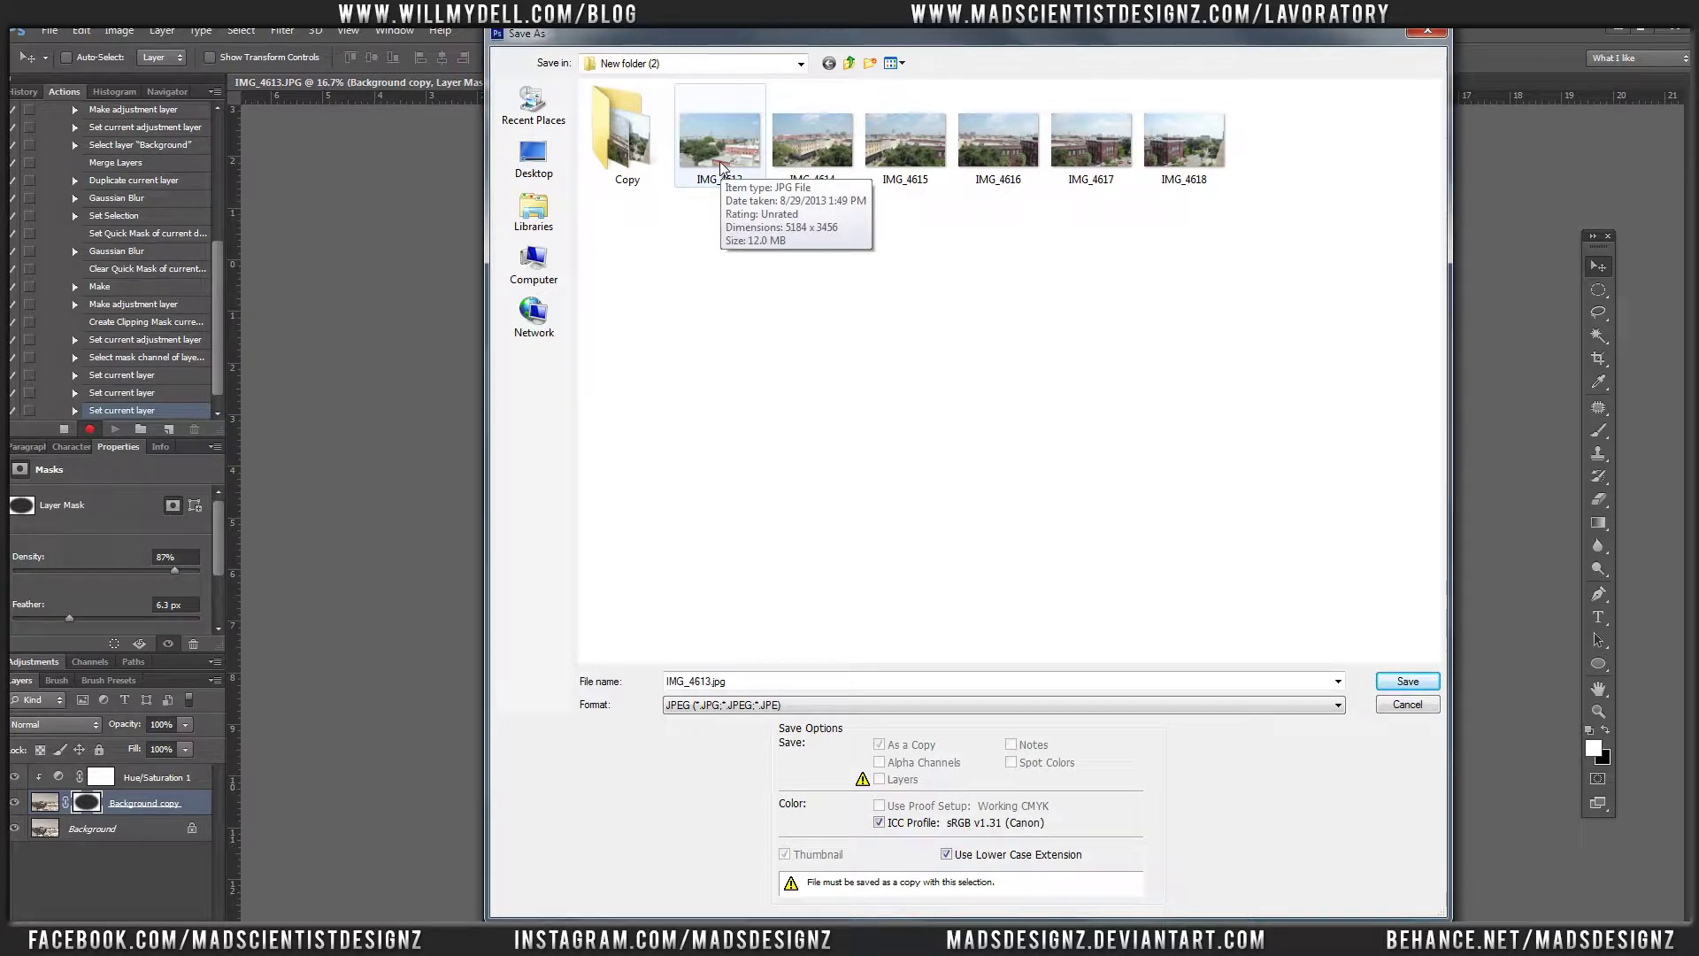
left_click(699, 151)
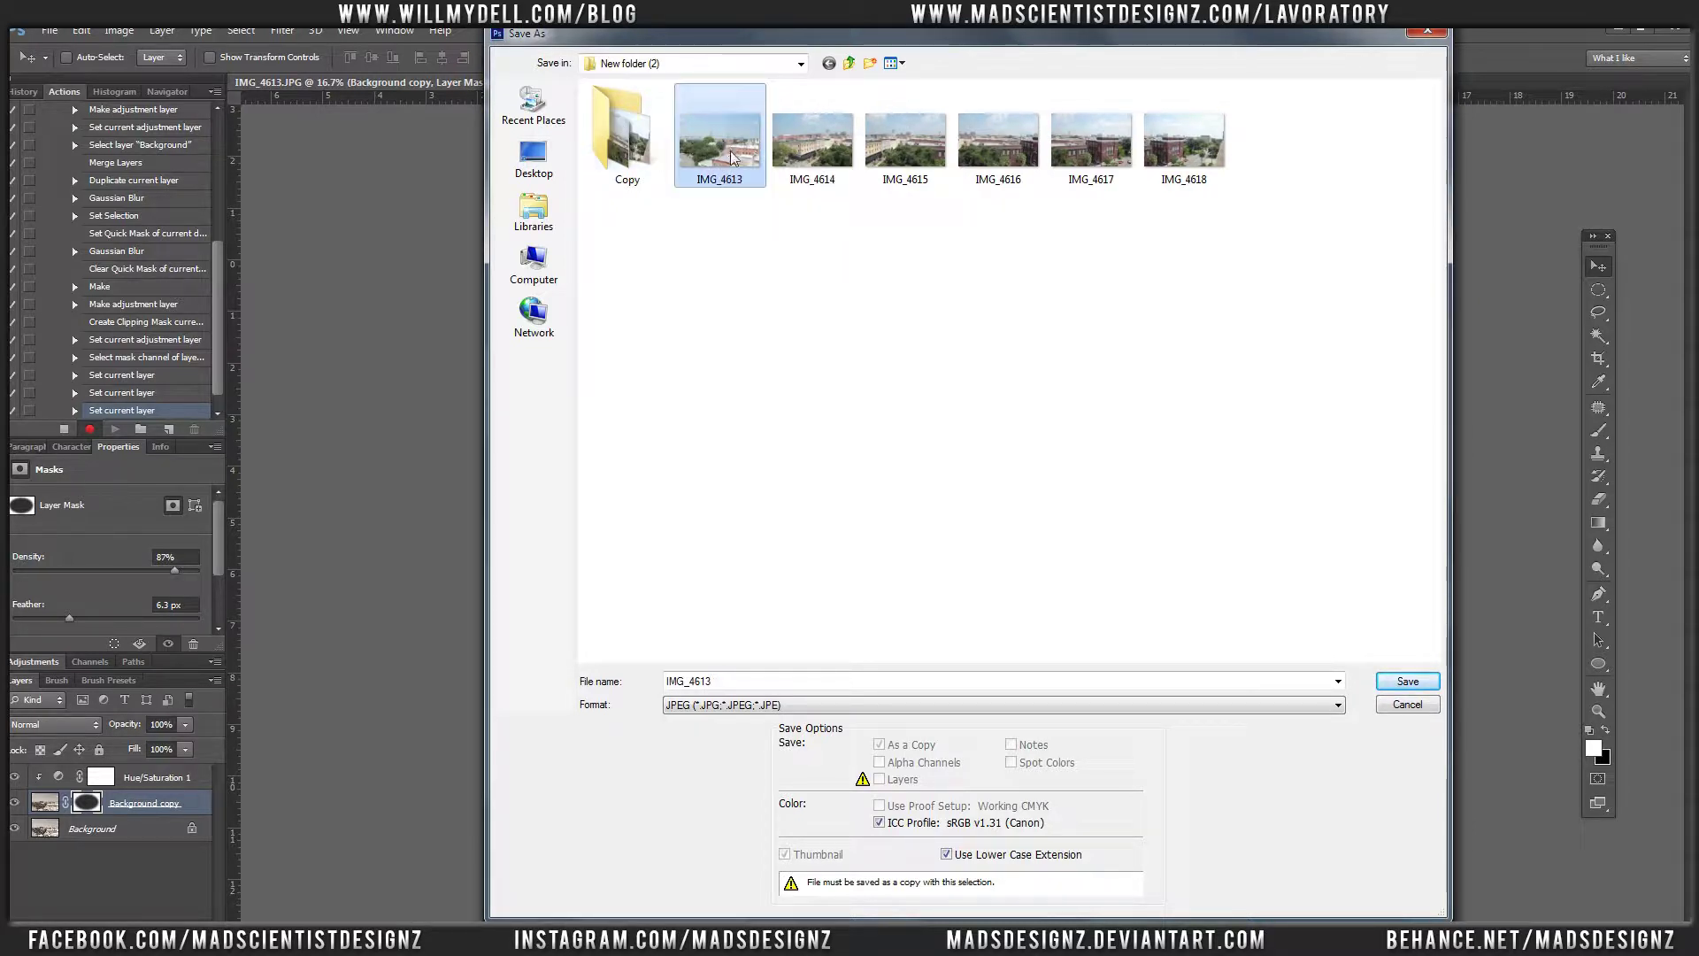
left_click(1407, 683)
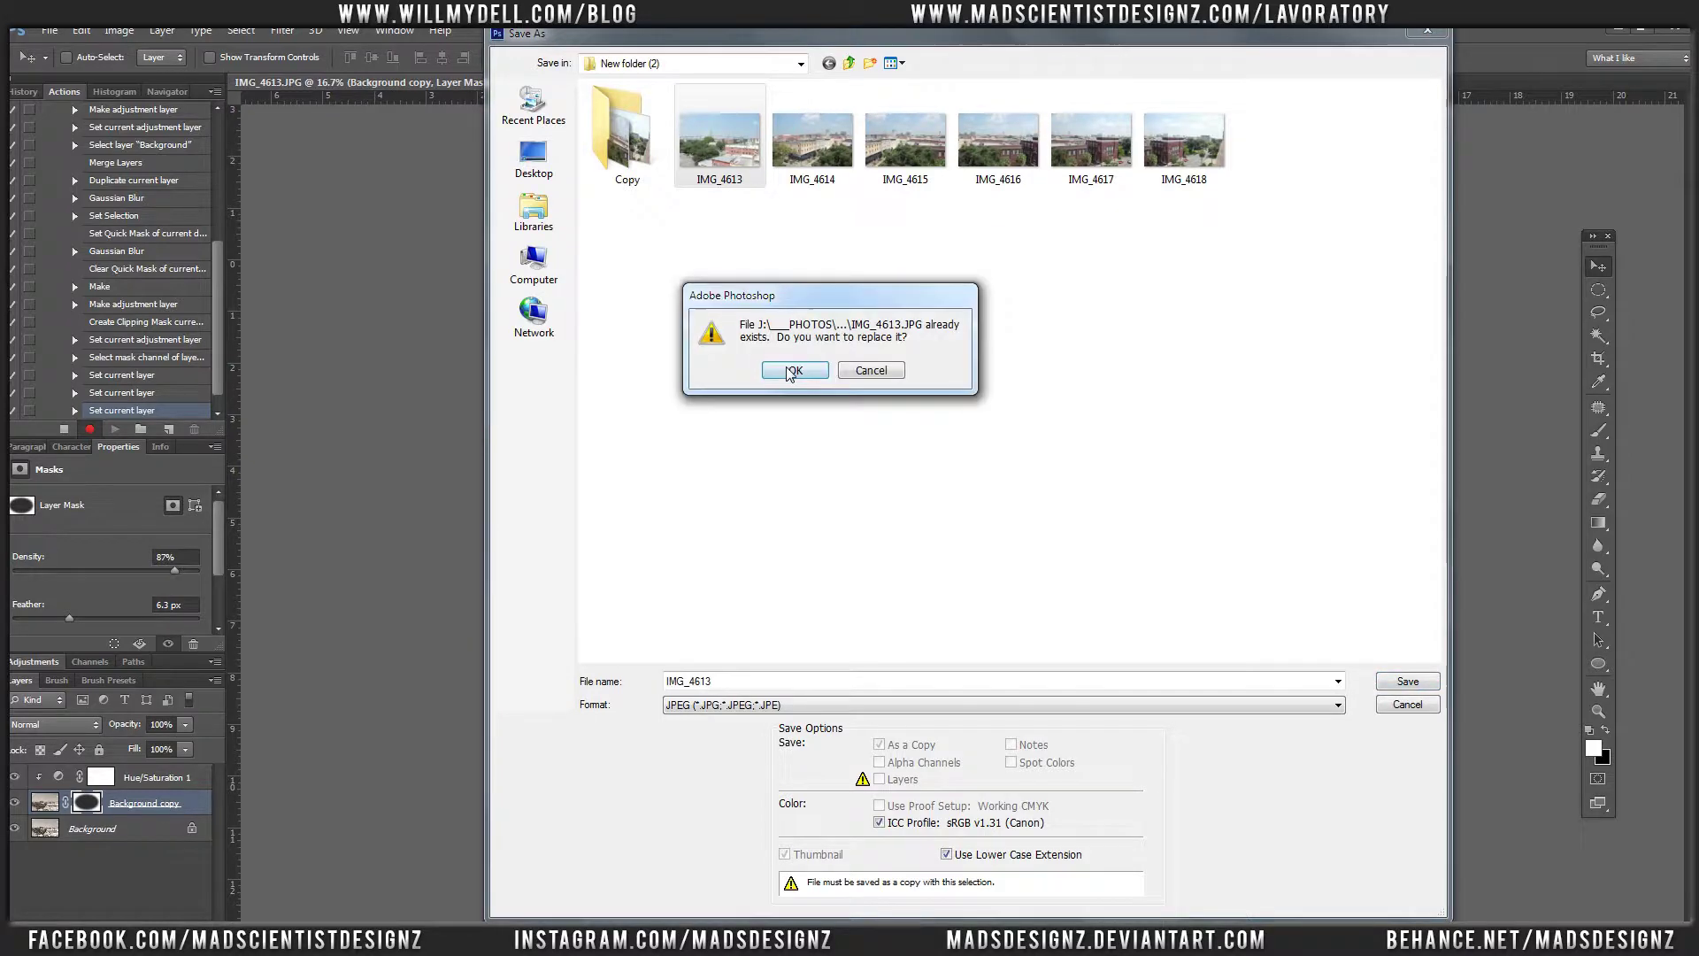
left_click(790, 371)
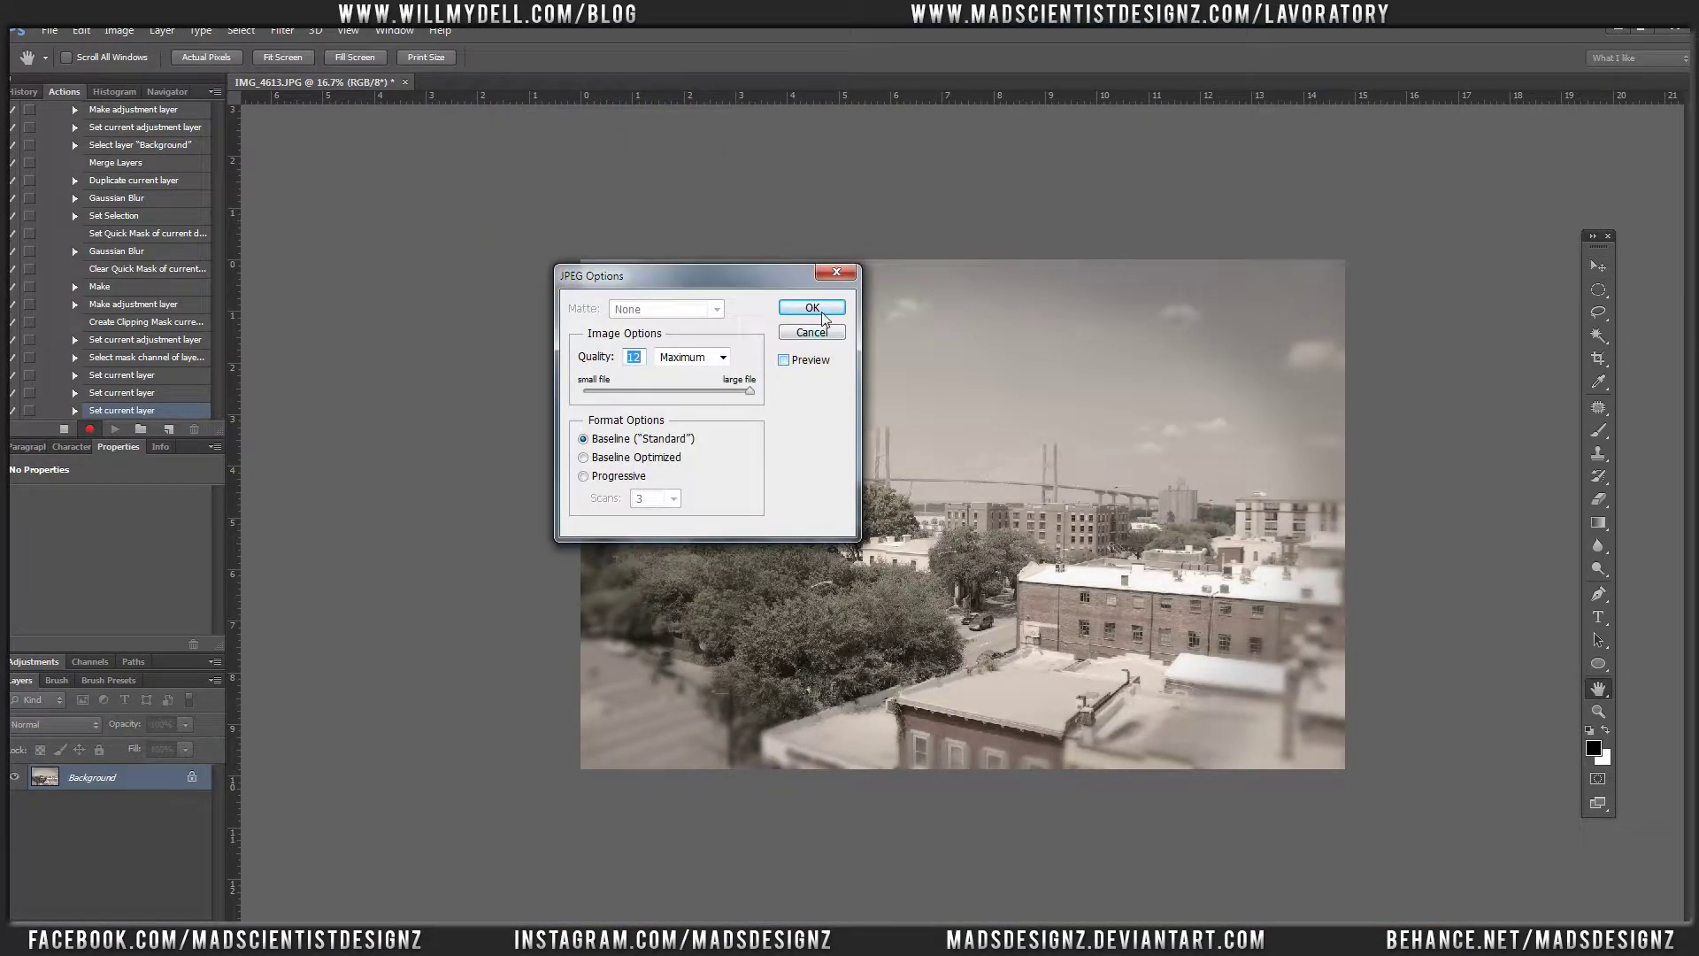
left_click(818, 311)
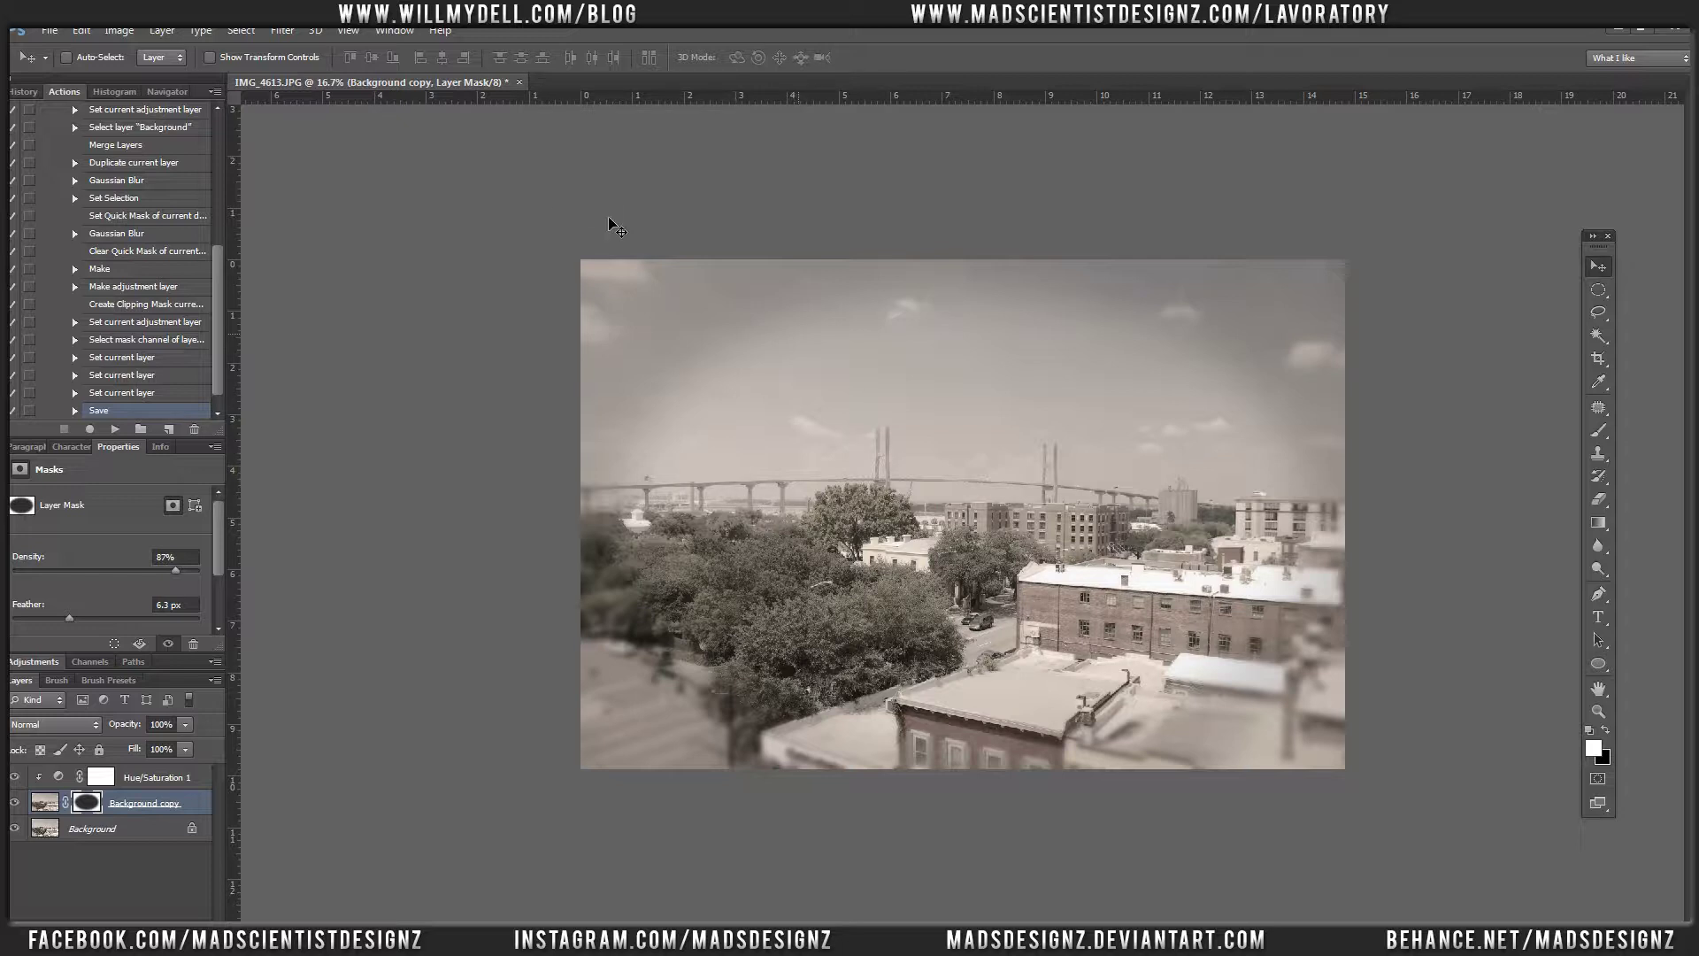
Close the IMG_4613 document without saving its changes
left_click(519, 82)
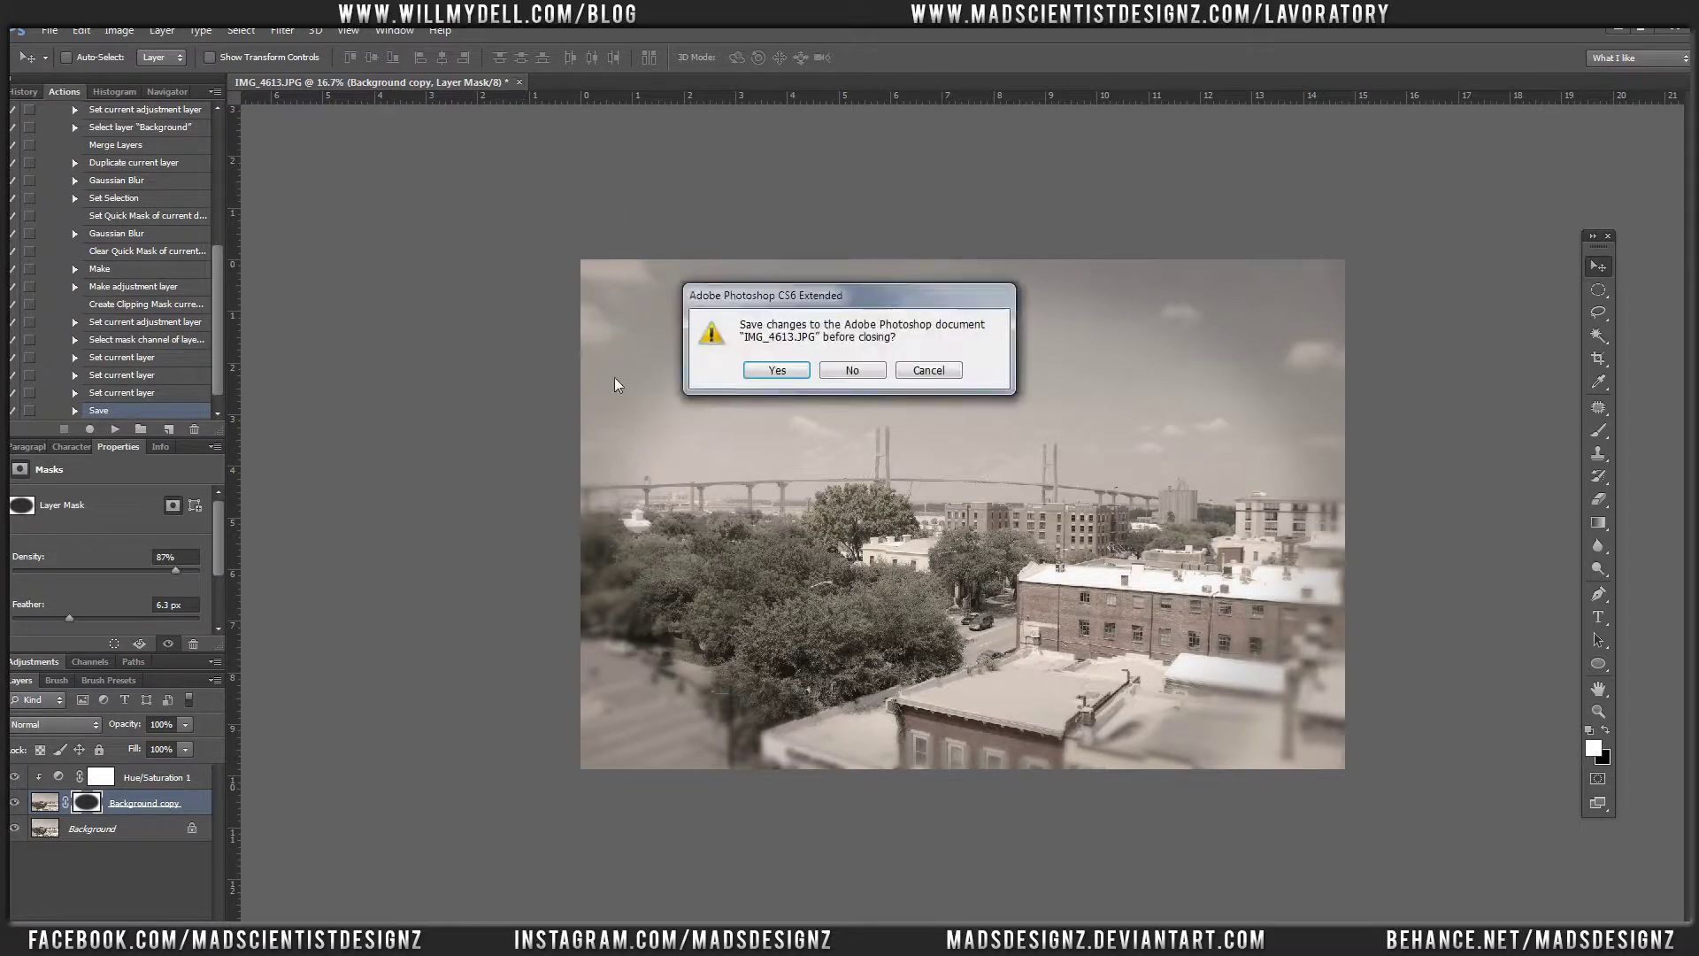
left_click(848, 370)
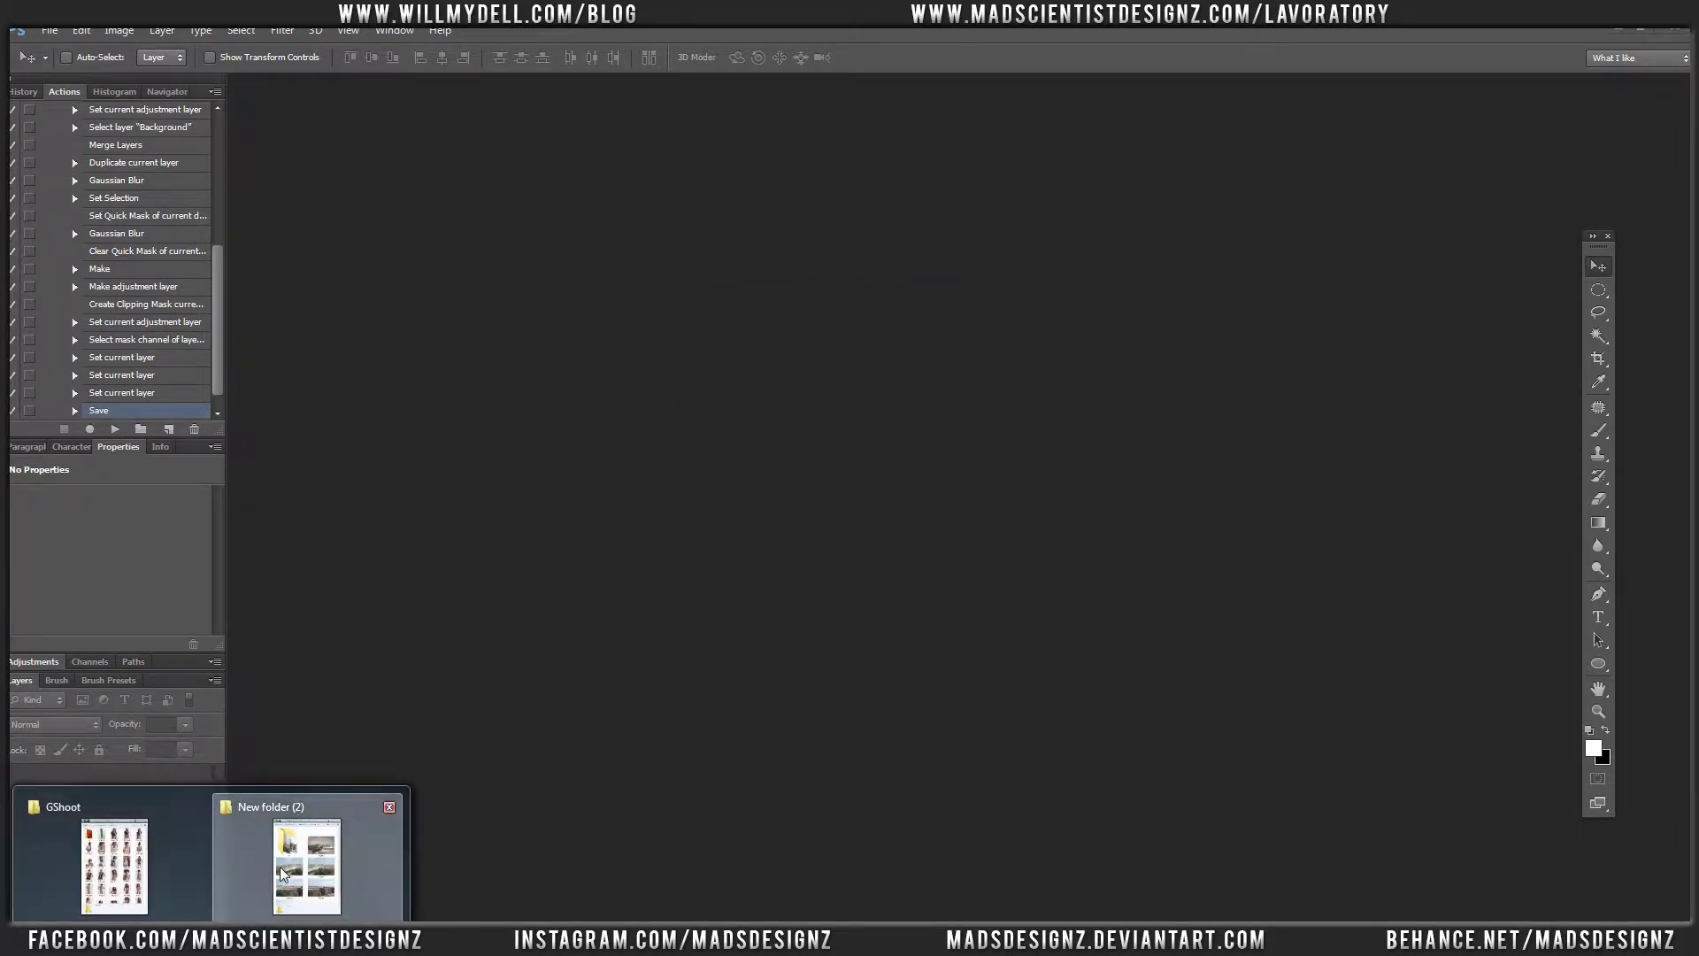
Switch to the New folder (2) window in Windows Explorer and compare the edited IMG_4613 with the original photo in the Copy folder
left_click(265, 862)
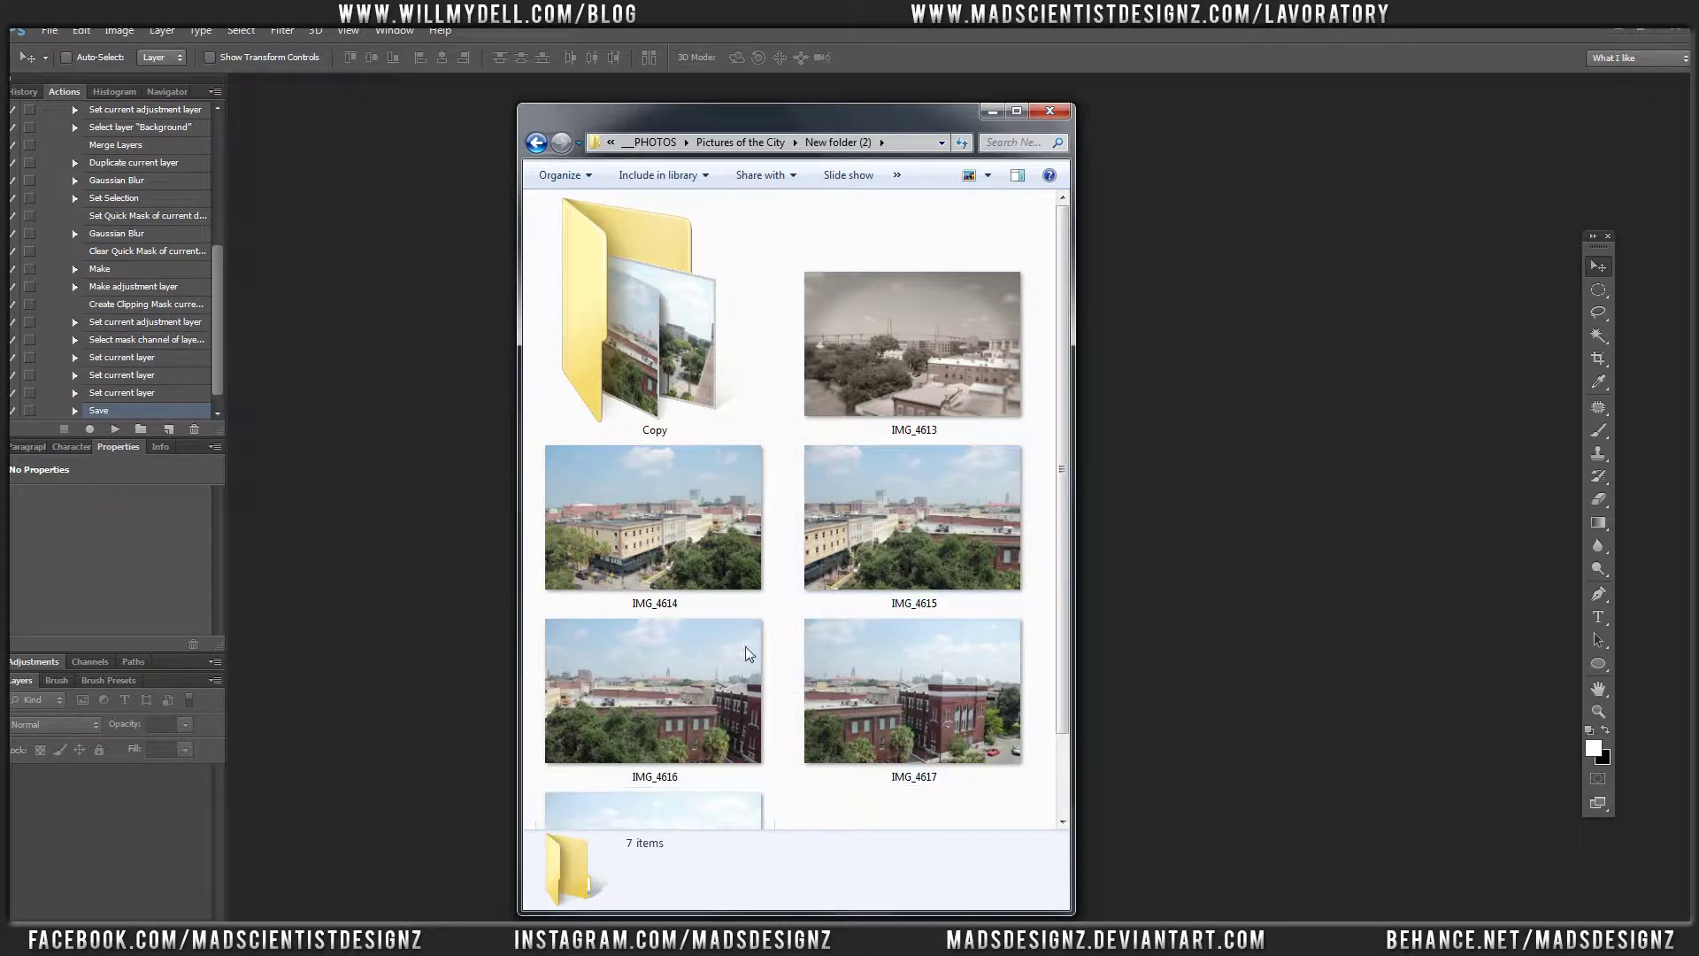
left_click(625, 345)
left_click(827, 567)
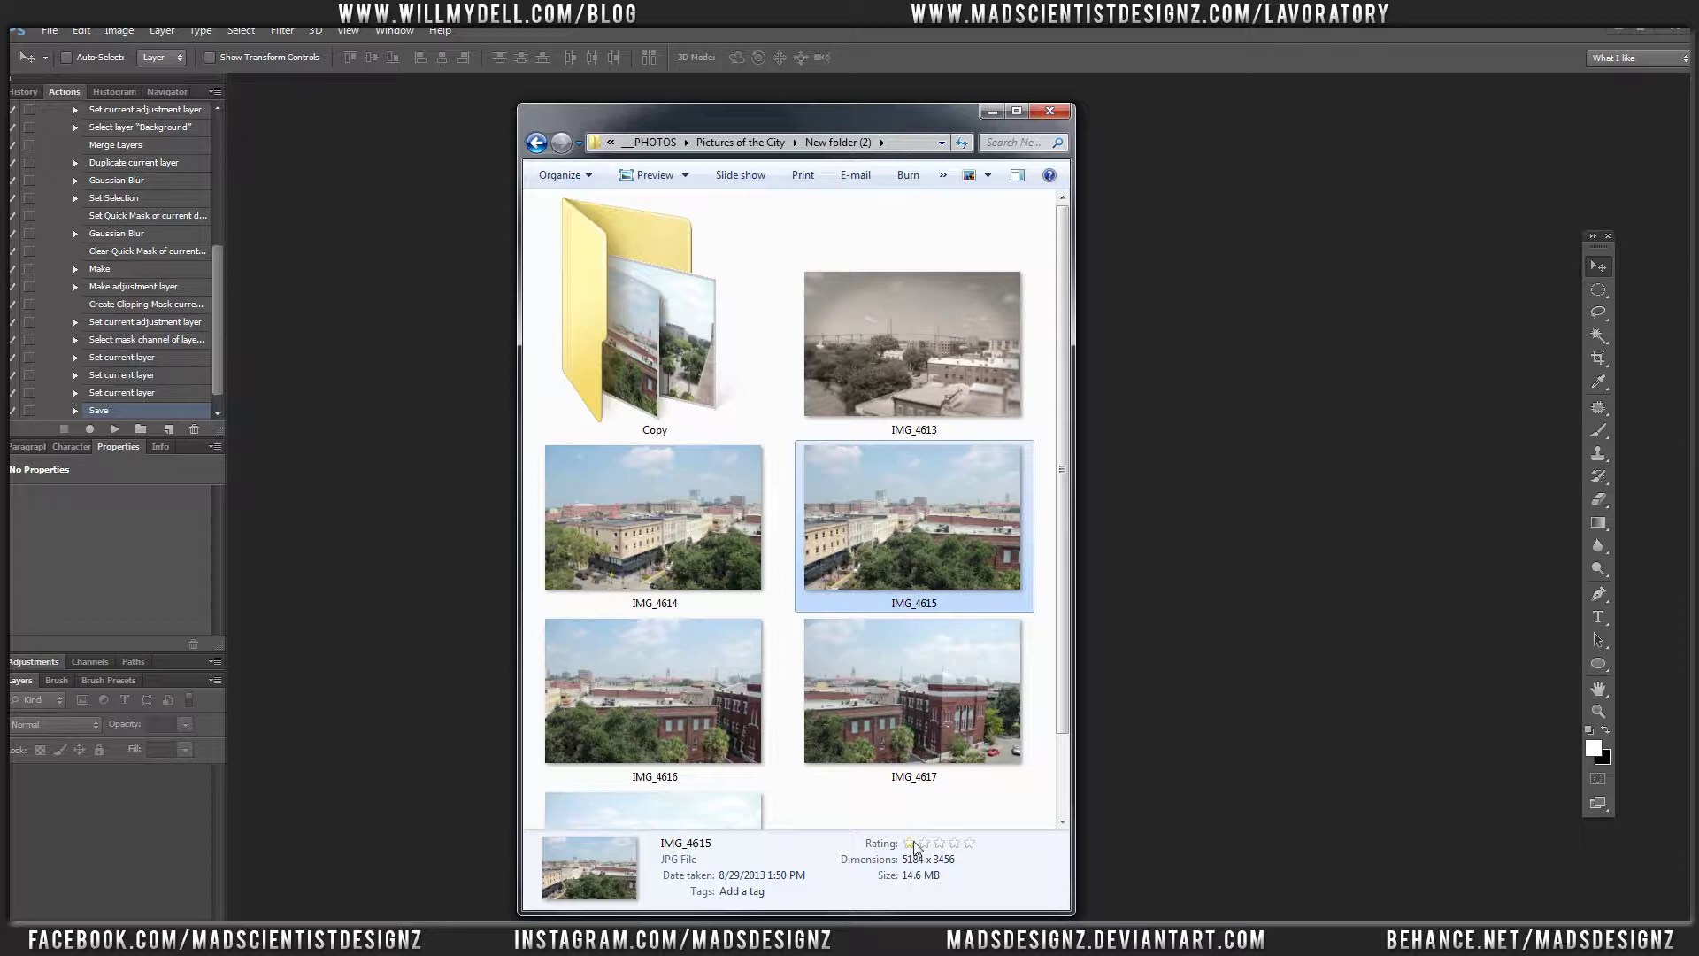
double_click(641, 368)
left_click(608, 242)
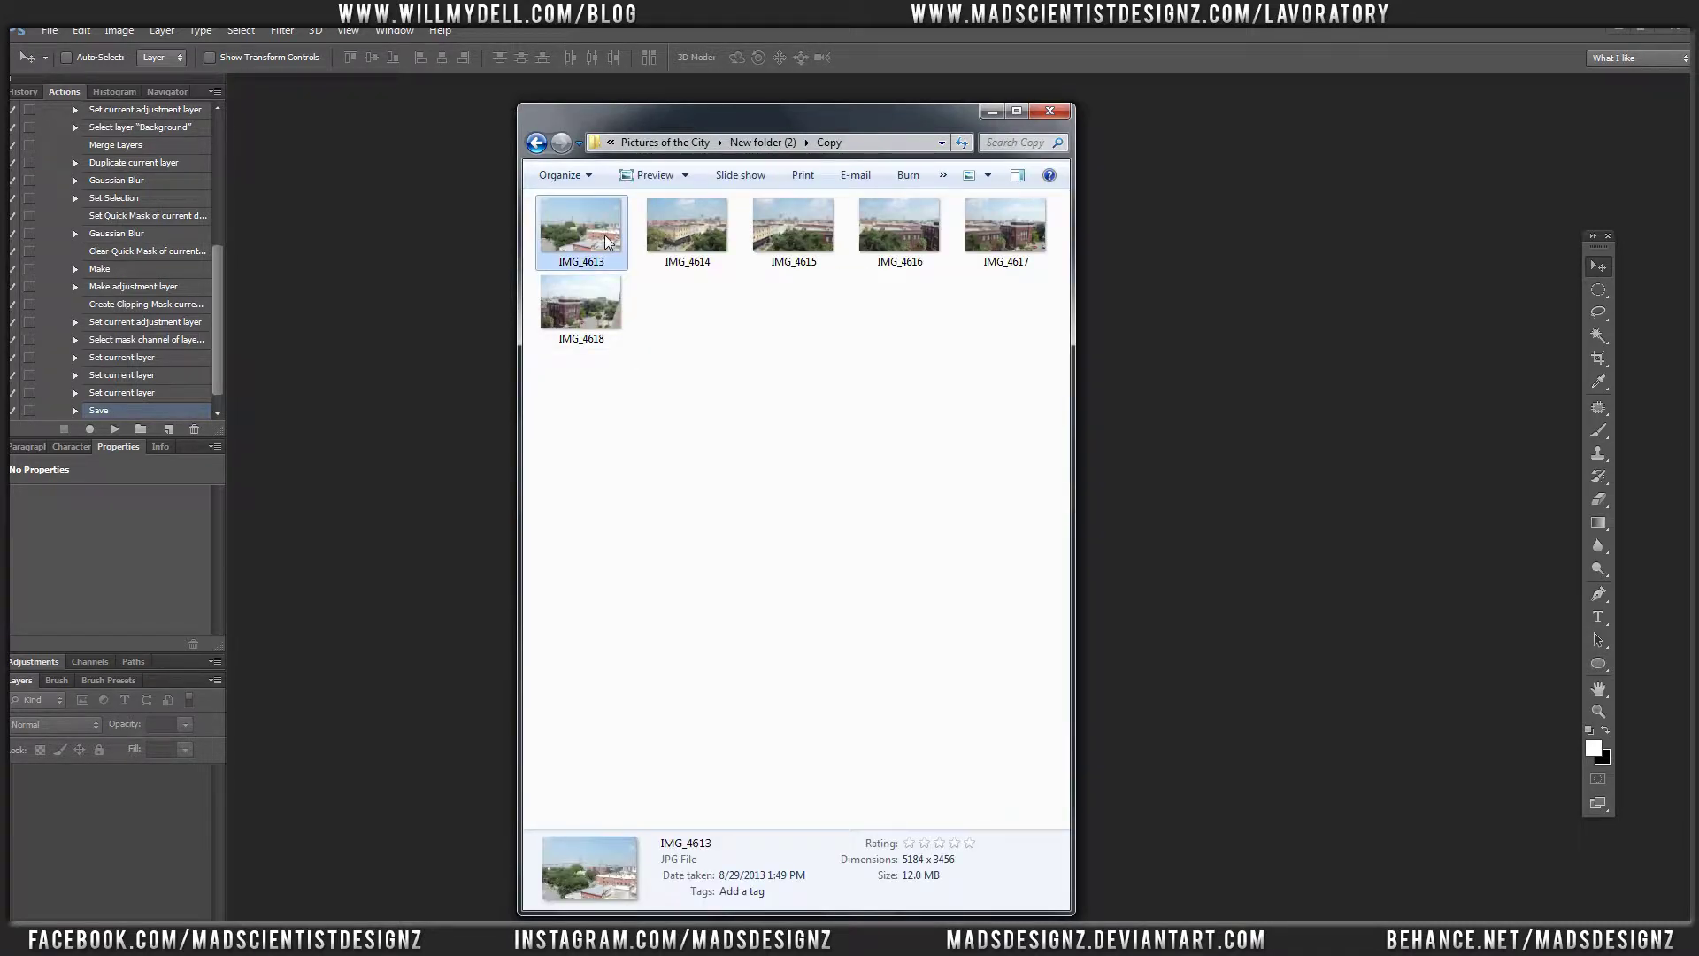
key("BackSpace")
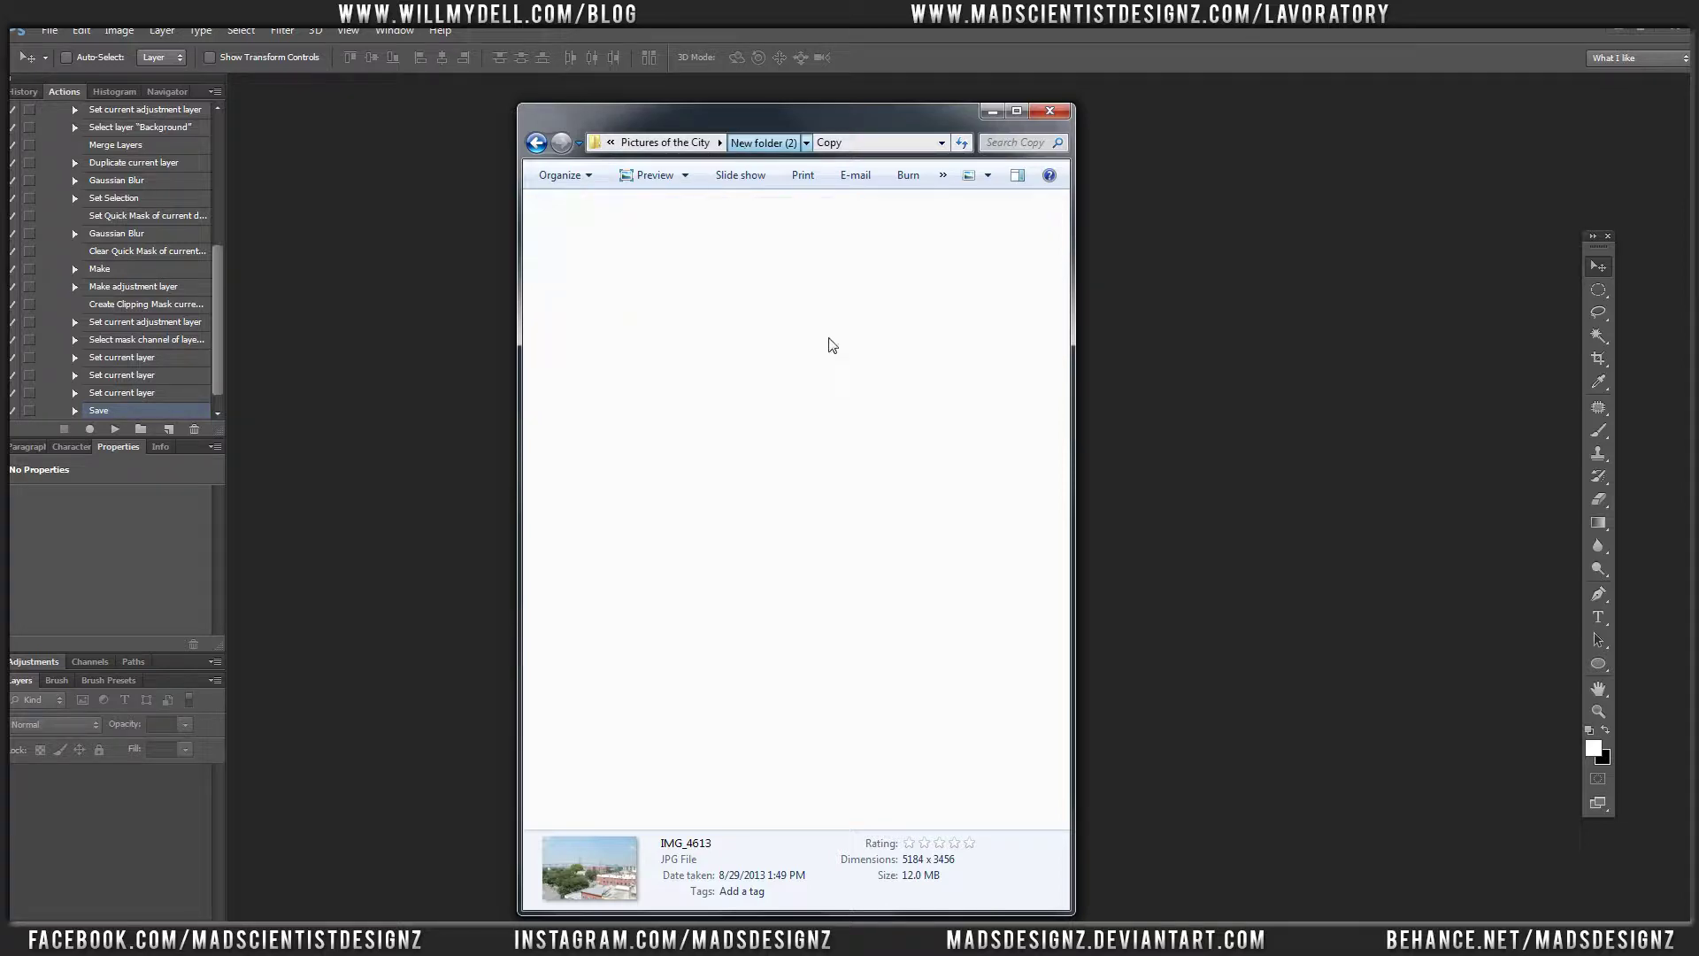
left_click(1041, 598)
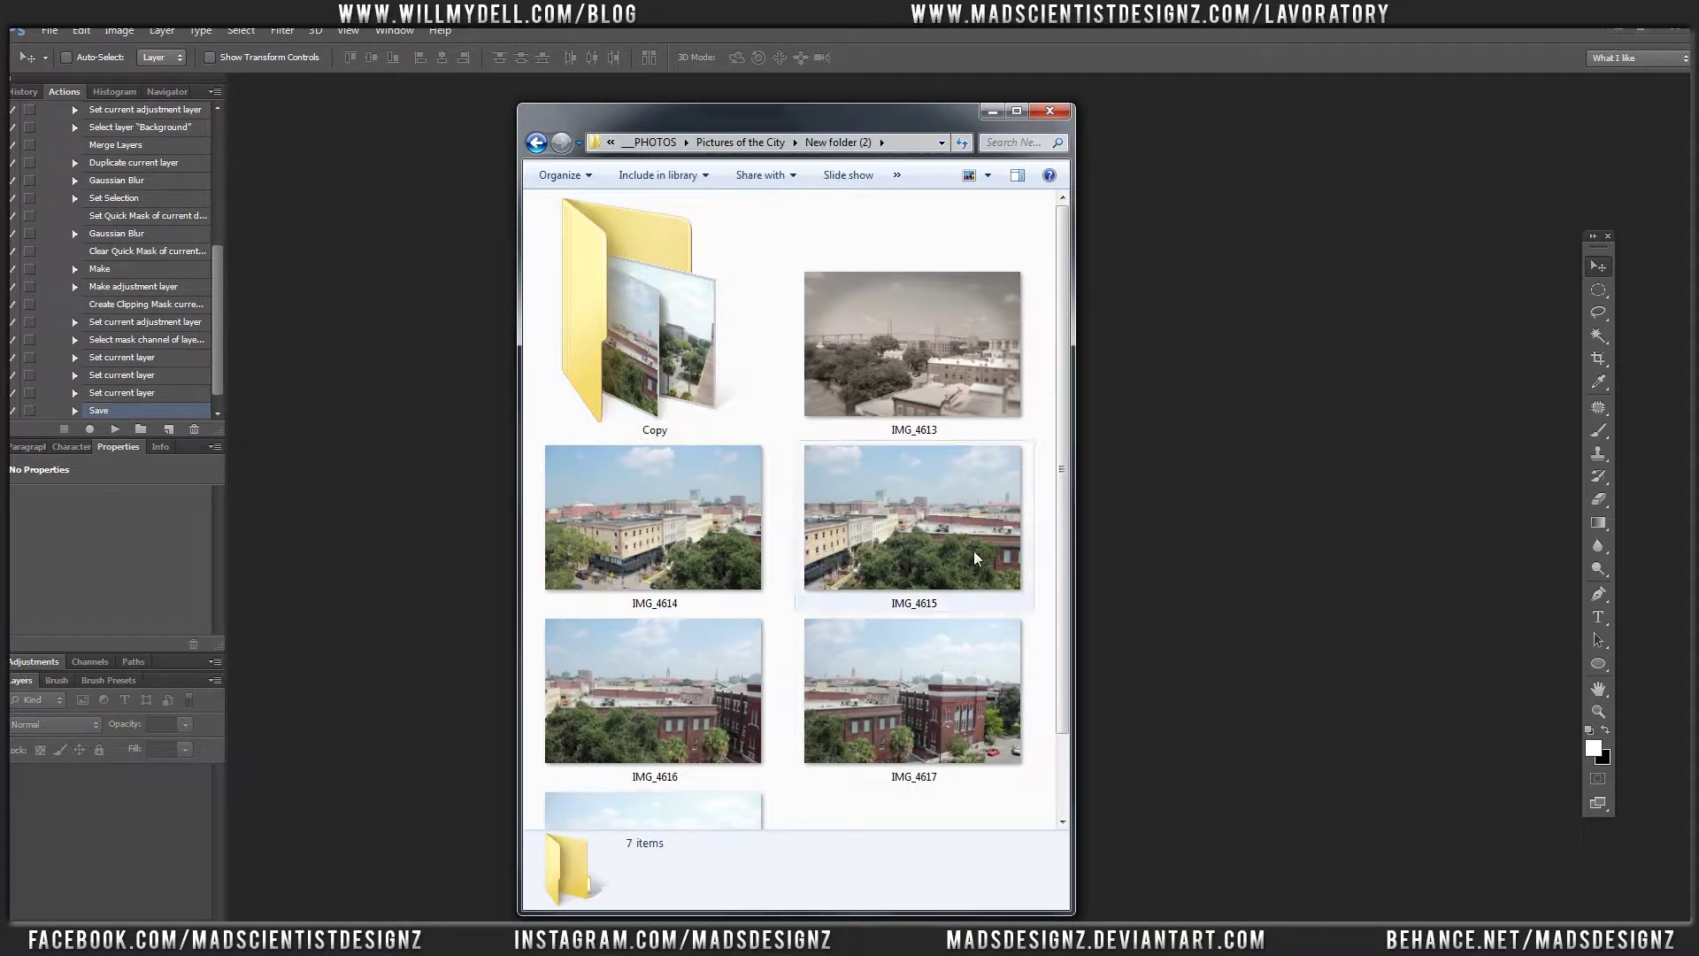
Paste the original IMG_4613 photo into New folder (2), replacing the edited version
key("ctrl+v")
left_click(951, 398)
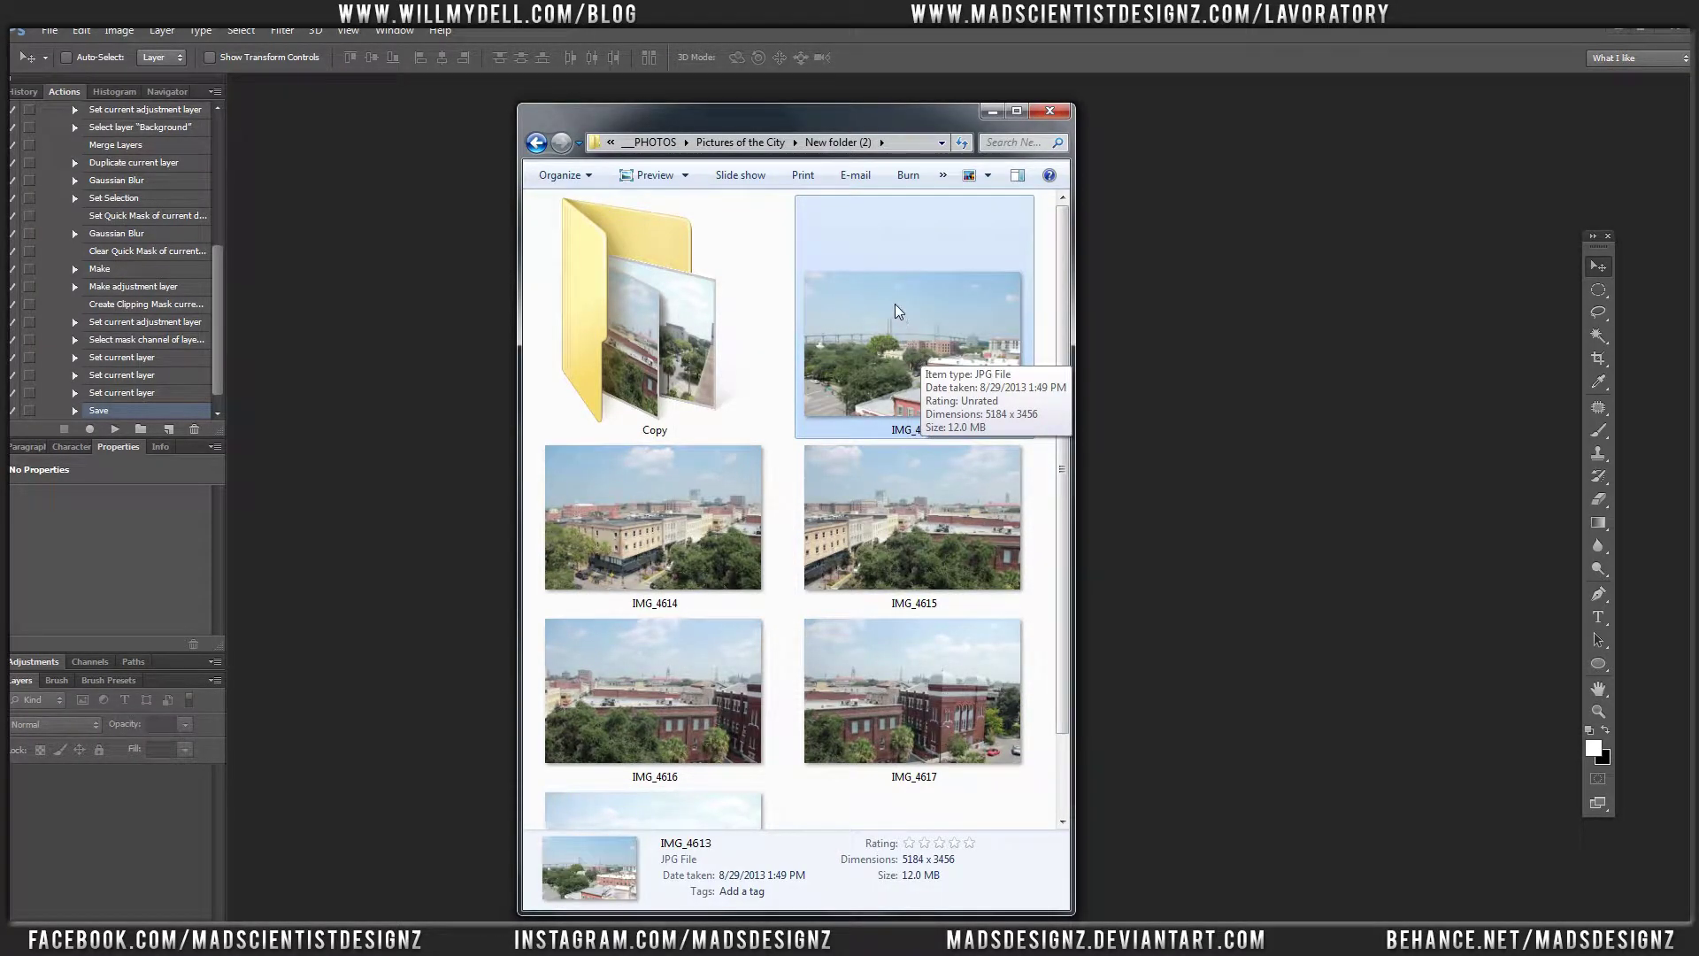
Open the restored IMG_4613 in Photoshop and hide the grid by turning off the Extras display
left_click(685, 174)
left_click(703, 219)
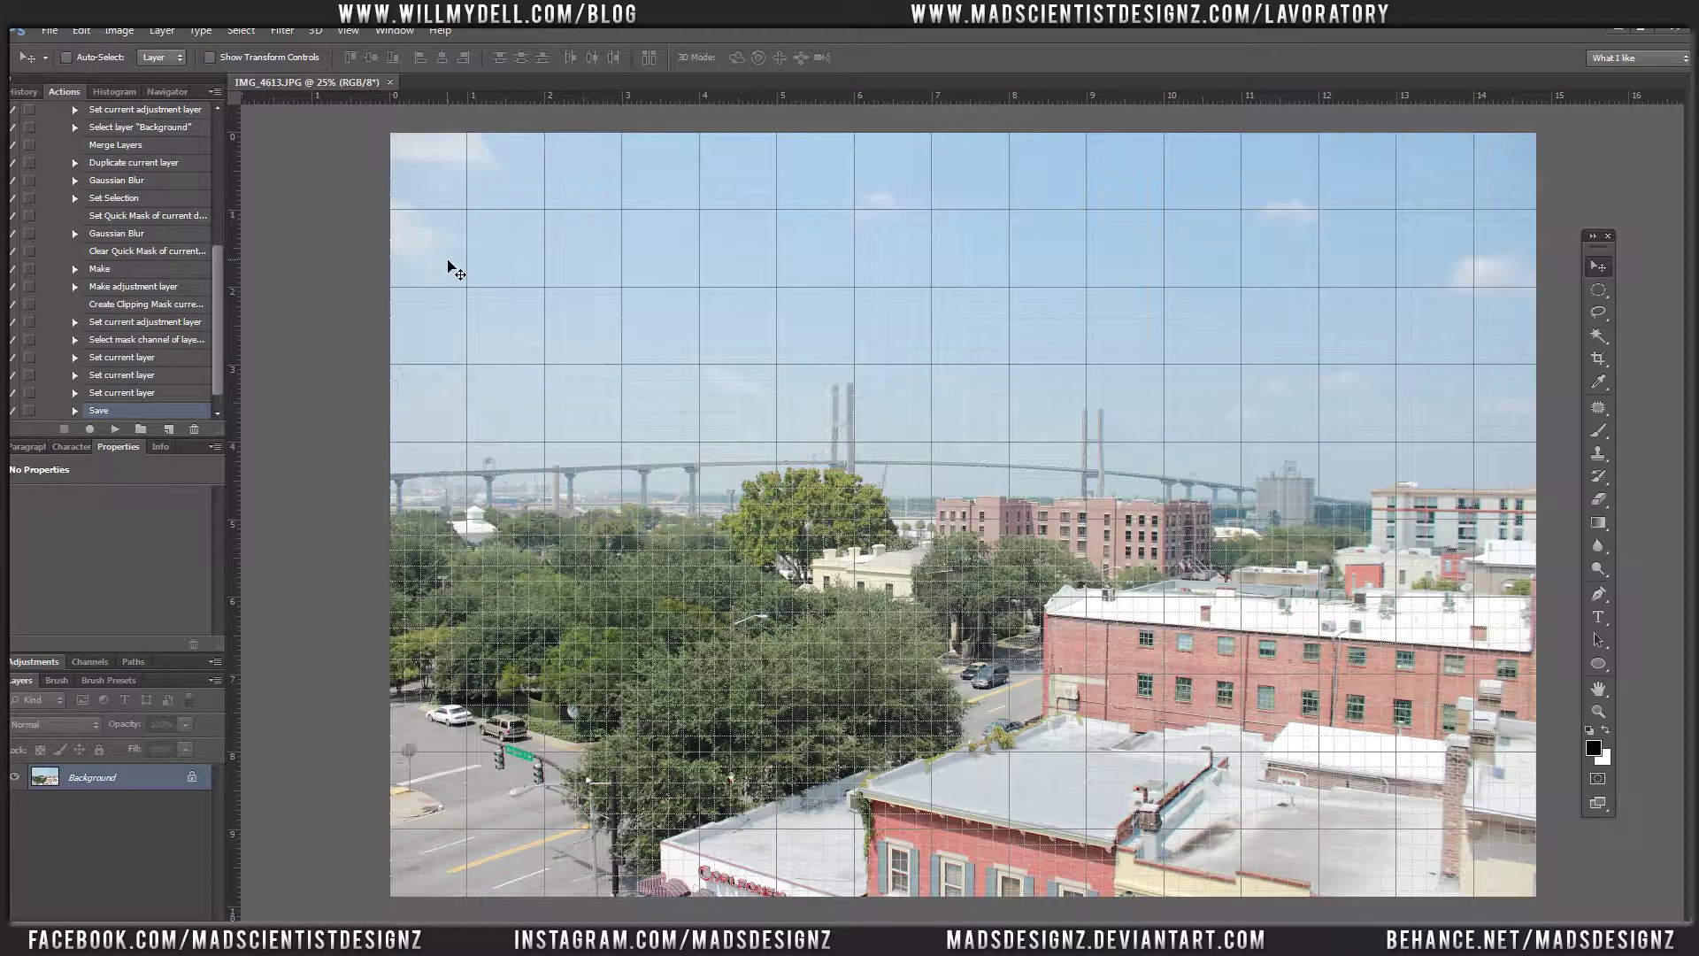
left_click(351, 31)
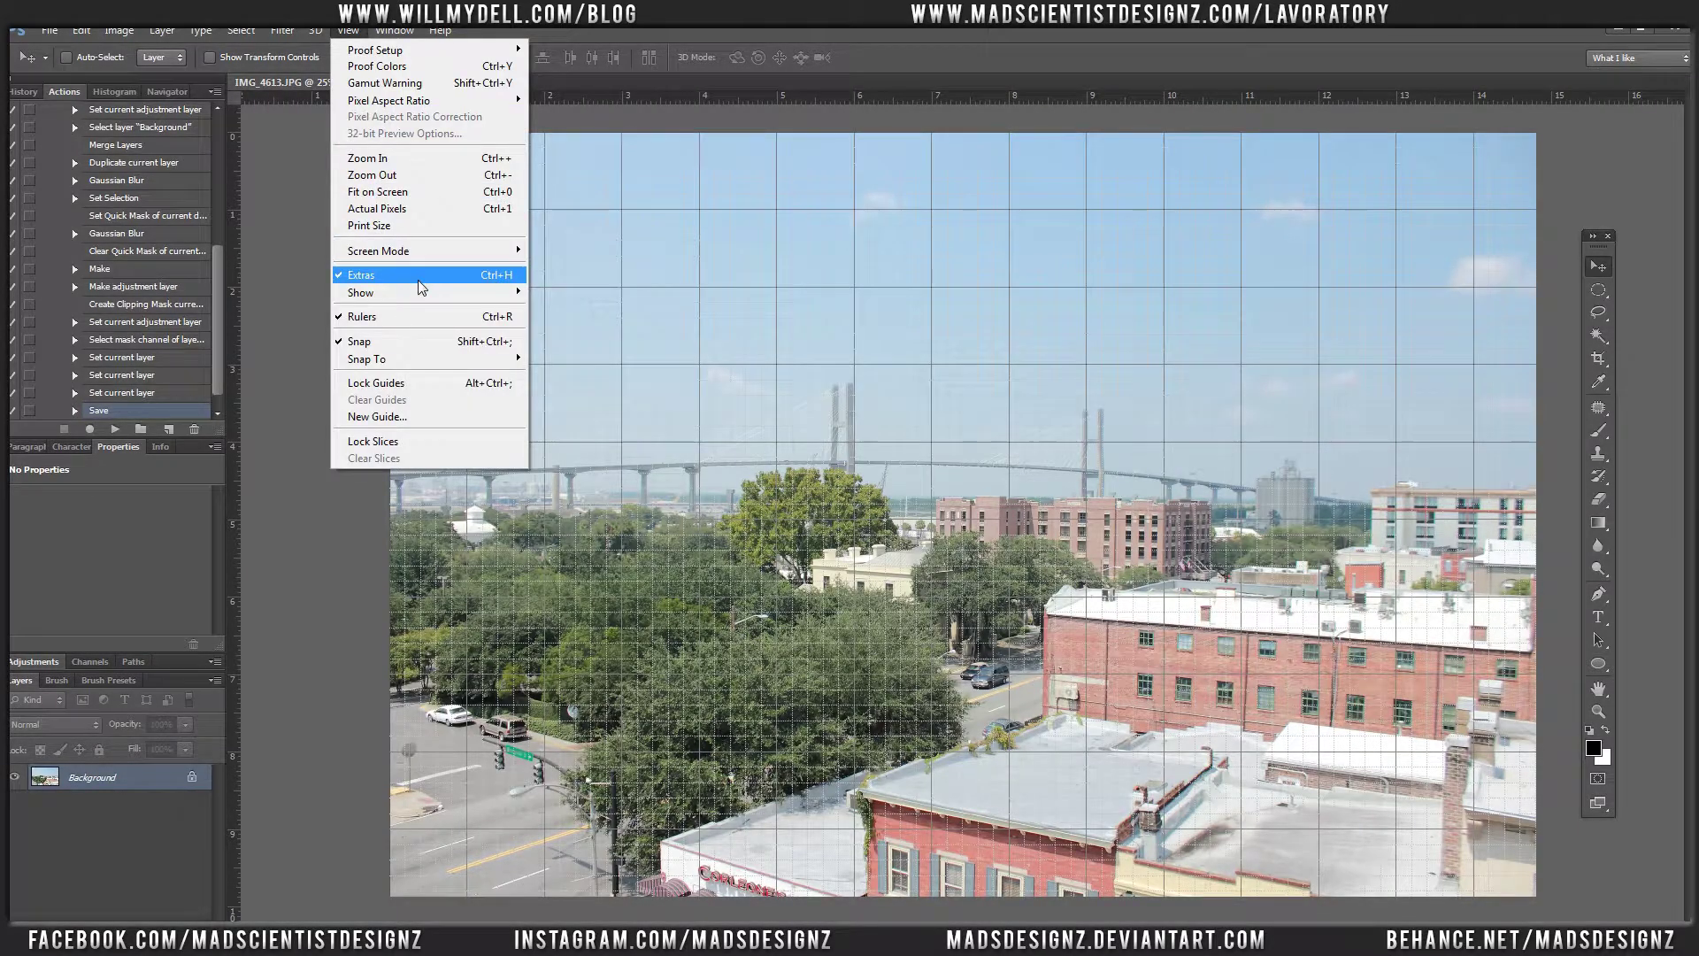
left_click(417, 270)
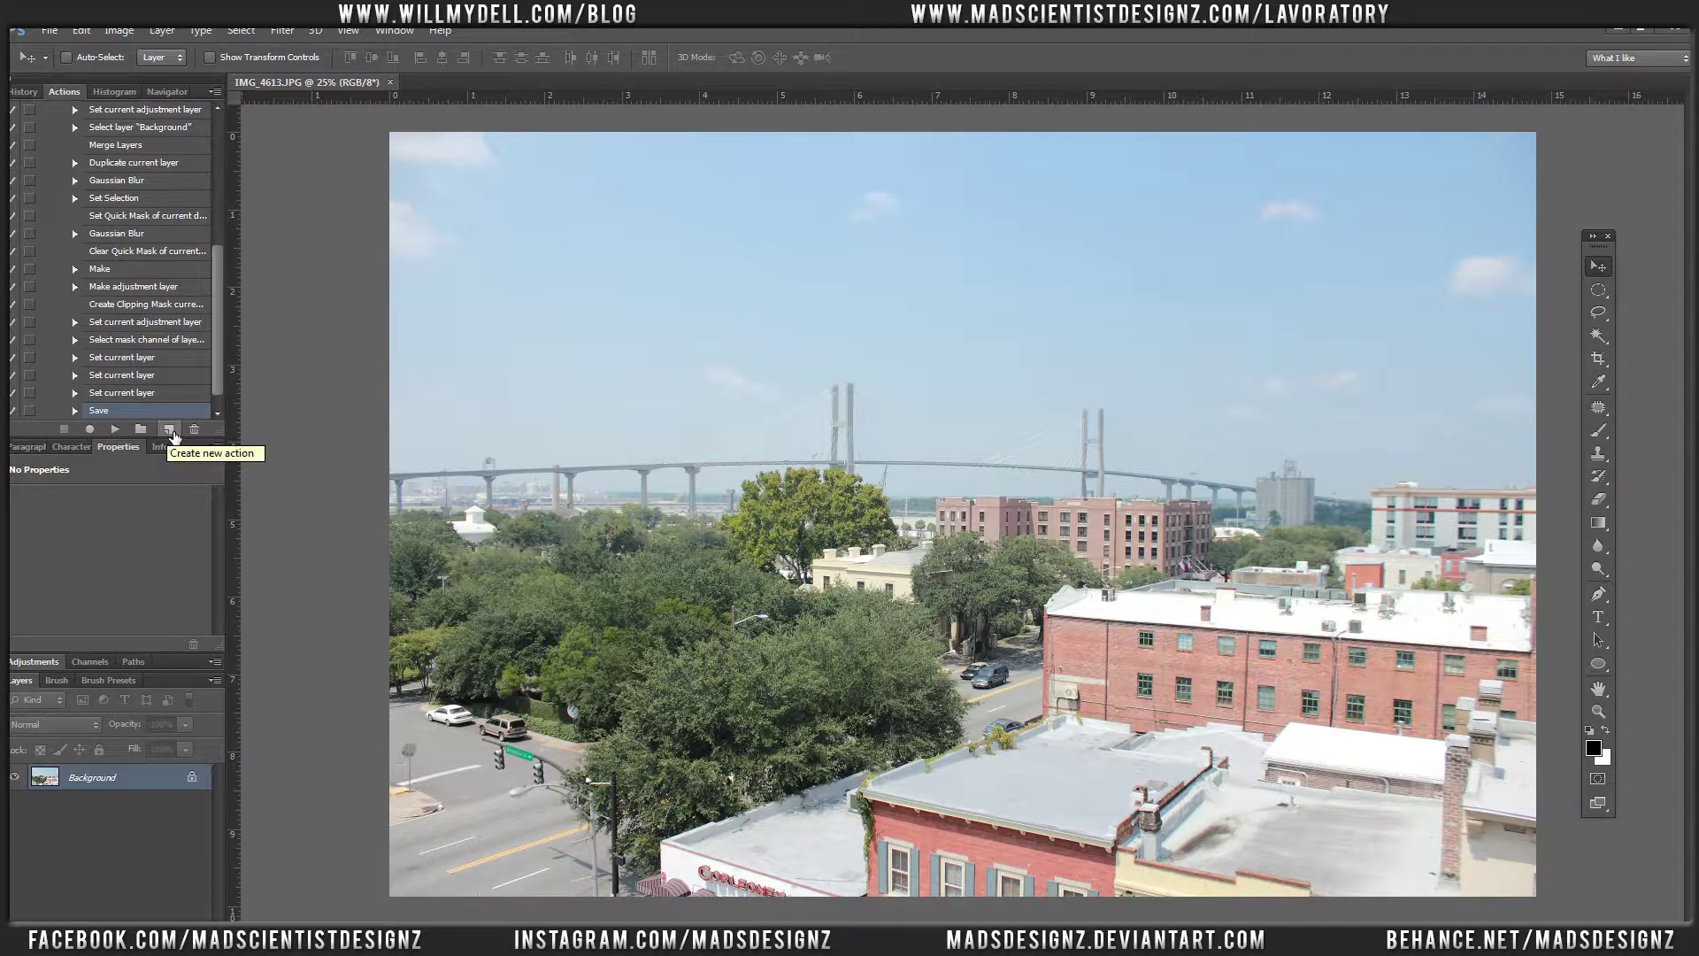
Create a new action named "Resize the Town" in the Tutorials set with the colour Red and start recording it
left_click(169, 429)
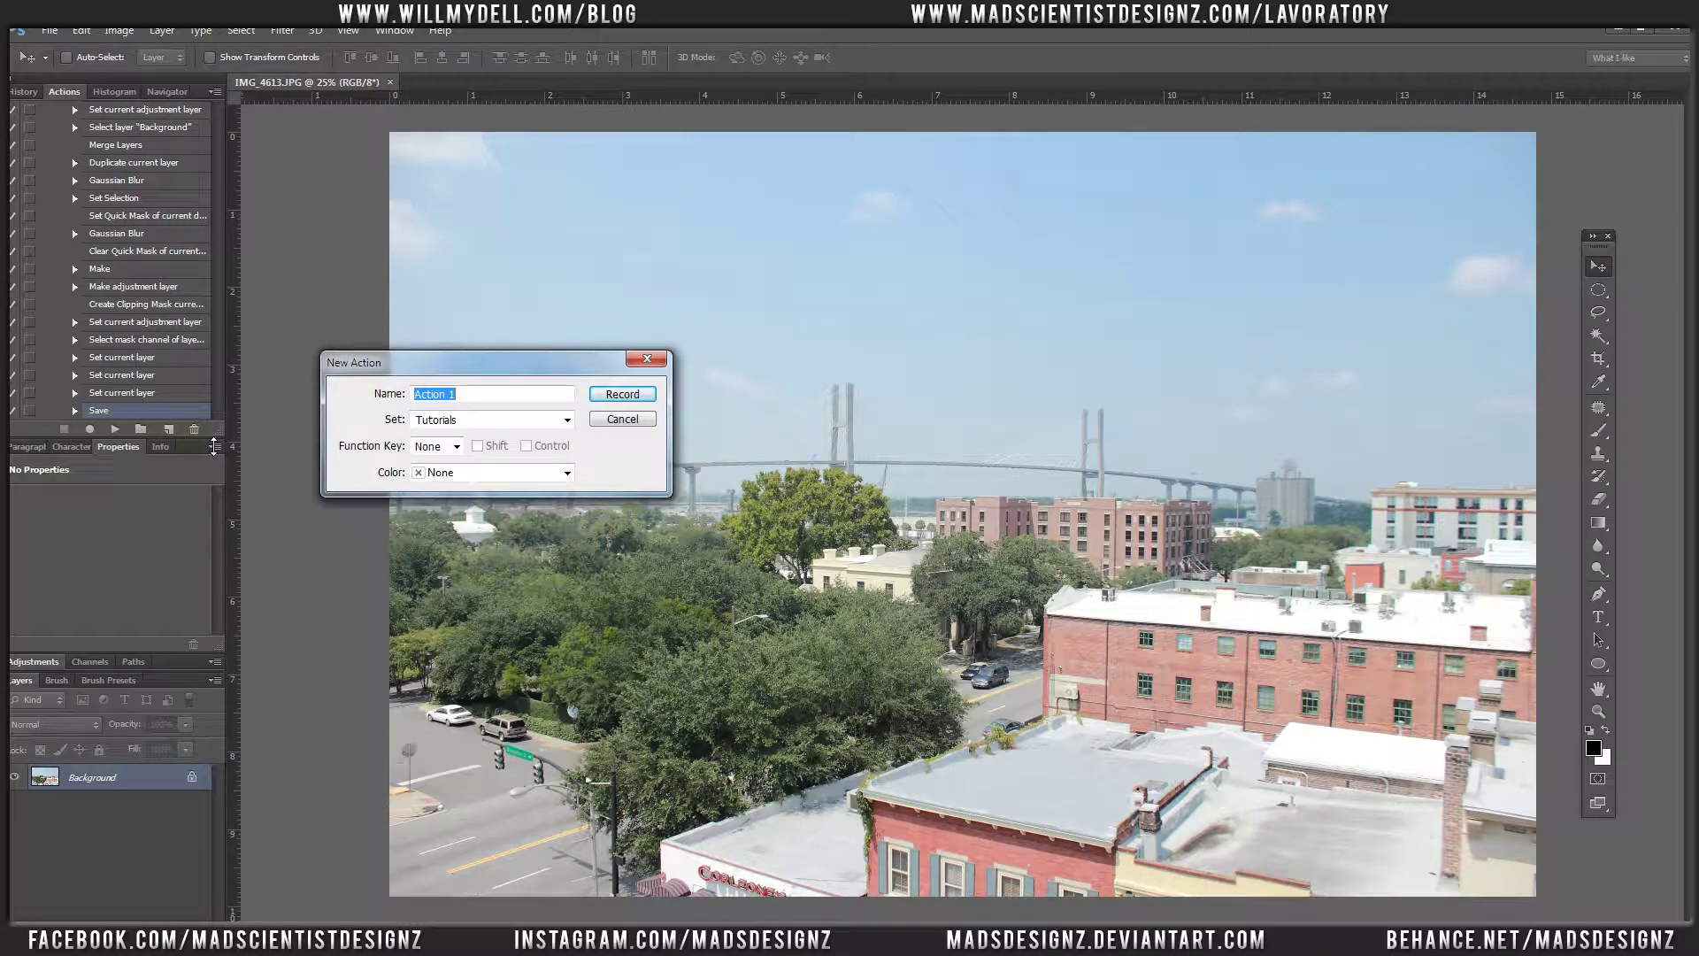
type("Resize the Town")
left_click(443, 472)
left_click(469, 495)
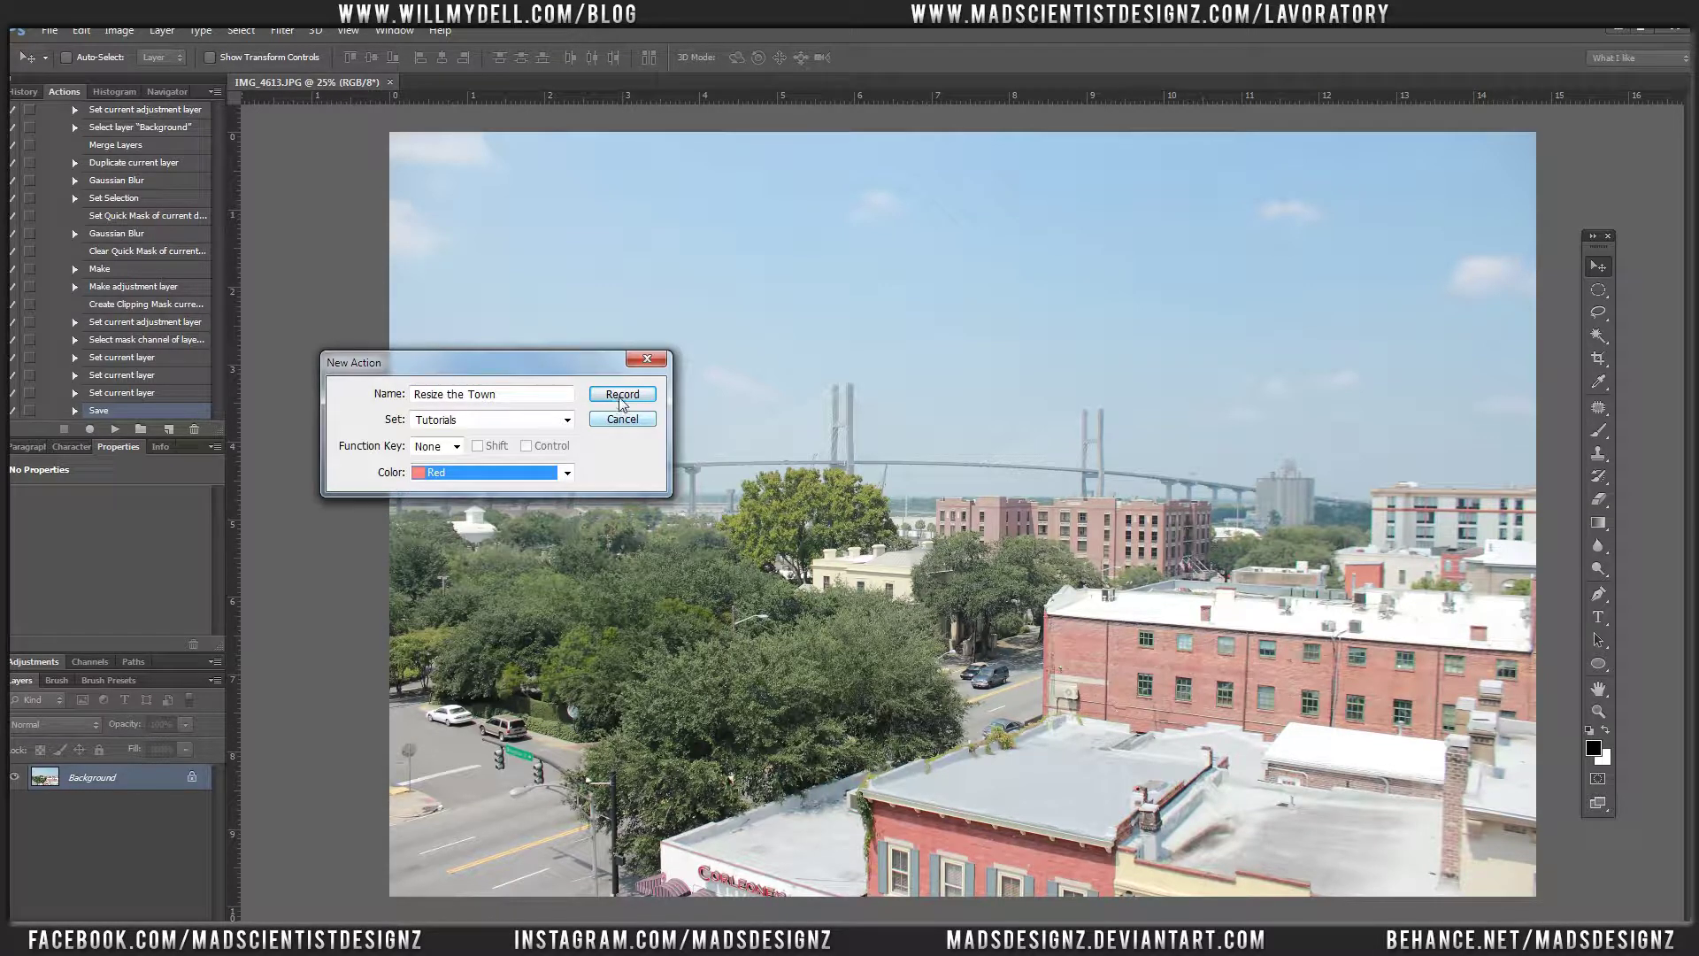
left_click(621, 397)
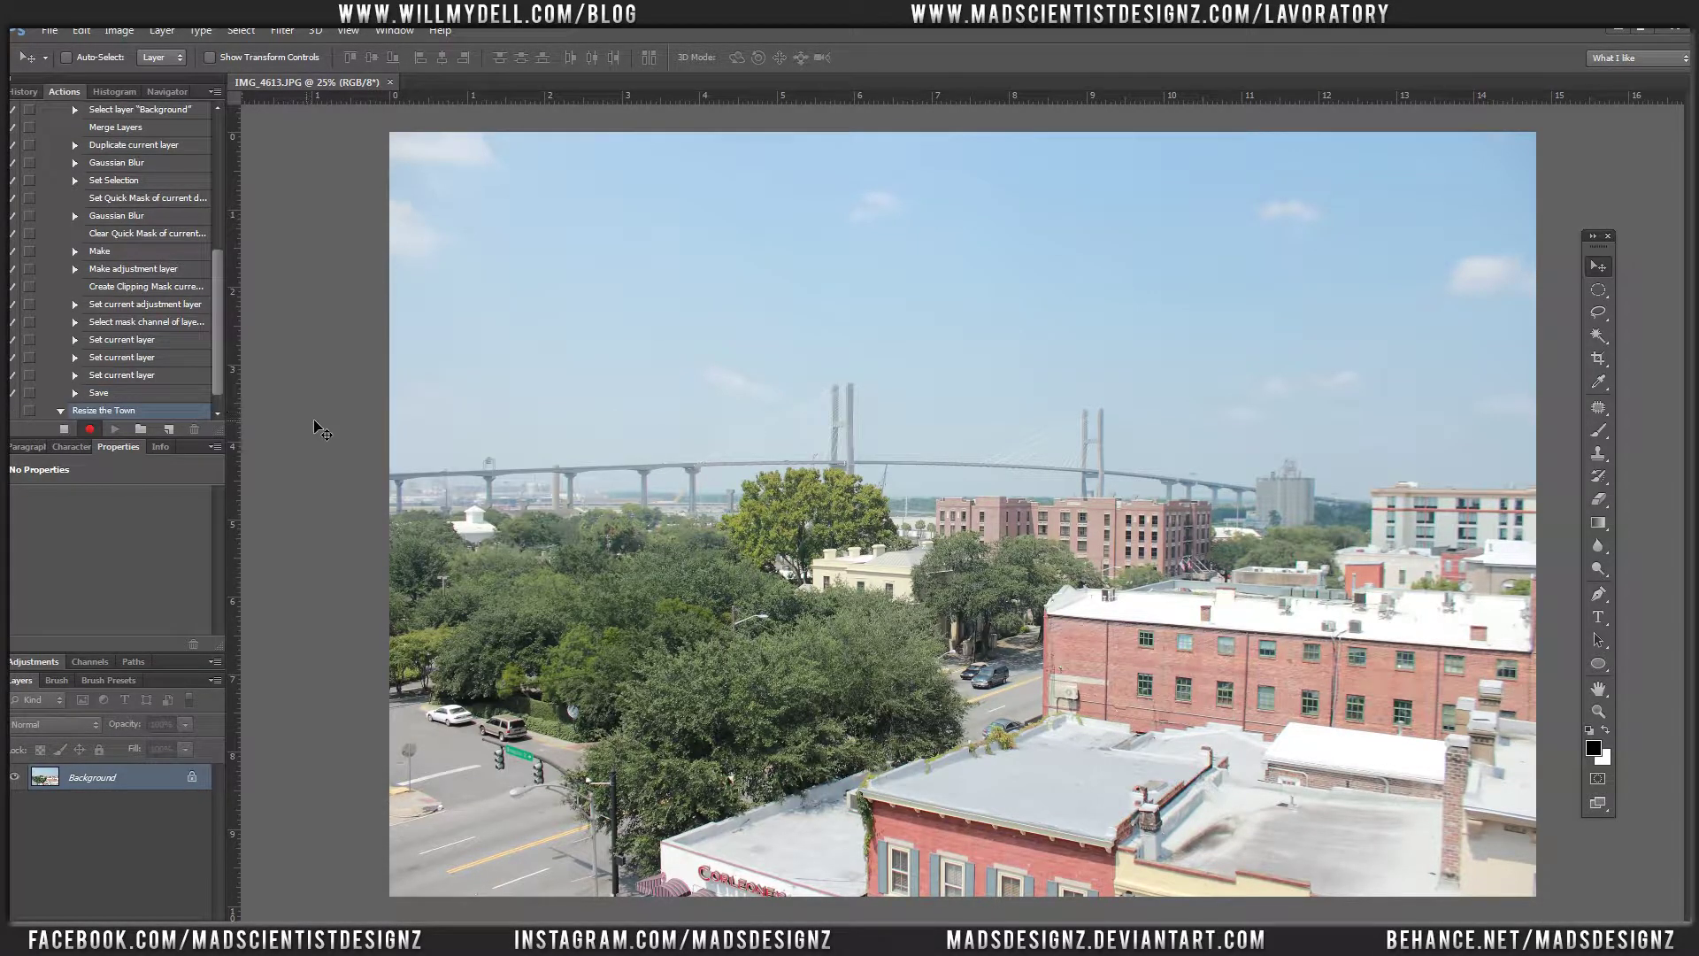
Resize the image to a width of 1000 pixels with proportions constrained
left_click(120, 30)
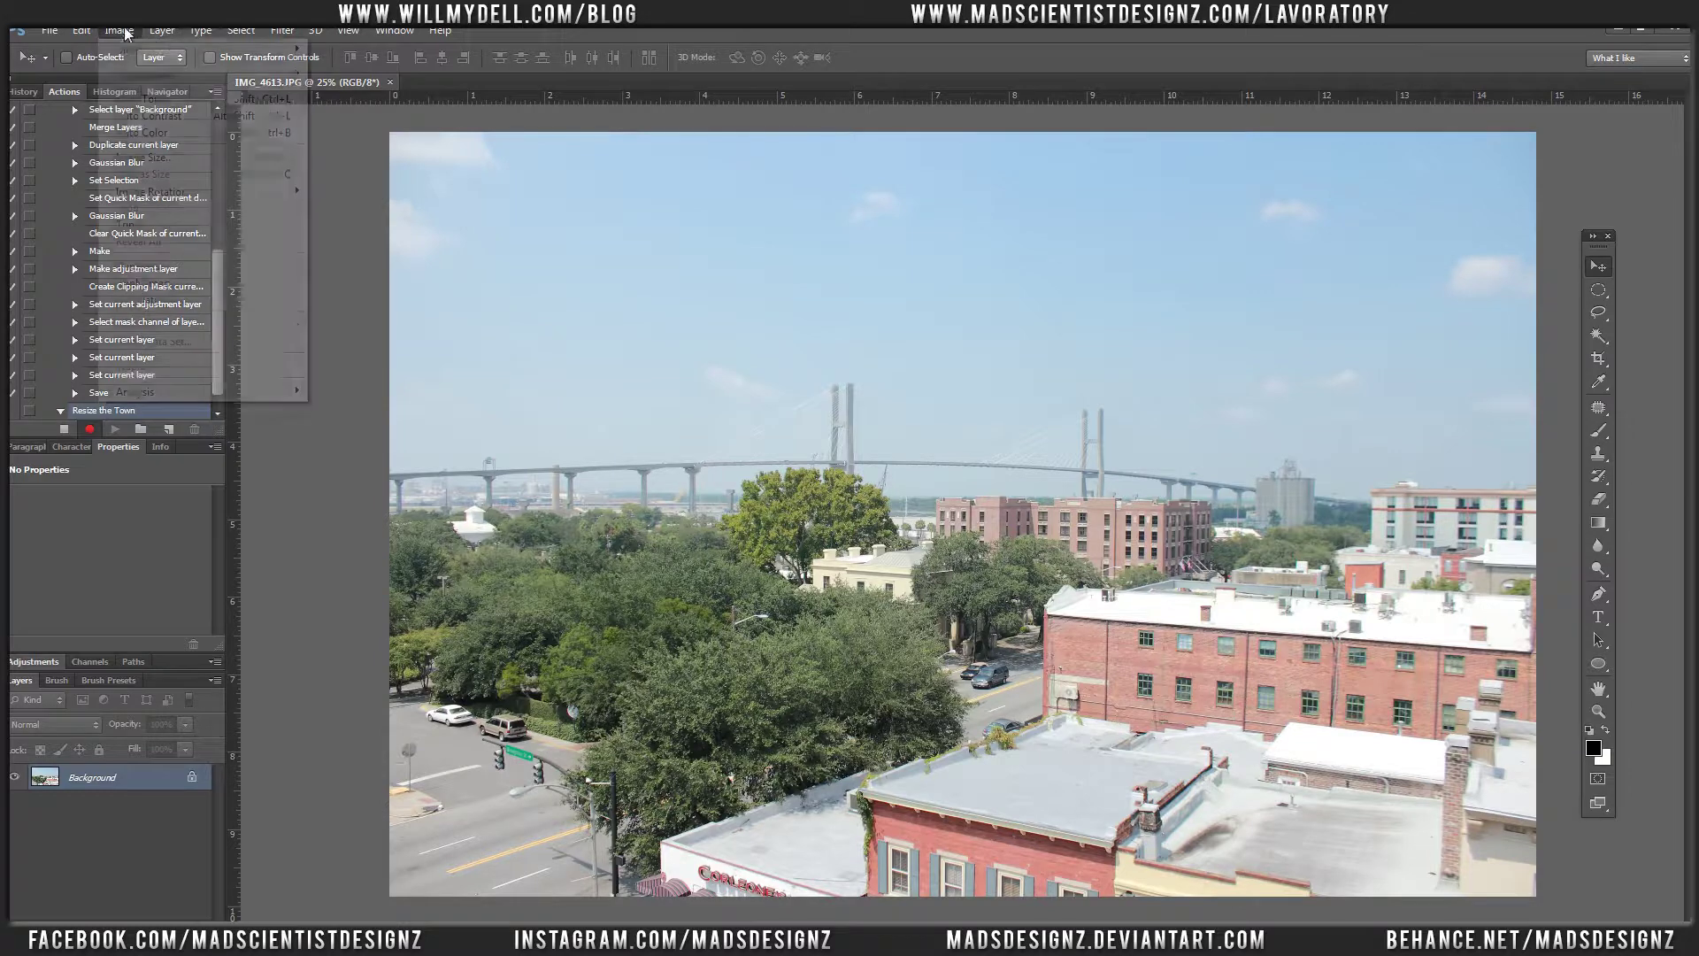
left_click(221, 165)
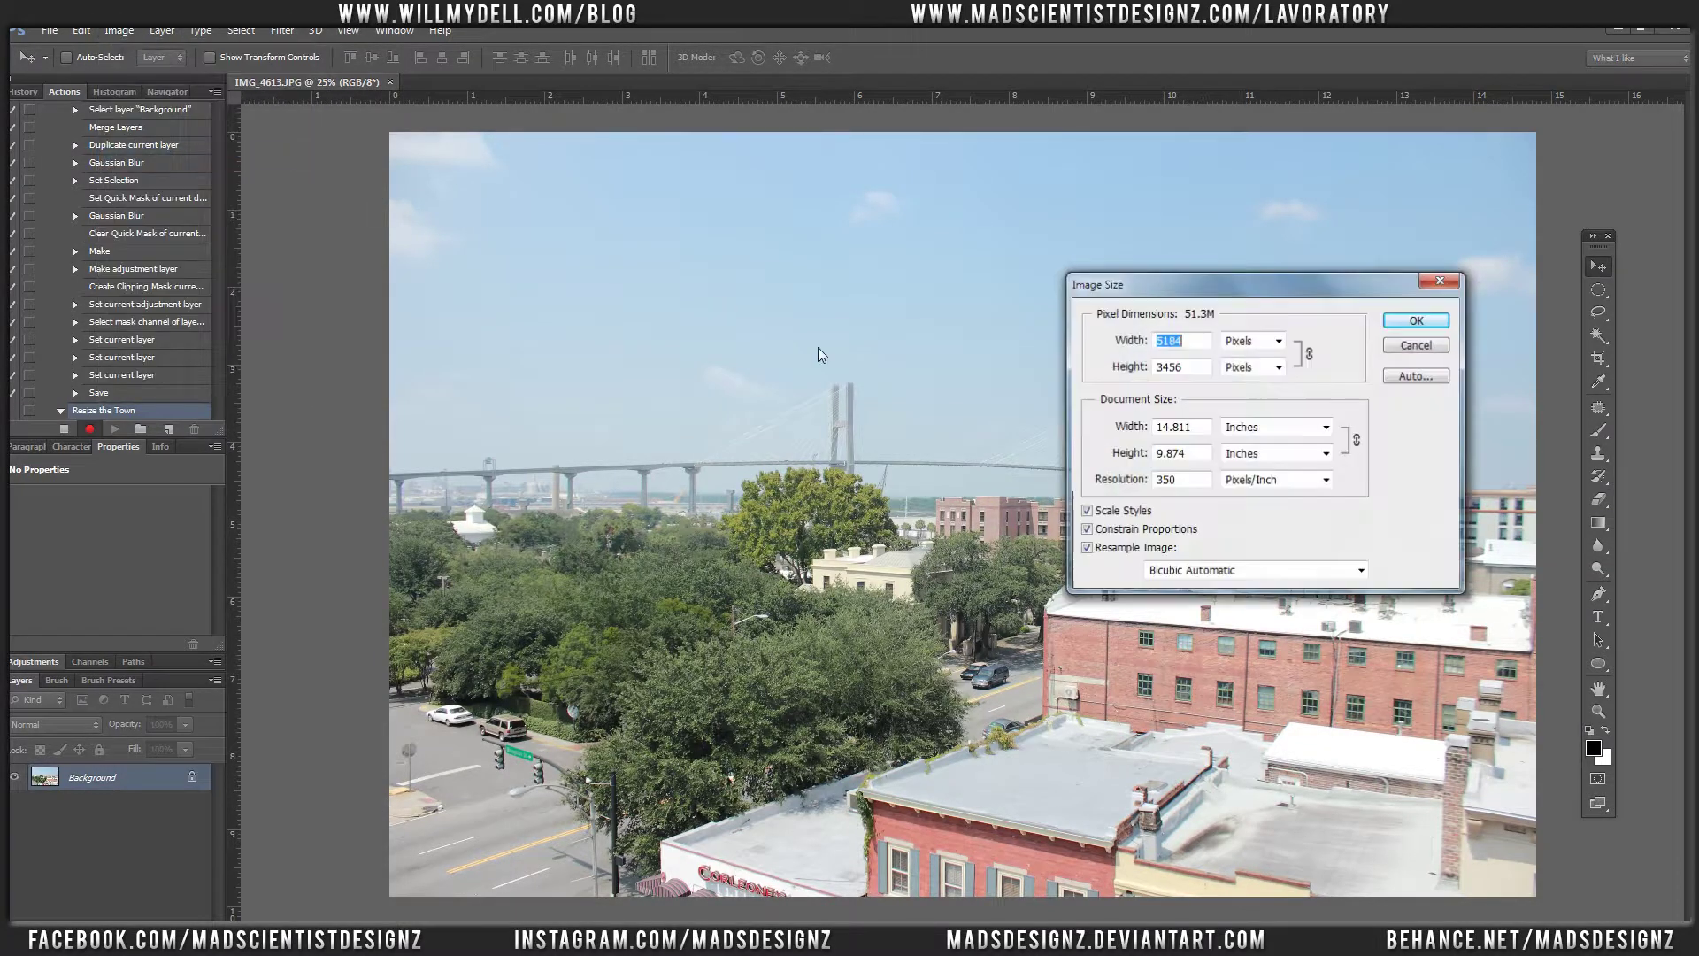
type("1000")
left_click(1417, 320)
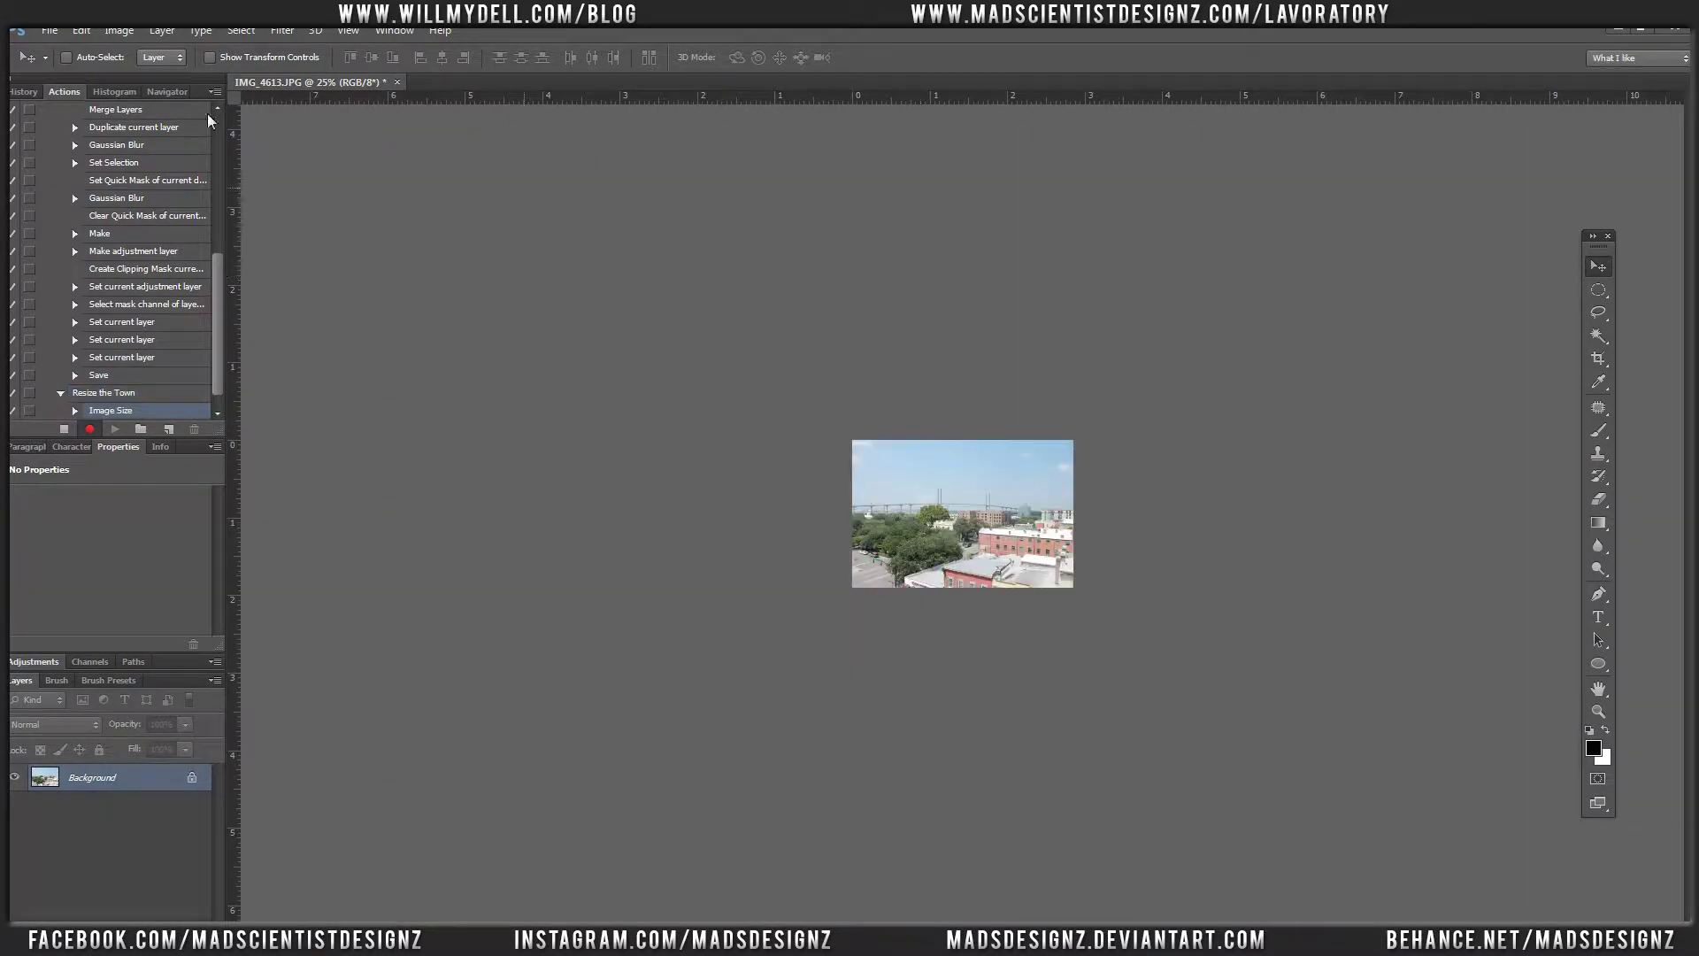
Save the resized image as a JPEG over IMG_4613 in New folder (2), with quality 12 (Maximum) and the Baseline ("Standard") option
left_click(49, 31)
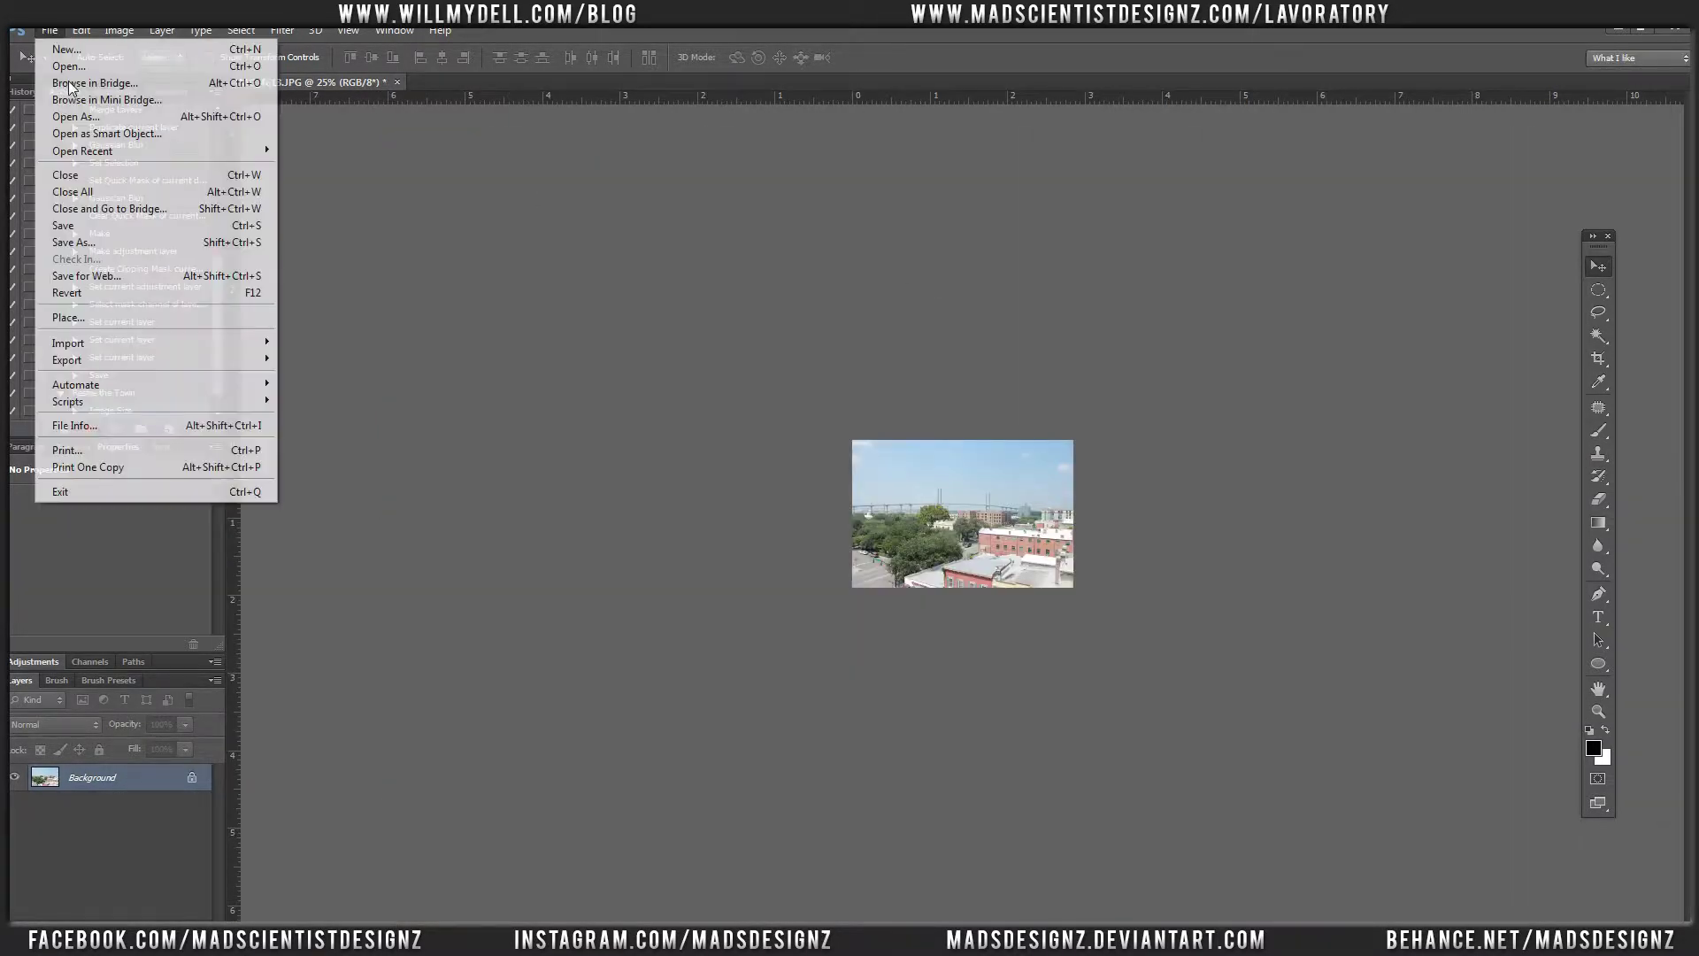
left_click(108, 243)
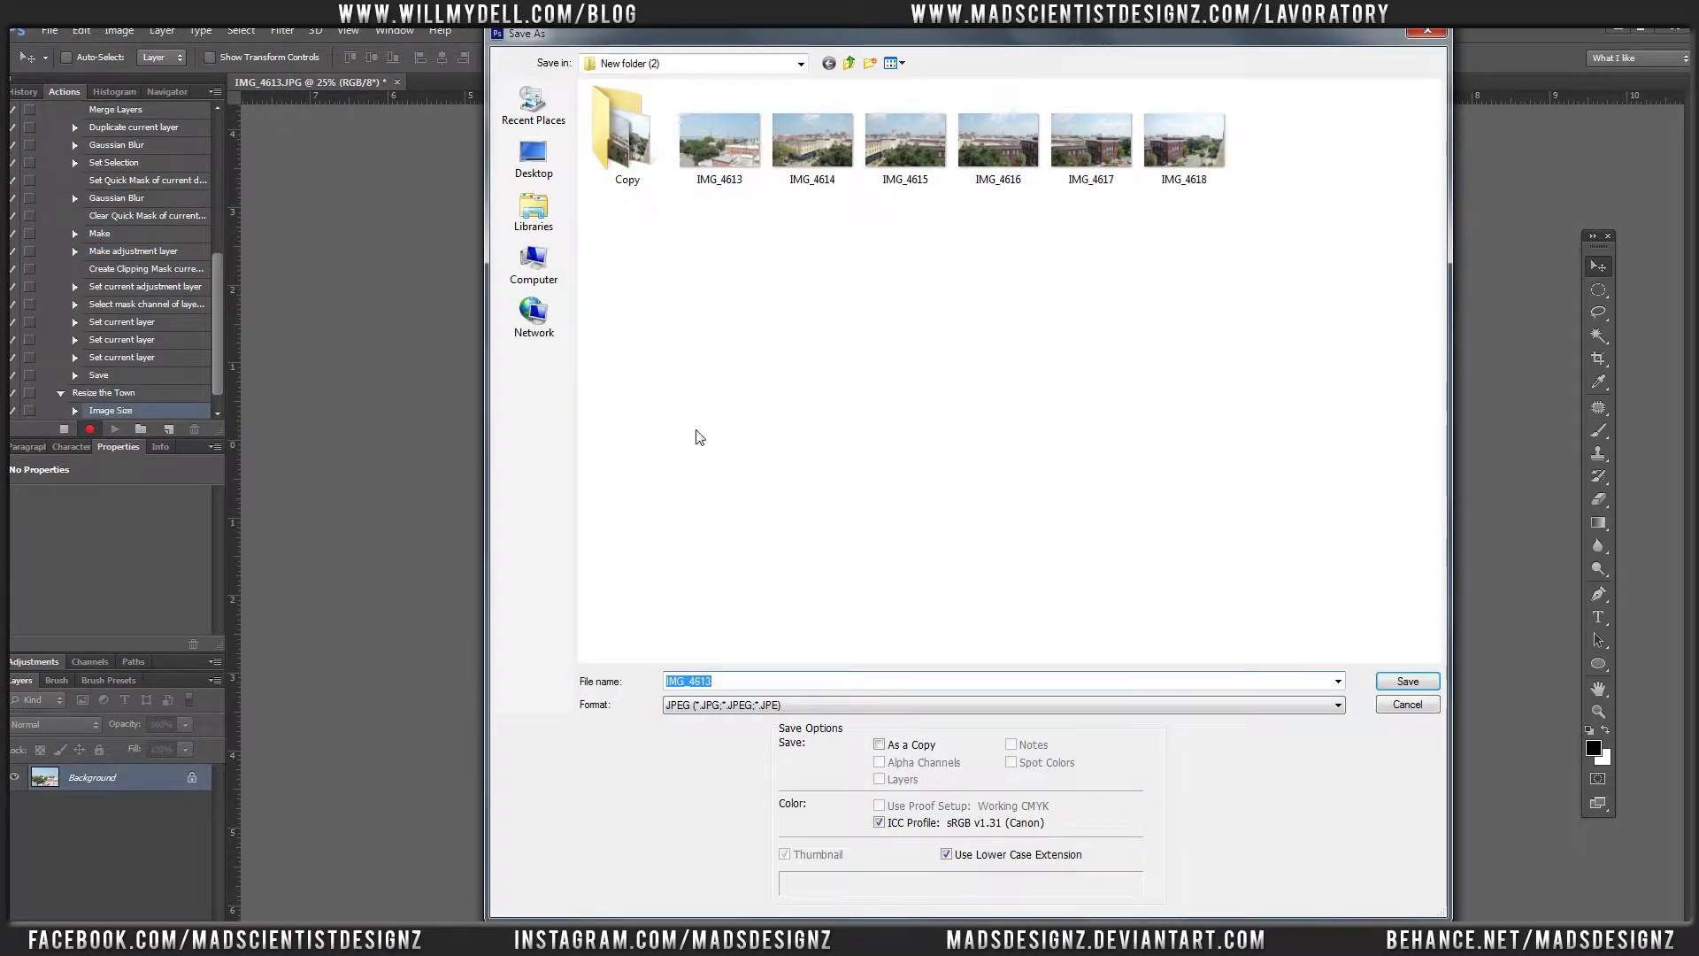
left_click(1407, 681)
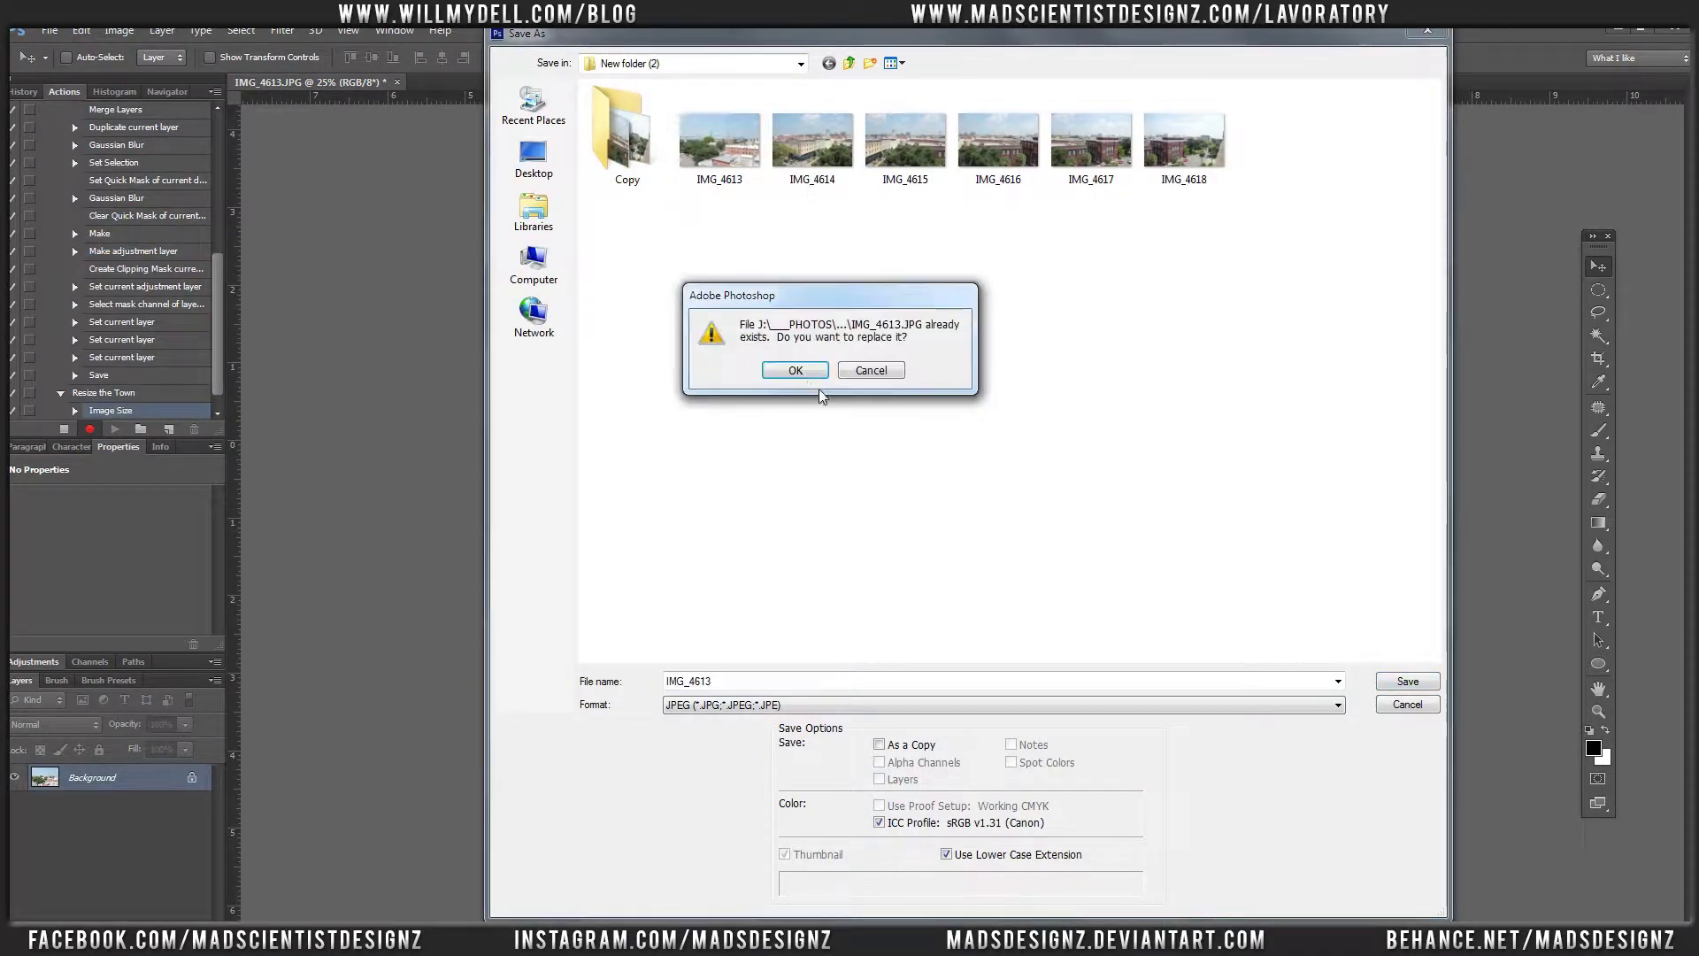
left_click(797, 371)
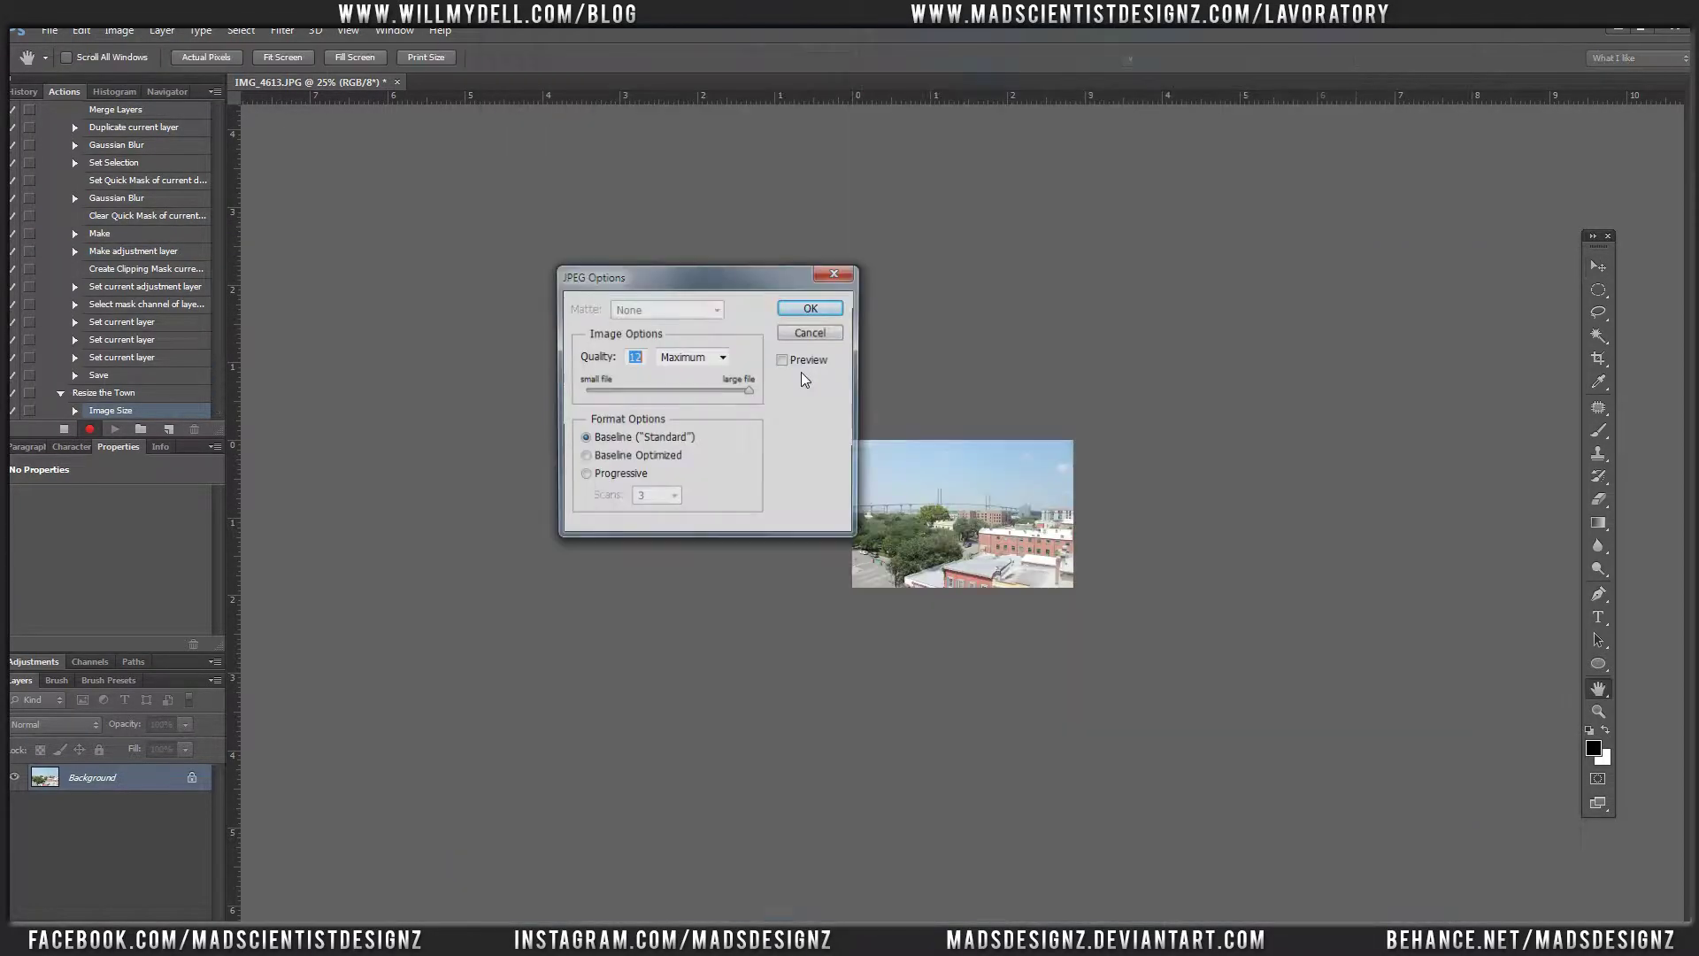
left_click(813, 307)
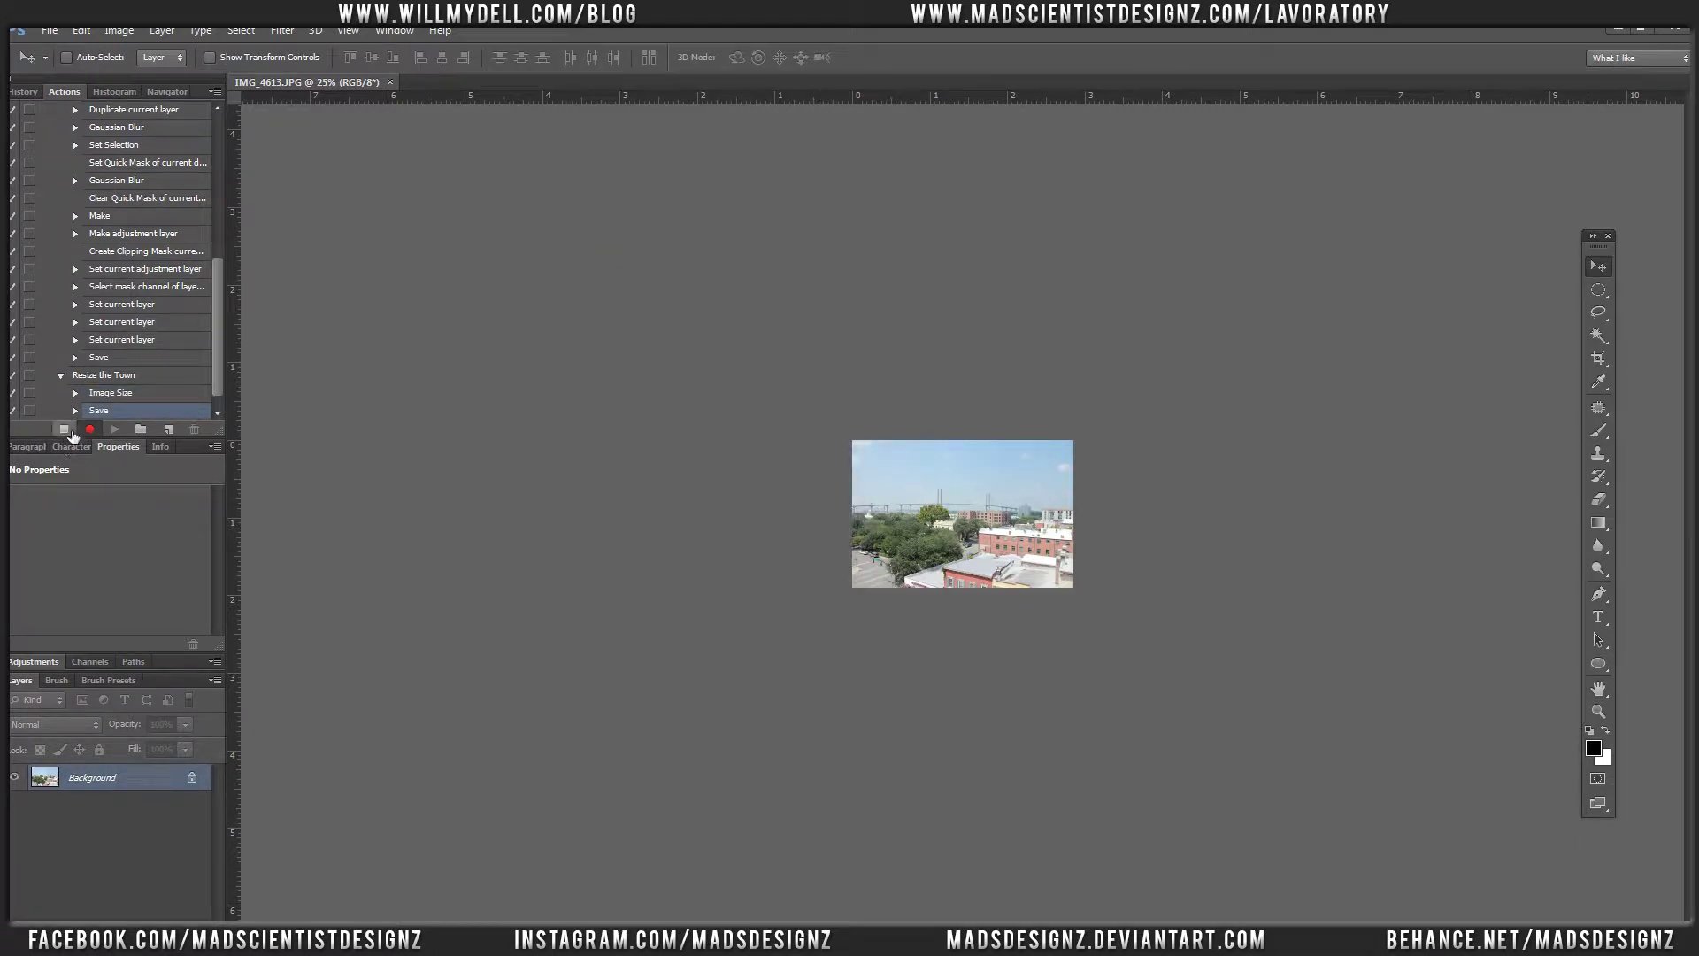
Stop recording the "Resize the Town" action and close the IMG_4613 document
left_click(391, 82)
Switch to the New folder (2) window in Windows Explorer and compare the dimensions of IMG_4613 with those of the neighbouring photos
left_click(232, 944)
left_click(304, 869)
left_click(908, 408)
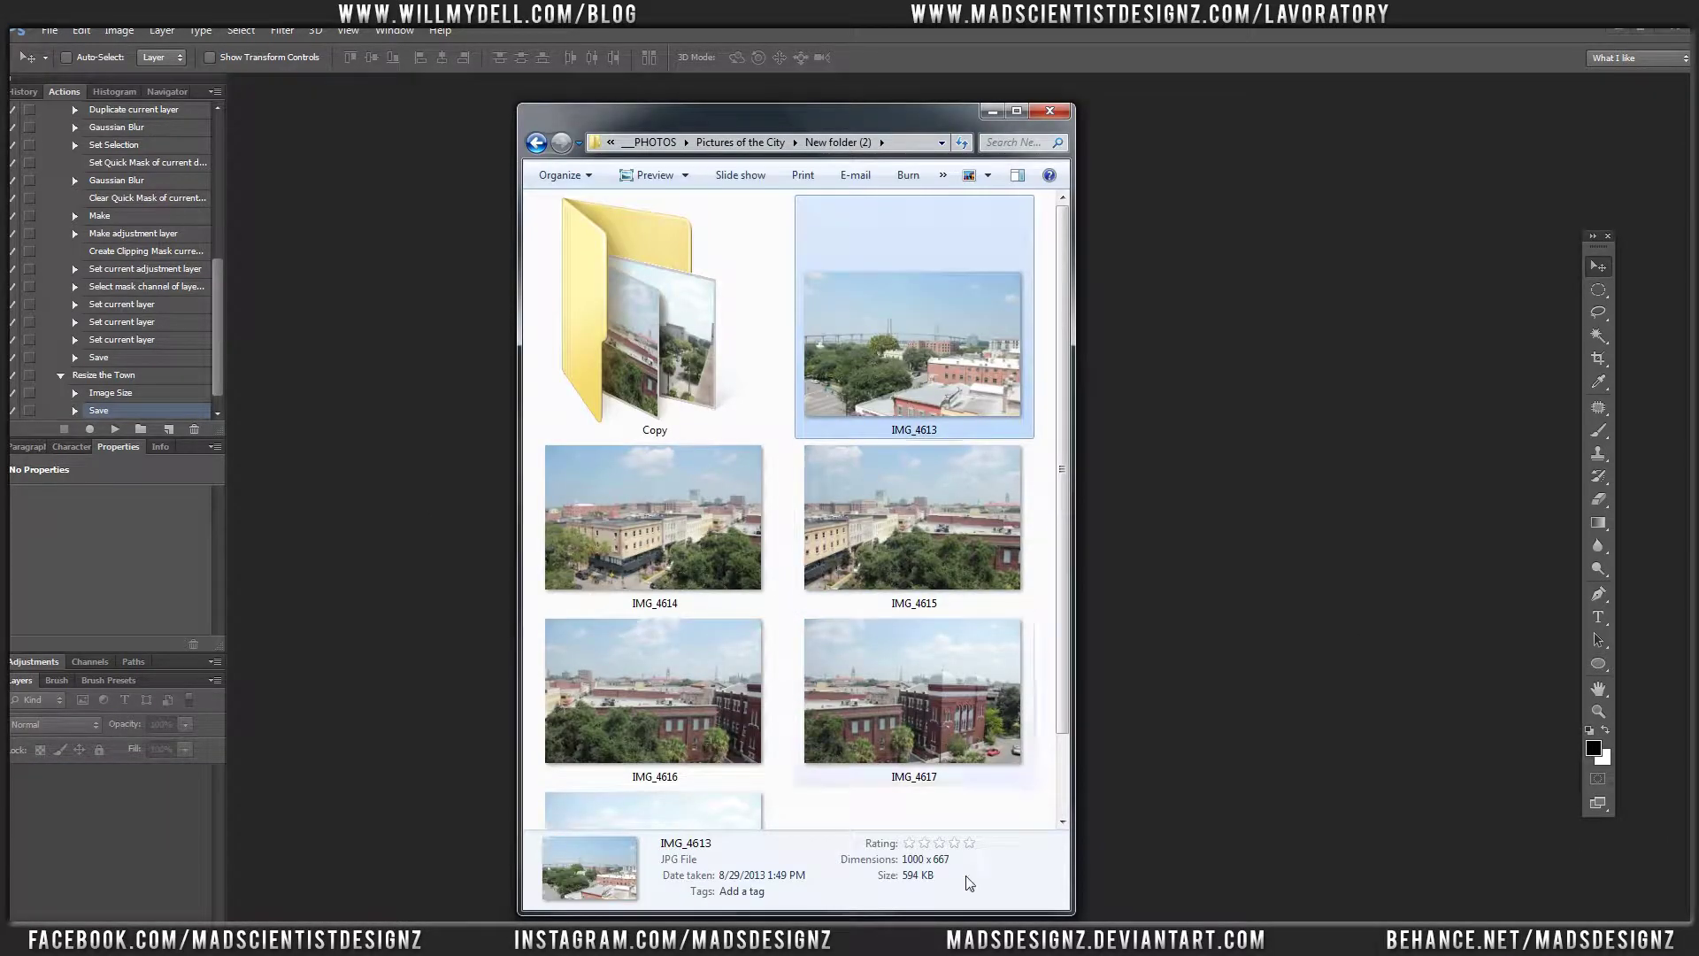
key("Right")
key("Right")
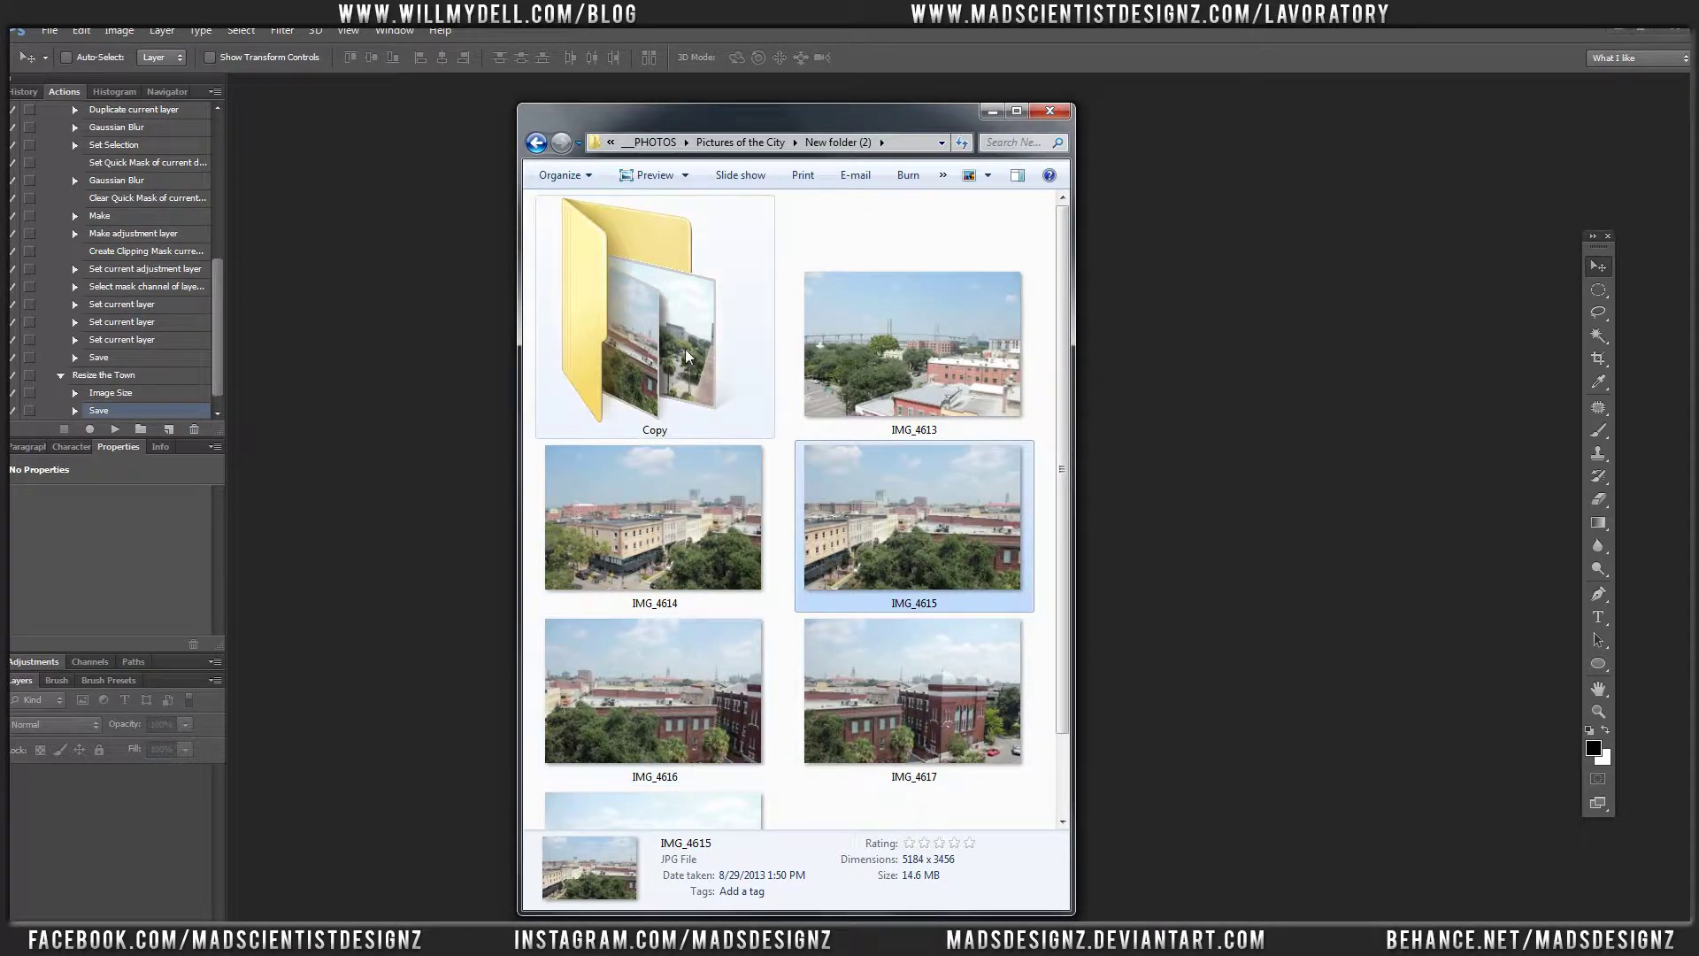
Copy the original IMG_4613 from the Copy folder into New folder (2), replacing the resized file
double_click(665, 317)
left_click(617, 256)
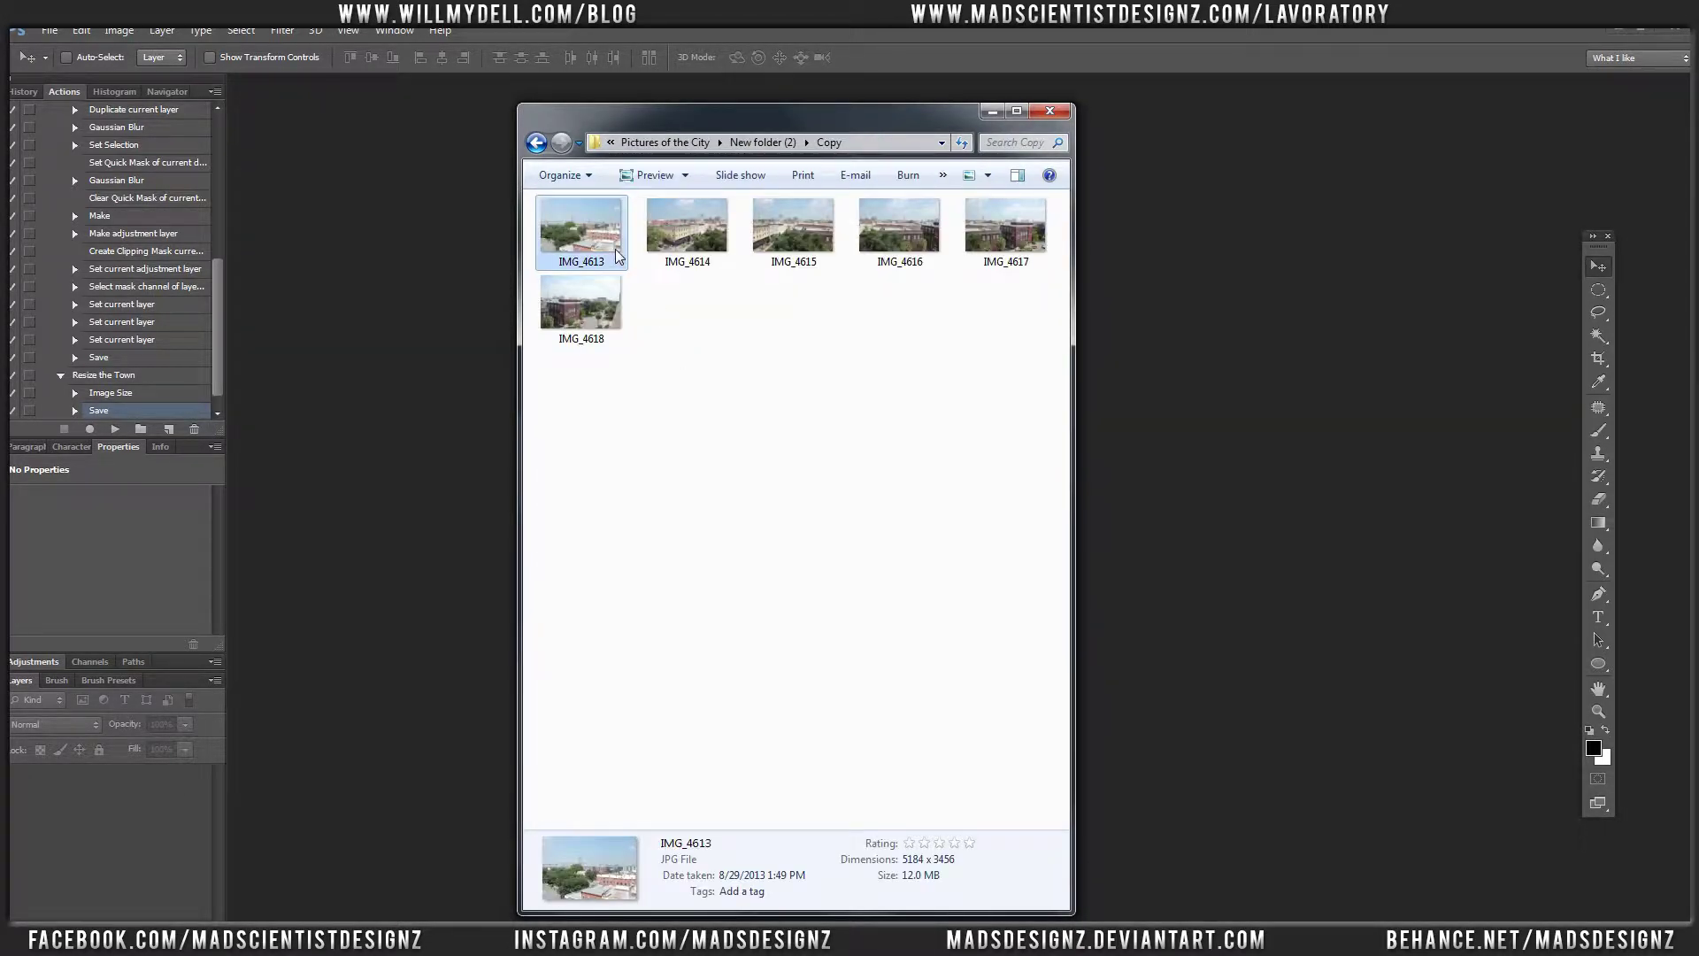
key("BackSpace")
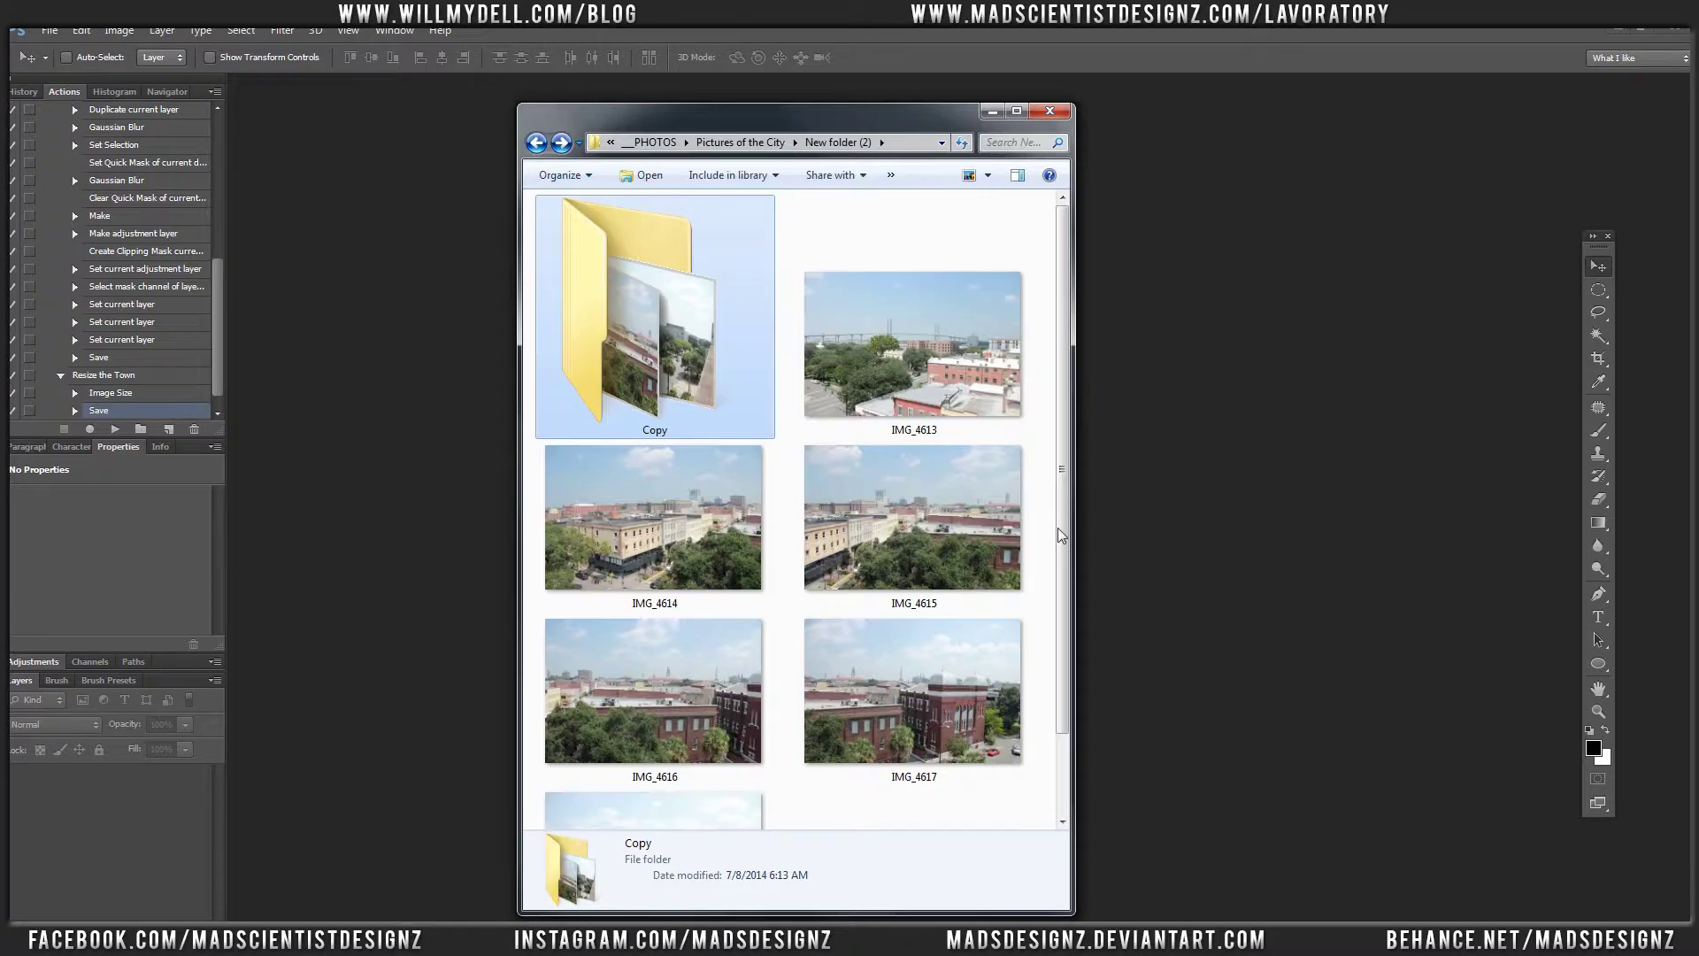
key("ctrl+v")
left_click(1001, 680)
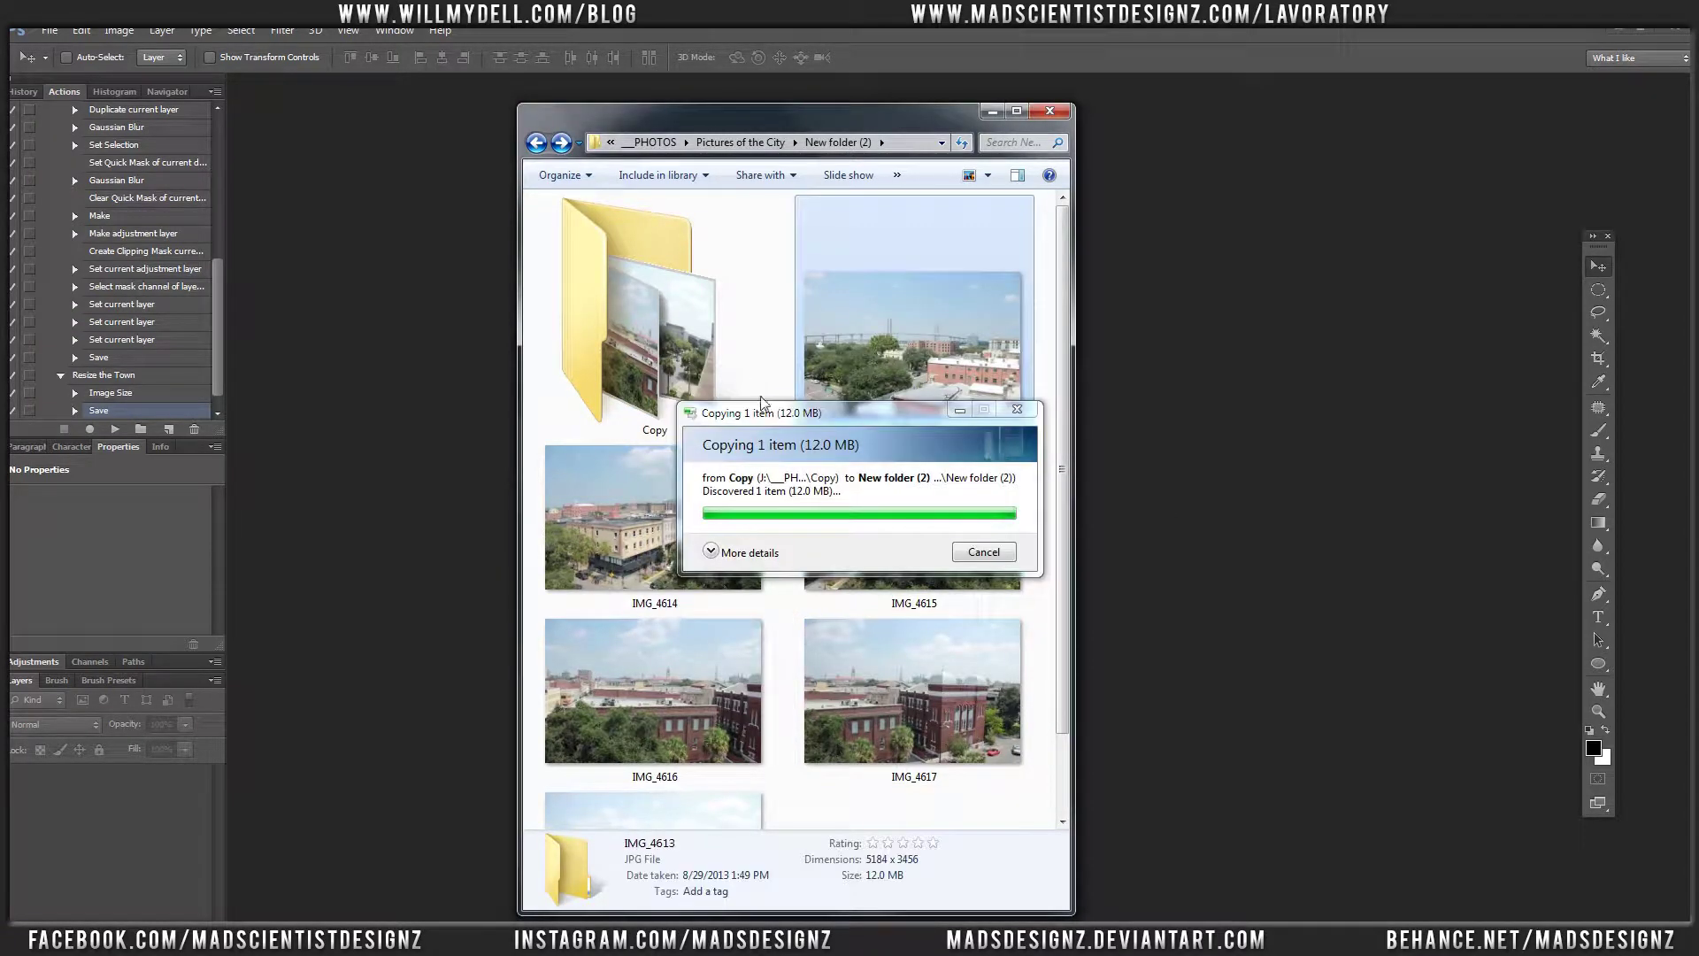
Return to Photoshop and collapse the "Lets Color the town" and "Resize the Town" actions in the Tutorials set
left_click(354, 324)
scroll(216, 210, "up", 5)
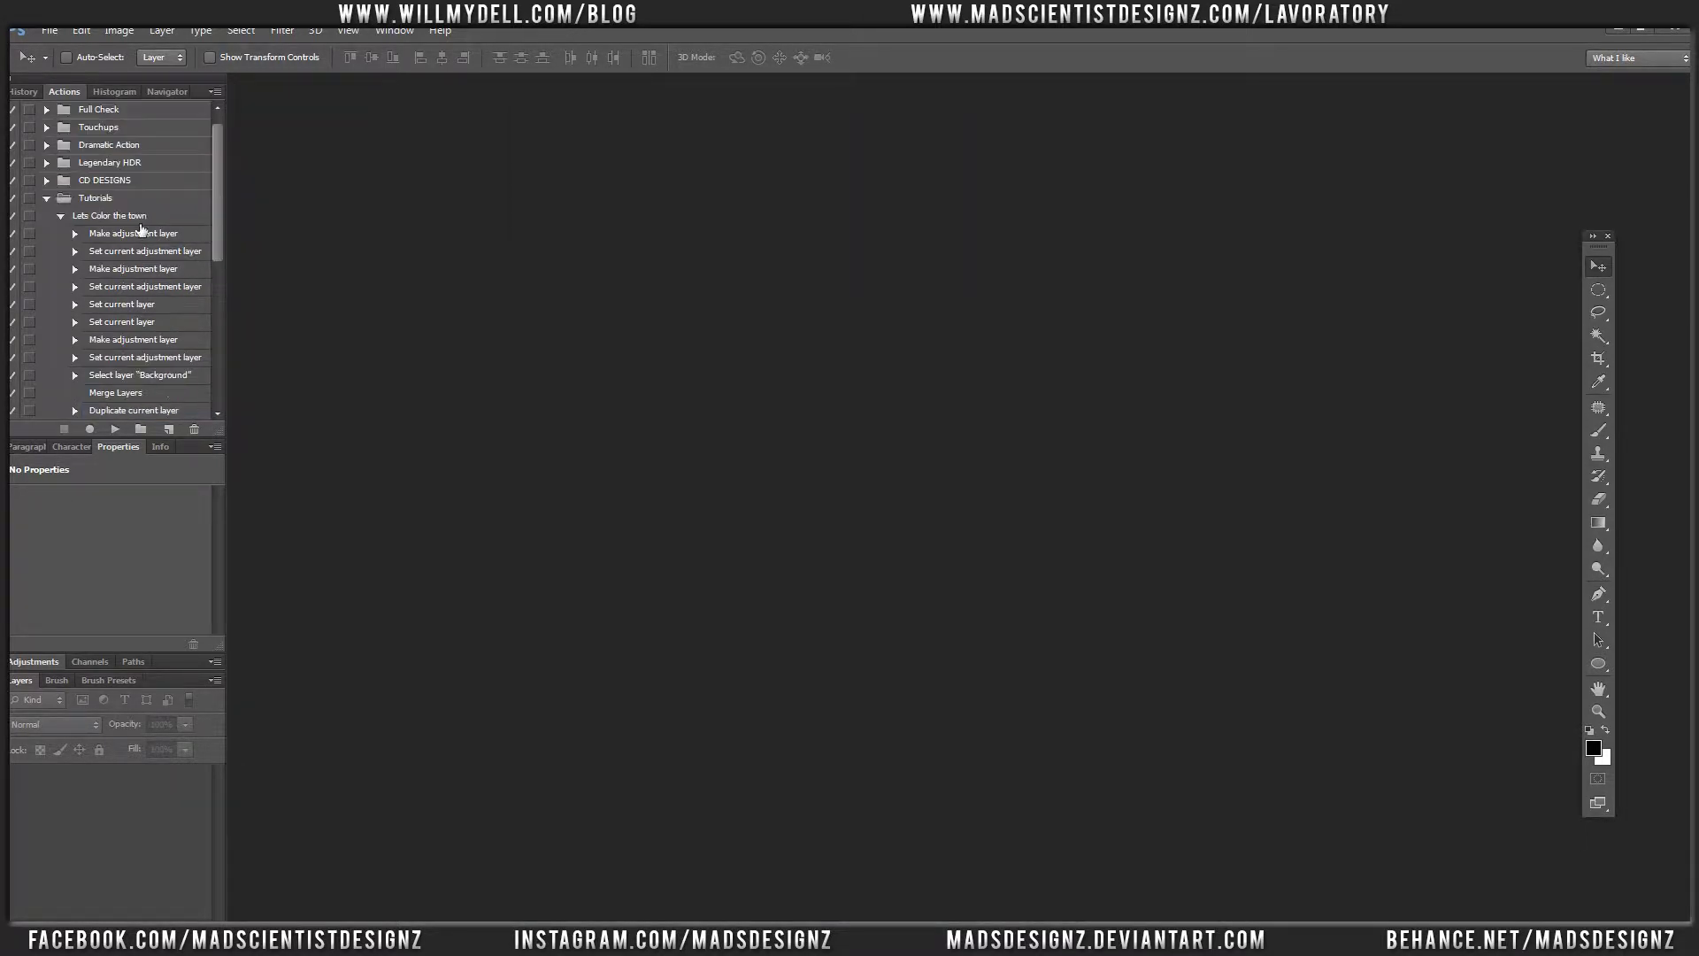
left_click(65, 227)
left_click(60, 251)
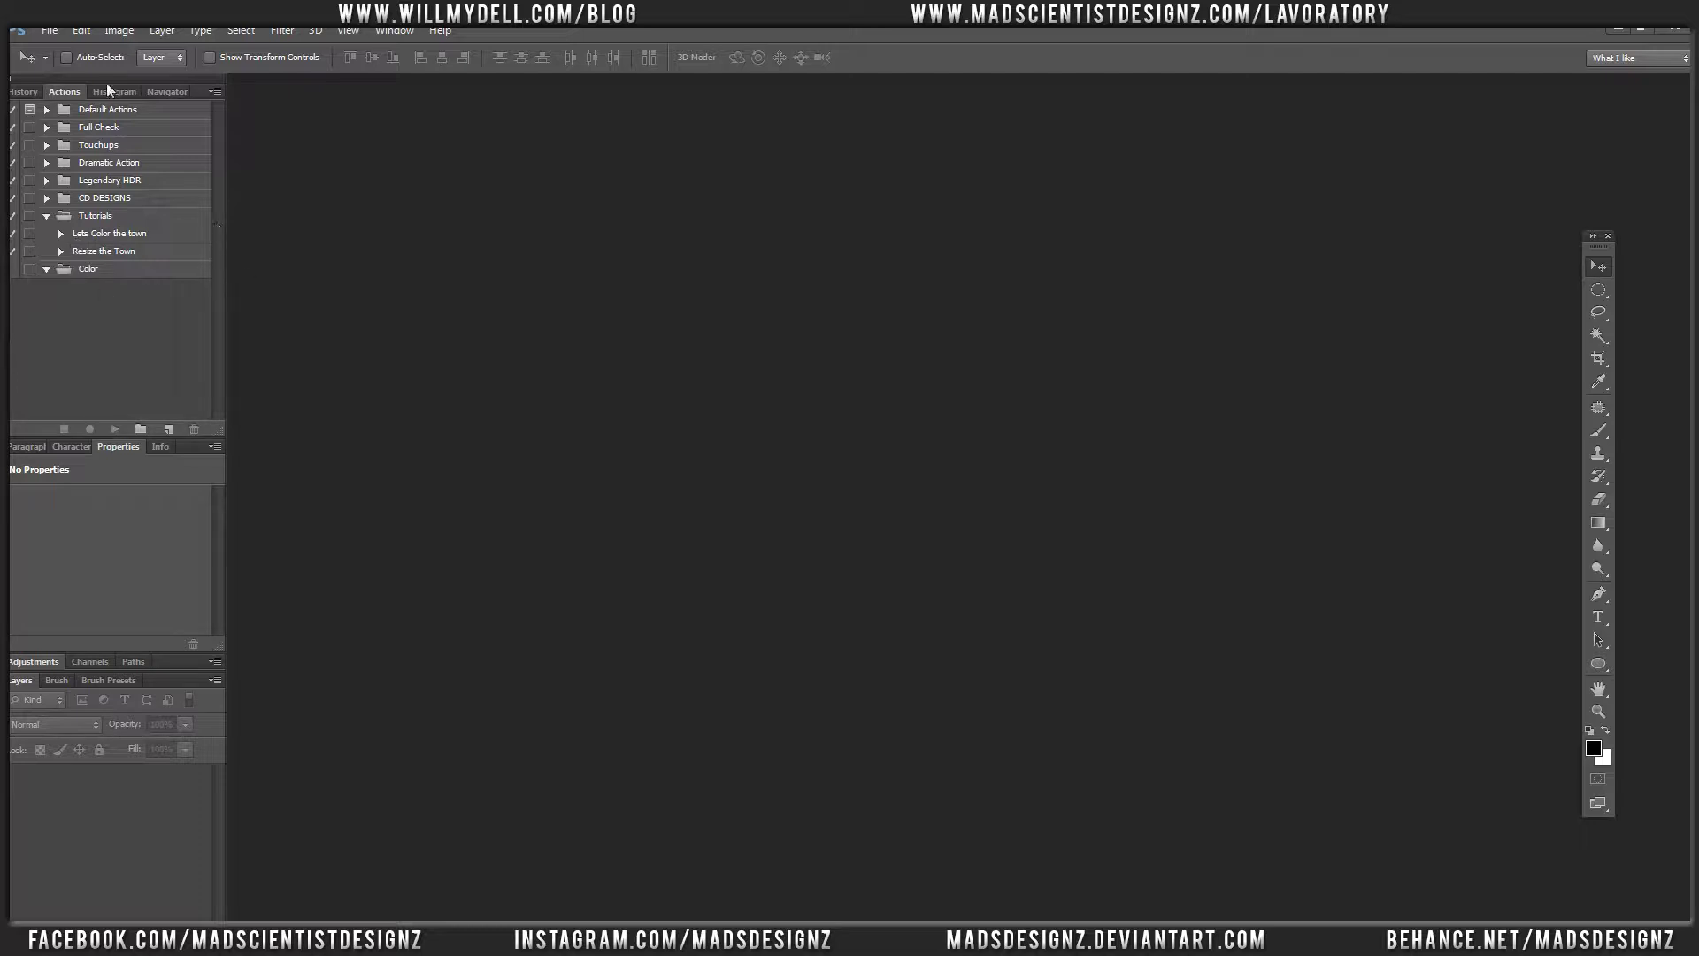
left_click(57, 29)
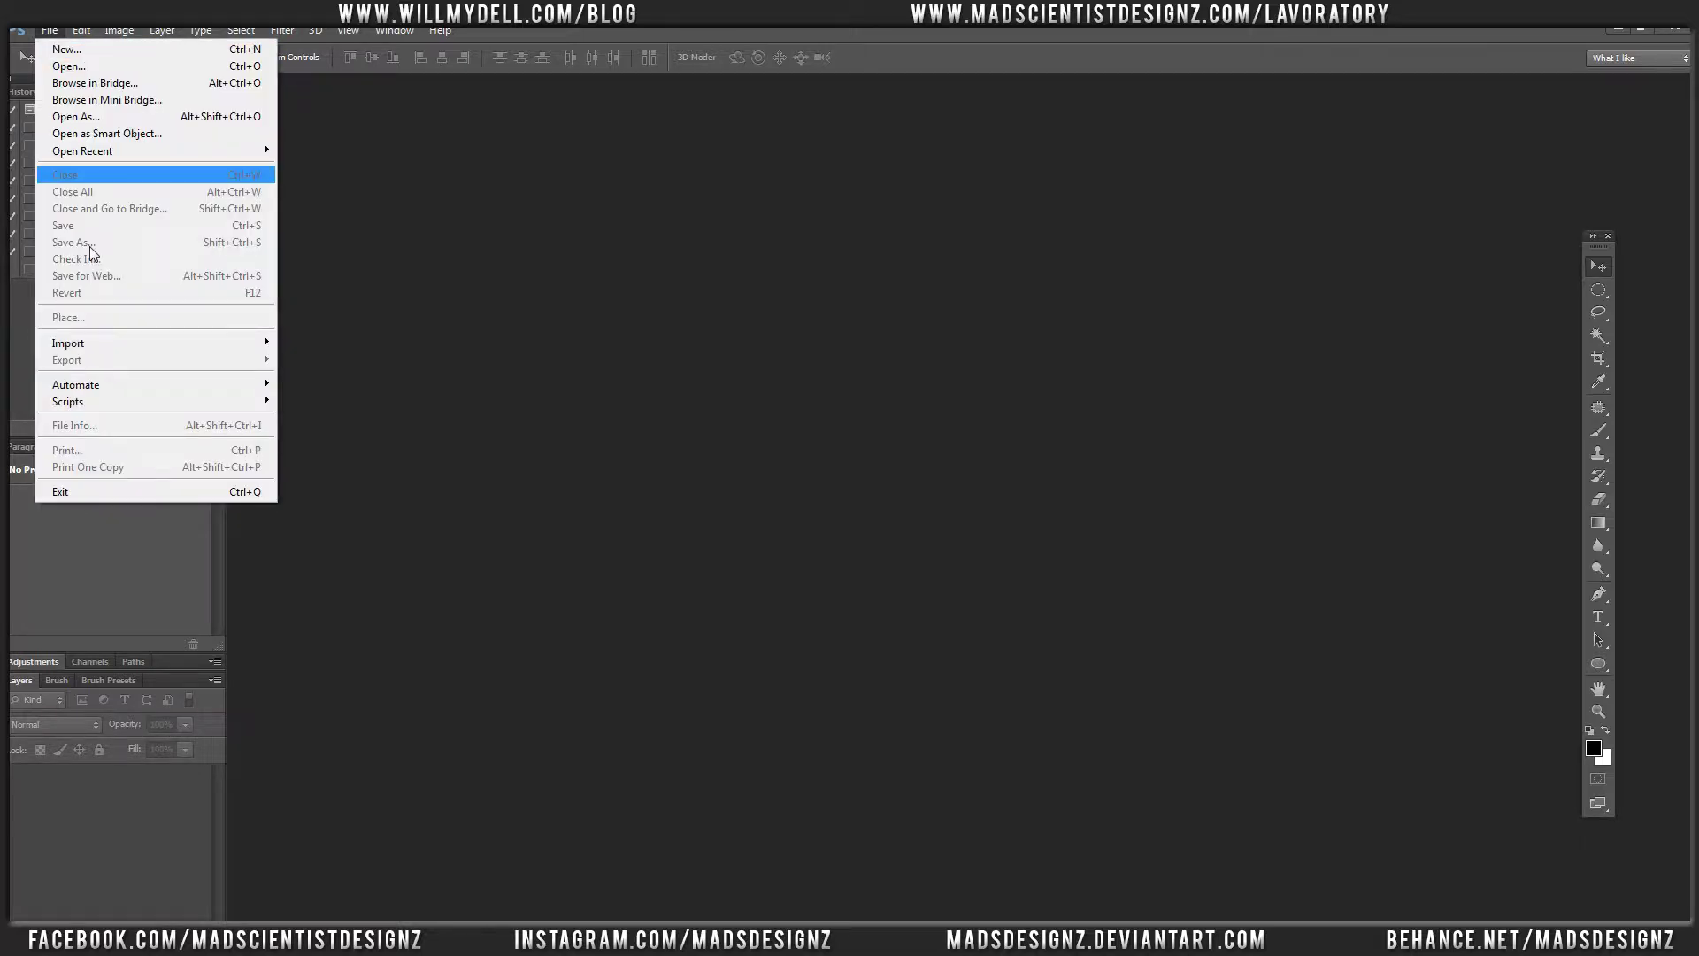
mouse_move(187, 388)
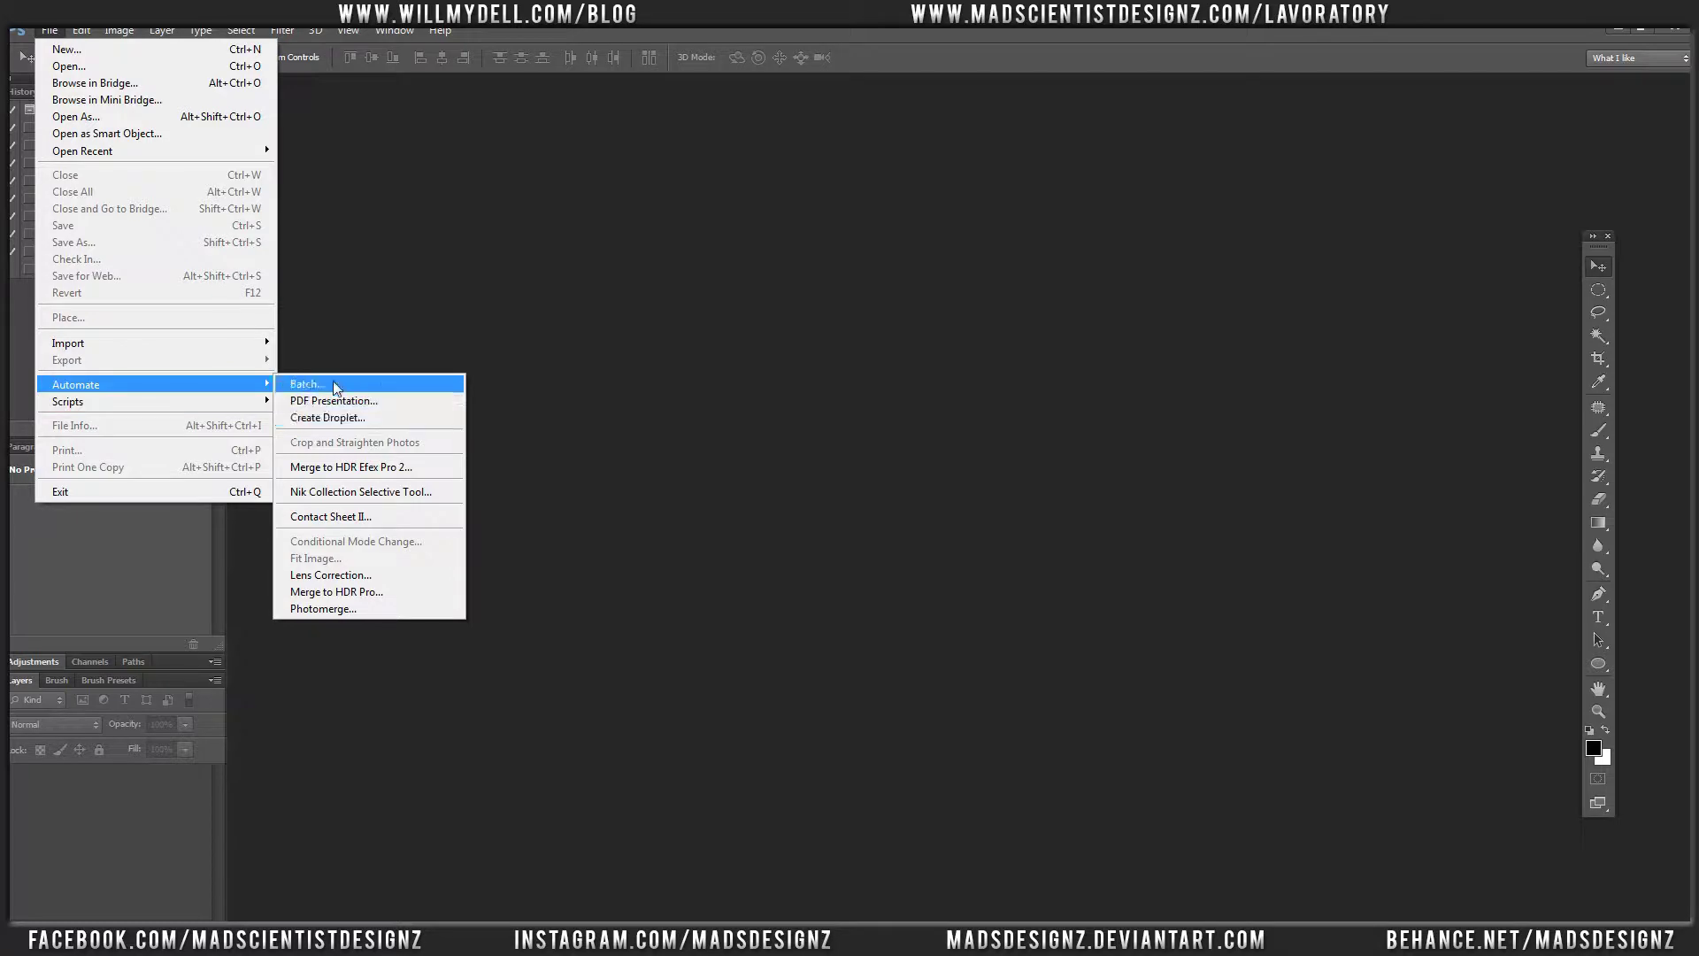
left_click(501, 294)
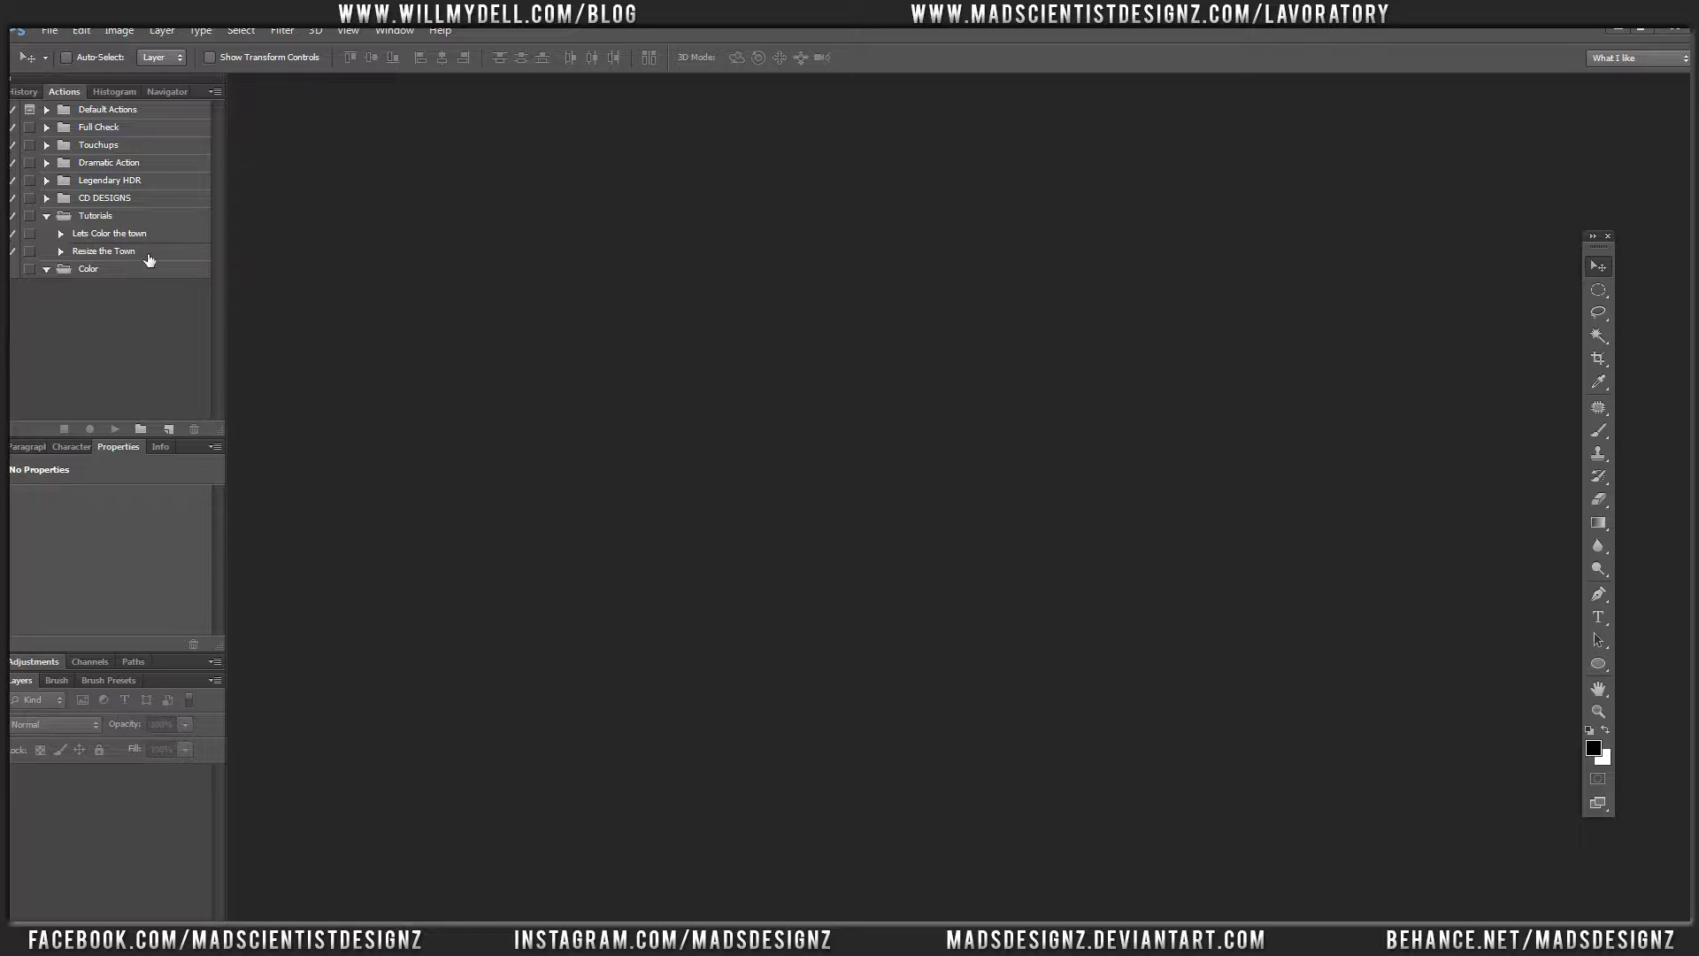
Start a Batch automation and set it to play the "Resize the Town" action from the Tutorials set
left_click(48, 31)
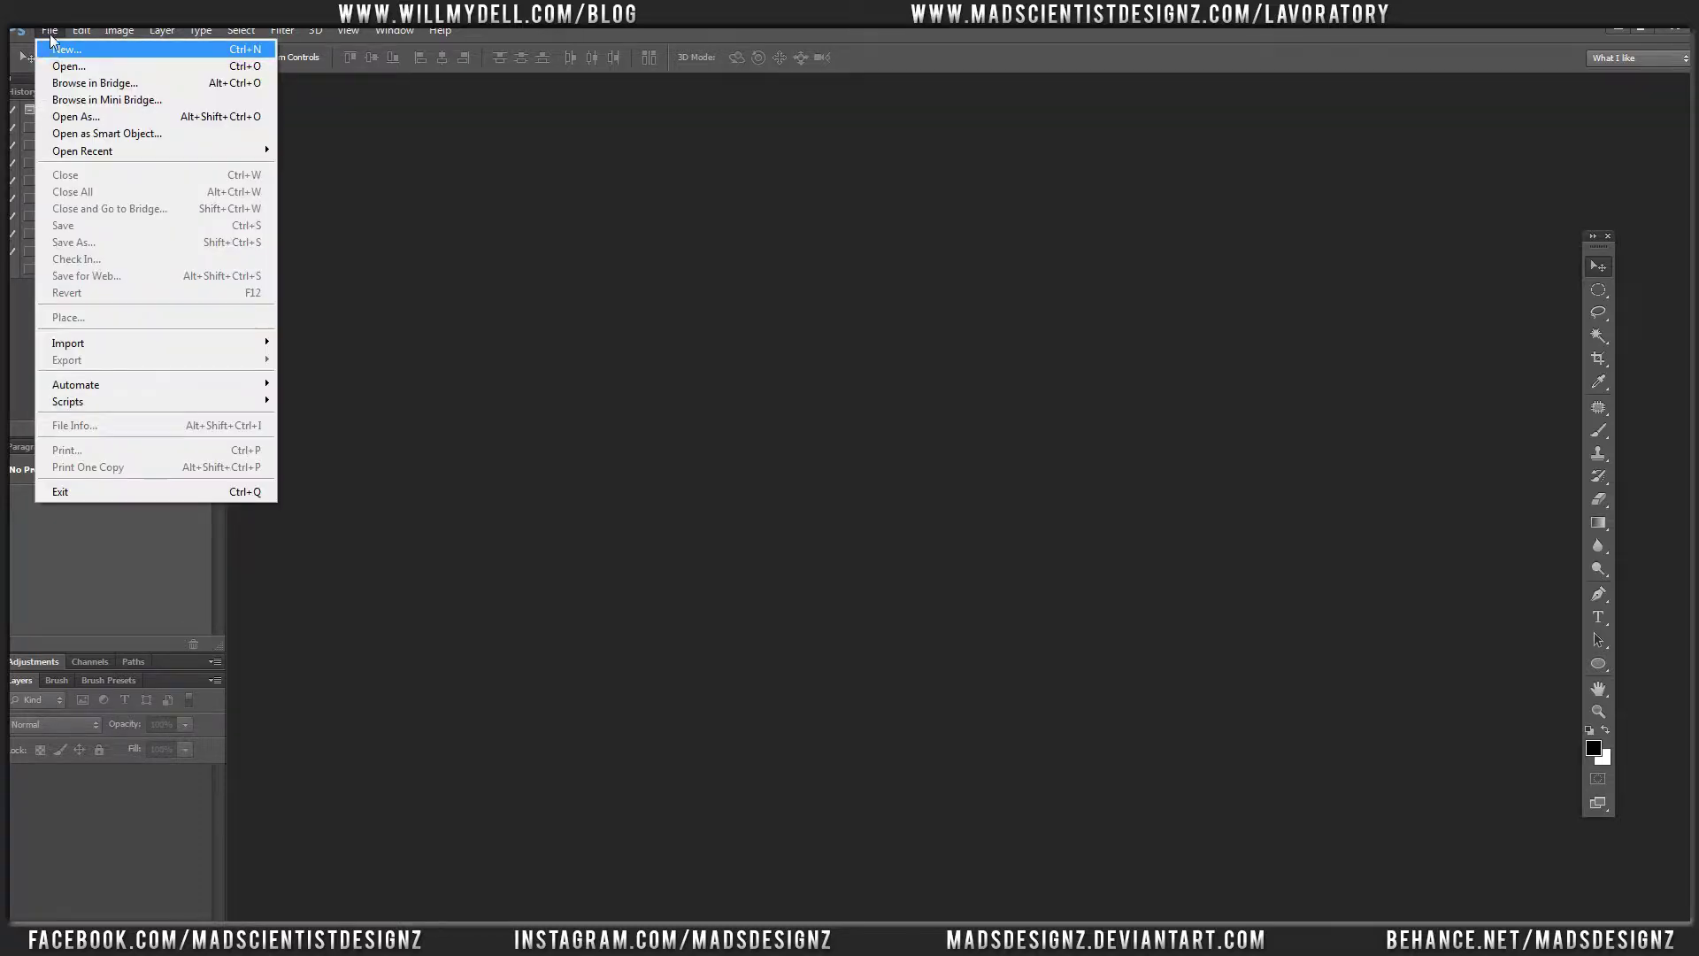
mouse_move(215, 385)
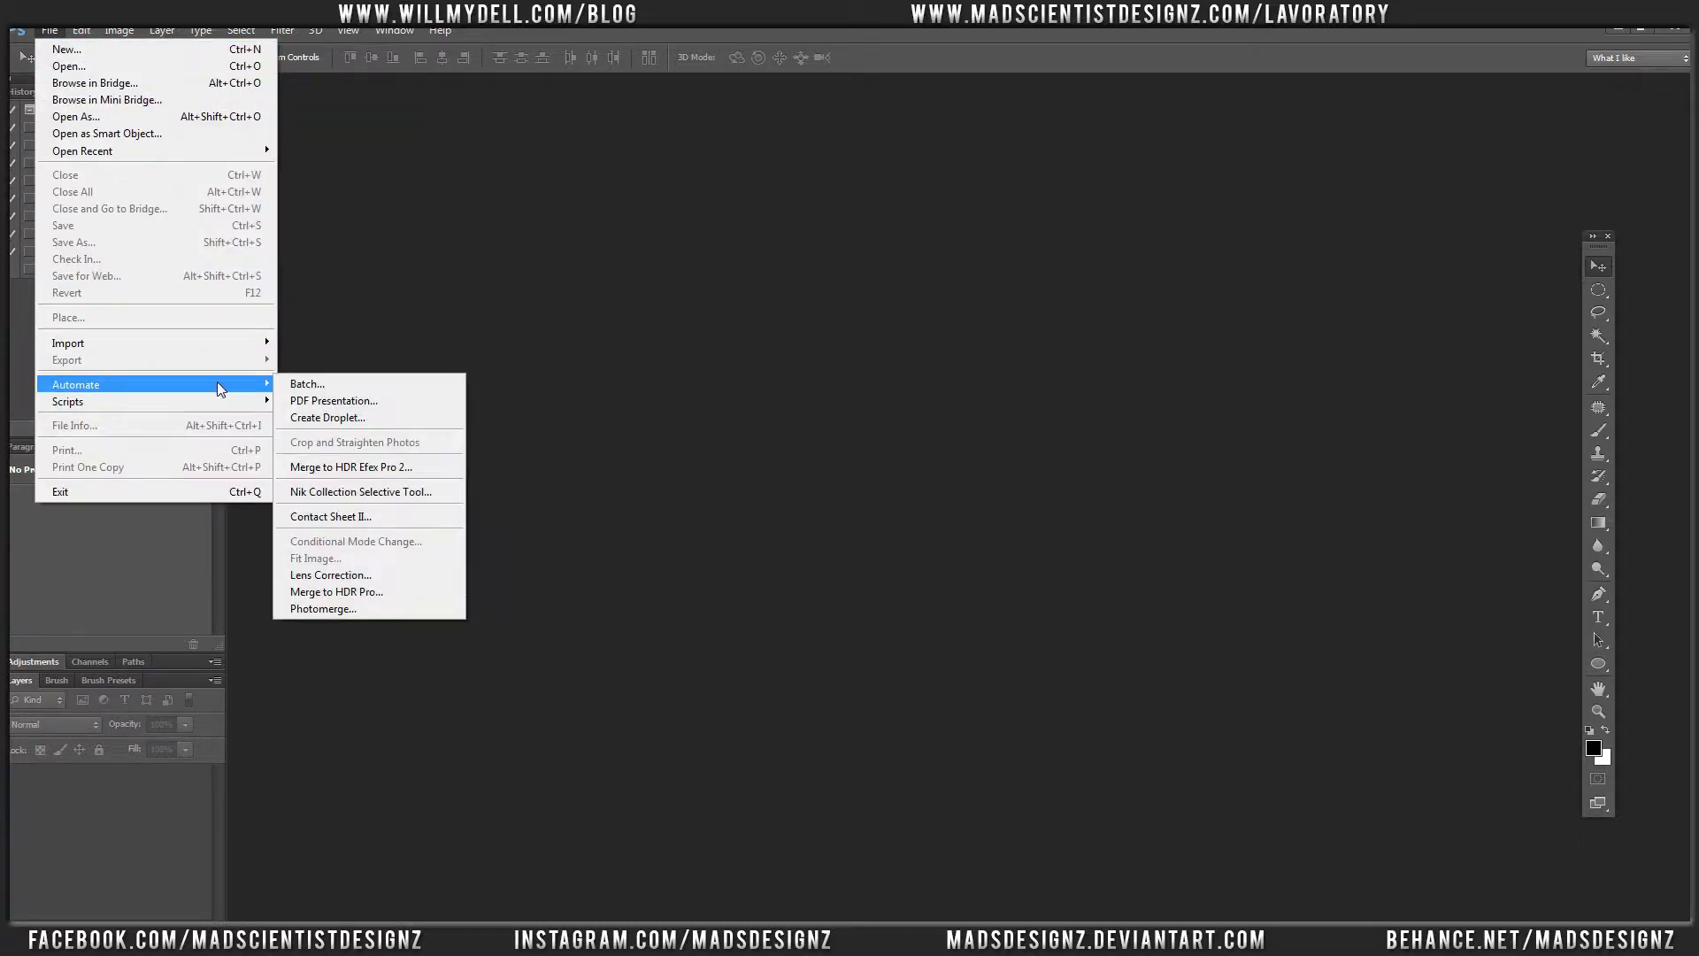
left_click(348, 385)
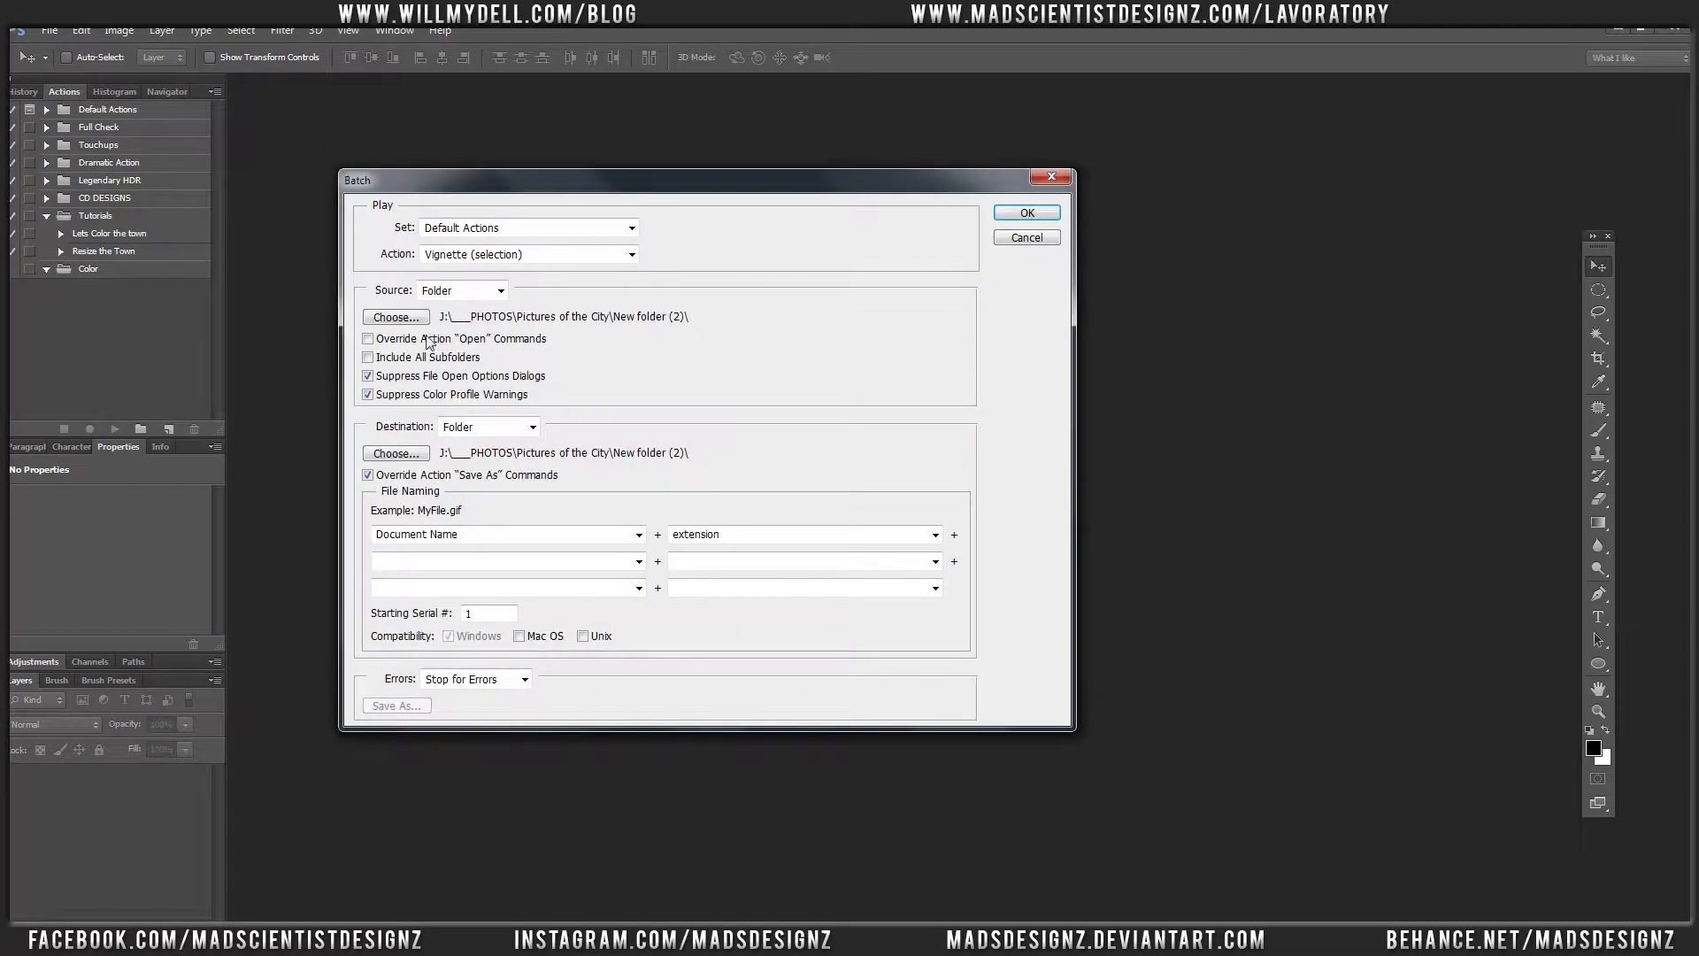
left_click(541, 254)
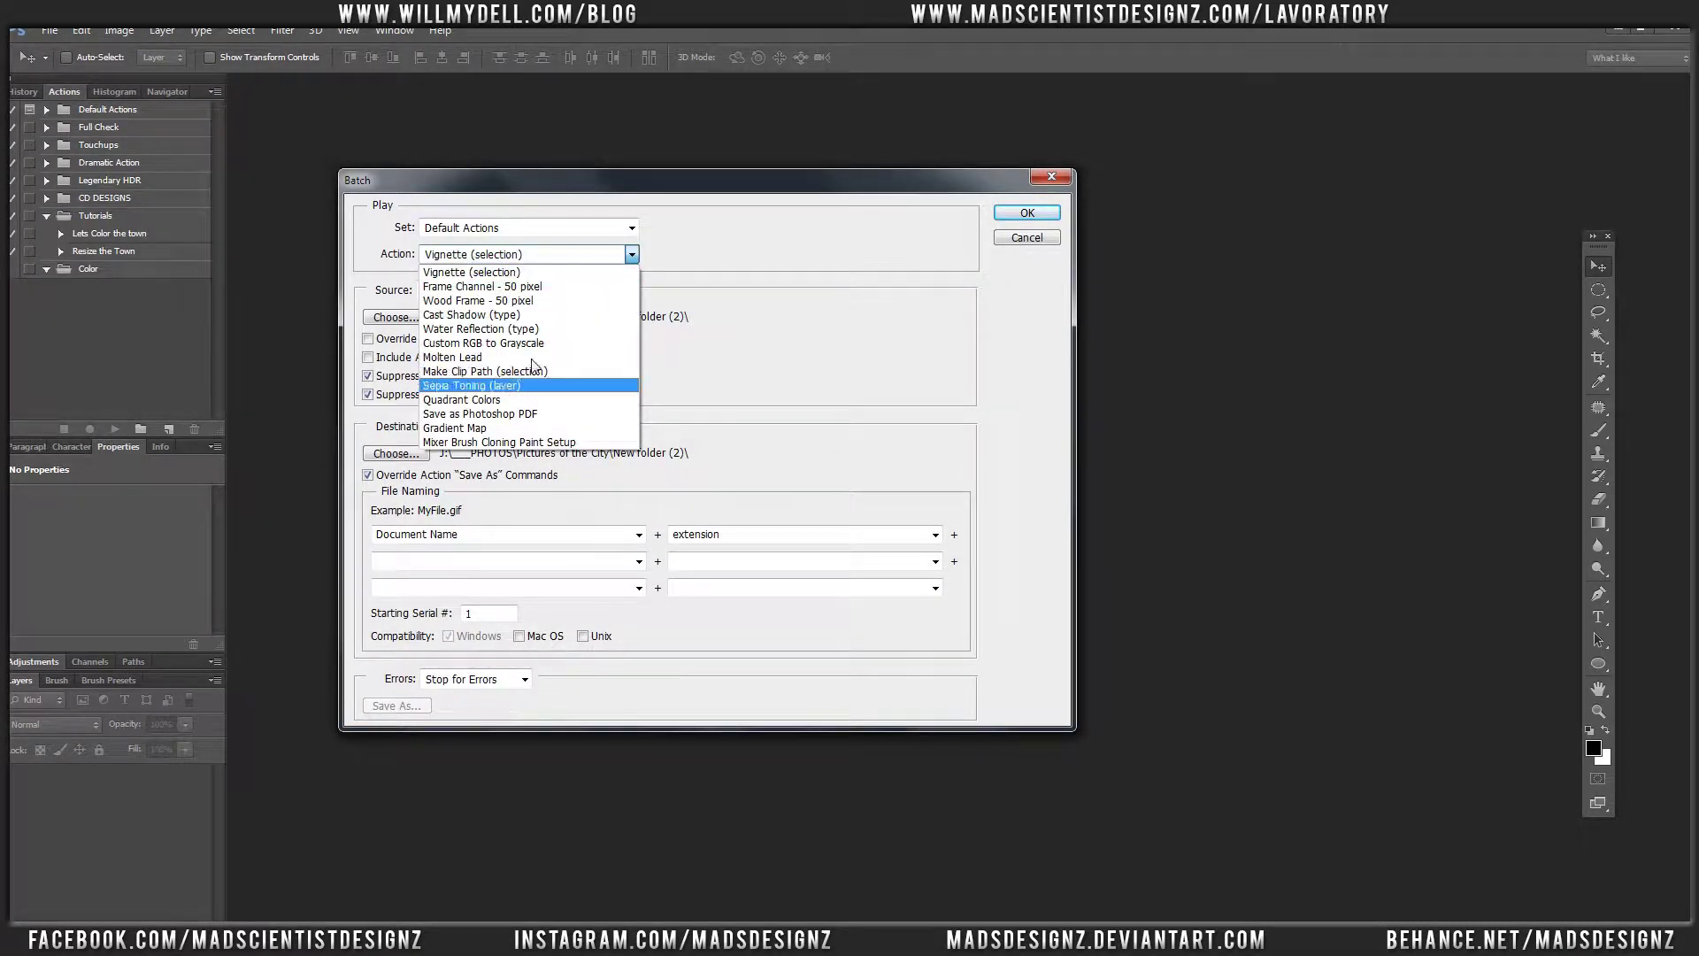
left_click(550, 227)
left_click(551, 226)
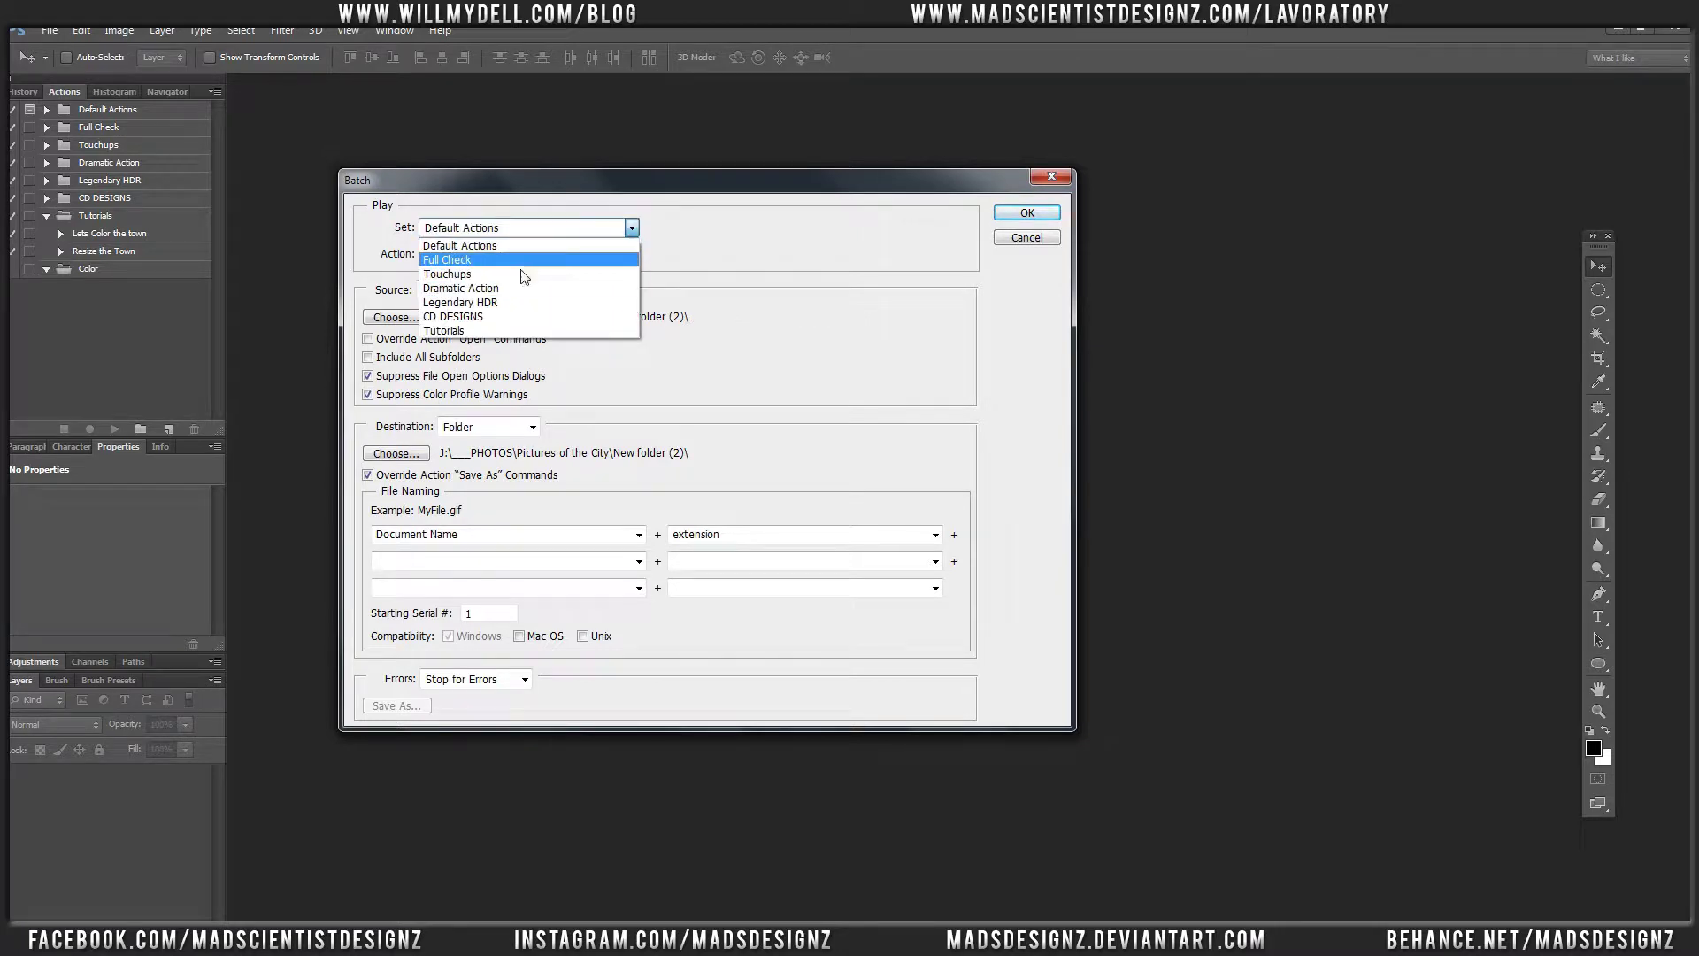
left_click(508, 331)
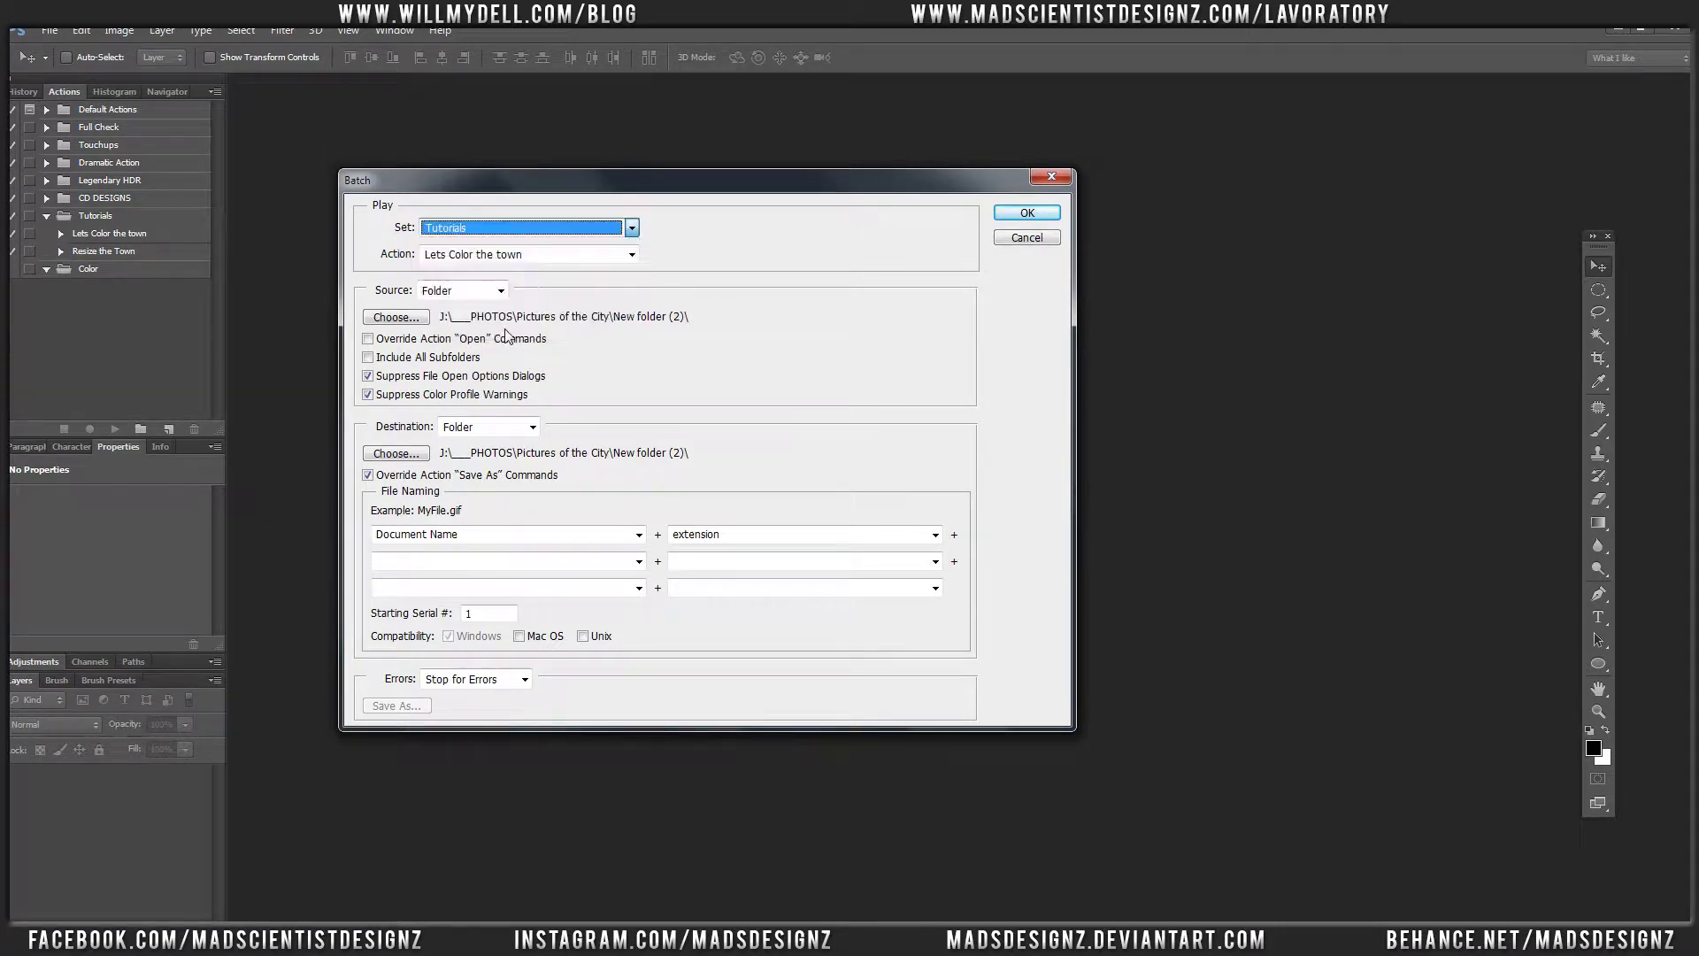
left_click(485, 256)
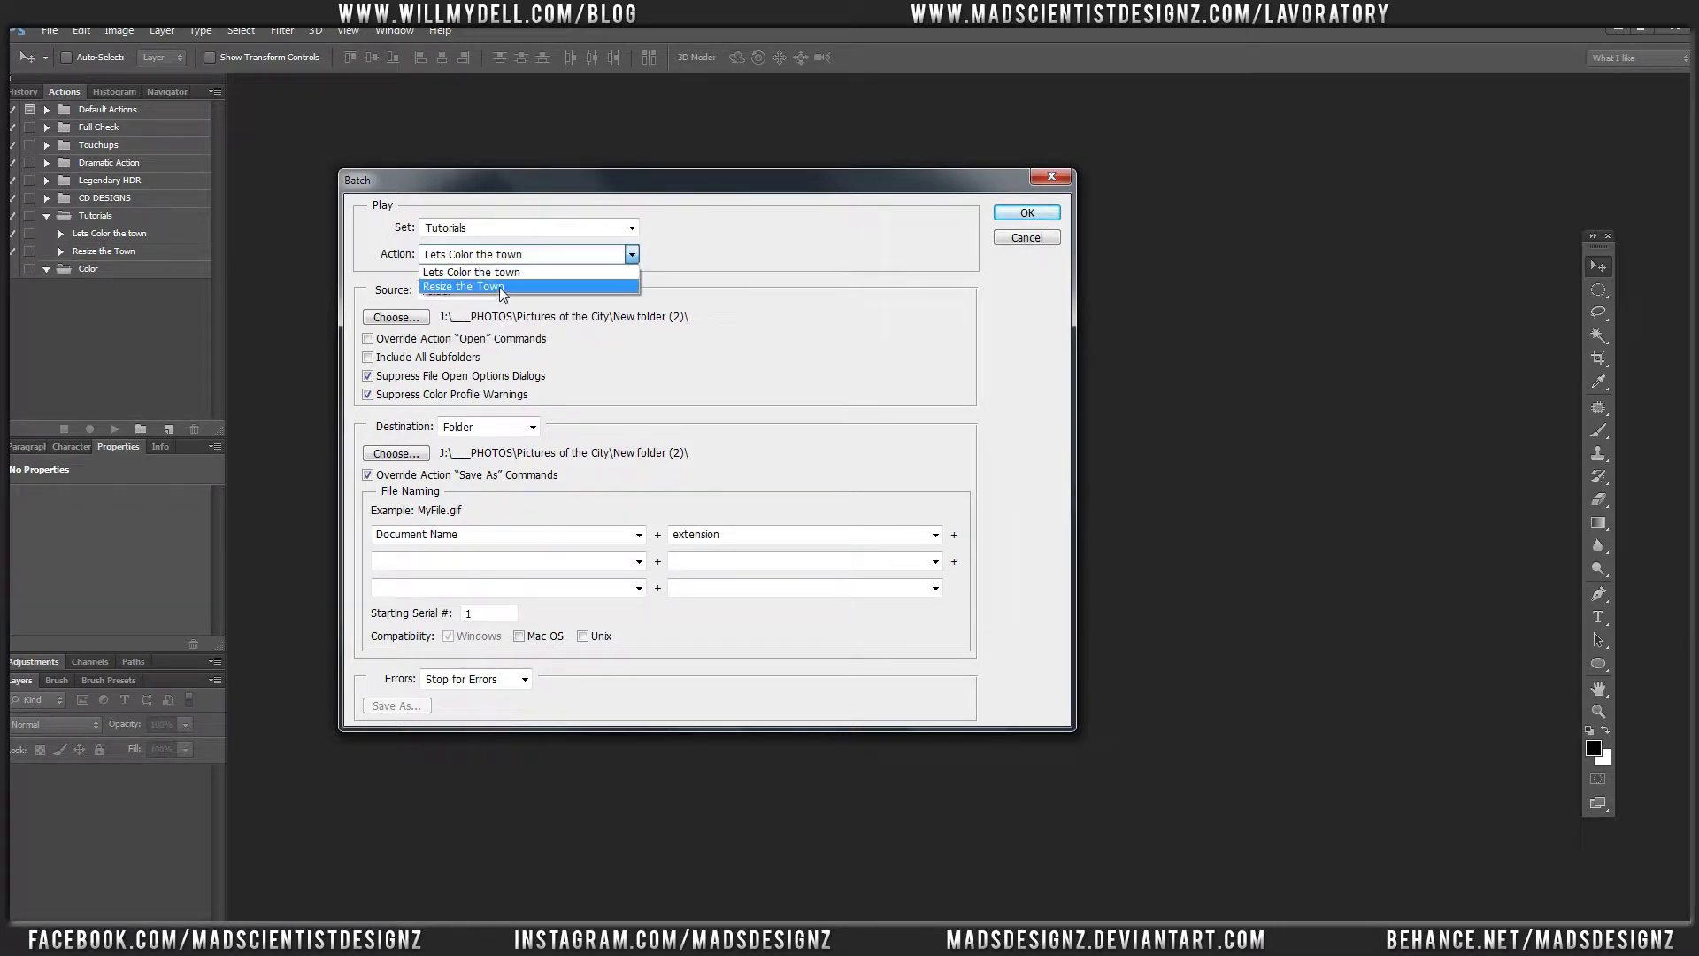
left_click(501, 288)
Choose New folder (2) inside Pictures of the City as both the batch source and the destination, and run the batch
left_click(421, 320)
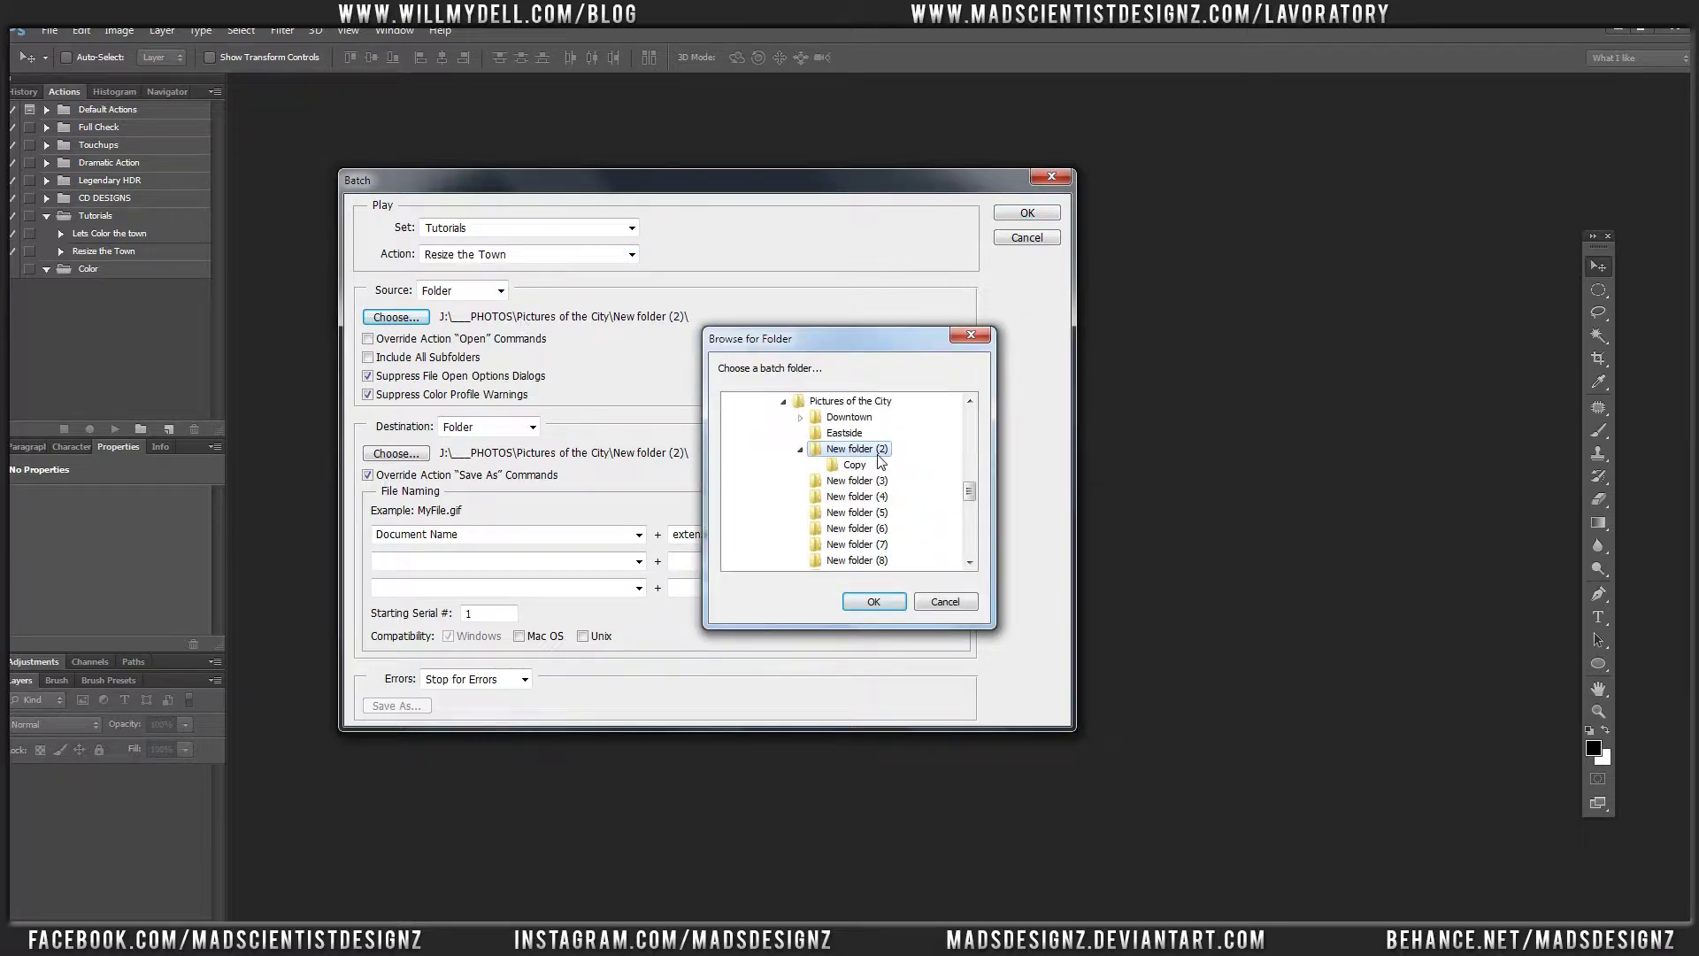
left_click(873, 601)
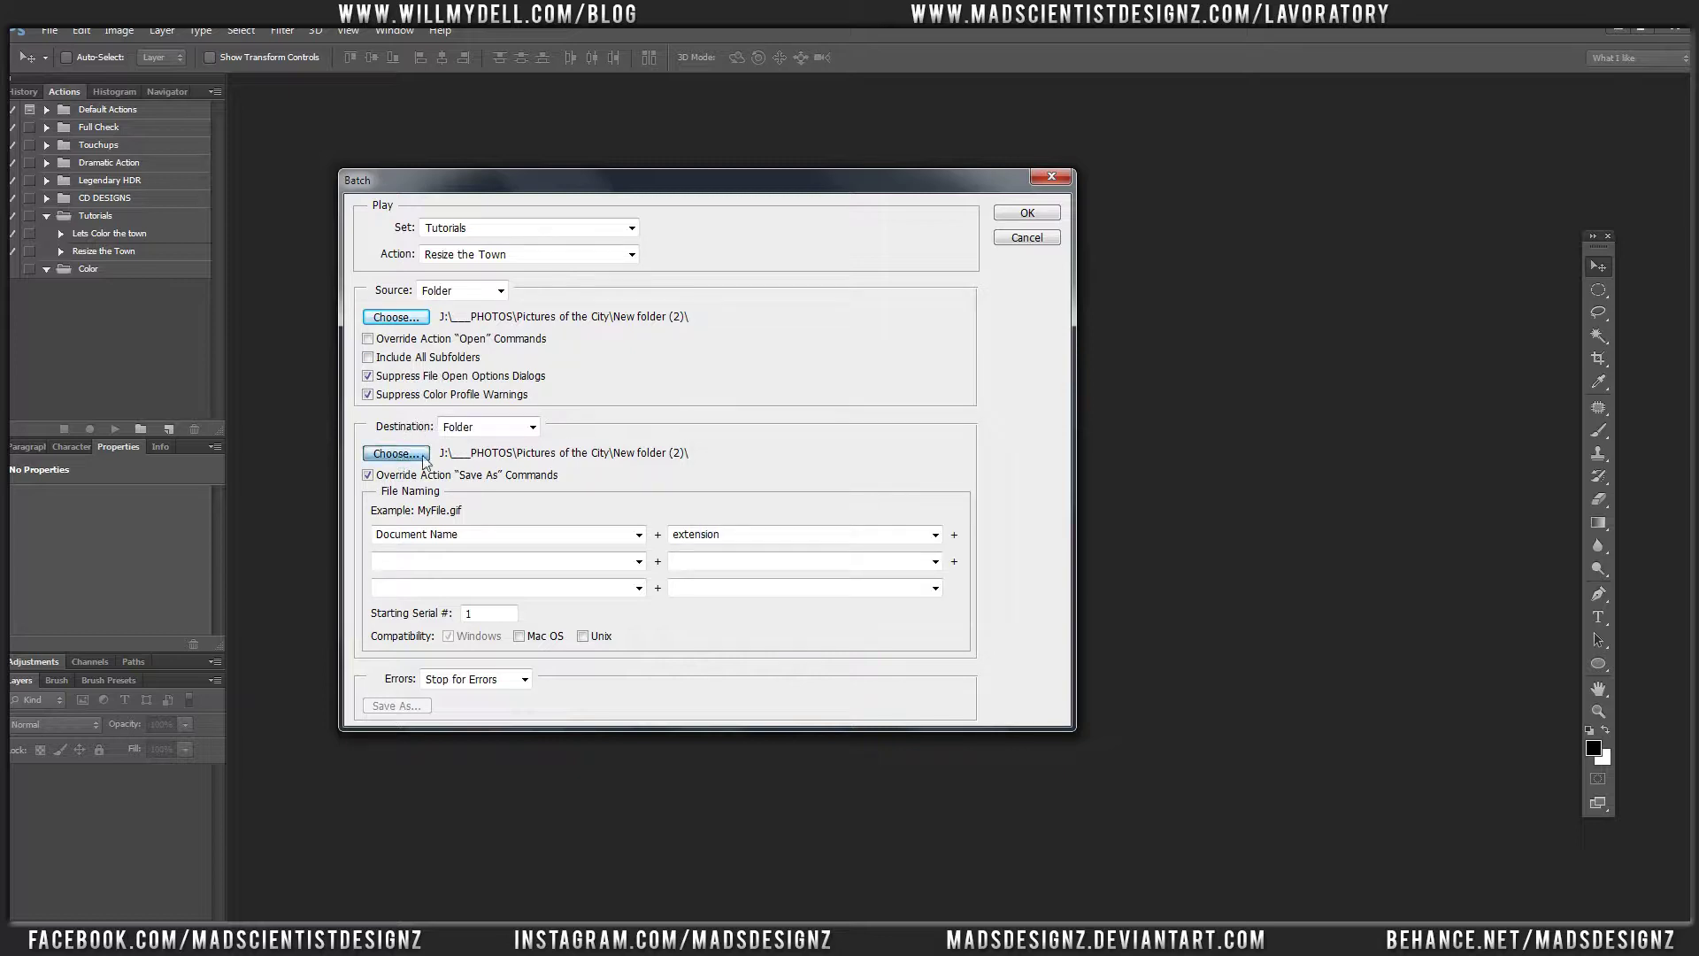
left_click(423, 459)
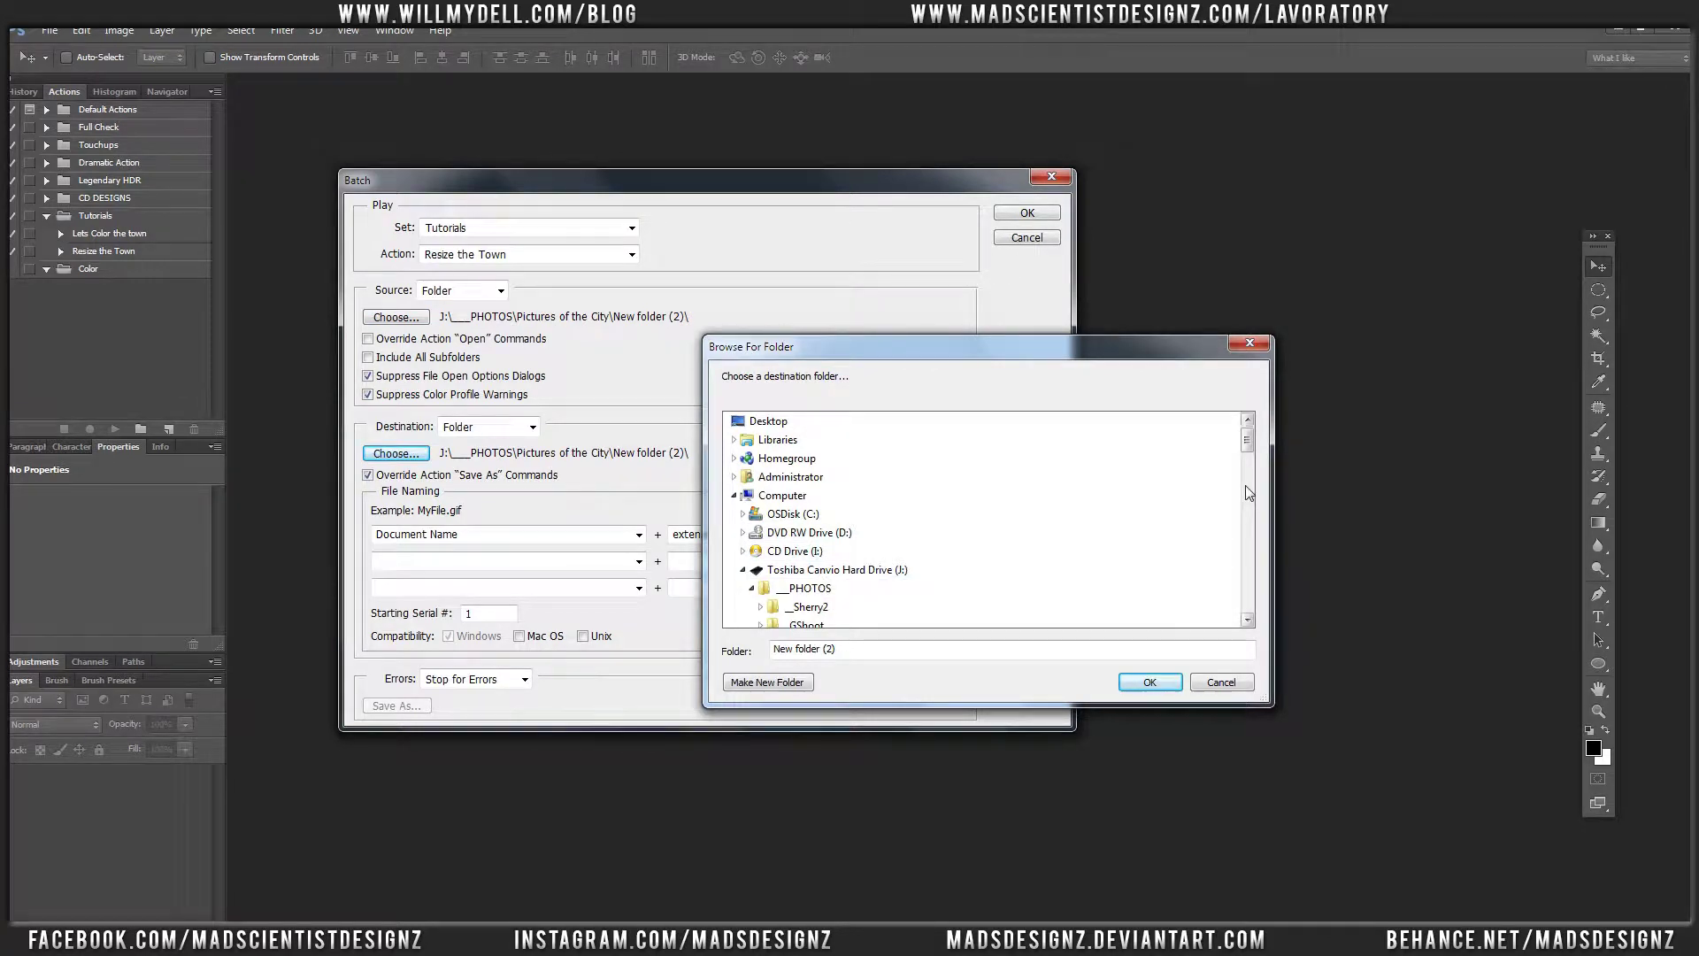
scroll(1248, 493, "down", 15)
left_click_drag(1253, 521, 1253, 523)
left_click(836, 517)
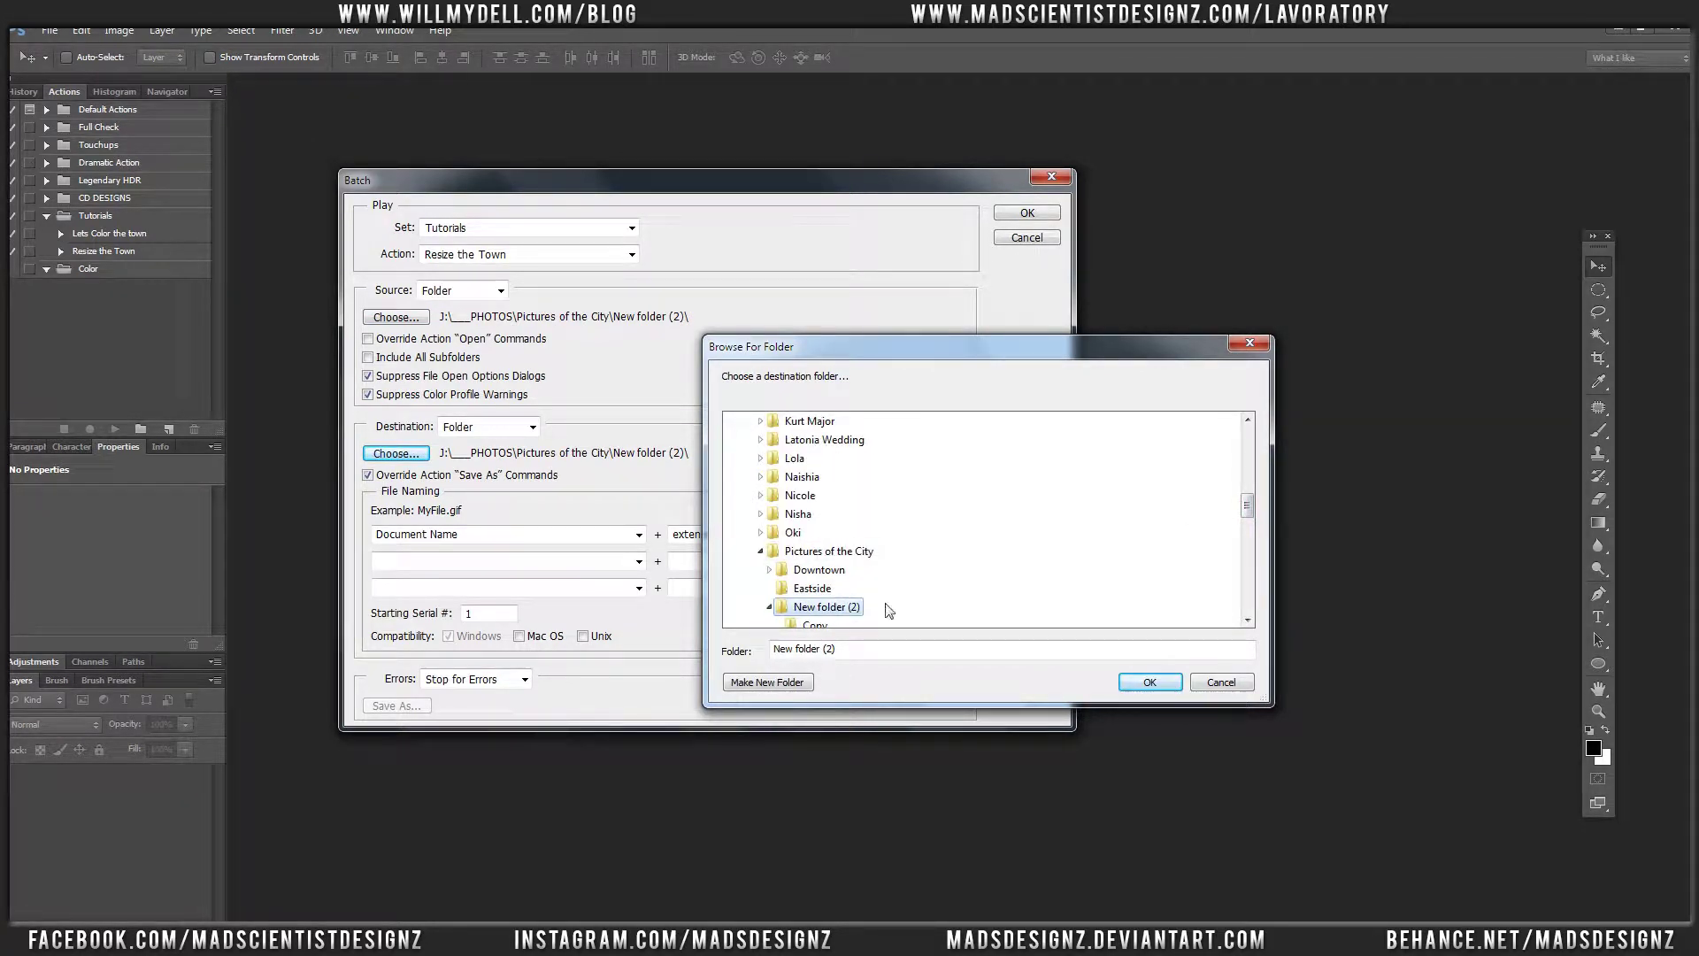
left_click(1152, 682)
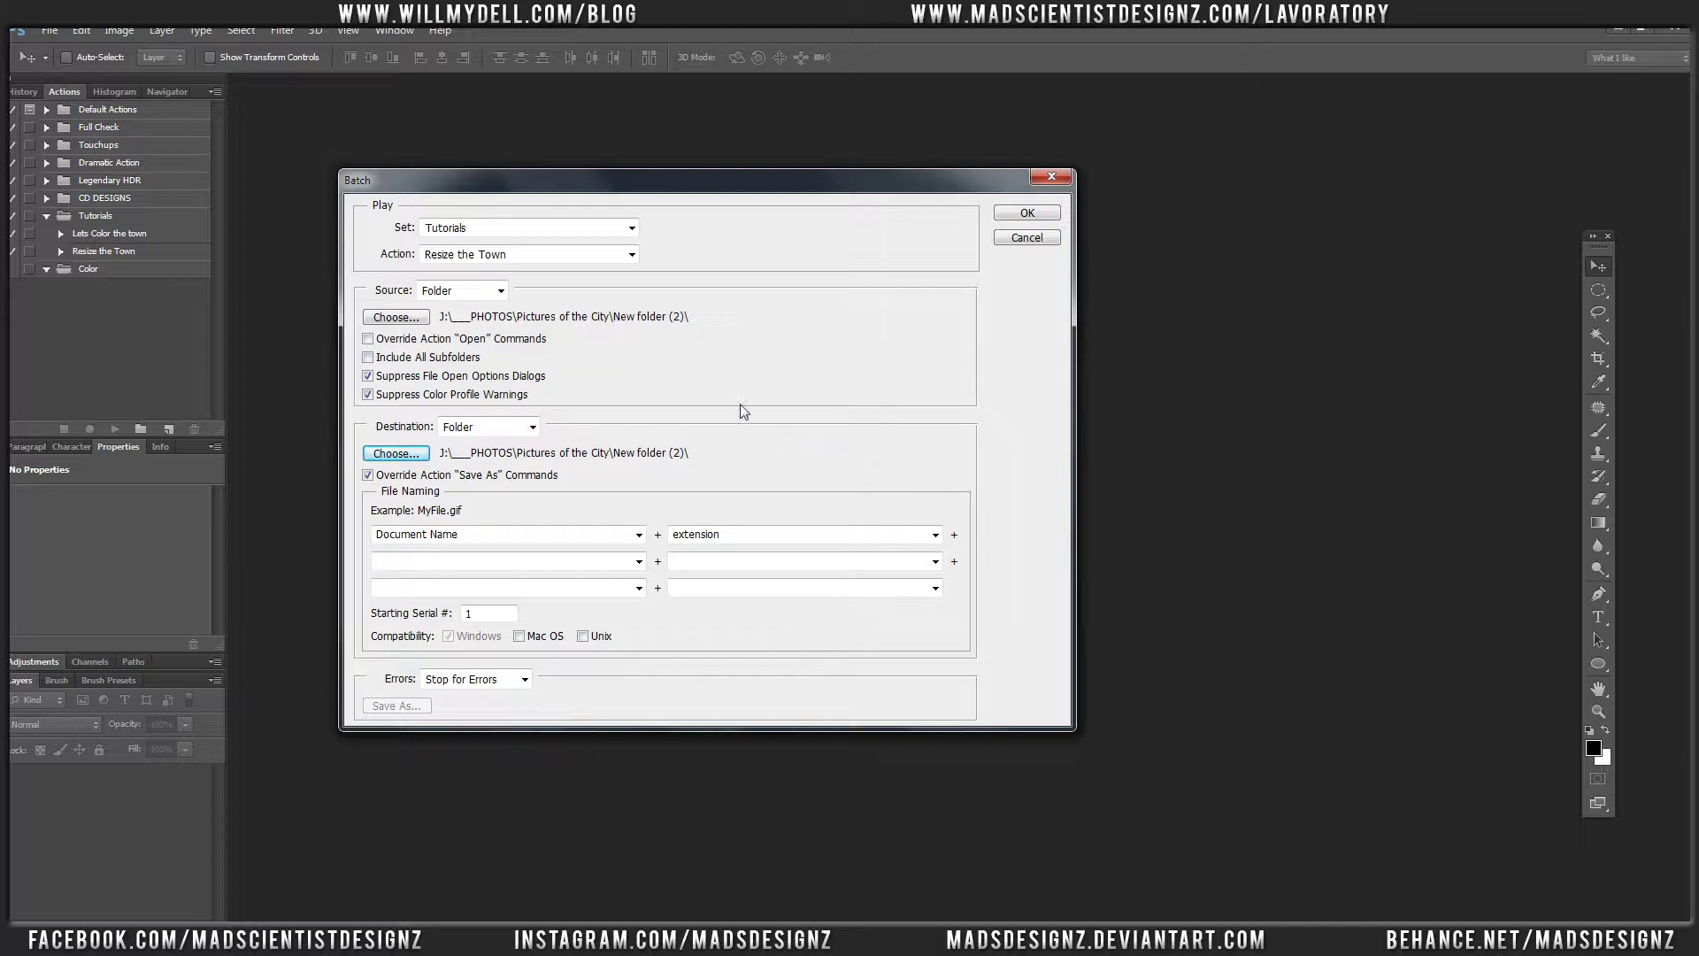
left_click(1023, 214)
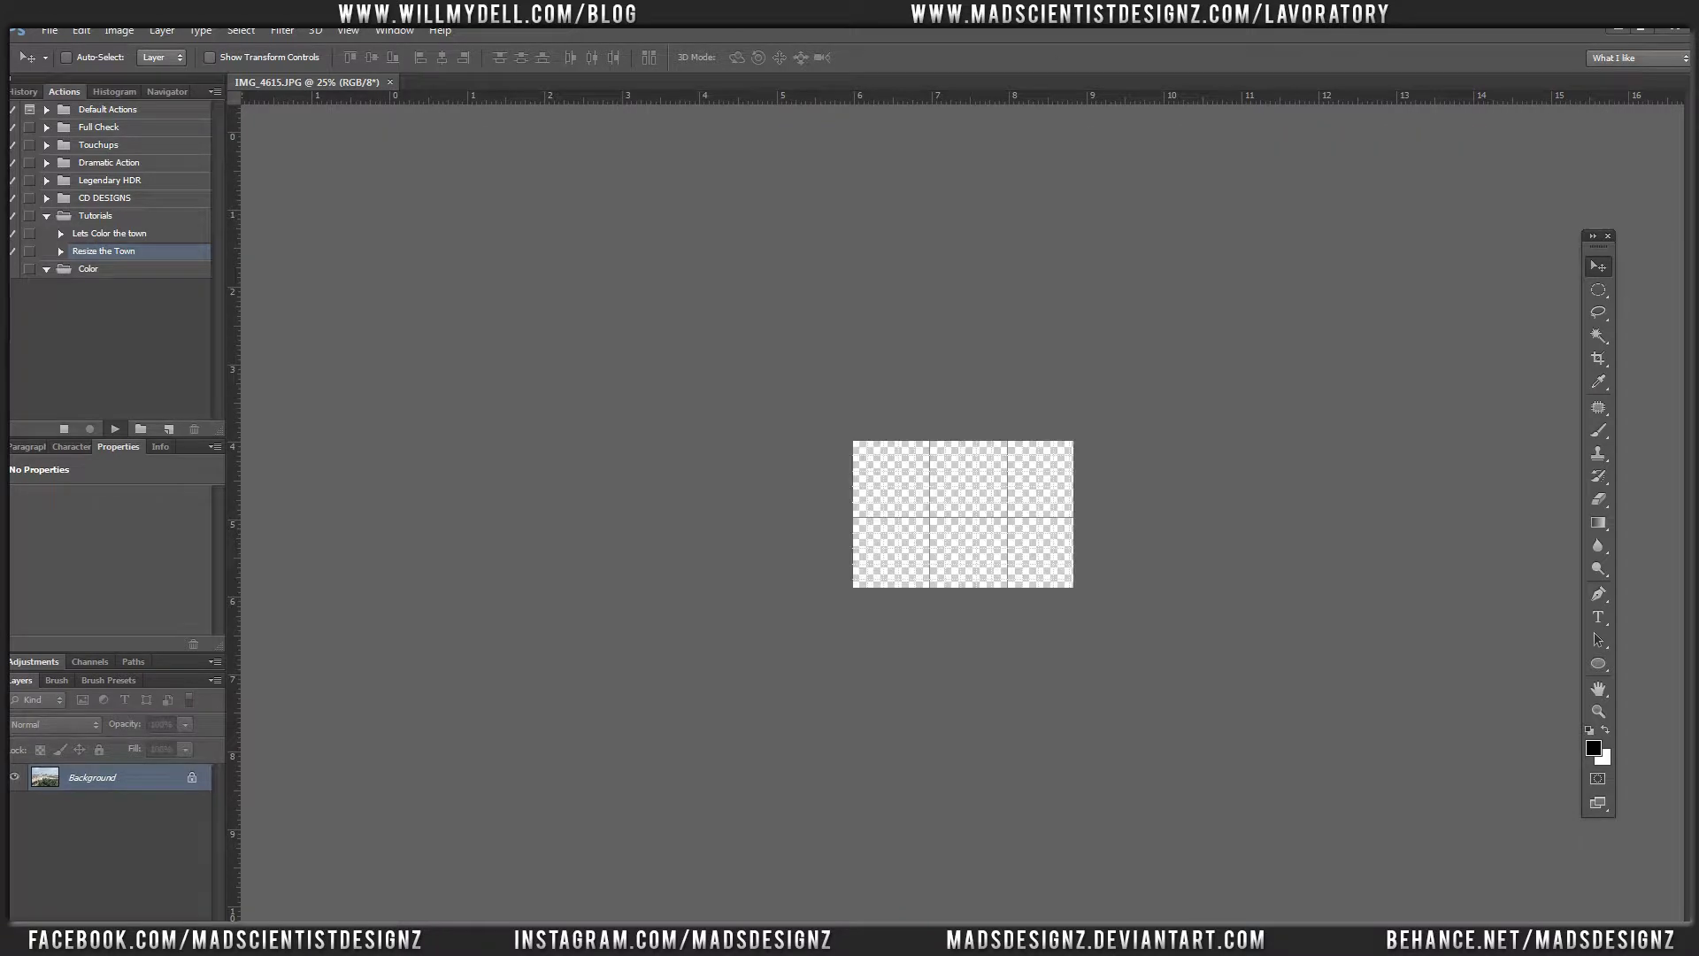
Switch to the New folder (2) window in Windows Explorer, check the dimensions of IMG_4613 through IMG_4617 during the batch, and minimize it
left_click(323, 881)
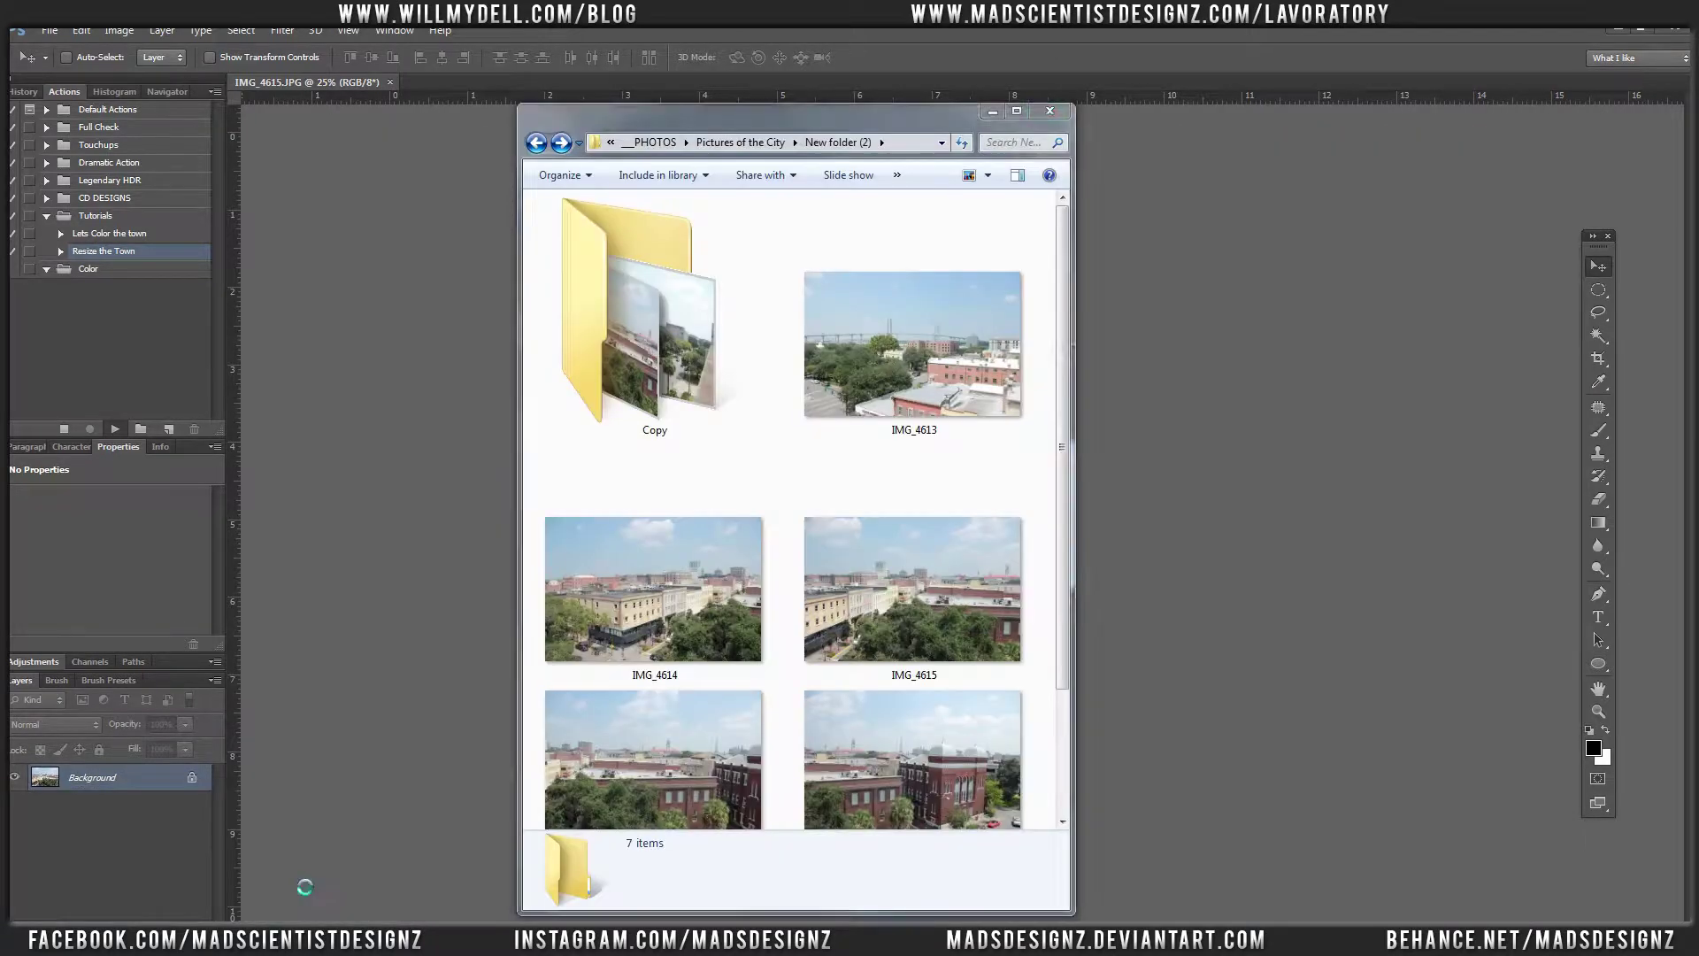
left_click(925, 423)
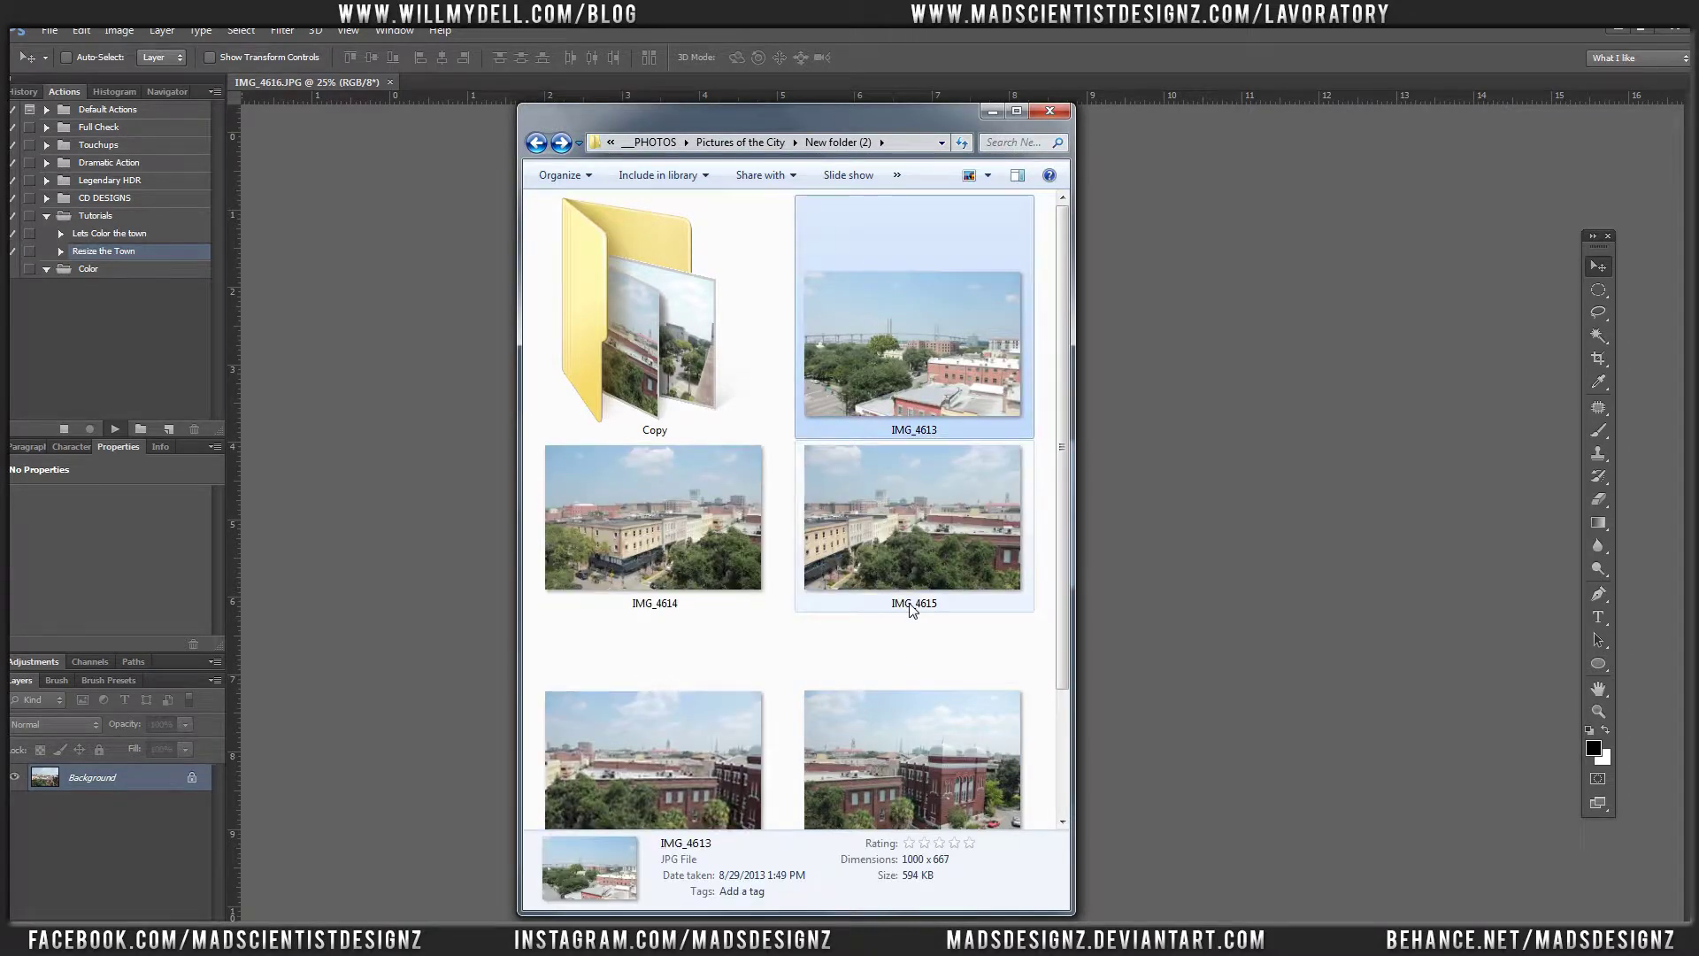
left_click(699, 552)
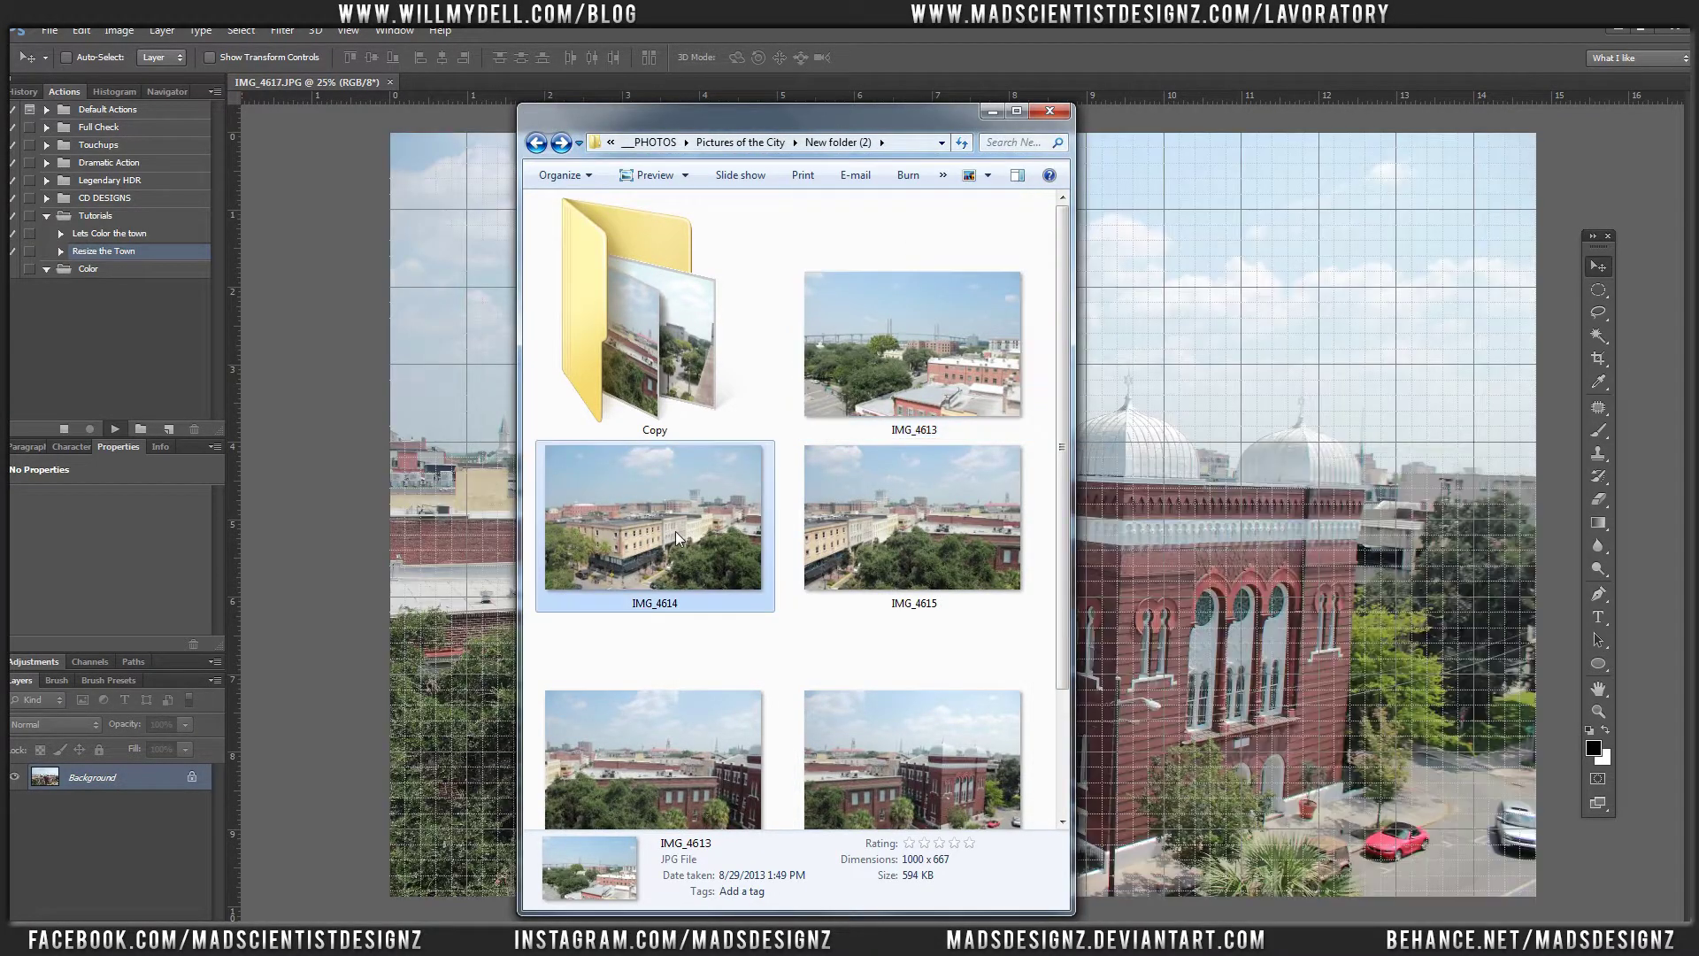
left_click(871, 555)
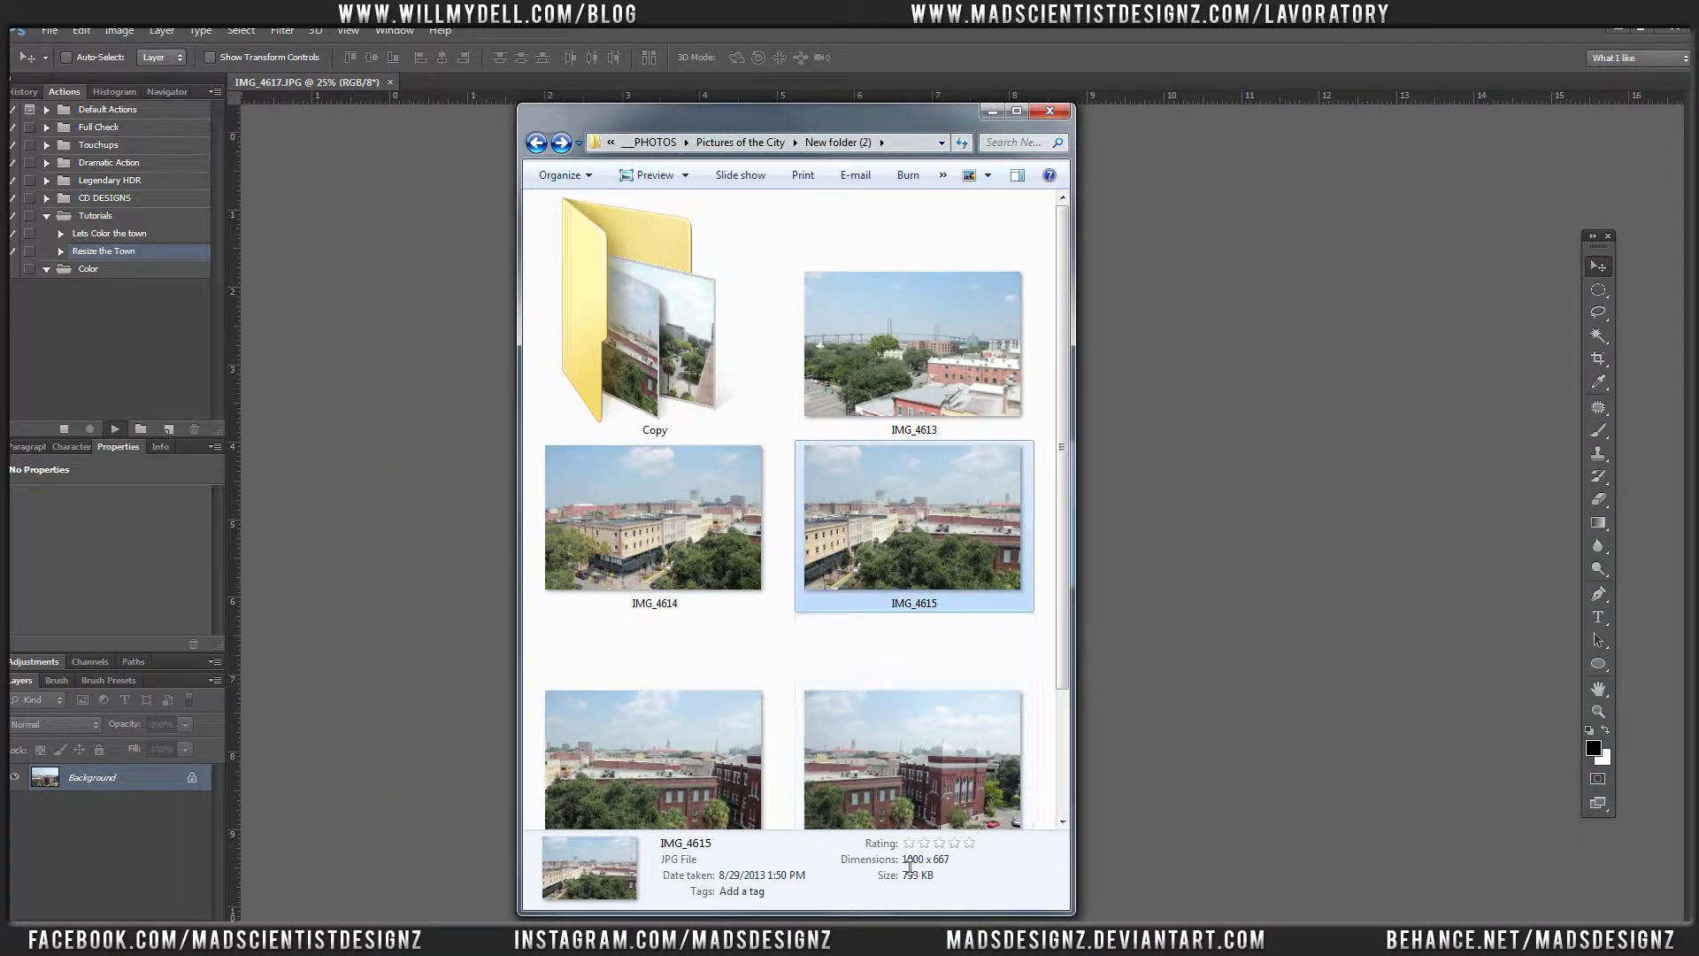
left_click(699, 747)
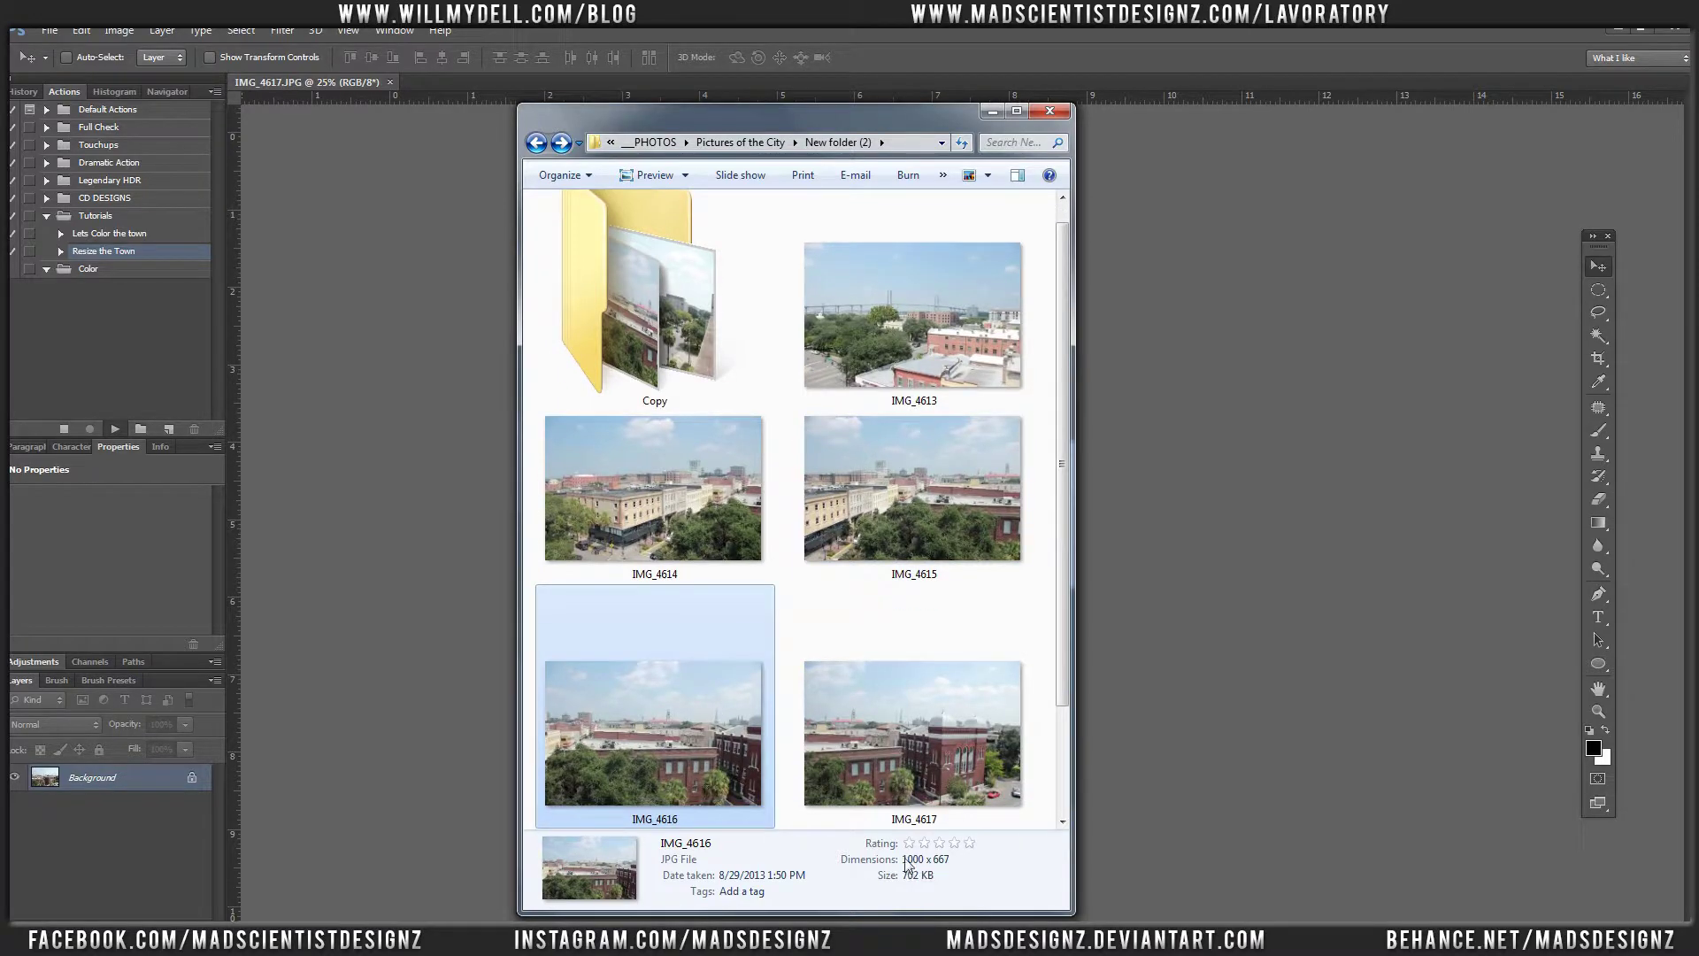
left_click(901, 744)
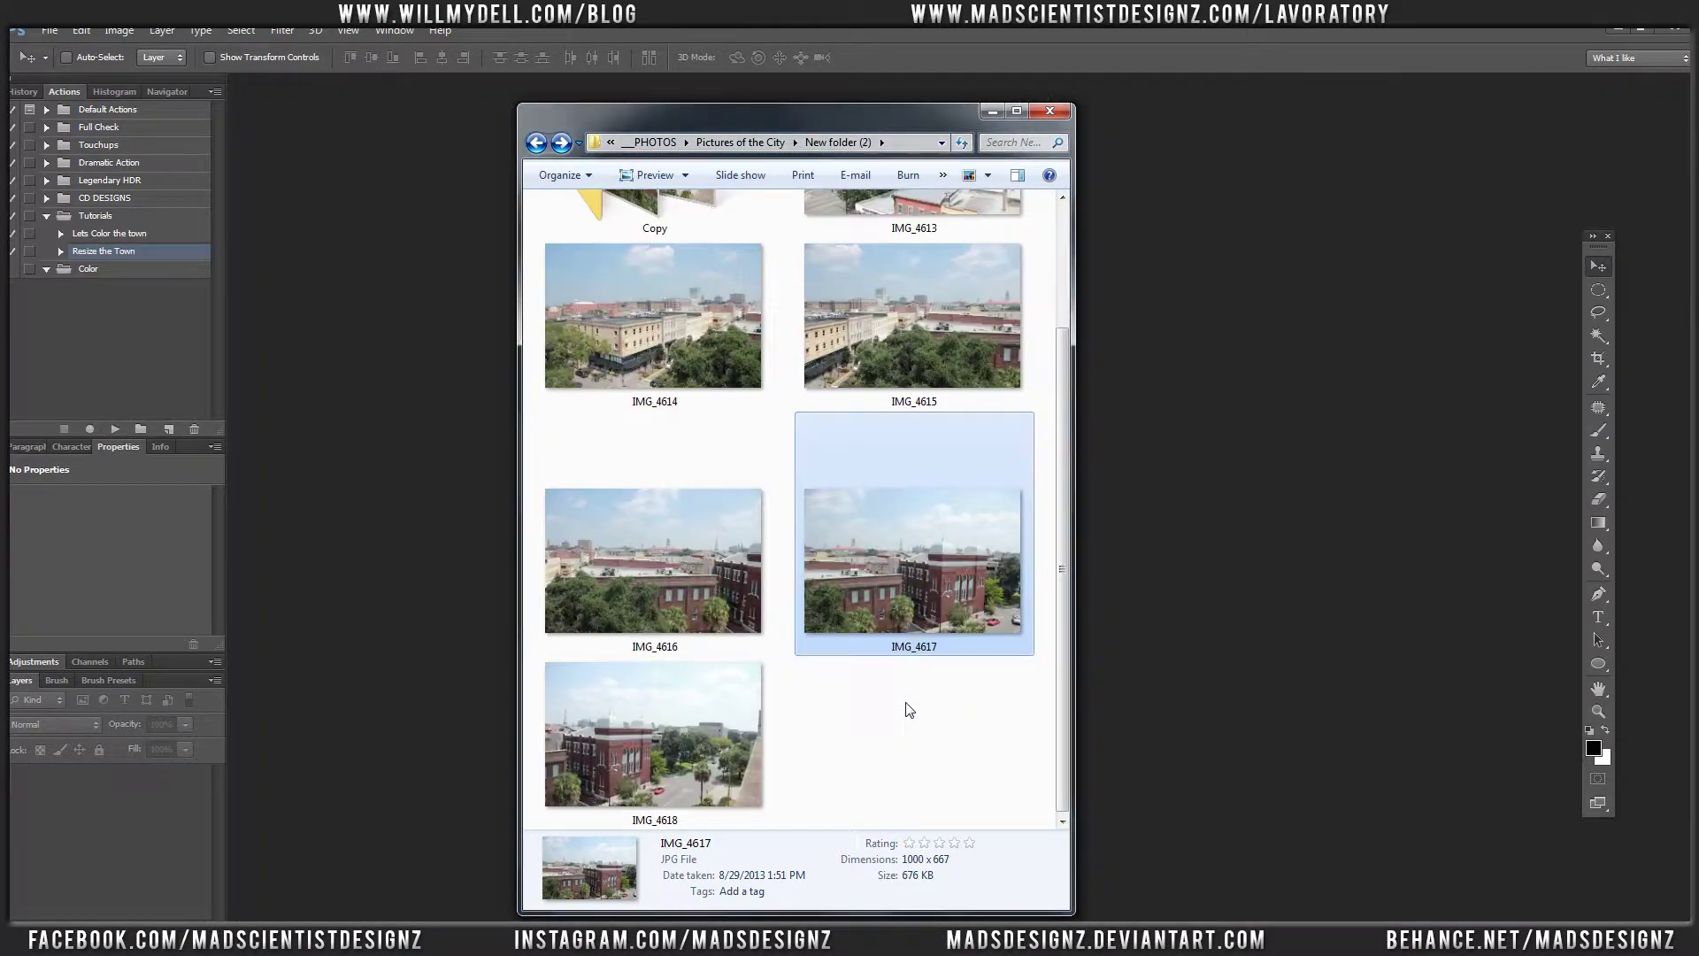
left_click(992, 112)
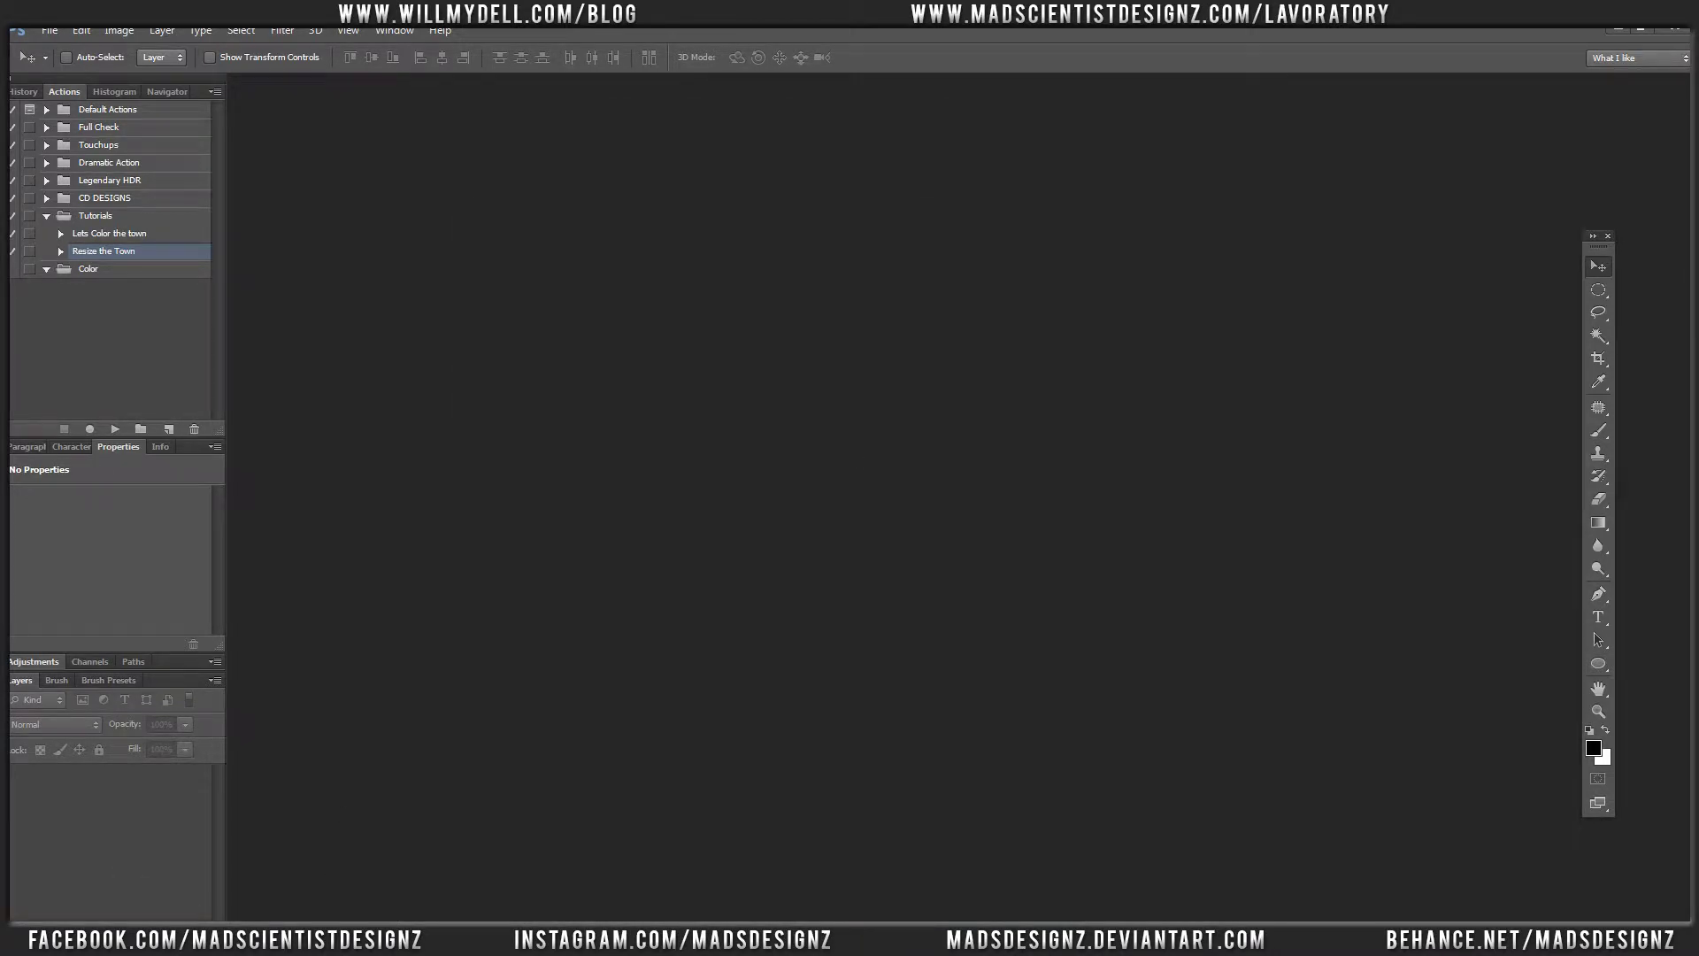
Reopen the New folder (2) window and recheck the dimensions of the batch-resized photos, including IMG_4618
mouse_move(316, 864)
left_click(383, 837)
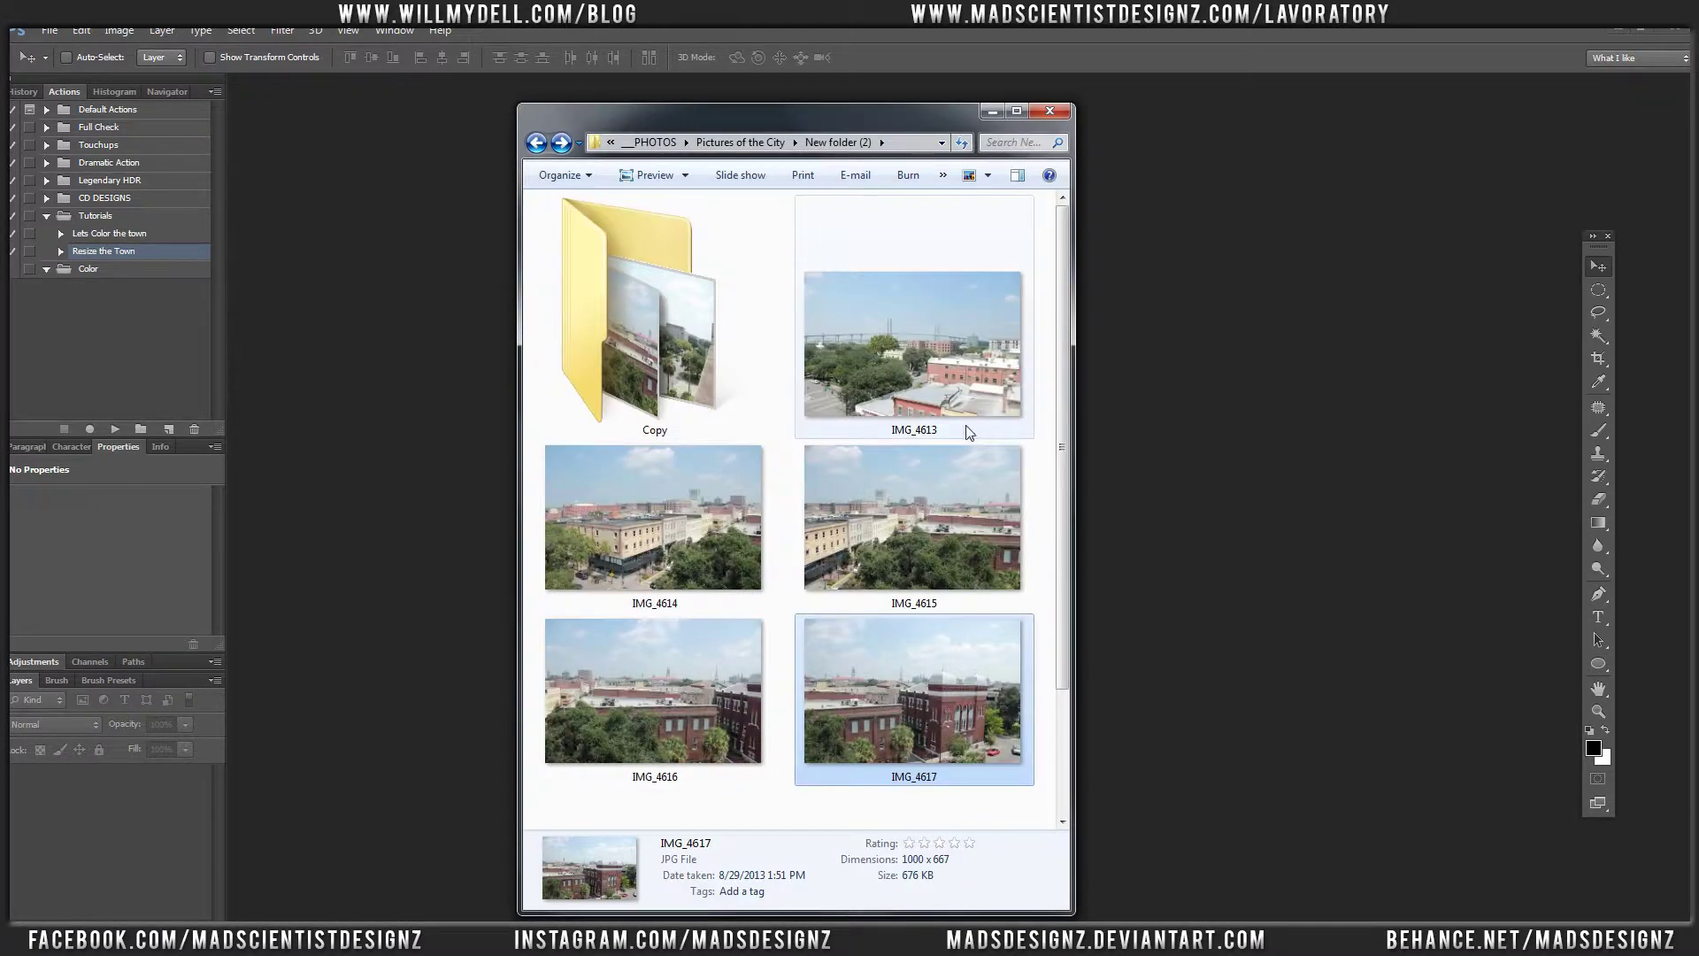
left_click(911, 524)
left_click(708, 549)
left_click(872, 685)
left_click(727, 699)
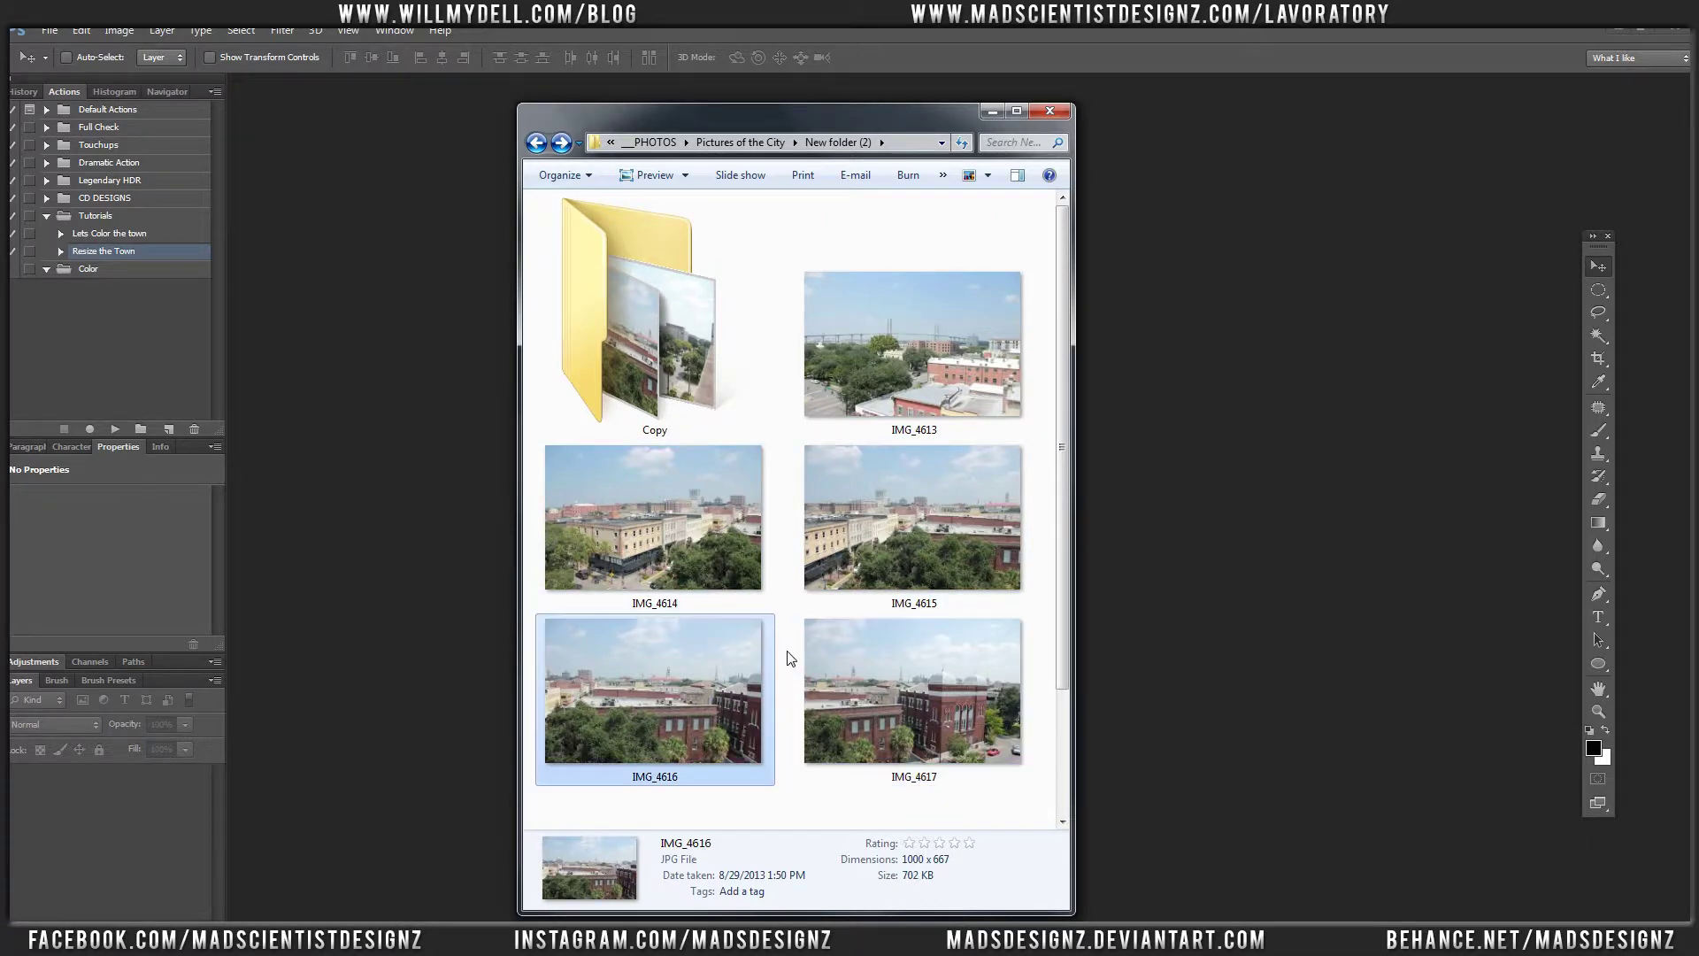
scroll(752, 663, "down", 3)
left_click(686, 680)
scroll(735, 625, "up", 3)
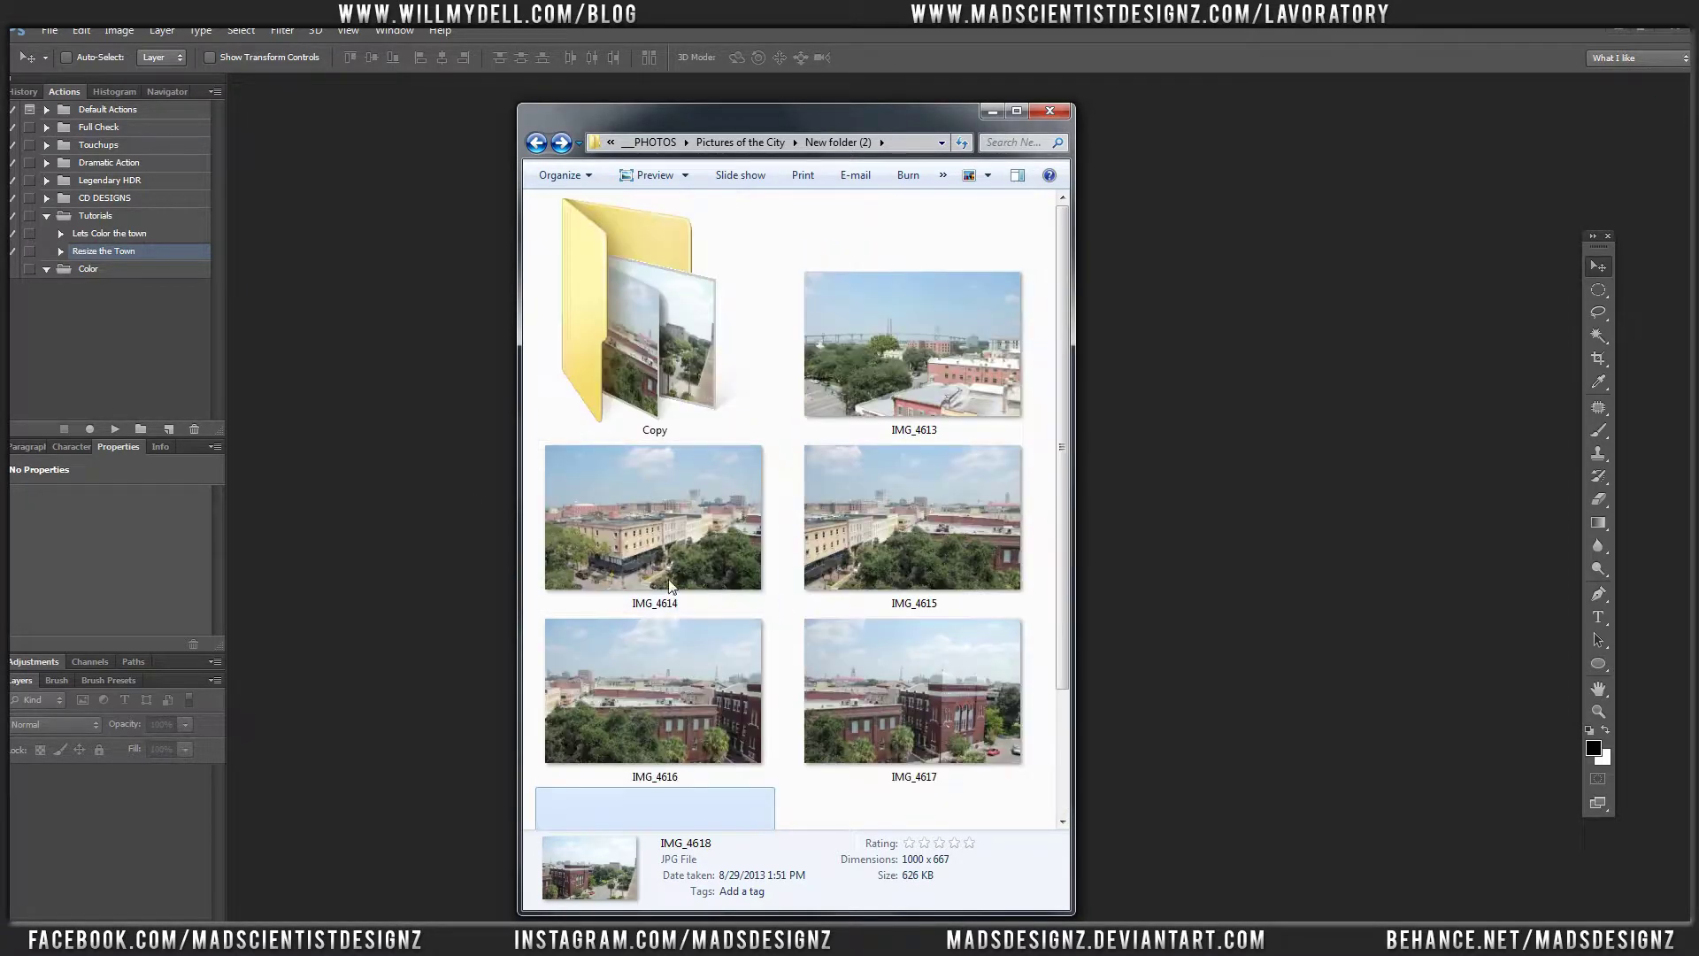
Return to Photoshop and start a Batch automation that plays the "Lets Color the town" action from the Tutorials set
left_click(342, 434)
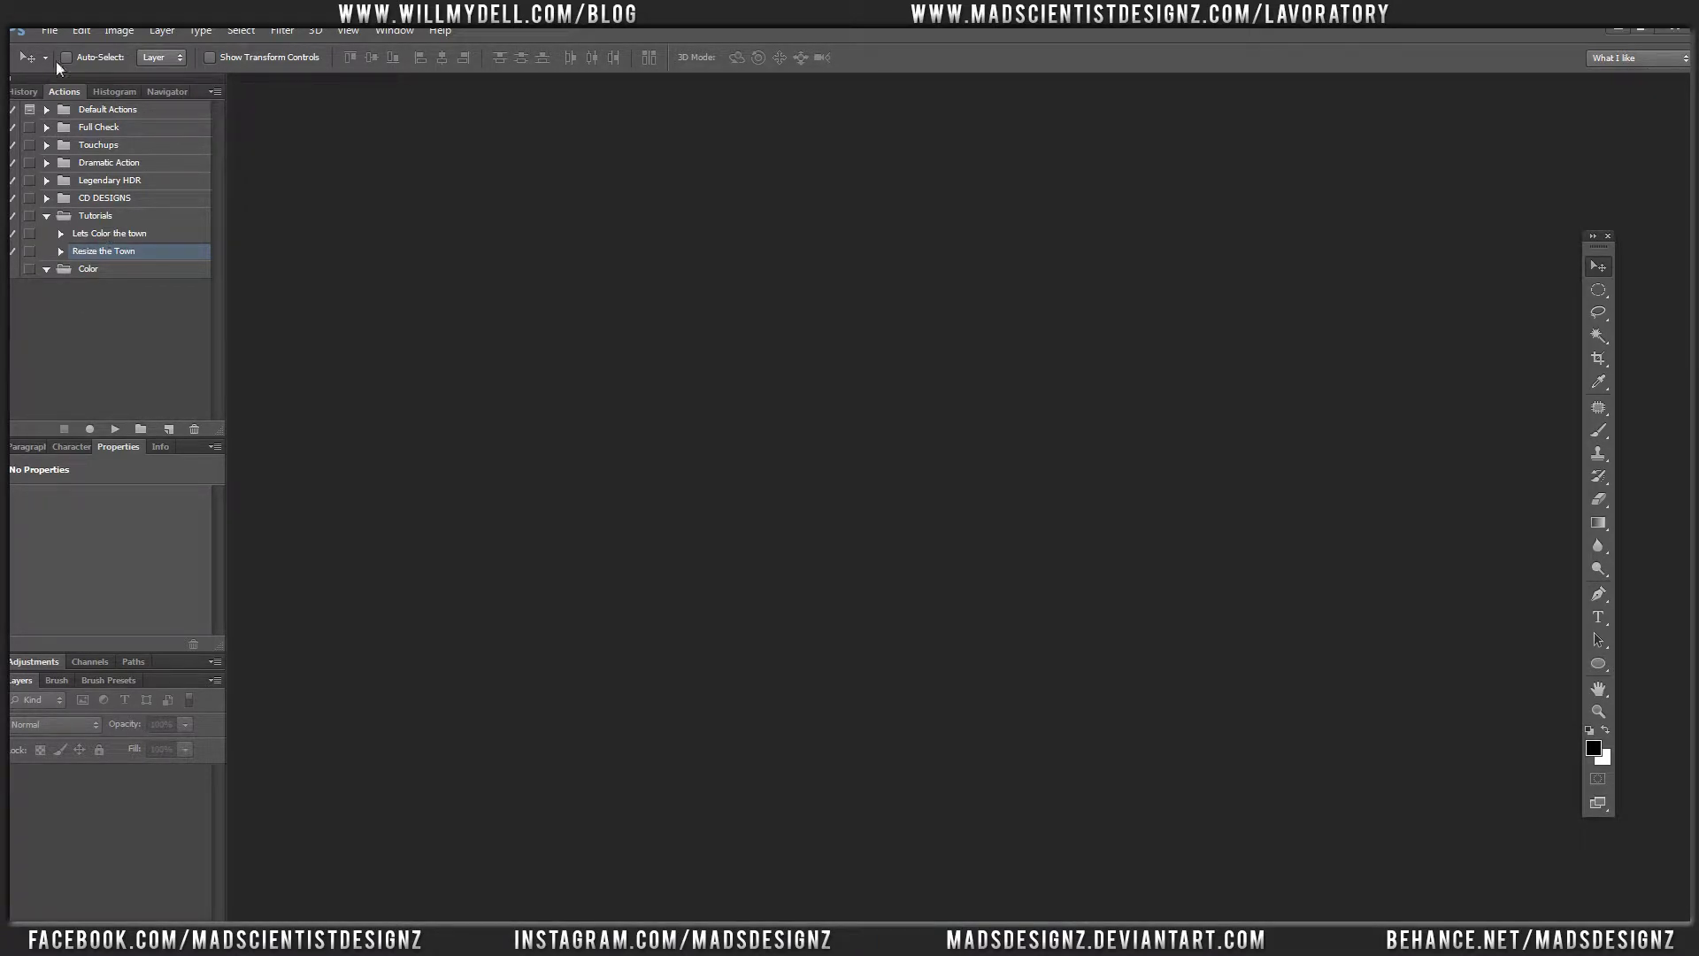
left_click(50, 31)
mouse_move(191, 390)
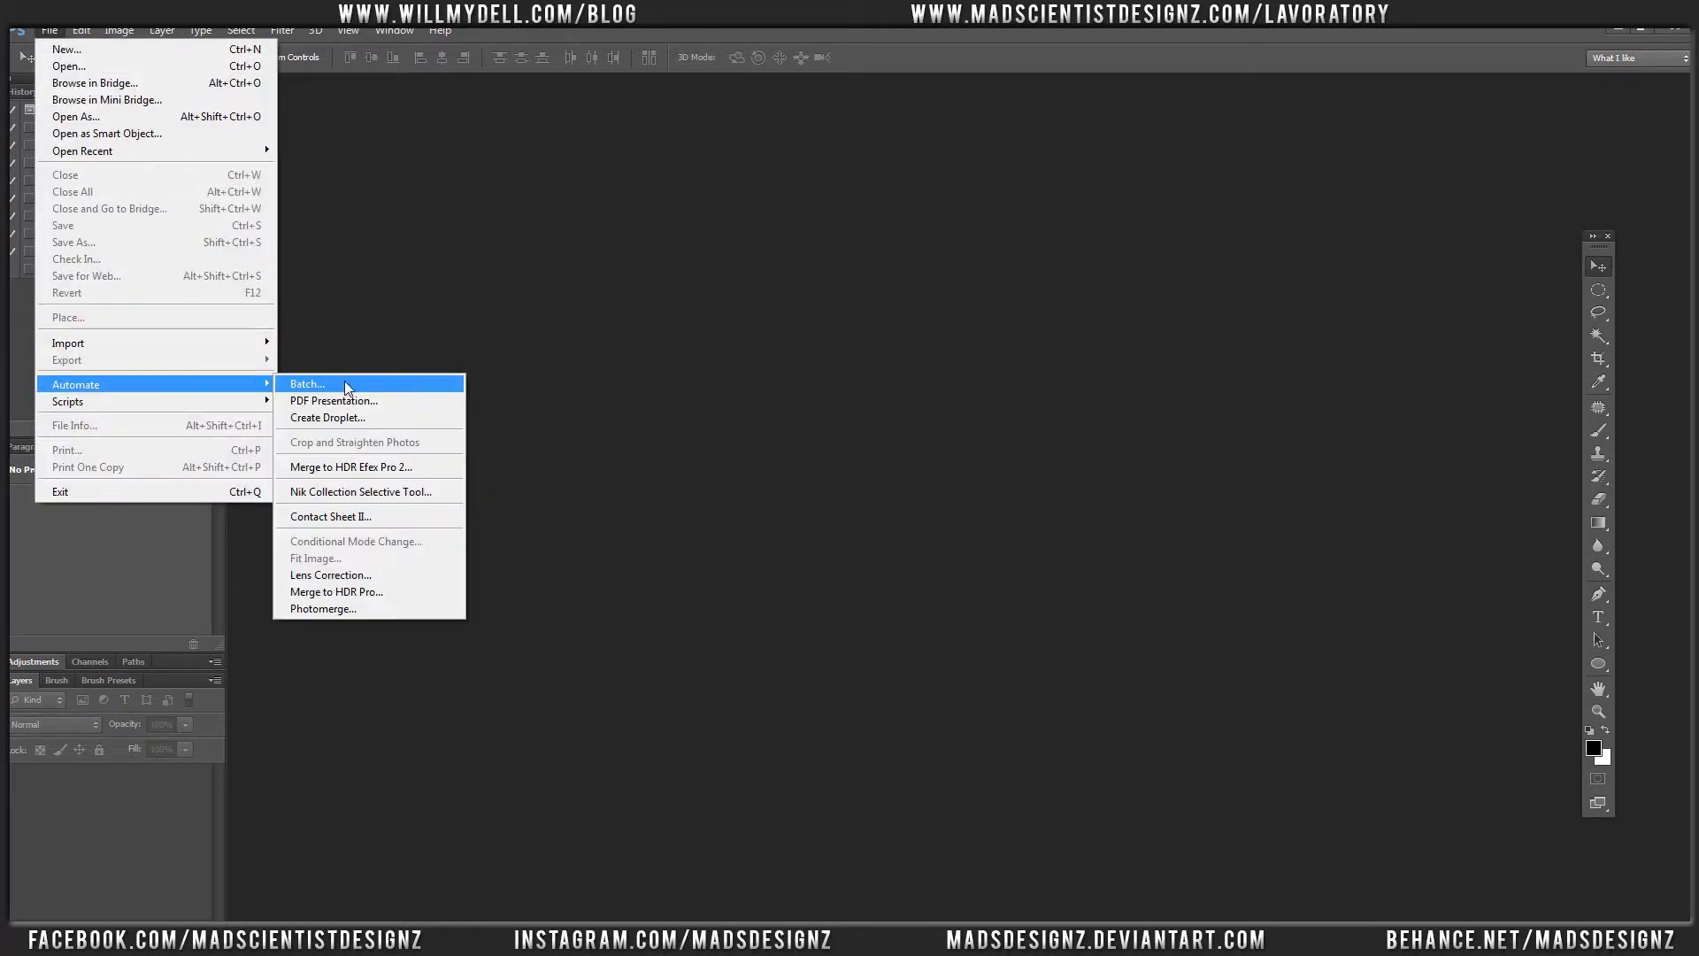
left_click(349, 389)
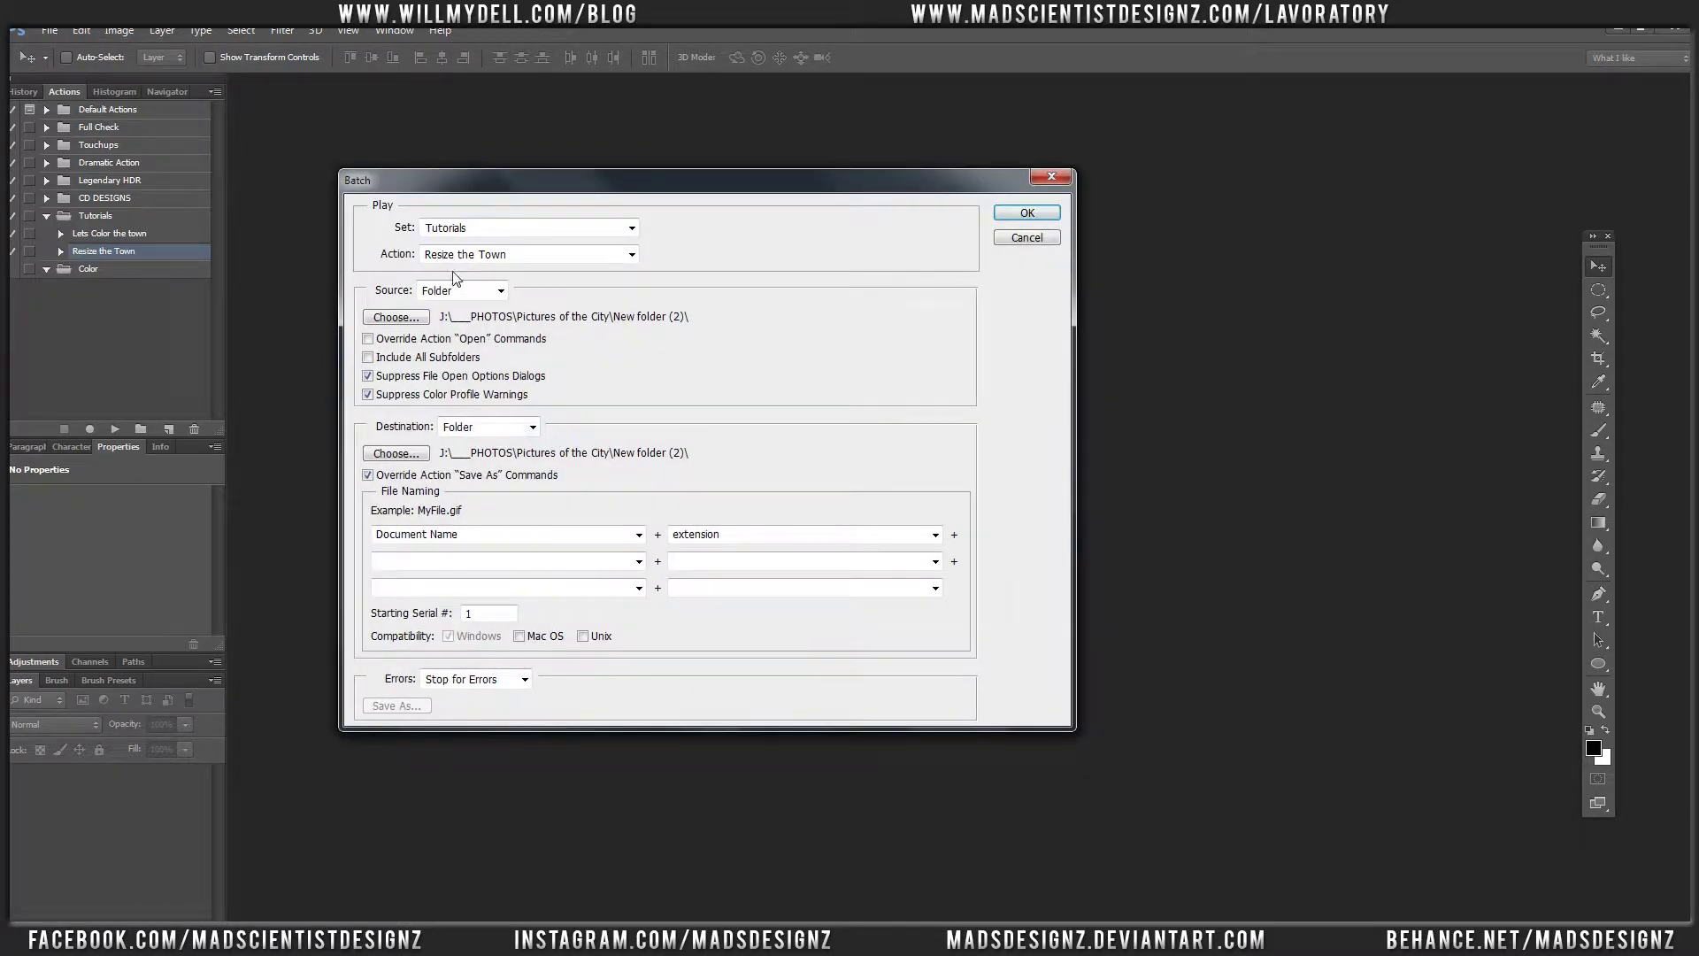
left_click(497, 257)
left_click(502, 273)
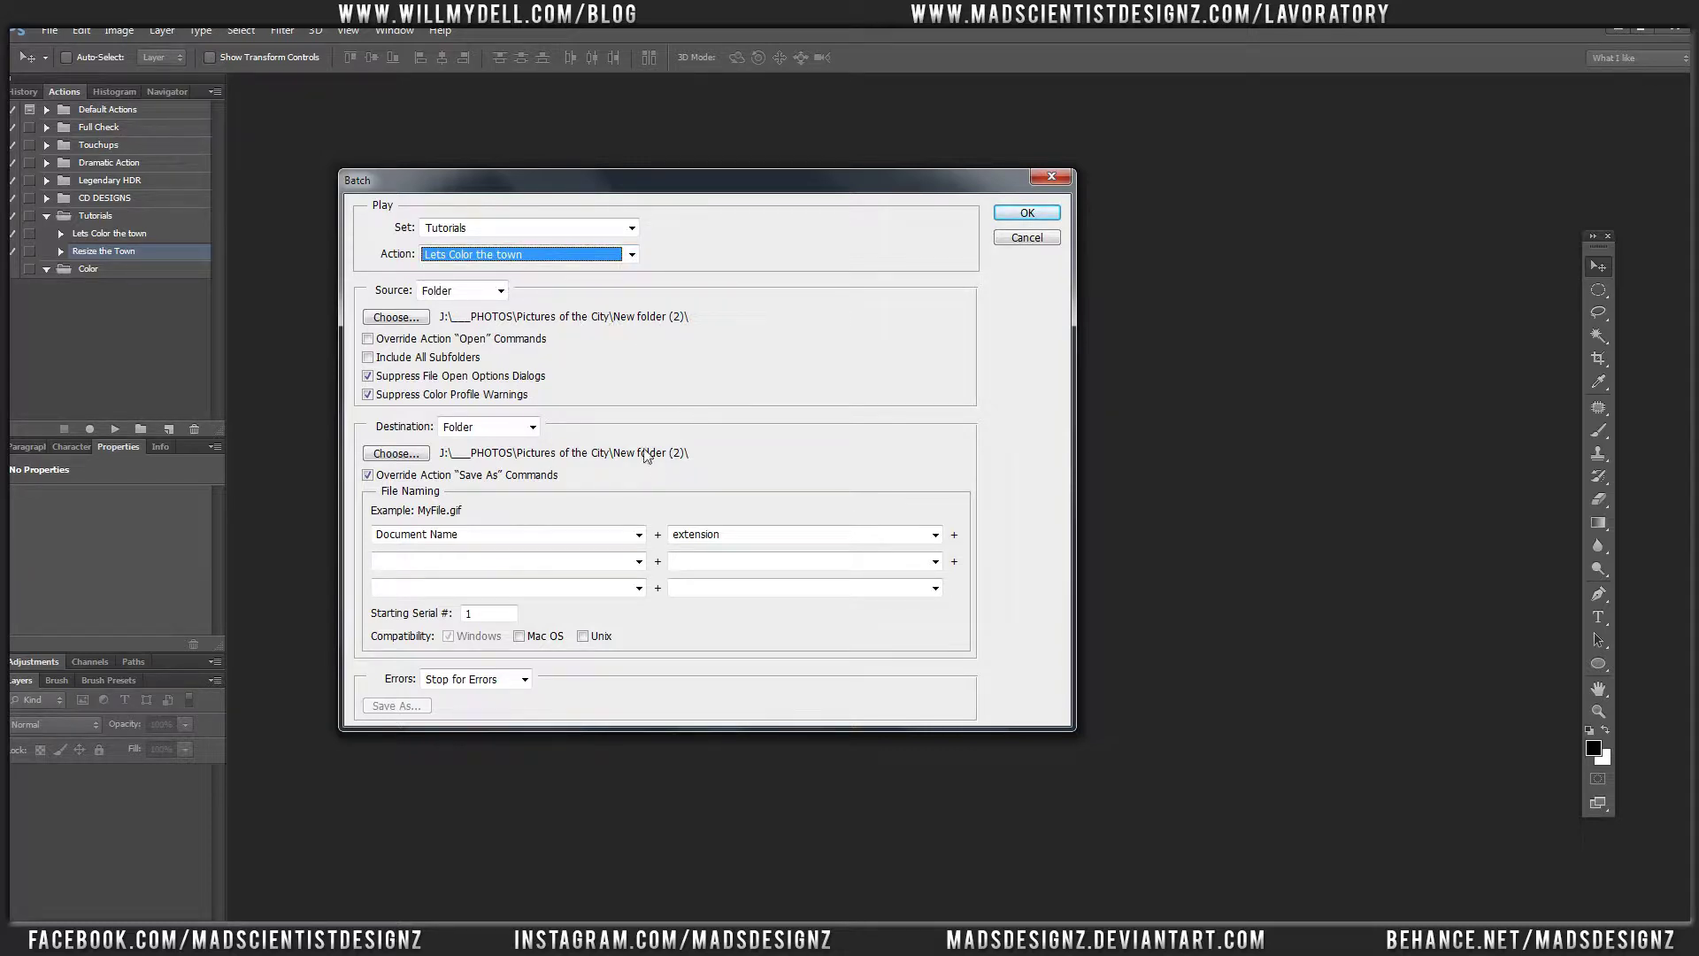
Look over the photos in the New folder (2) window and return to the batch settings in Photoshop
left_click(144, 917)
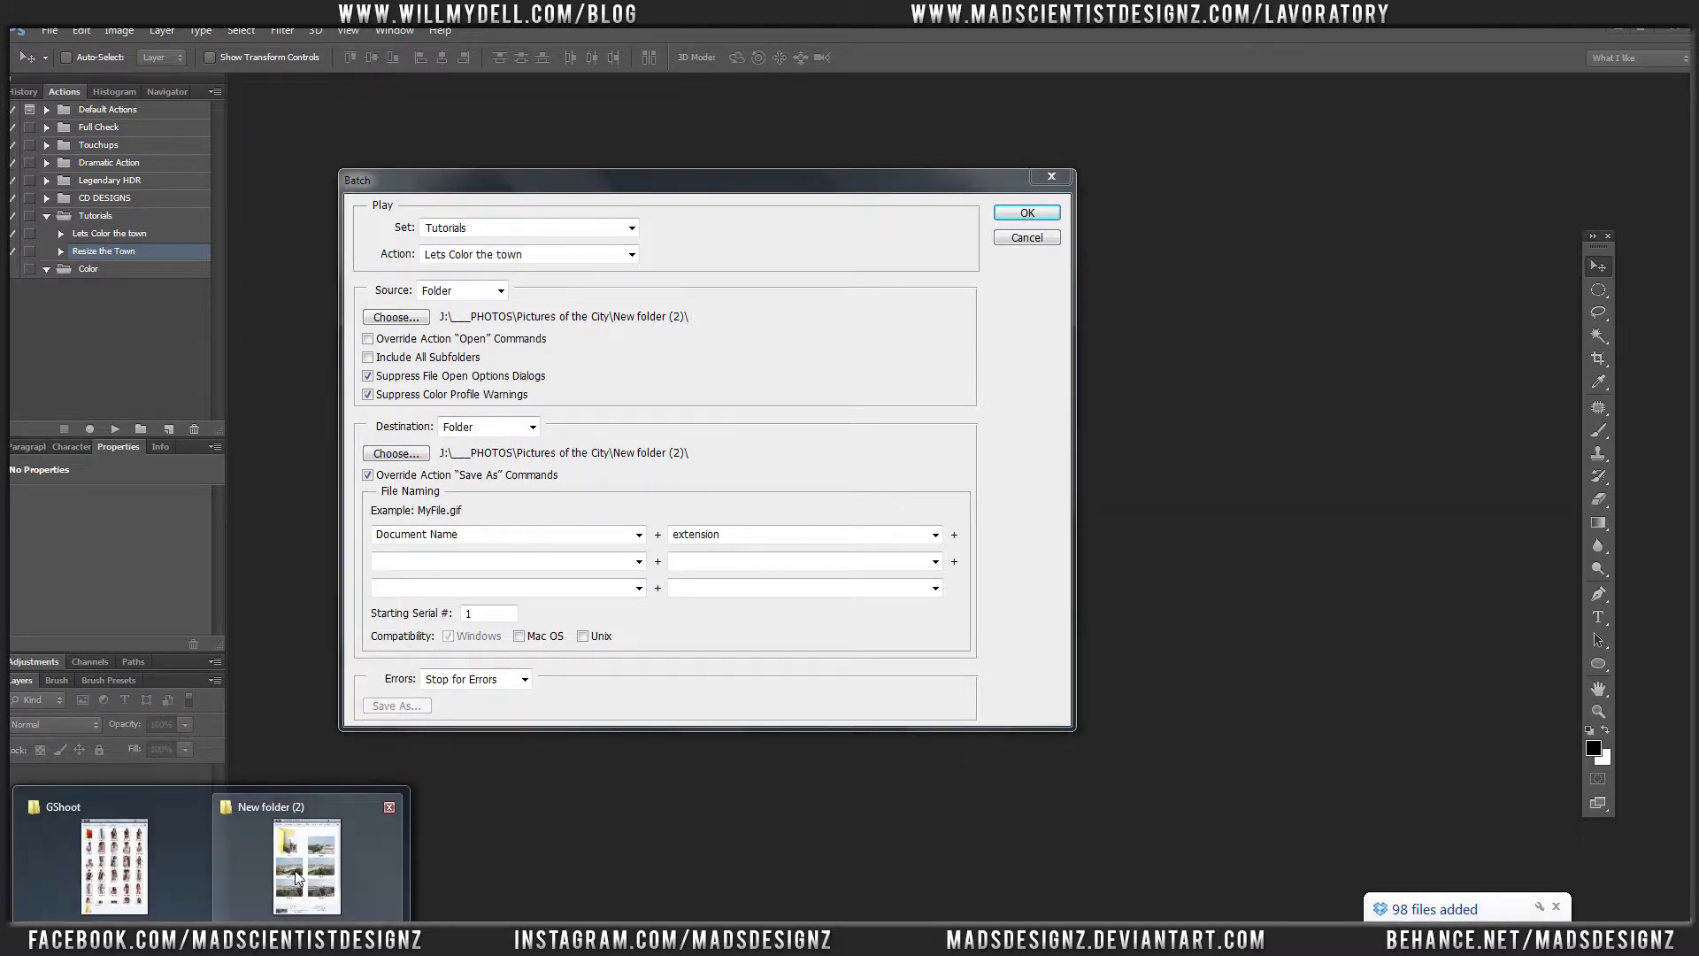
left_click(297, 878)
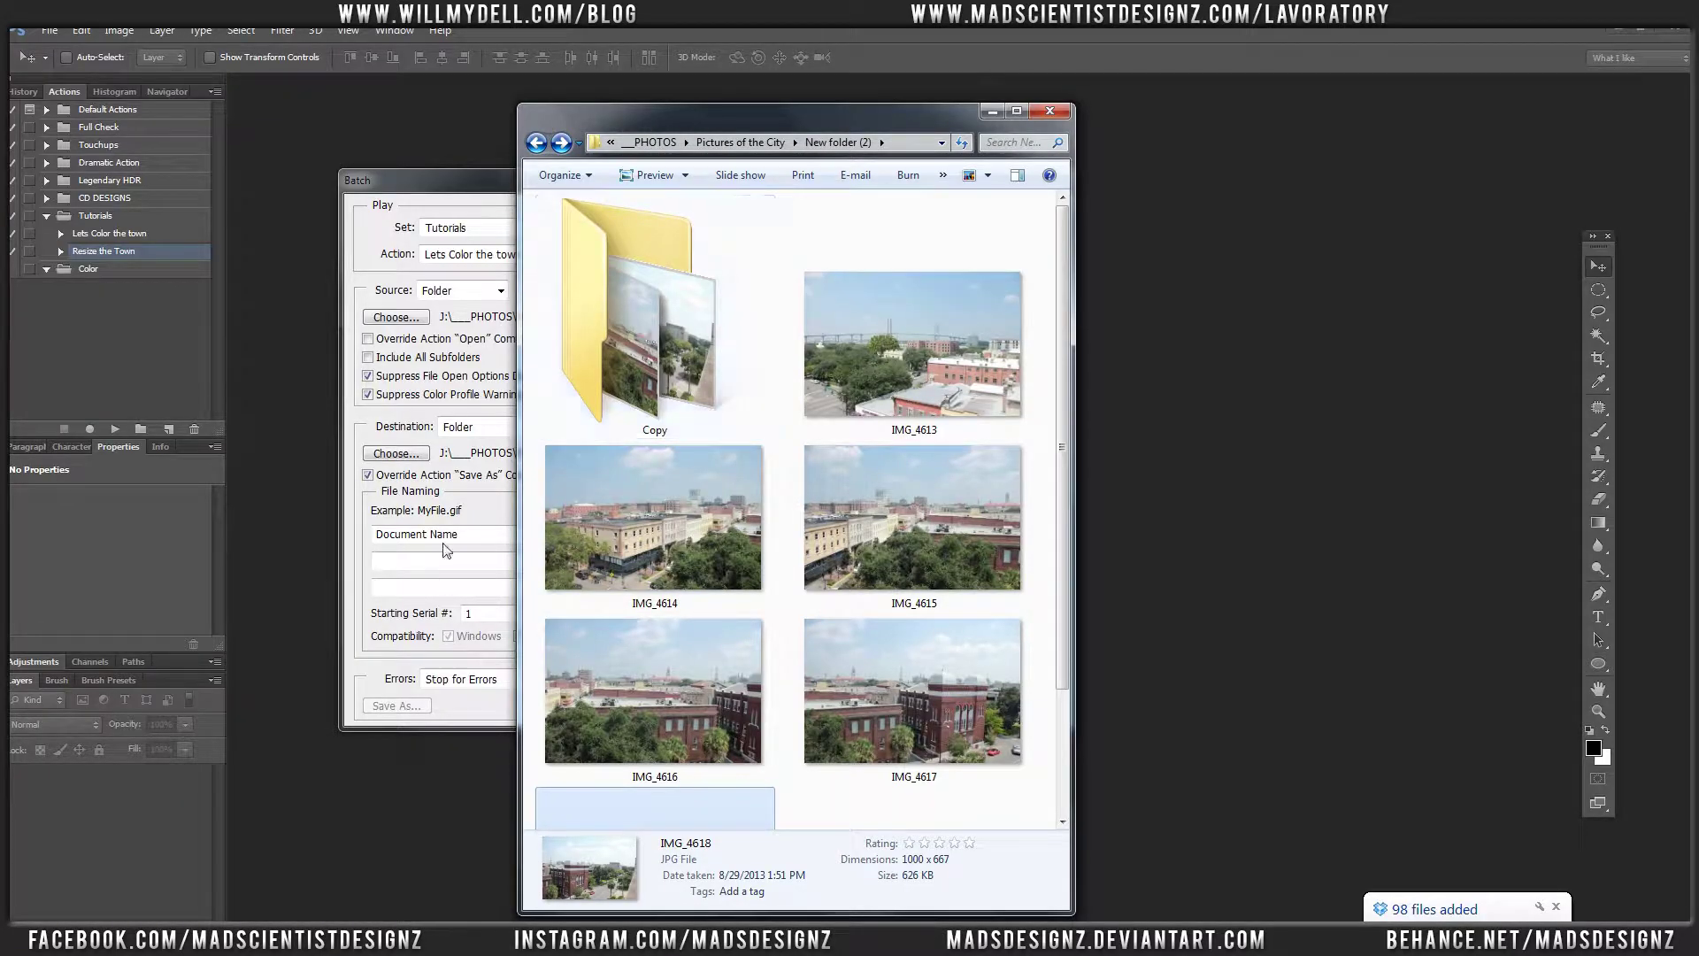
left_click(482, 506)
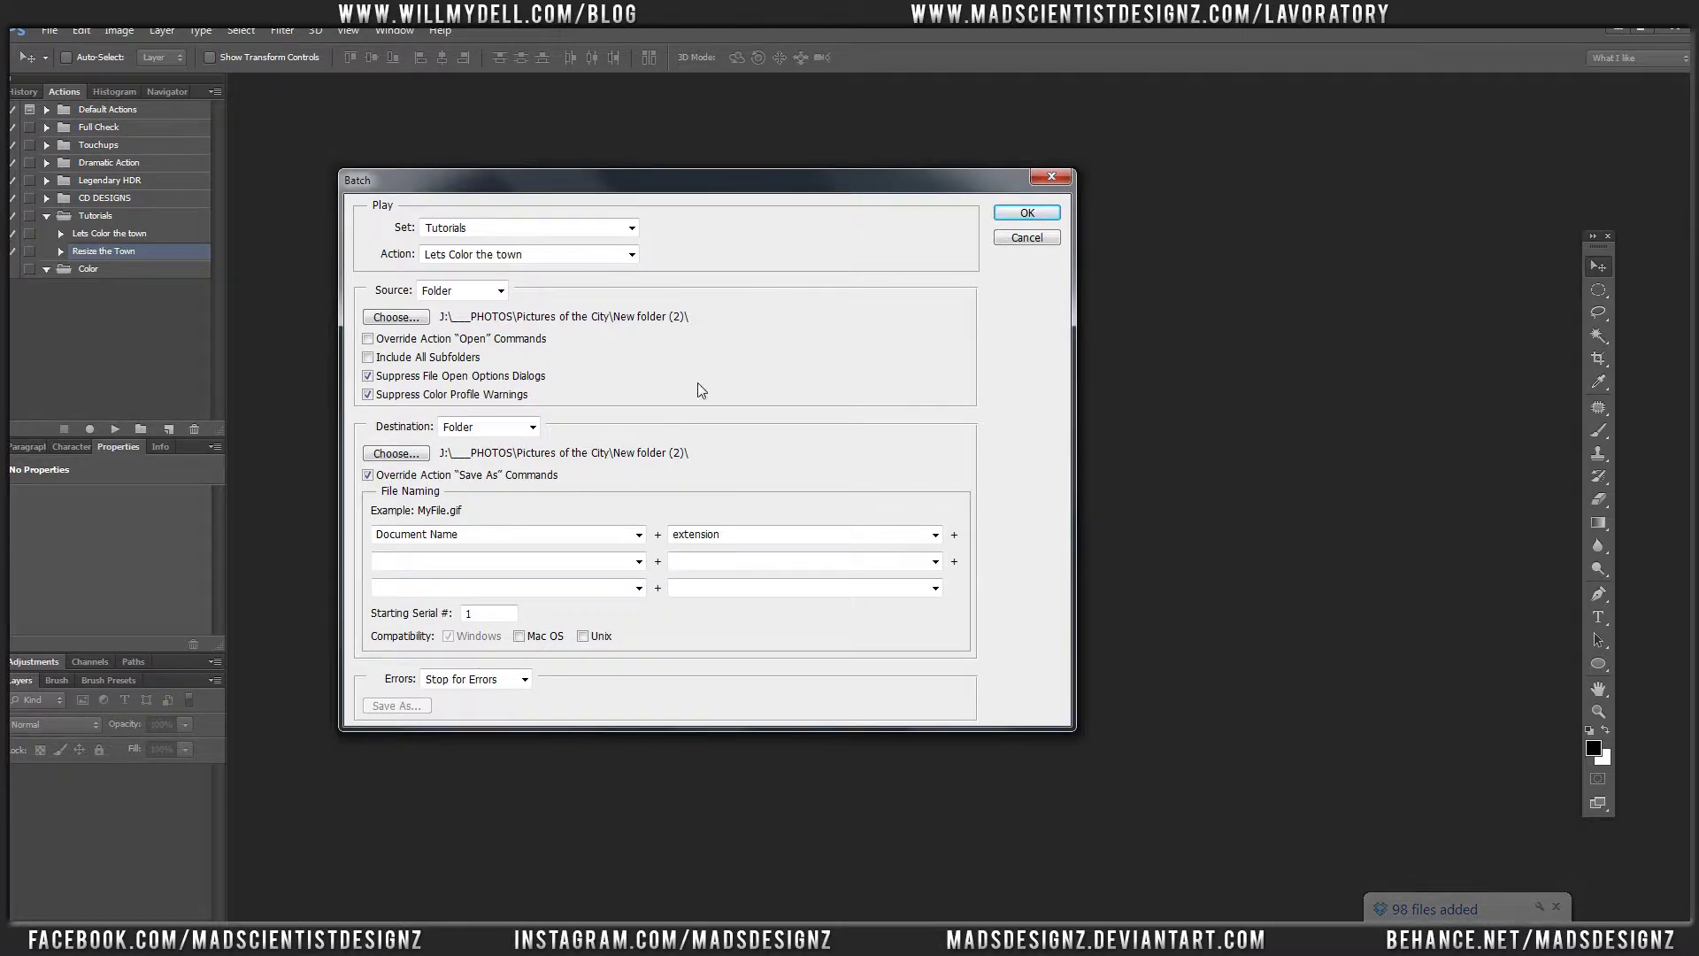
Run the "Lets Color the town" batch on New folder (2), acknowledging the selection warning for each photo
left_click(1014, 211)
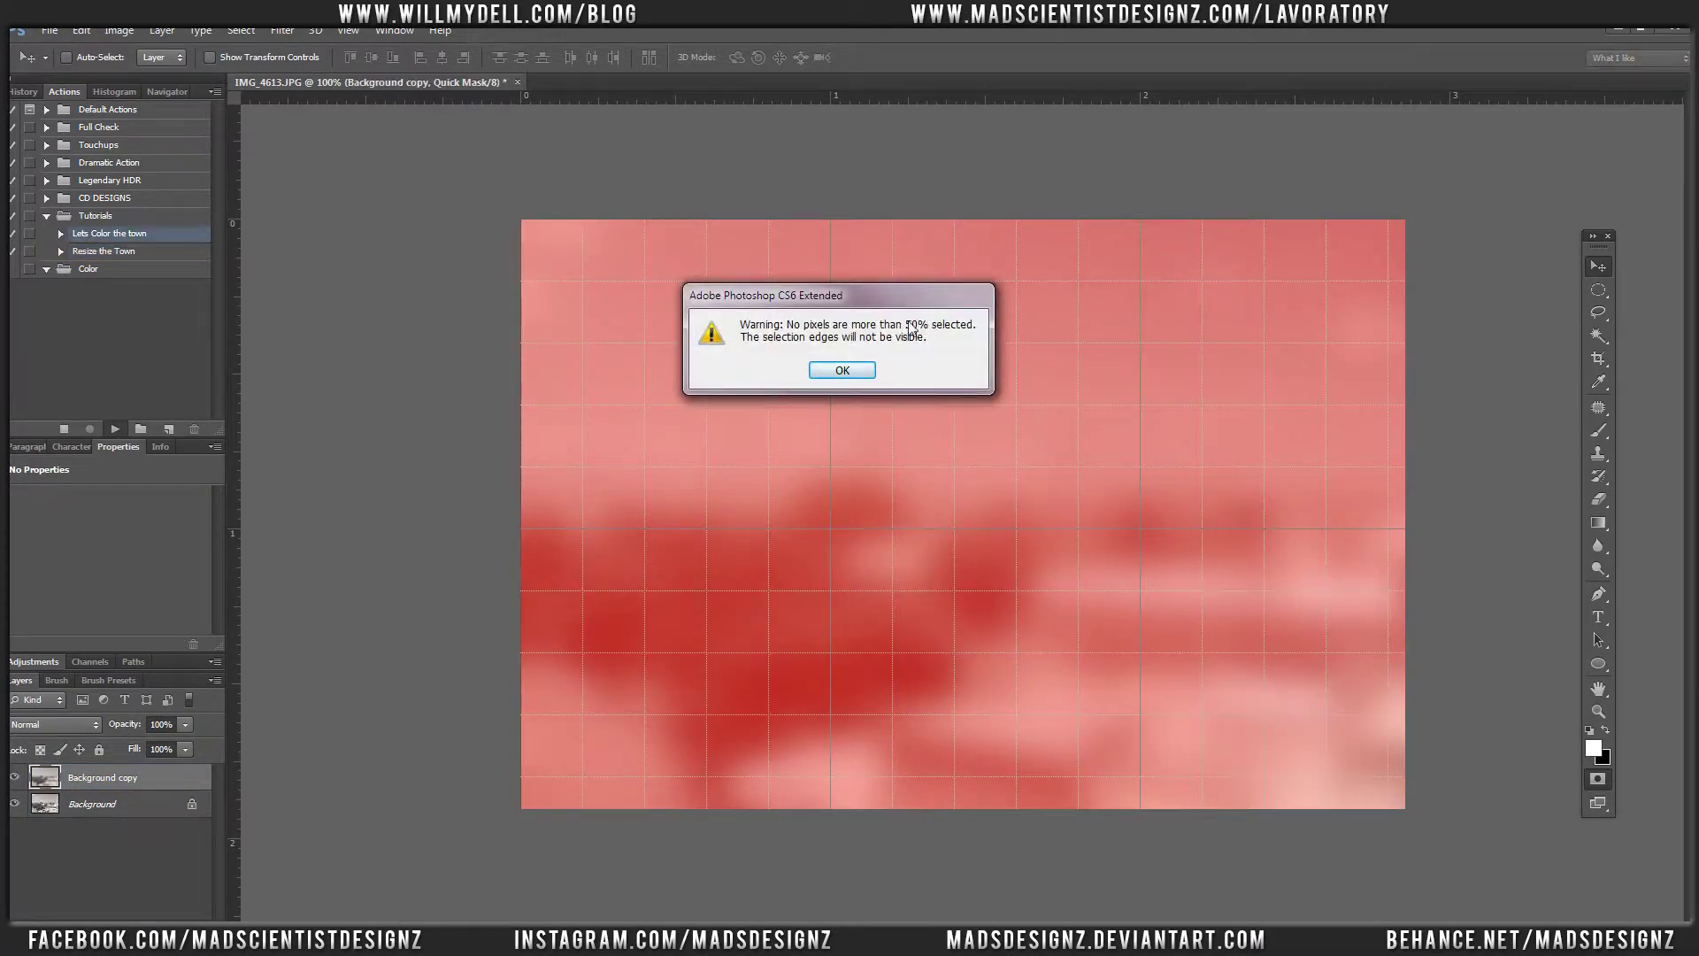
left_click(843, 370)
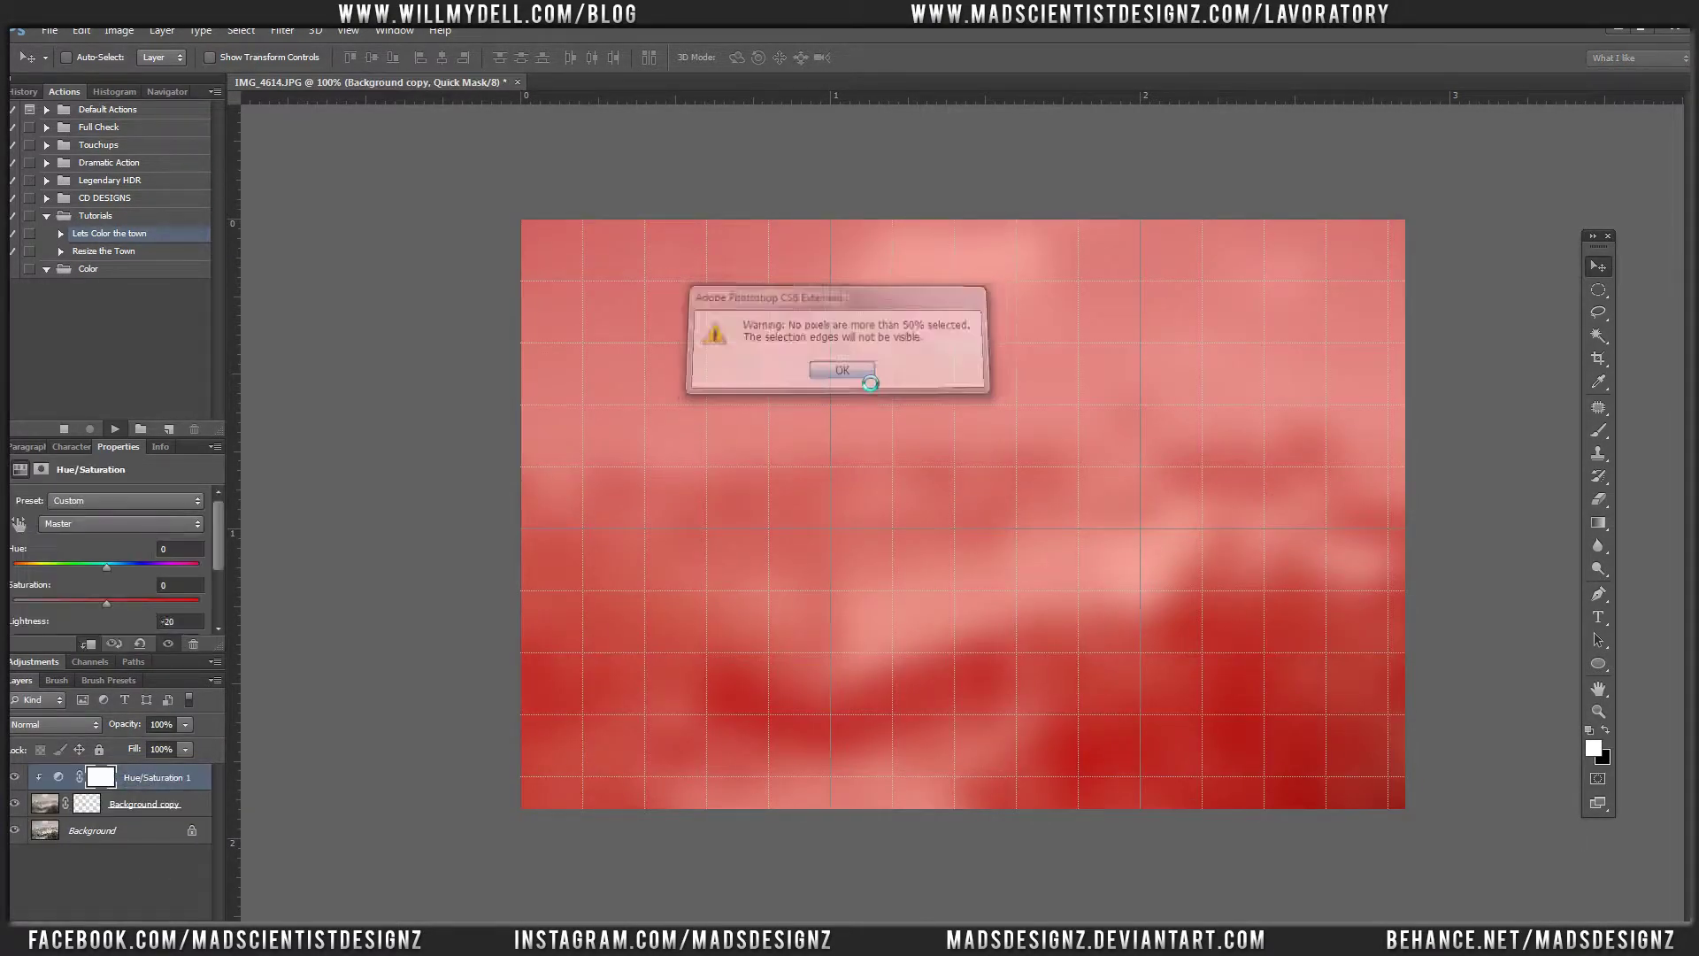
left_click(870, 381)
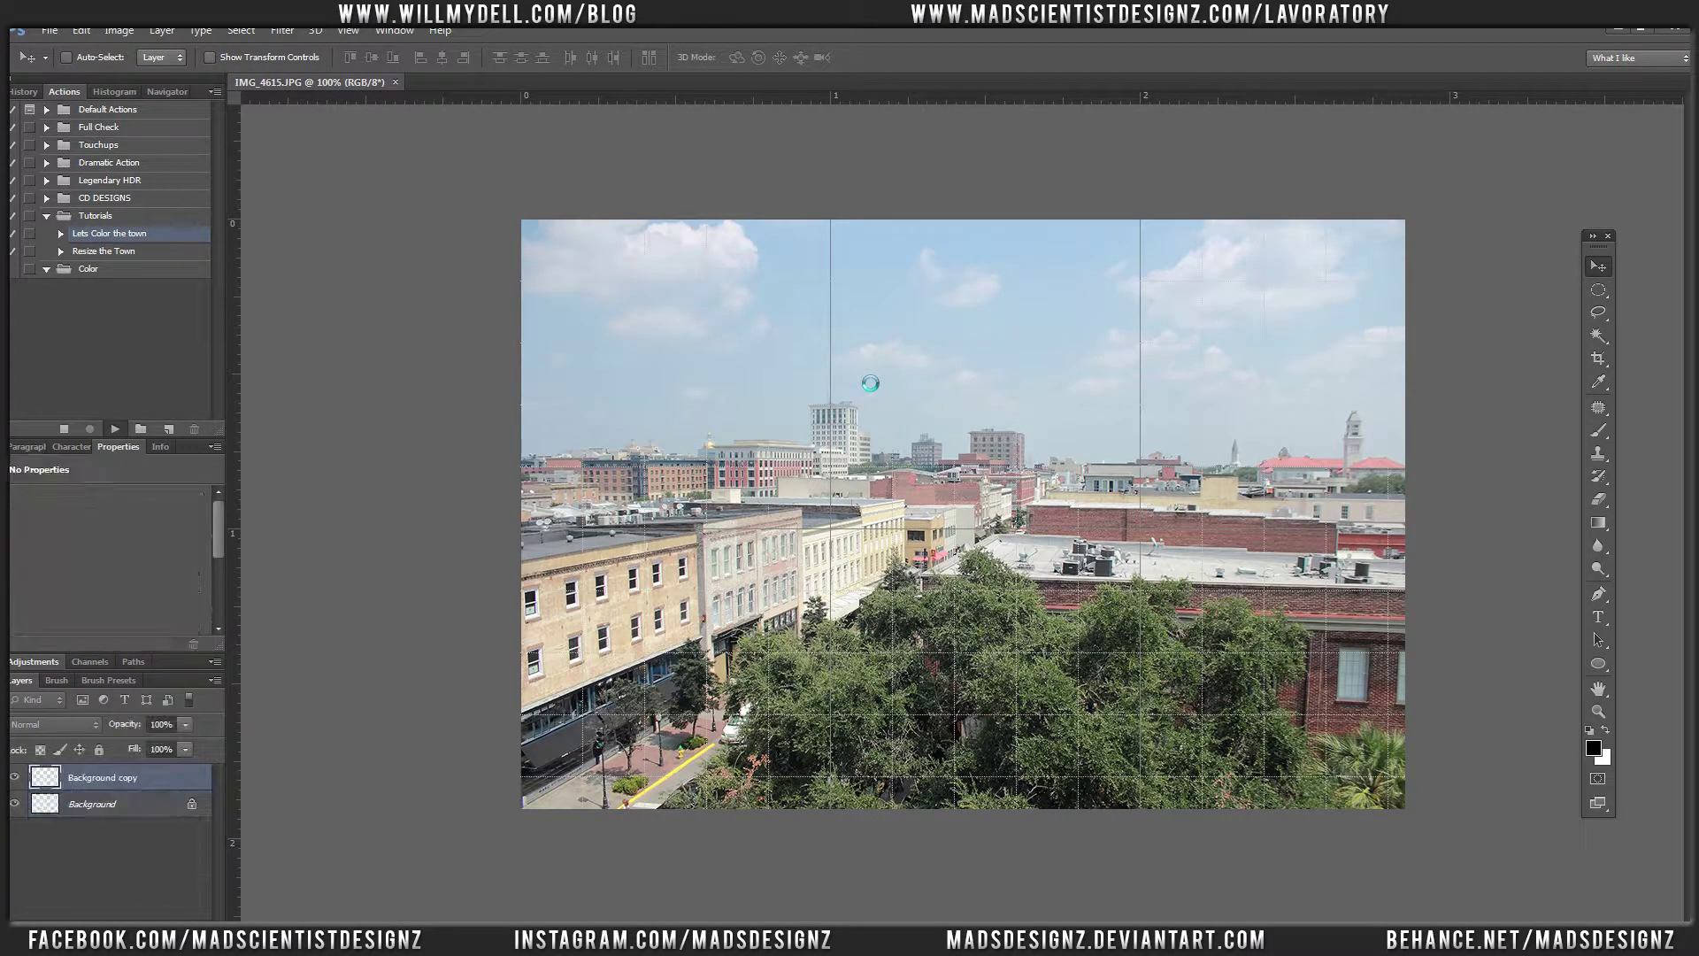
left_click(808, 370)
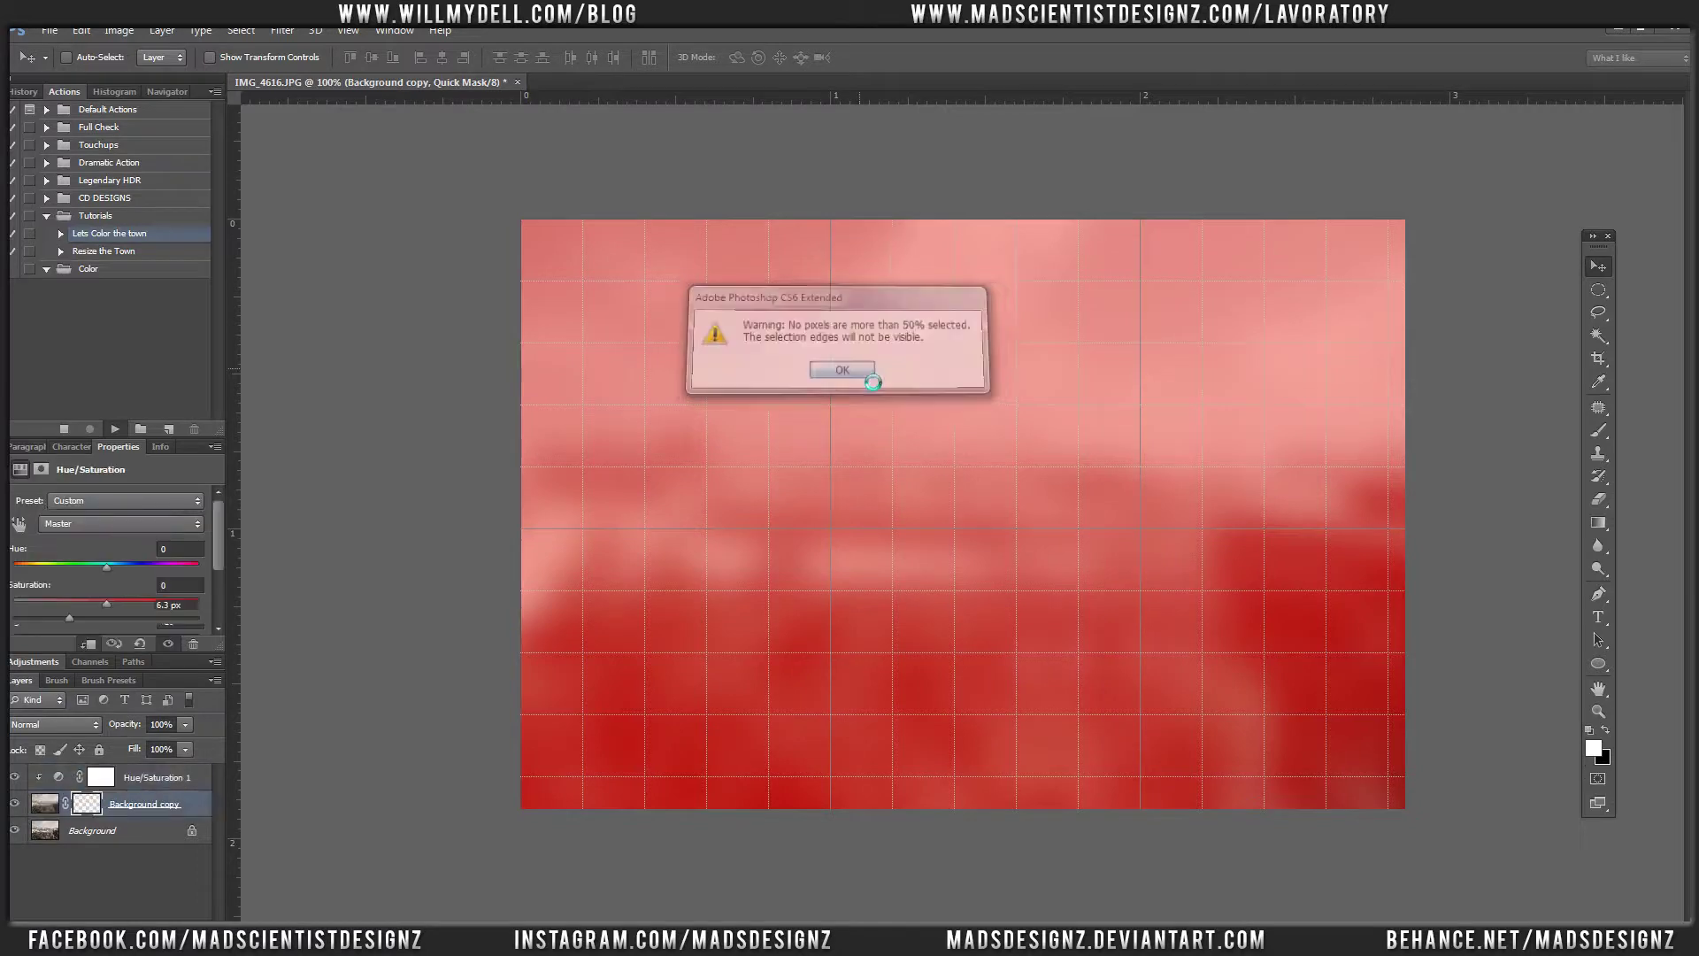
left_click(870, 376)
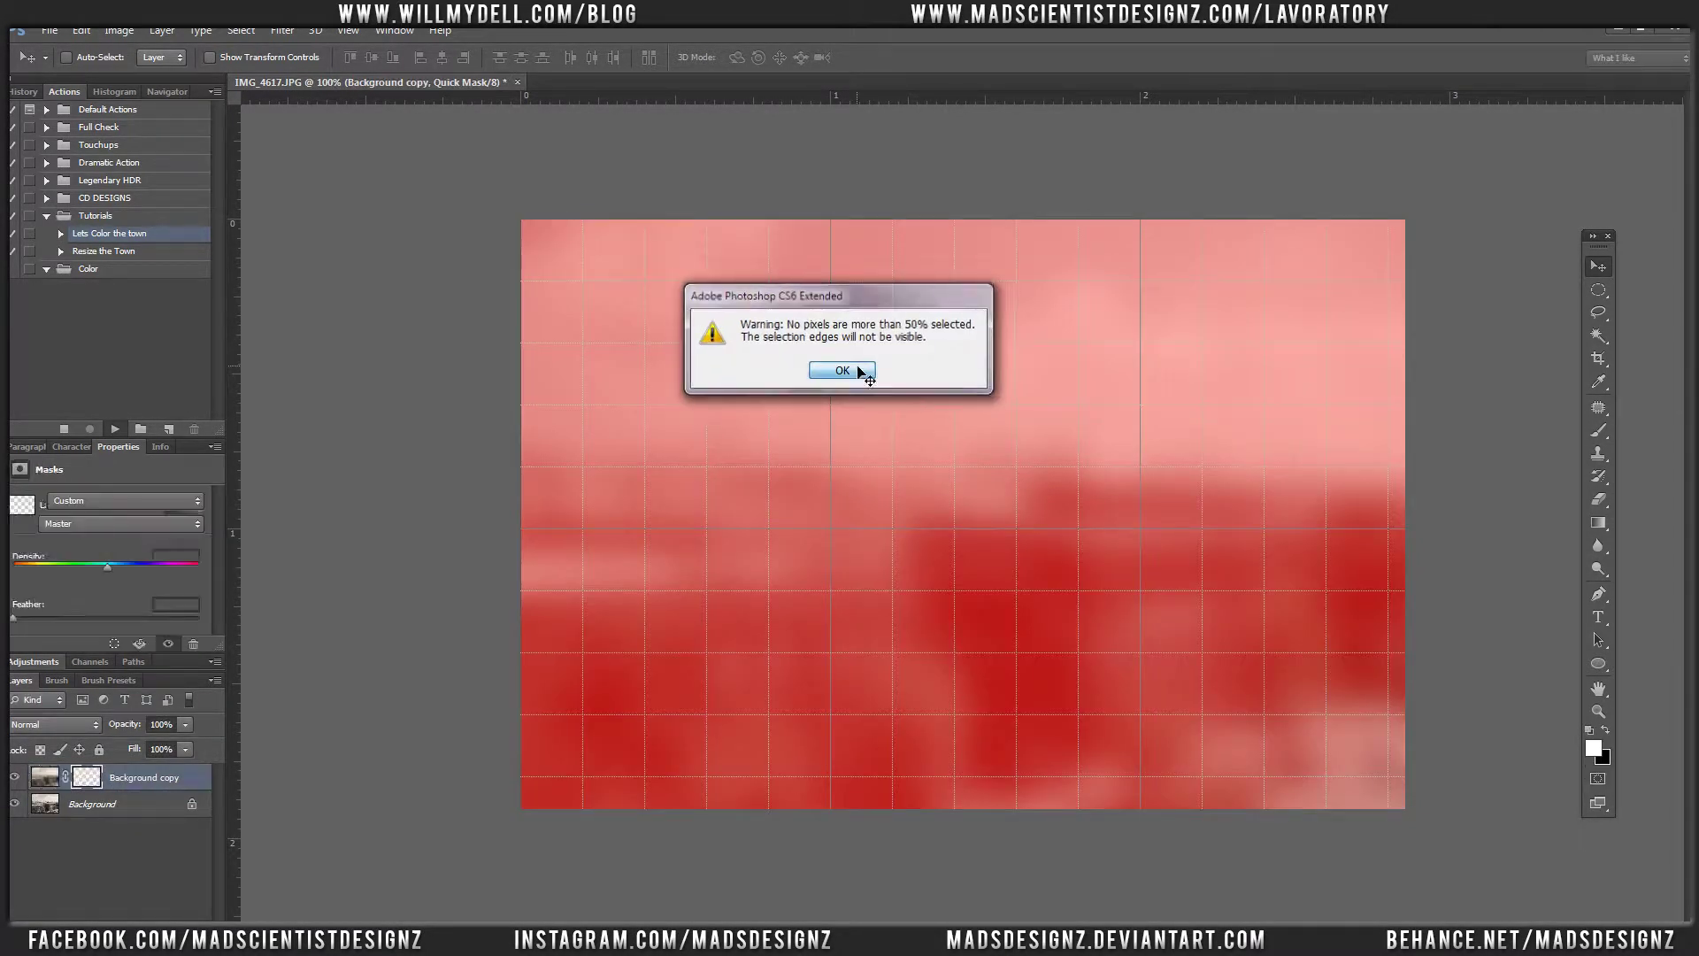
left_click(842, 371)
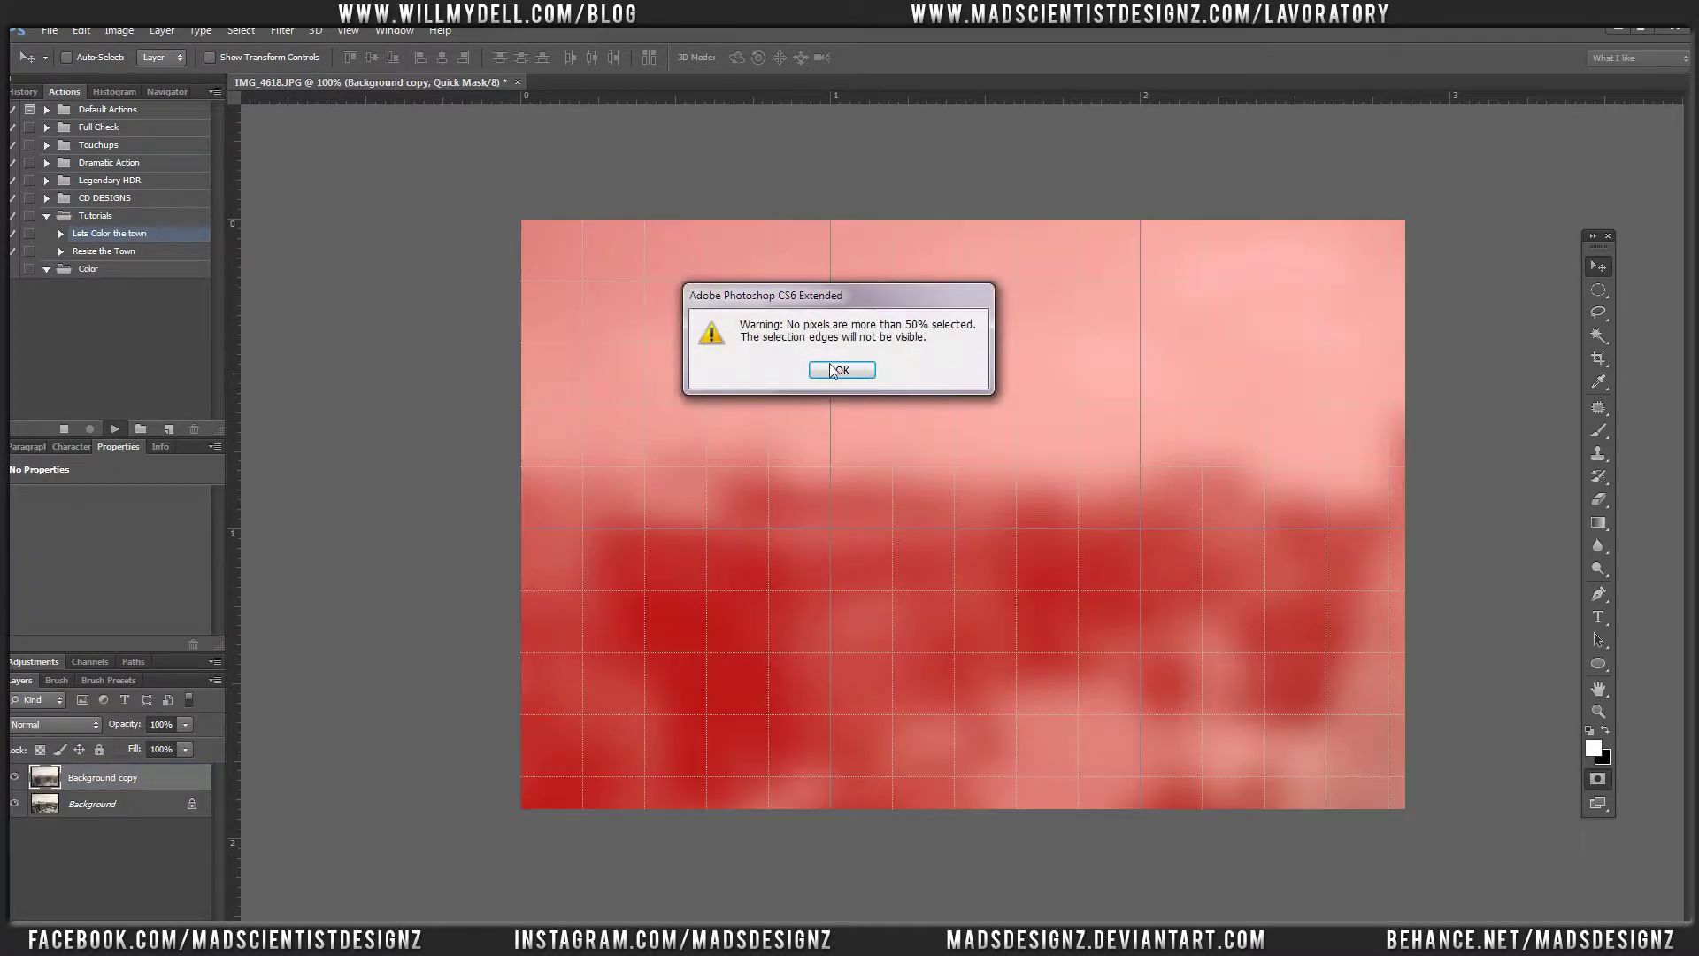
left_click(832, 369)
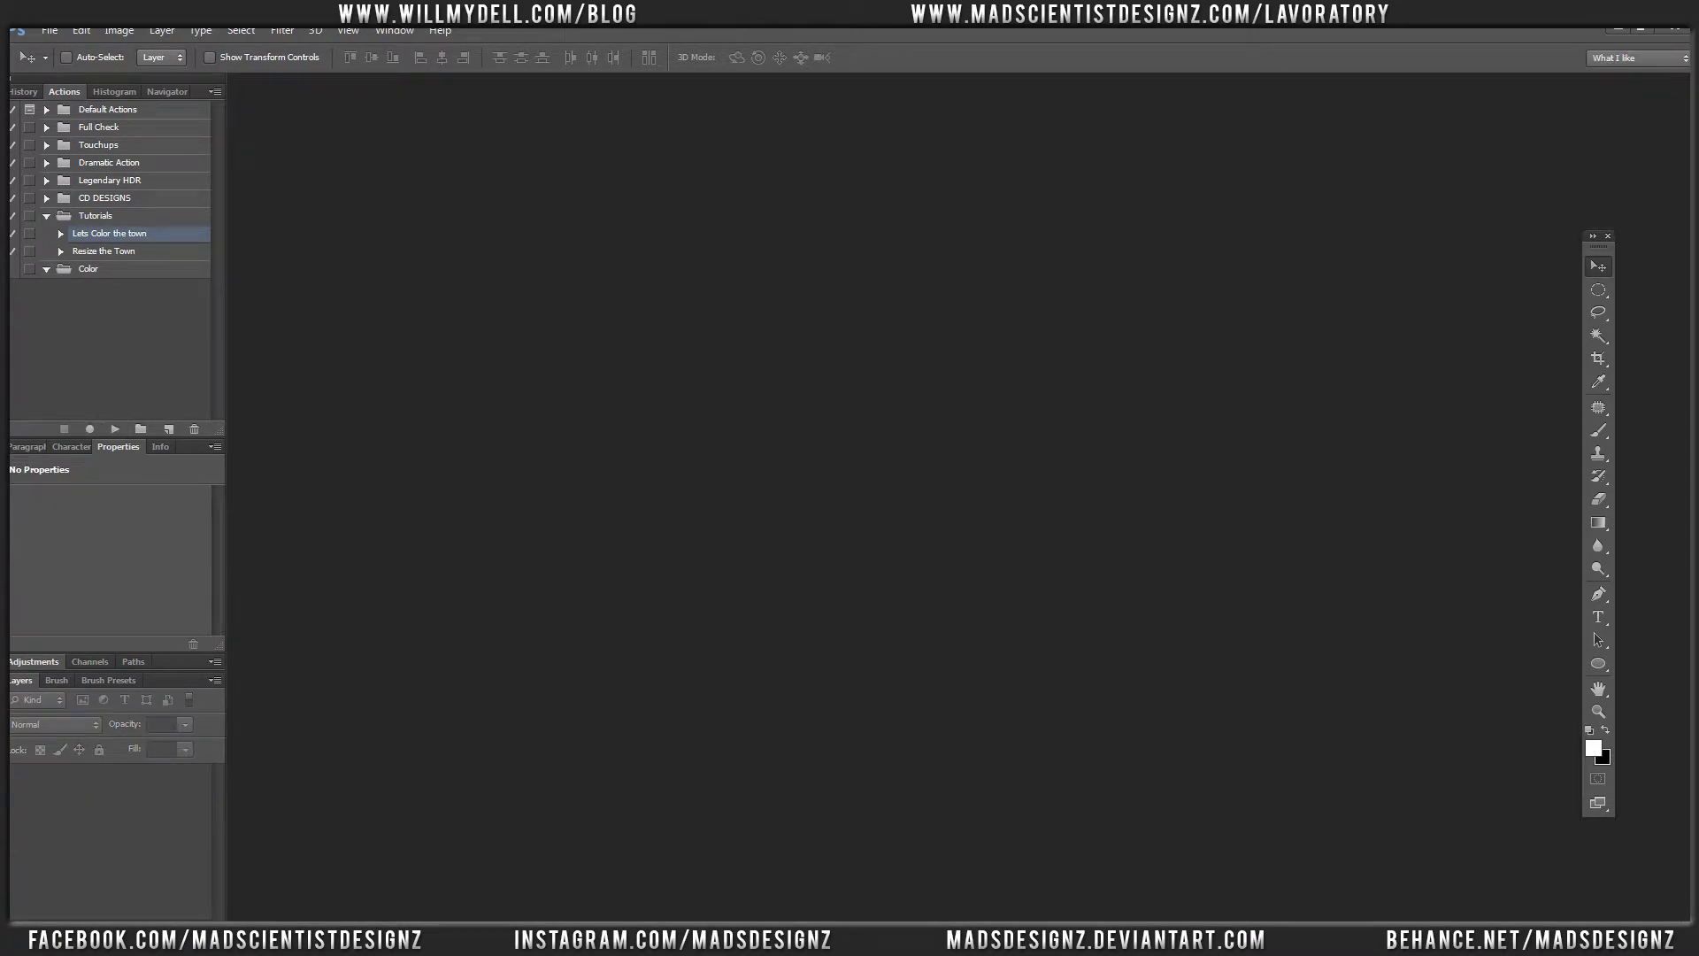
Switch to New folder (2) in Windows Explorer and examine the batch-colored photos IMG_4615 and IMG_4613
left_click(250, 875)
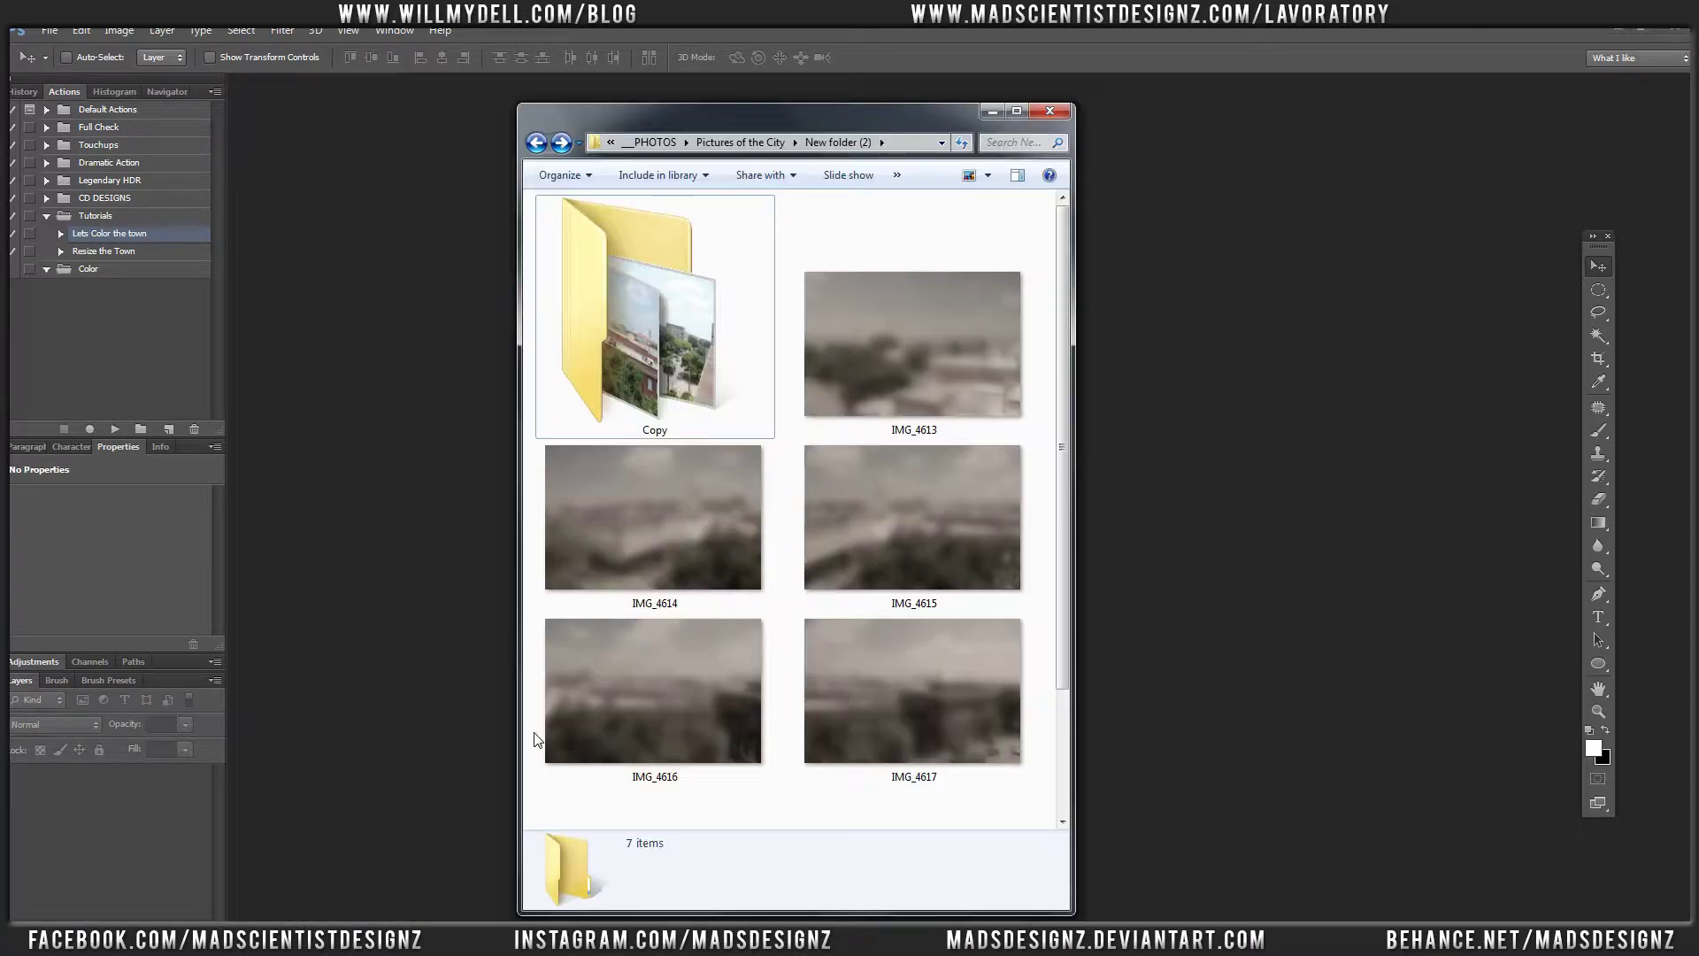
left_click(842, 535)
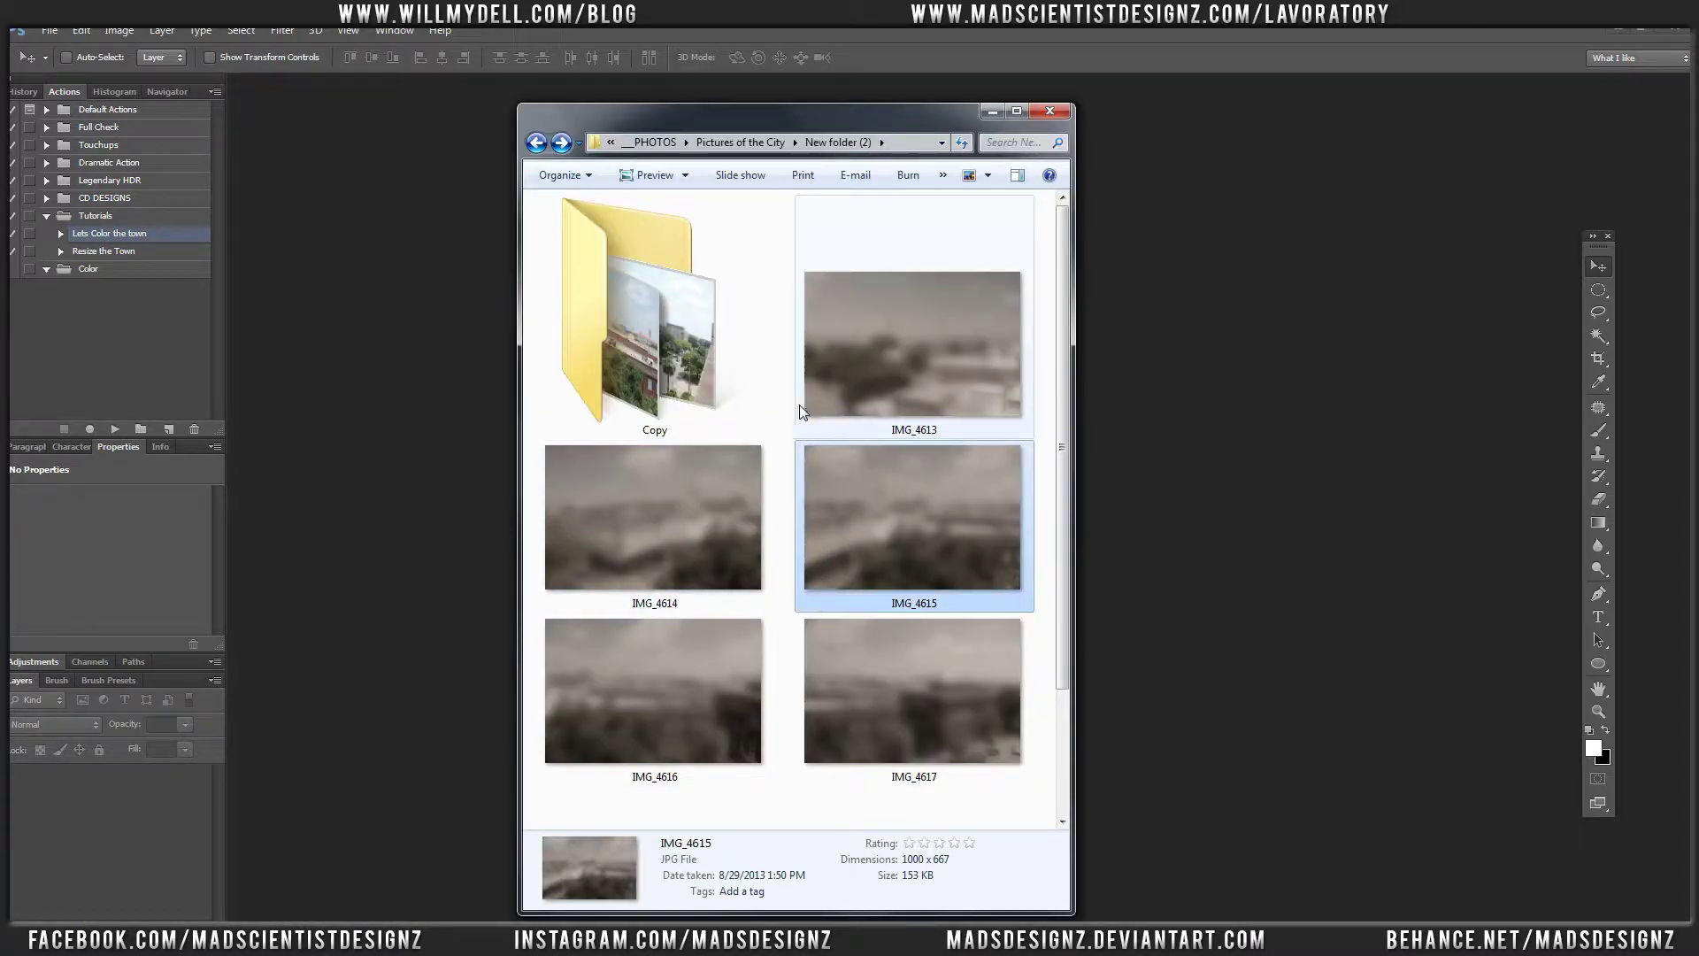
left_click(840, 368)
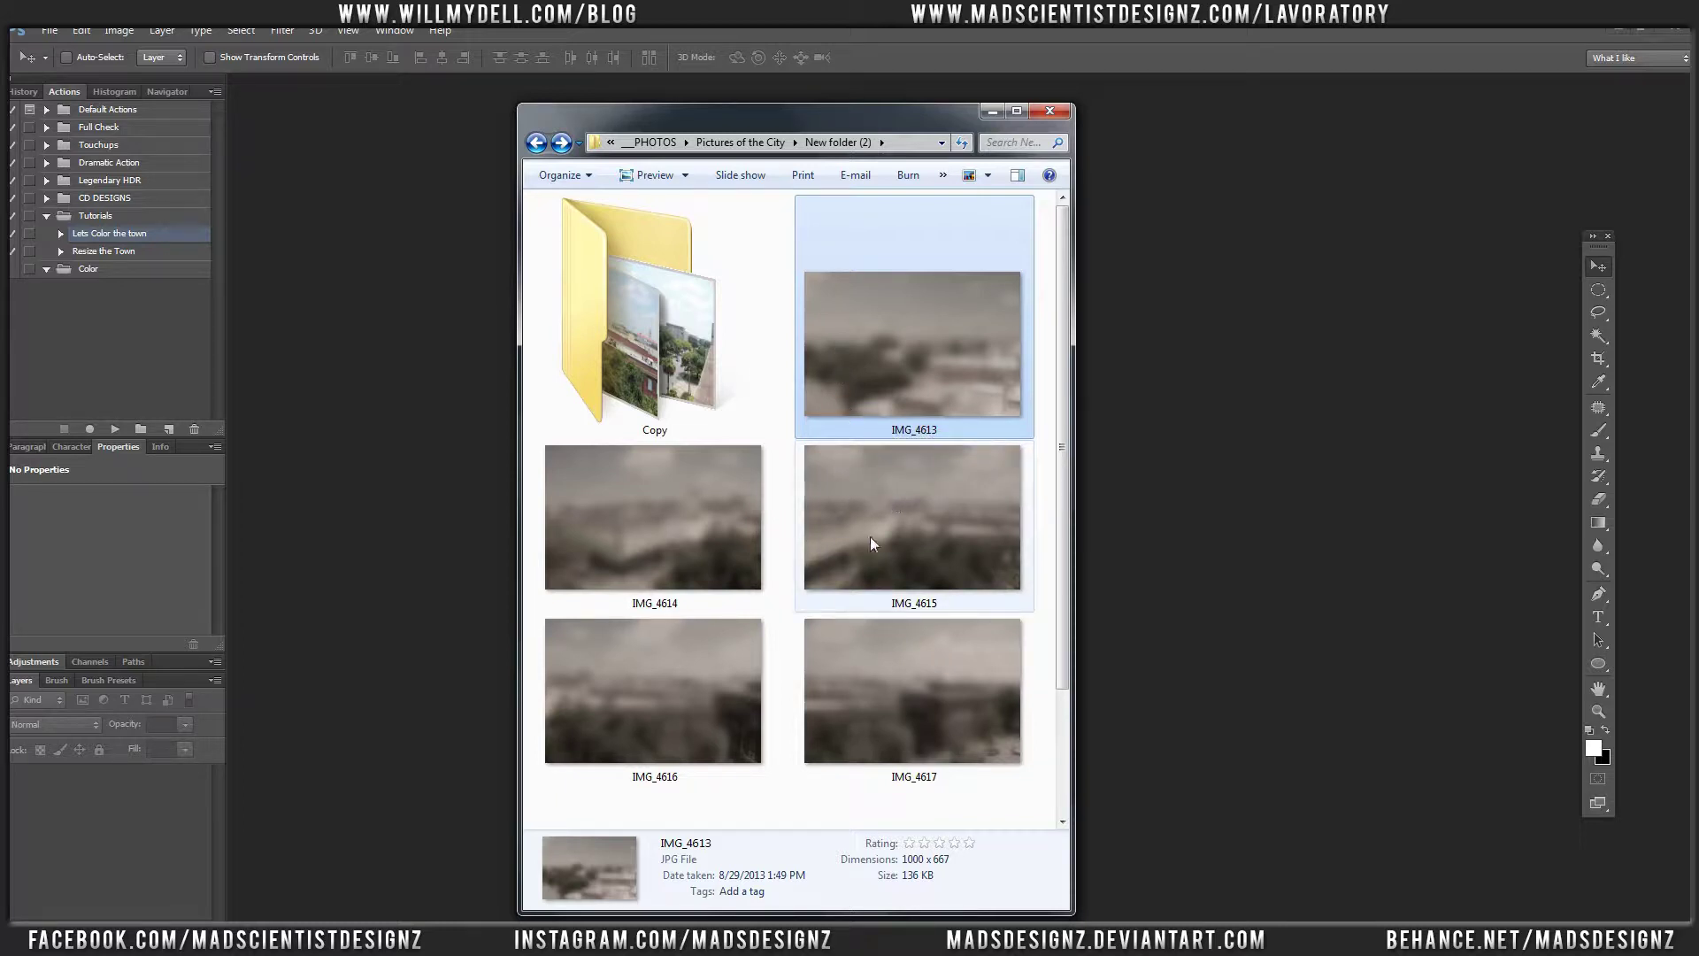
Widen the New folder (2) window and open its Copy folder of original photos
left_click_drag(1074, 478, 1202, 506)
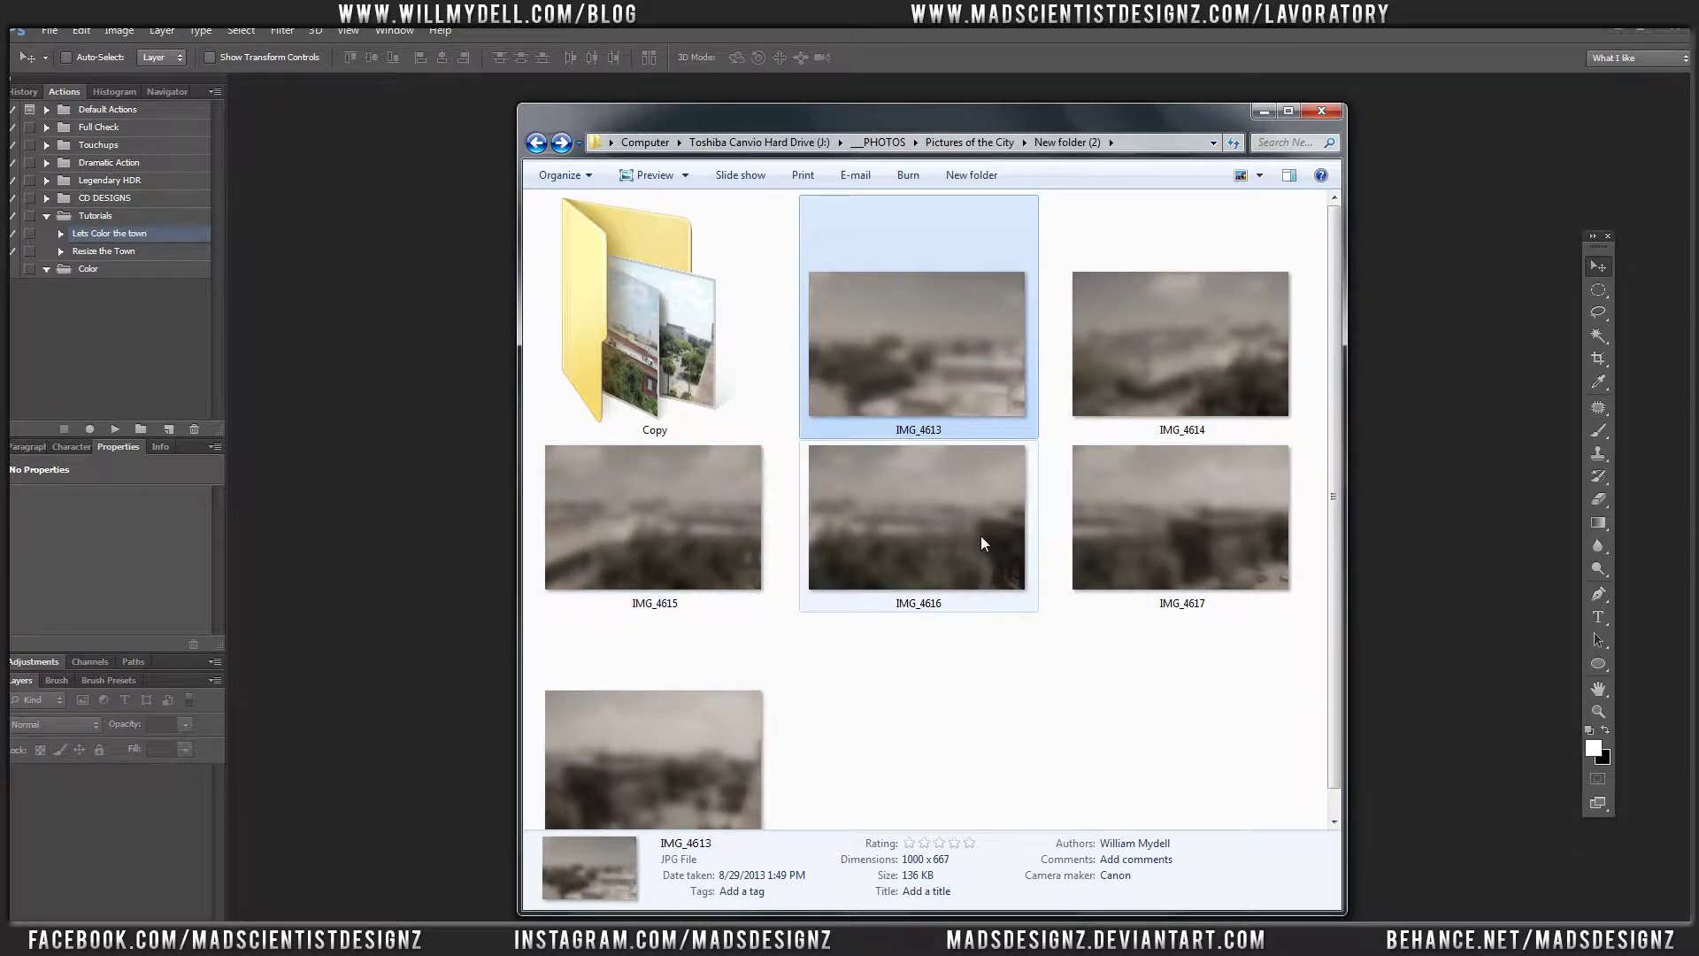
left_click(686, 359)
double_click(686, 359)
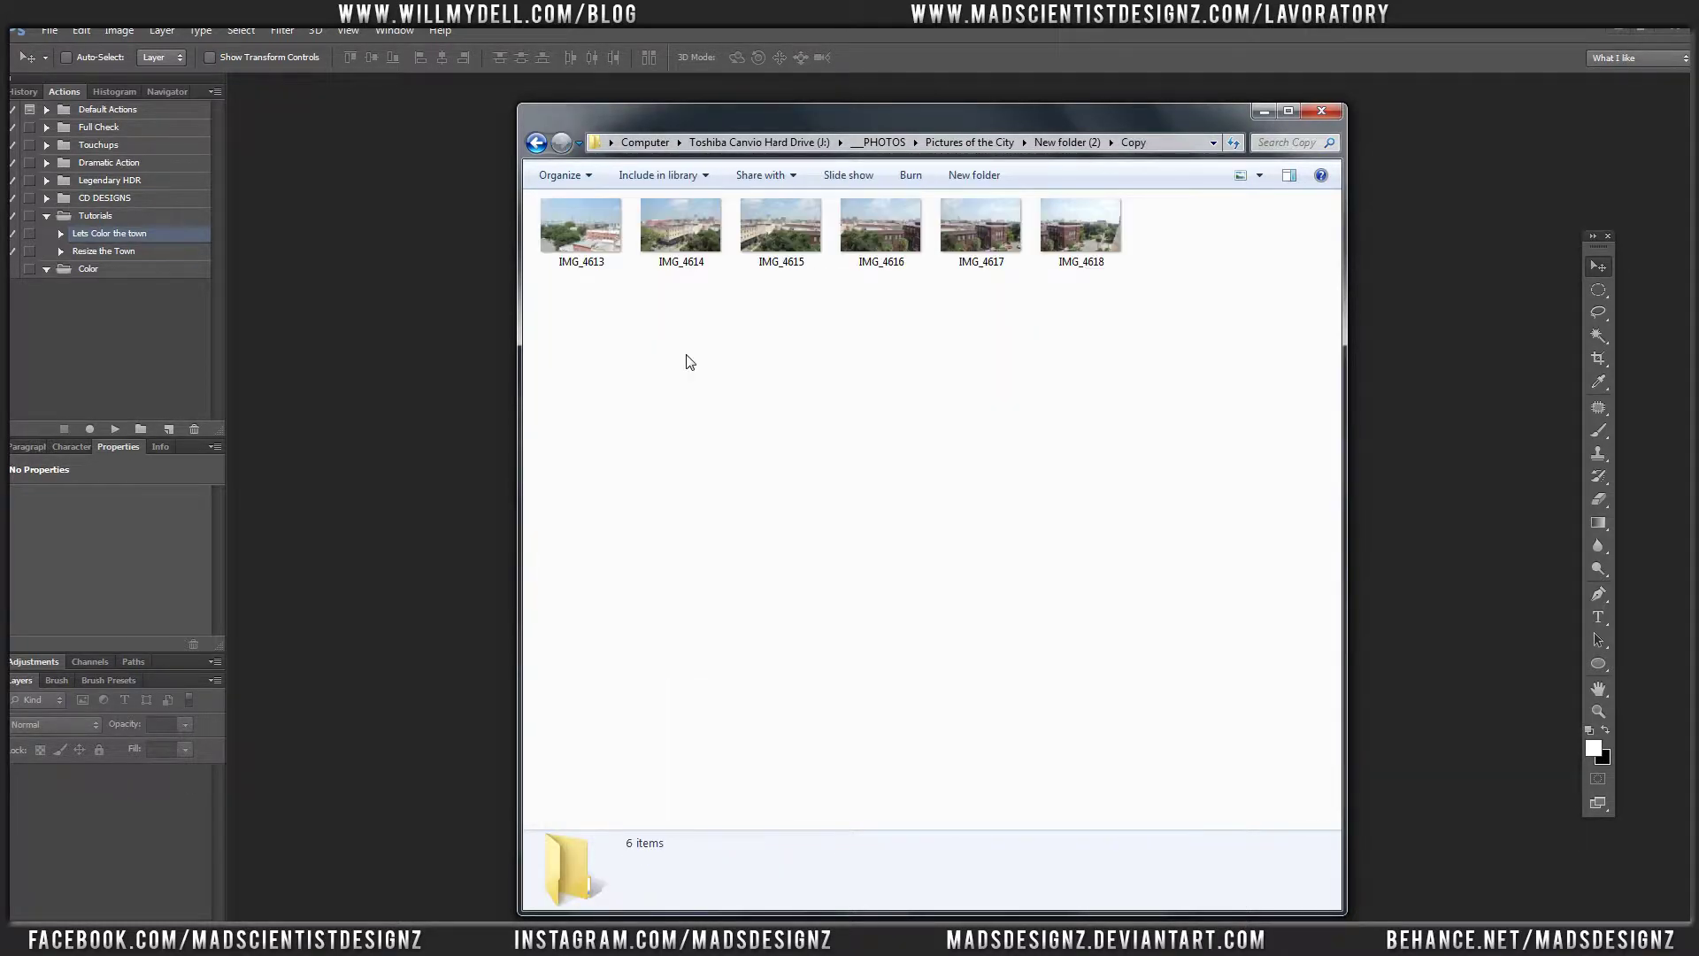
Copy the six original photos from the Copy folder into New folder (2), replacing all the same-named files
left_click_drag(596, 330, 1078, 216)
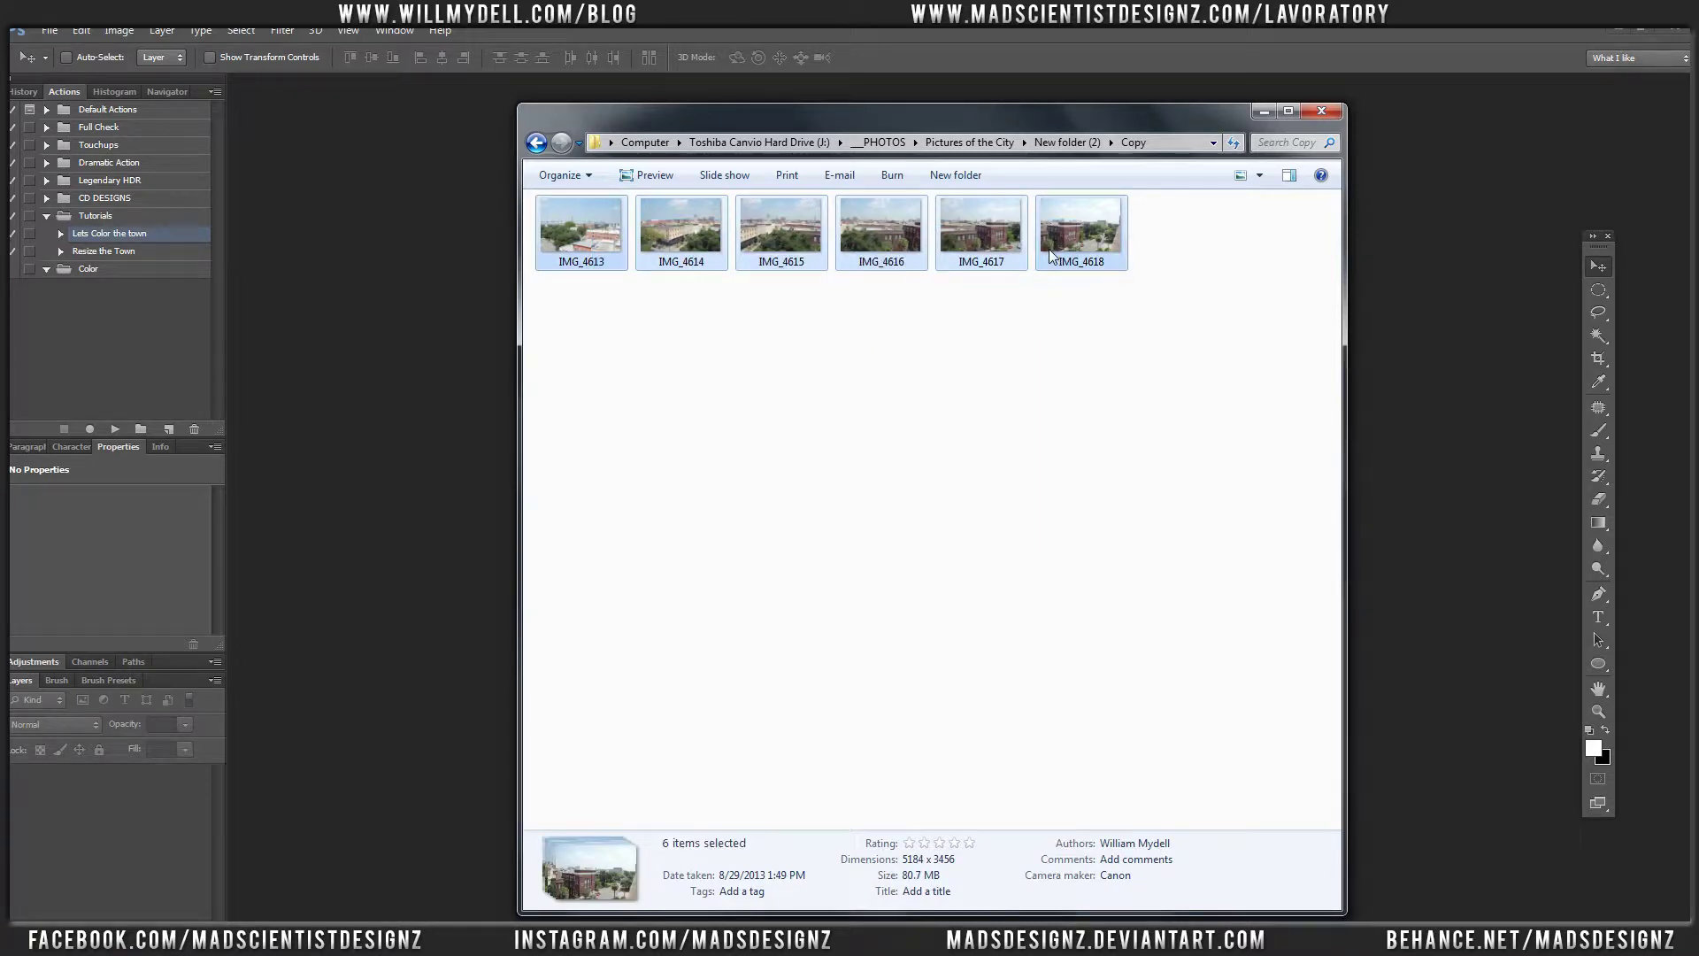
left_click(1066, 142)
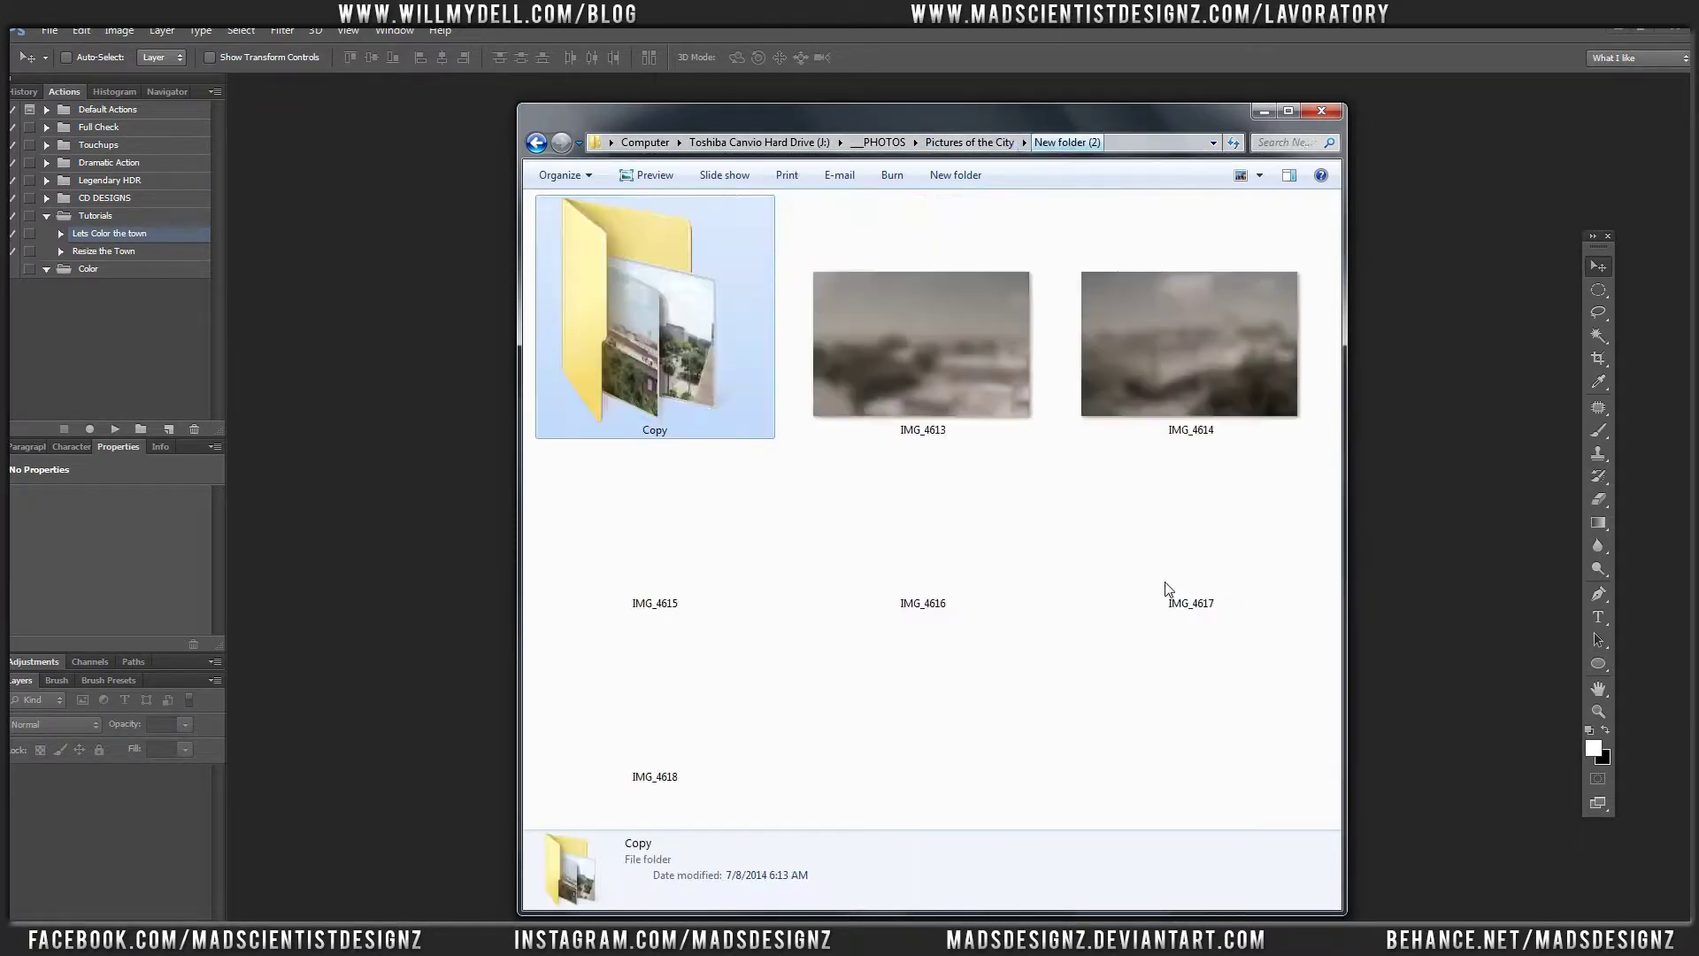
left_click(1109, 680)
key("ctrl+v")
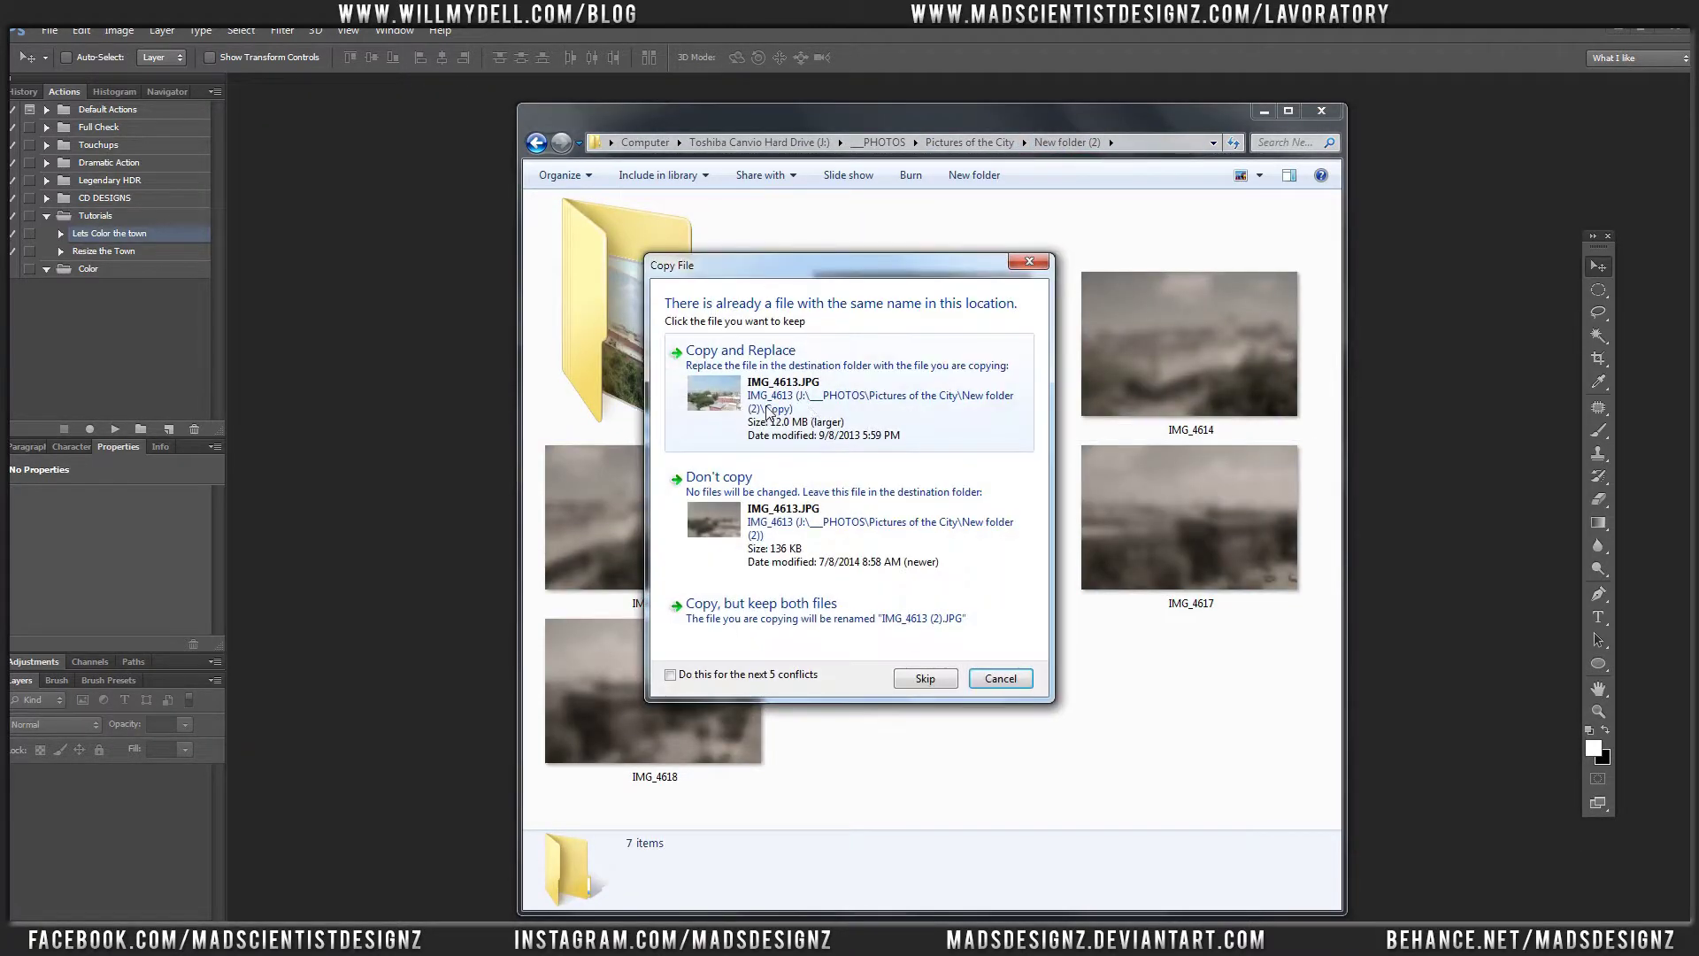
left_click(724, 678)
left_click(779, 398)
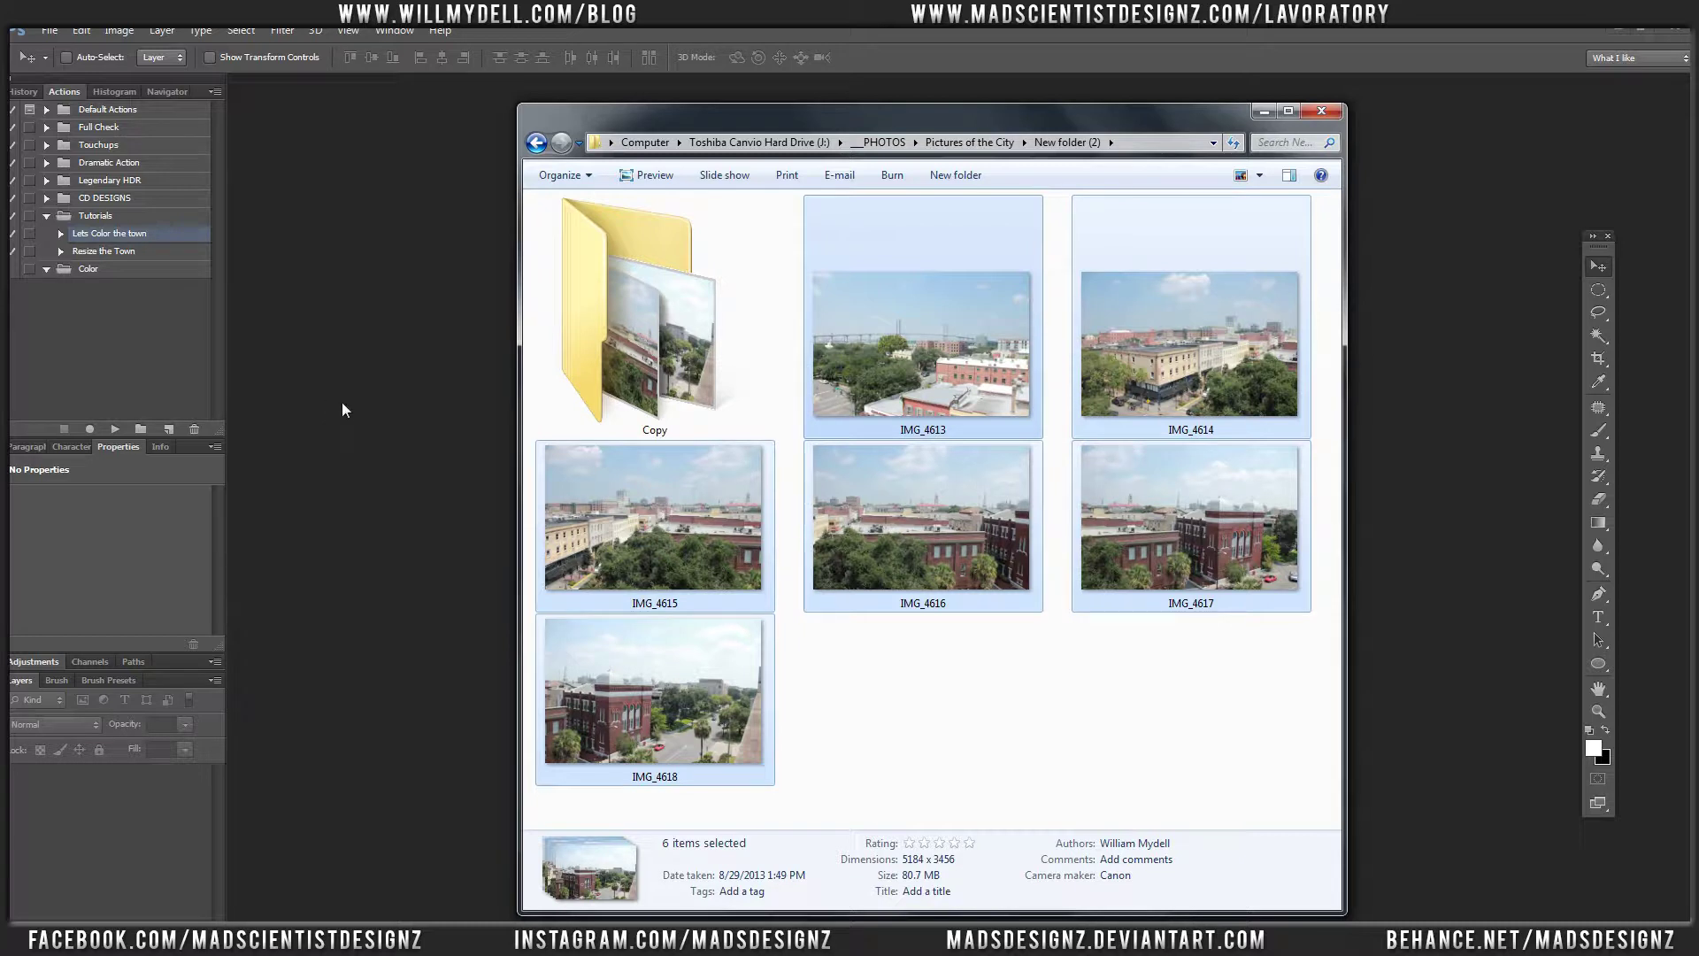
Return to Photoshop and review the recorded commands of the "Lets Color the town" action and the restored photos
left_click(132, 252)
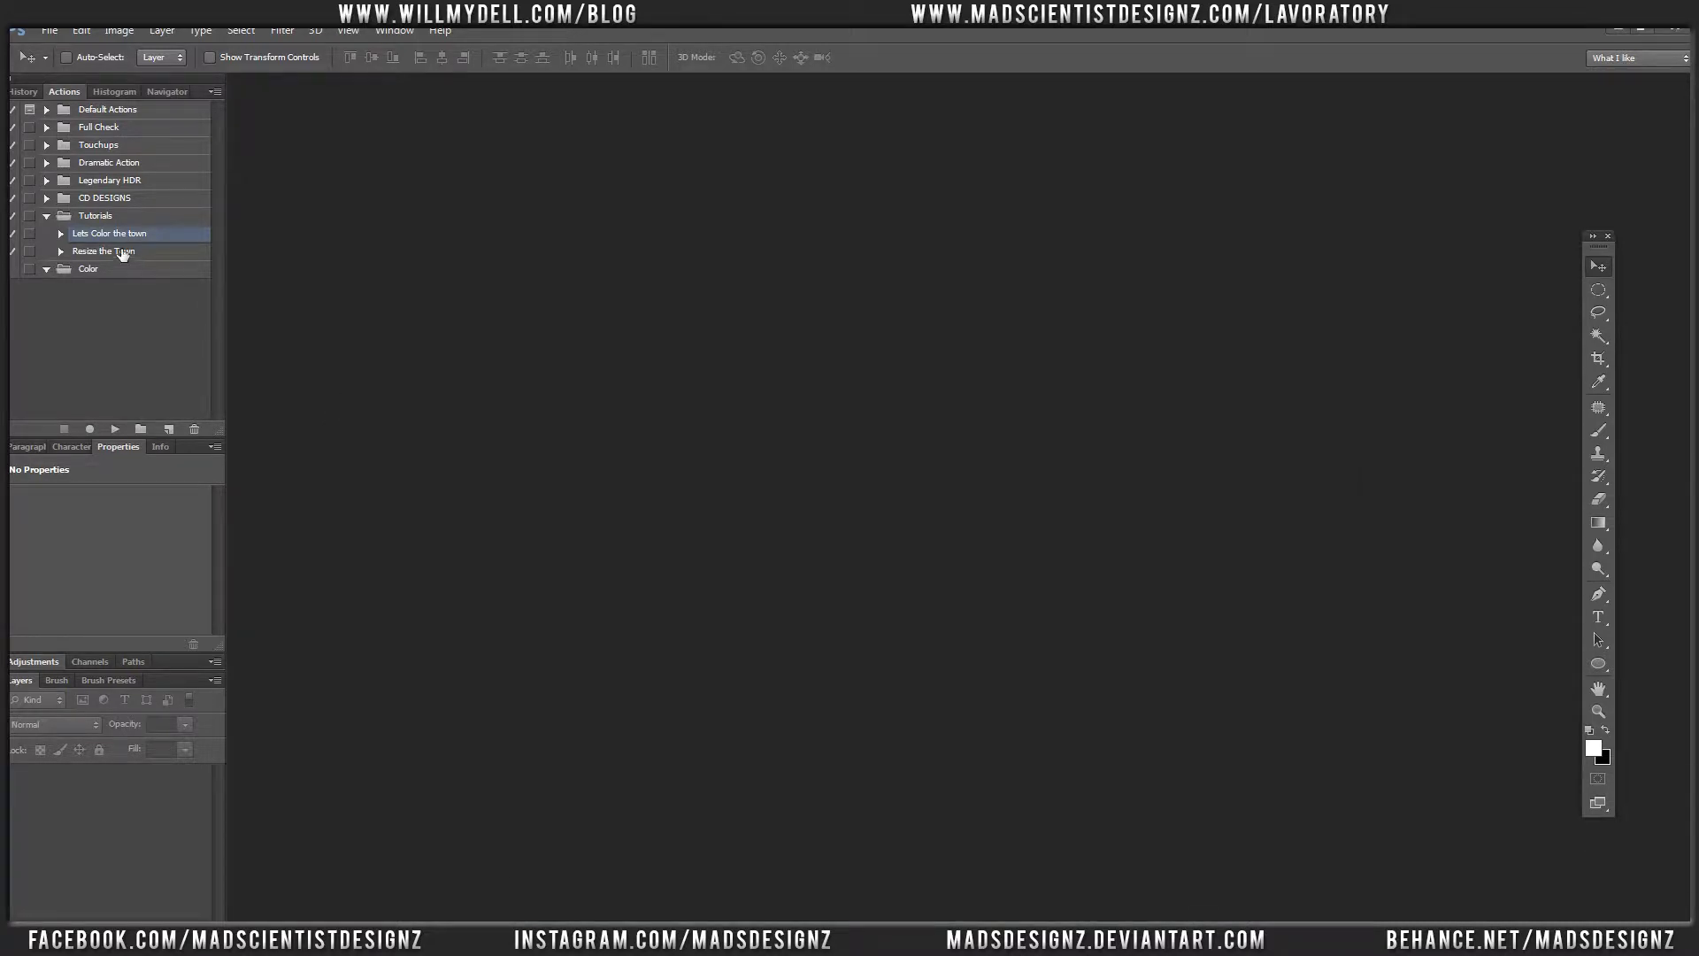
left_click(61, 233)
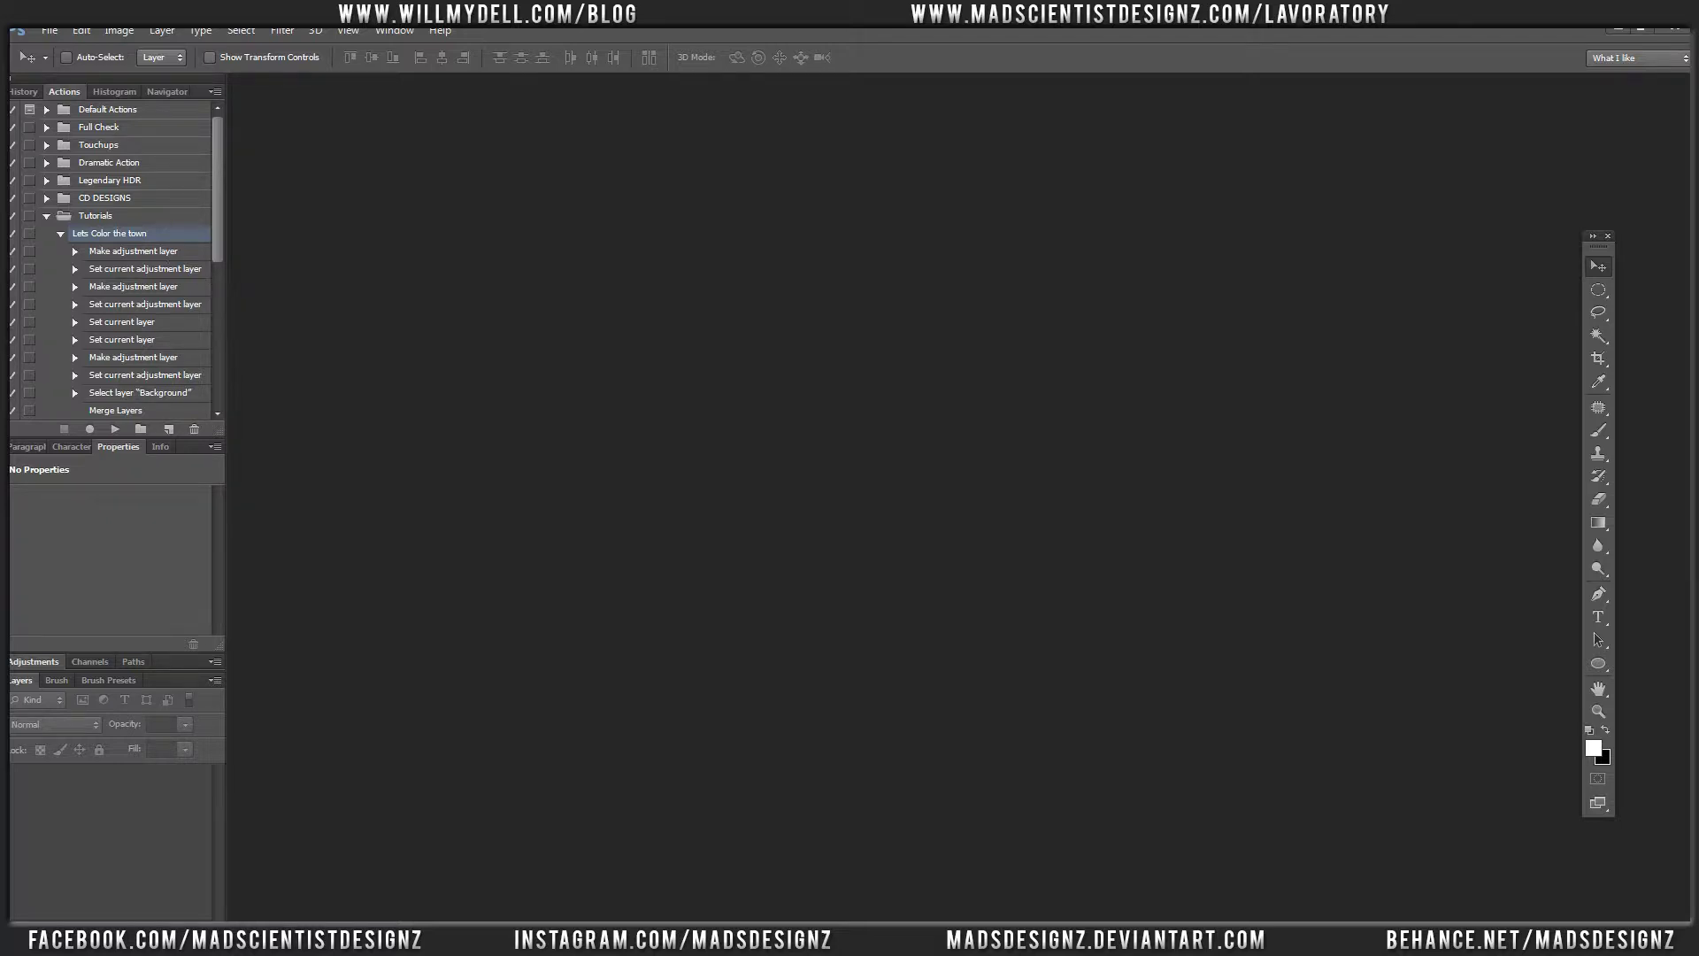
left_click(292, 863)
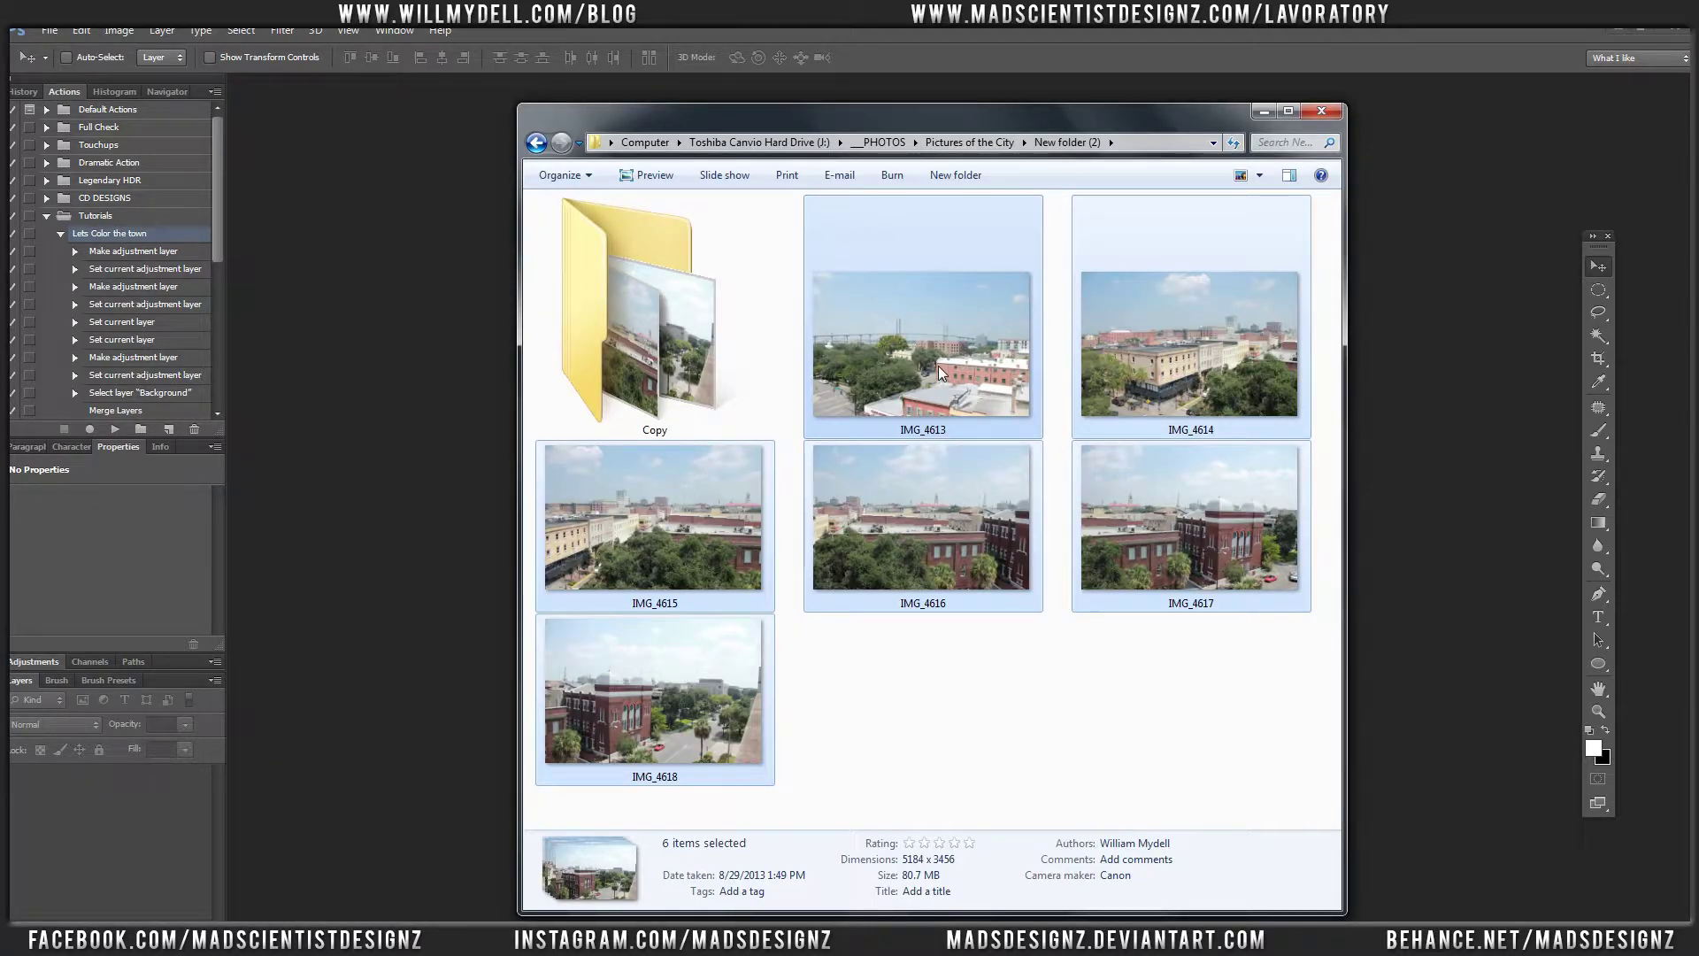
left_click(283, 296)
left_click(60, 233)
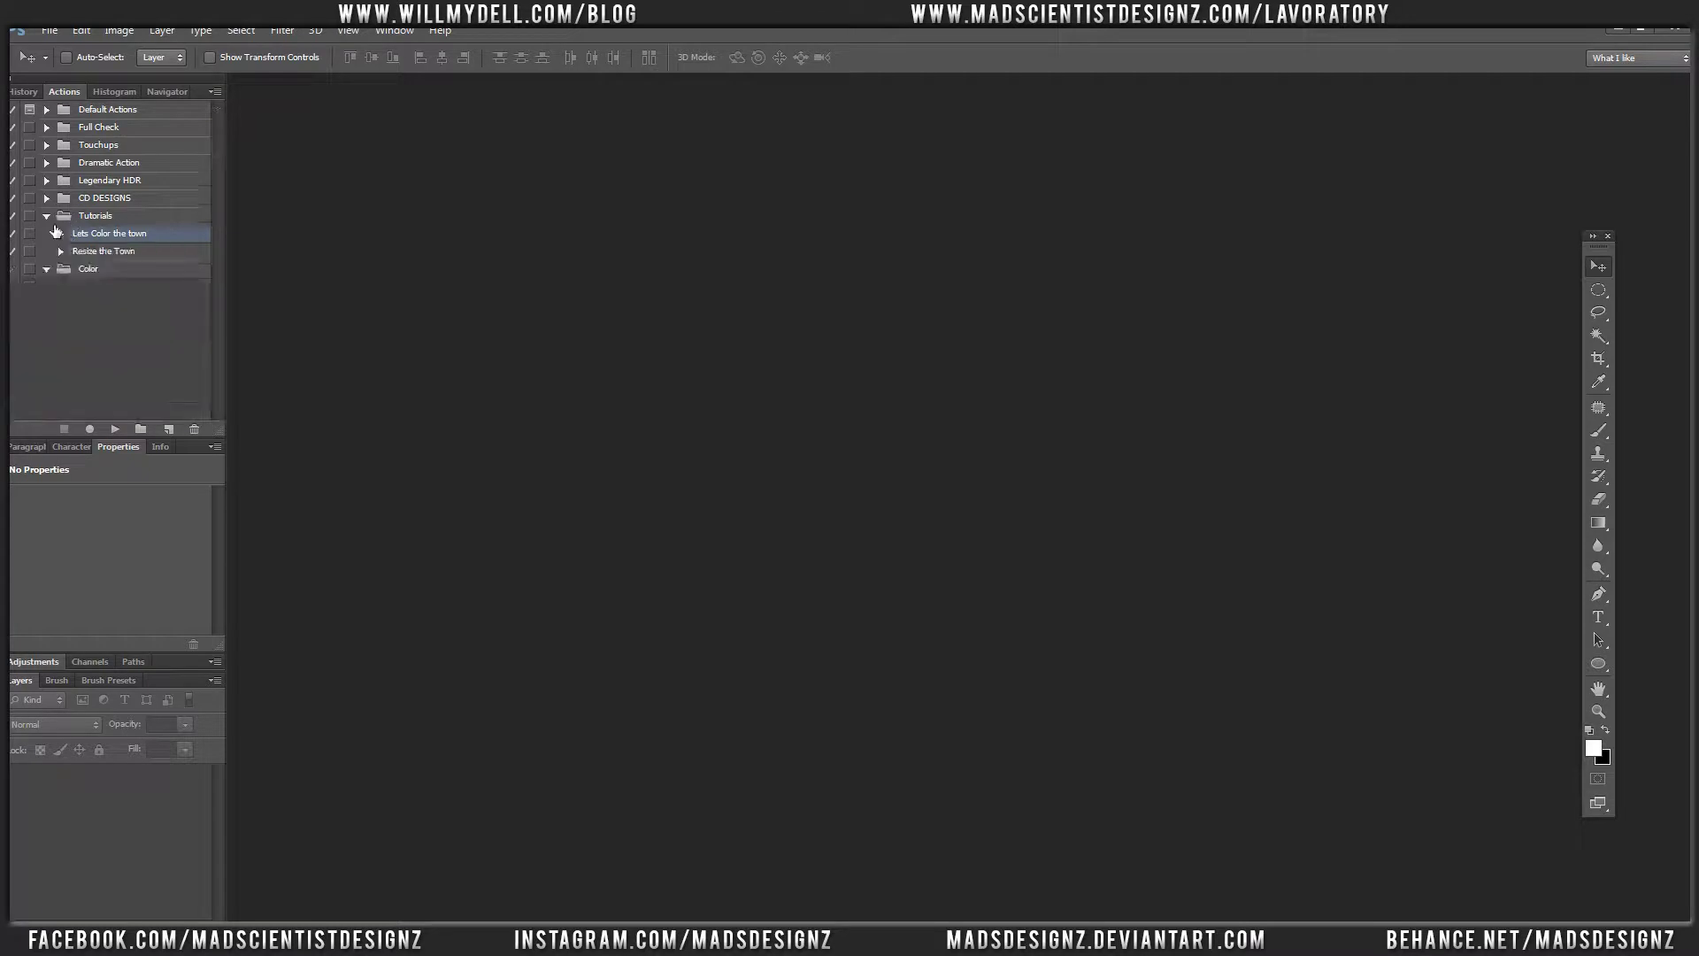
Run a batch with the "Lets Color the town" action from the Tutorials set, using New folder (2) as source and destination
left_click(48, 30)
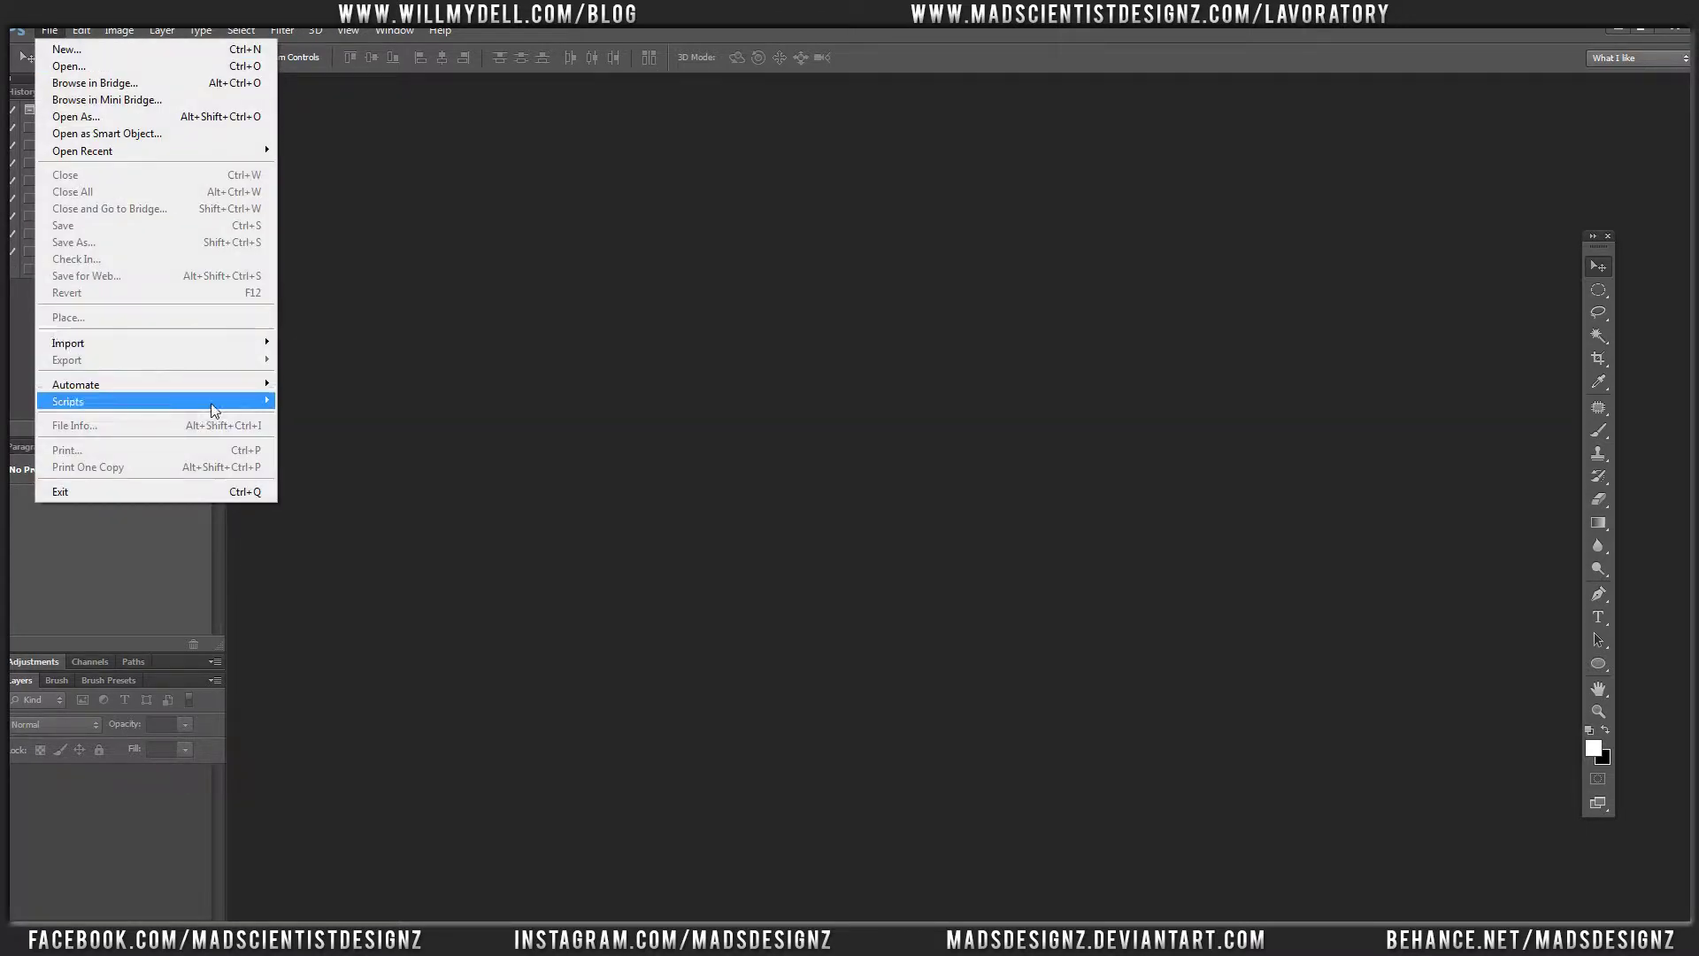
mouse_move(239, 390)
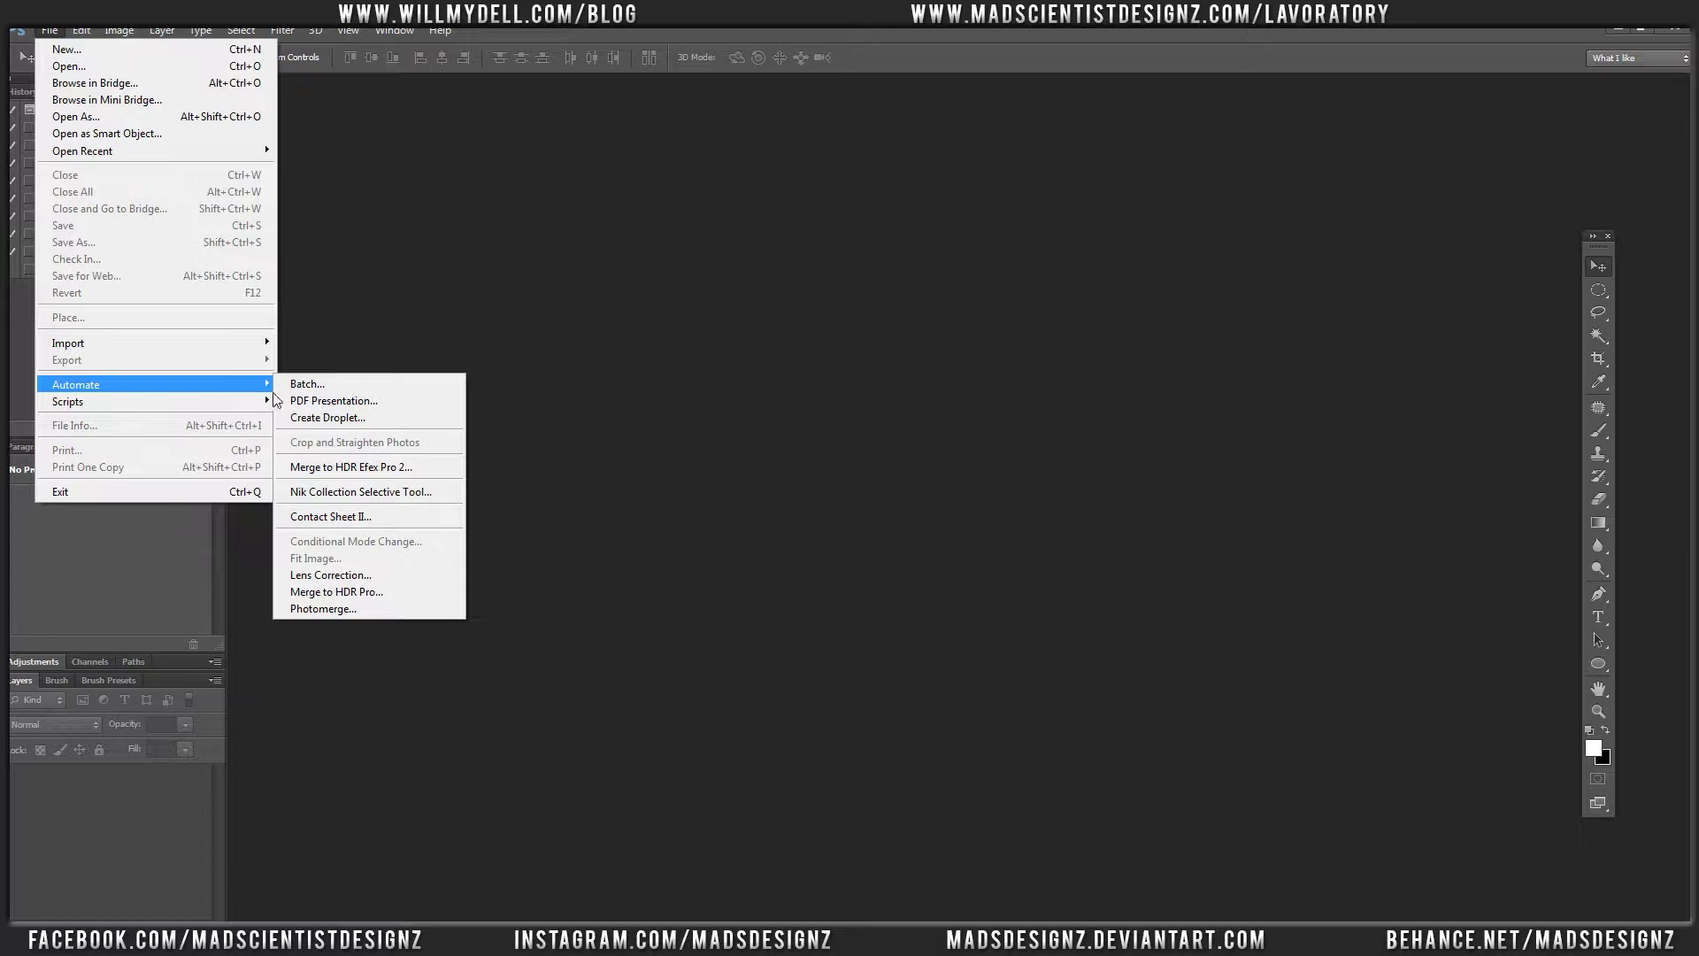
left_click(304, 384)
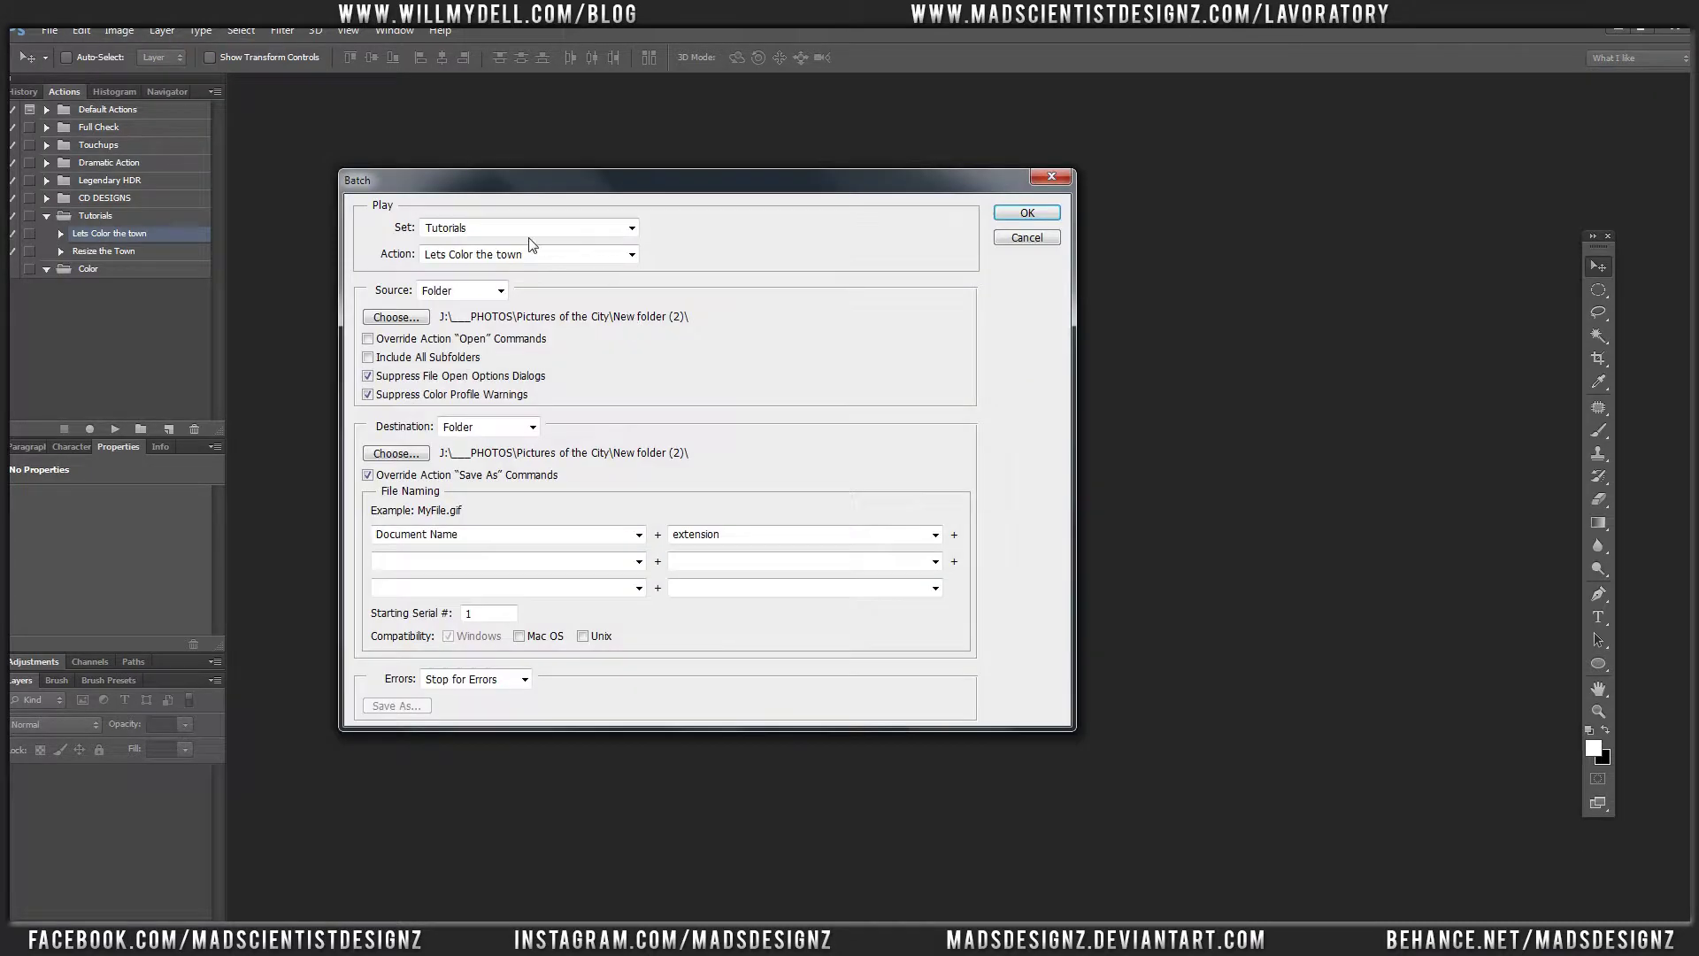
left_click(534, 253)
left_click(535, 254)
left_click(1031, 214)
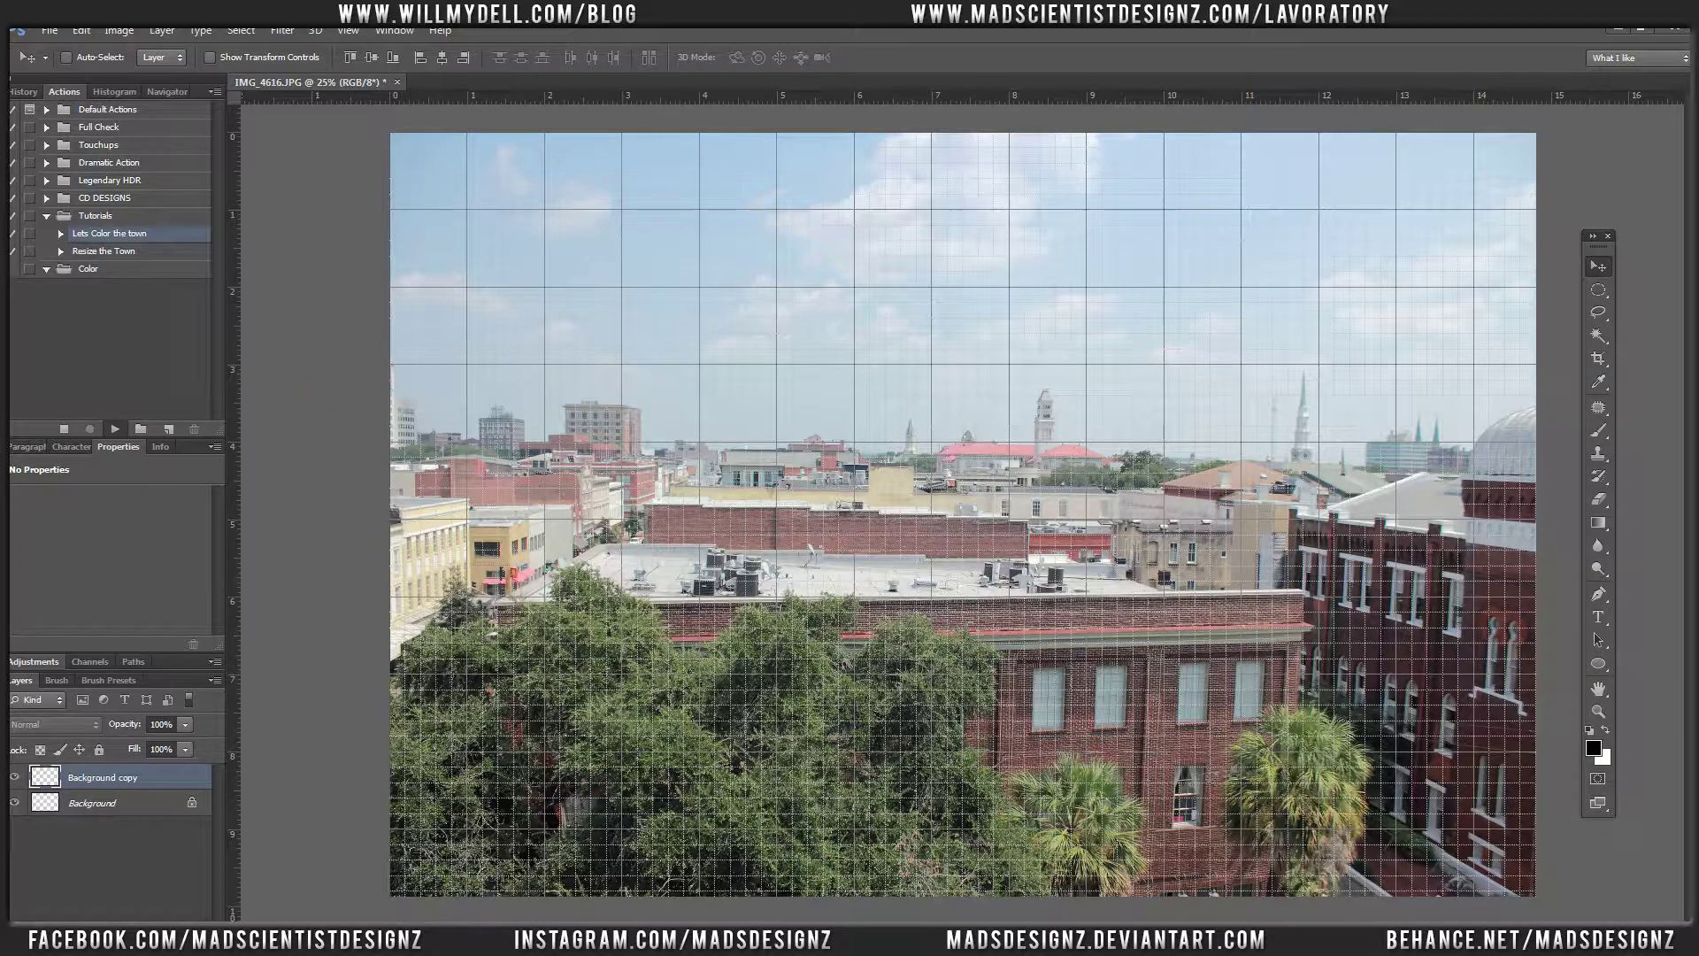
Switch to New folder (2) and examine the batch-colored photos IMG_4613 through IMG_4616 in Windows Photo Viewer
mouse_move(183, 938)
left_click(310, 854)
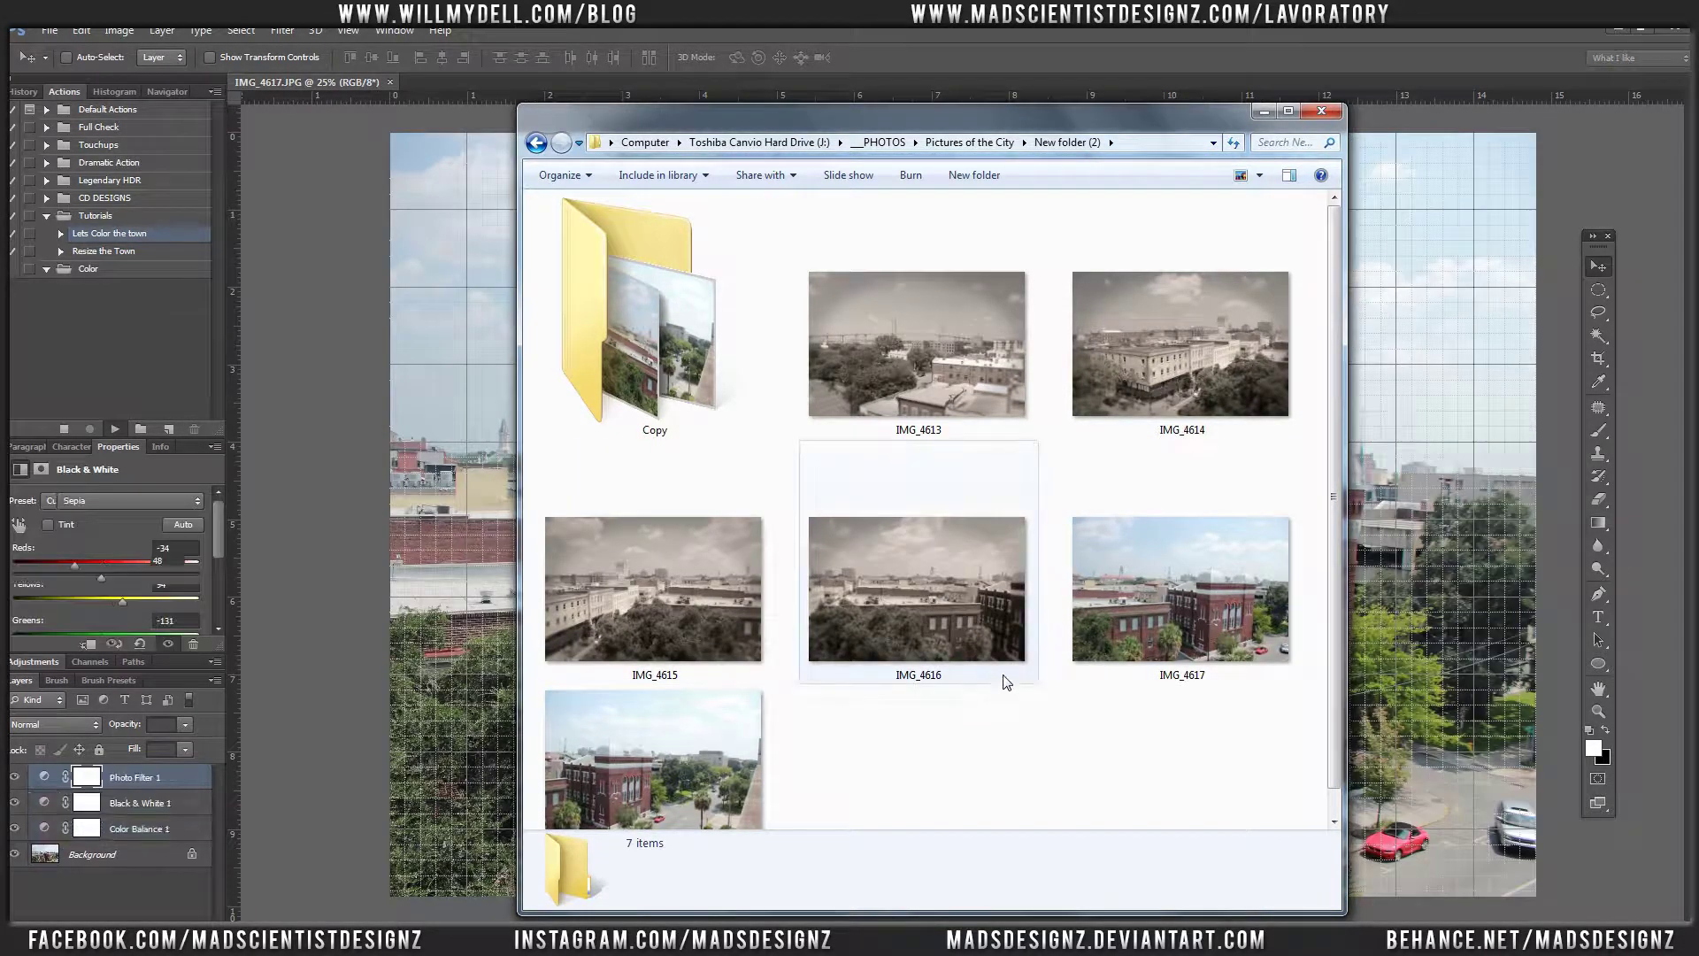
left_click(967, 378)
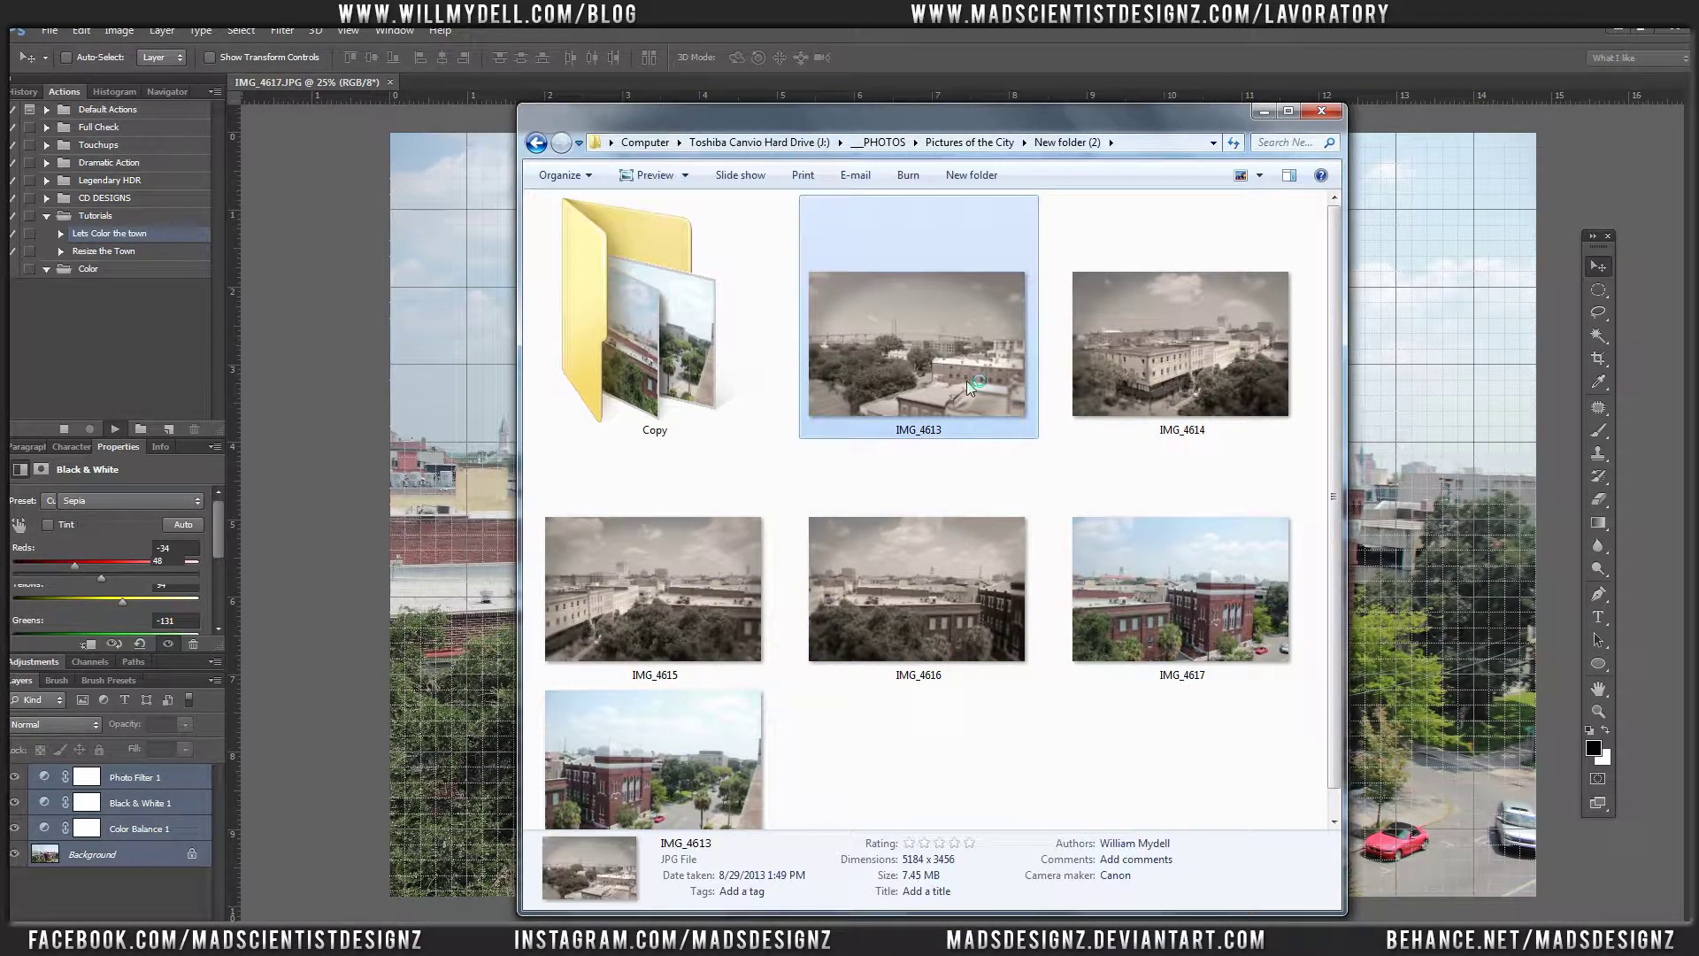
double_click(978, 407)
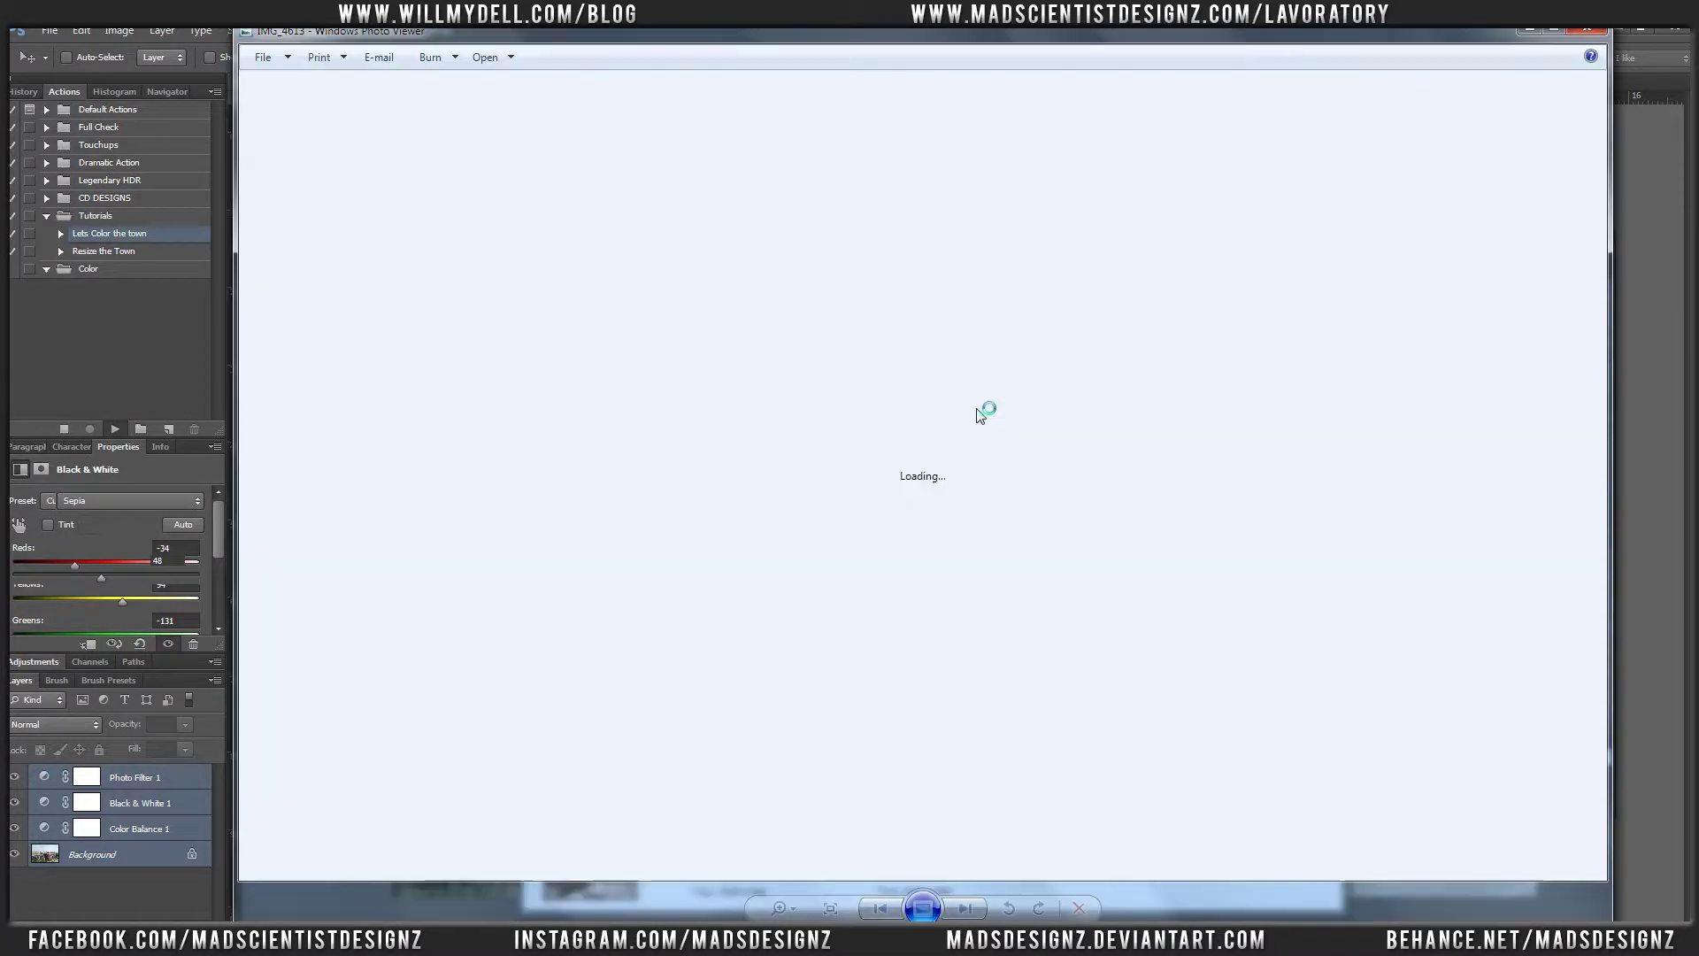
left_click(980, 904)
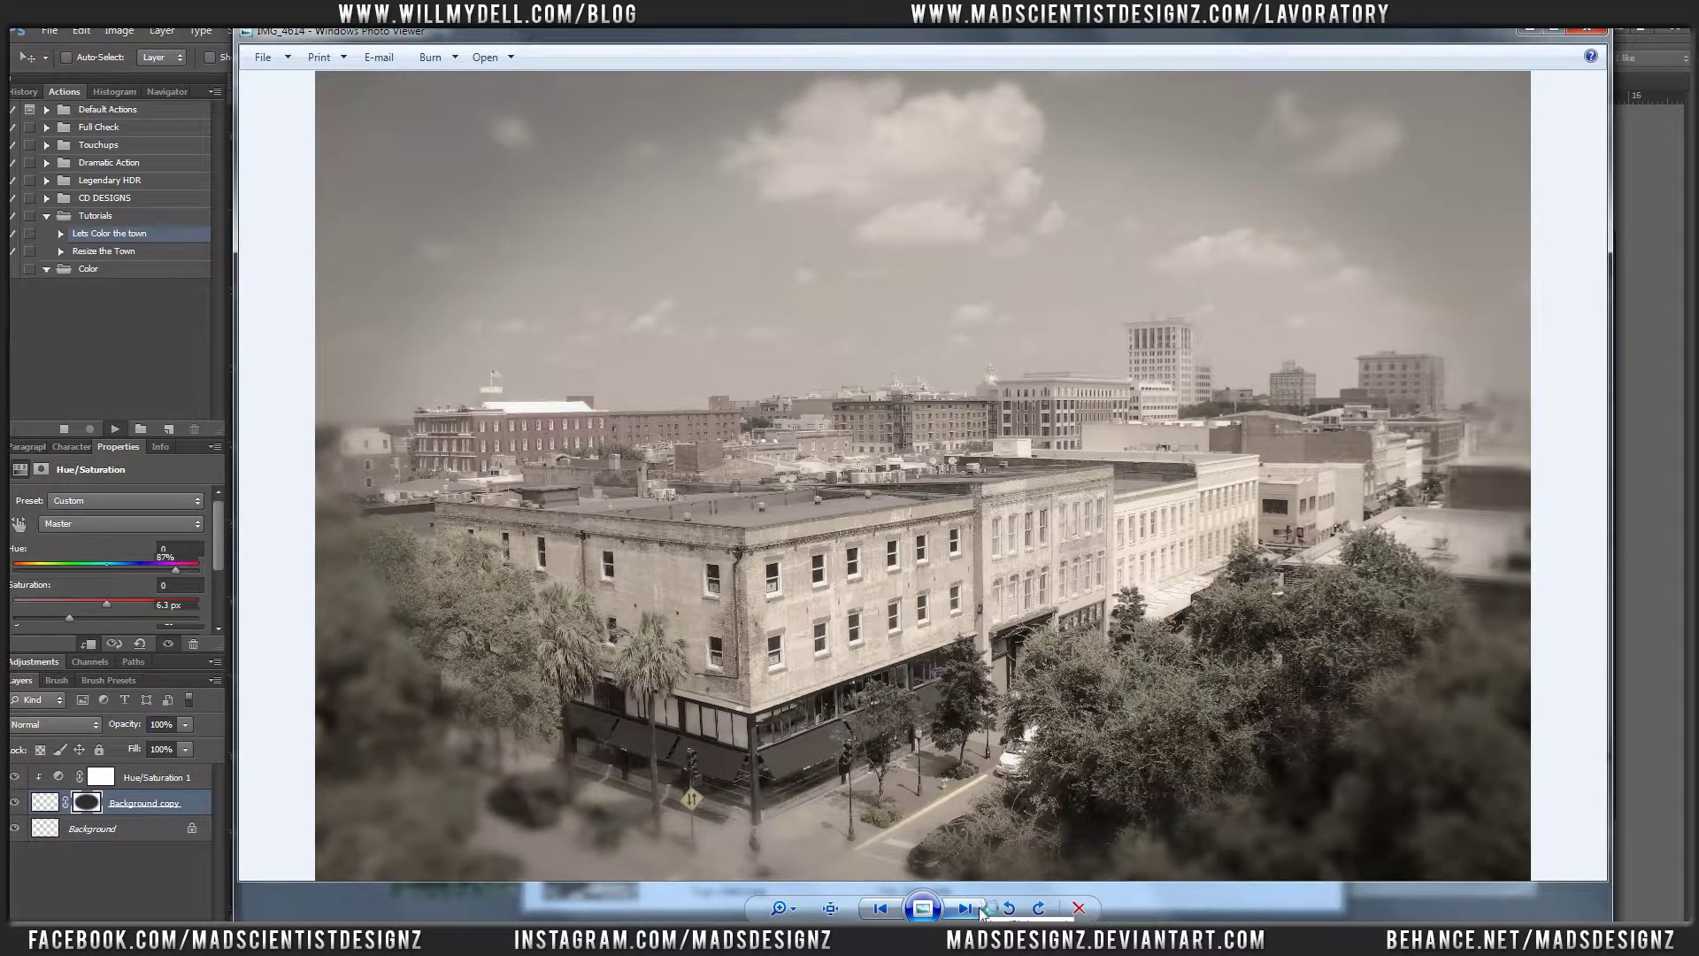
left_click(980, 904)
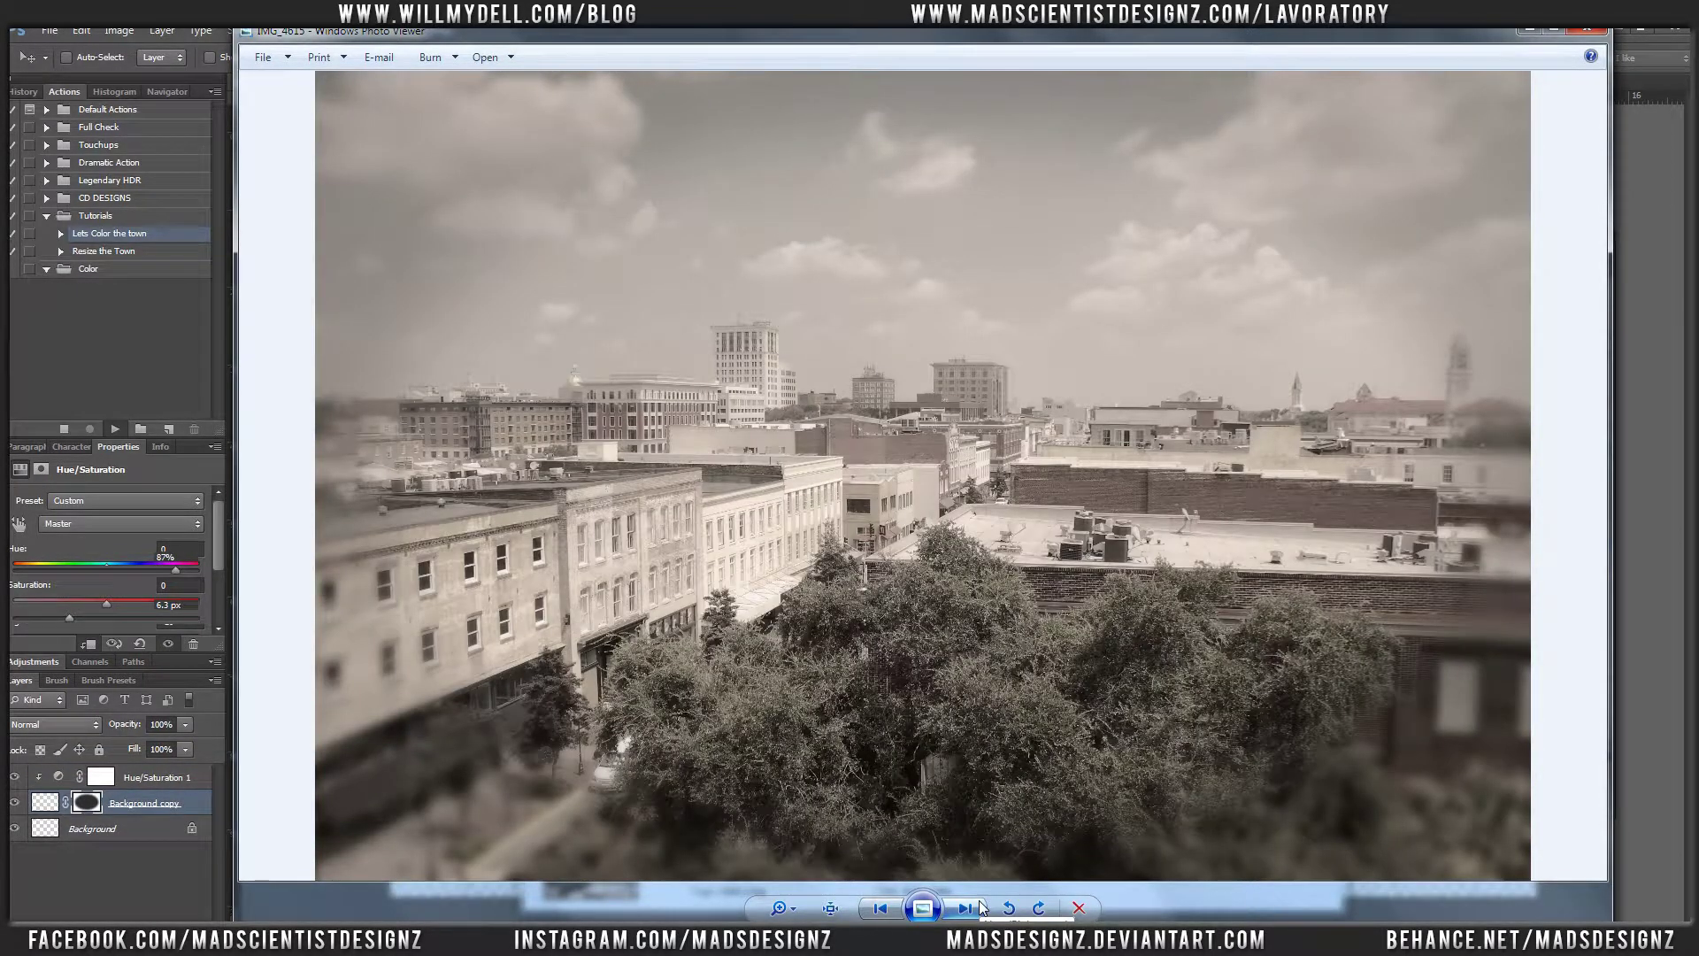
left_click(980, 904)
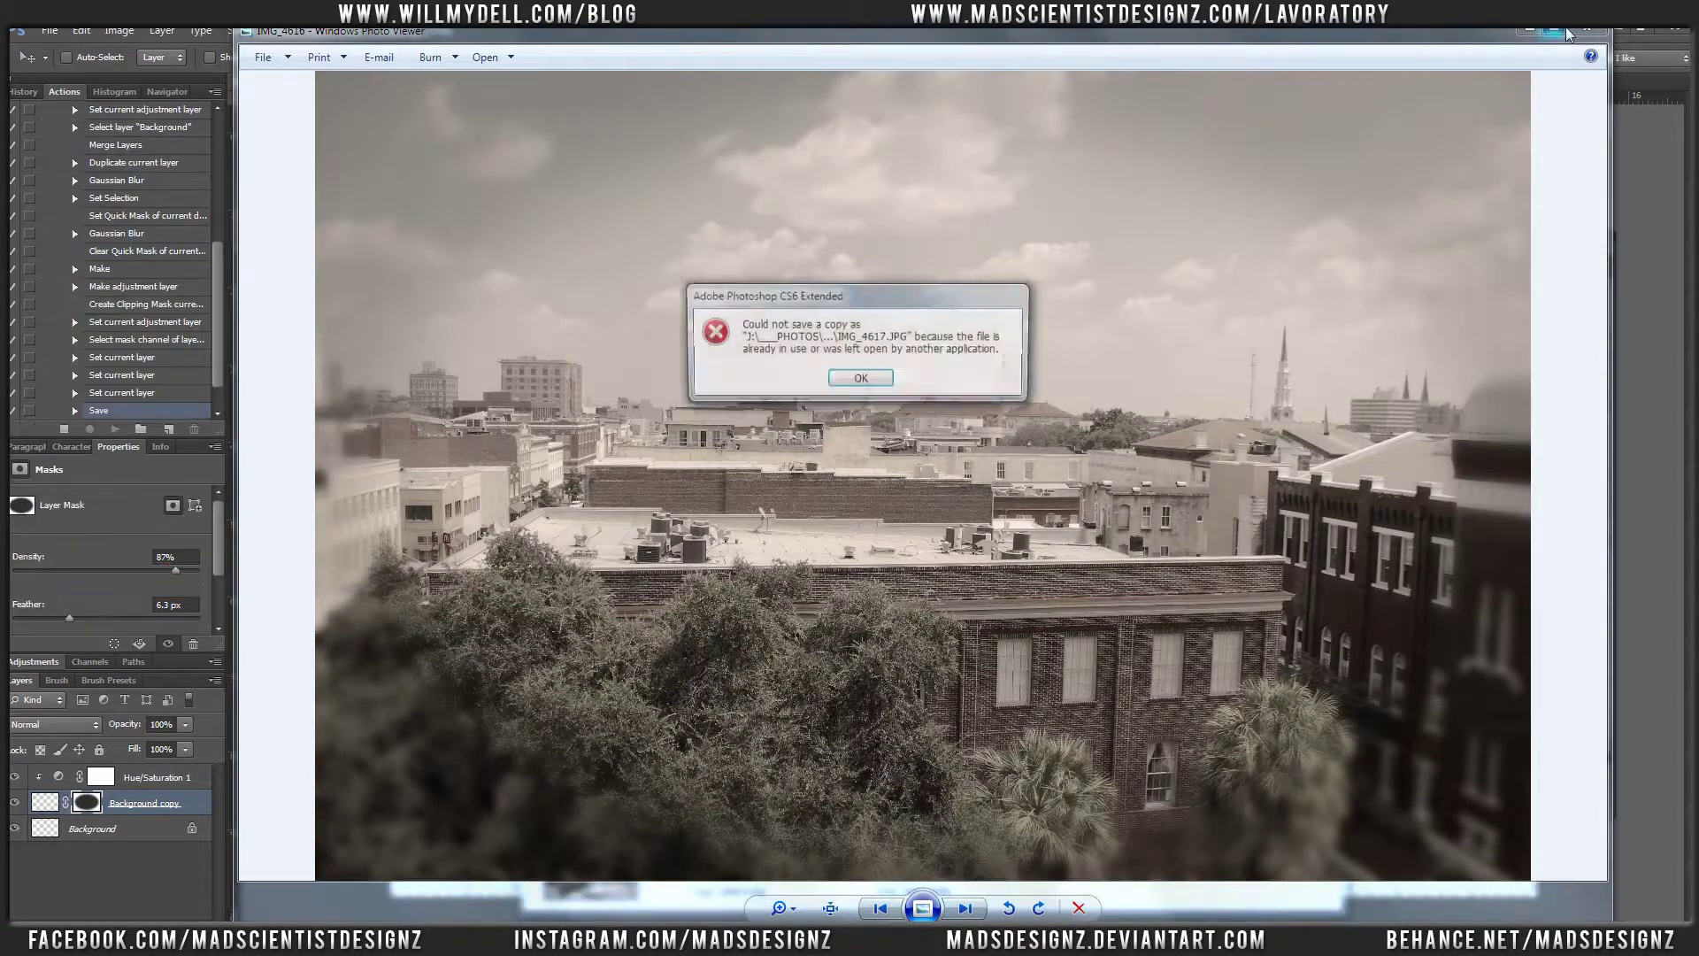
Acknowledge the save error and save IMG_4617 as a JPEG in New folder (2) at quality 12, replacing the existing file
left_click(880, 378)
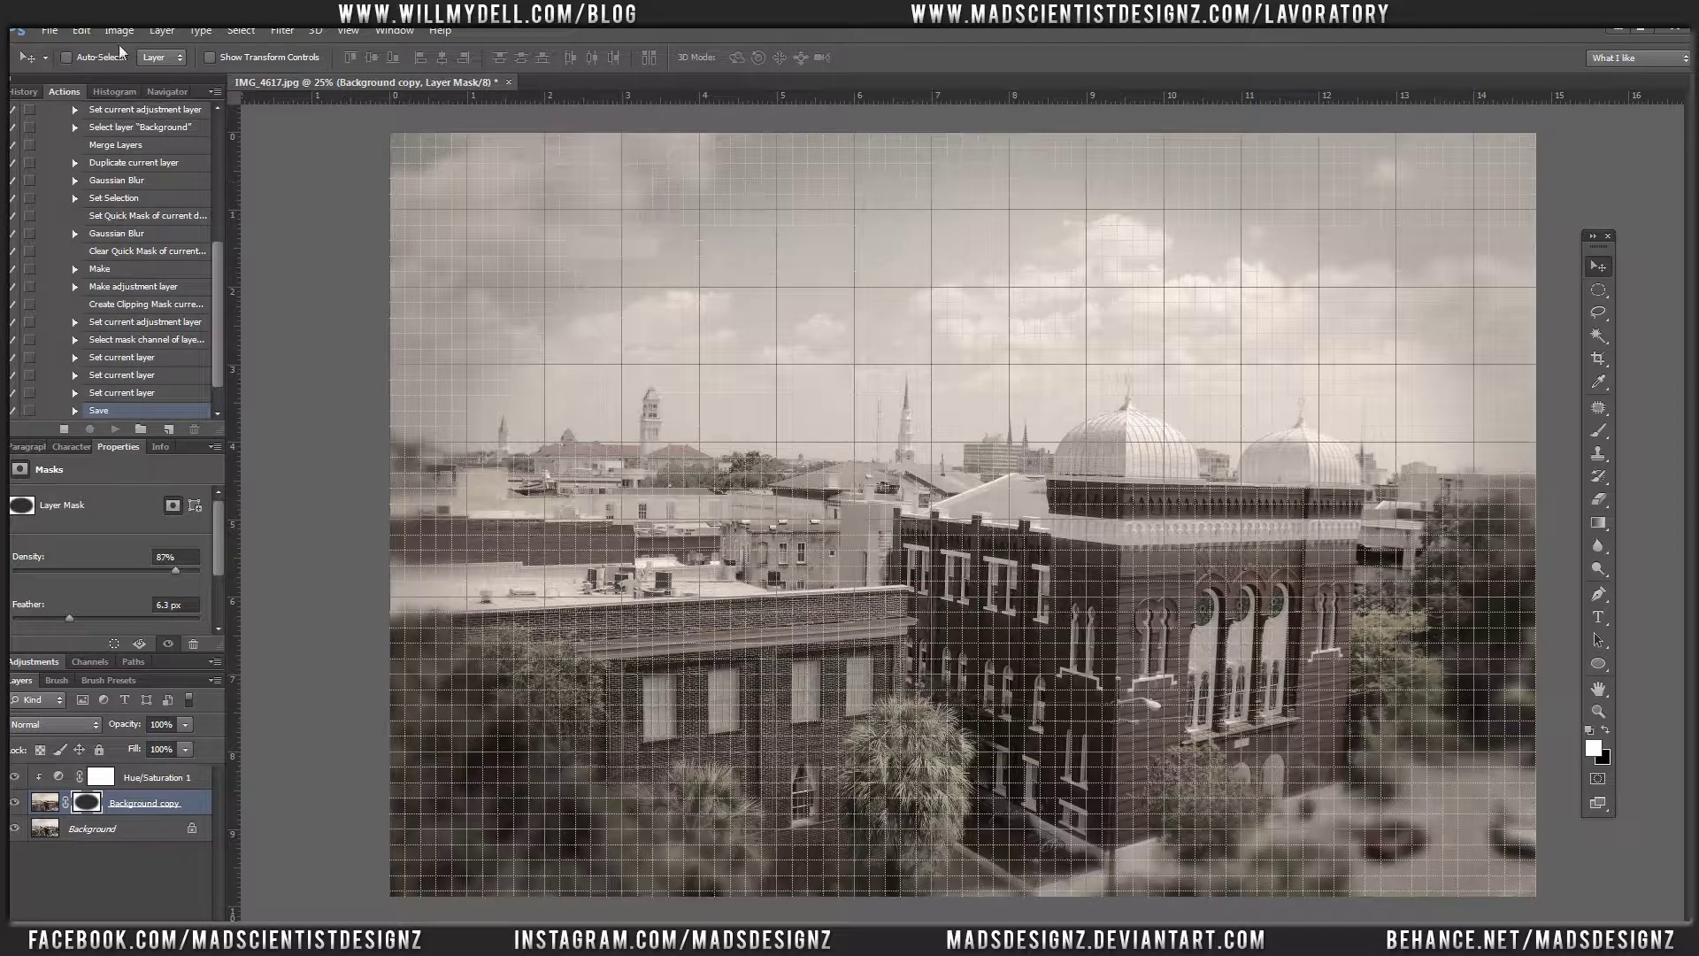
left_click(50, 30)
left_click(137, 252)
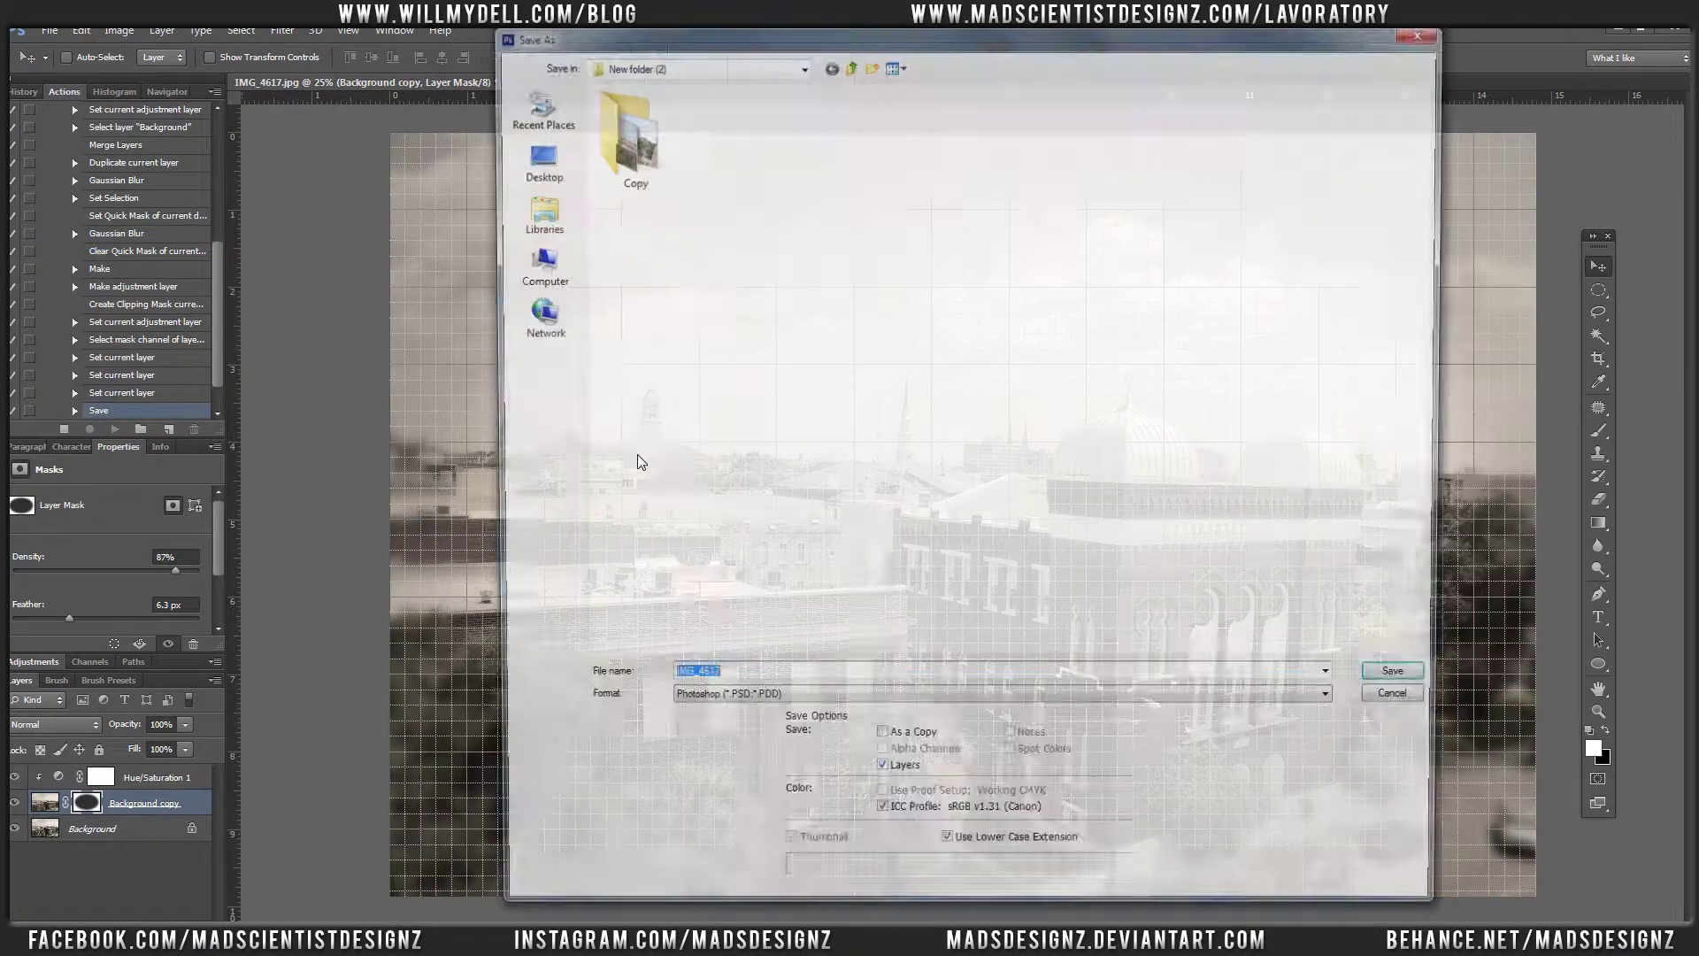
left_click(787, 705)
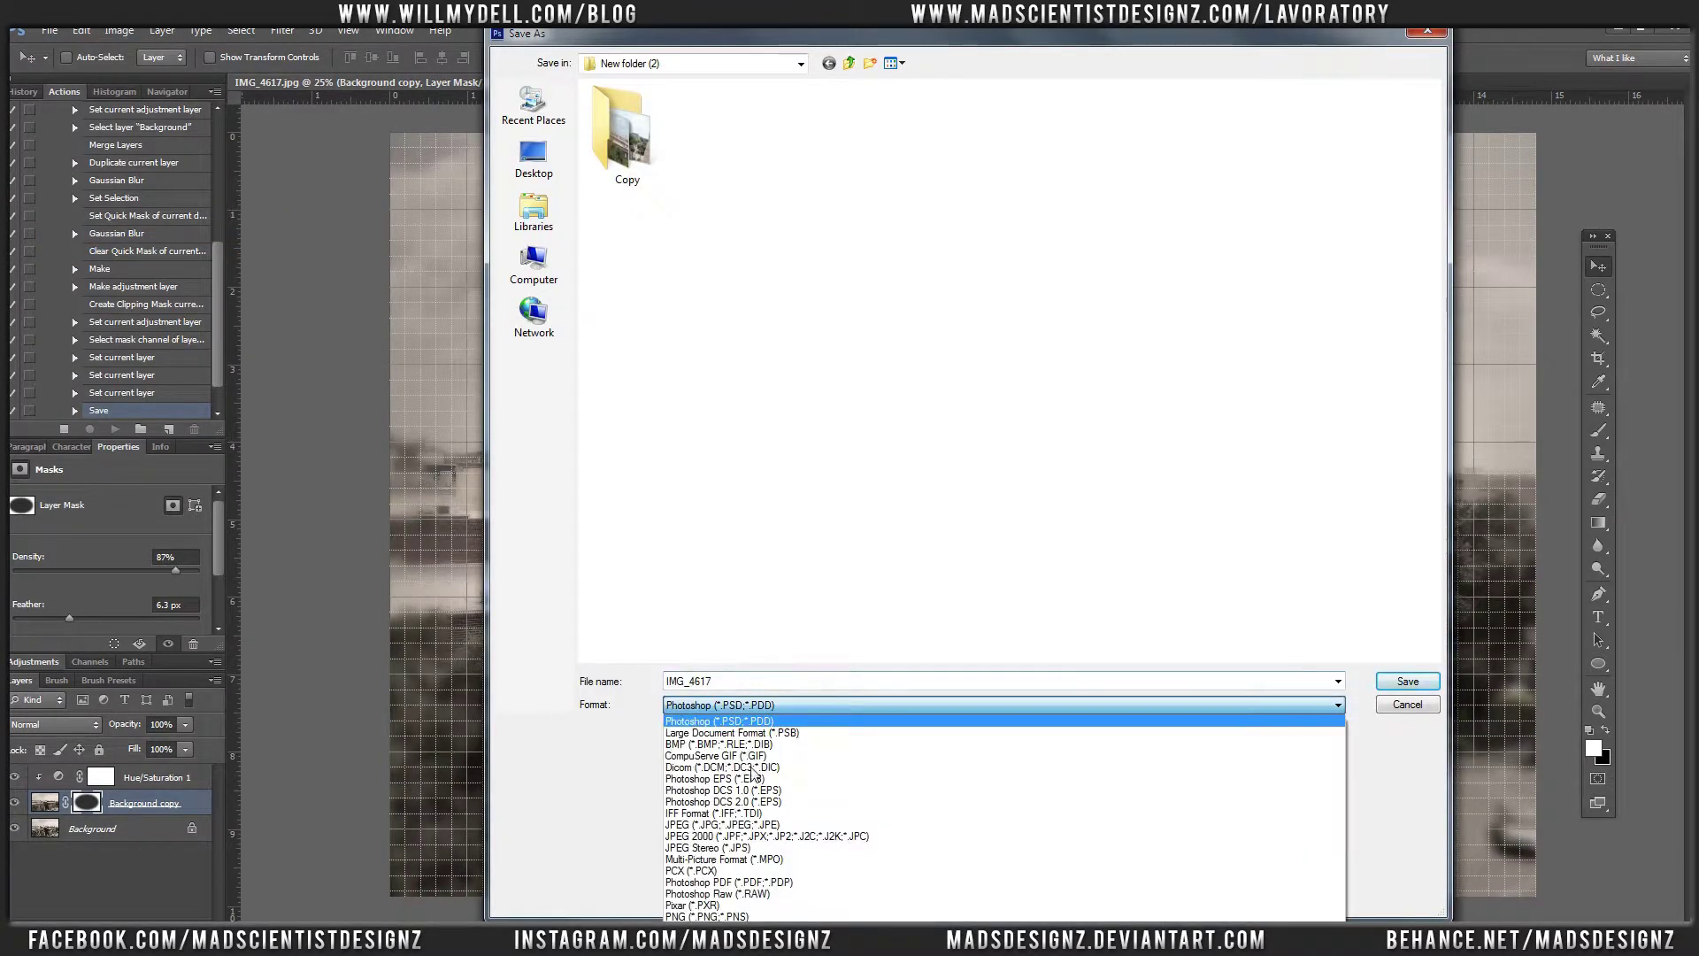
left_click(772, 809)
left_click(1386, 683)
left_click(816, 374)
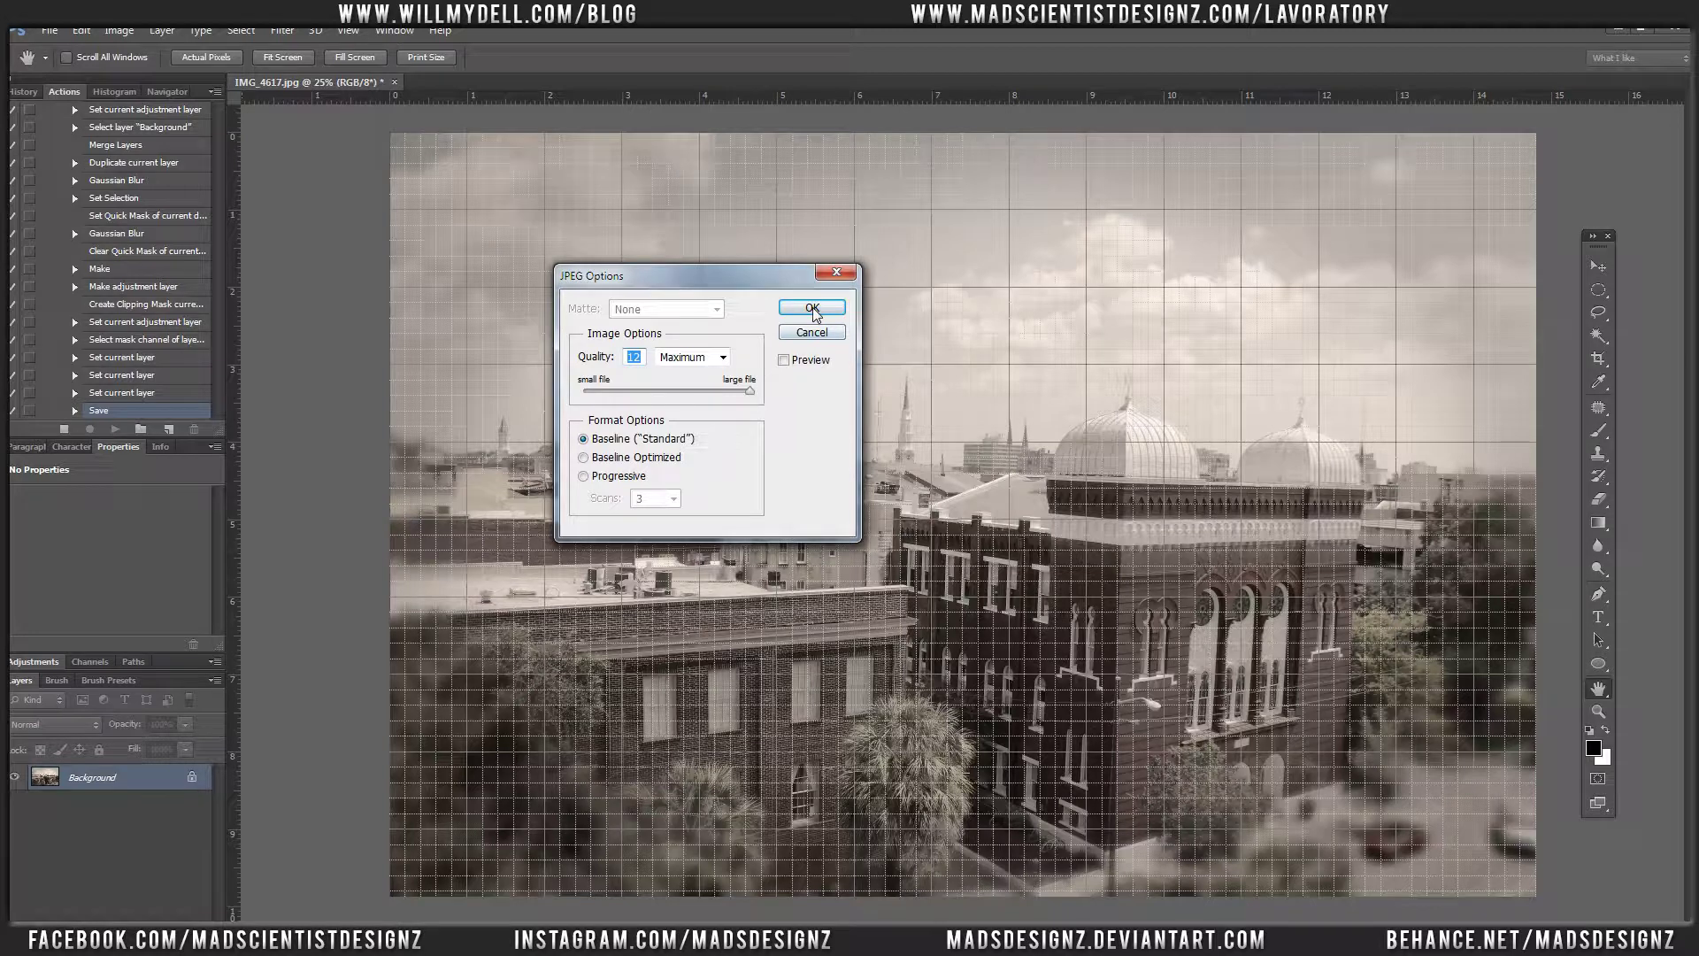
left_click(812, 308)
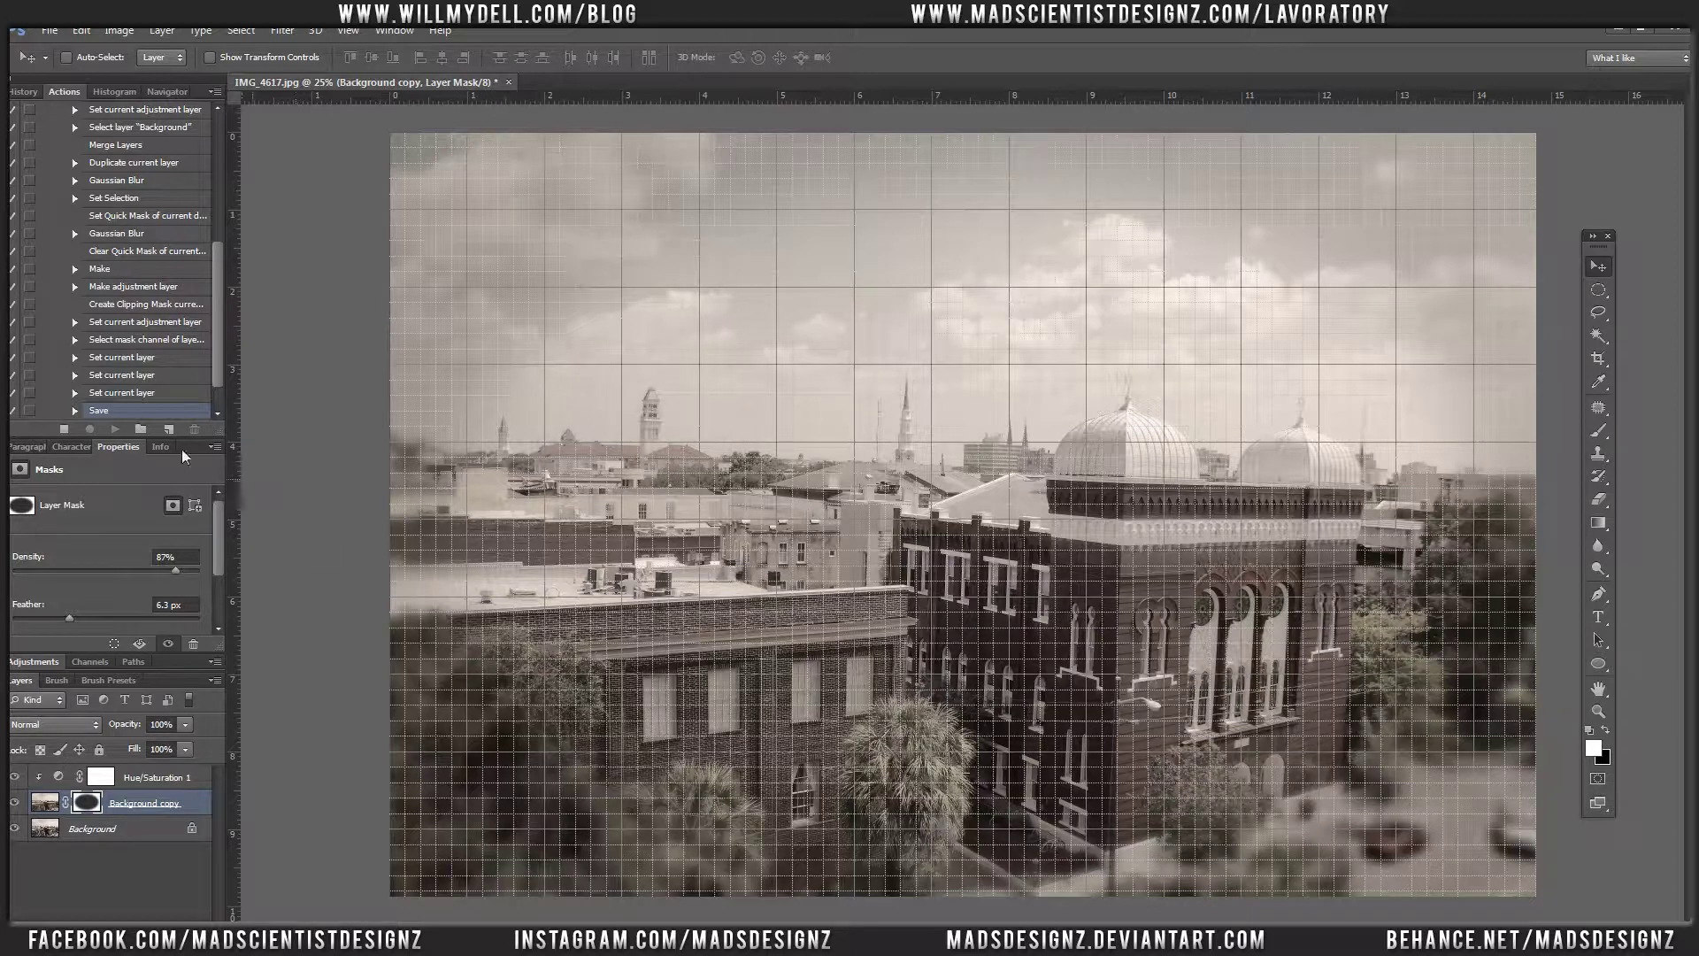
Close the IMG_4617 document without saving changes, and close the Windows Photo Viewer window
scroll(196, 376, "down", 1)
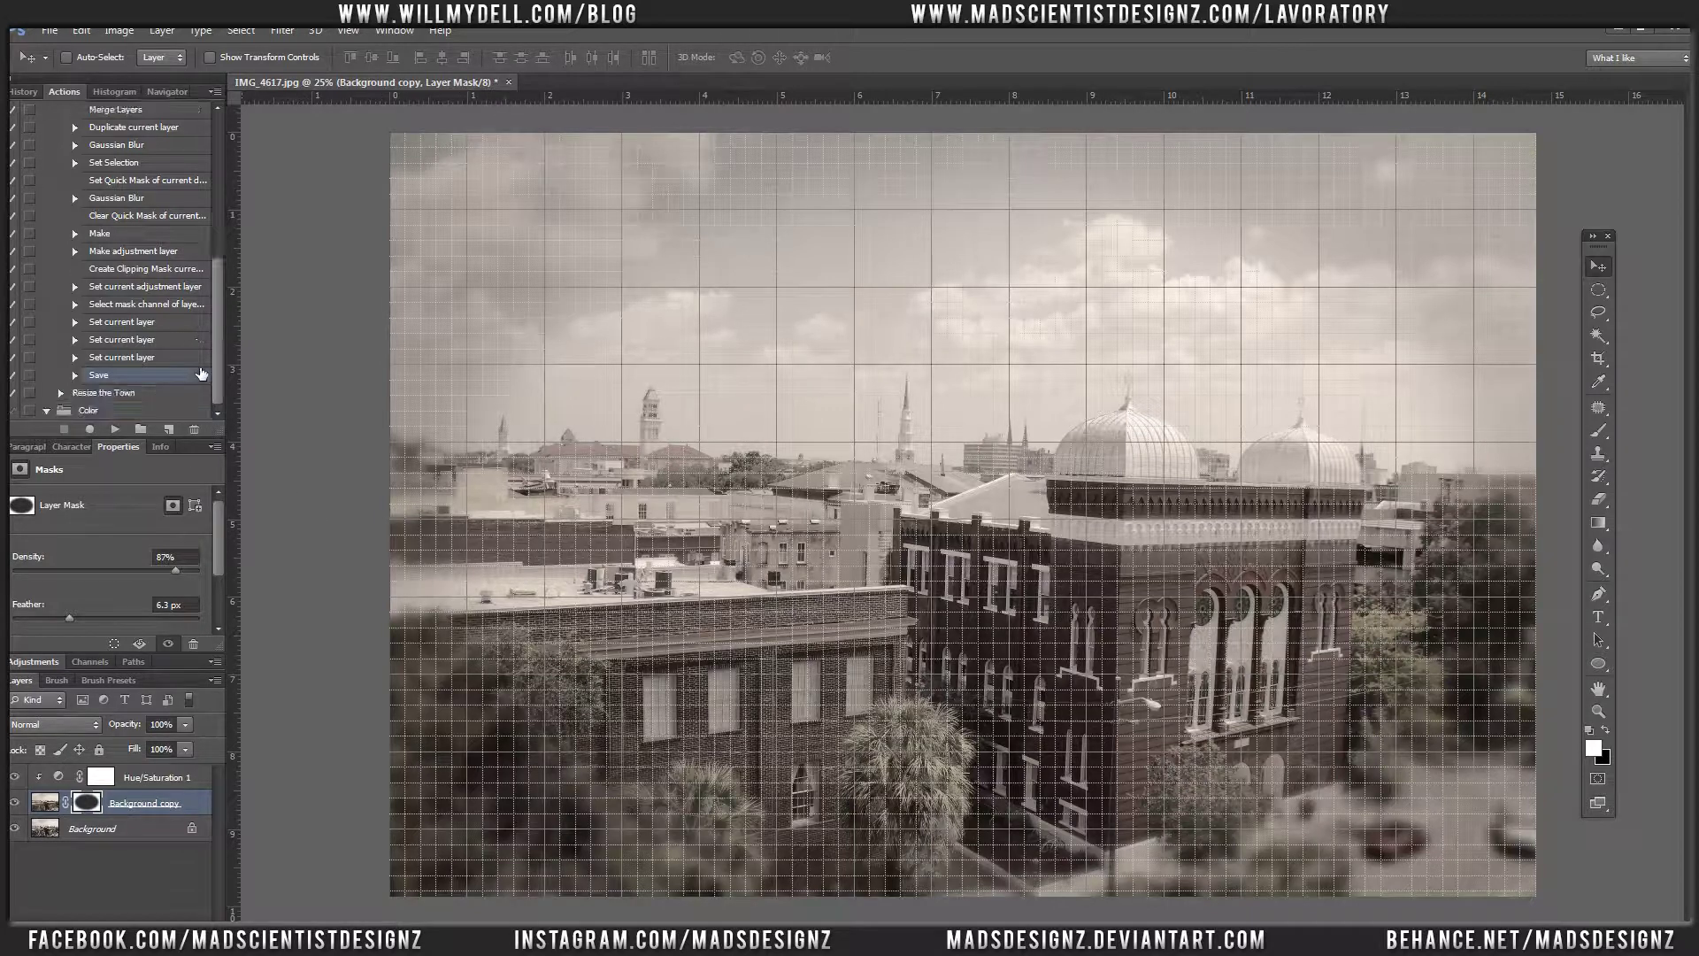
left_click(508, 82)
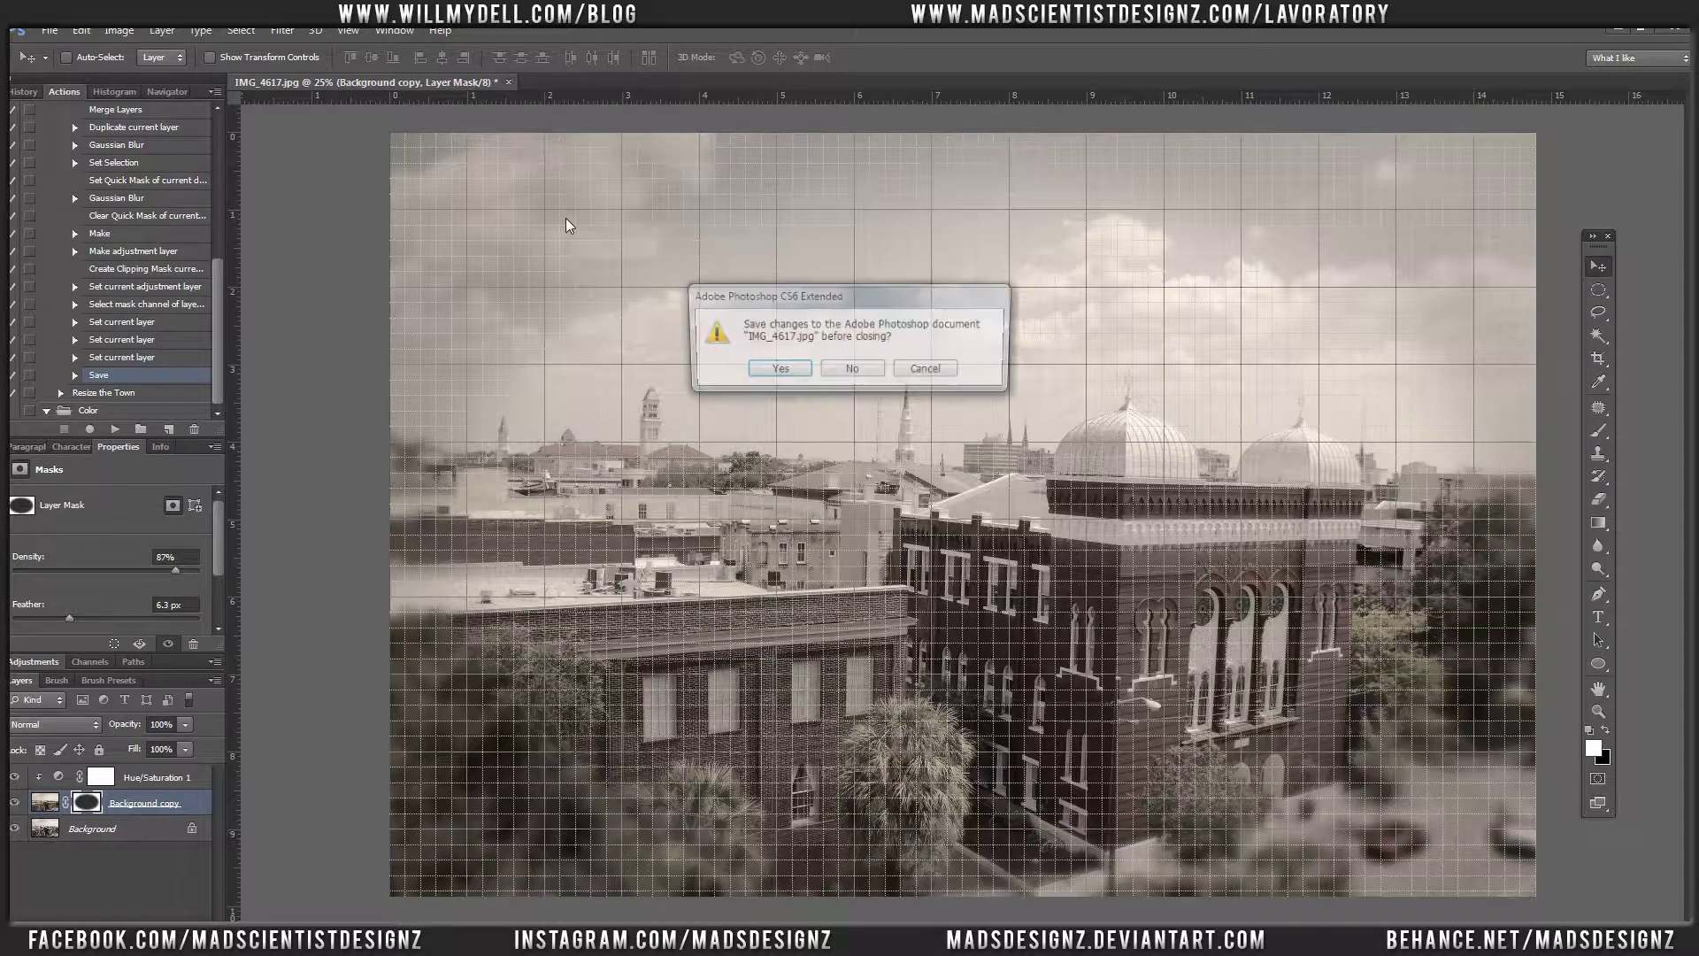
left_click(830, 370)
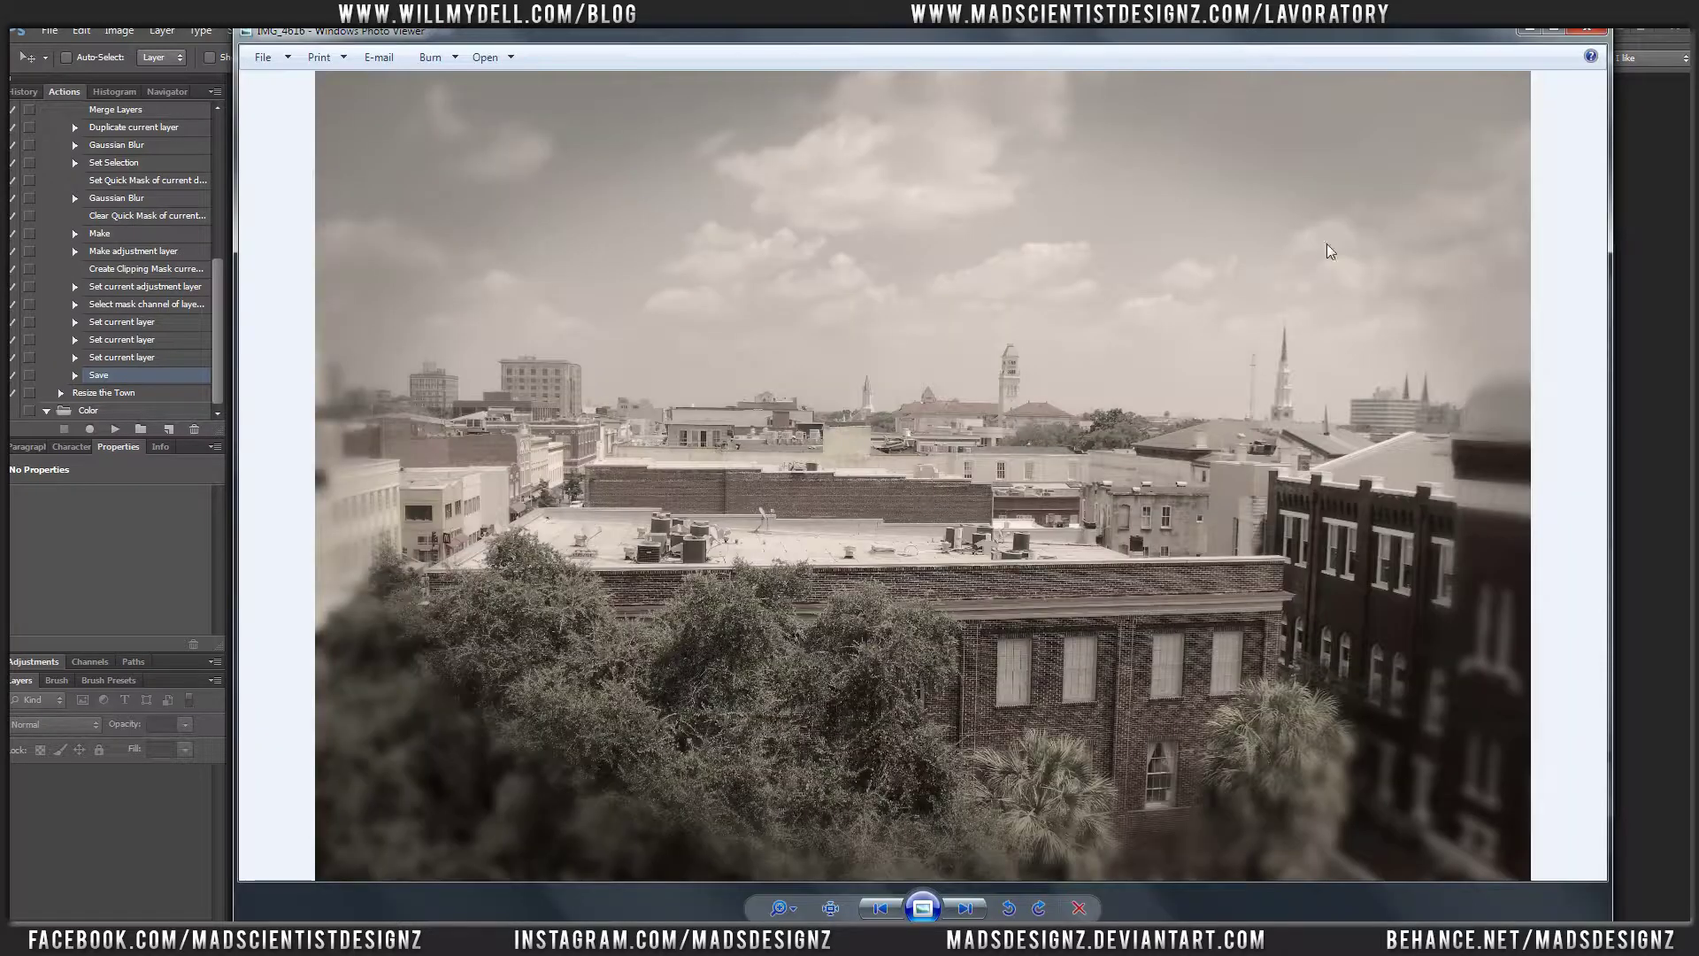
left_click(1587, 28)
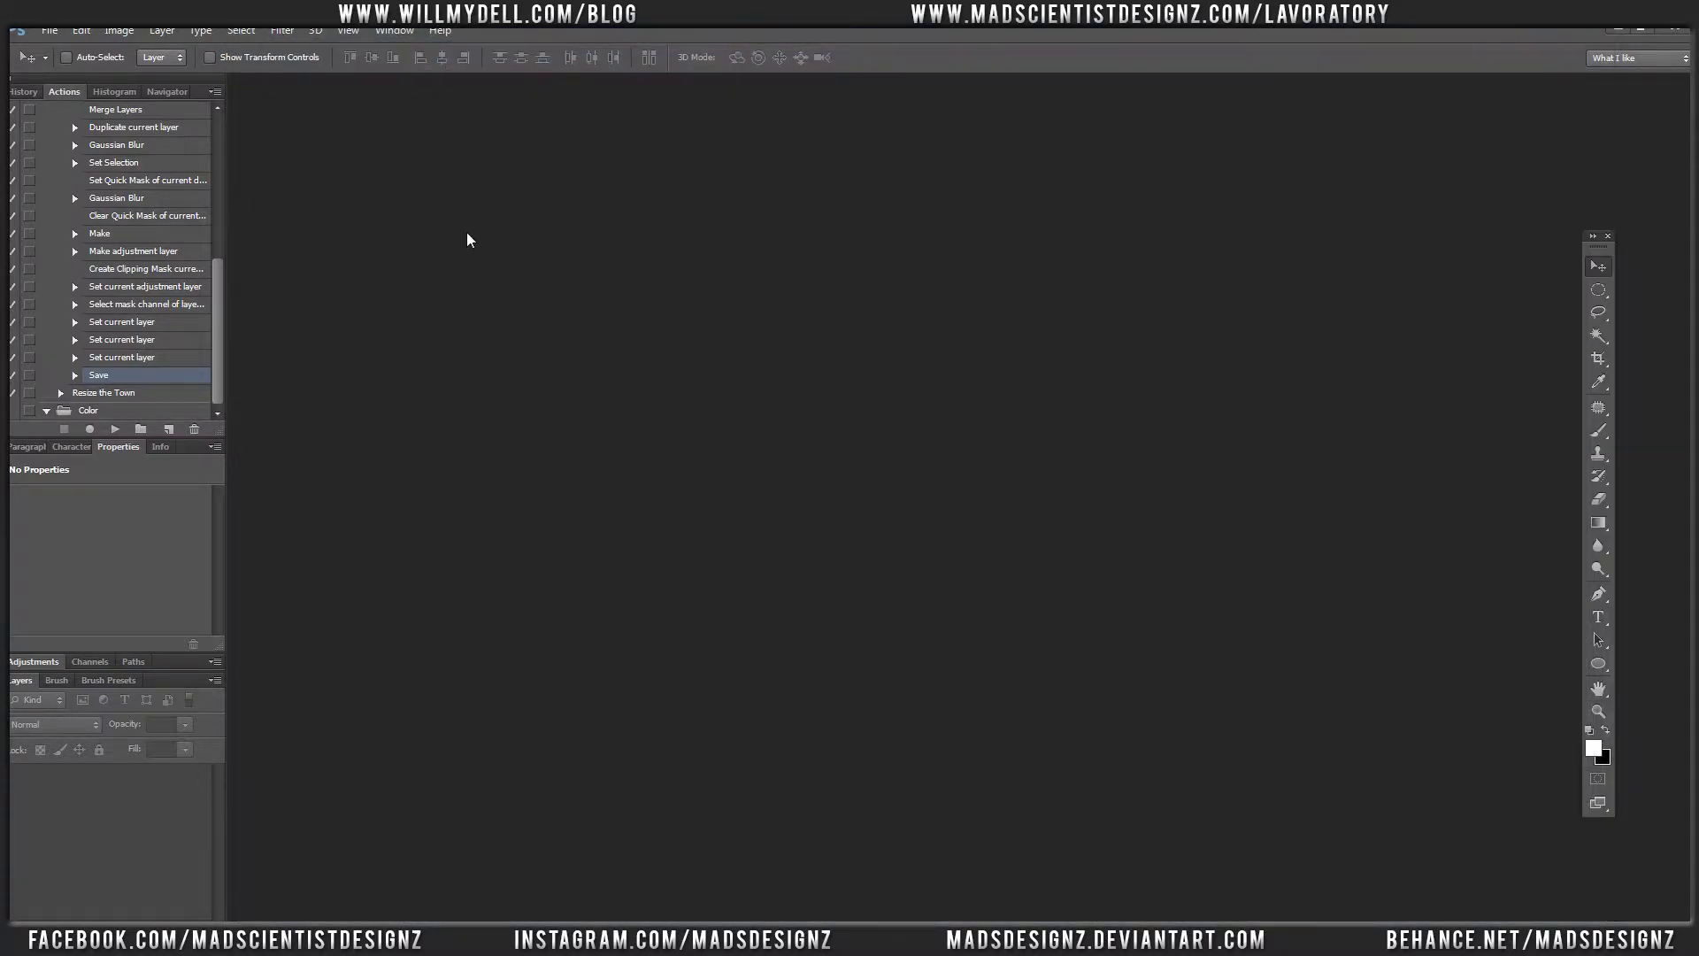
Run a batch with the "Resize the Town" action from the Tutorials set, using New folder (2) as source and destination
left_click(121, 401)
scroll(129, 384, "up", 2)
left_click(50, 30)
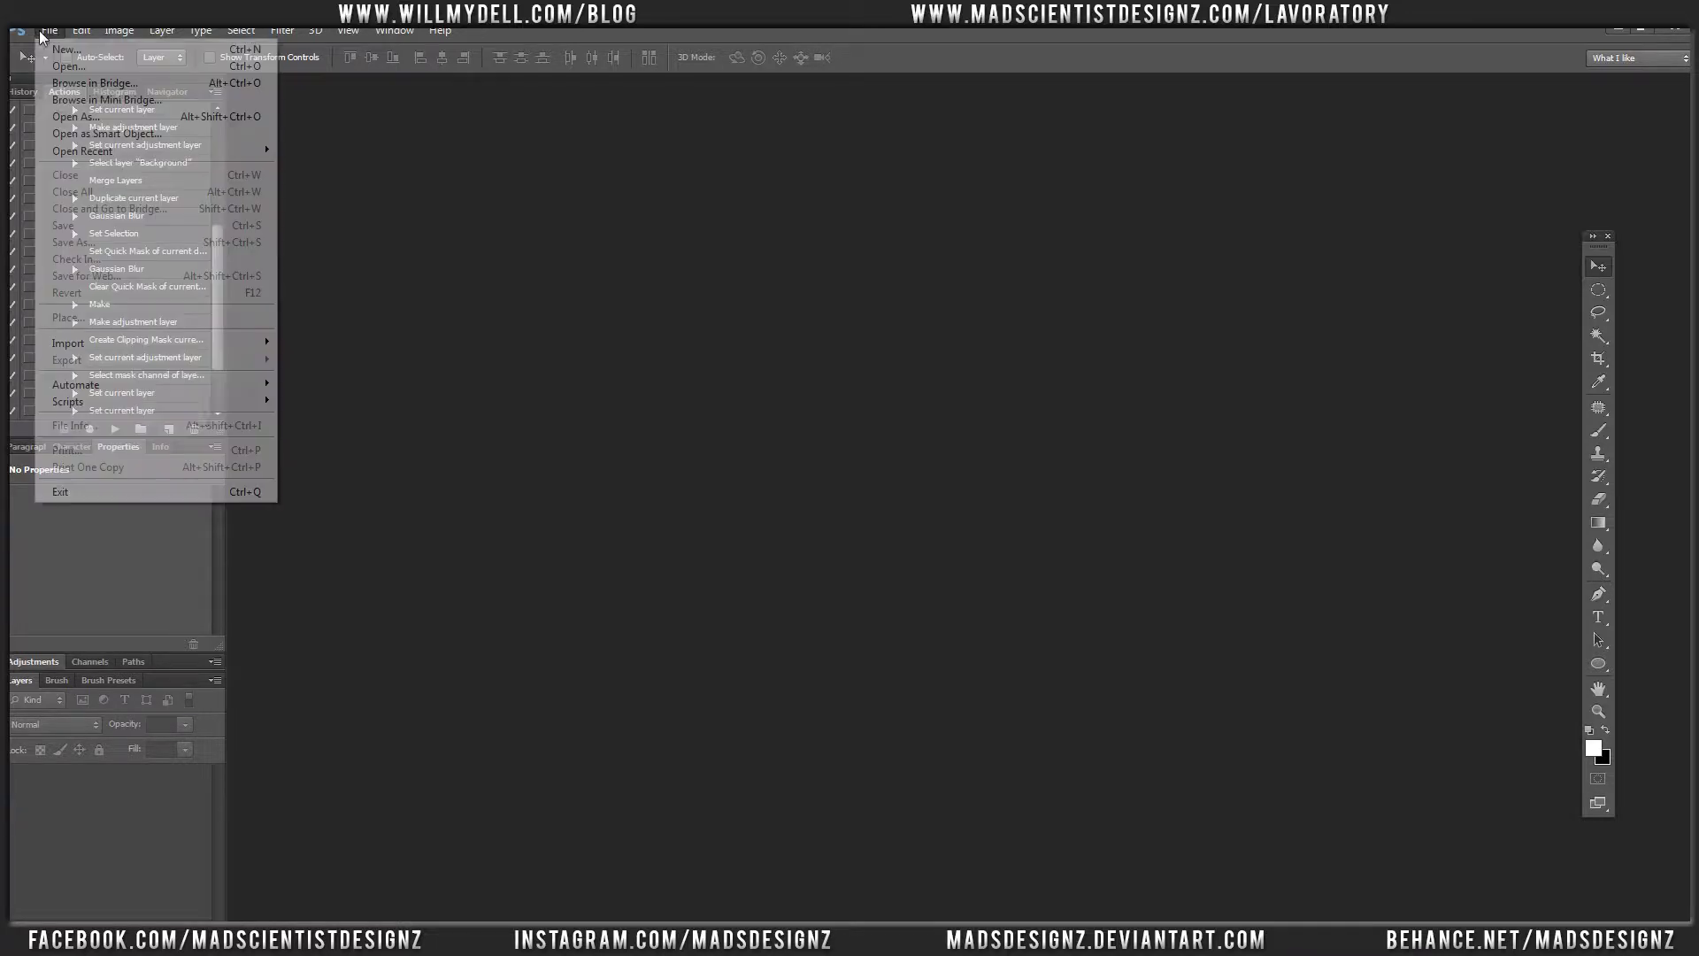
mouse_move(225, 388)
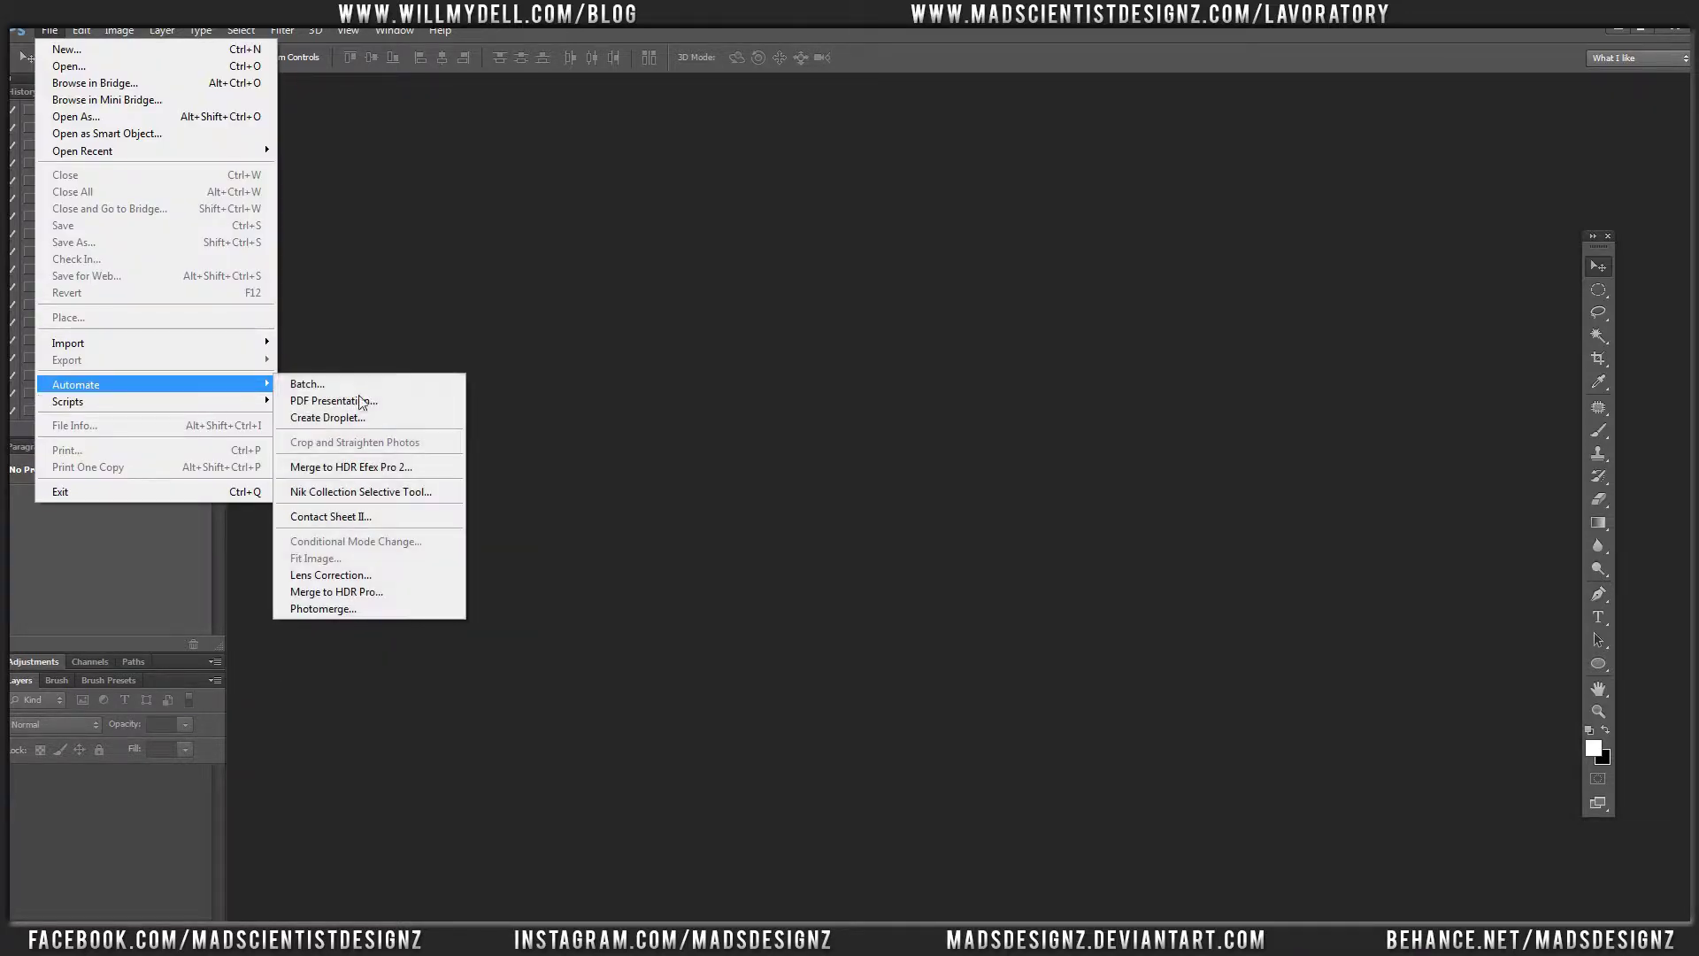
left_click(402, 382)
left_click(496, 257)
left_click(509, 290)
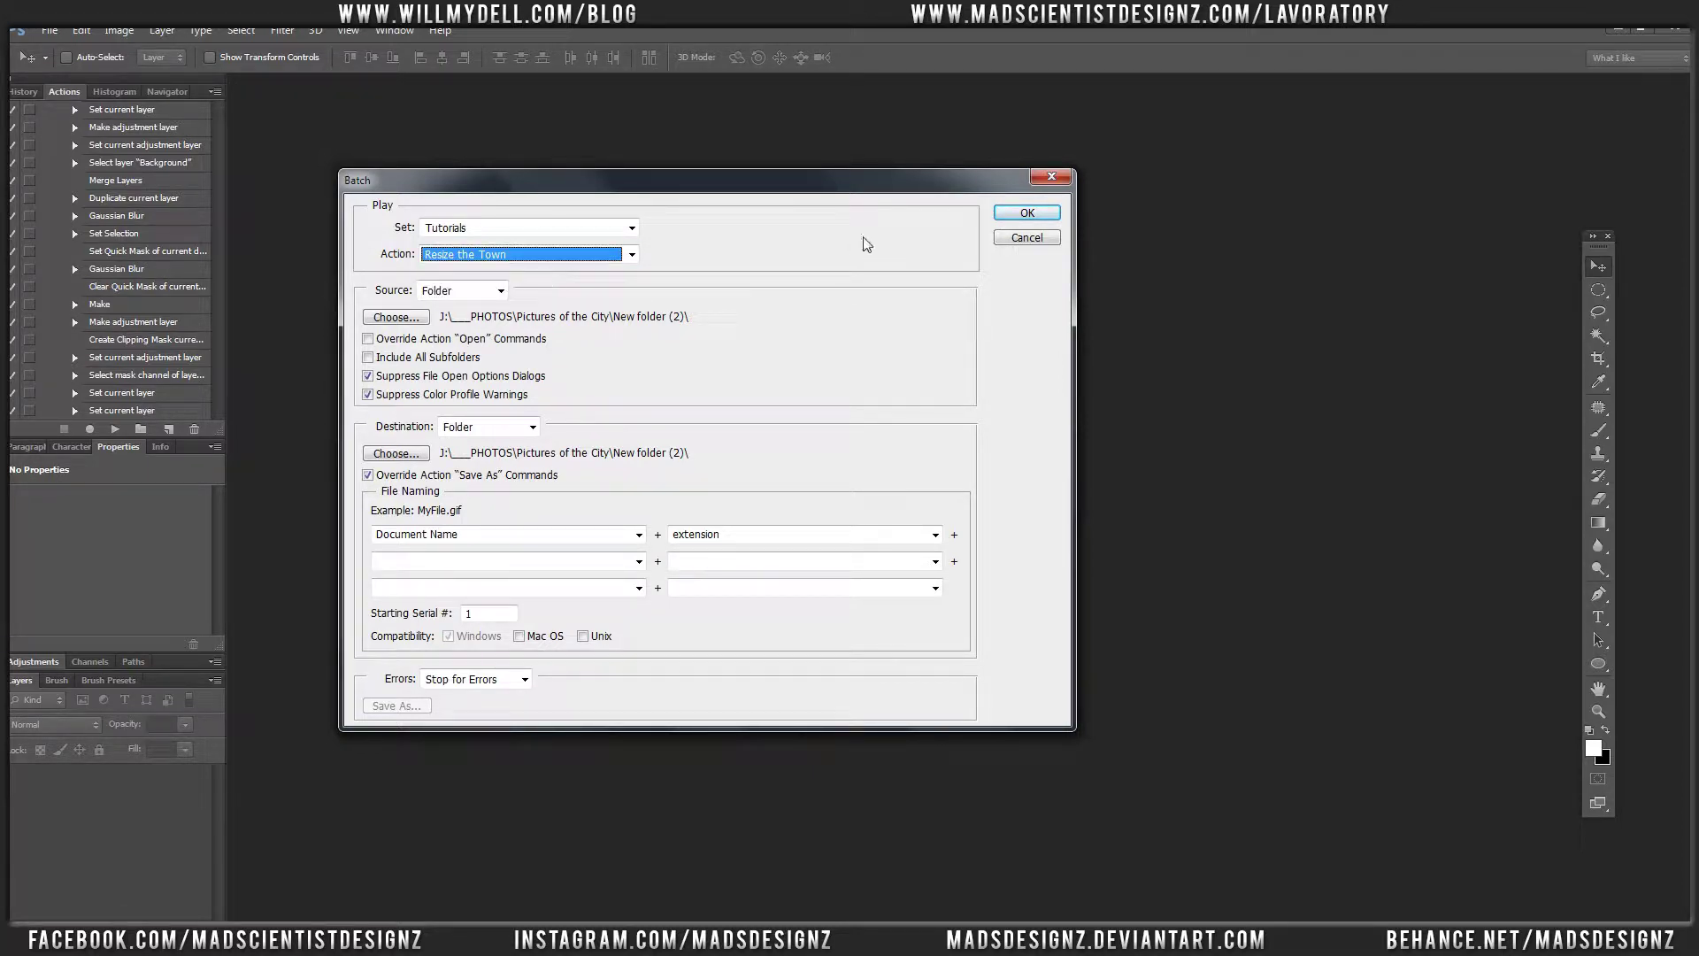
left_click(1006, 212)
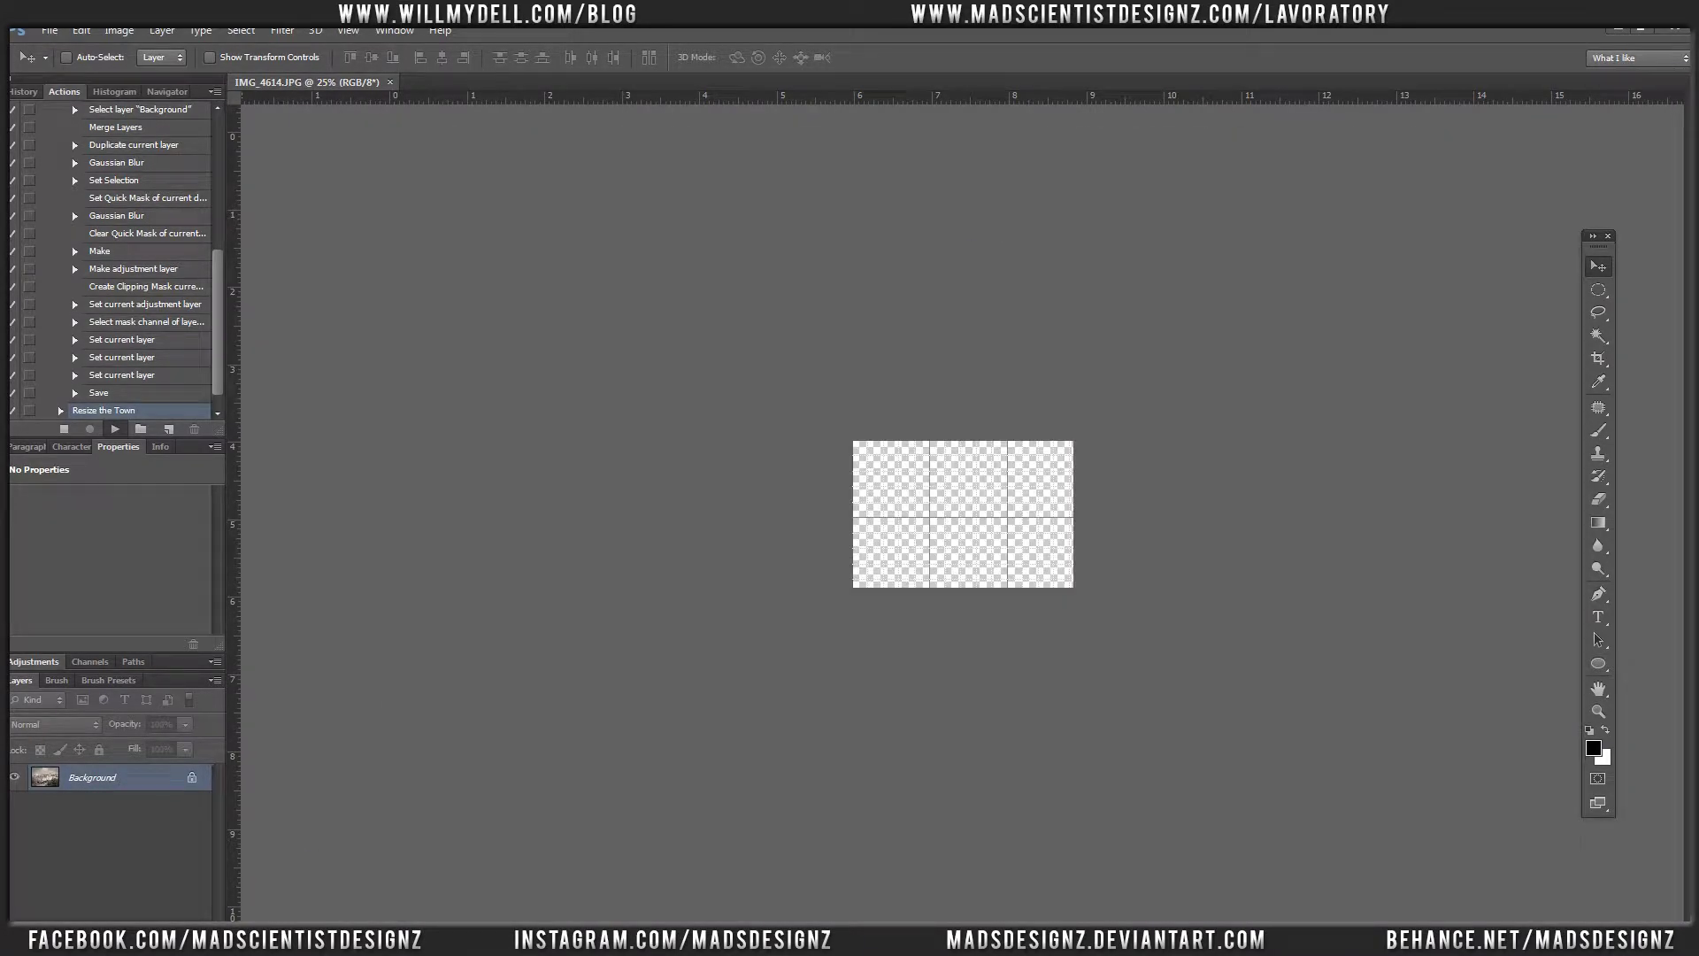
Switch to New folder (2) and check the dimensions of the resized photos IMG_4613, IMG_4614 and IMG_4615
mouse_move(199, 937)
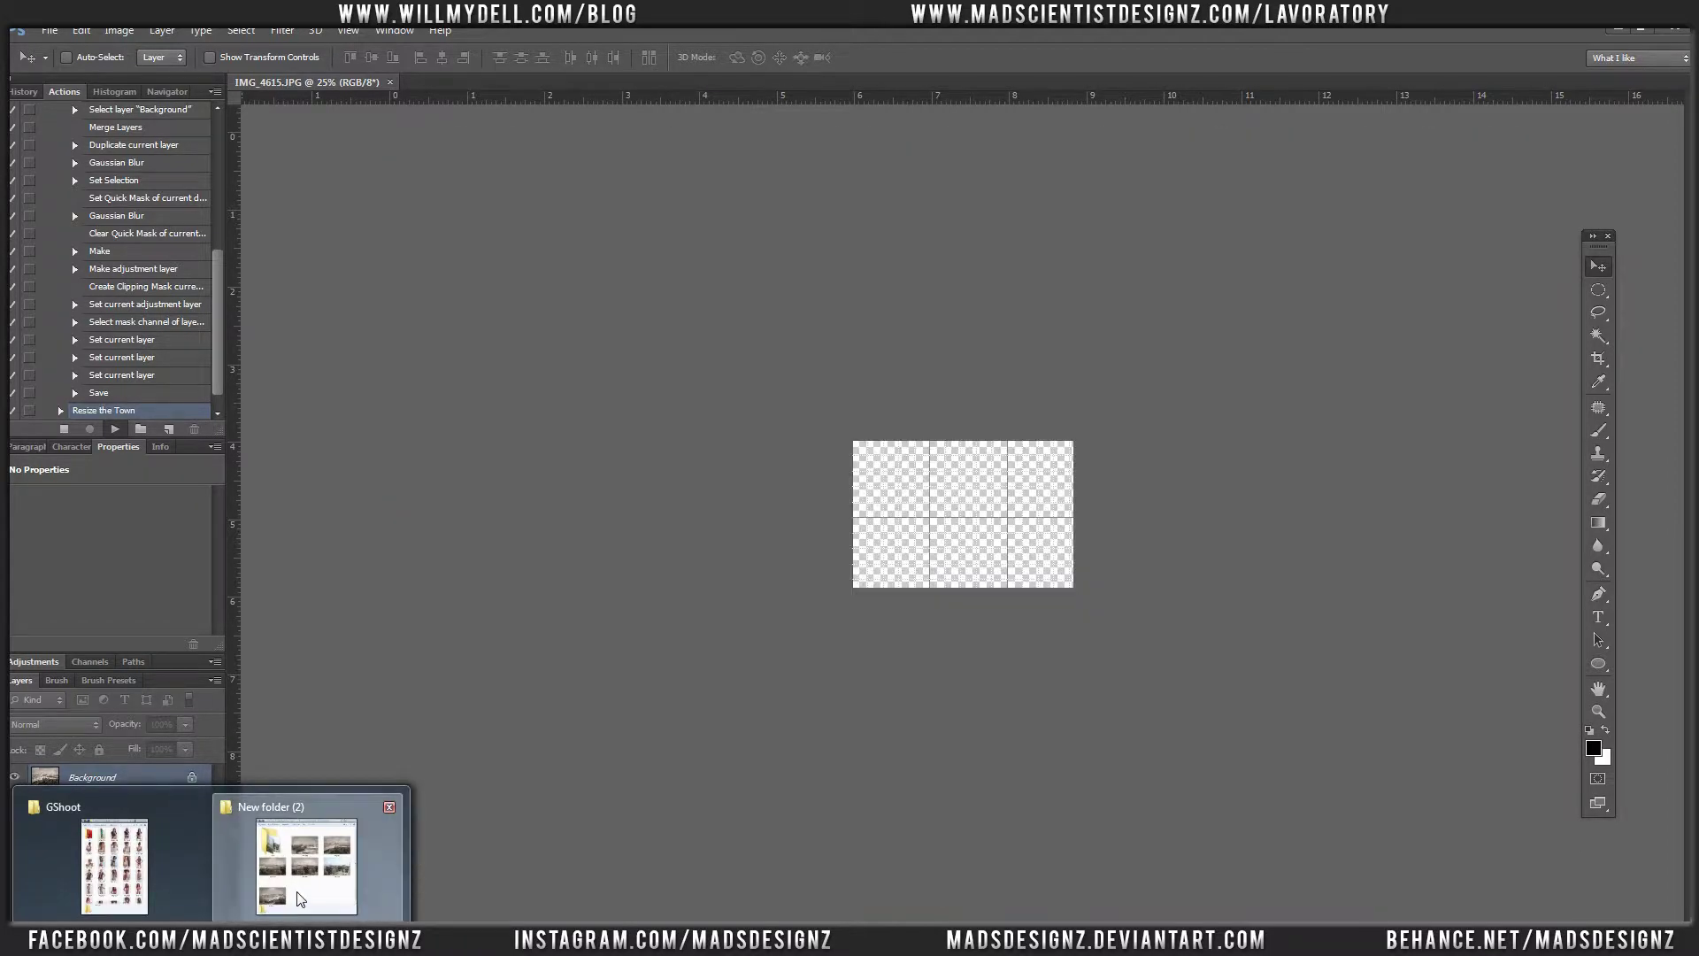
left_click(292, 863)
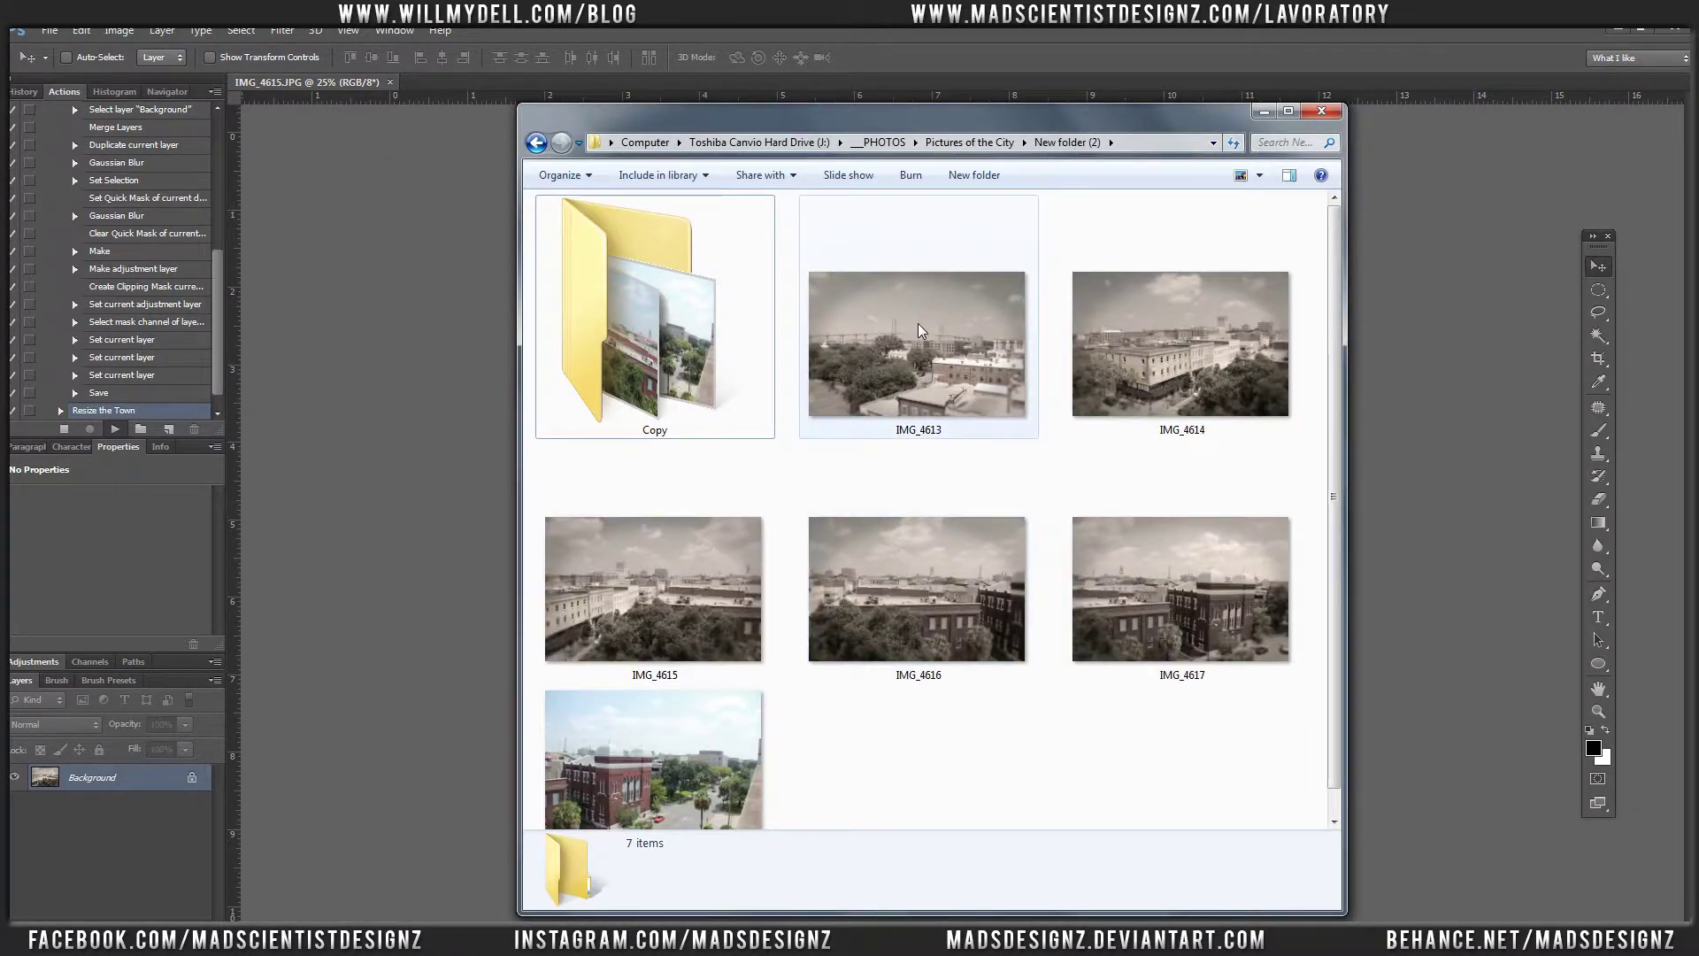
left_click(922, 336)
left_click(1135, 341)
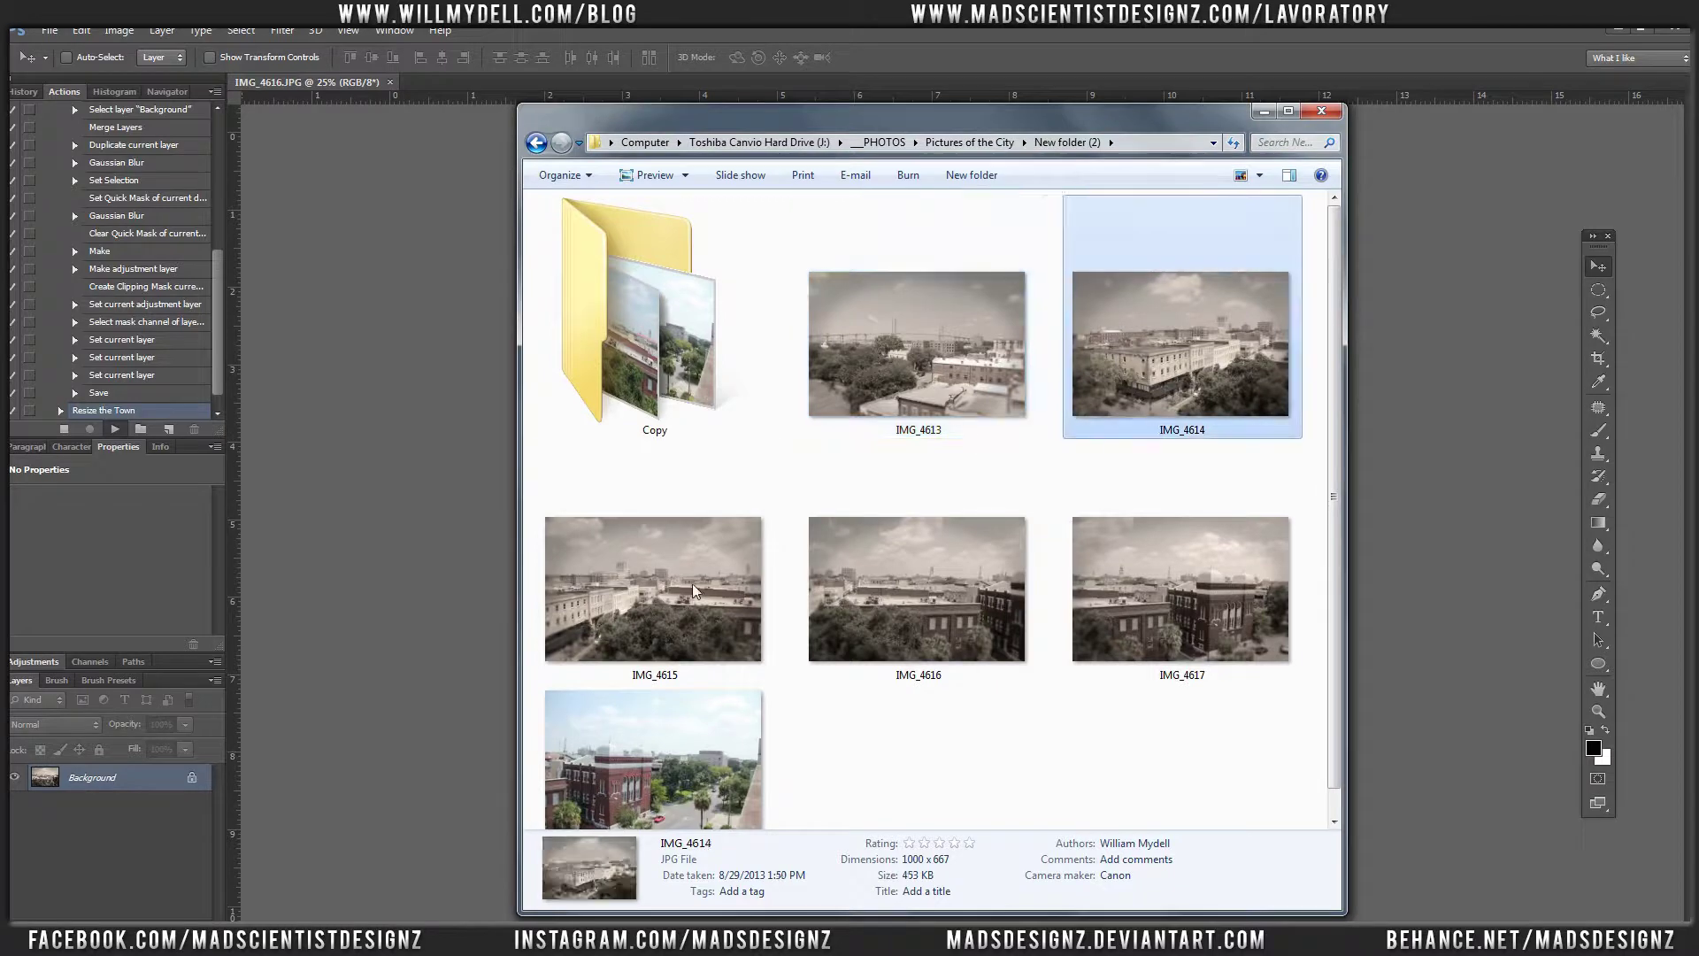
left_click(636, 613)
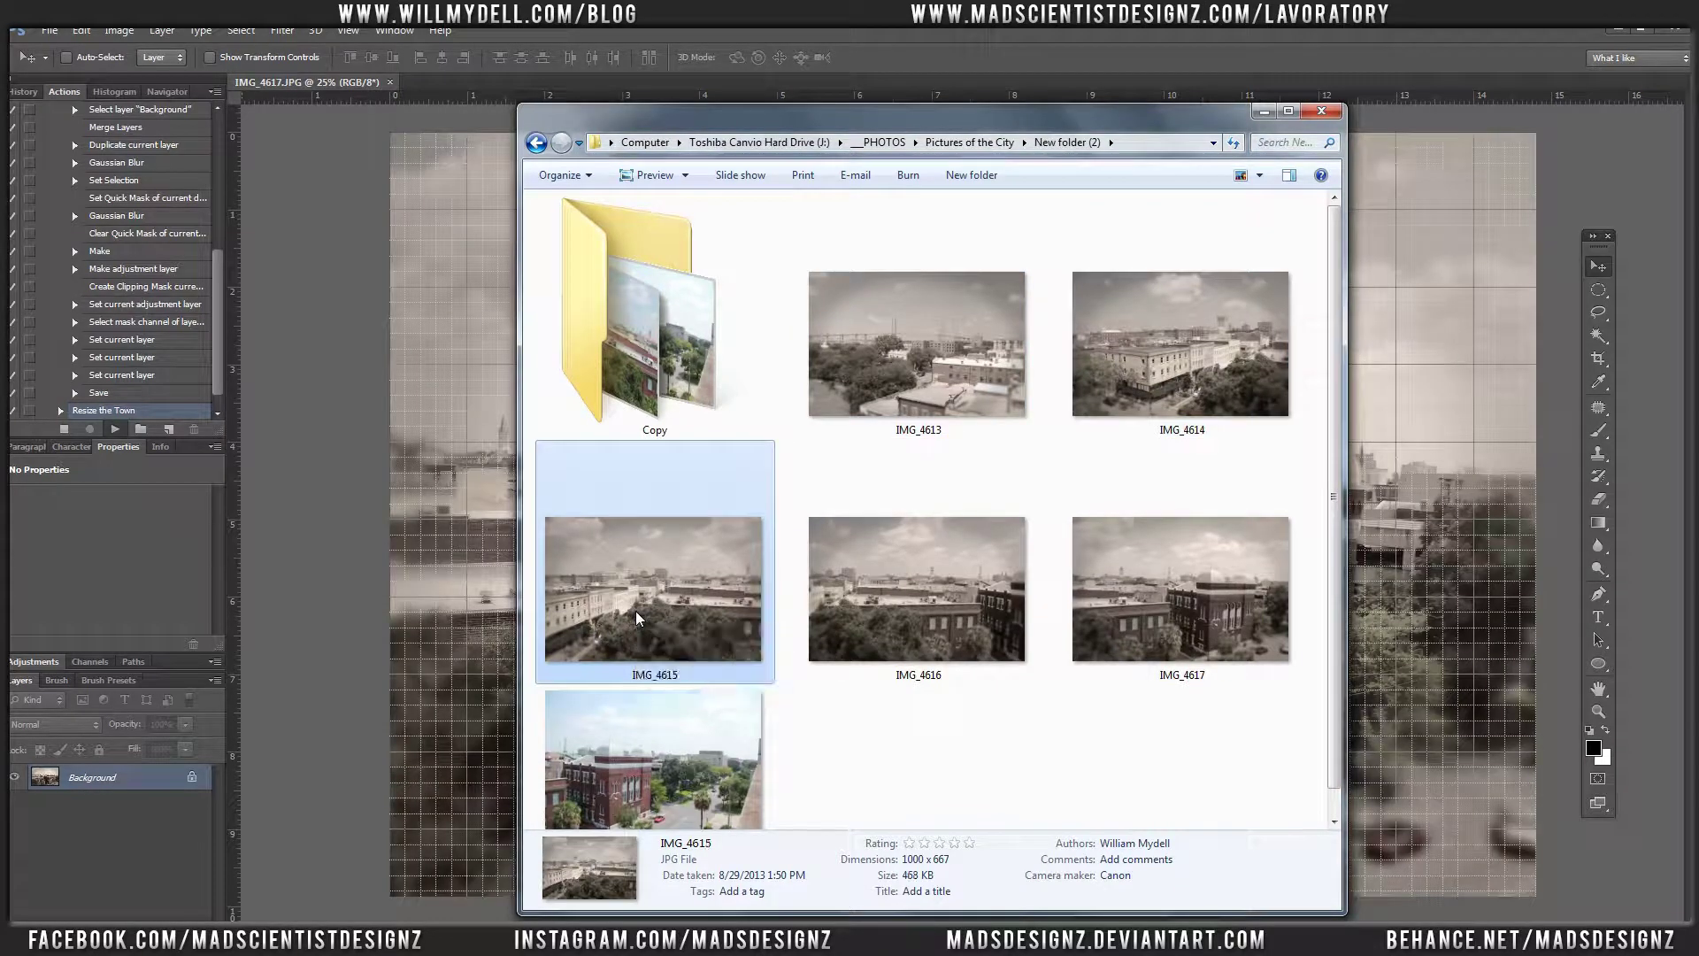
Check the dimensions of the other resized photos in New folder (2), including IMG_4616, IMG_4613 and IMG_4614
scroll(693, 733, "down", 1)
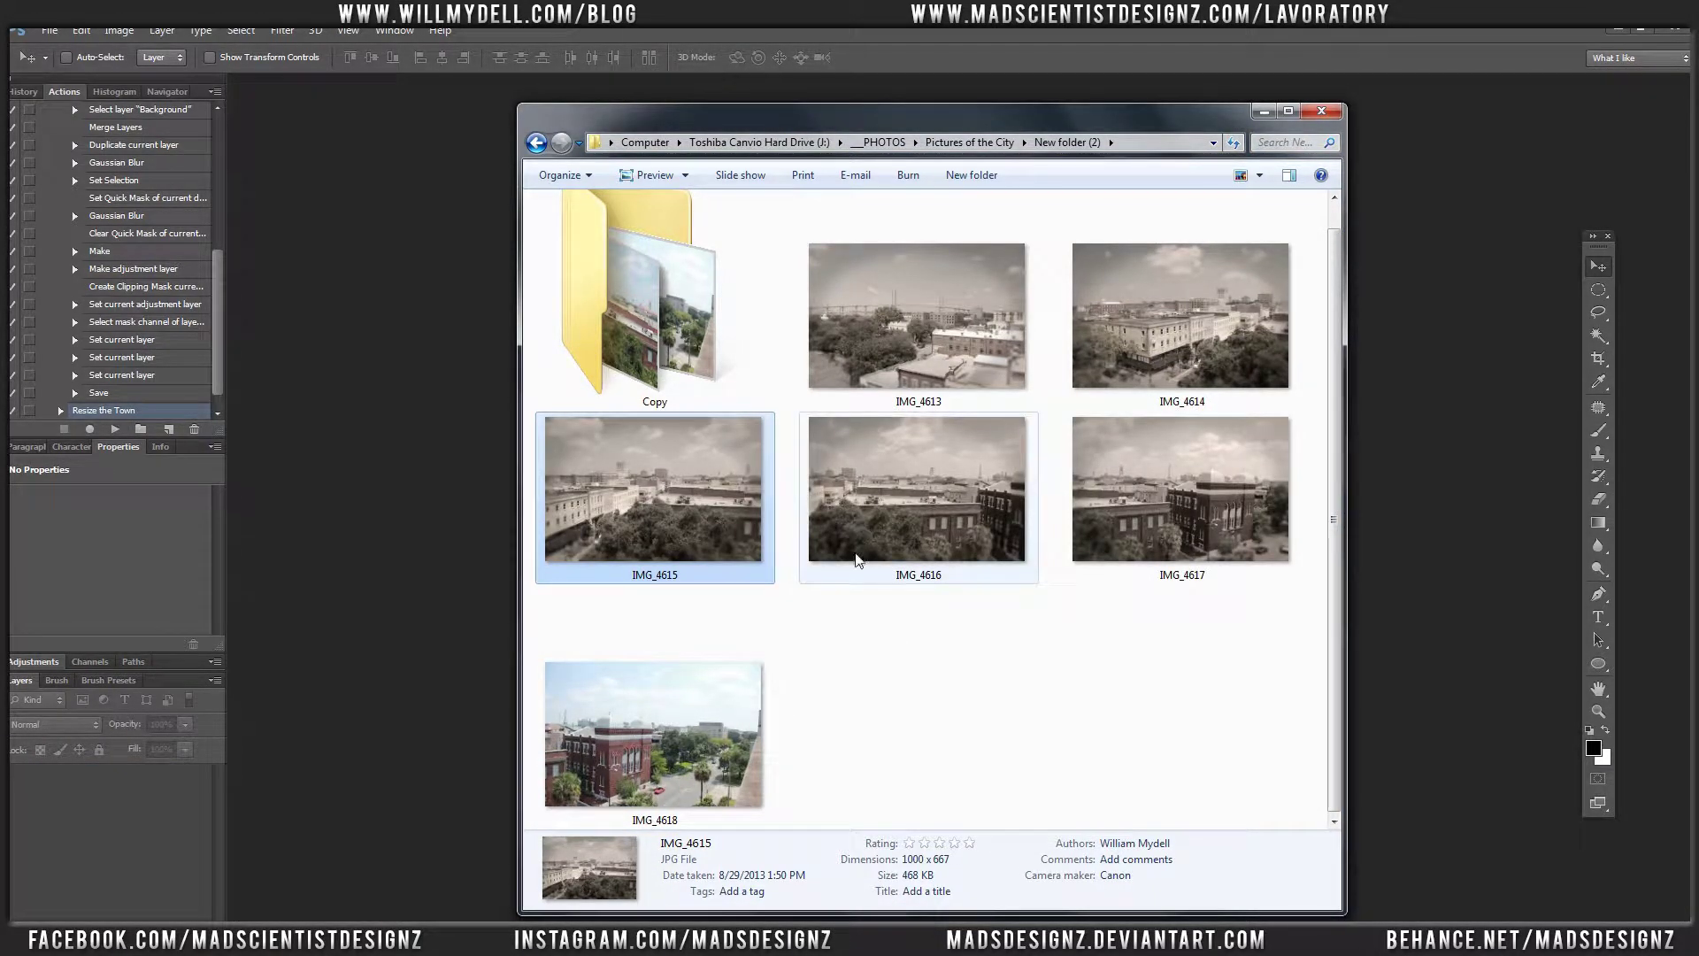
left_click(904, 516)
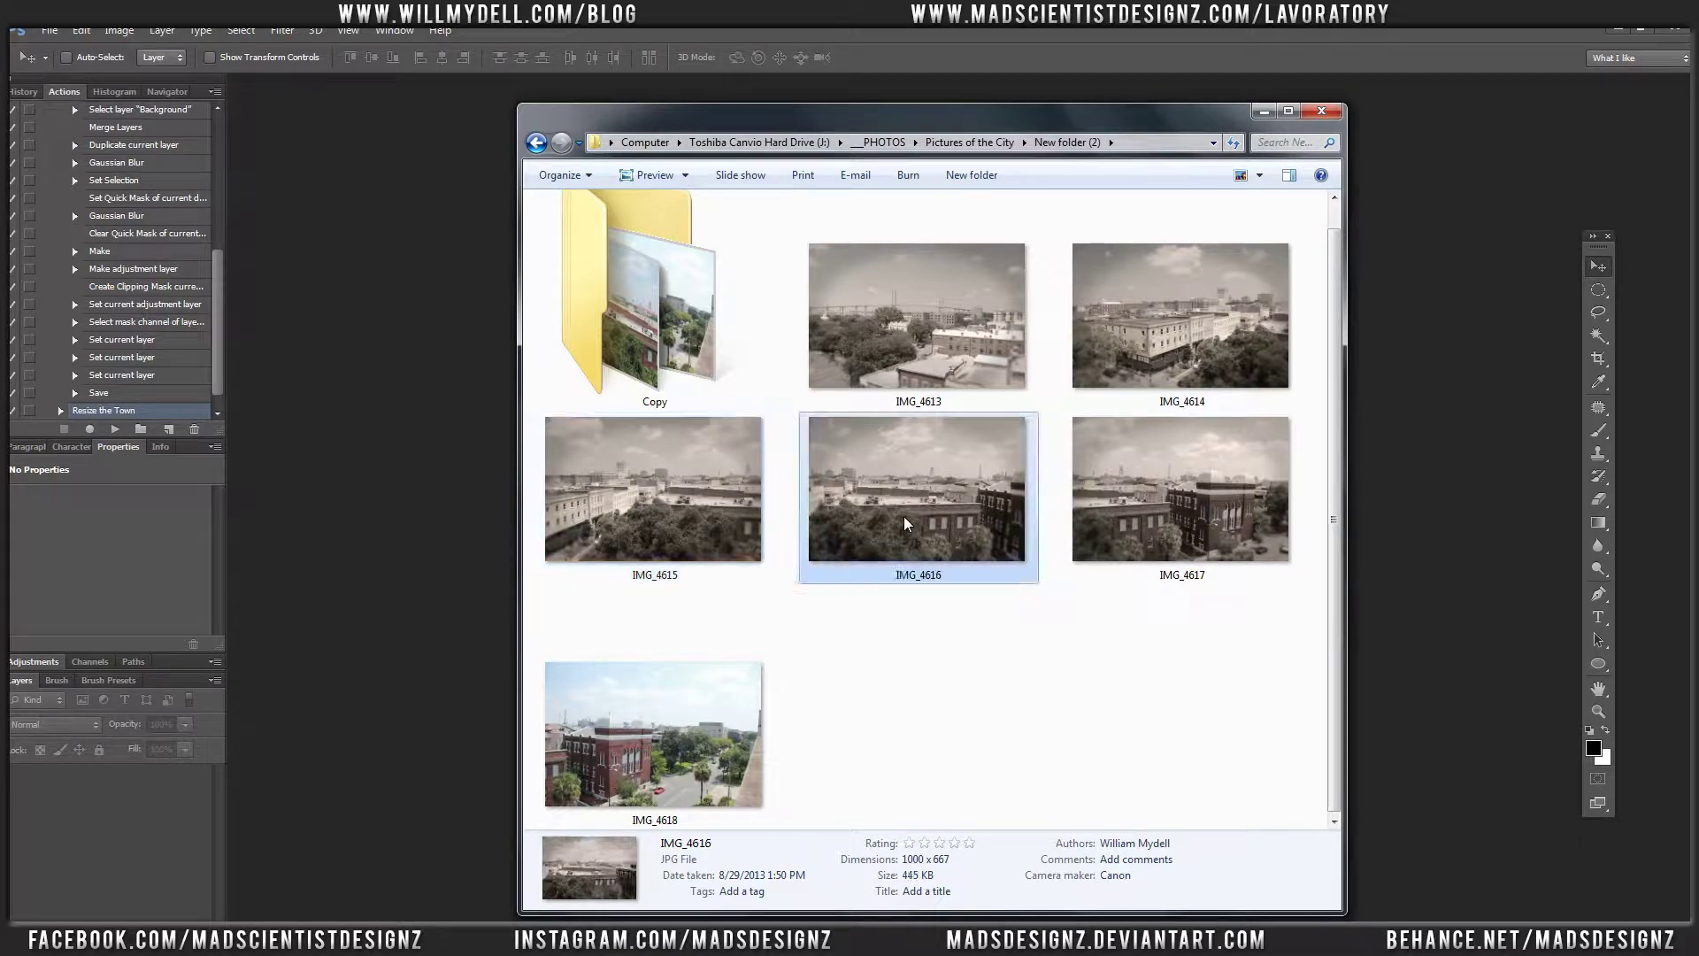
left_click(1128, 476)
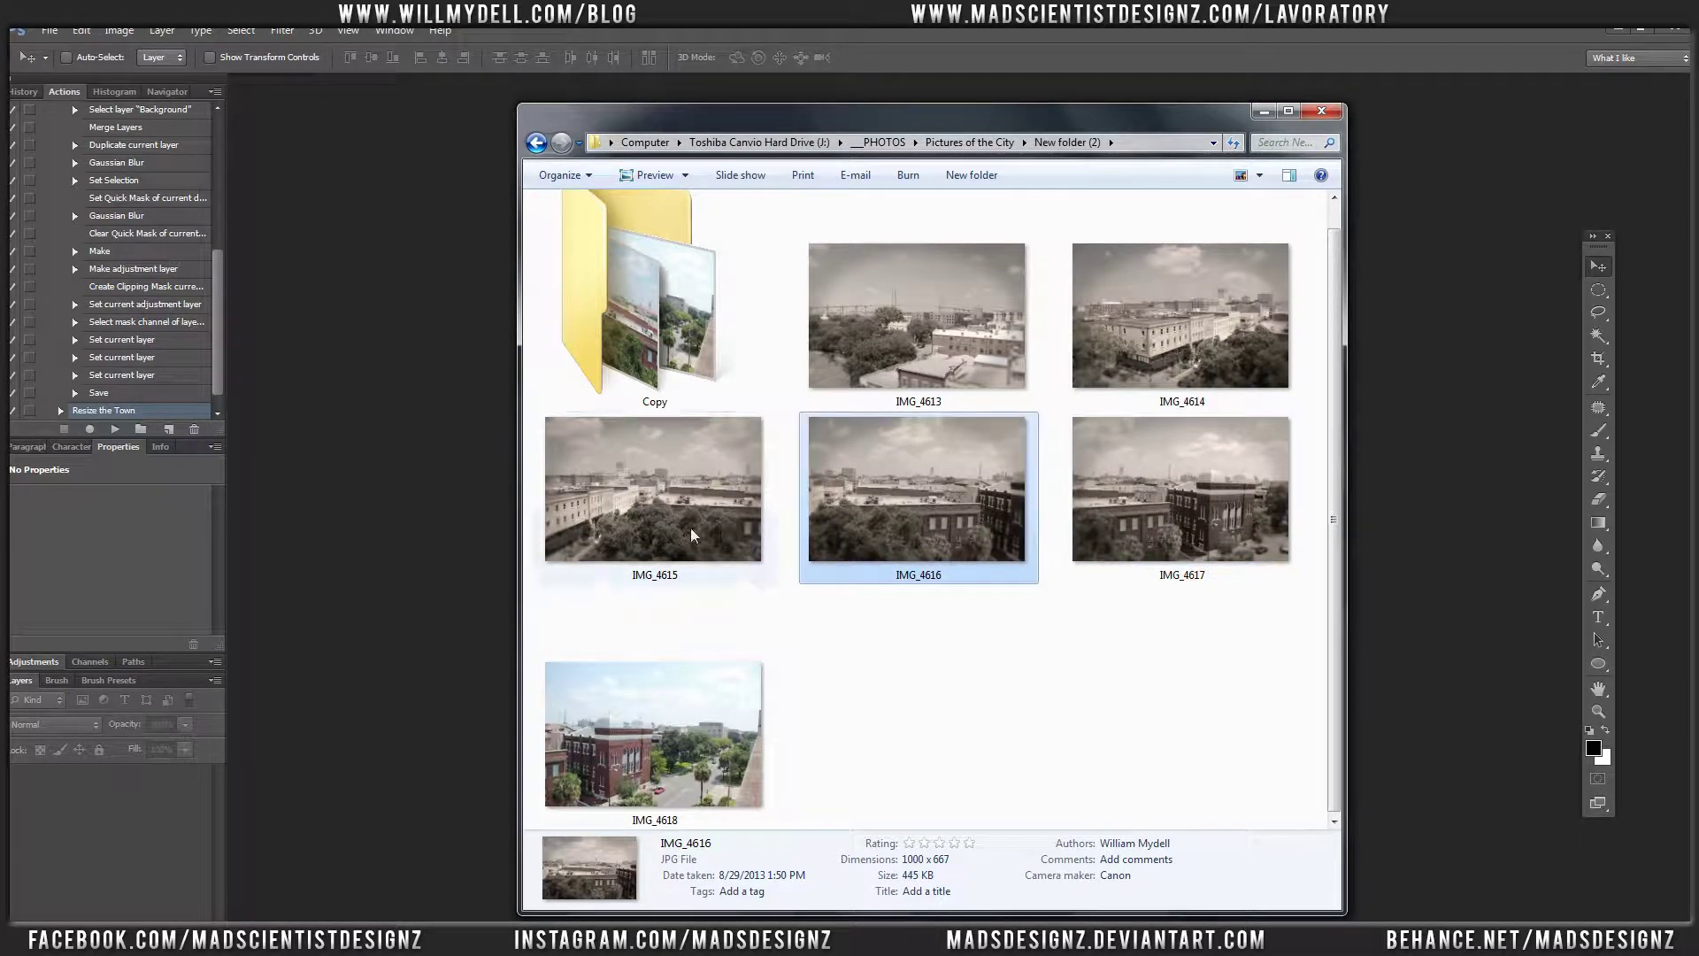
scroll(1097, 473, "up", 1)
left_click(989, 373)
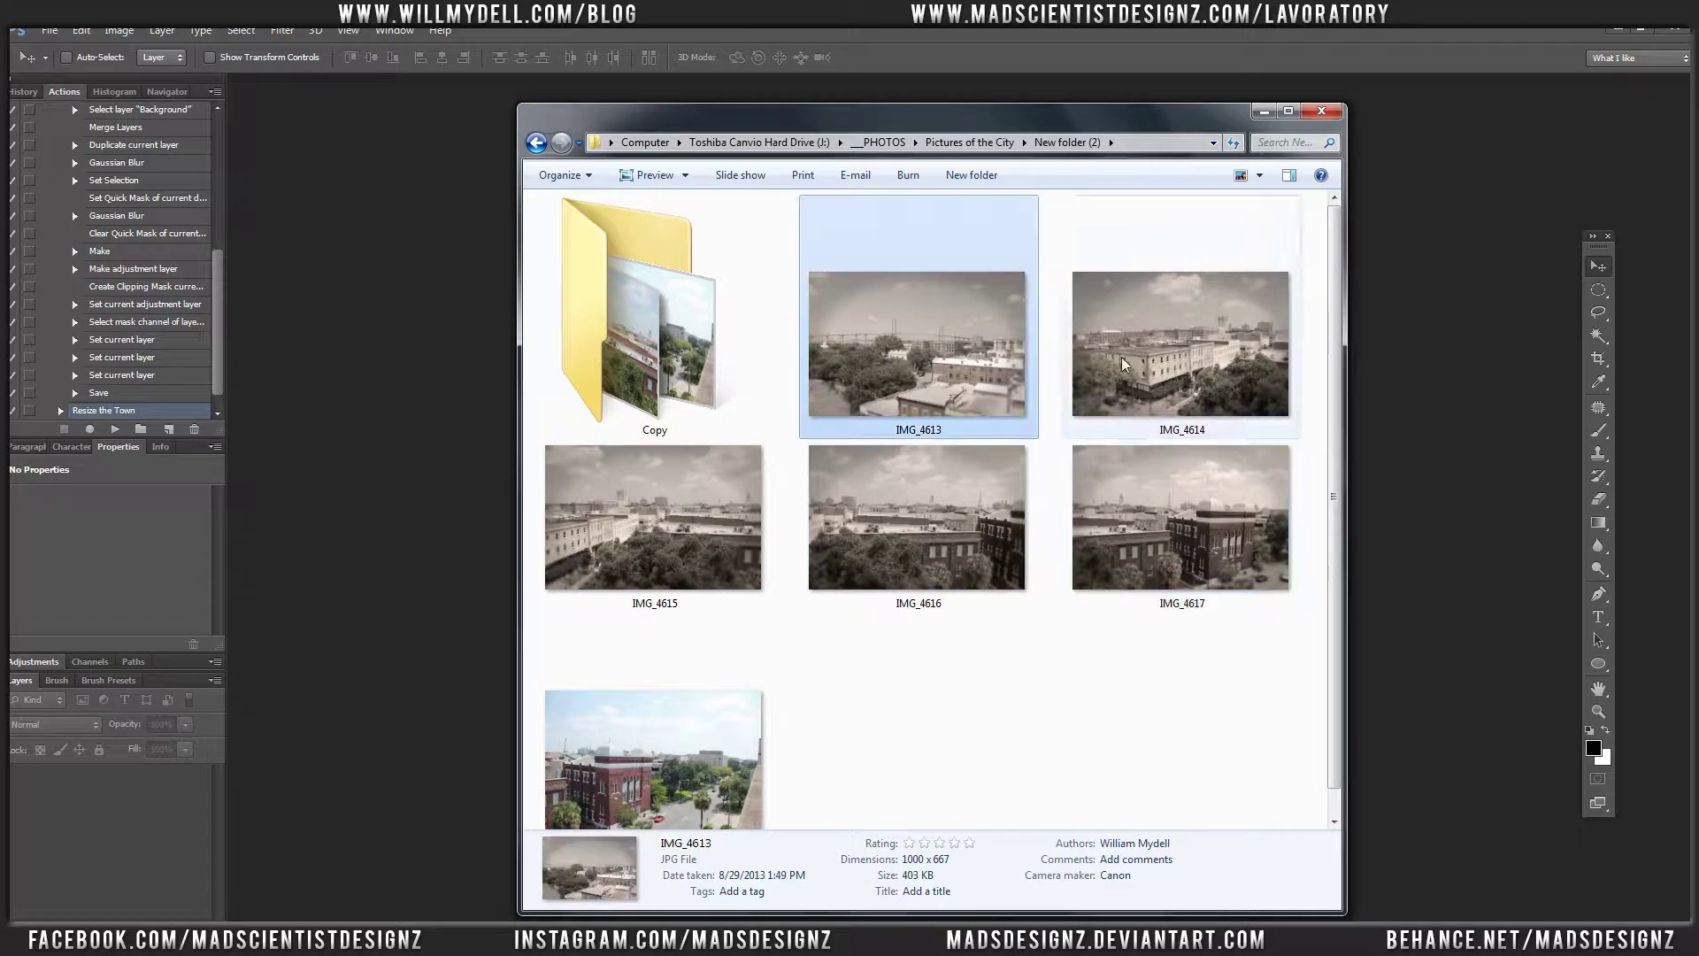
left_click(1122, 356)
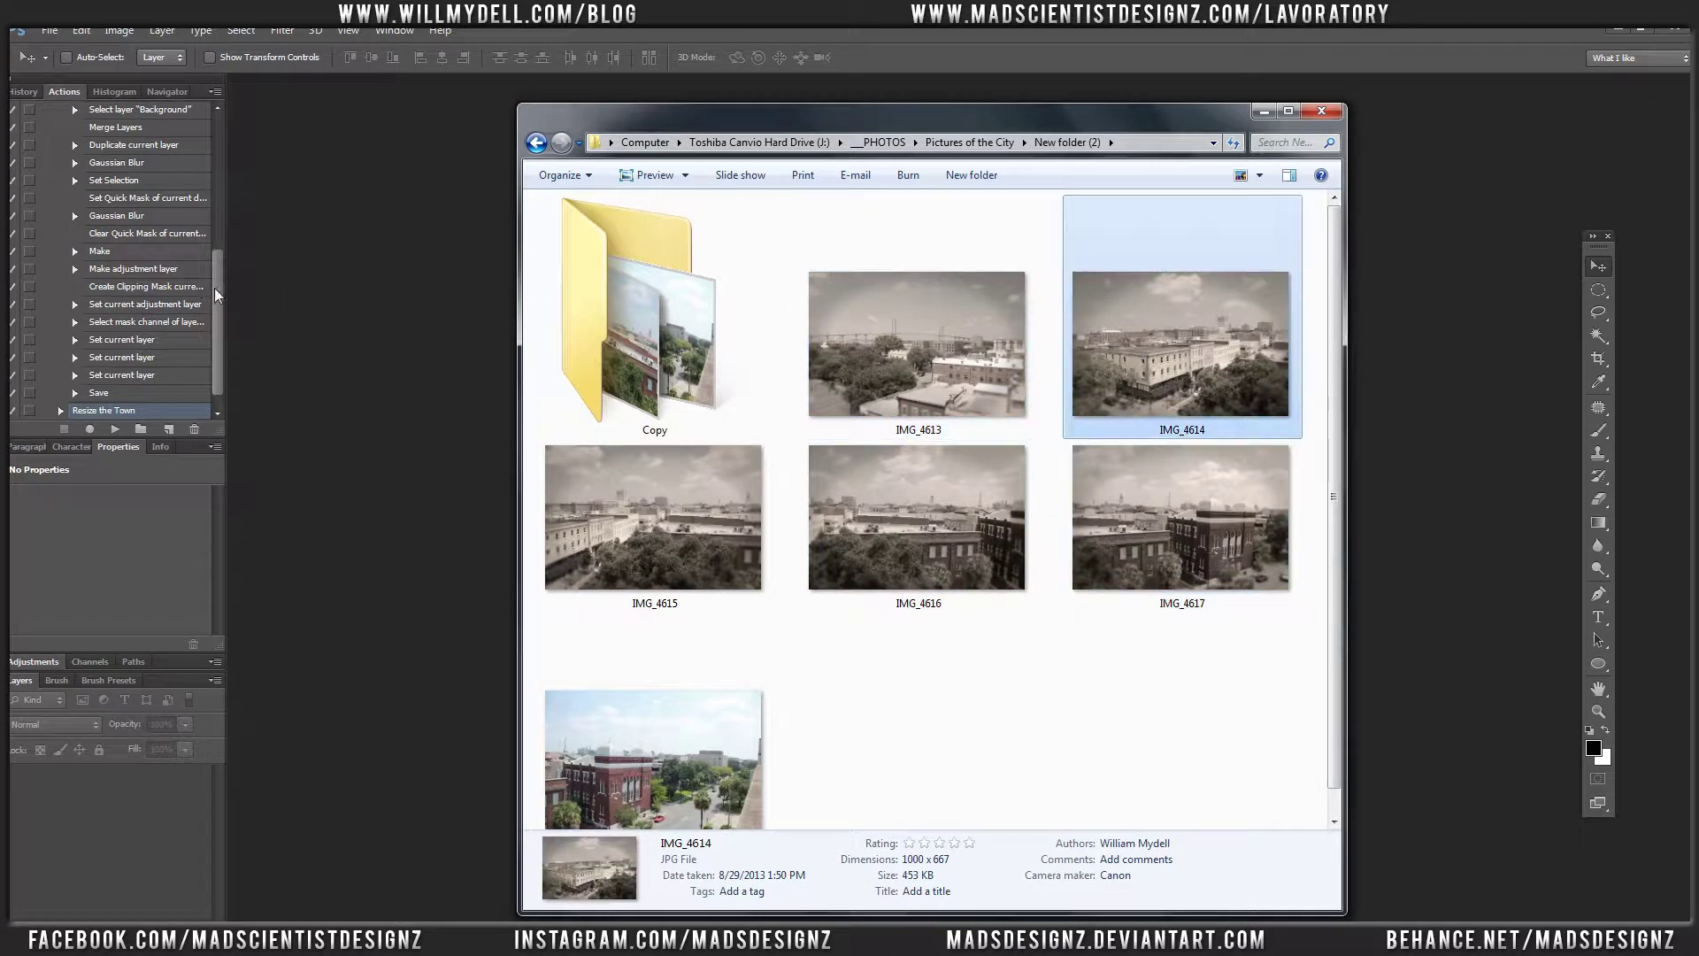
Collapse the Tutorials action set and minimize the New folder (2) window
left_click_drag(213, 292, 218, 146)
left_click(47, 215)
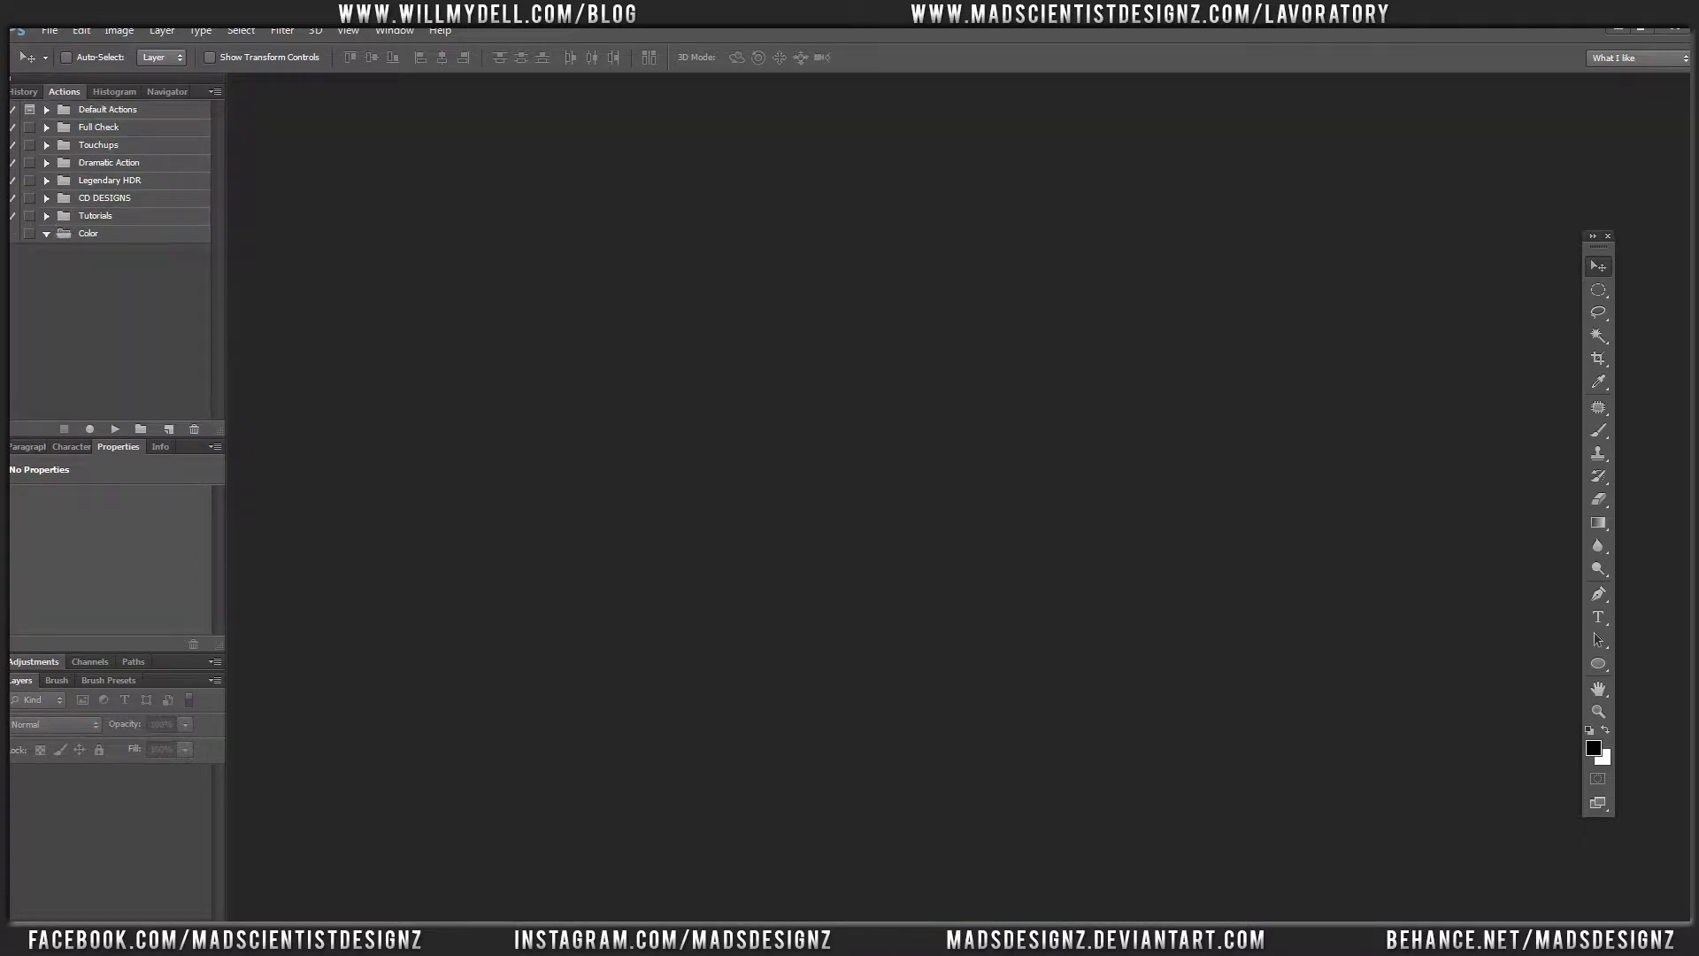
mouse_move(173, 912)
left_click(283, 852)
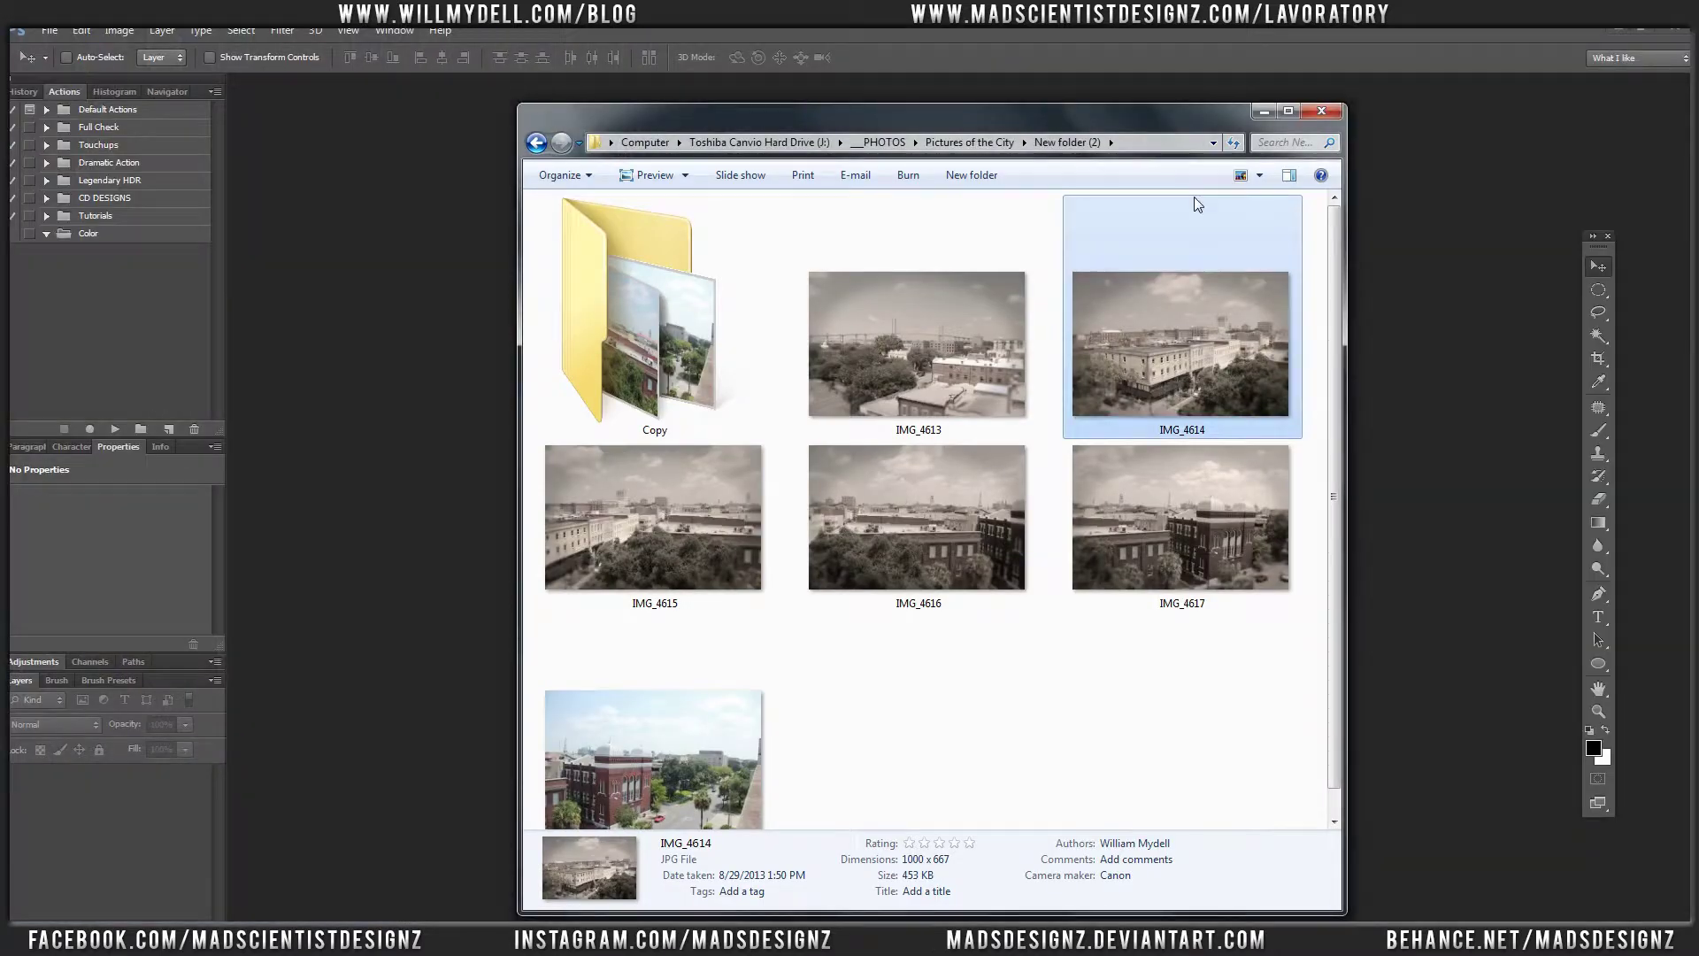
left_click(1263, 112)
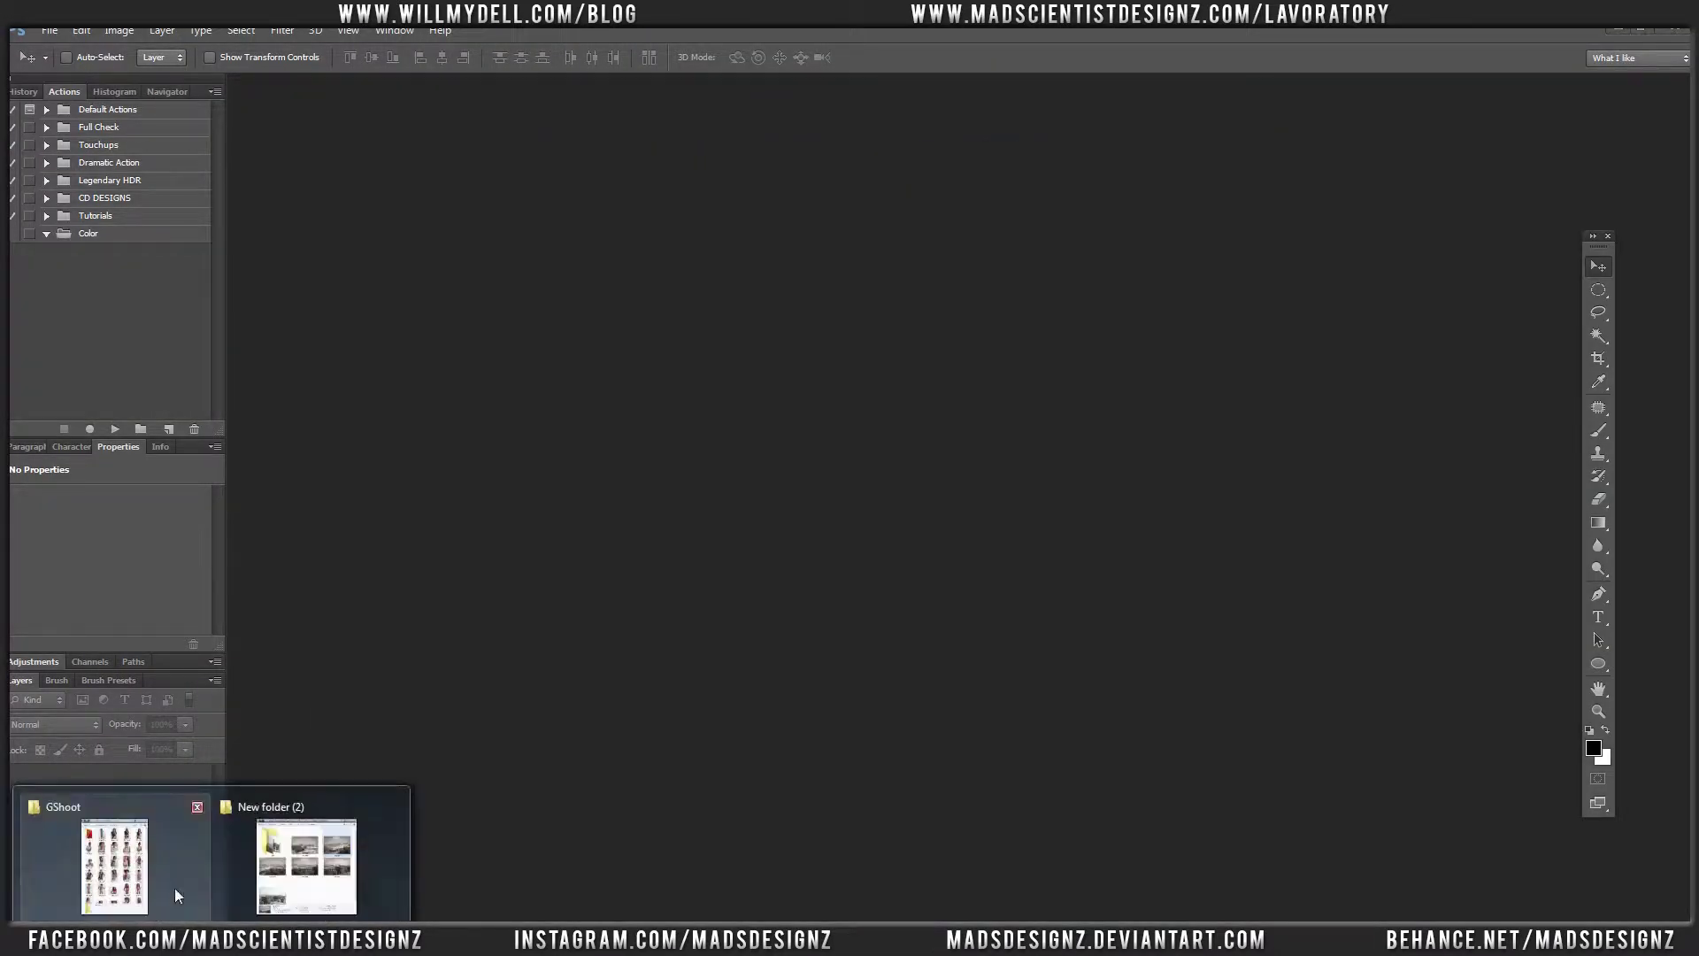
Switch to the GShoot folder, browse through its photos and widen the folder window
left_click(203, 889)
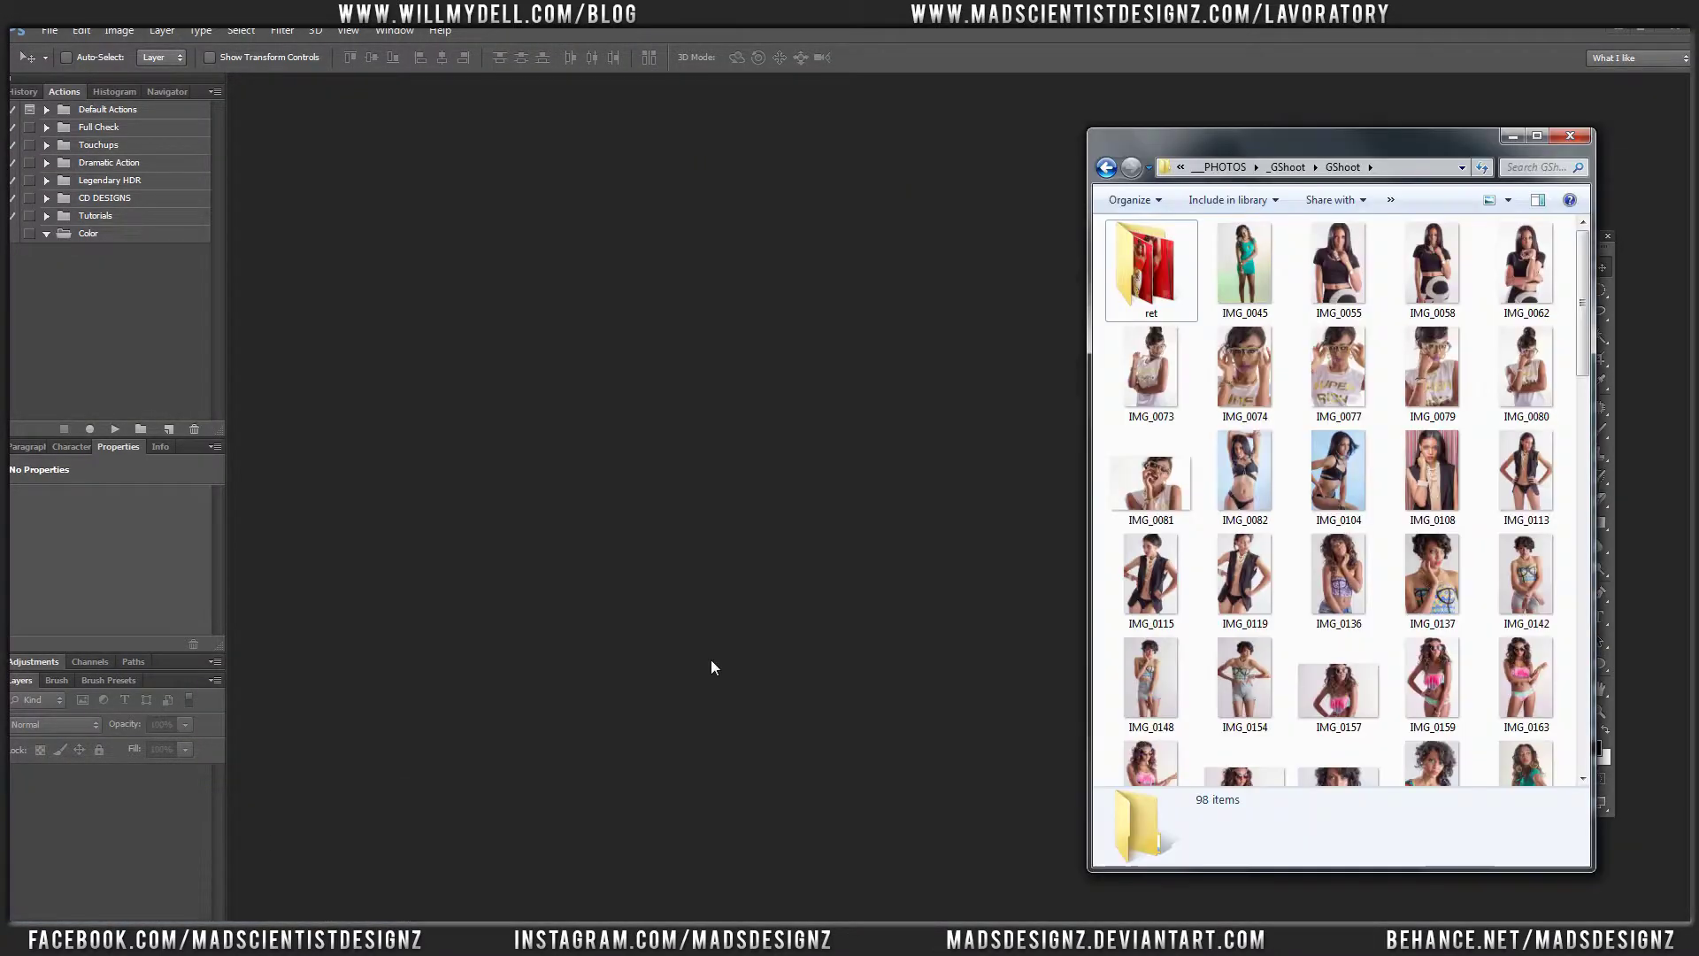
left_click(1351, 290)
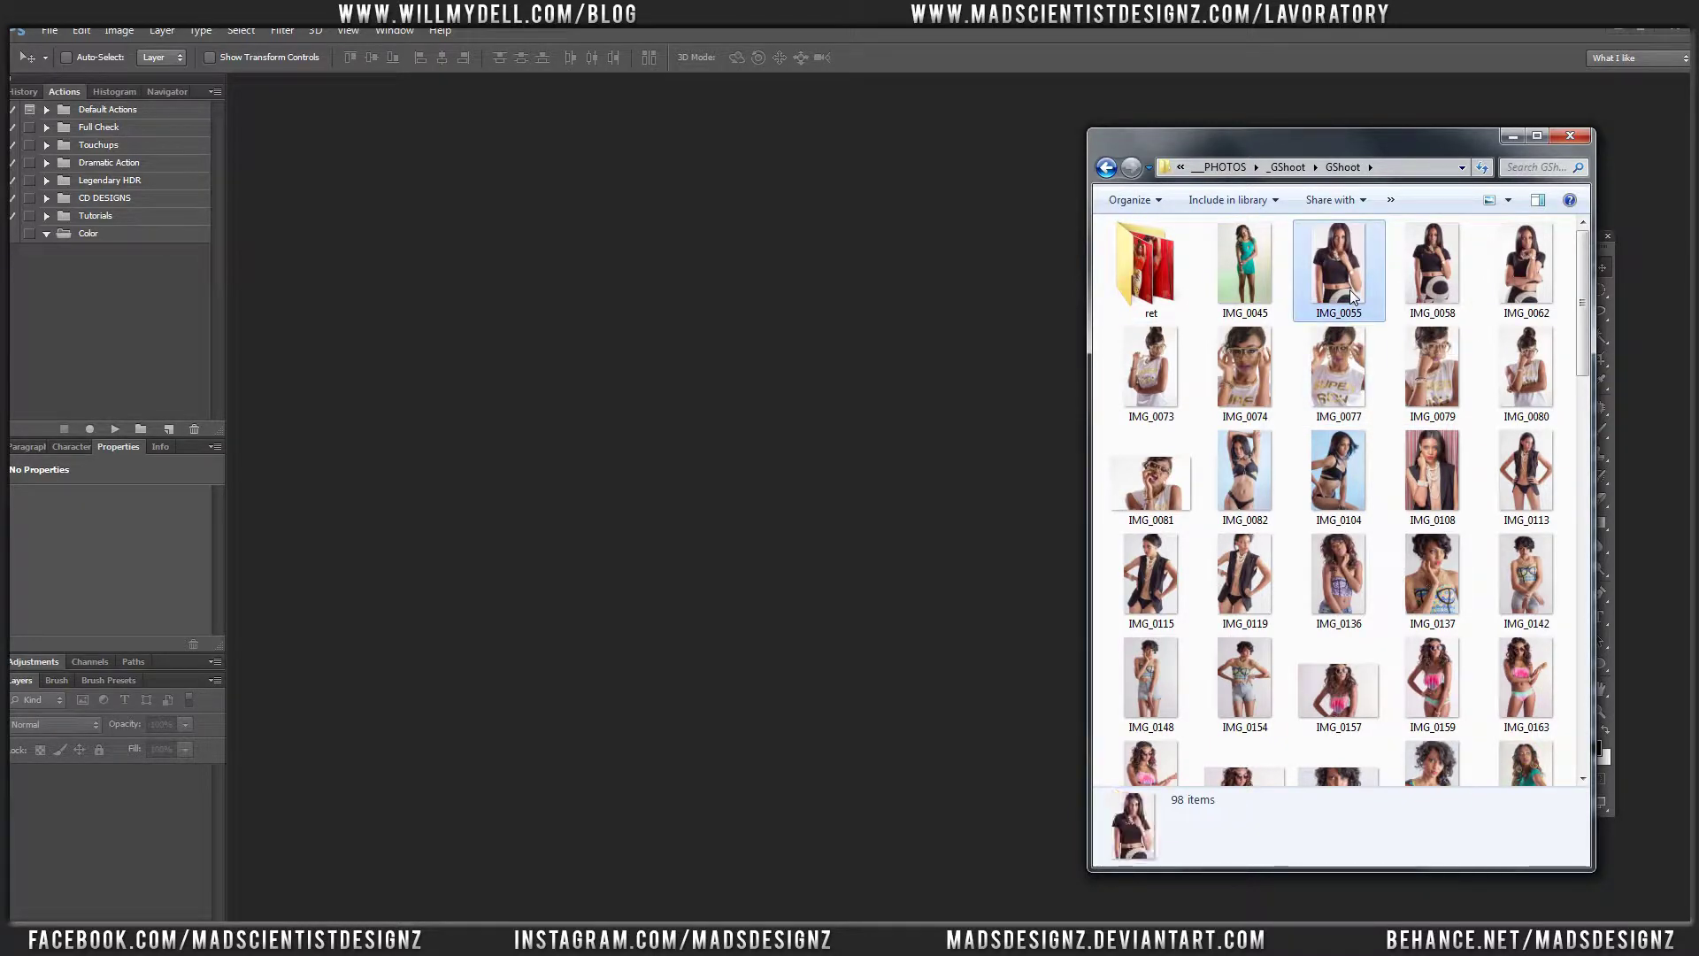
scroll(1351, 319, "down", 10)
scroll(1352, 348, "down", 5)
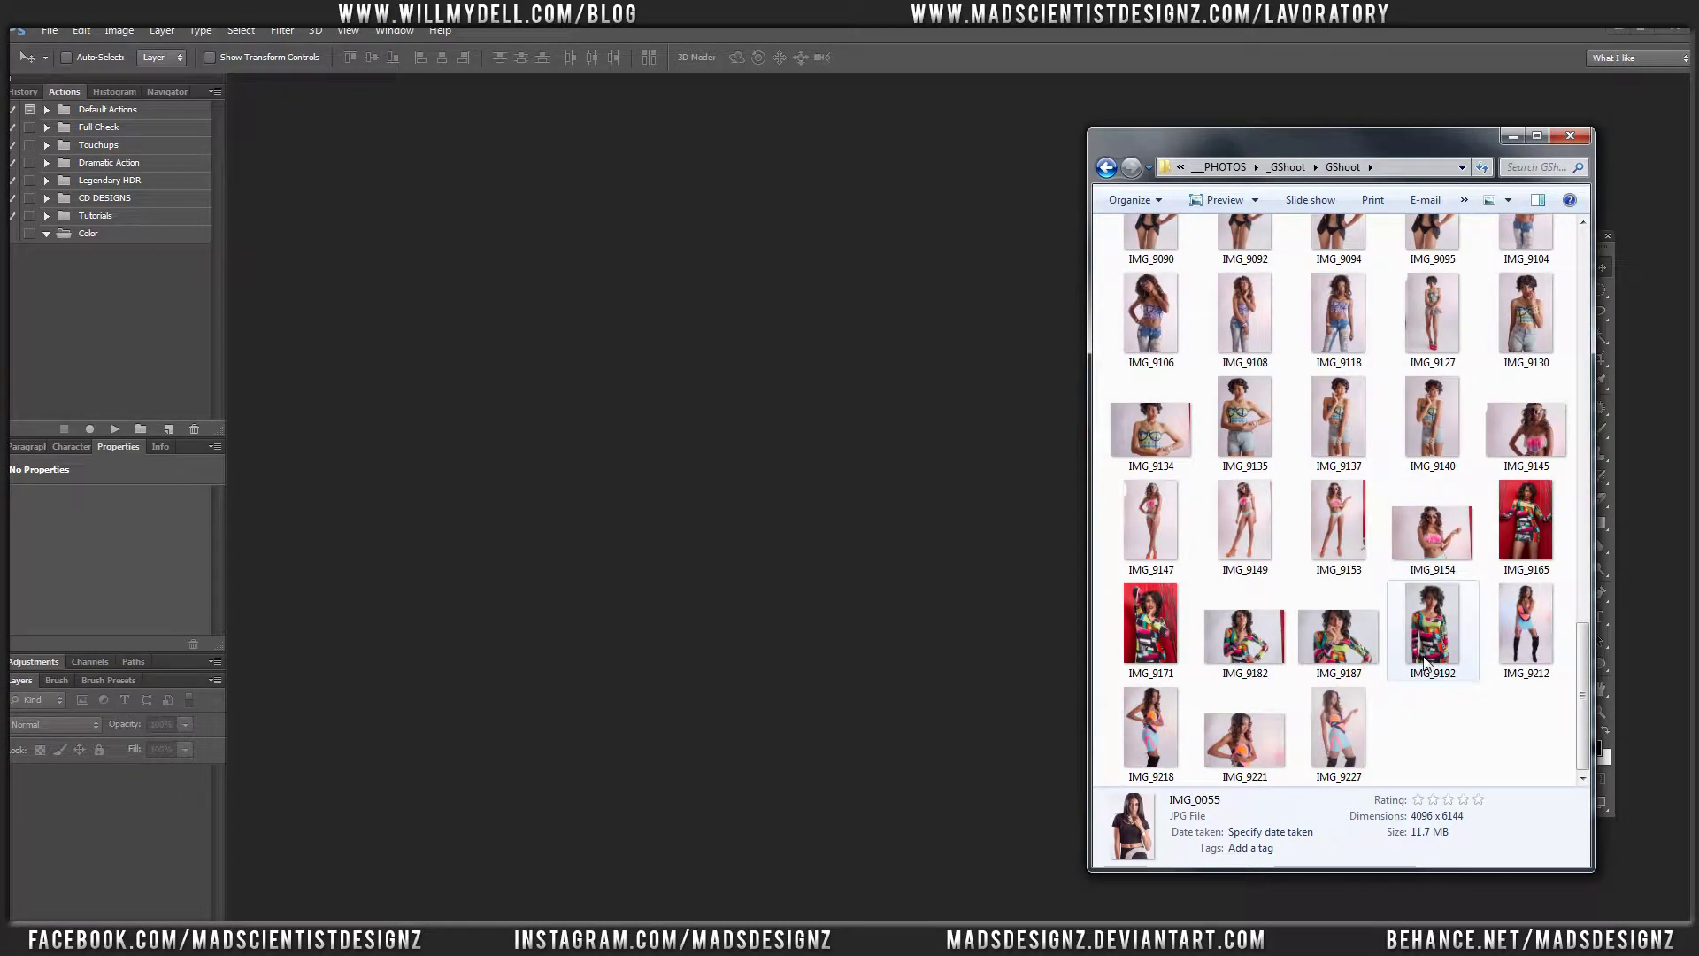
scroll(1431, 670, "up", 3)
left_click_drag(1094, 365, 429, 368)
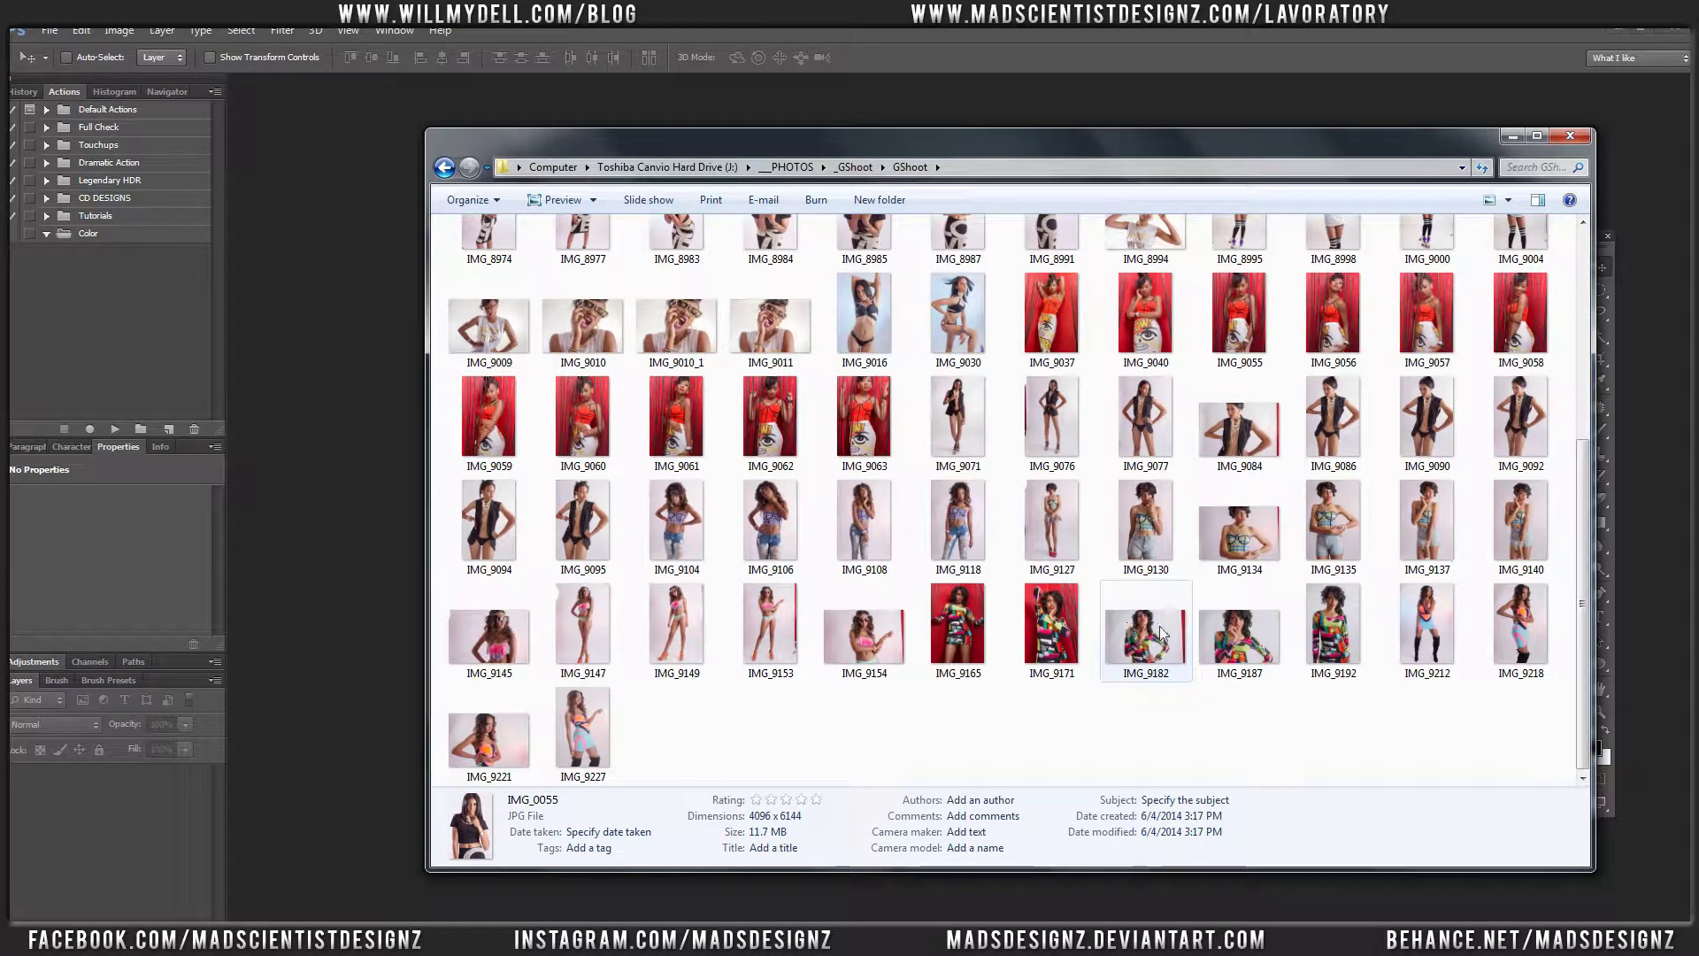
Compare the dimensions of the landscape photos IMG_9182 and IMG_9187 with the portrait photo IMG_9192
left_click(1318, 630)
left_click(1150, 637)
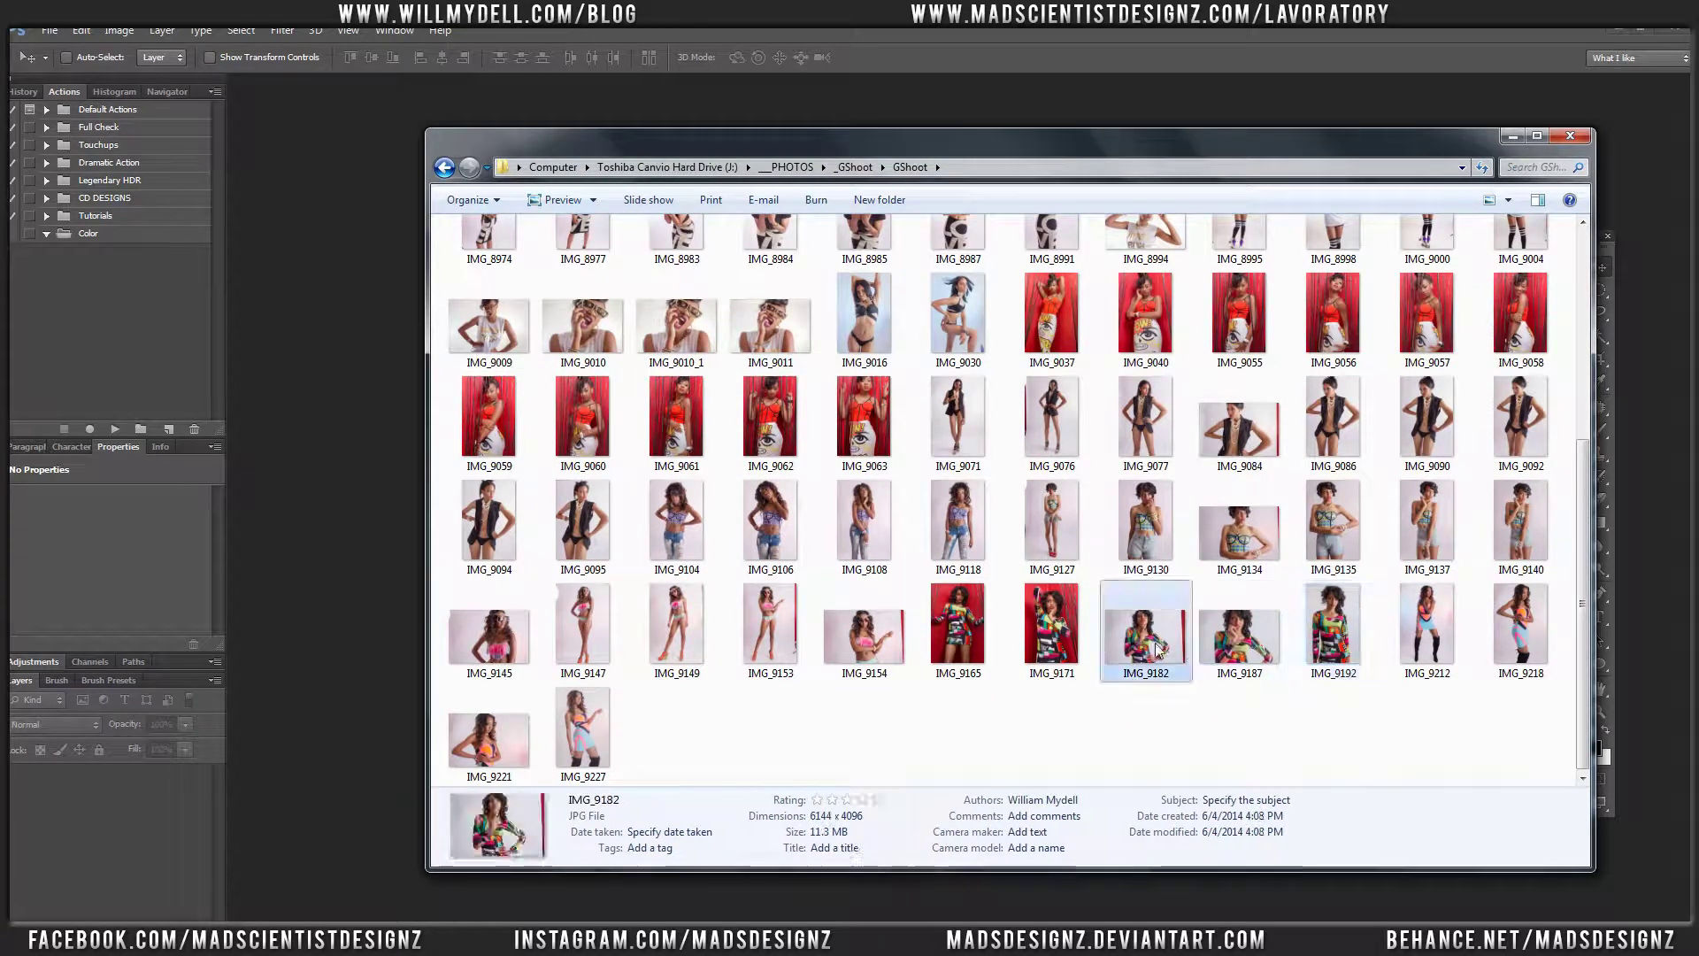
left_click(1248, 651)
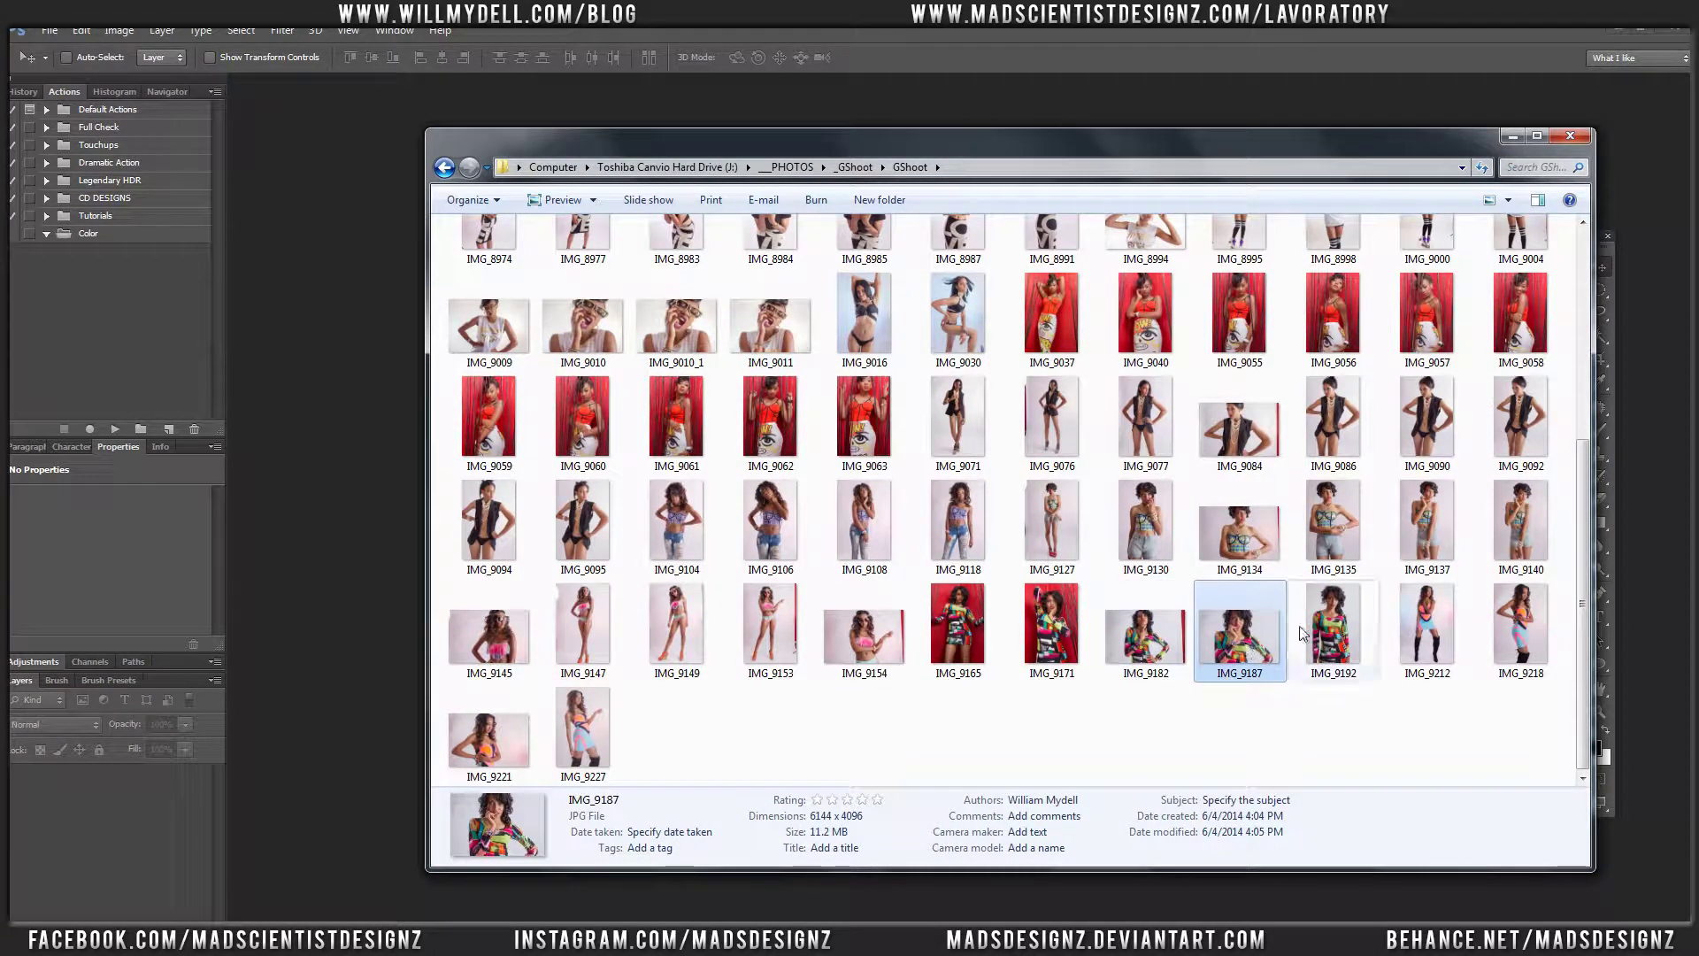
left_click(1339, 623)
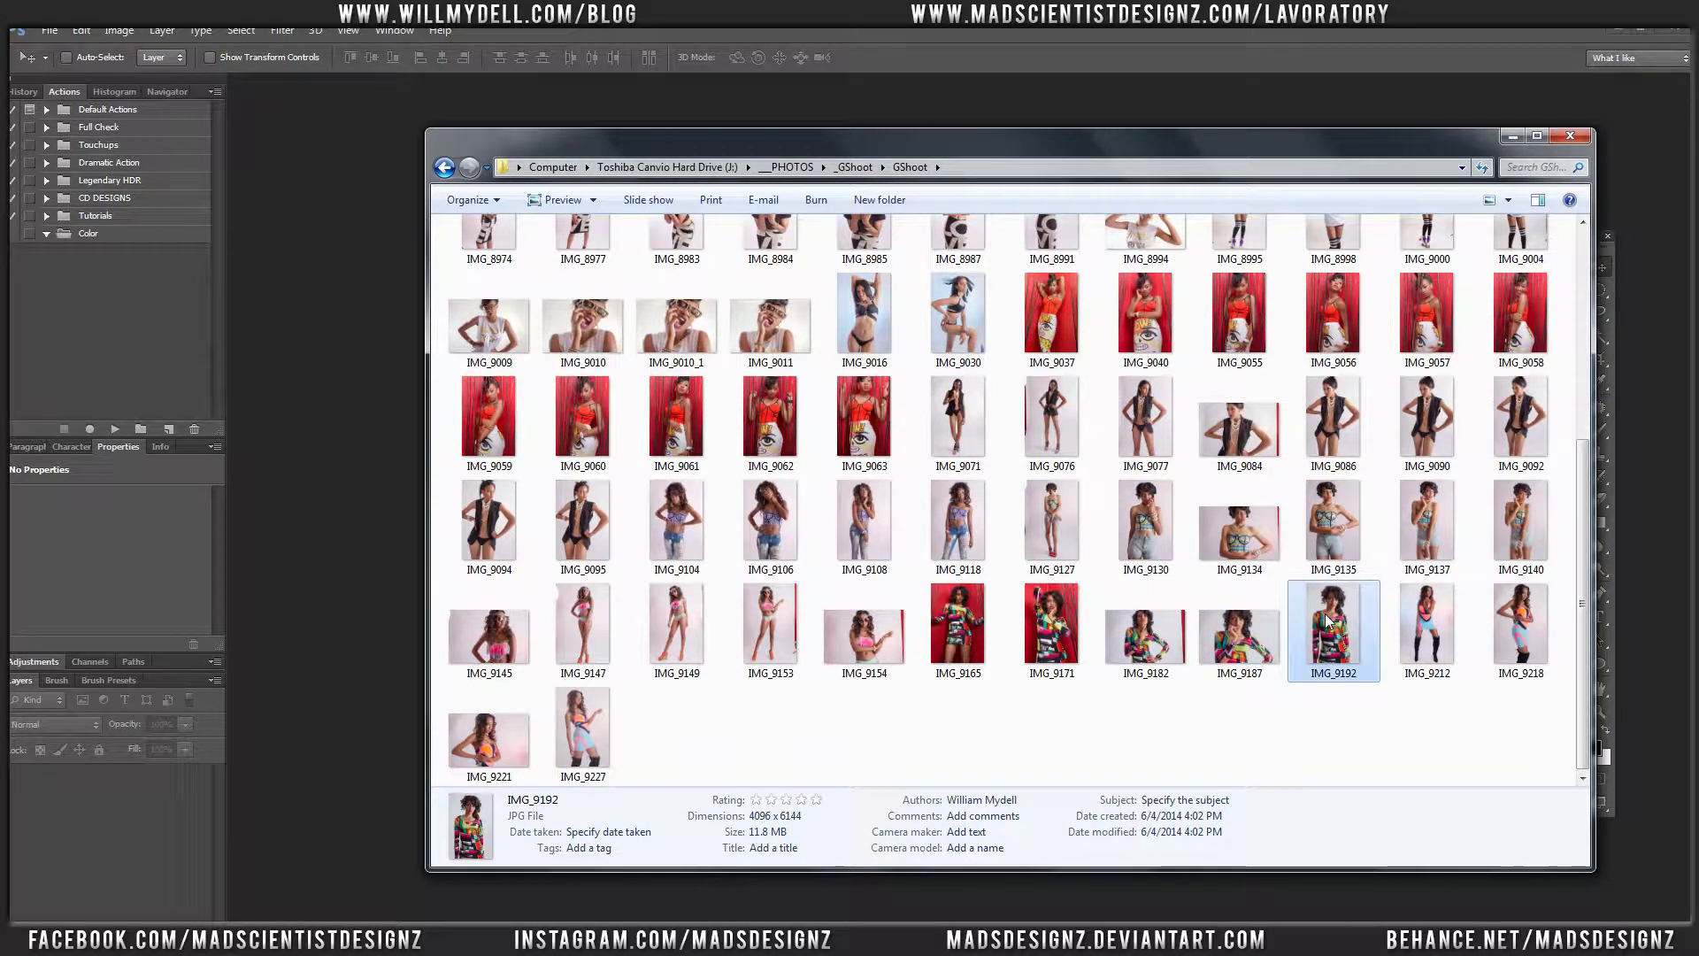
mouse_move(1226, 652)
left_click(119, 31)
left_click(119, 34)
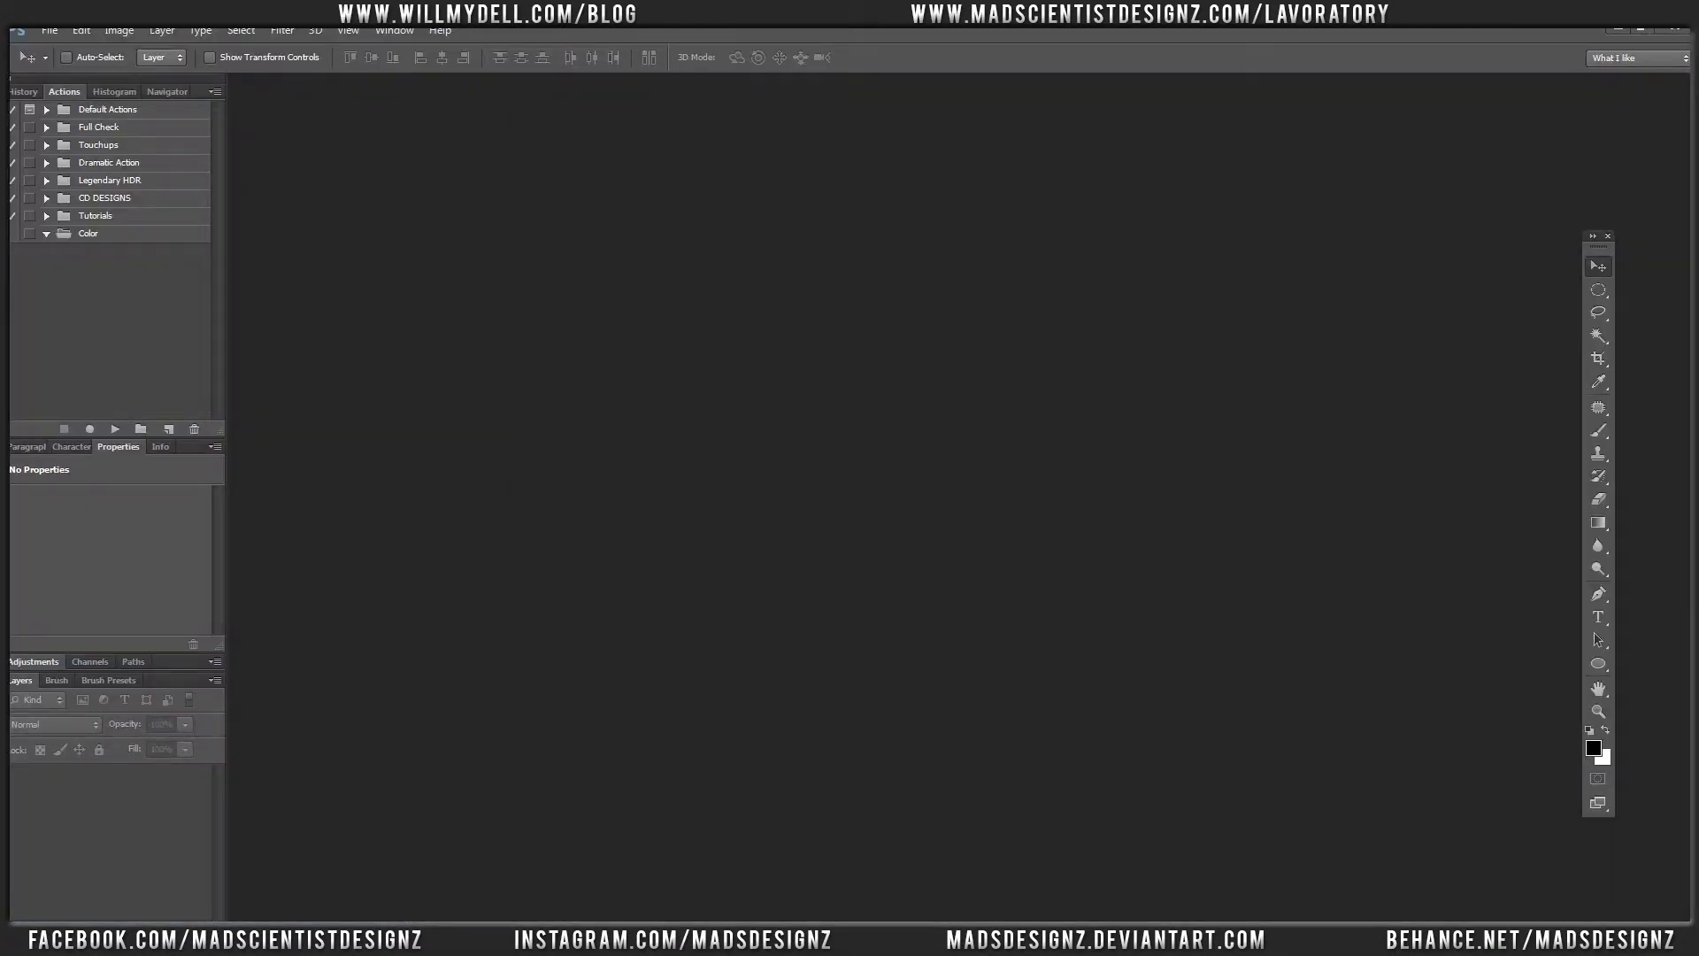
Open the landscape photo IMG_9187 from the GShoot folder in Adobe Photoshop CS6
left_click(151, 885)
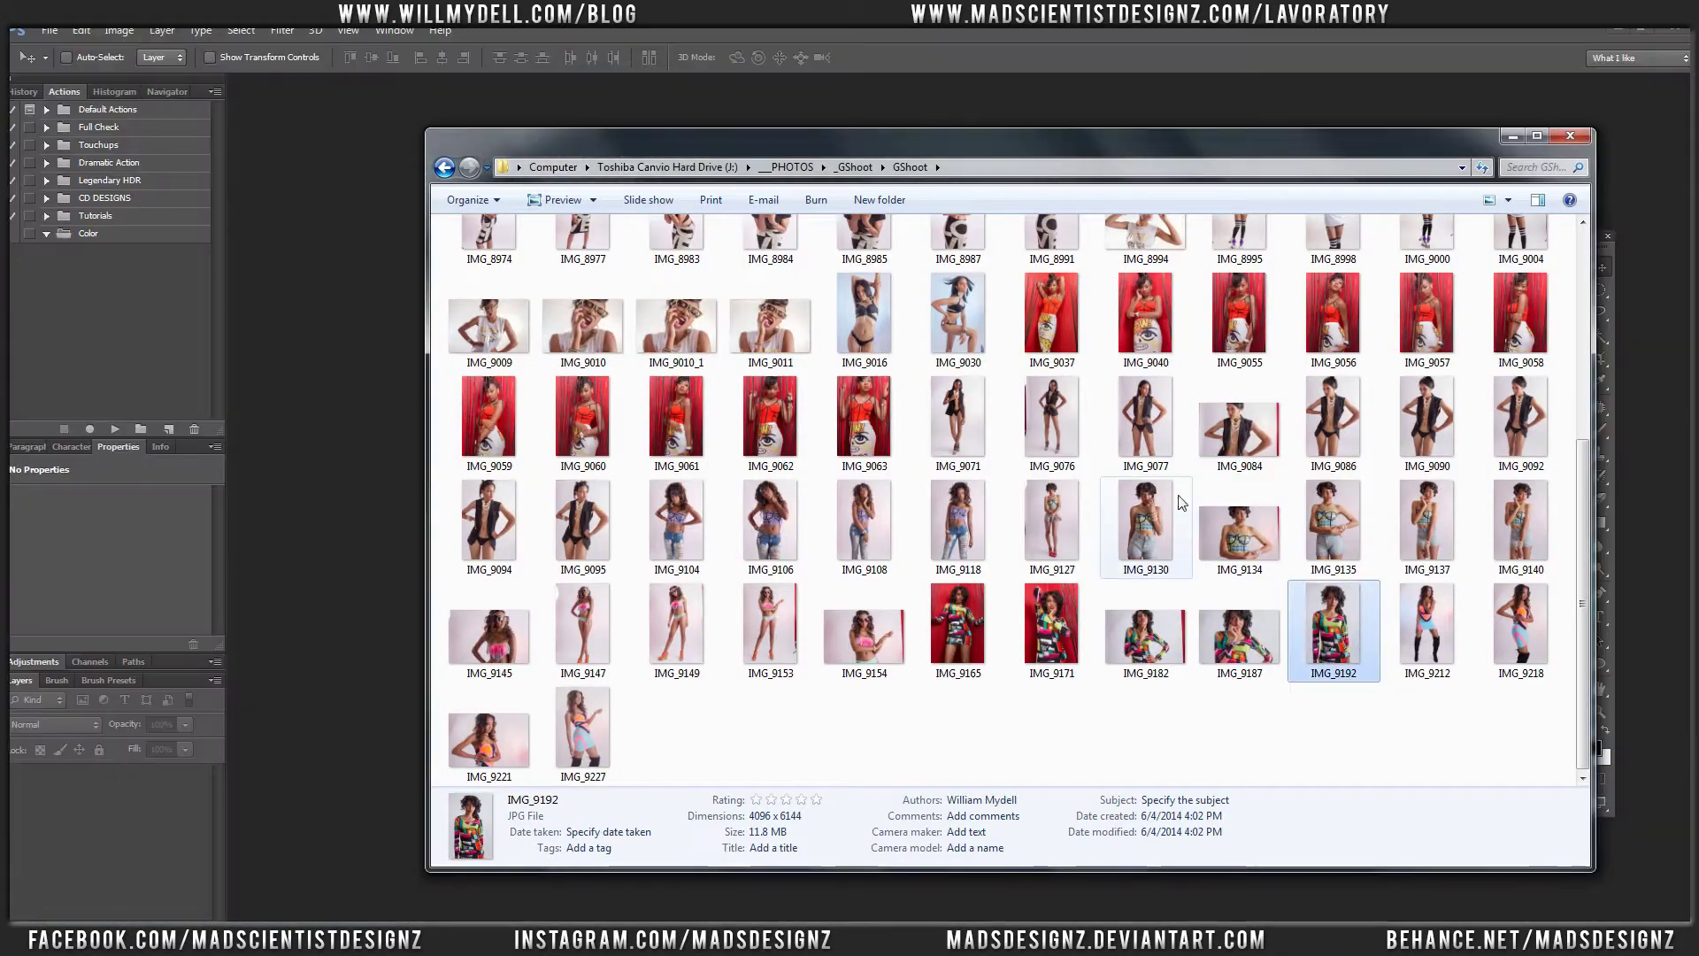
left_click(1146, 630)
left_click(594, 200)
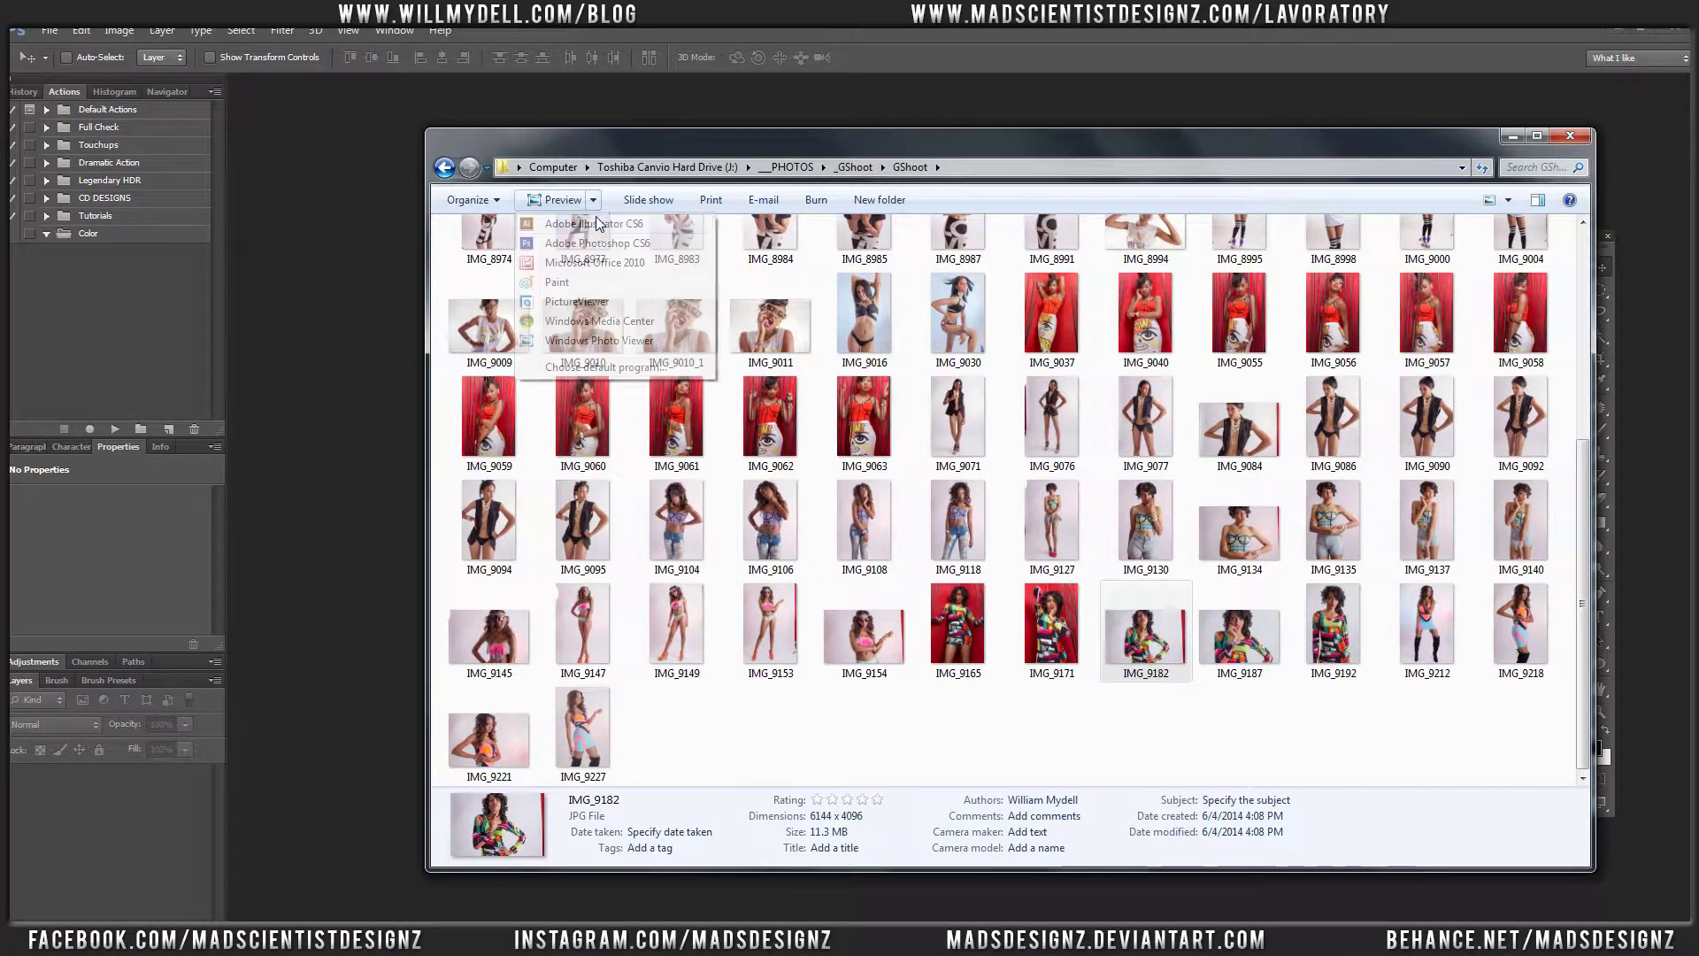
left_click(1228, 651)
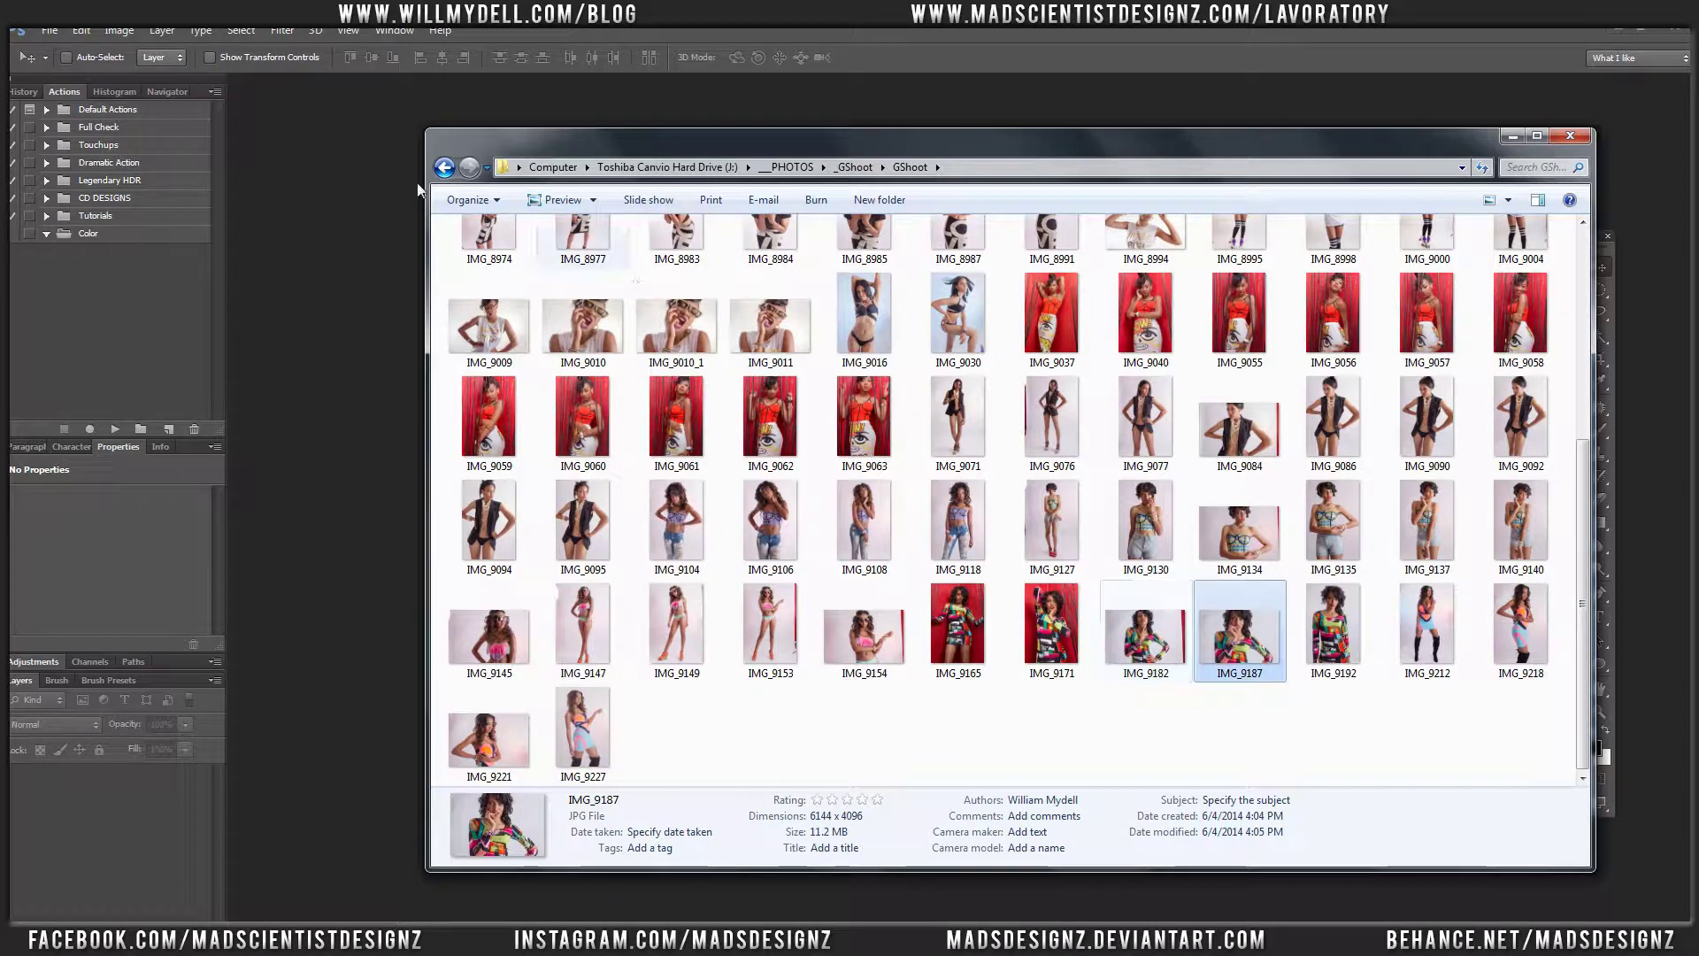
left_click(600, 227)
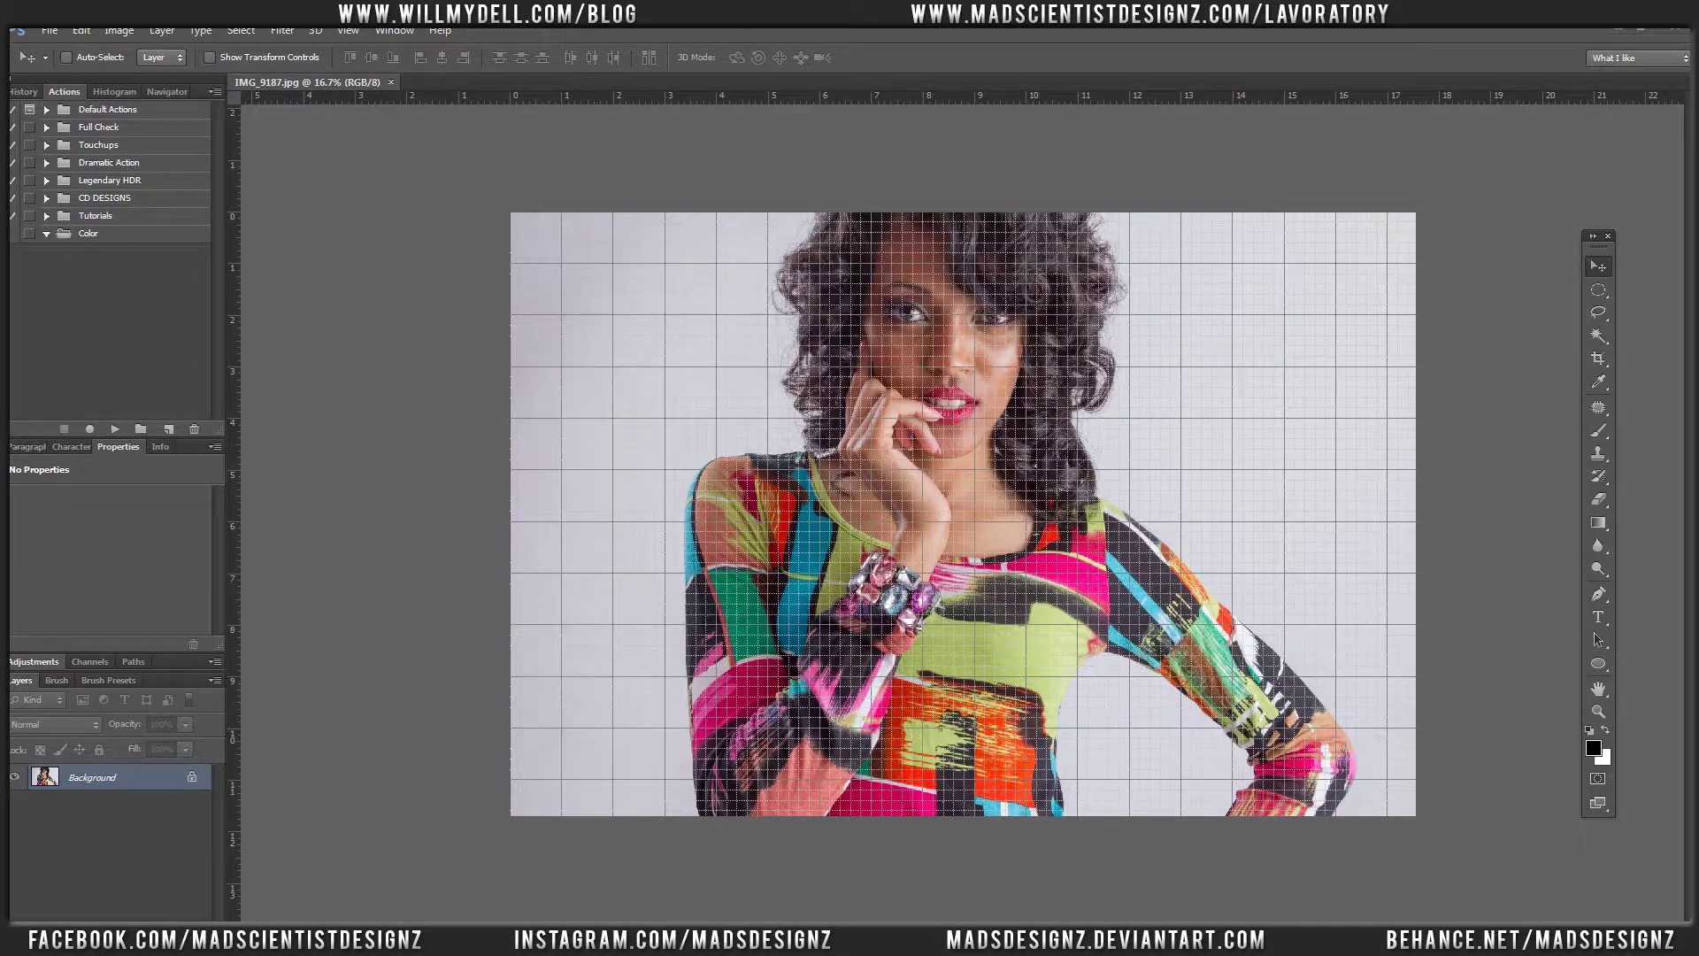
Return to the GShoot folder and open the portrait photo IMG_9192 in Photoshop as well
left_click(257, 873)
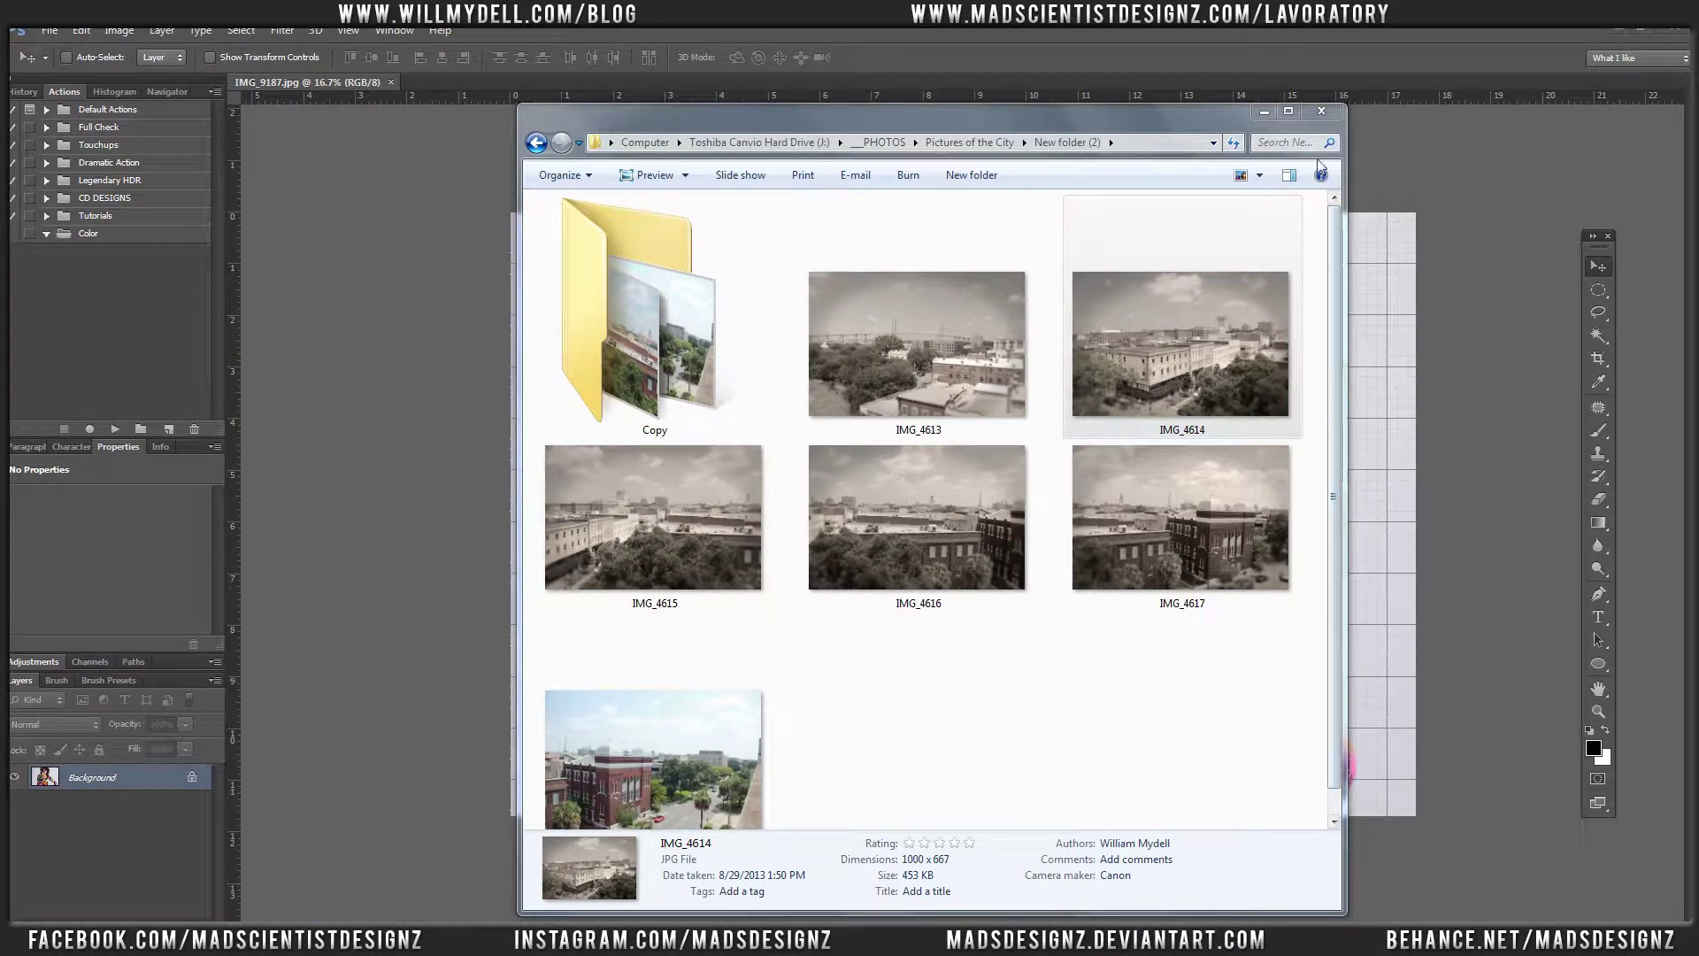
left_click(1264, 112)
left_click(133, 899)
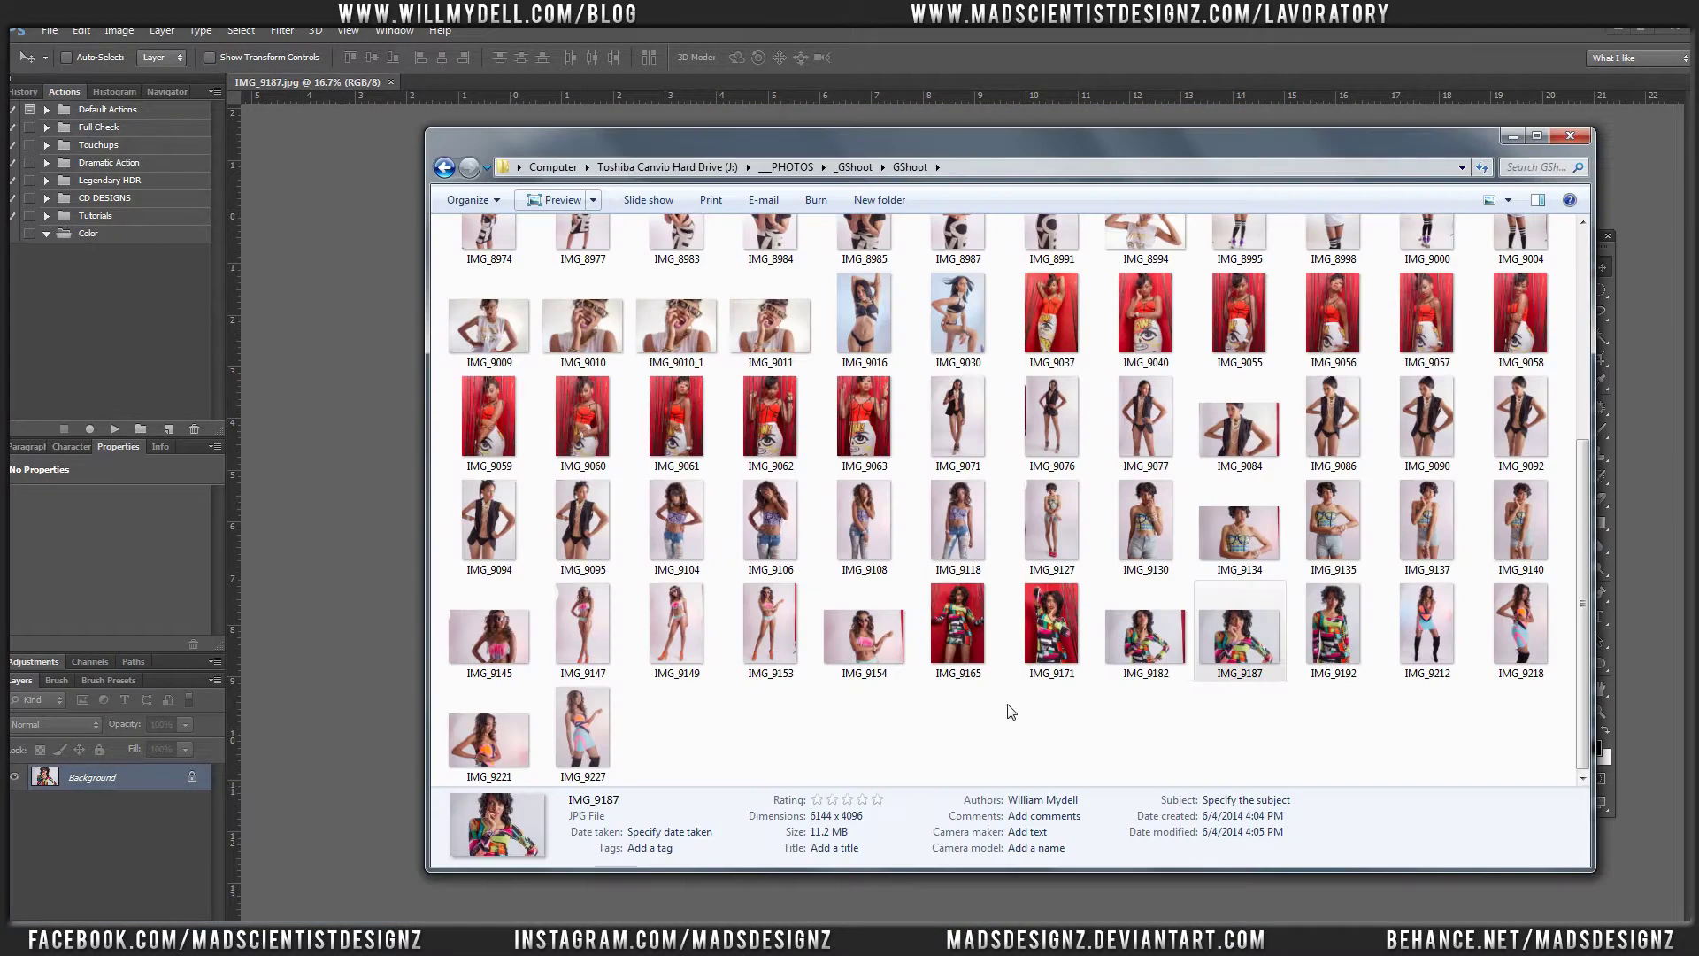
left_click(1333, 627)
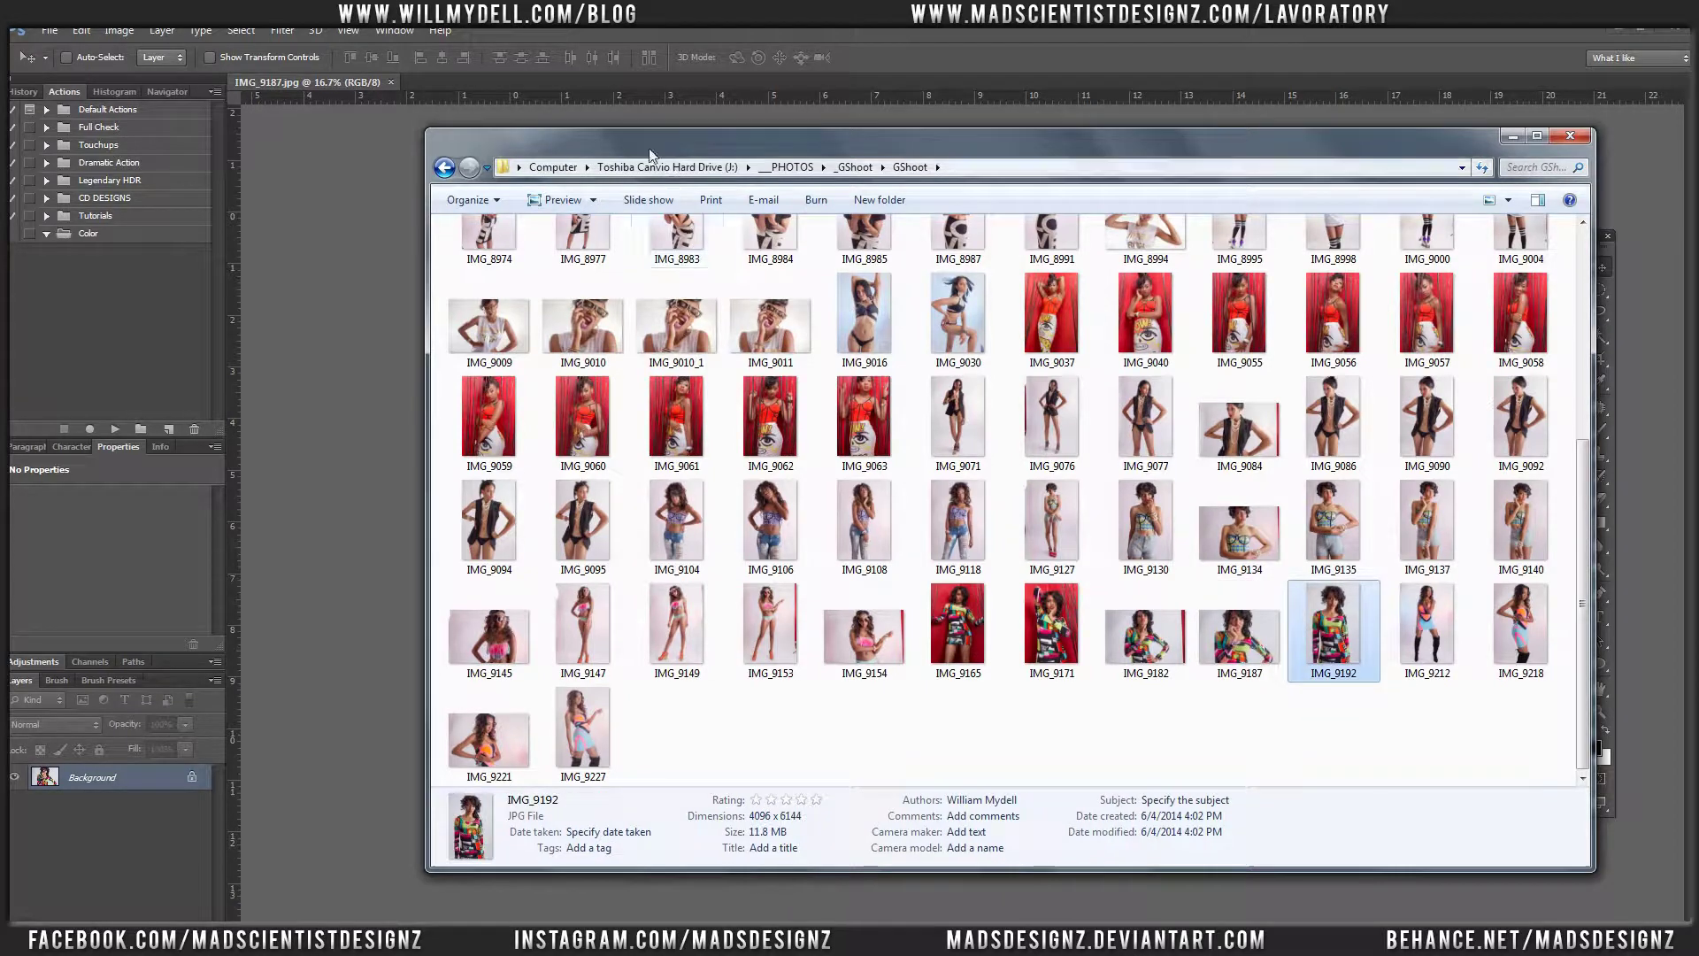
left_click(592, 200)
left_click(580, 254)
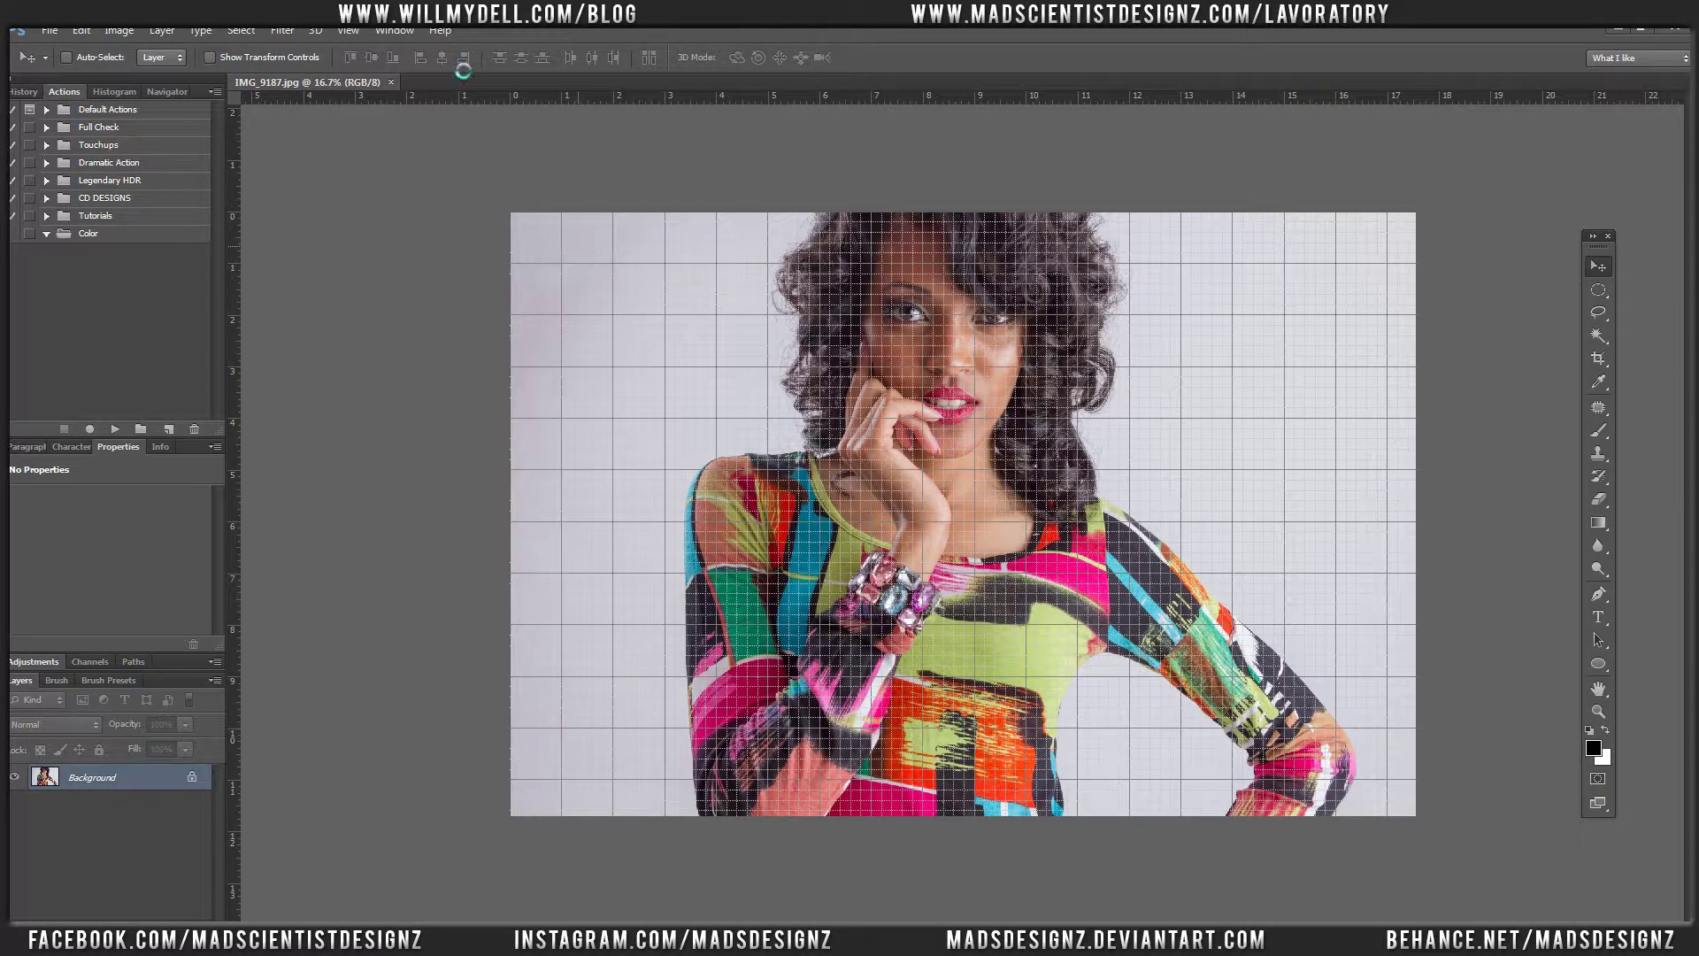
Hide the grid over IMG_9192 by turning off Extras
left_click(393, 30)
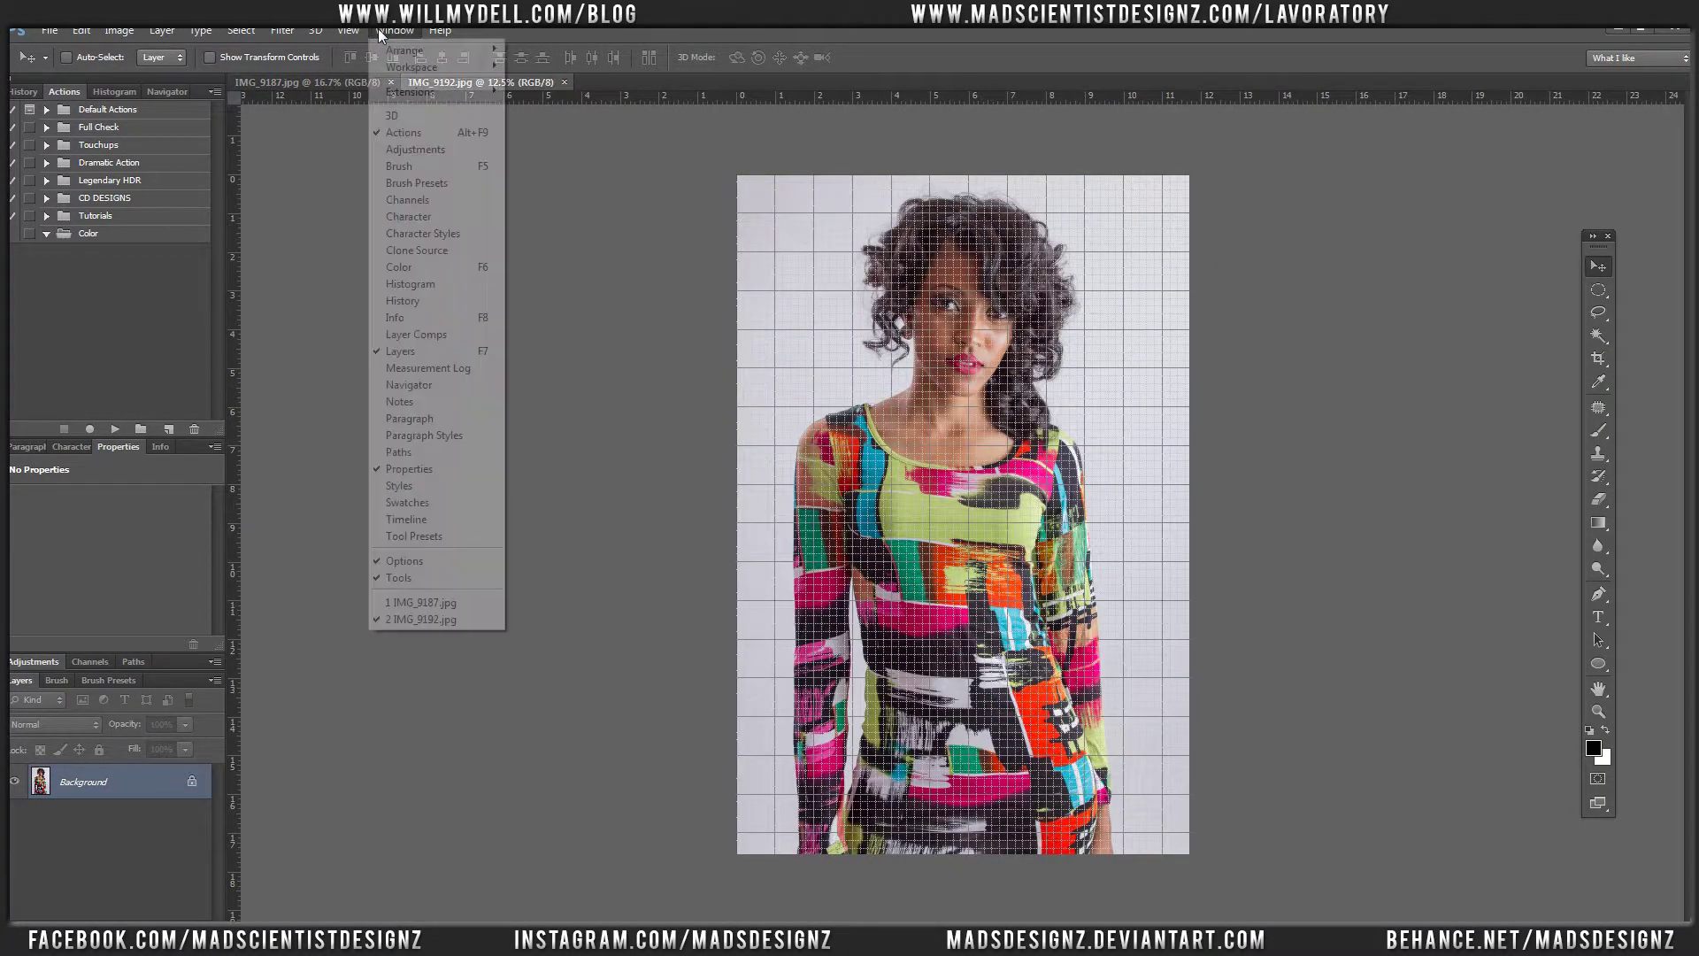
mouse_move(348, 31)
left_click(416, 276)
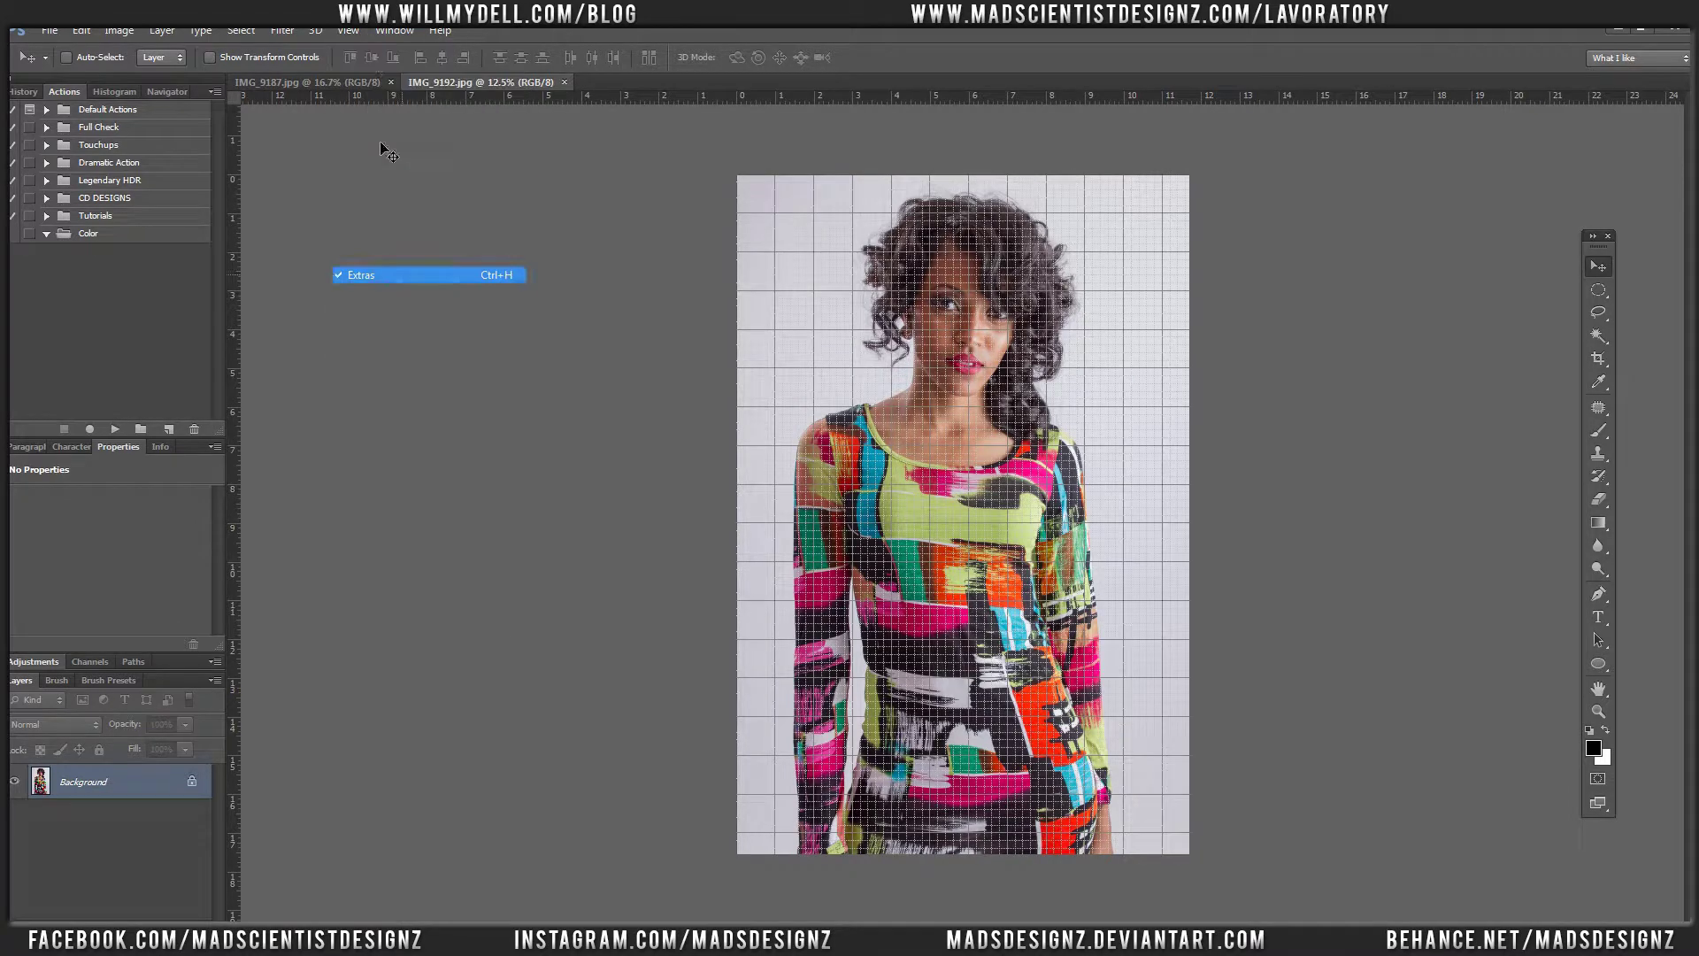
Arrange the IMG_9192 and IMG_9187 documents side by side with the 2-up Vertical layout
left_click(392, 31)
mouse_move(438, 50)
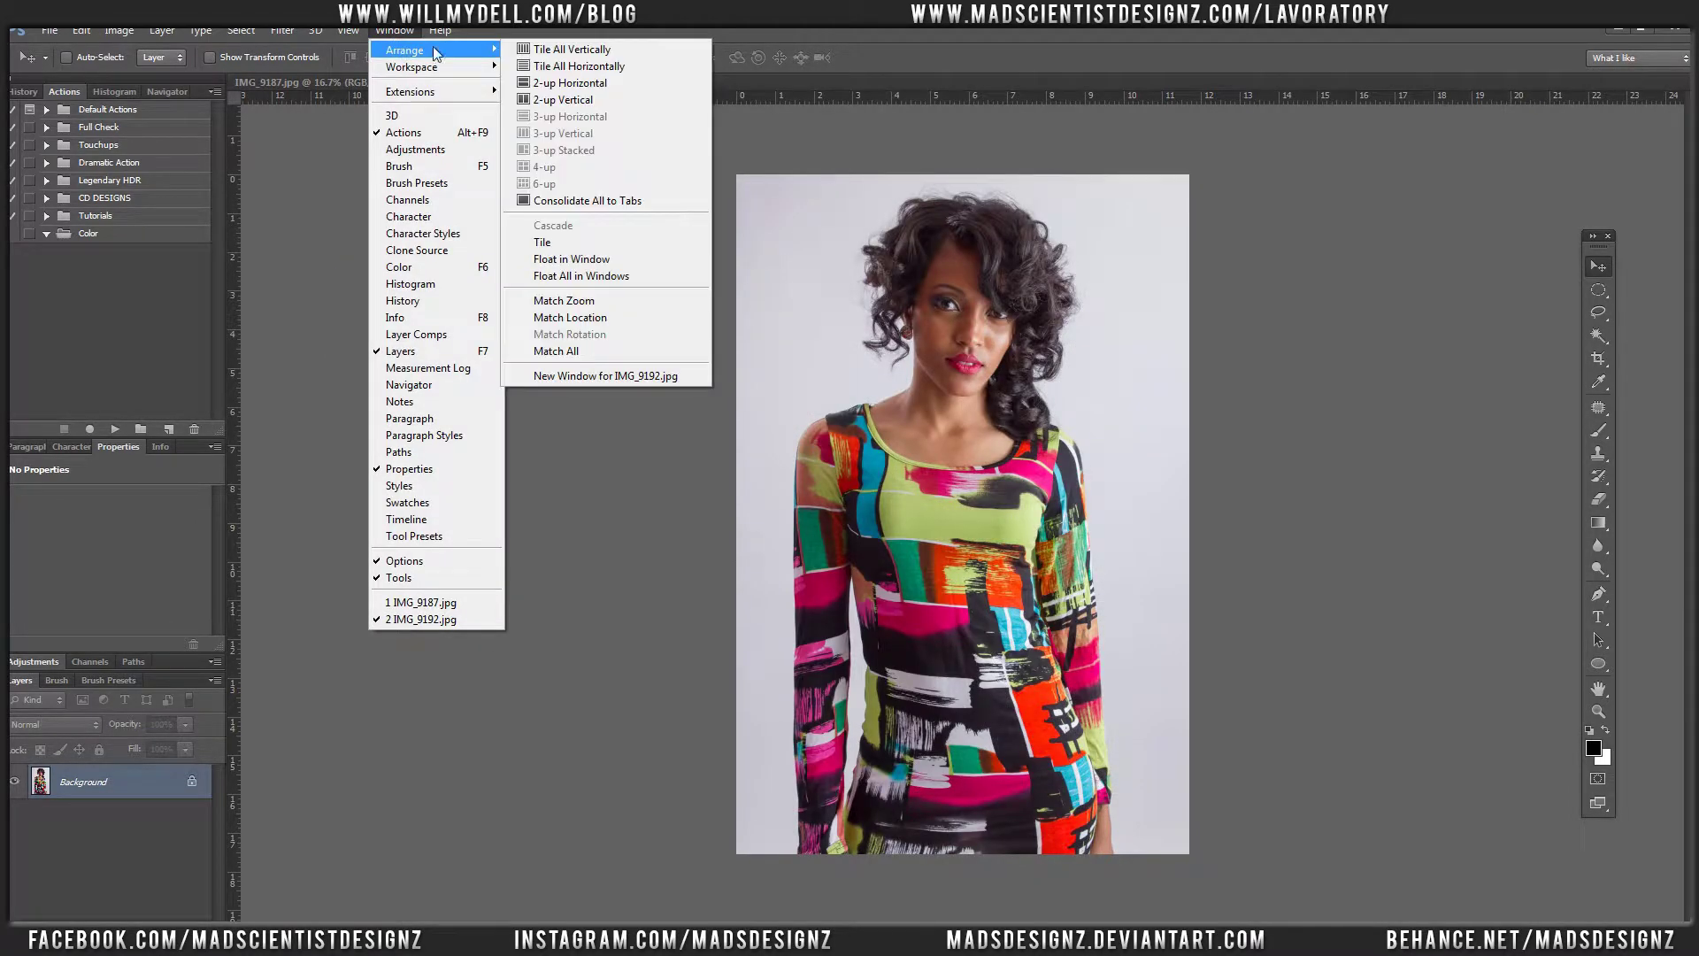
left_click(561, 100)
left_click(421, 31)
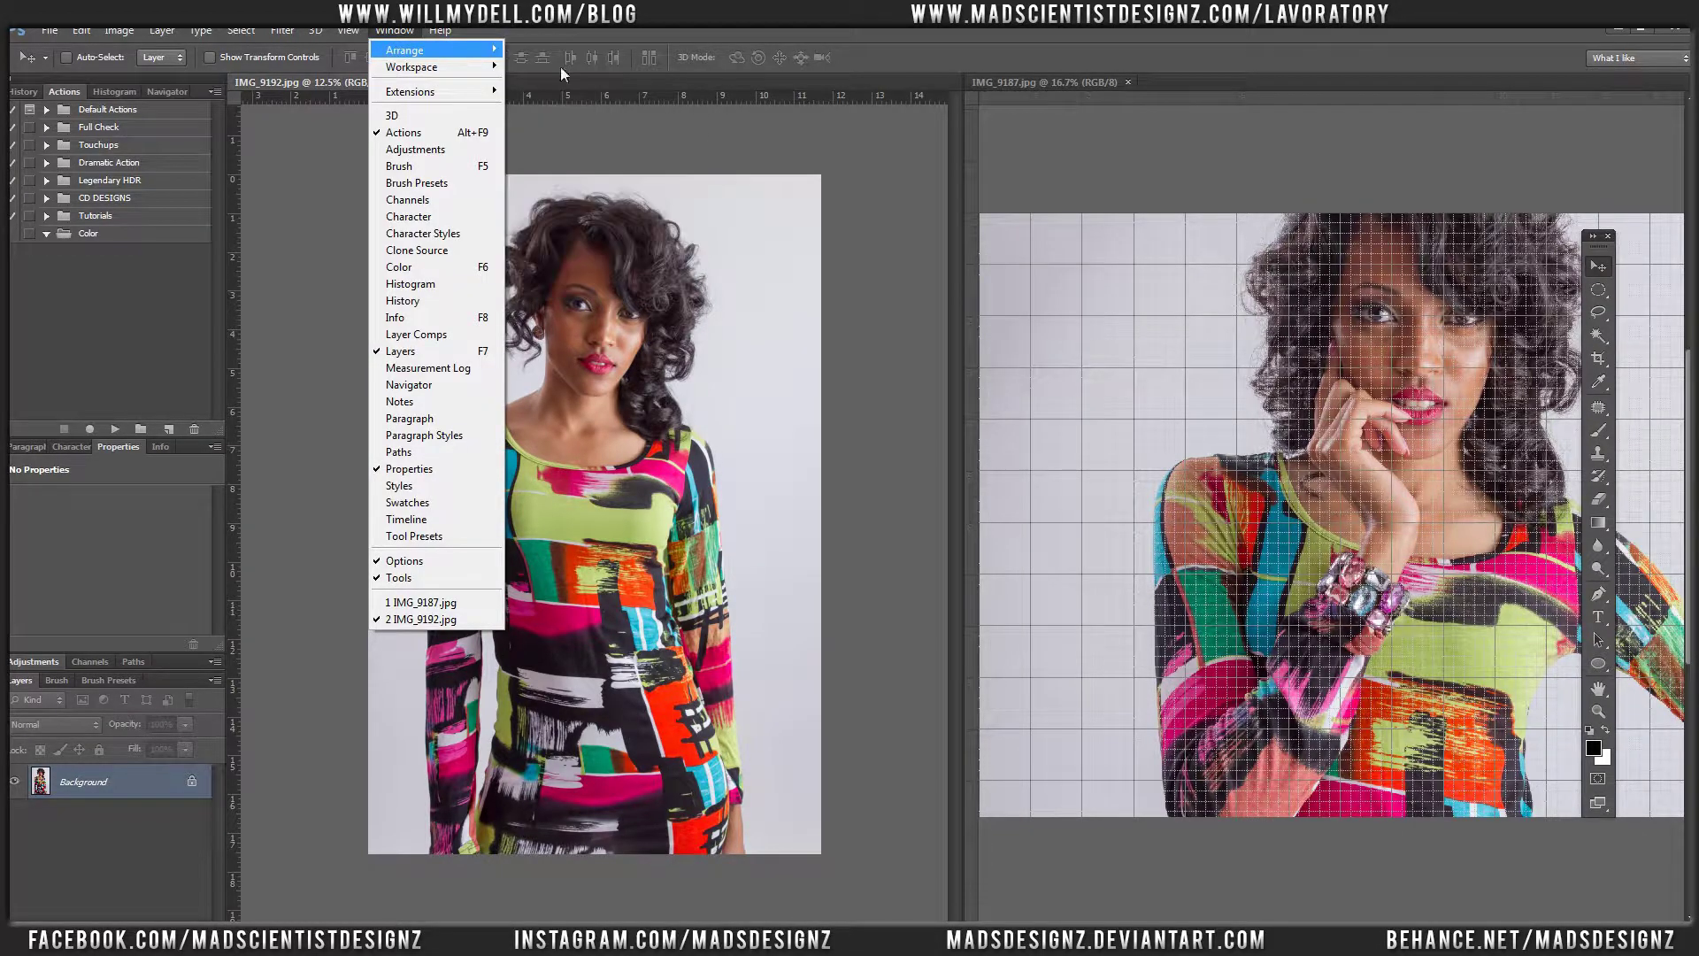
mouse_move(465, 48)
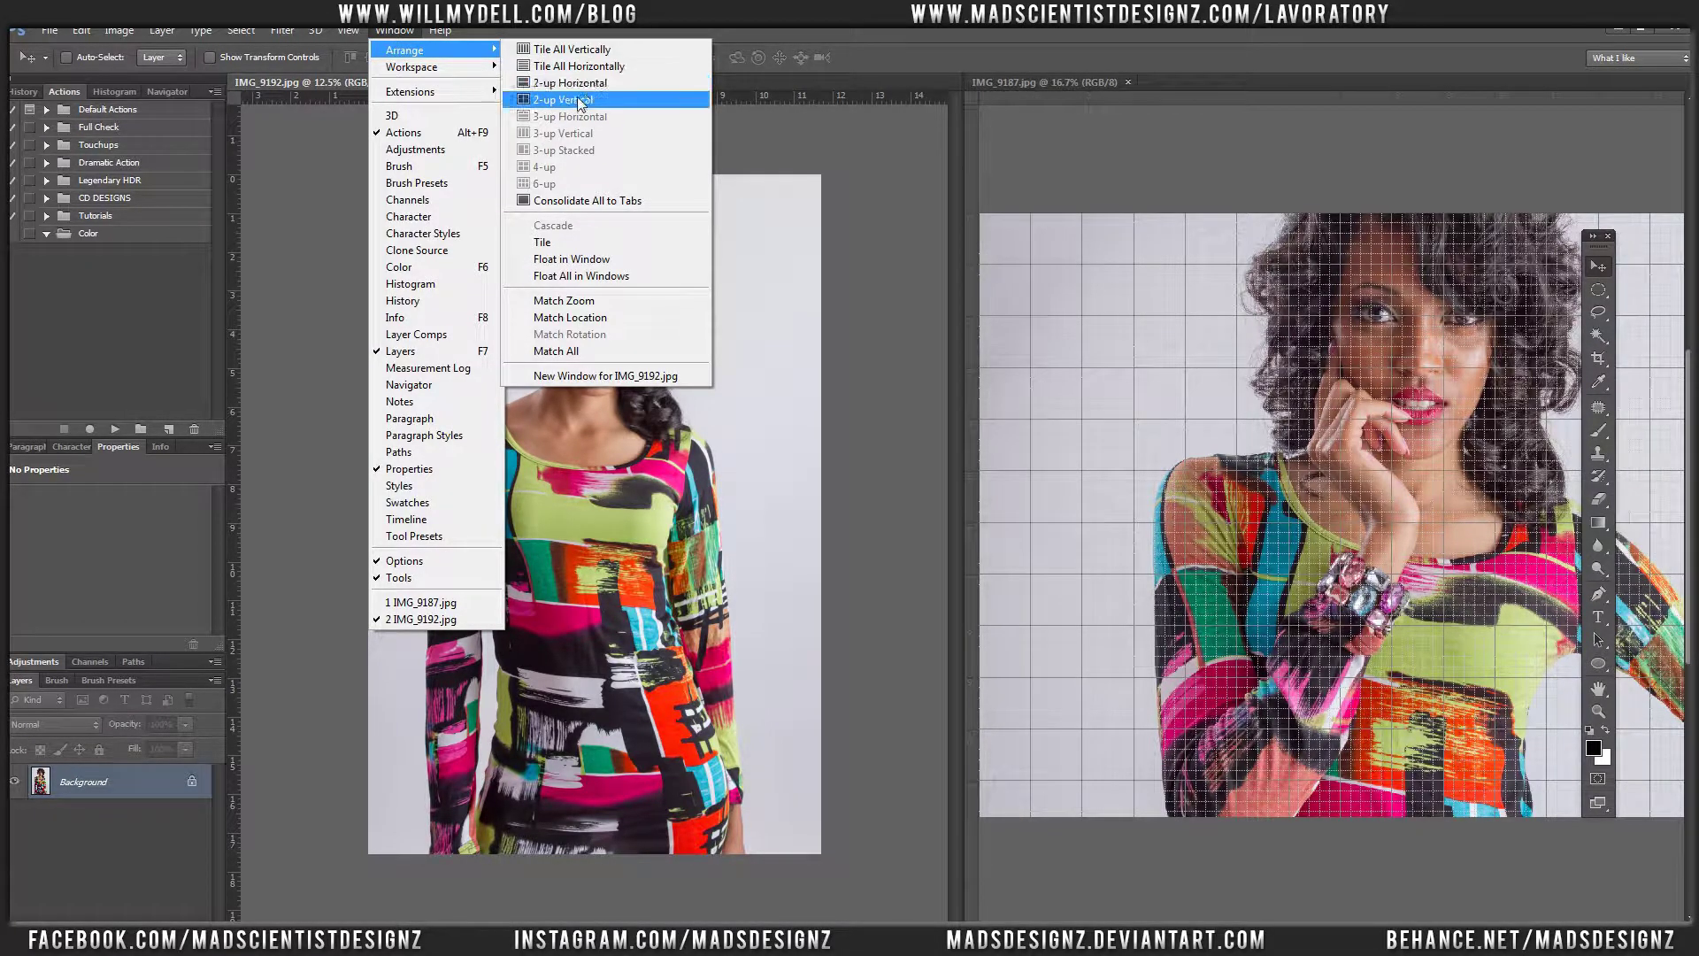
left_click(566, 108)
Turn off Extras for IMG_9187 and move the floating toolbox to the divider between the two images
left_click(347, 31)
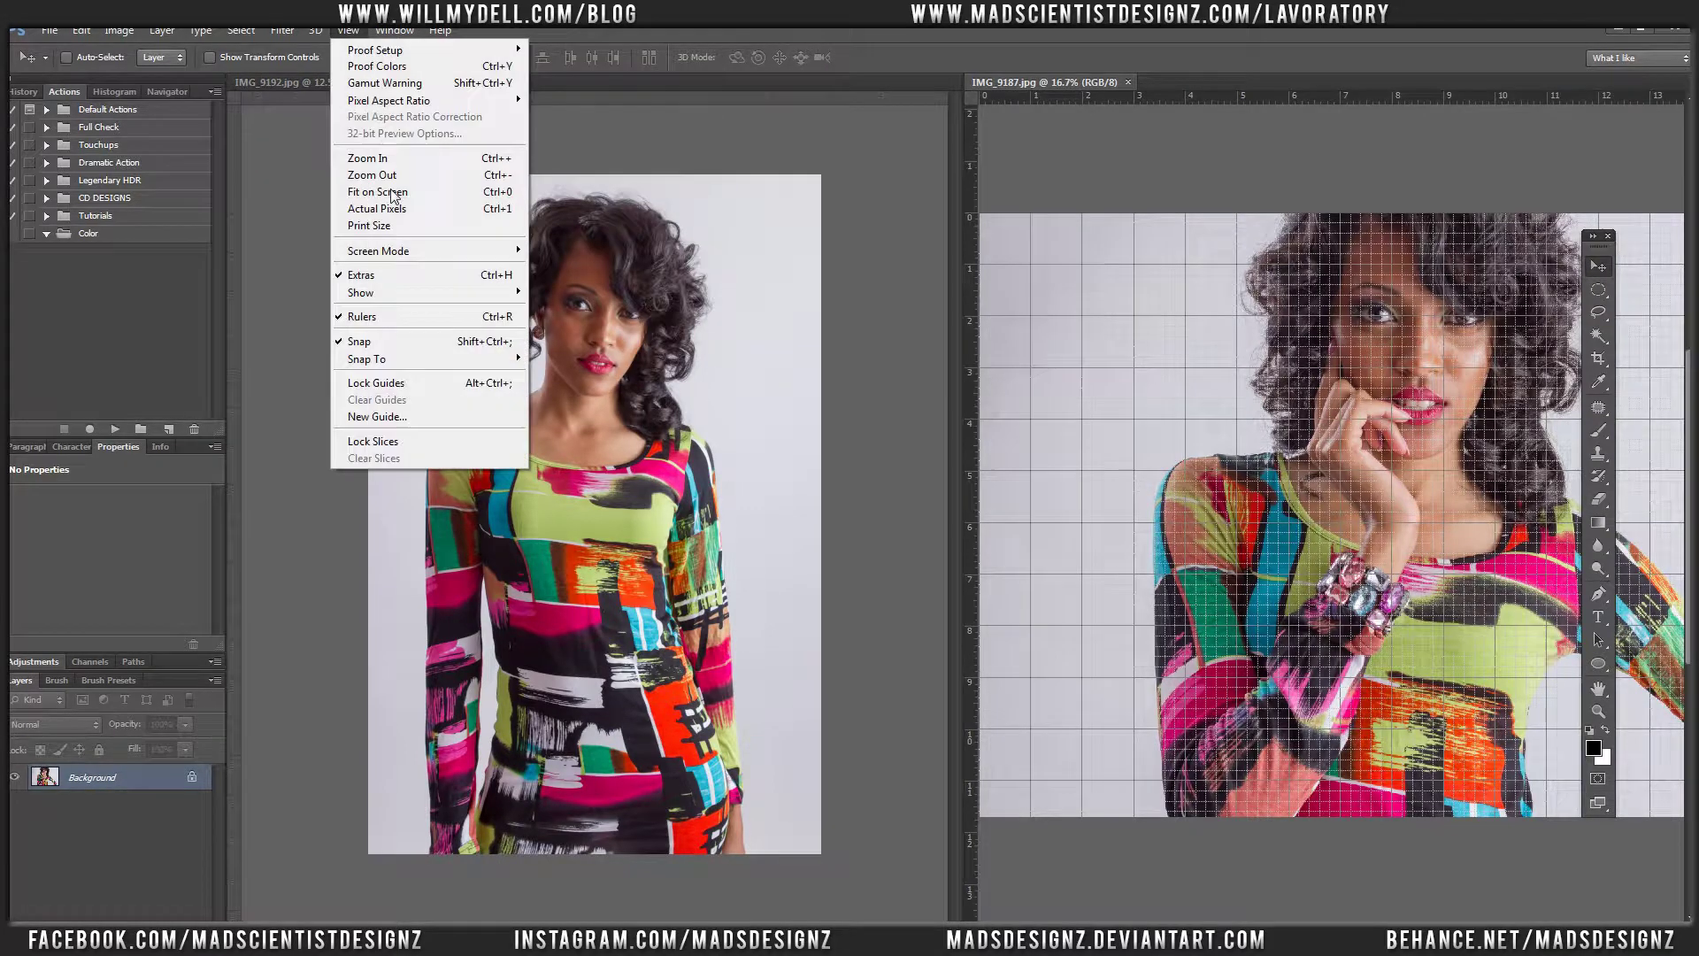
left_click(395, 274)
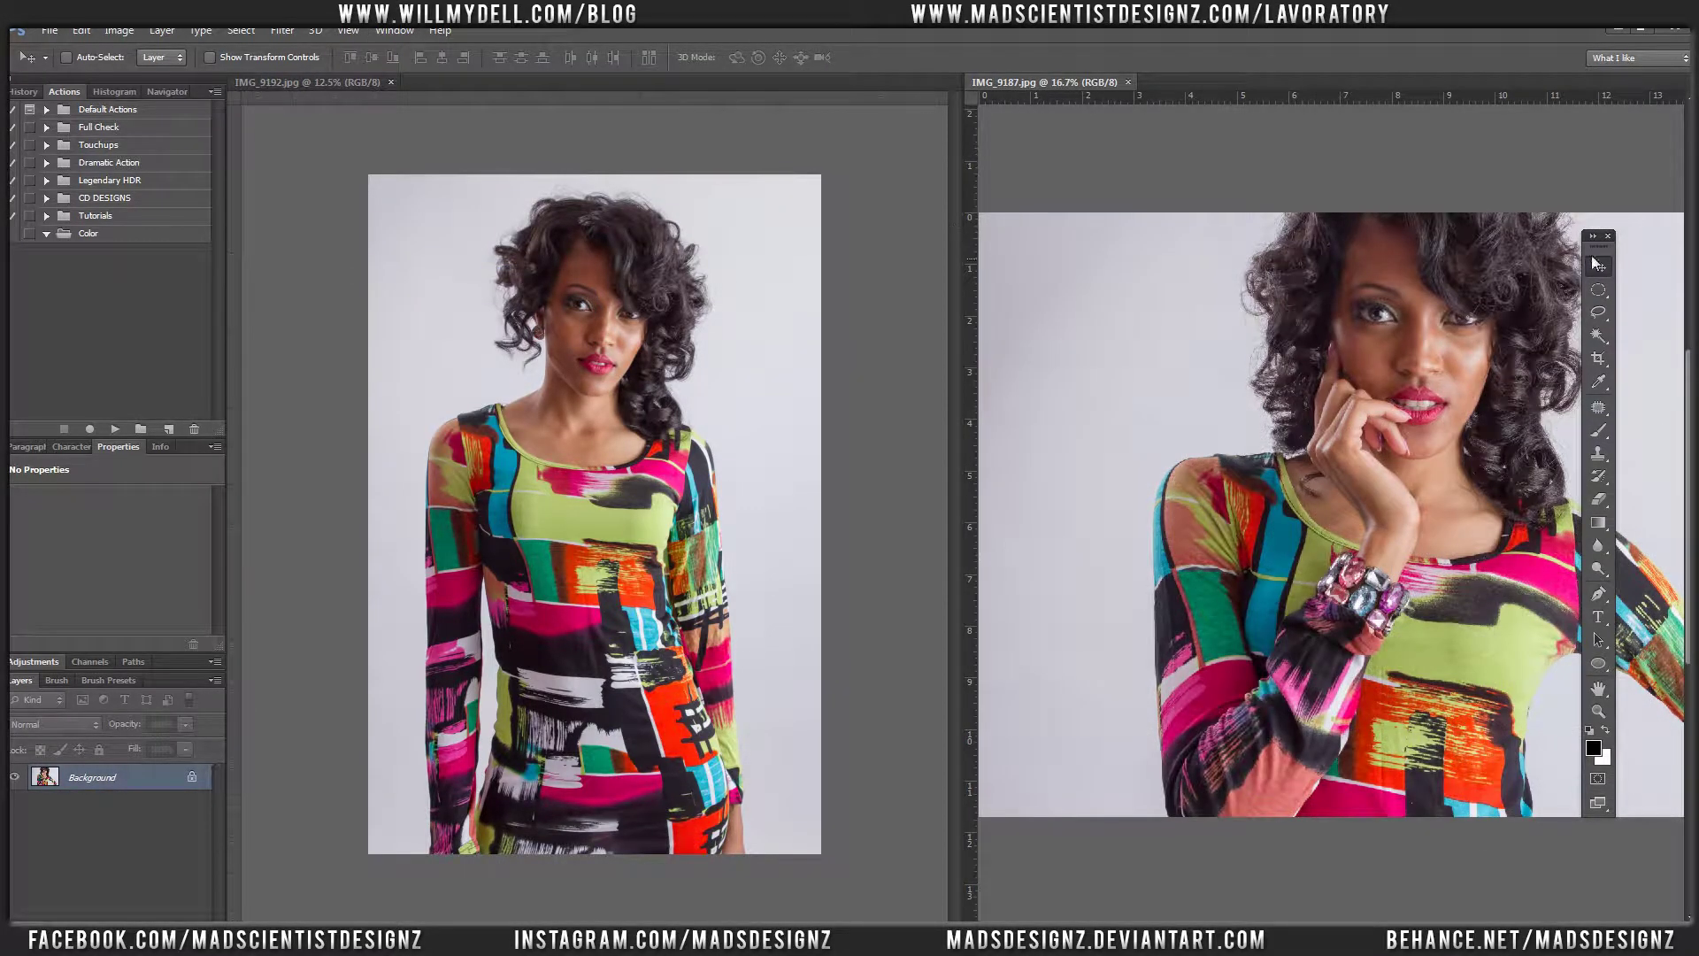
left_click_drag(1595, 235, 954, 275)
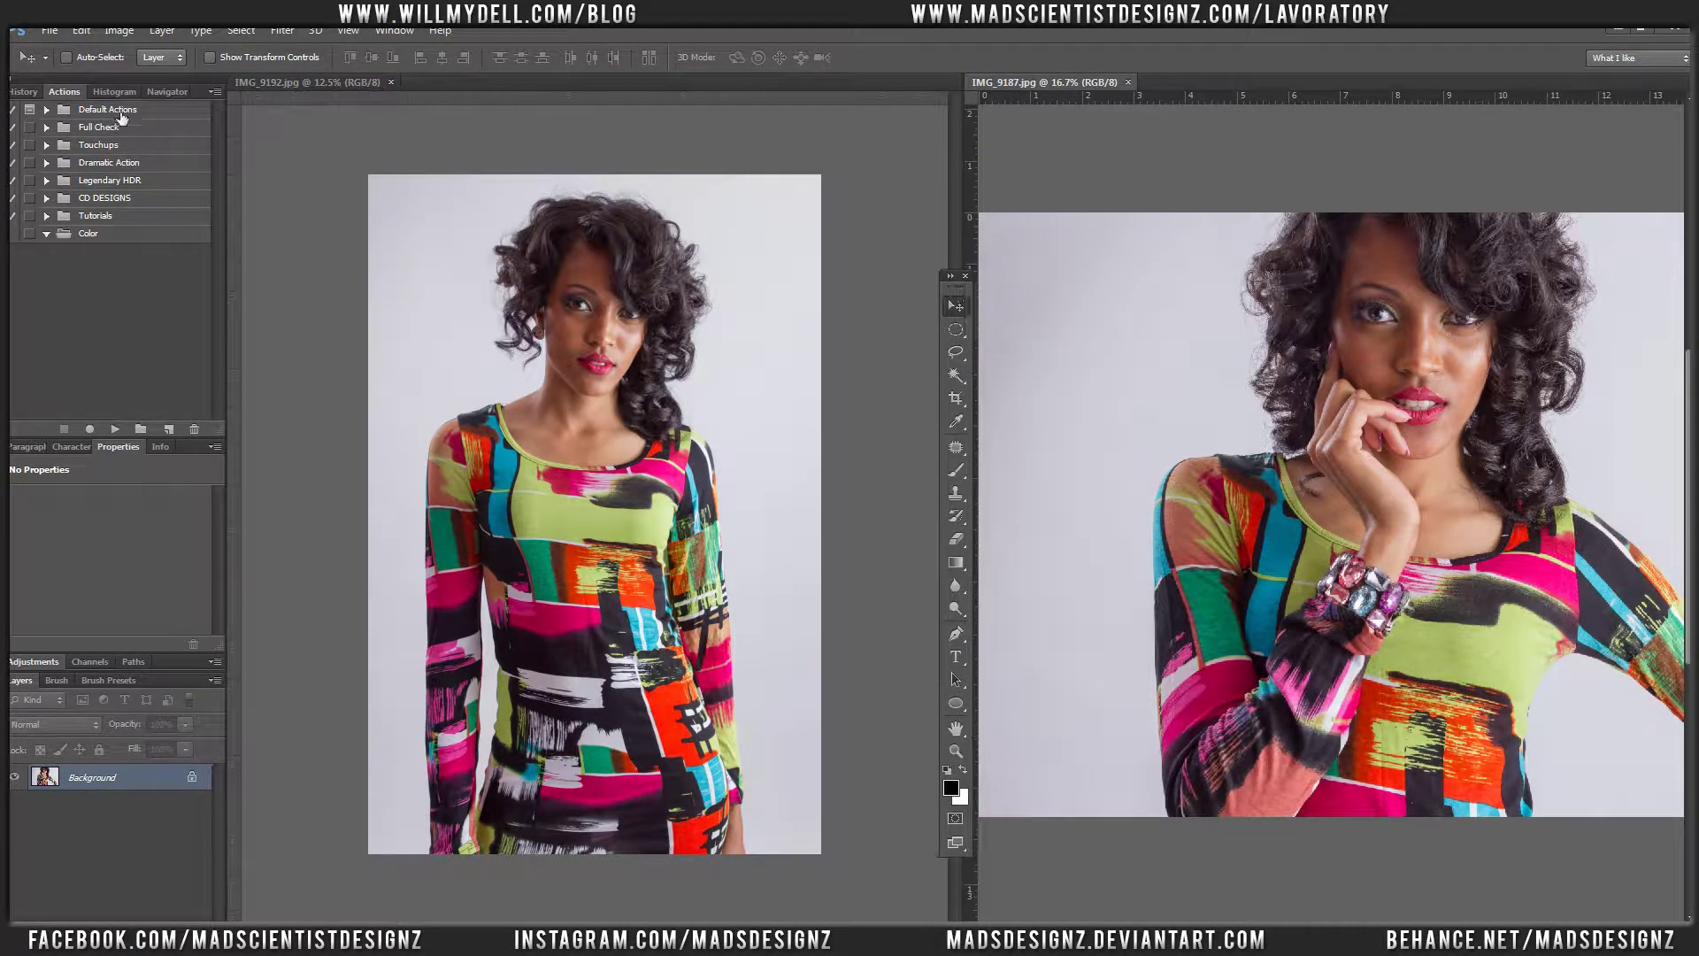
Inspect the pixel dimensions of IMG_9187 in Image Size, and close the dialog without changing anything
left_click(124, 33)
left_click(133, 160)
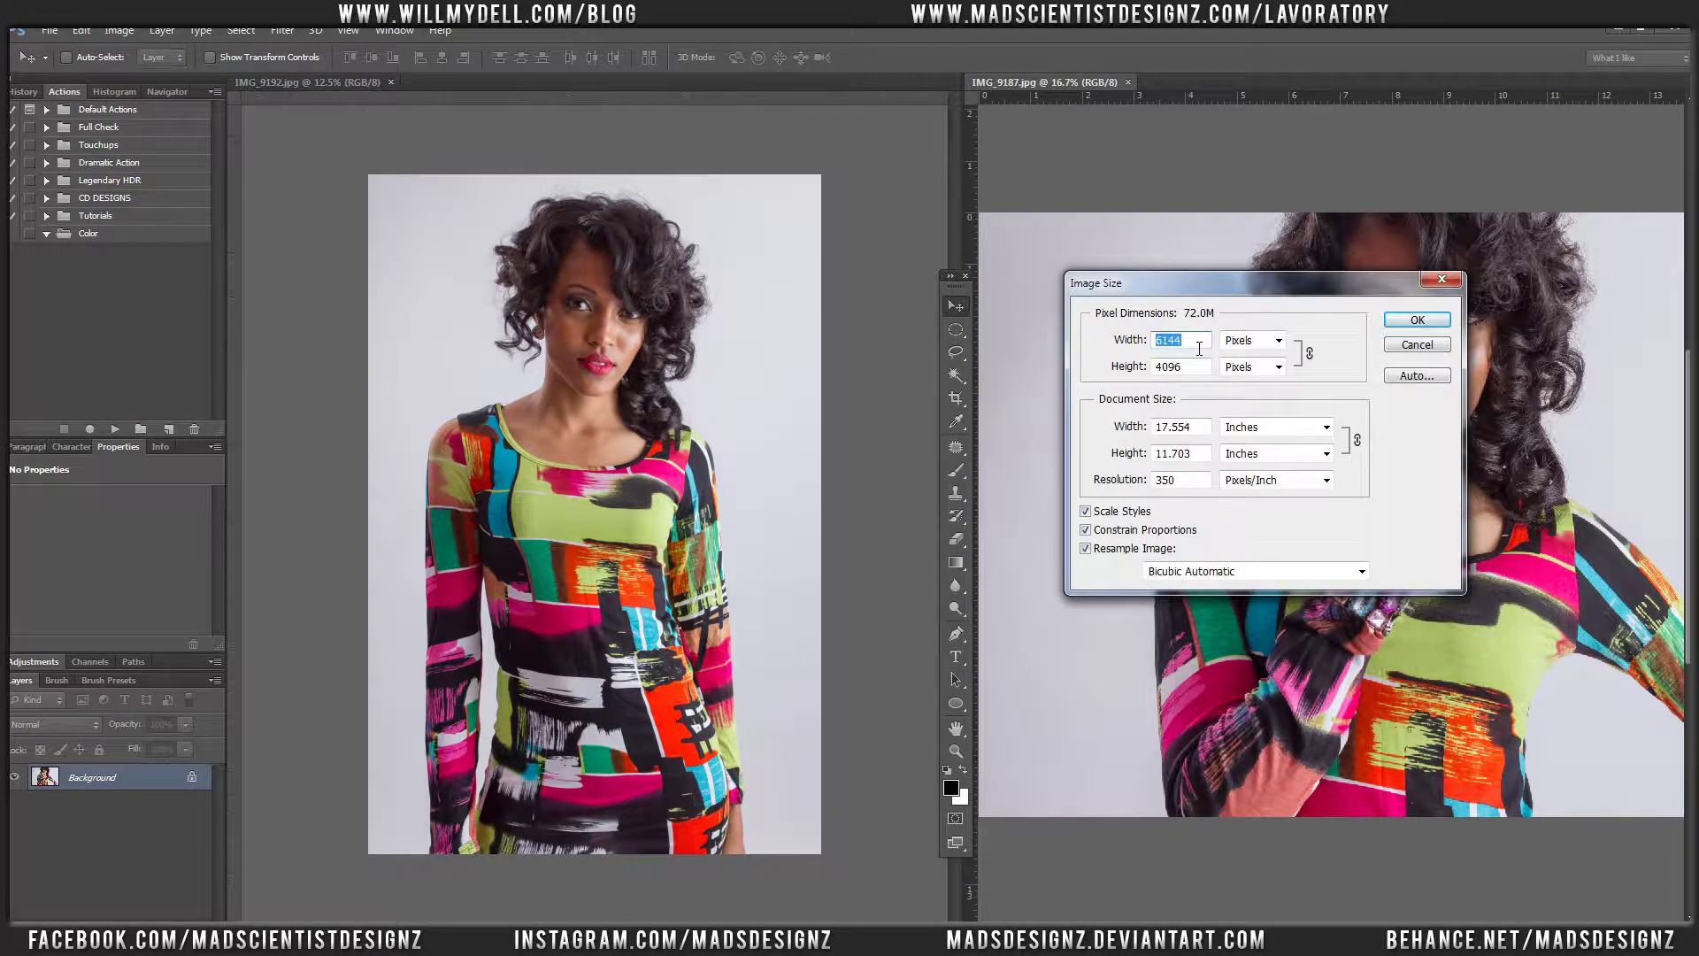
left_click(1195, 200)
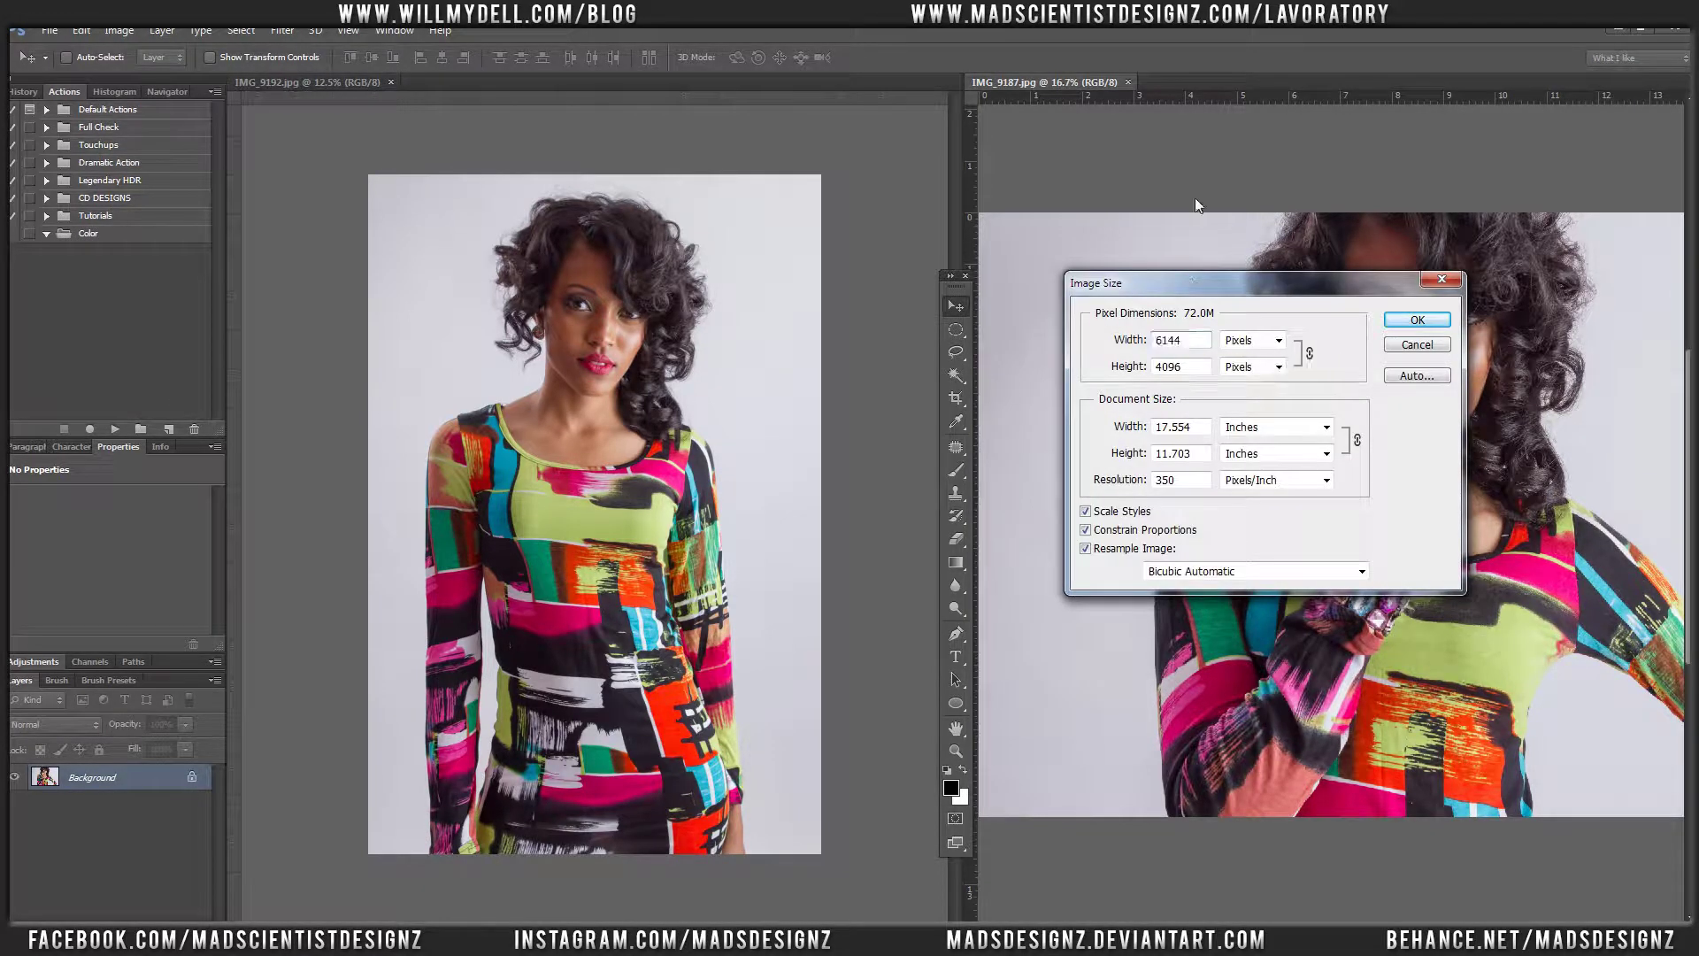
left_click(1445, 349)
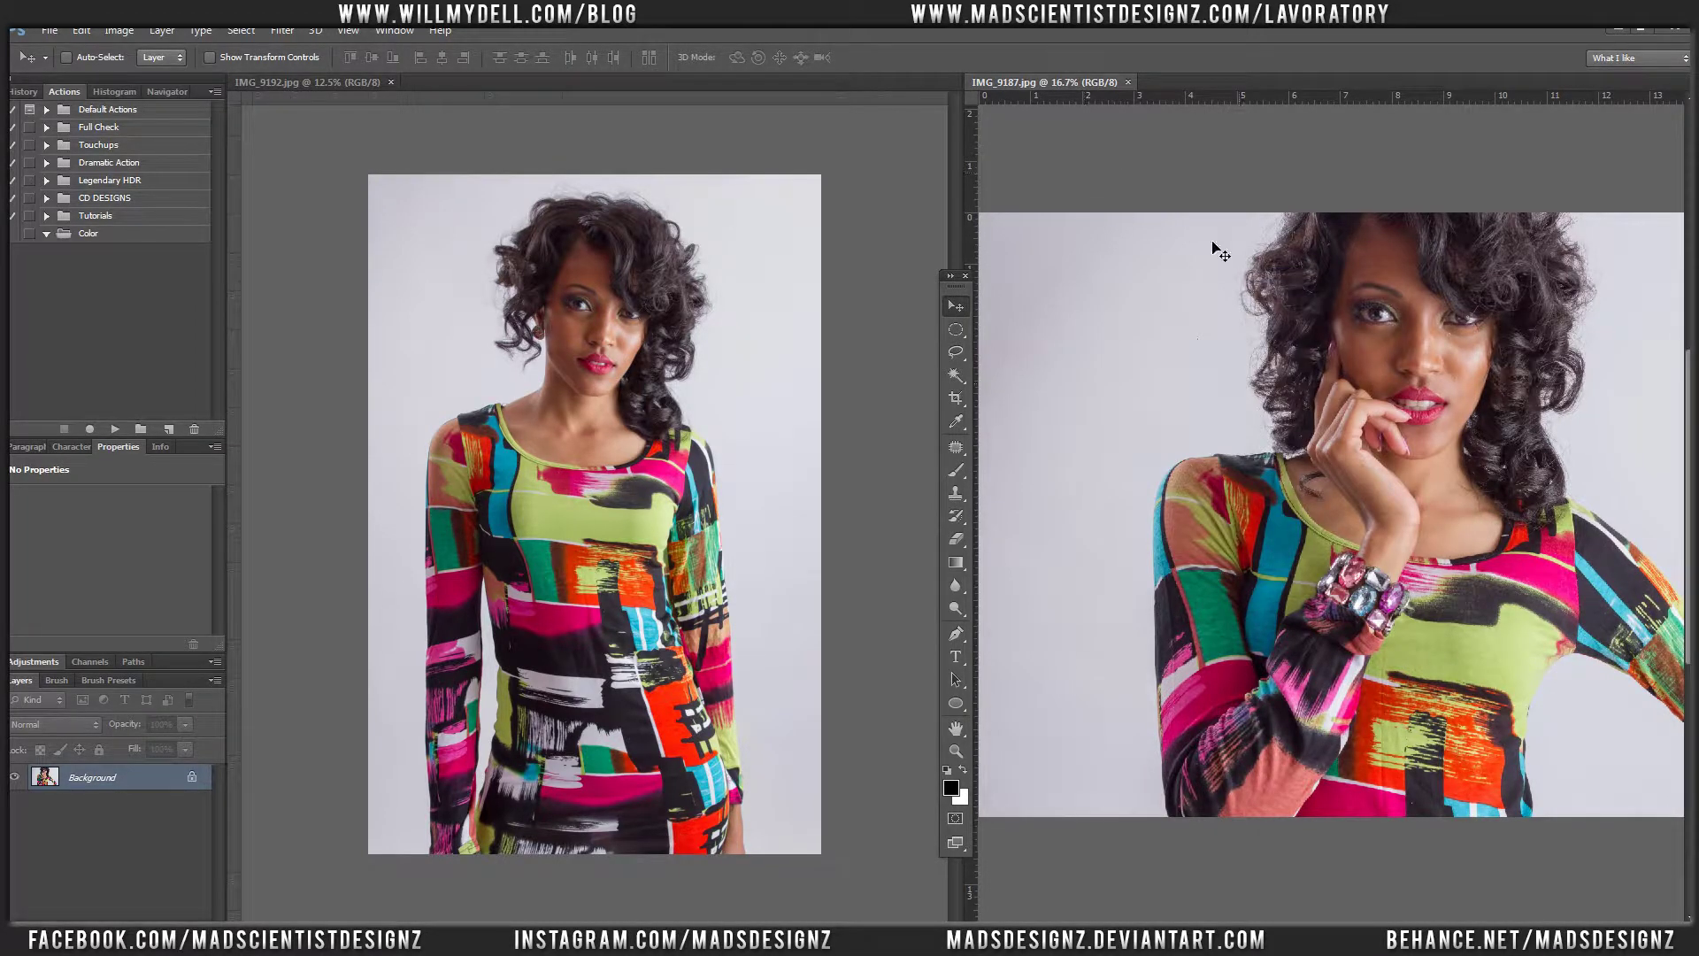
Try a width of 1000 pixels for IMG_9187 in Image Size, with proportions constrained
left_click(134, 31)
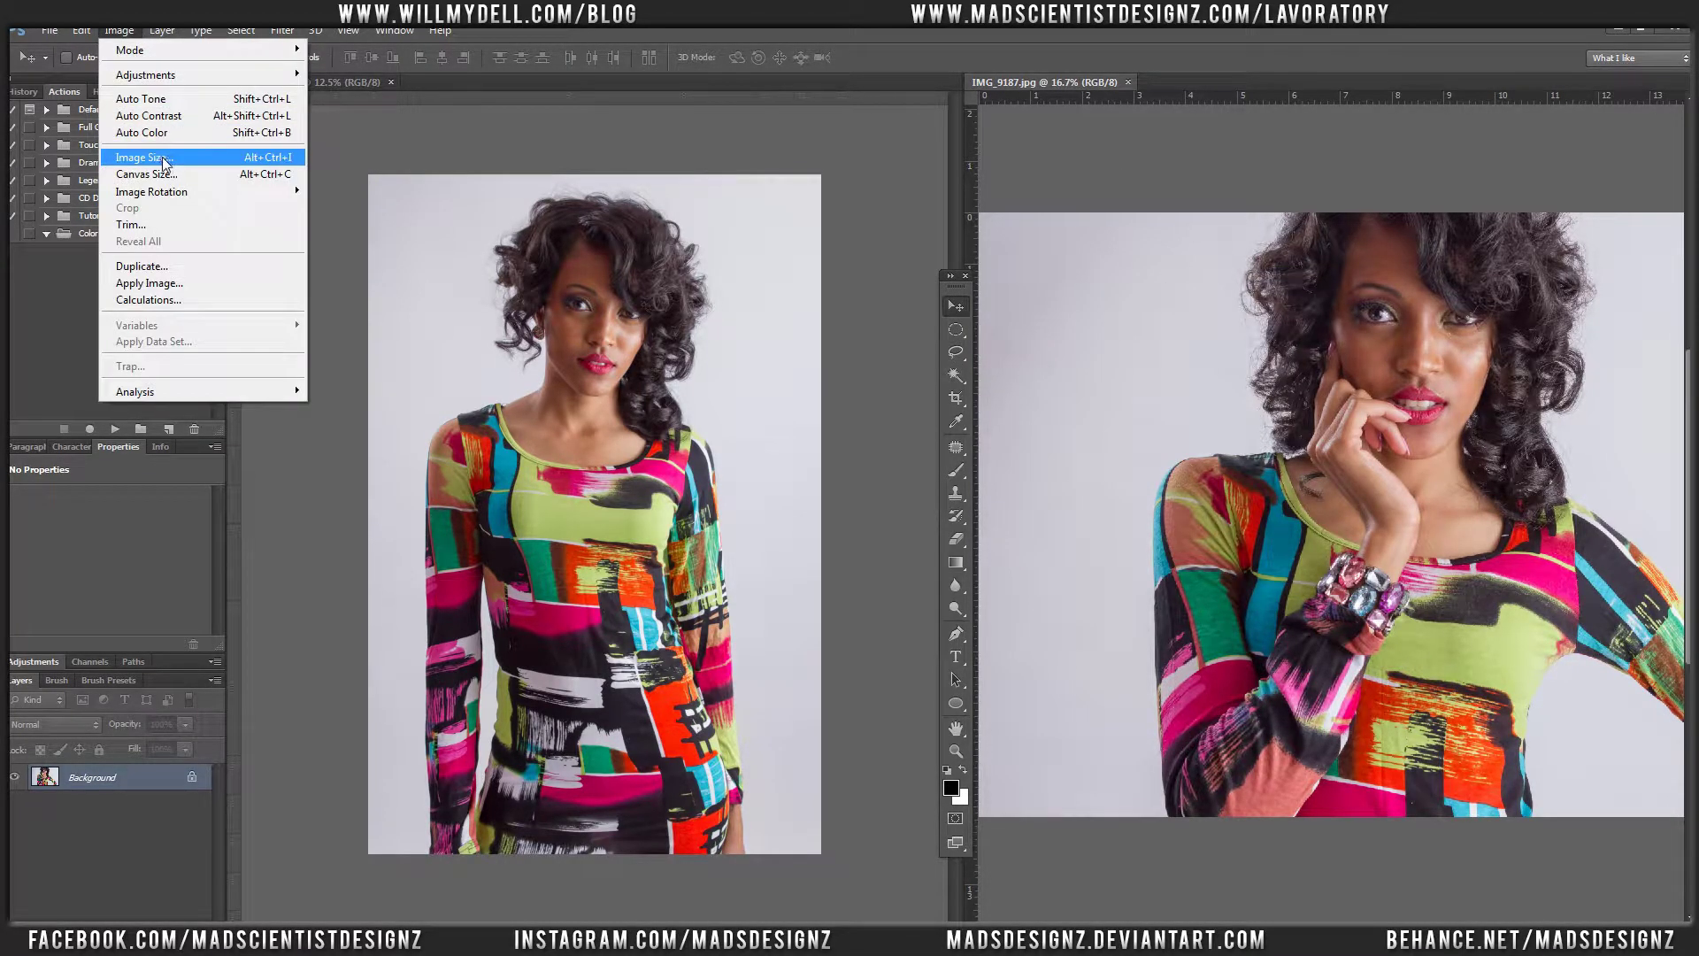
left_click(164, 160)
type("10010")
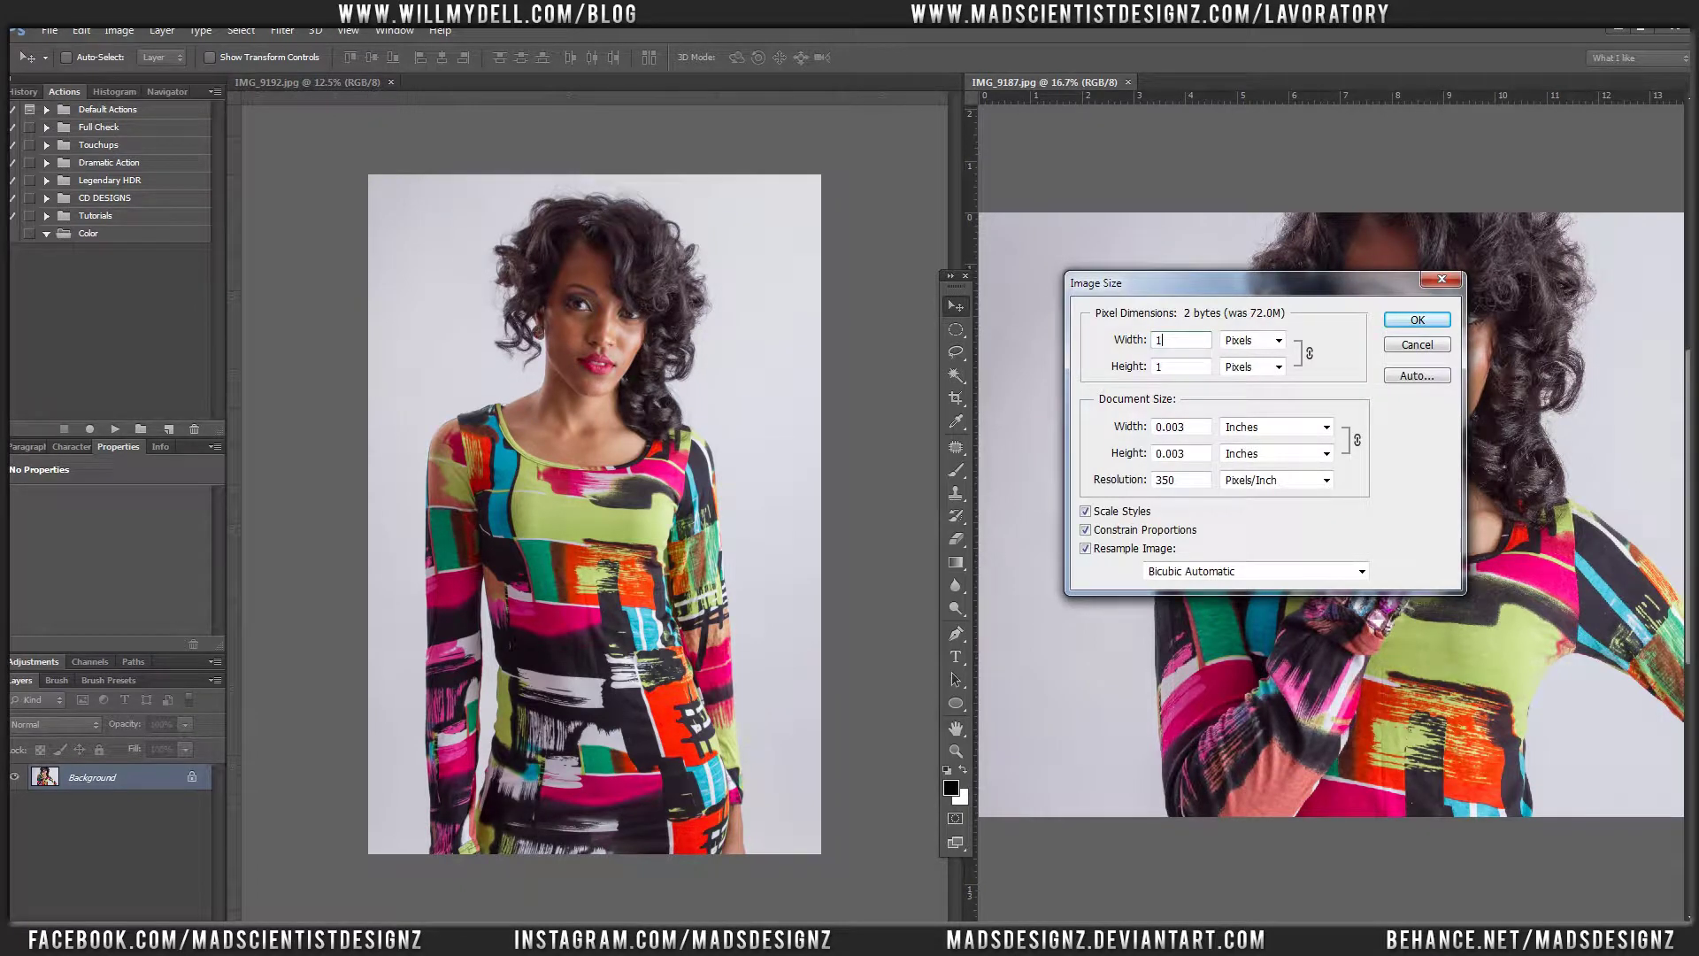
key("BackSpace")
key("BackSpace")
type("0")
left_click_drag(1203, 296, 1003, 468)
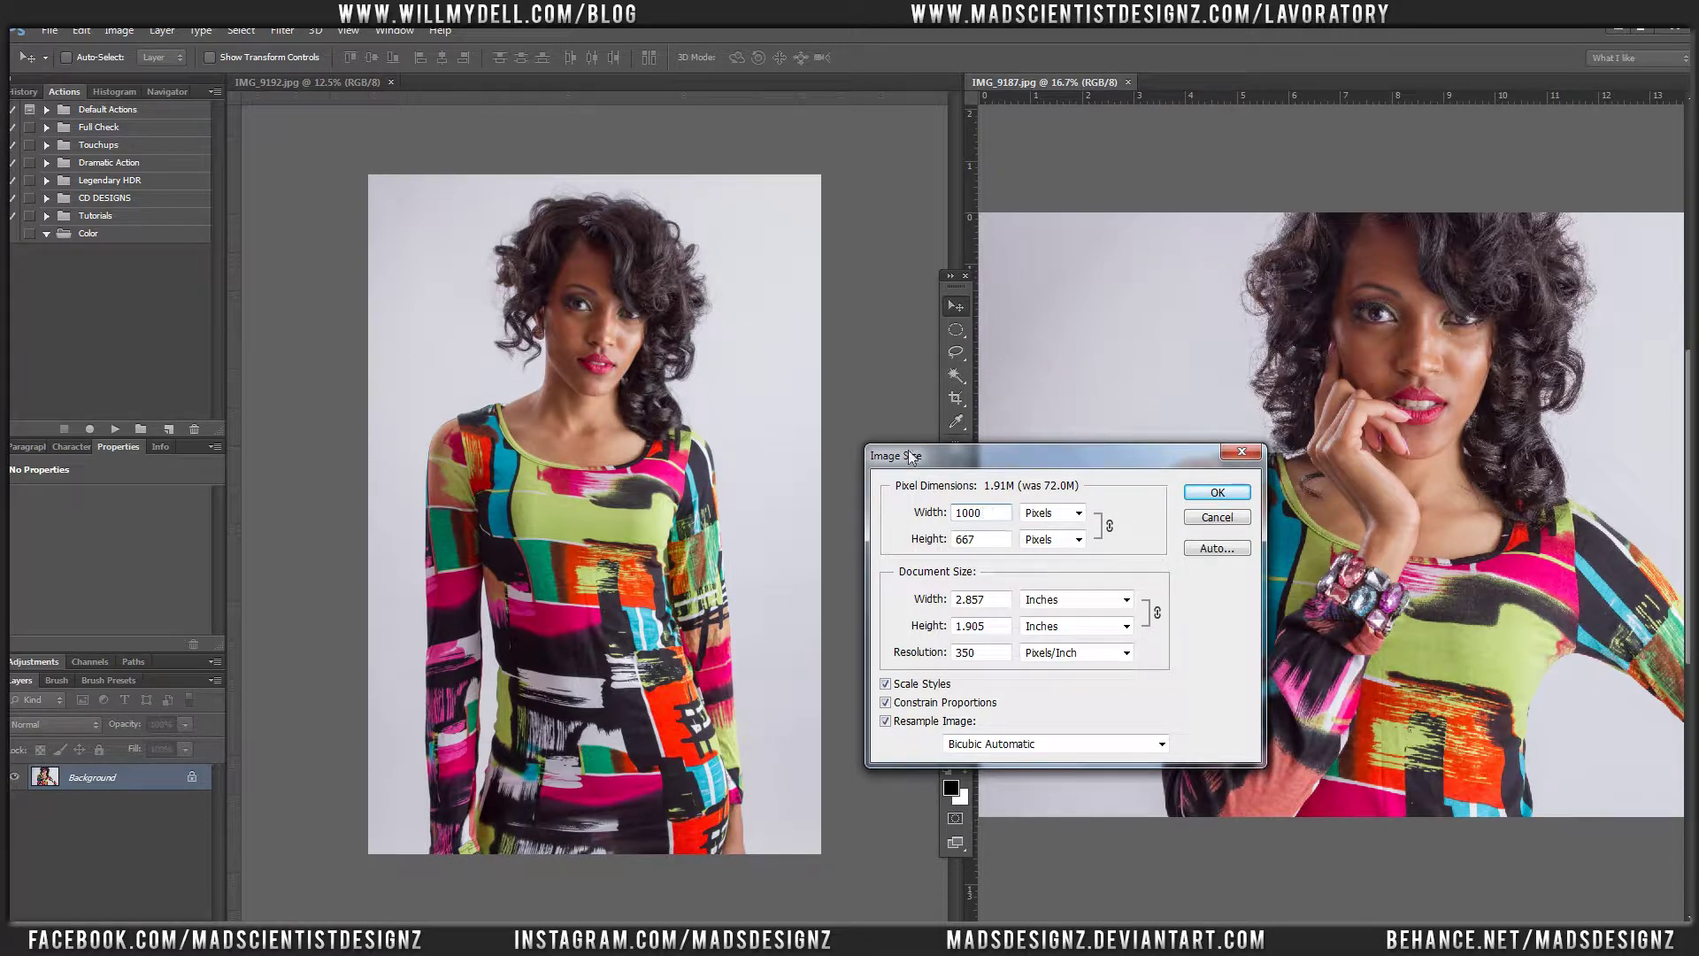
Try a height of 1000 pixels for IMG_9187 and cancel the resize
left_click_drag(993, 545, 909, 546)
type("1000")
left_click(212, 936)
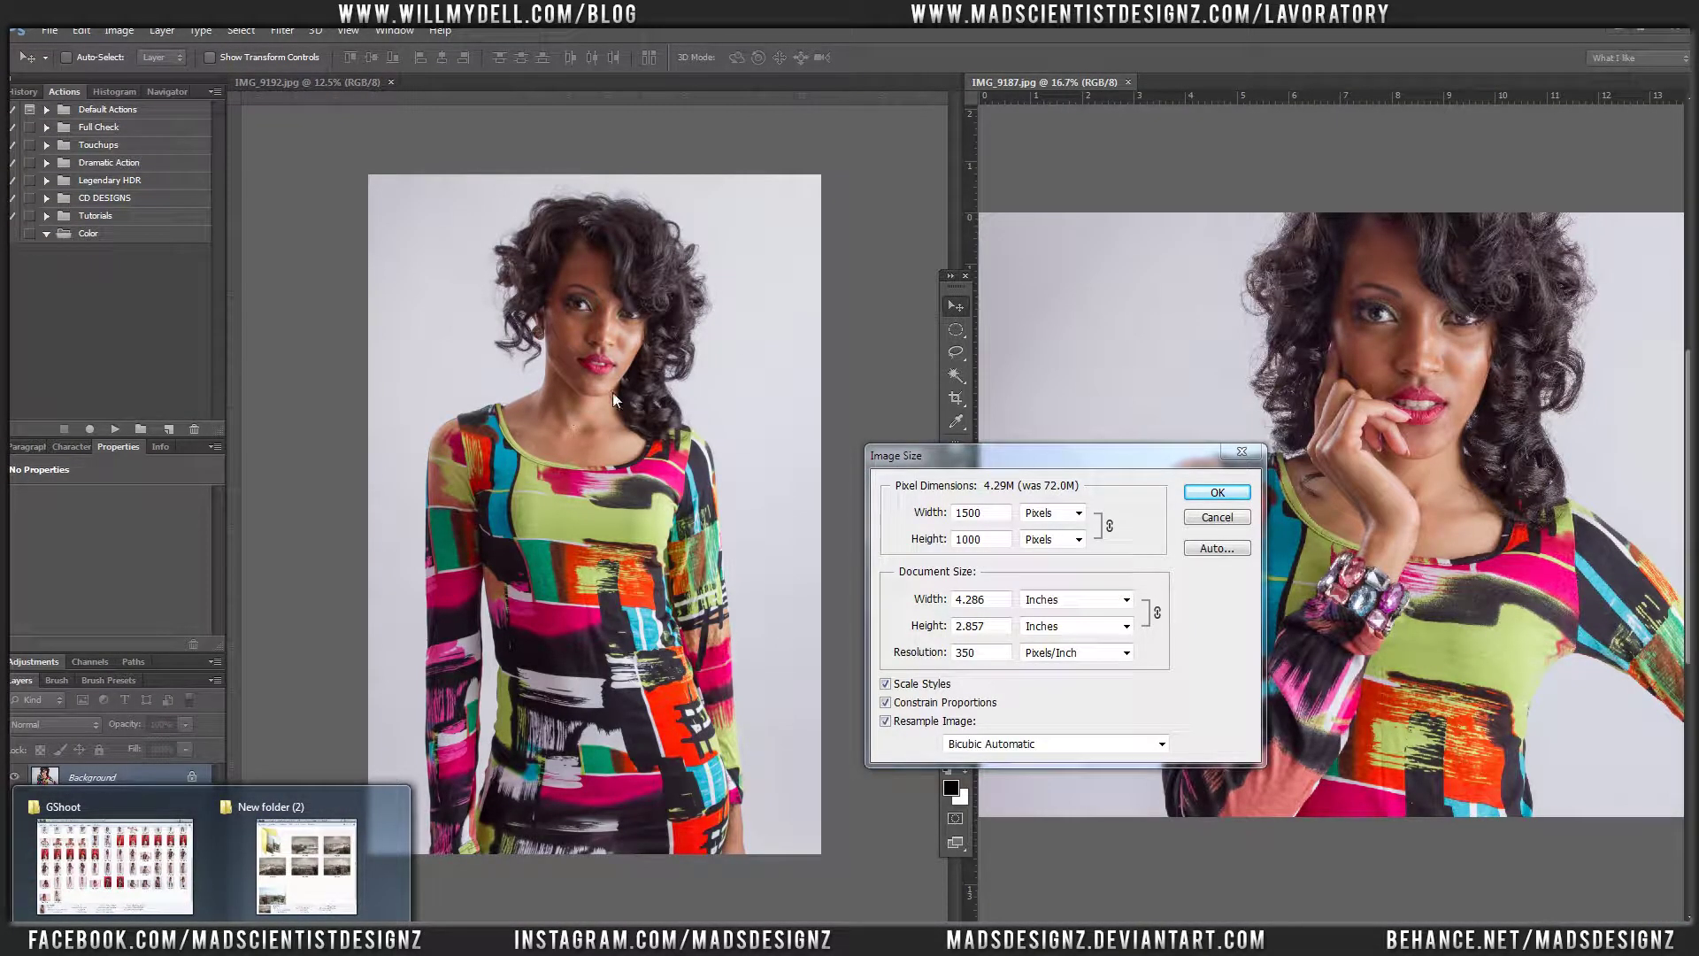
left_click(778, 333)
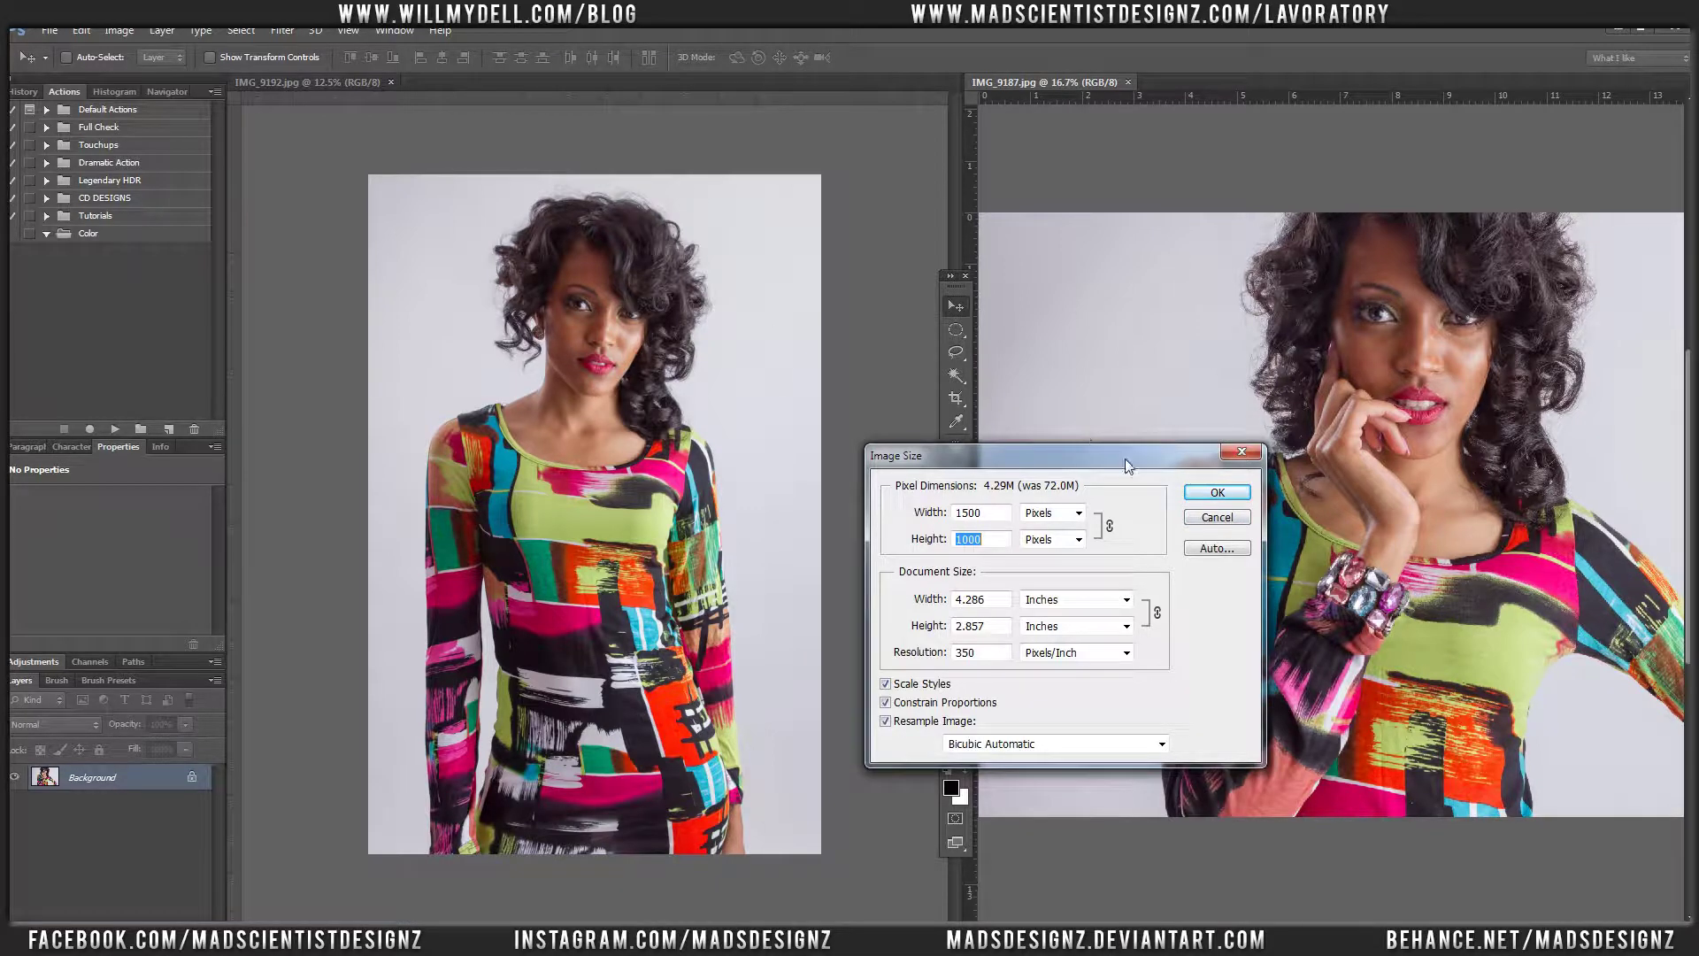
left_click(1216, 518)
Try a height of 1000 pixels for IMG_9192 in Image Size, and cancel the resize
left_click(529, 151)
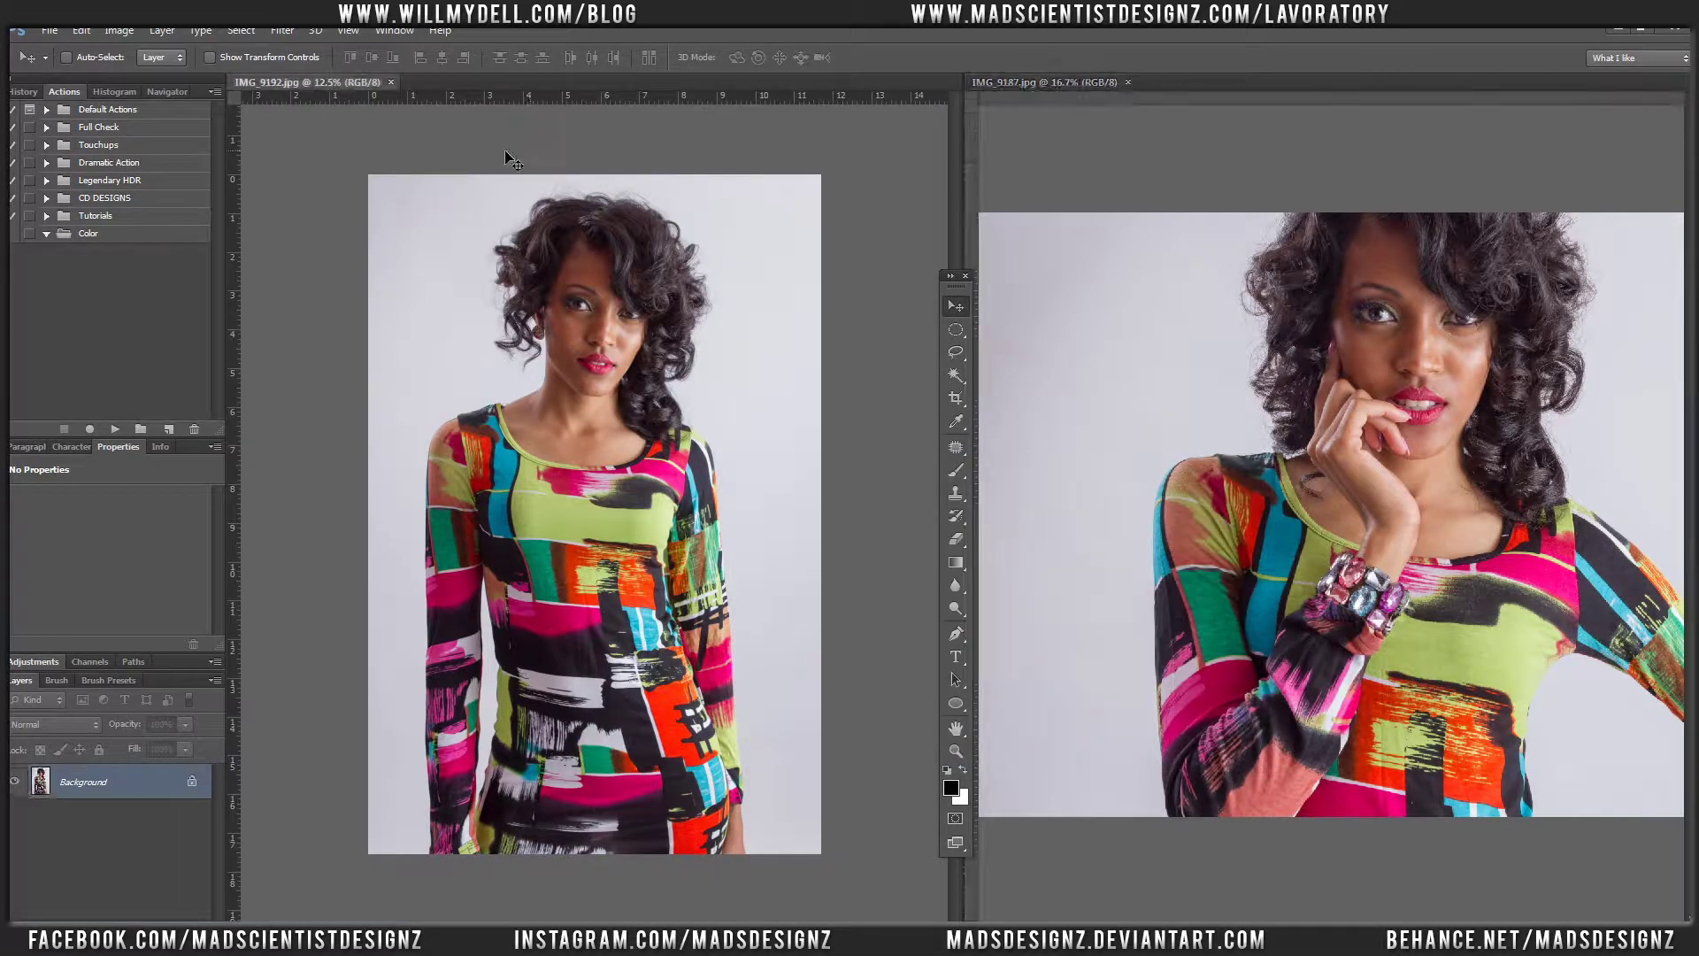
left_click(129, 33)
left_click(151, 159)
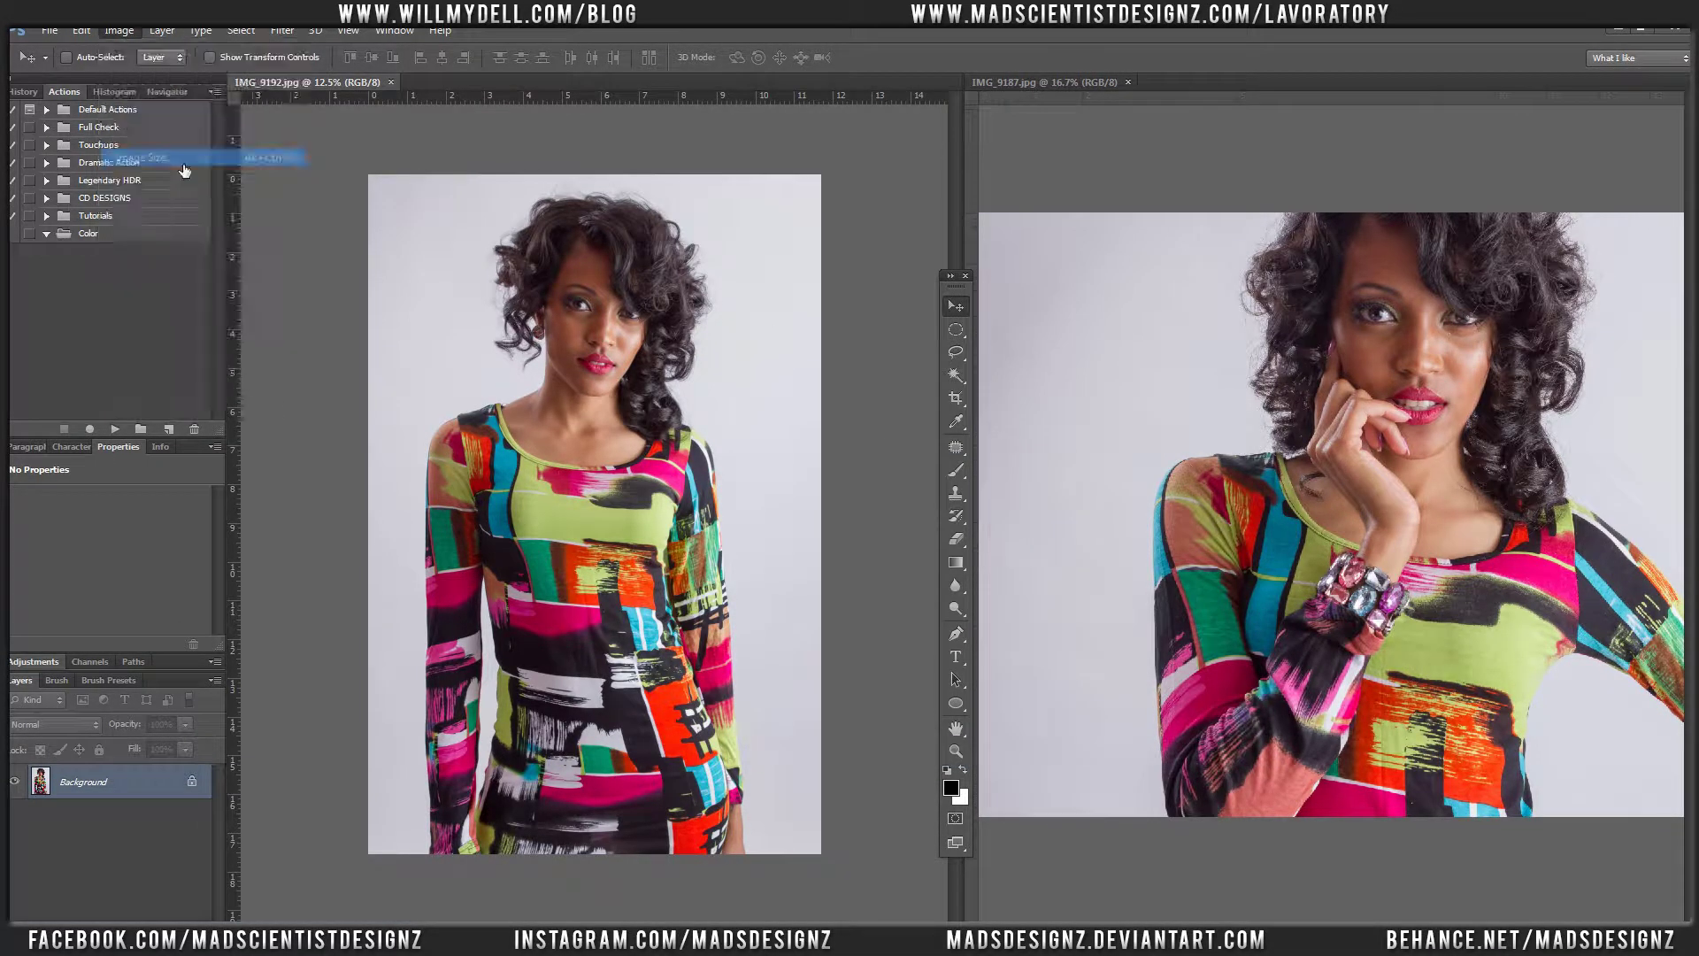
key("Tab")
type("1000")
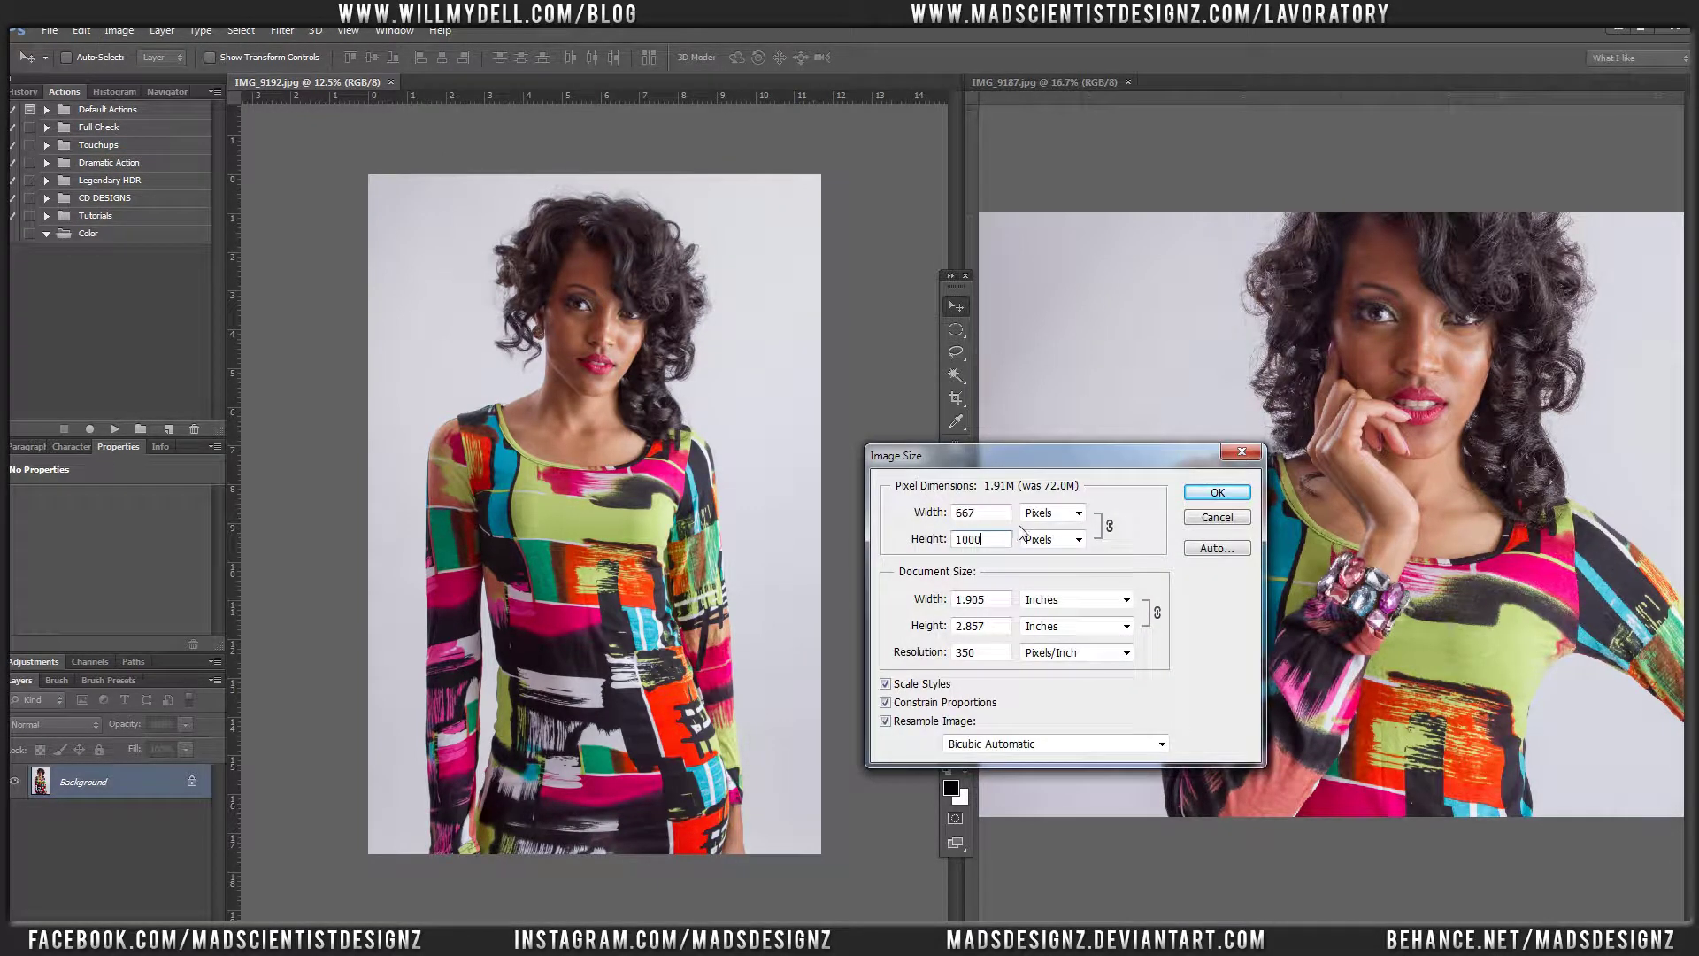
left_click(1239, 517)
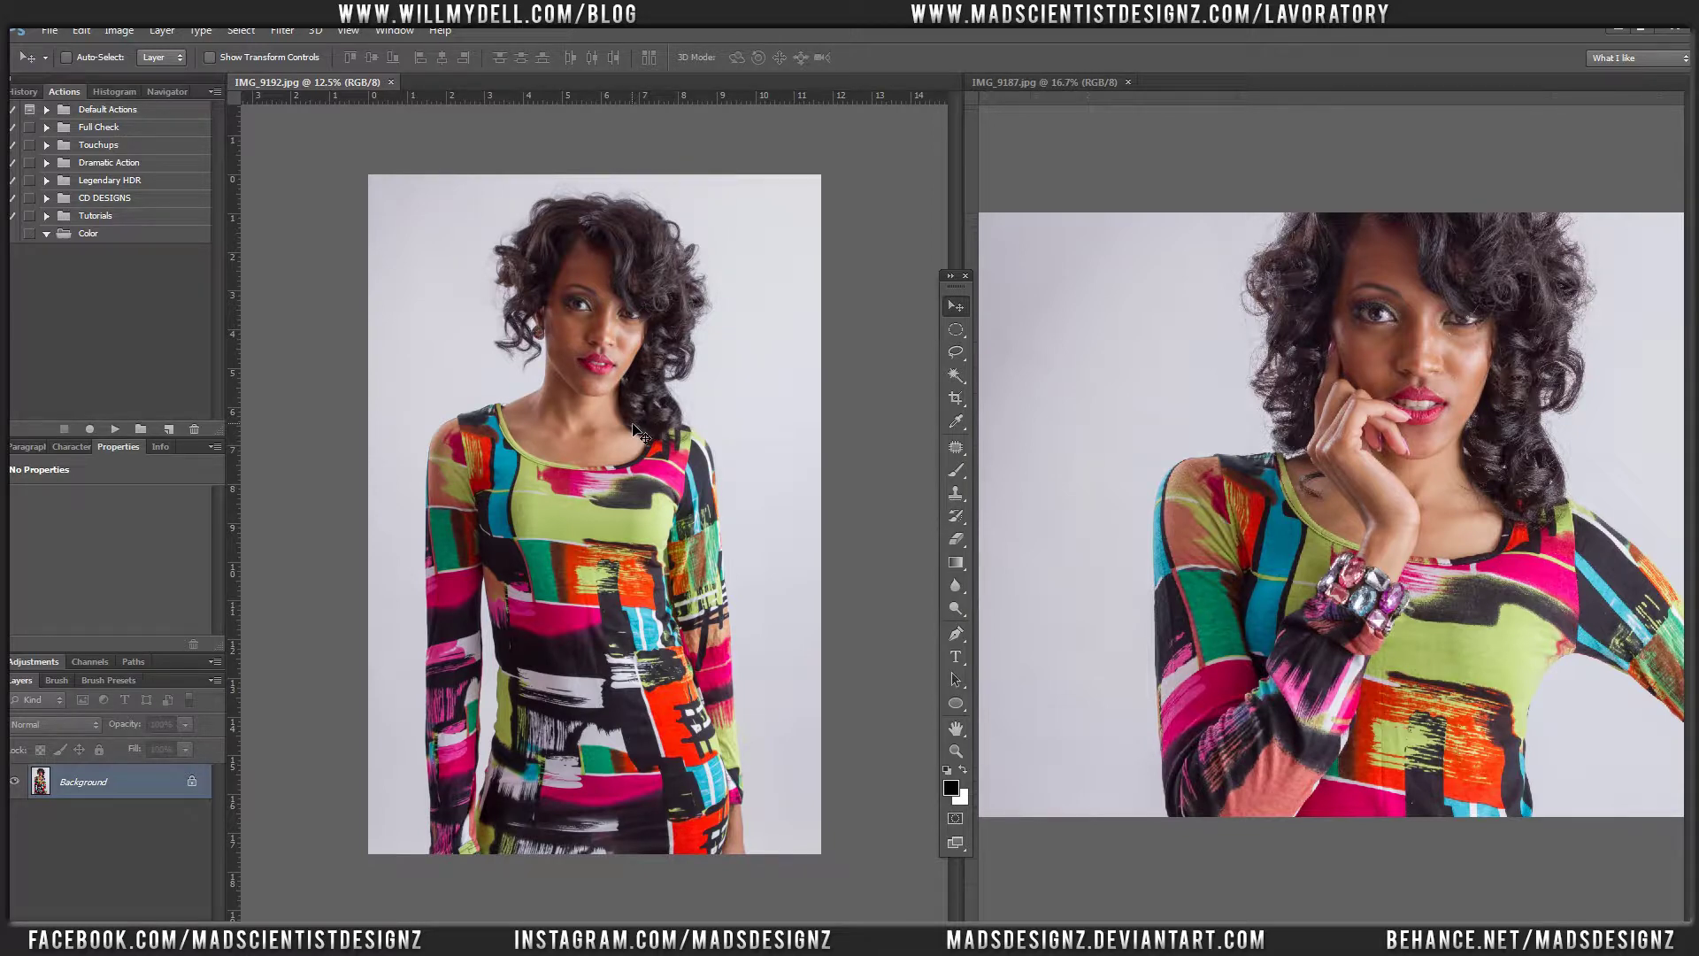
Switch to the GShoot folder window in Windows Explorer and create a folder named Landscapes
mouse_move(214, 865)
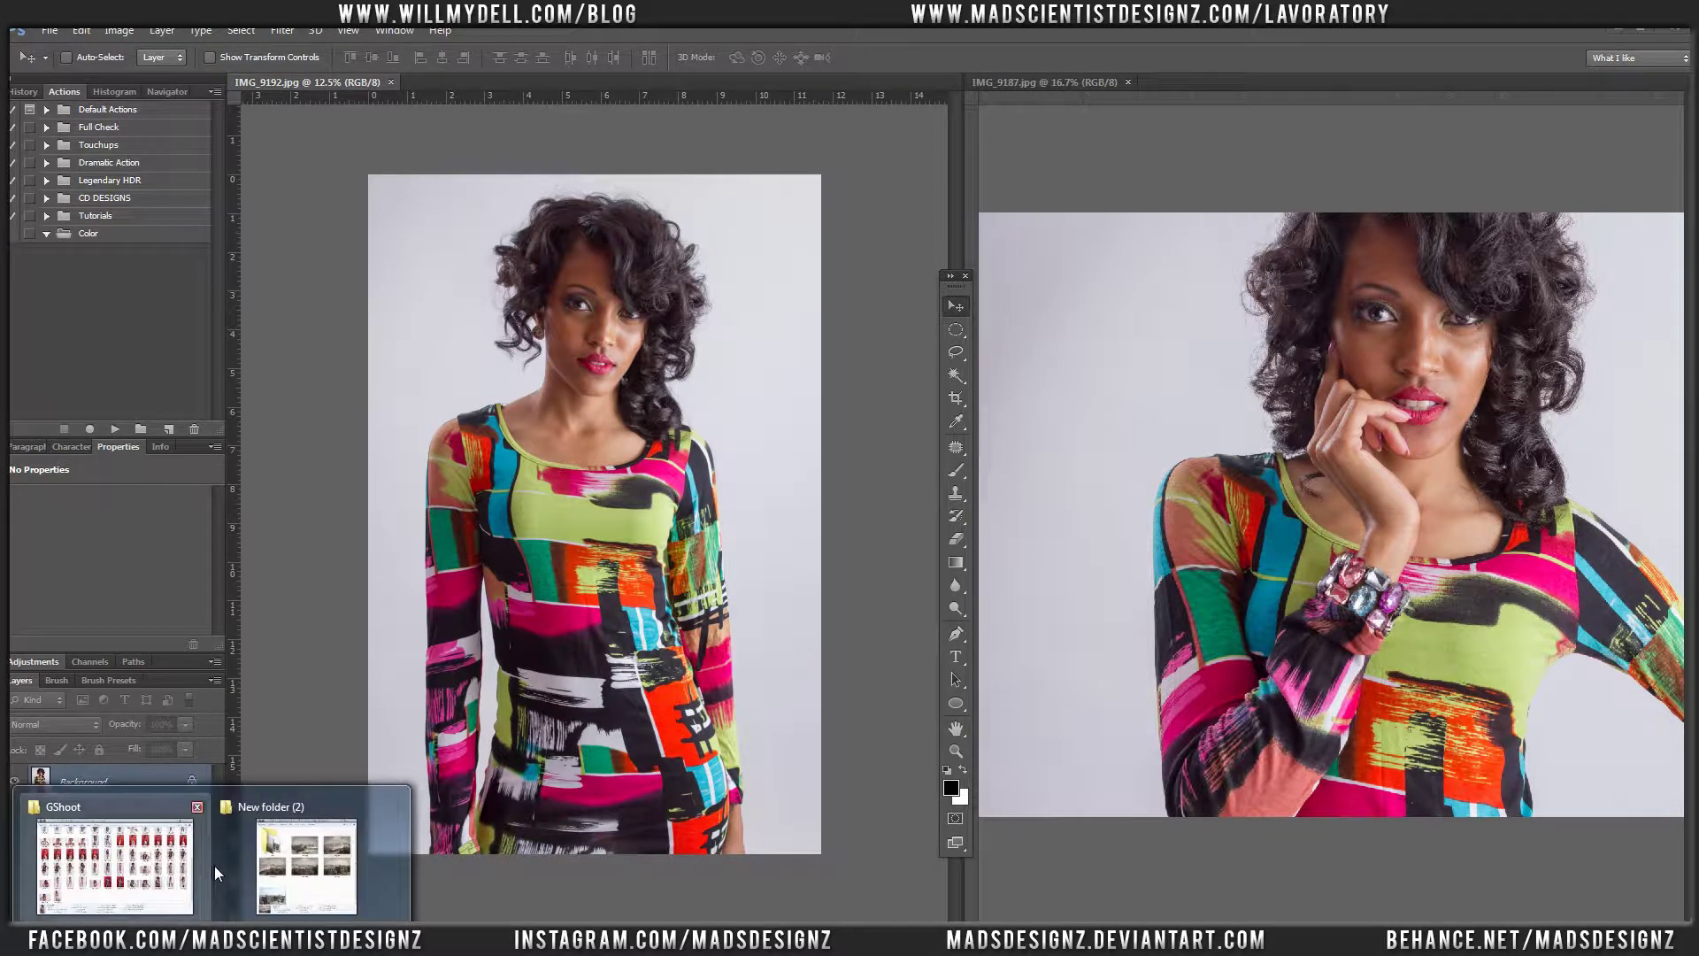
left_click(168, 885)
left_click(880, 199)
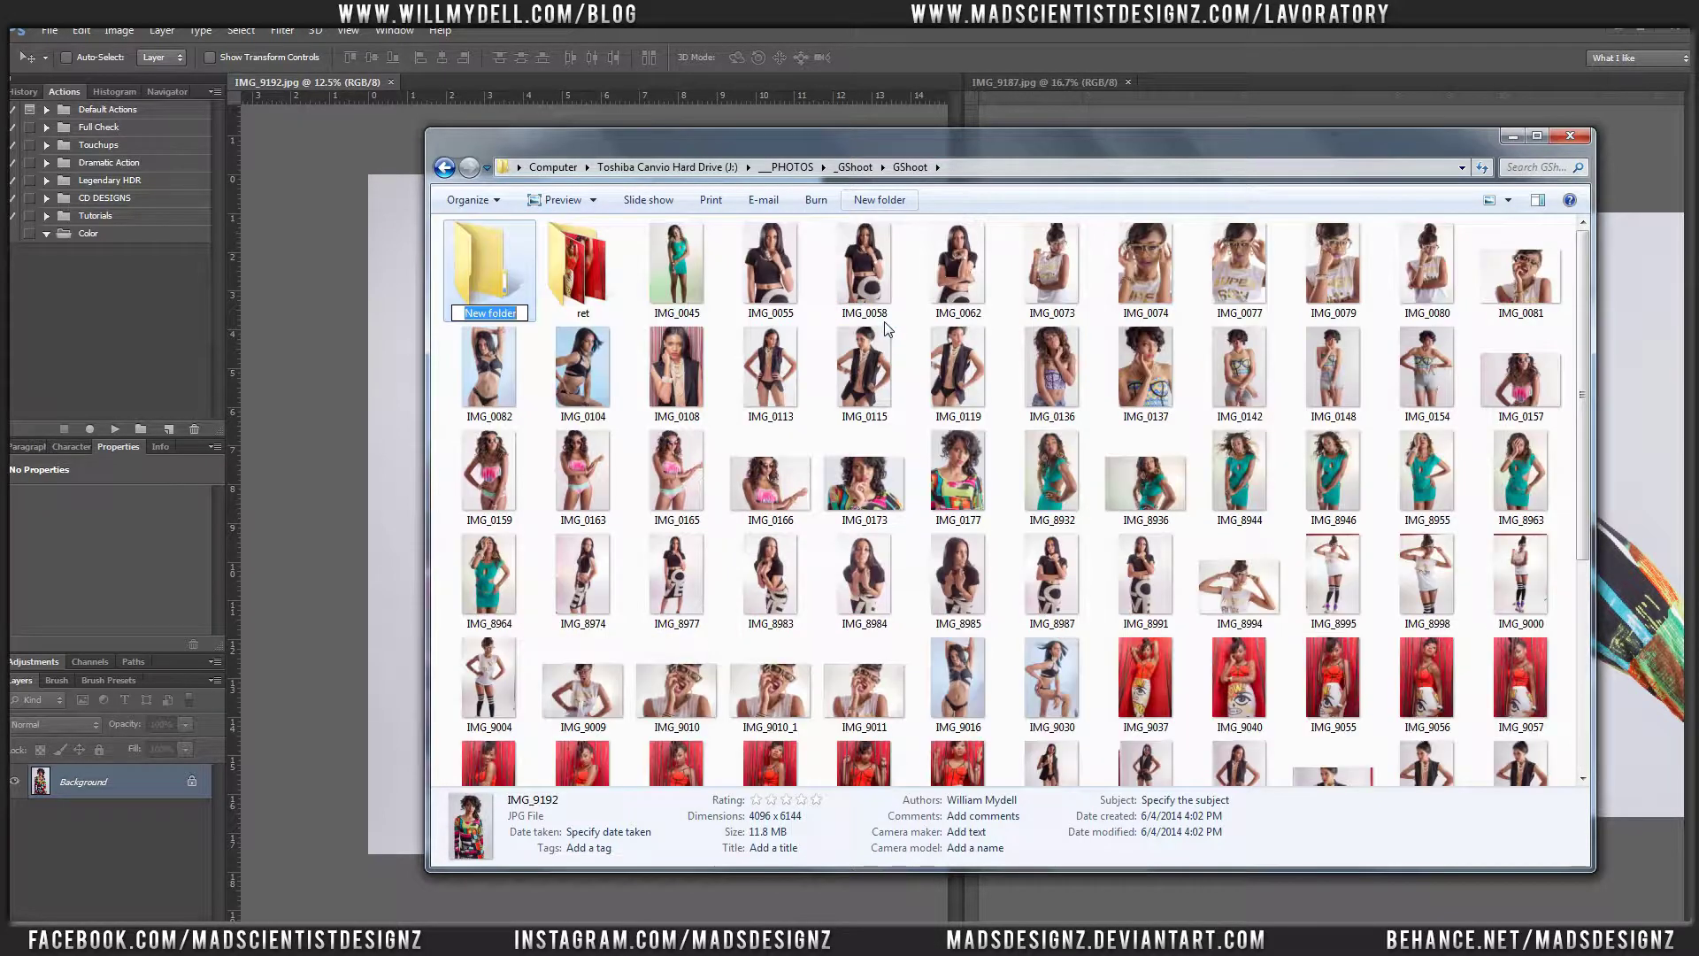
type("Landscap")
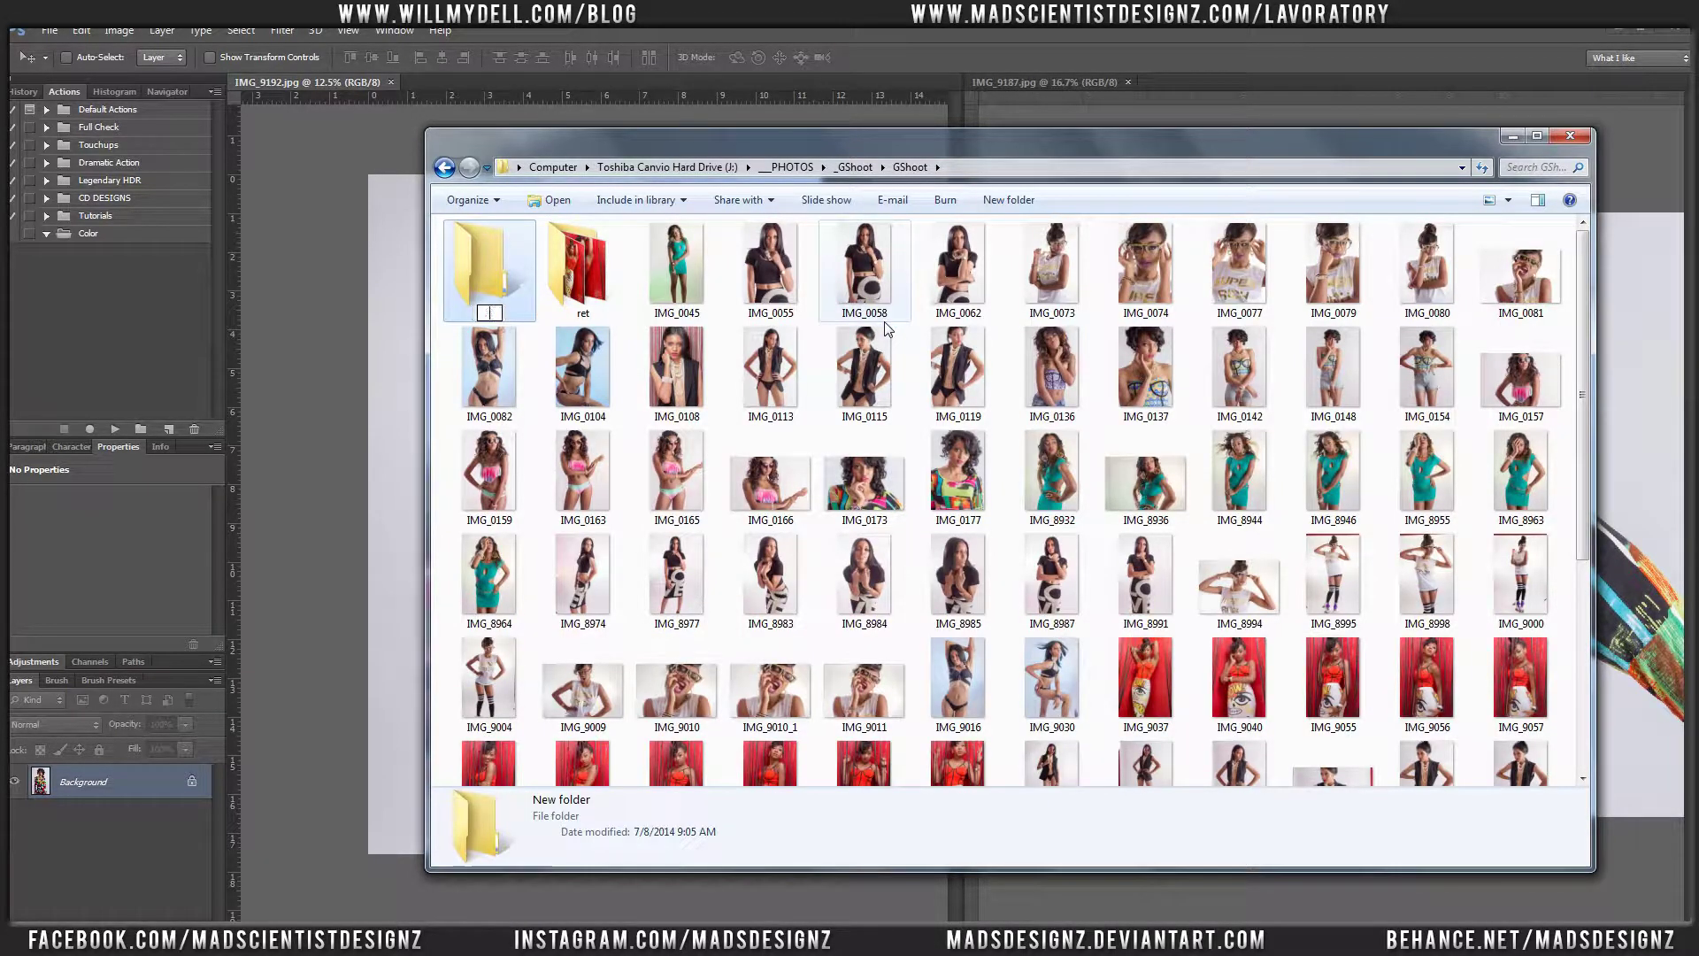
type("es")
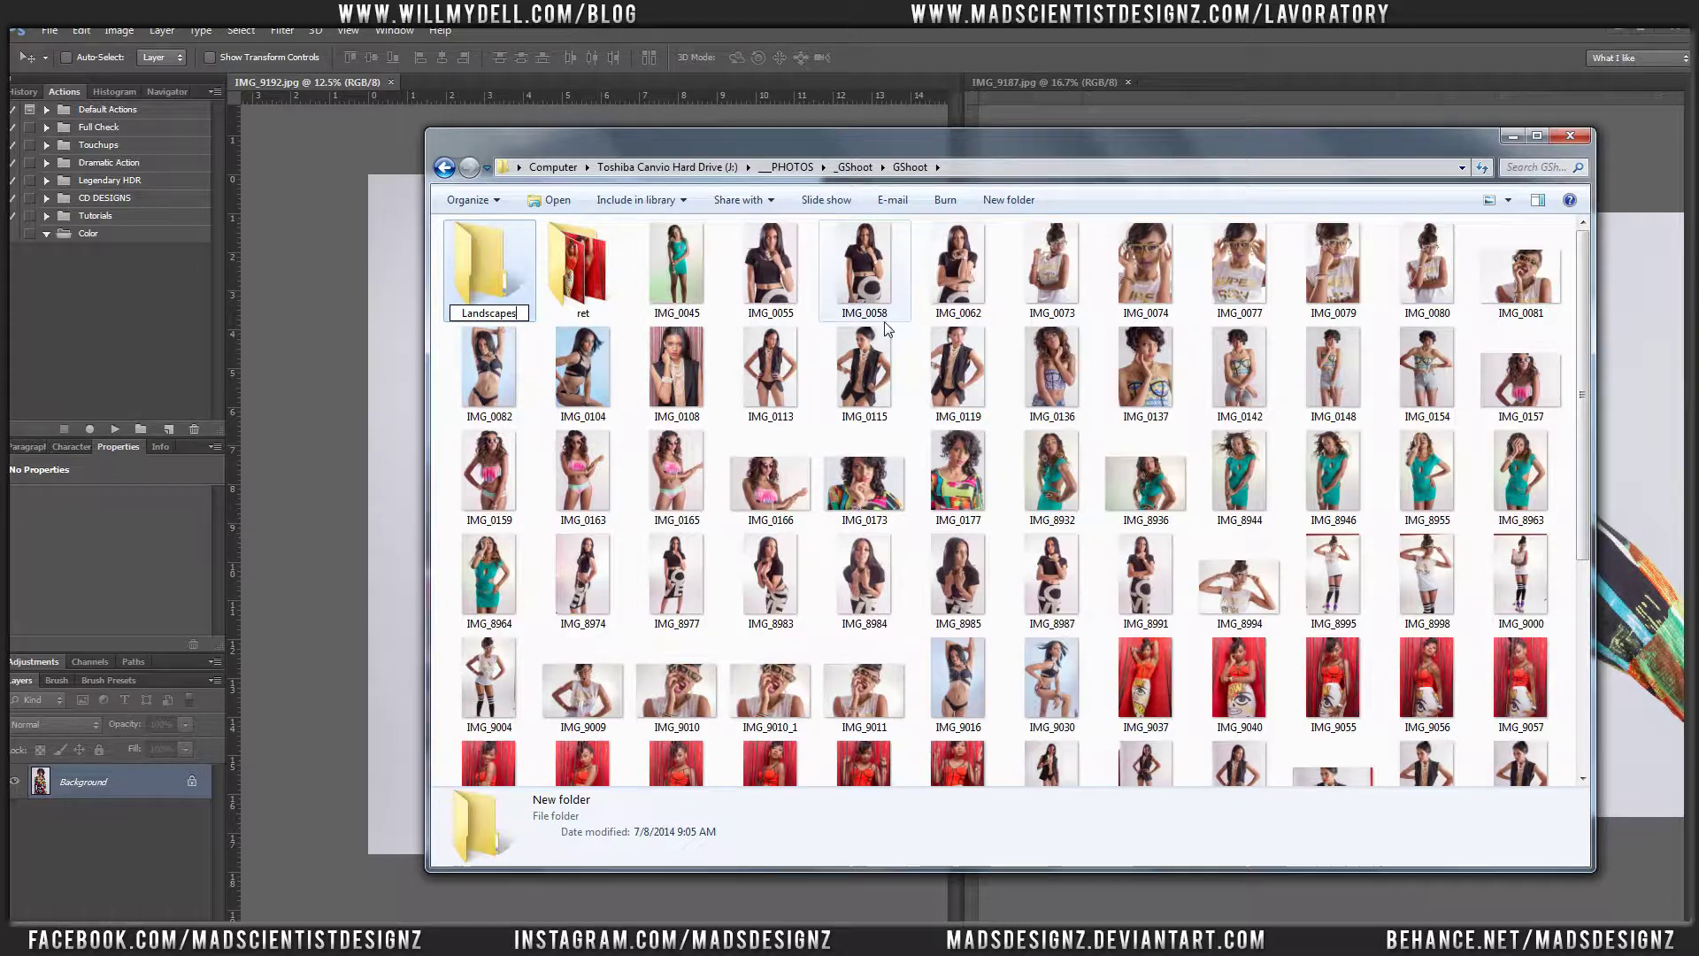
key("Return")
Create a second folder named Portraits in the GShoot folder
left_click(1007, 201)
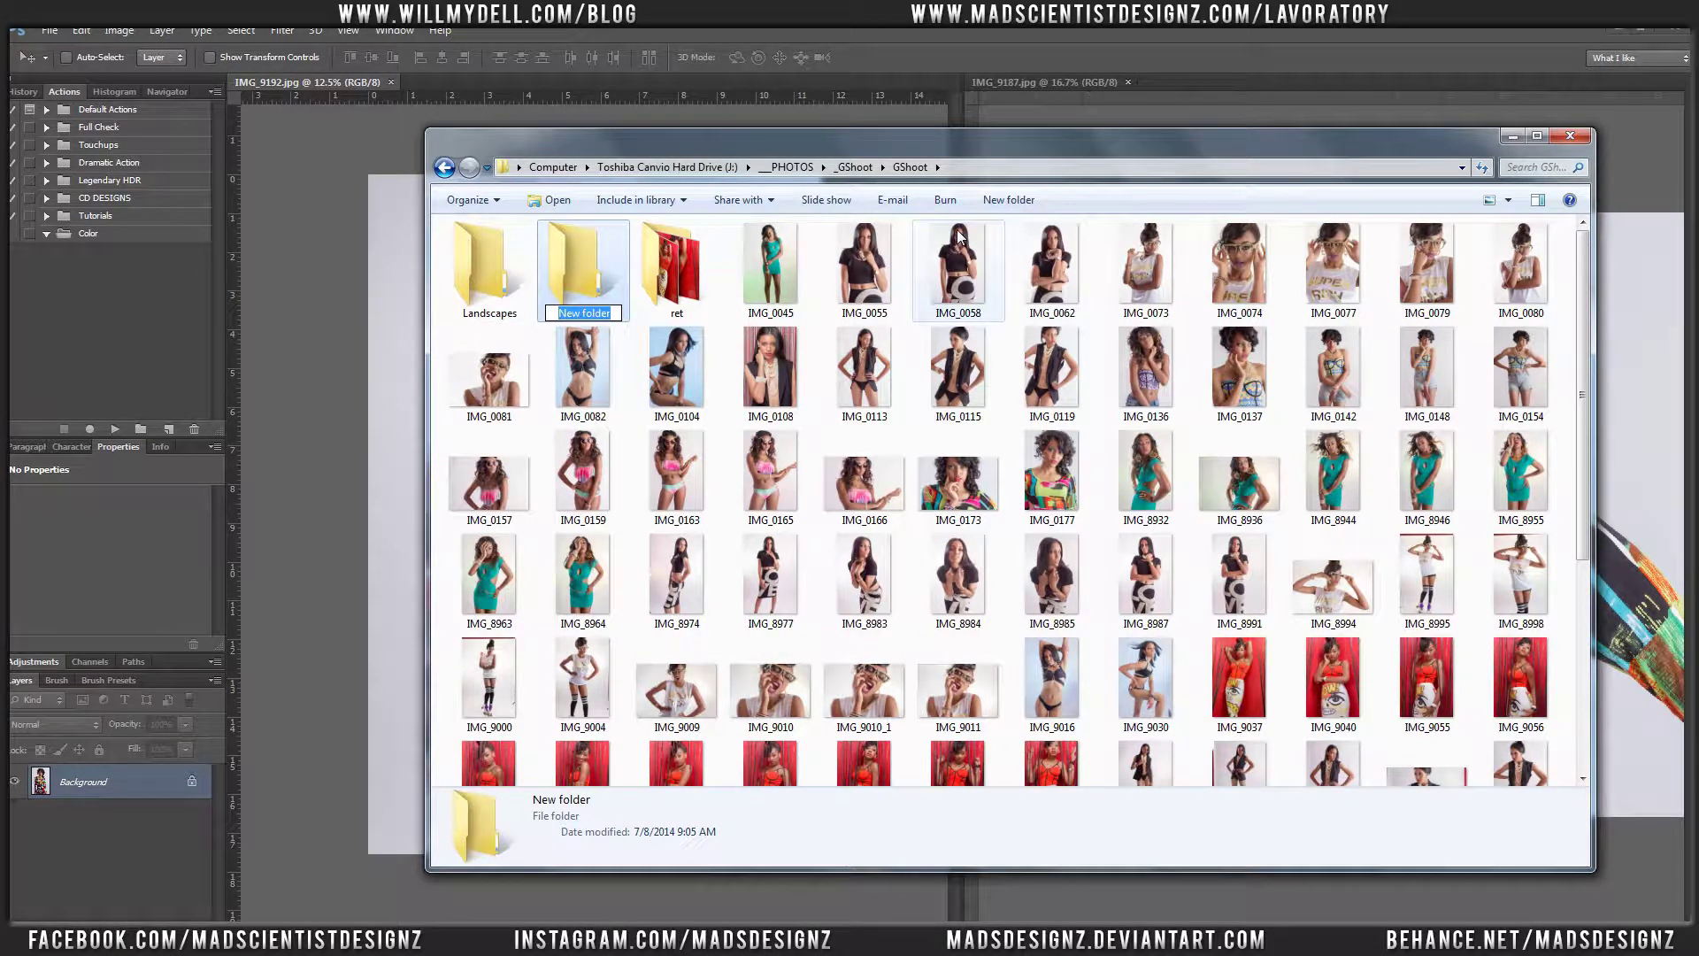
type("Portraits")
key("Return")
Go through the GShoot photos to tell the portrait shots from landscape ones such as IMG_8994 and IMG_0173
left_click(956, 241)
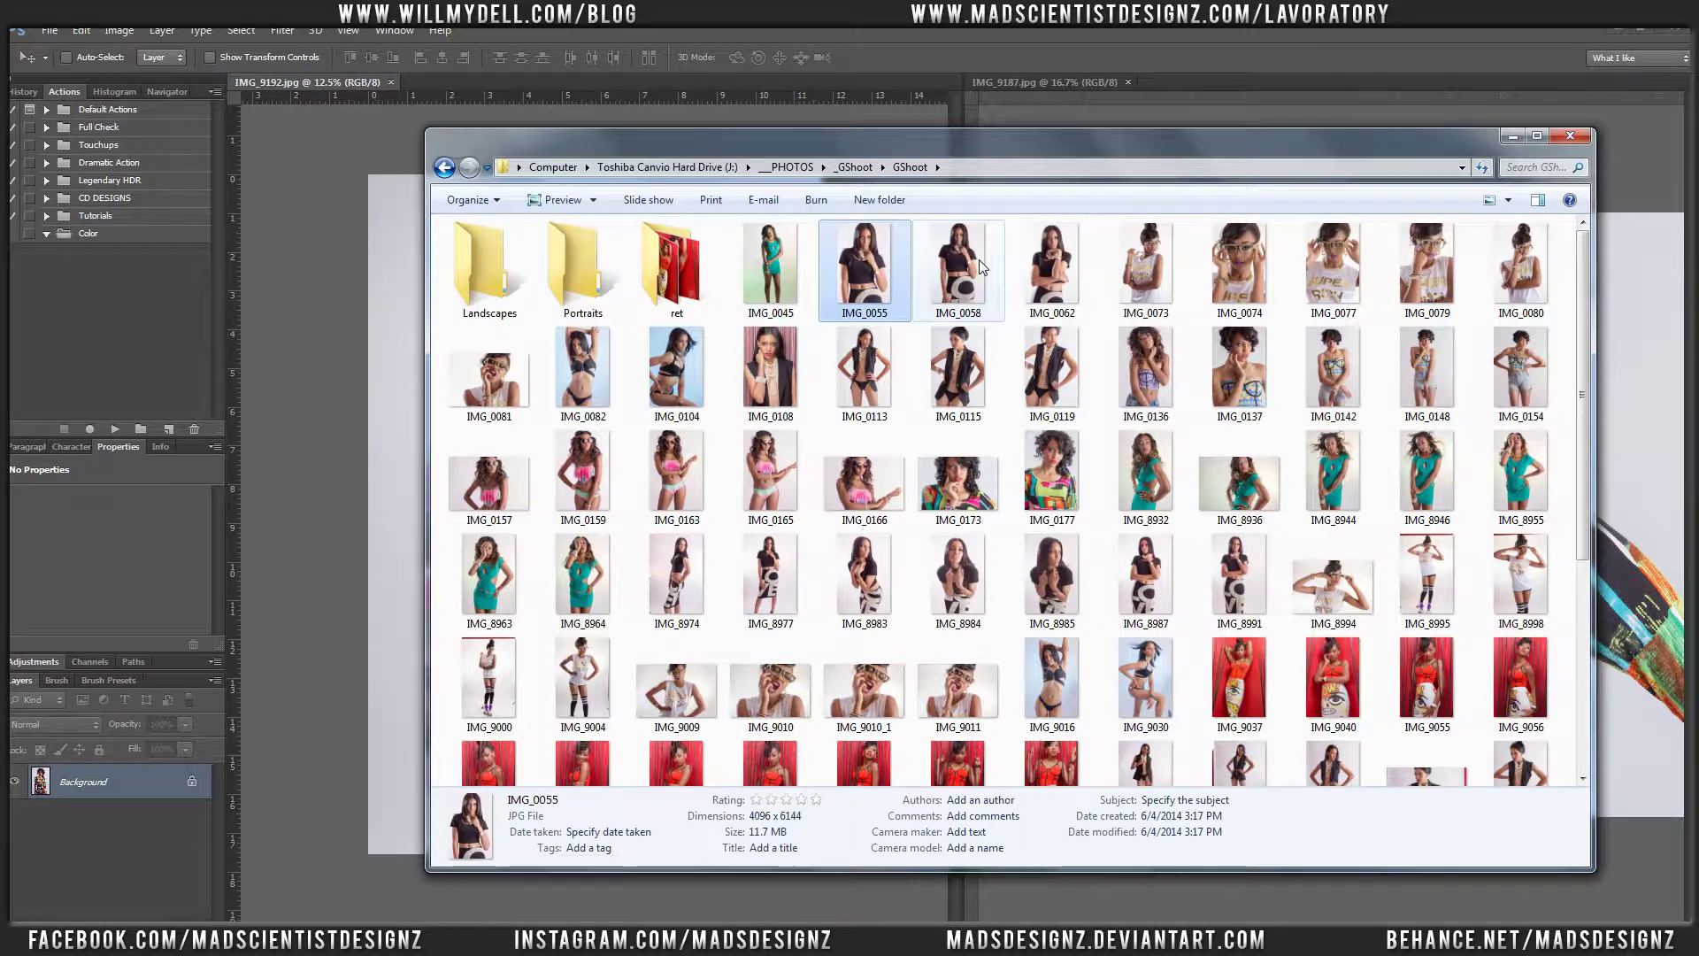
left_click(1043, 264)
left_click(1164, 299)
left_click(1239, 288)
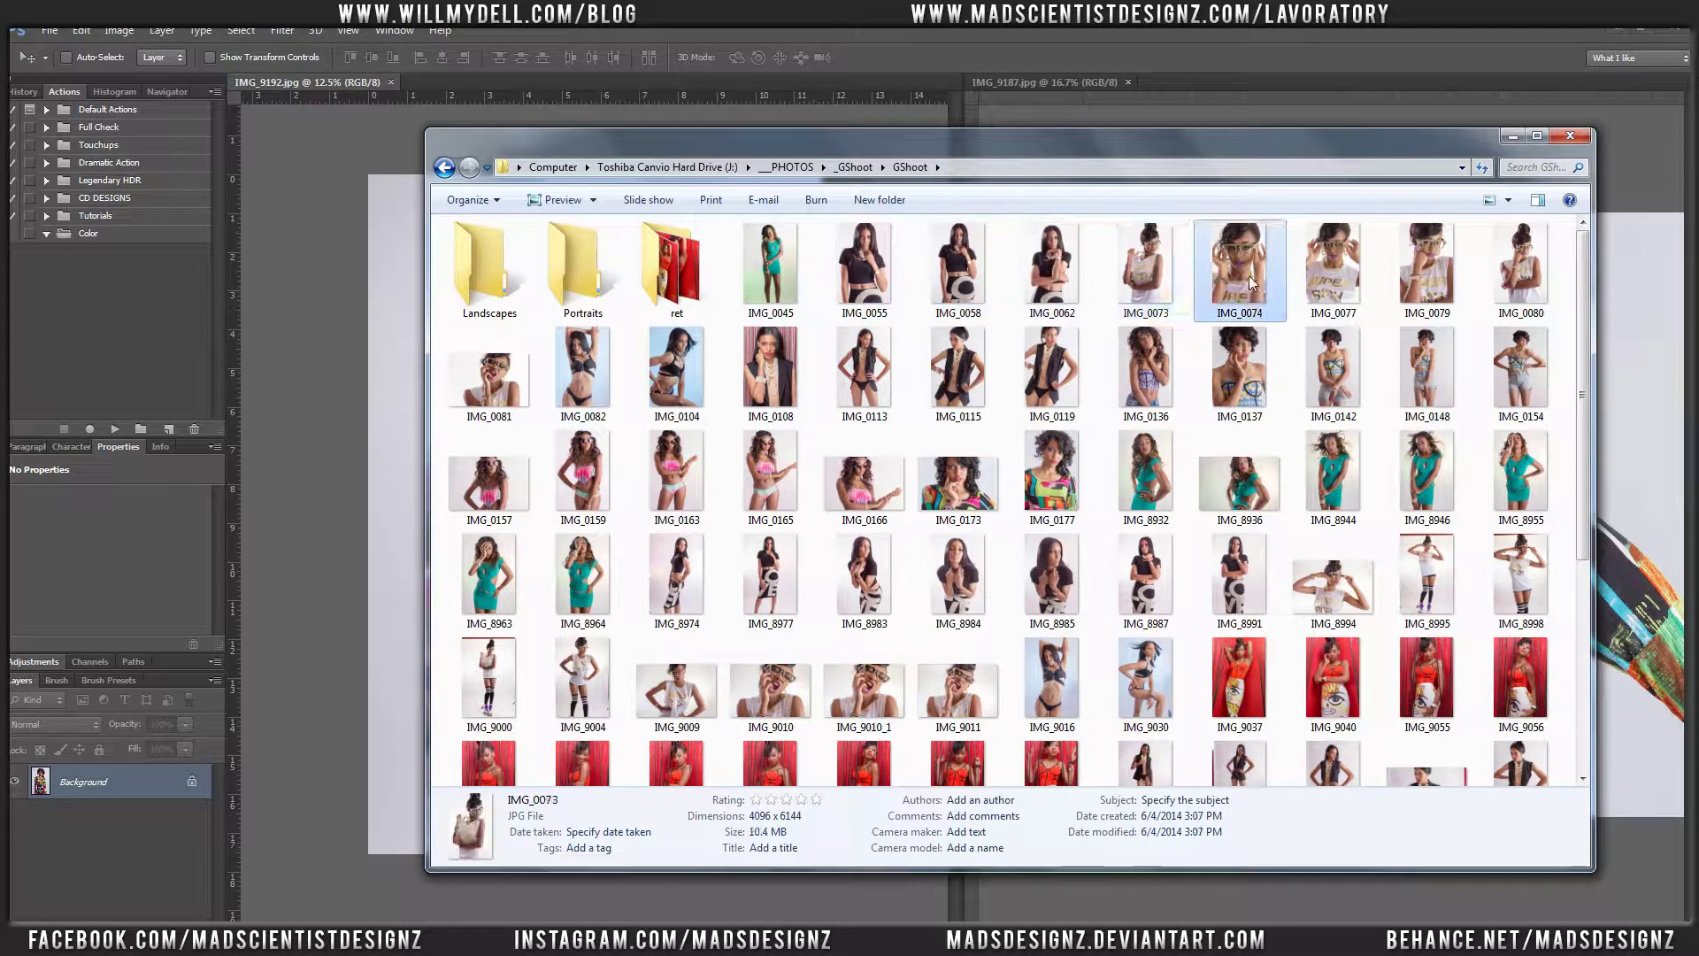
left_click(1320, 276)
left_click(570, 263)
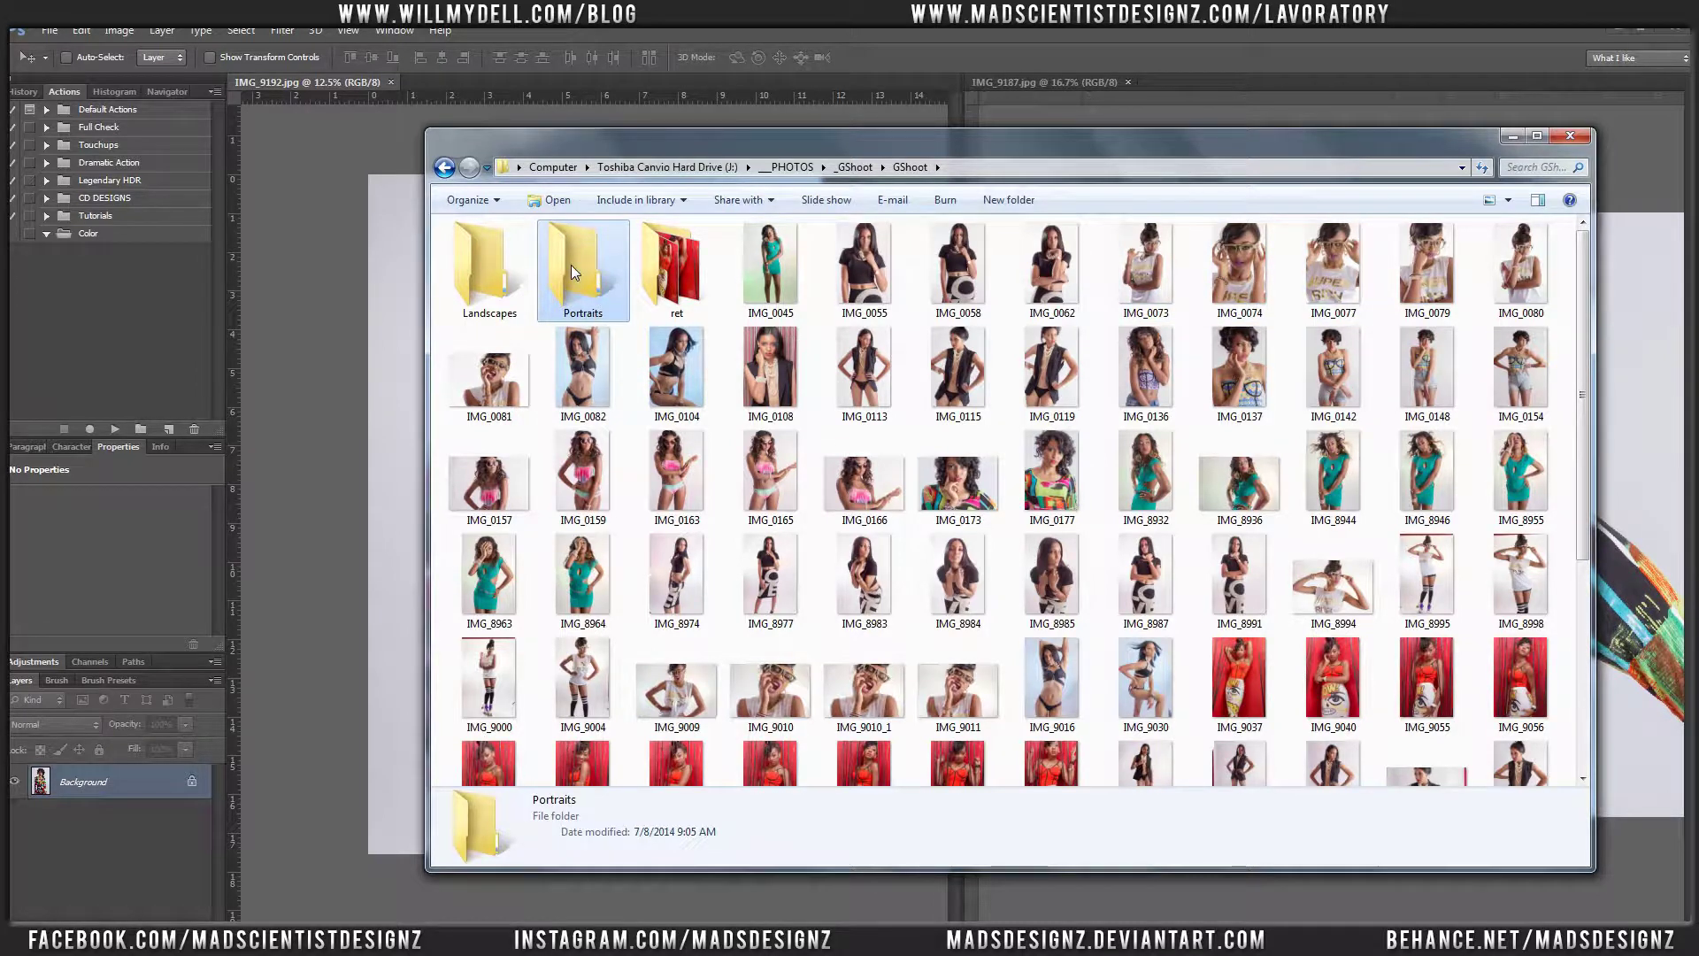
left_click(1333, 583)
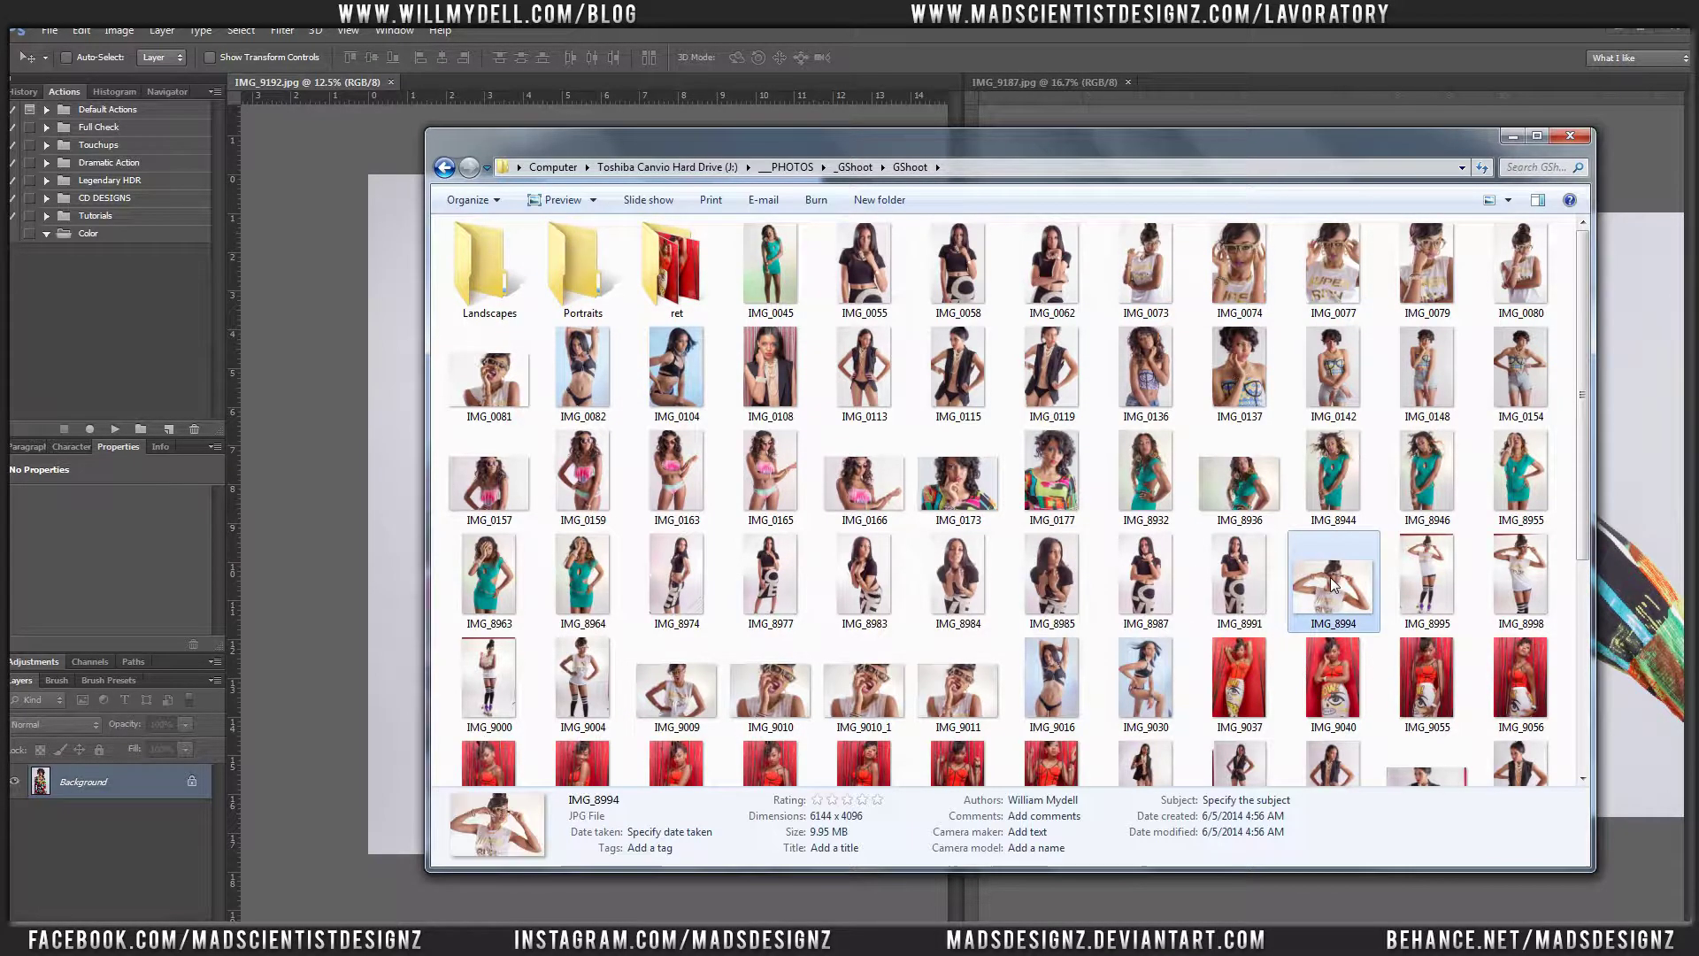
left_click(958, 482)
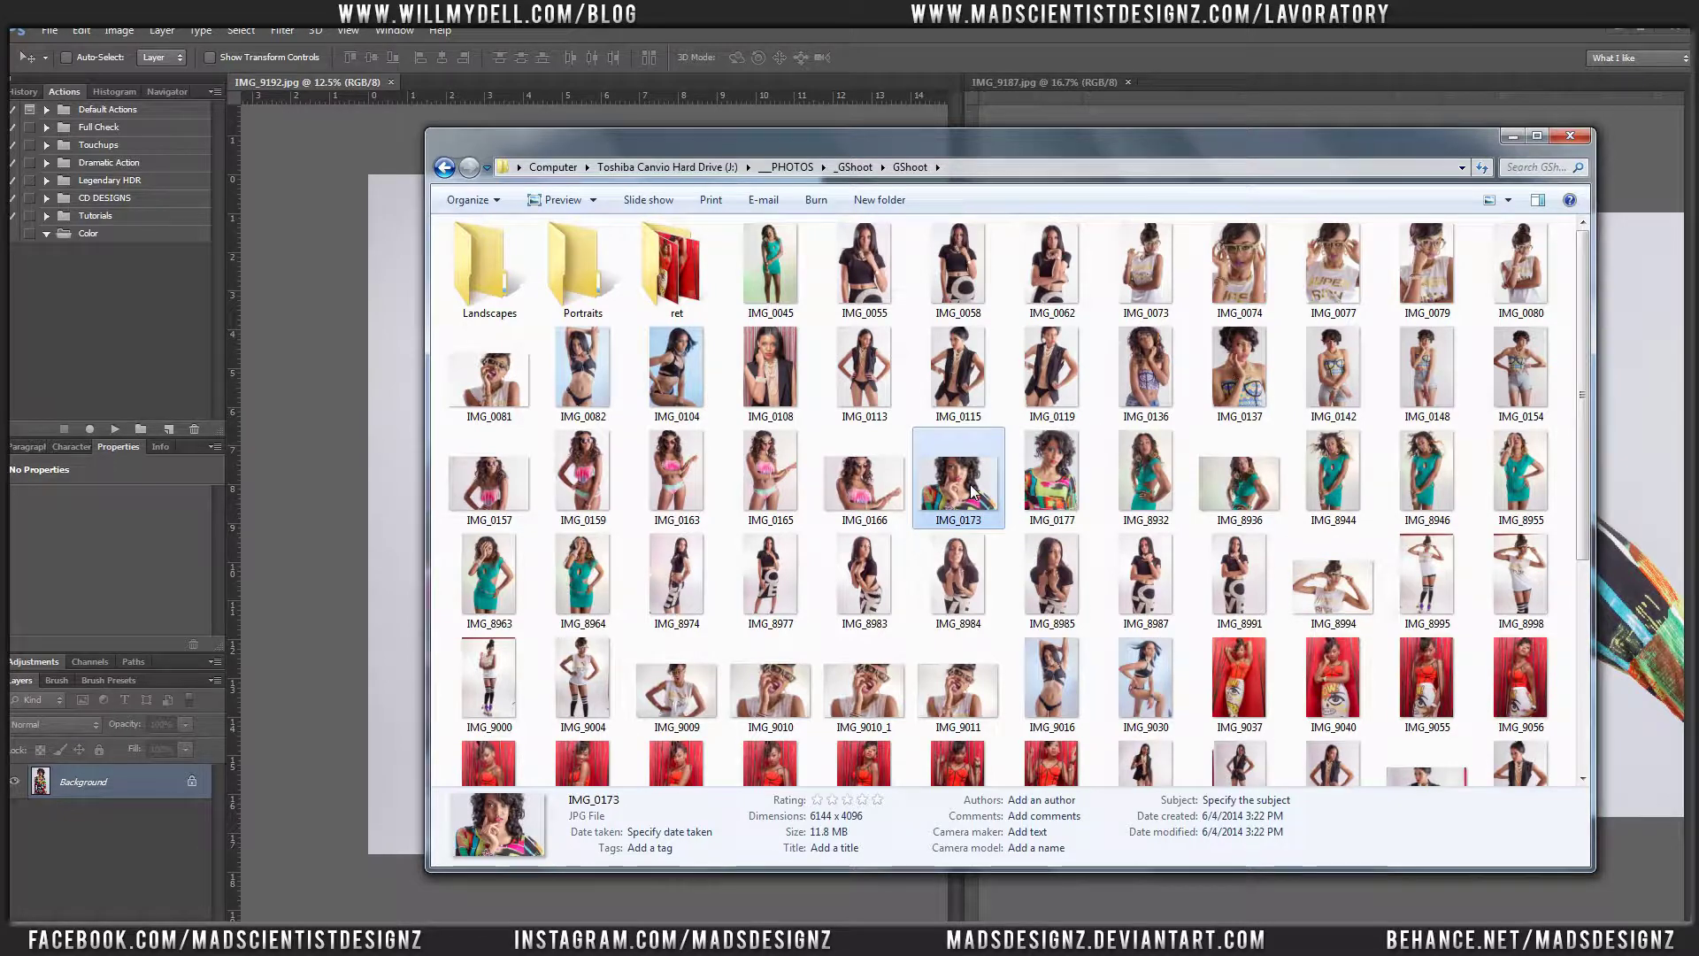
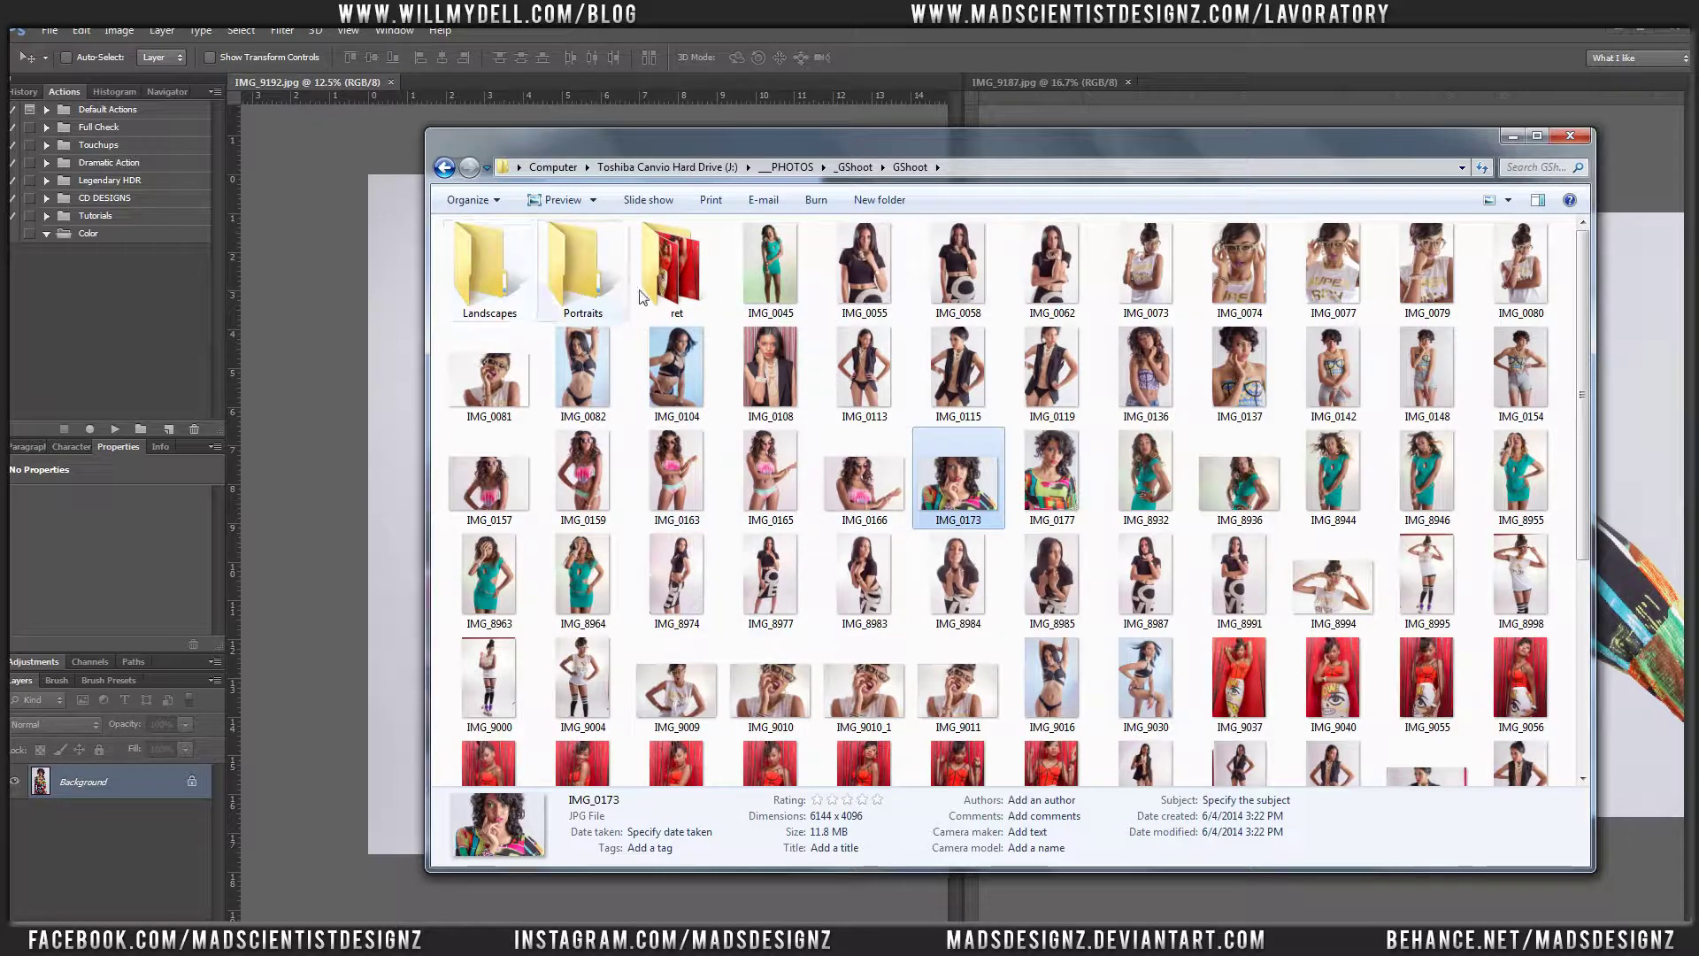
Compare the file dimensions of portrait IMG_0062 with landscape IMG_0173, and look through more of the GShoot photos
left_click(1052, 270)
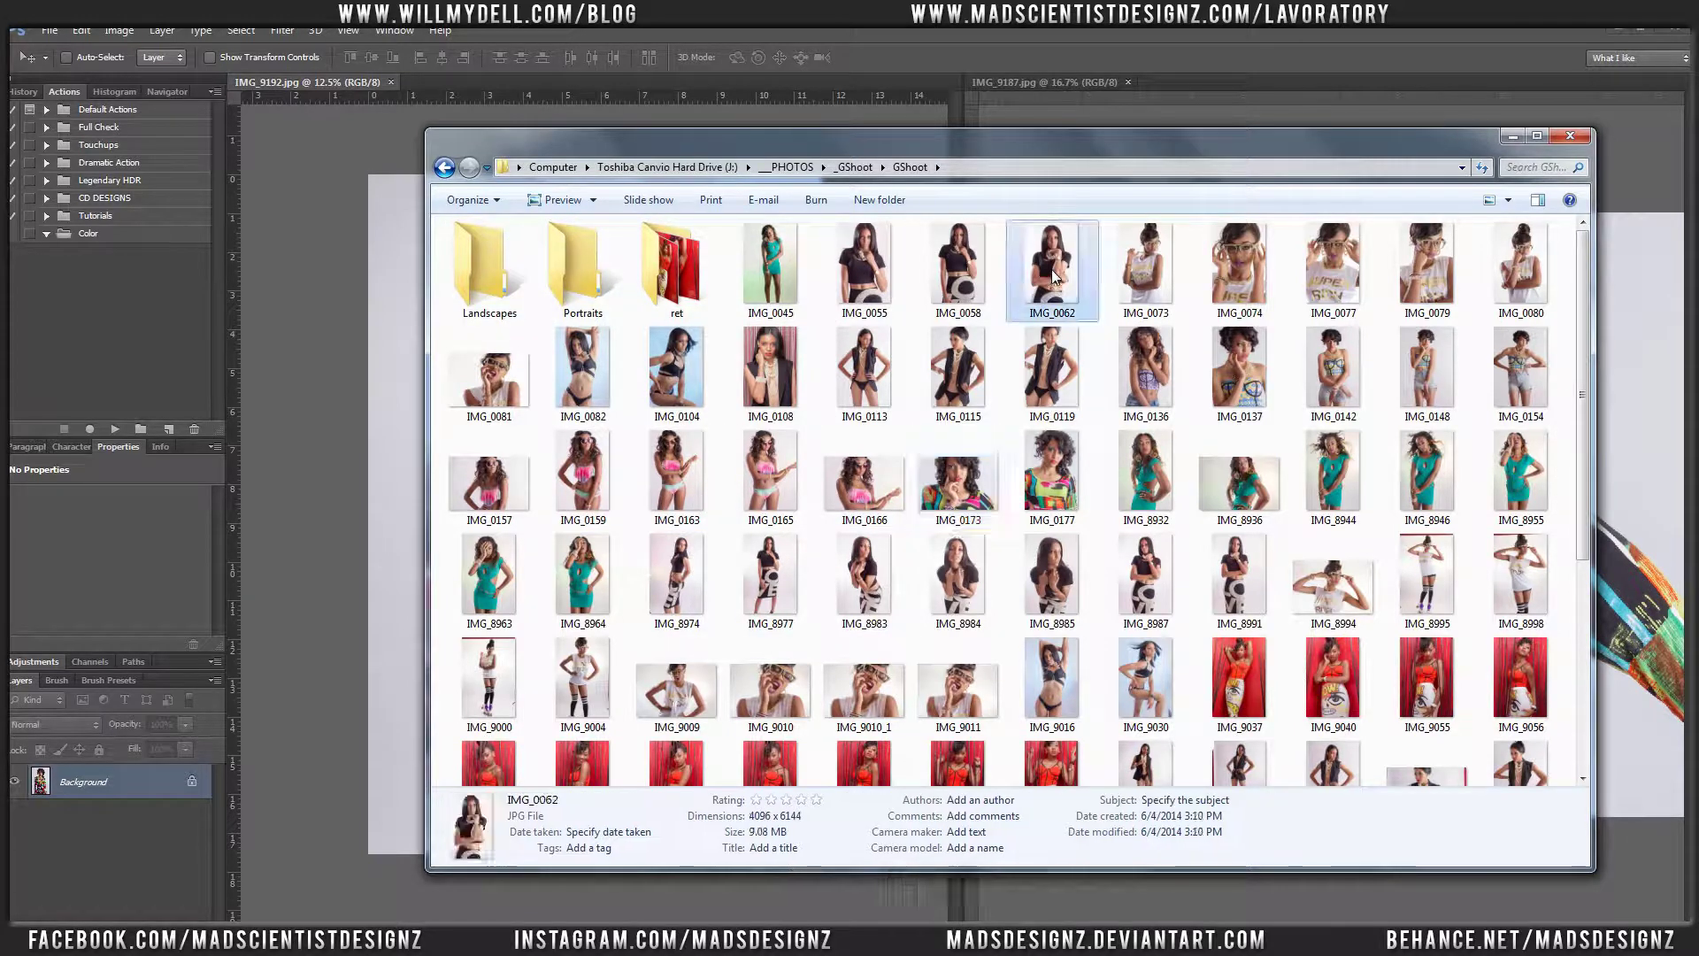
left_click(962, 479)
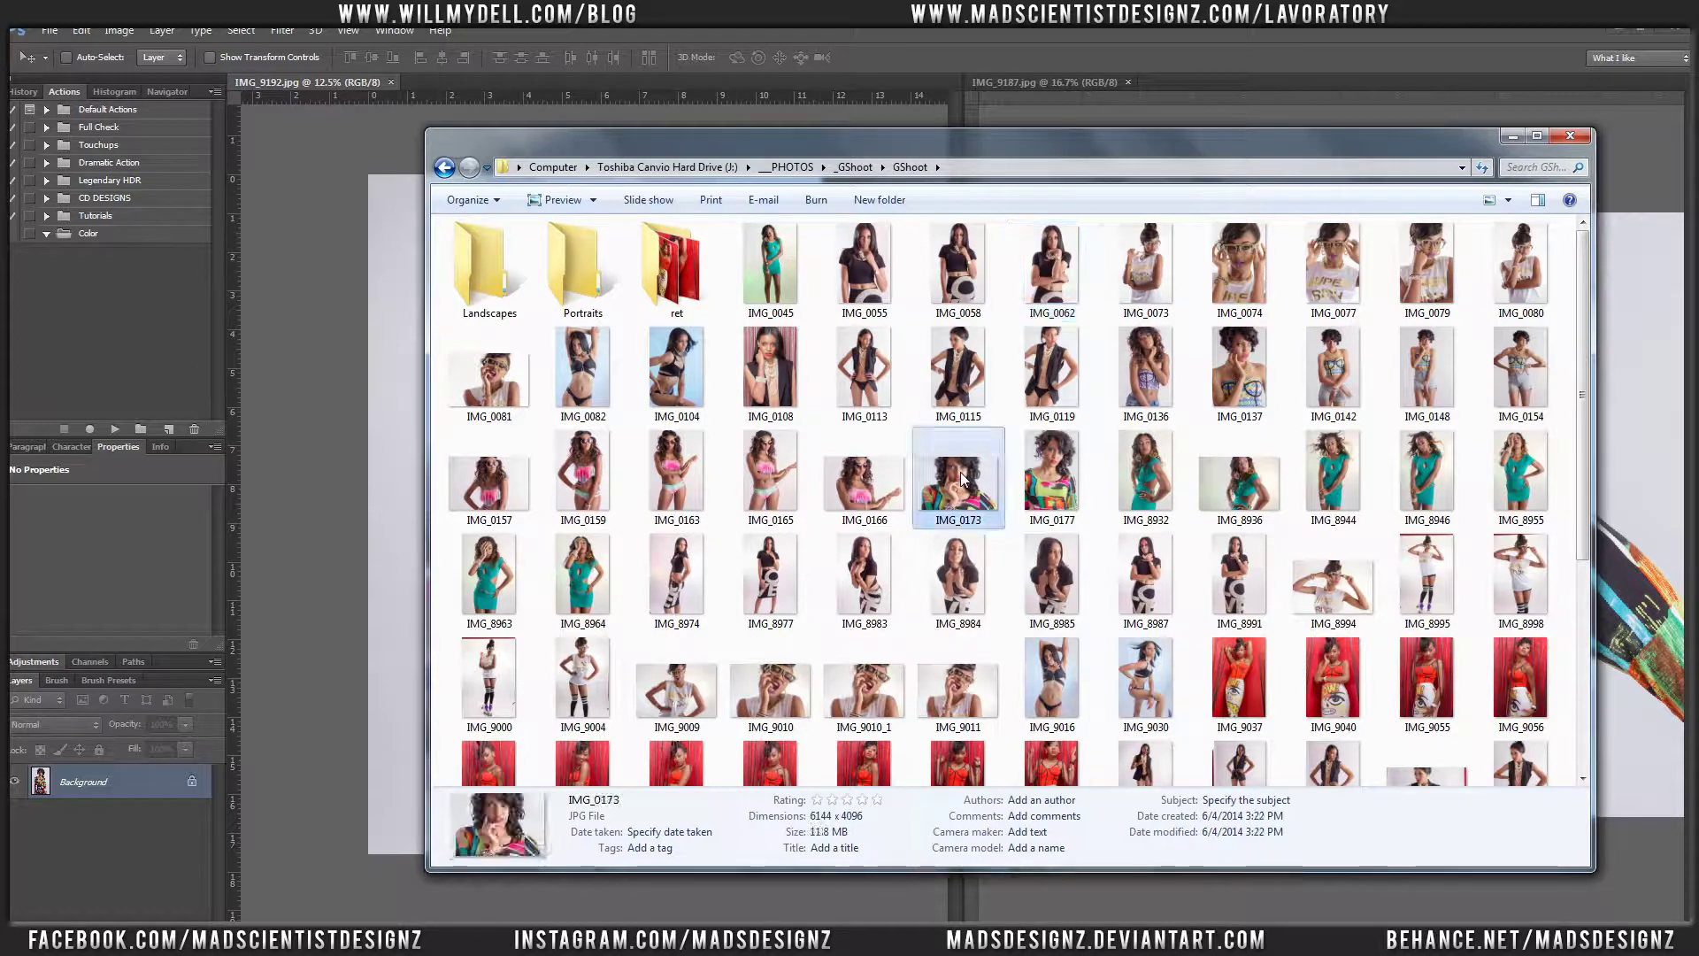
left_click(1052, 293)
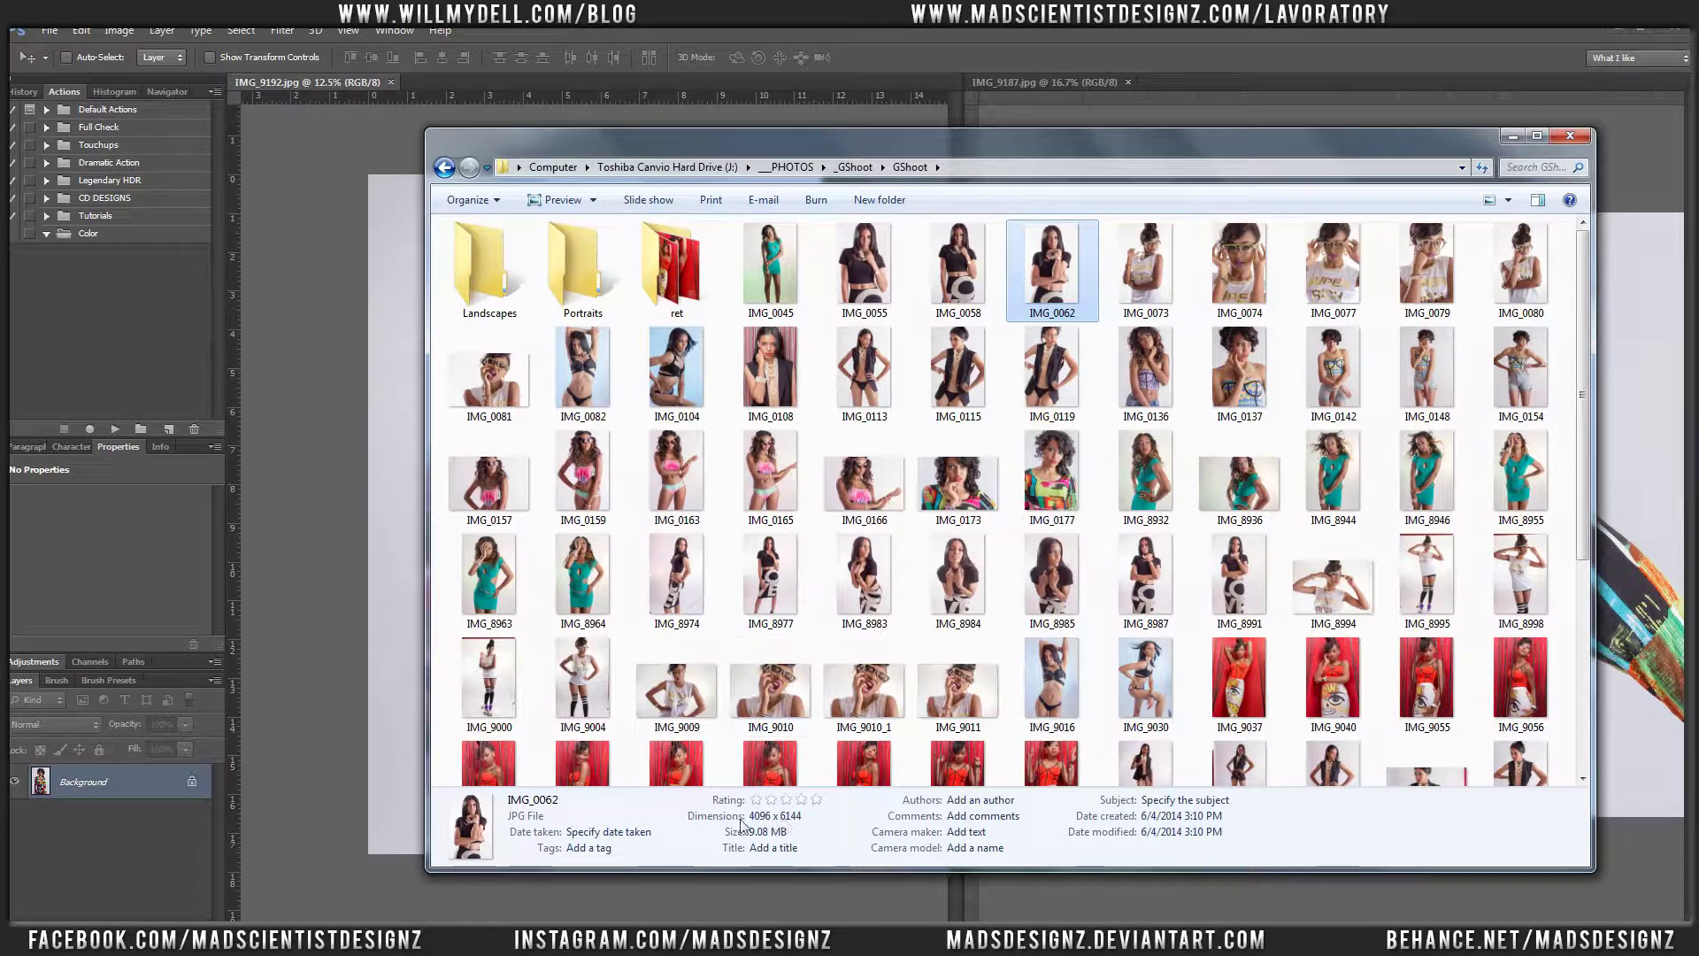
scroll(796, 610, "down", 2)
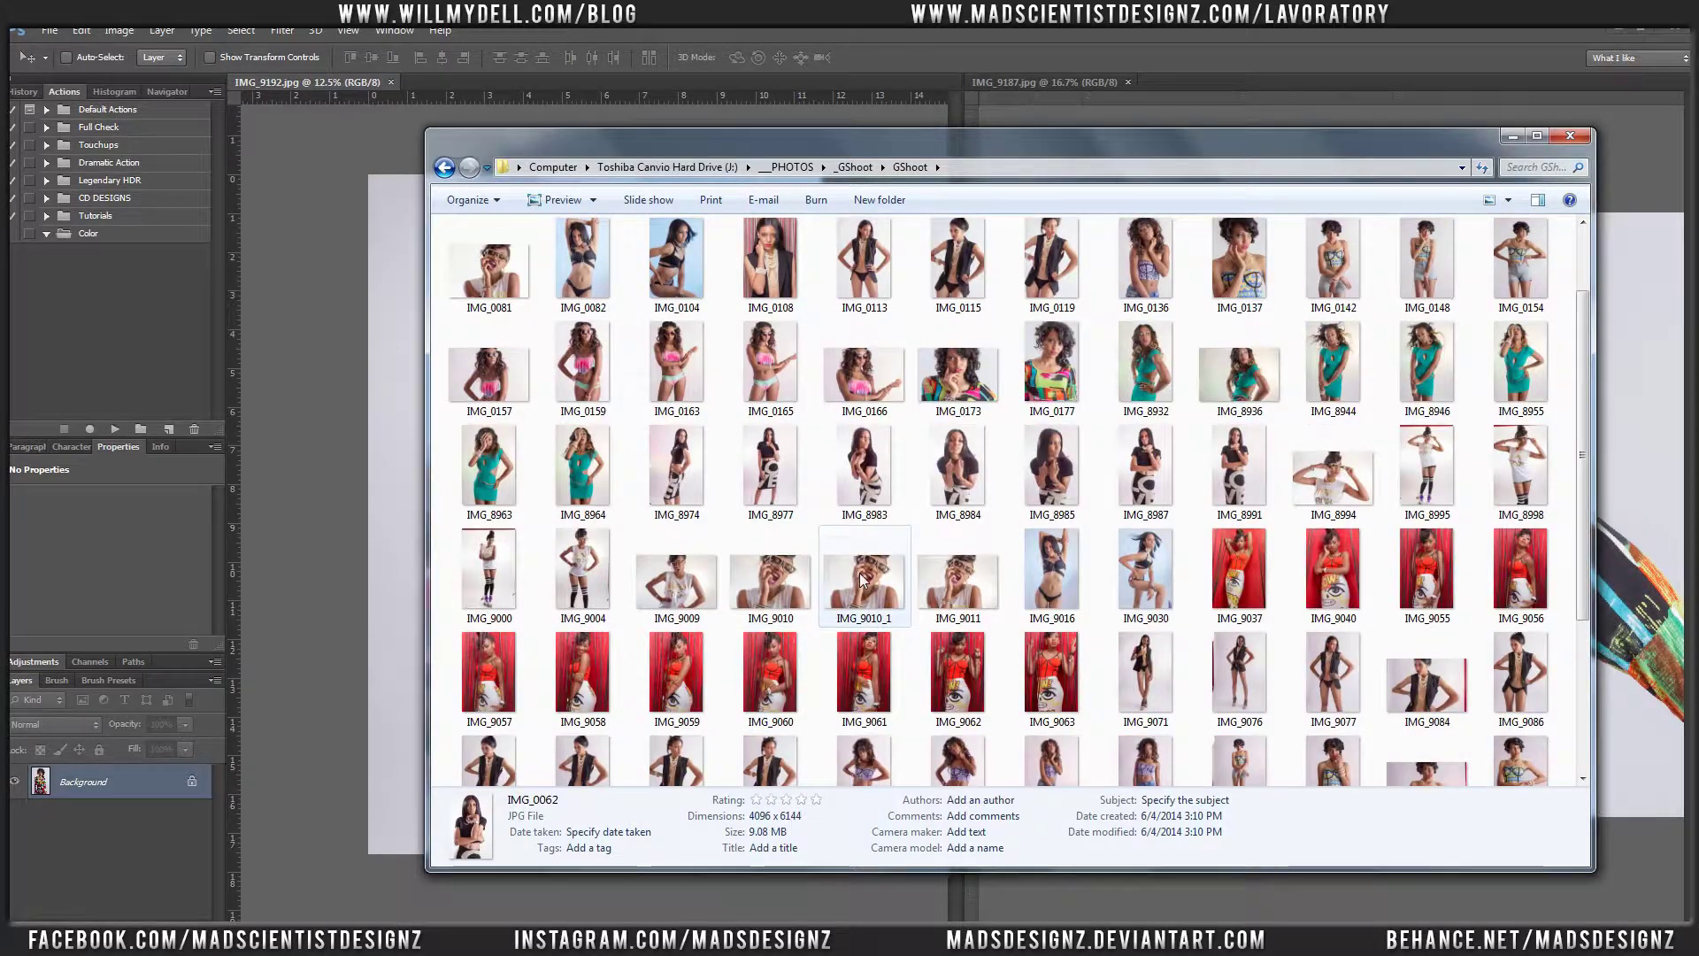
scroll(863, 577, "up", 1)
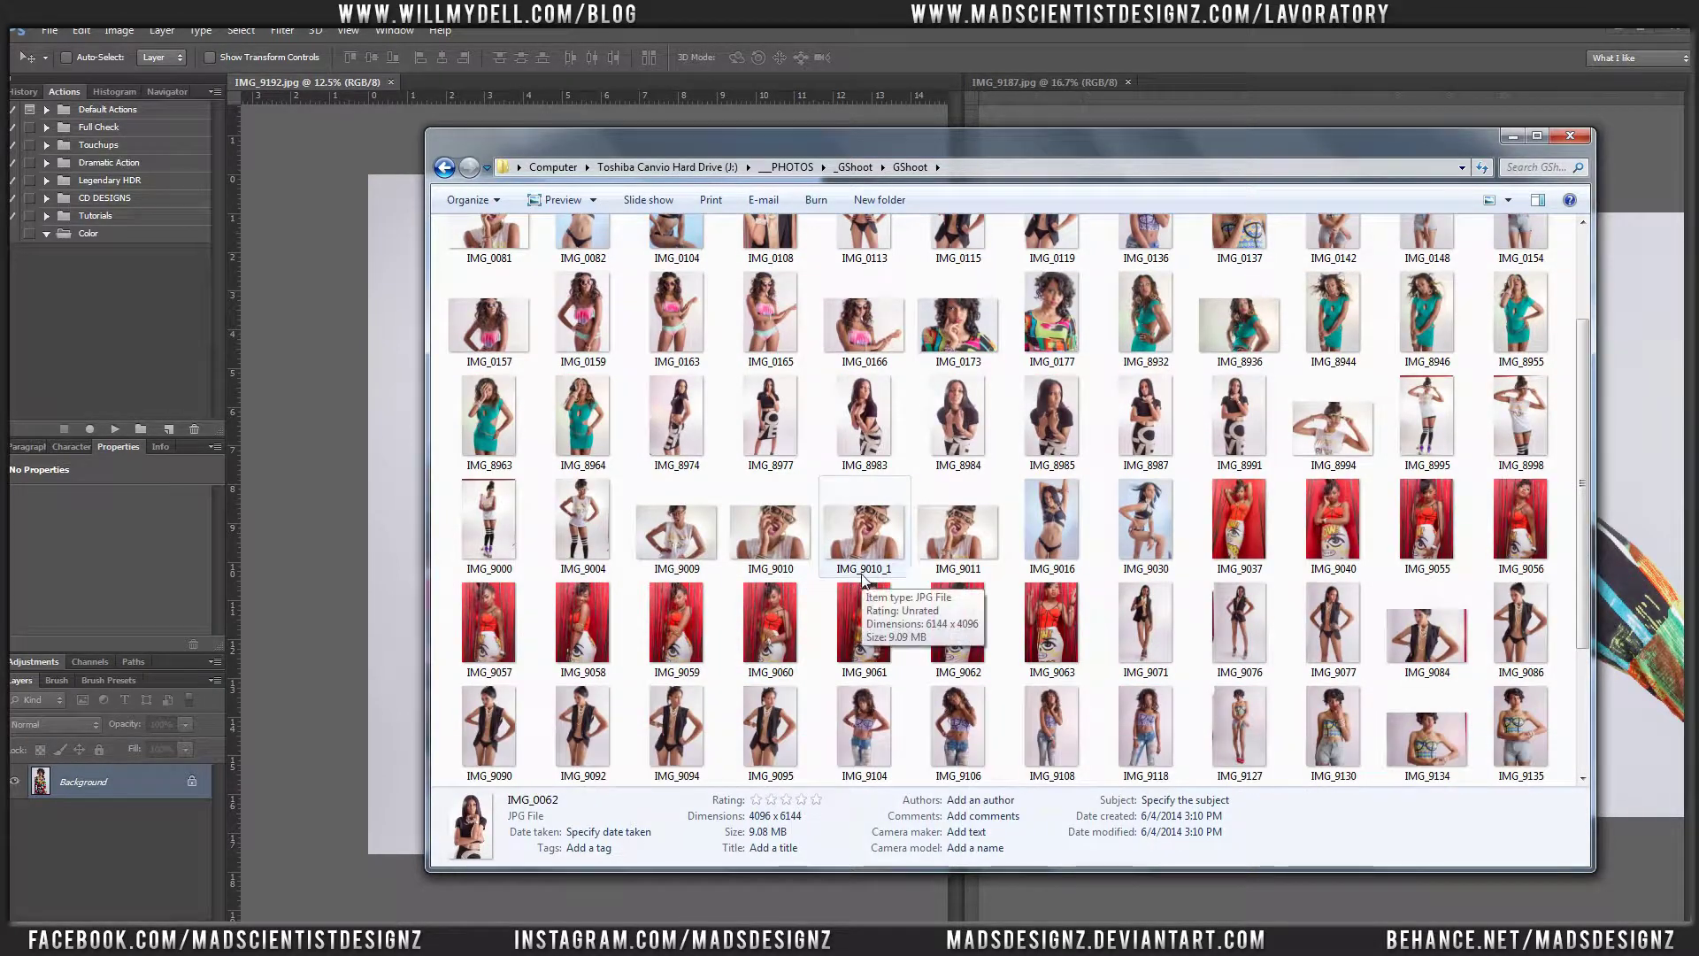
left_click(1250, 516)
Return to Photoshop and close the IMG_9192 and IMG_9187 documents
left_click(1570, 136)
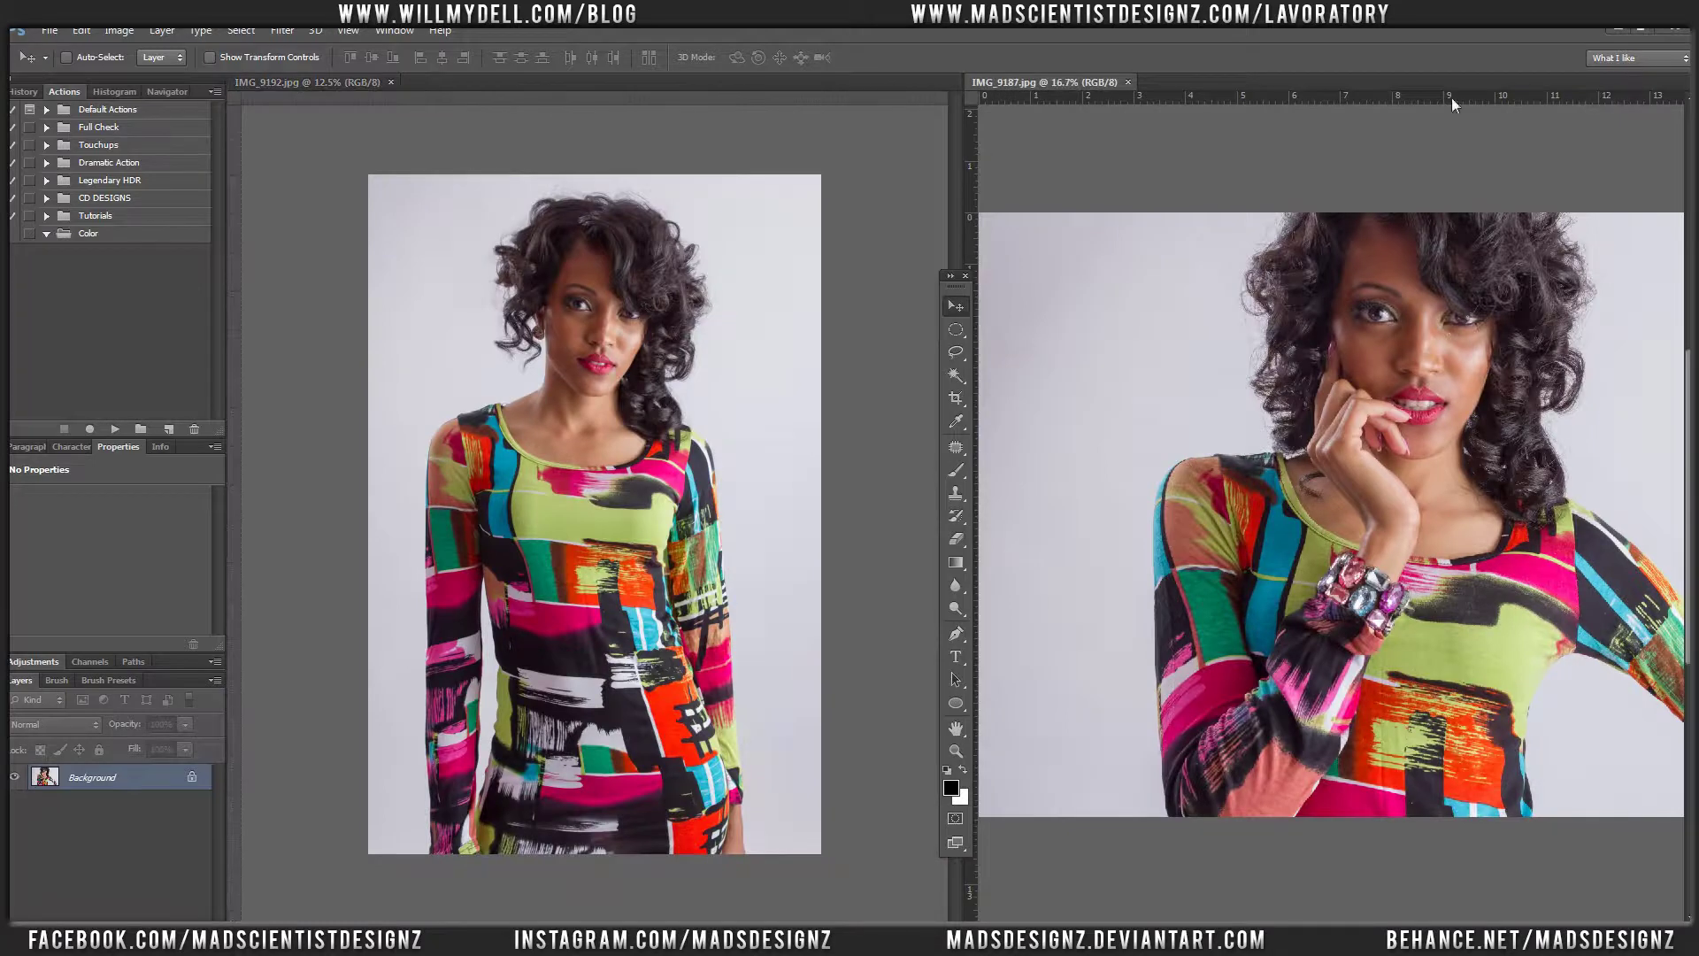
left_click(878, 113)
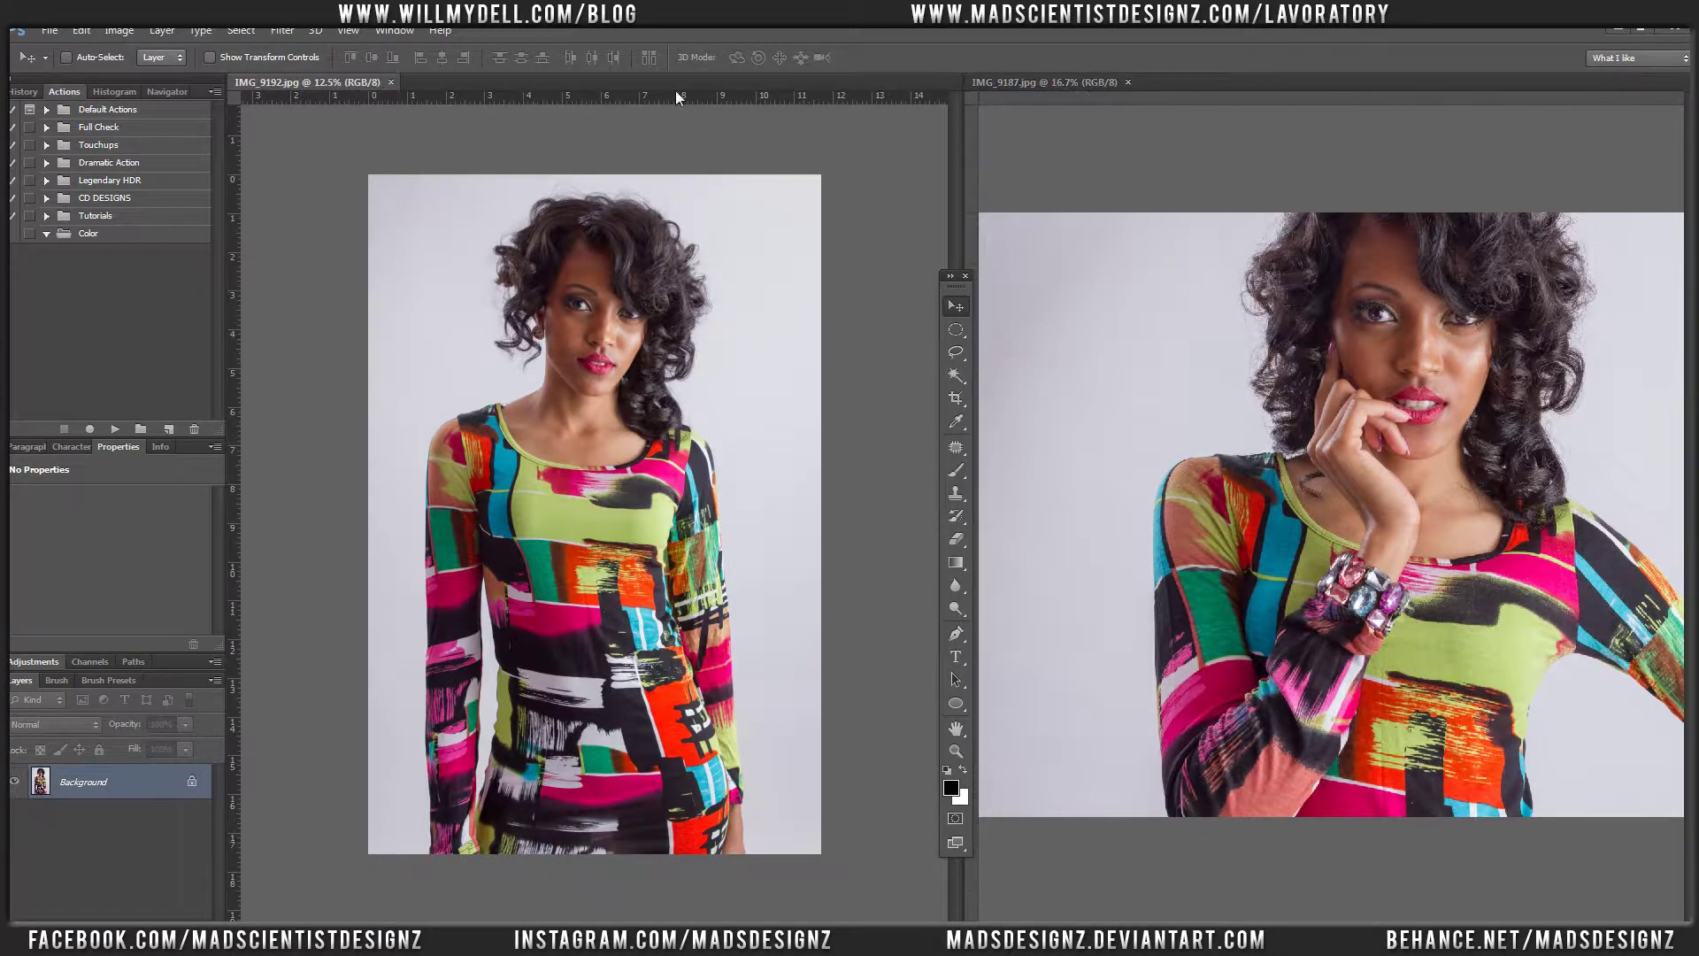
left_click(391, 81)
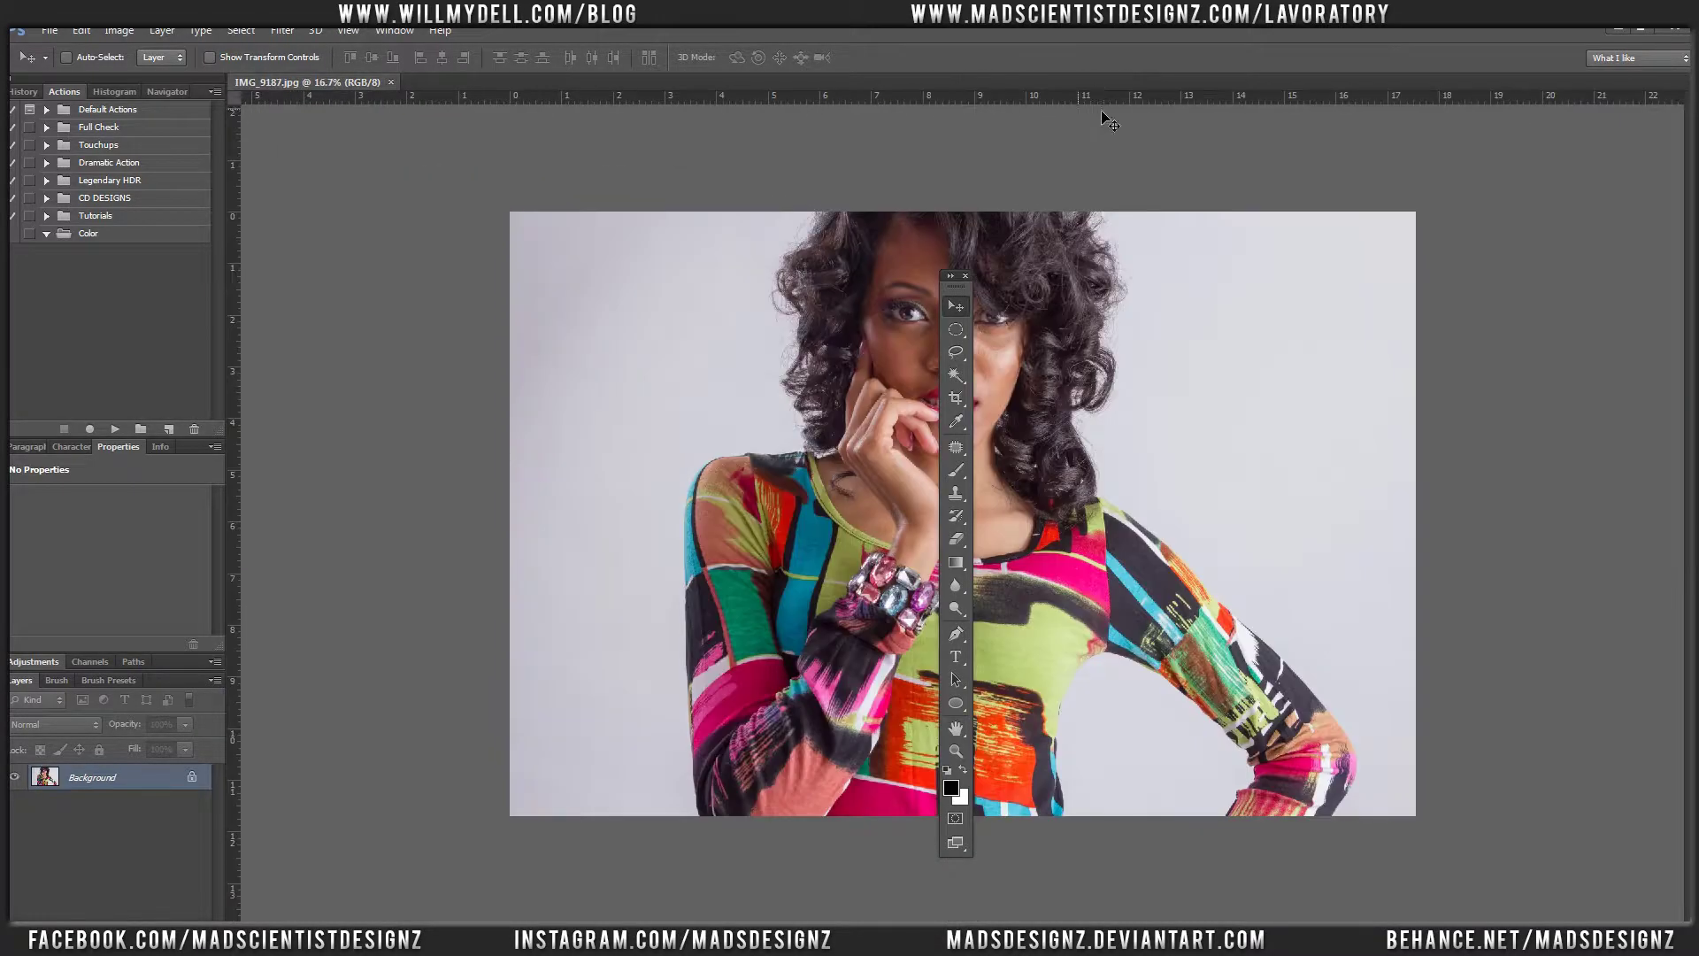
left_click(390, 81)
left_click(49, 30)
left_click(74, 67)
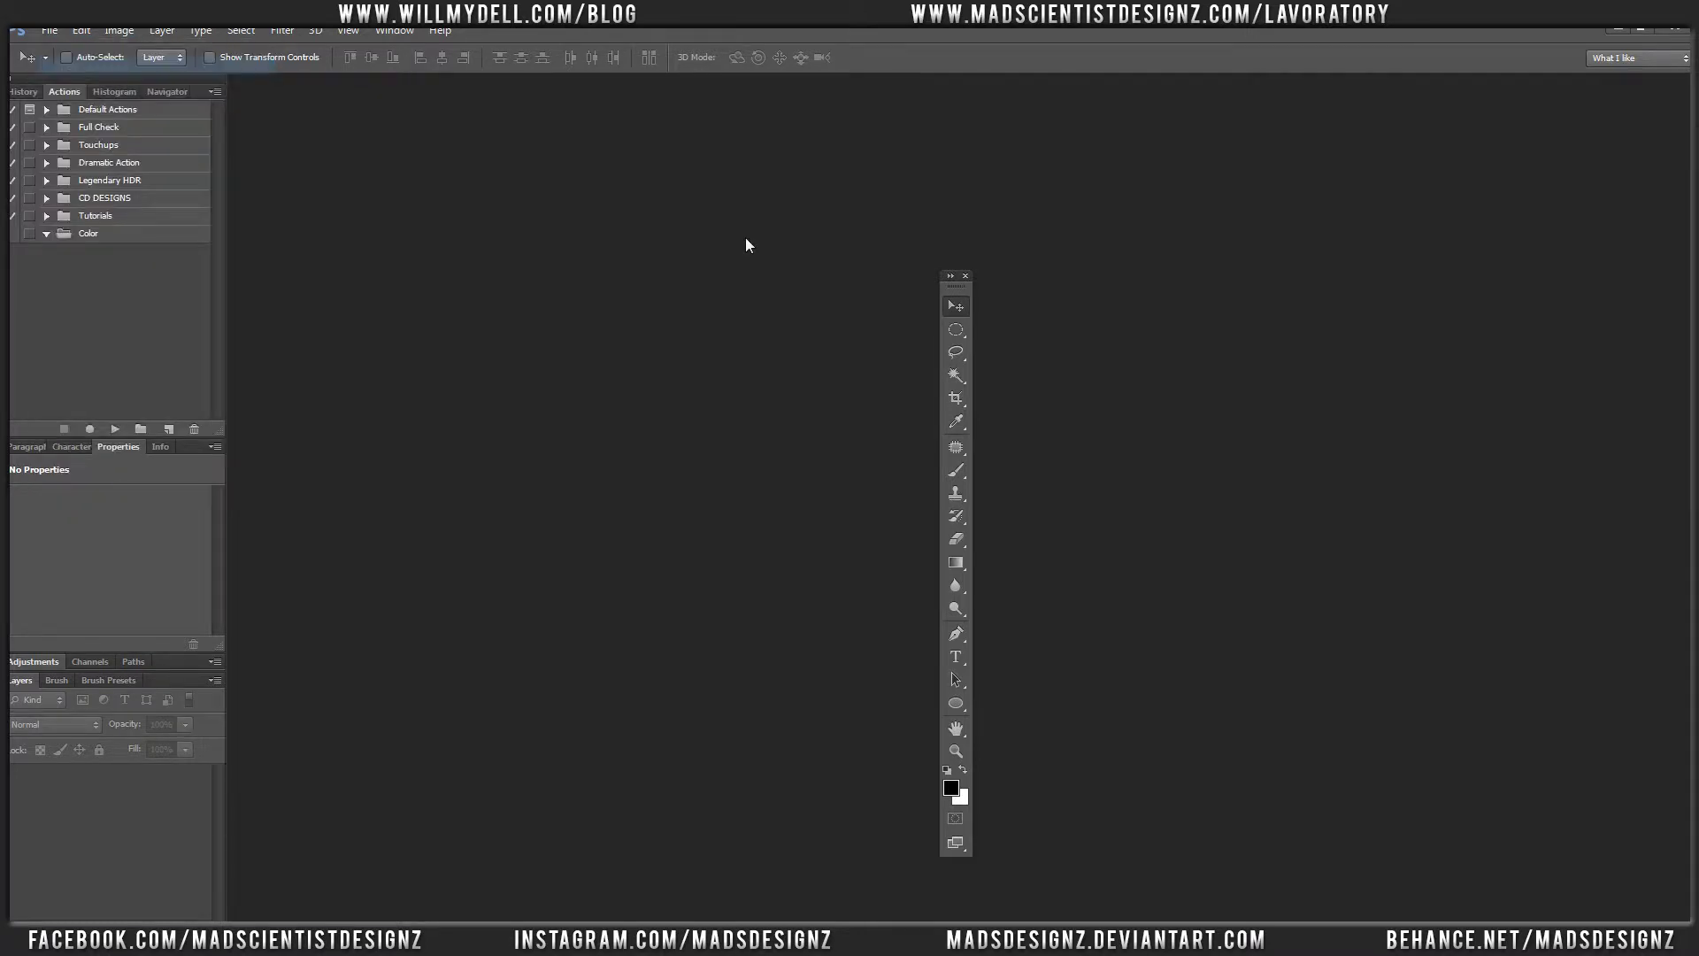
left_click(1380, 856)
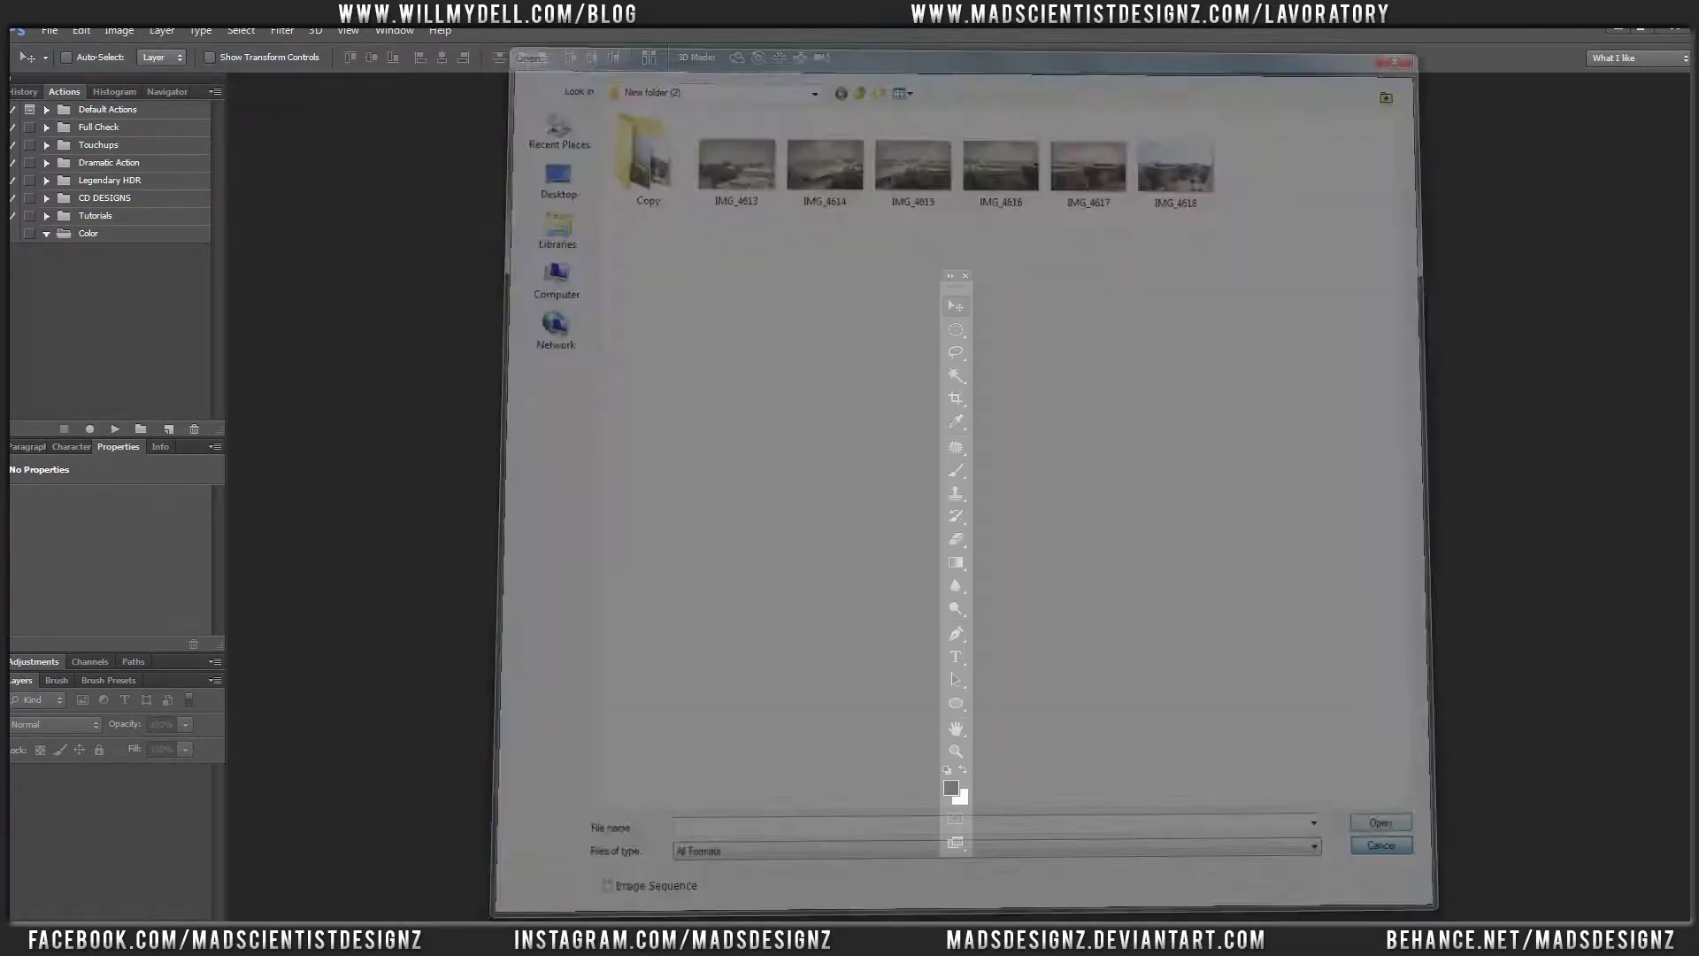
In the GShoot folder window, move photos IMG_9057 to IMG_9061 into the Portraits folder, and open that folder
mouse_move(285, 832)
left_click(173, 863)
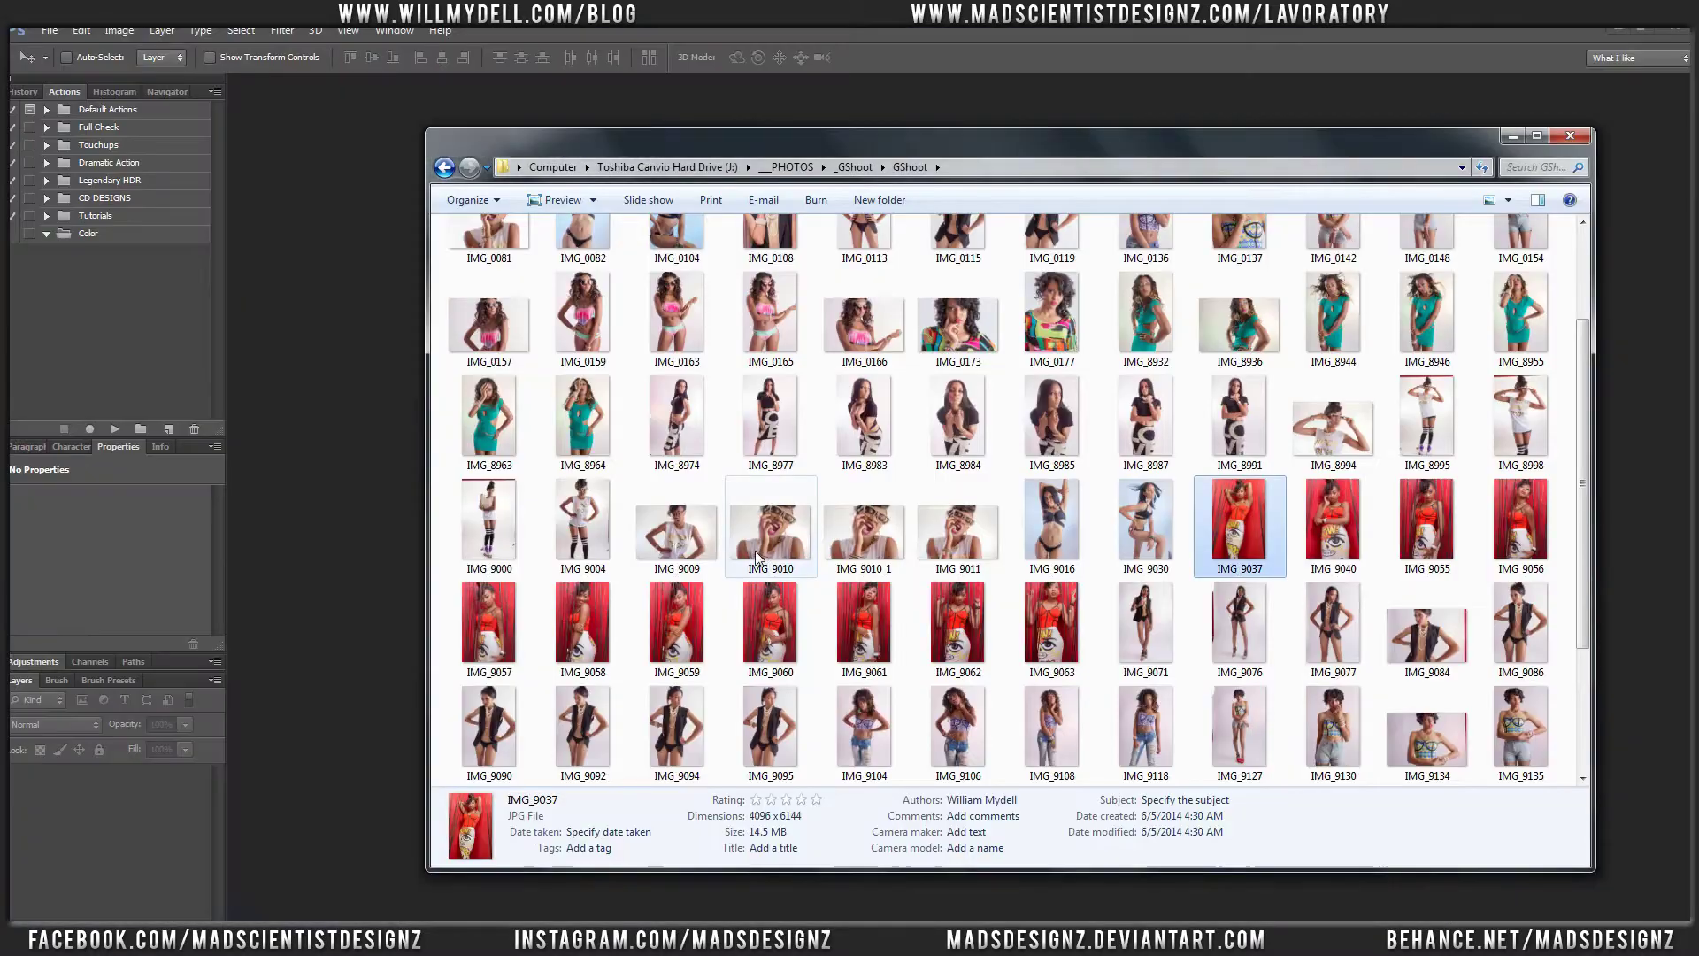
left_click(873, 630)
left_click(511, 638, "shift")
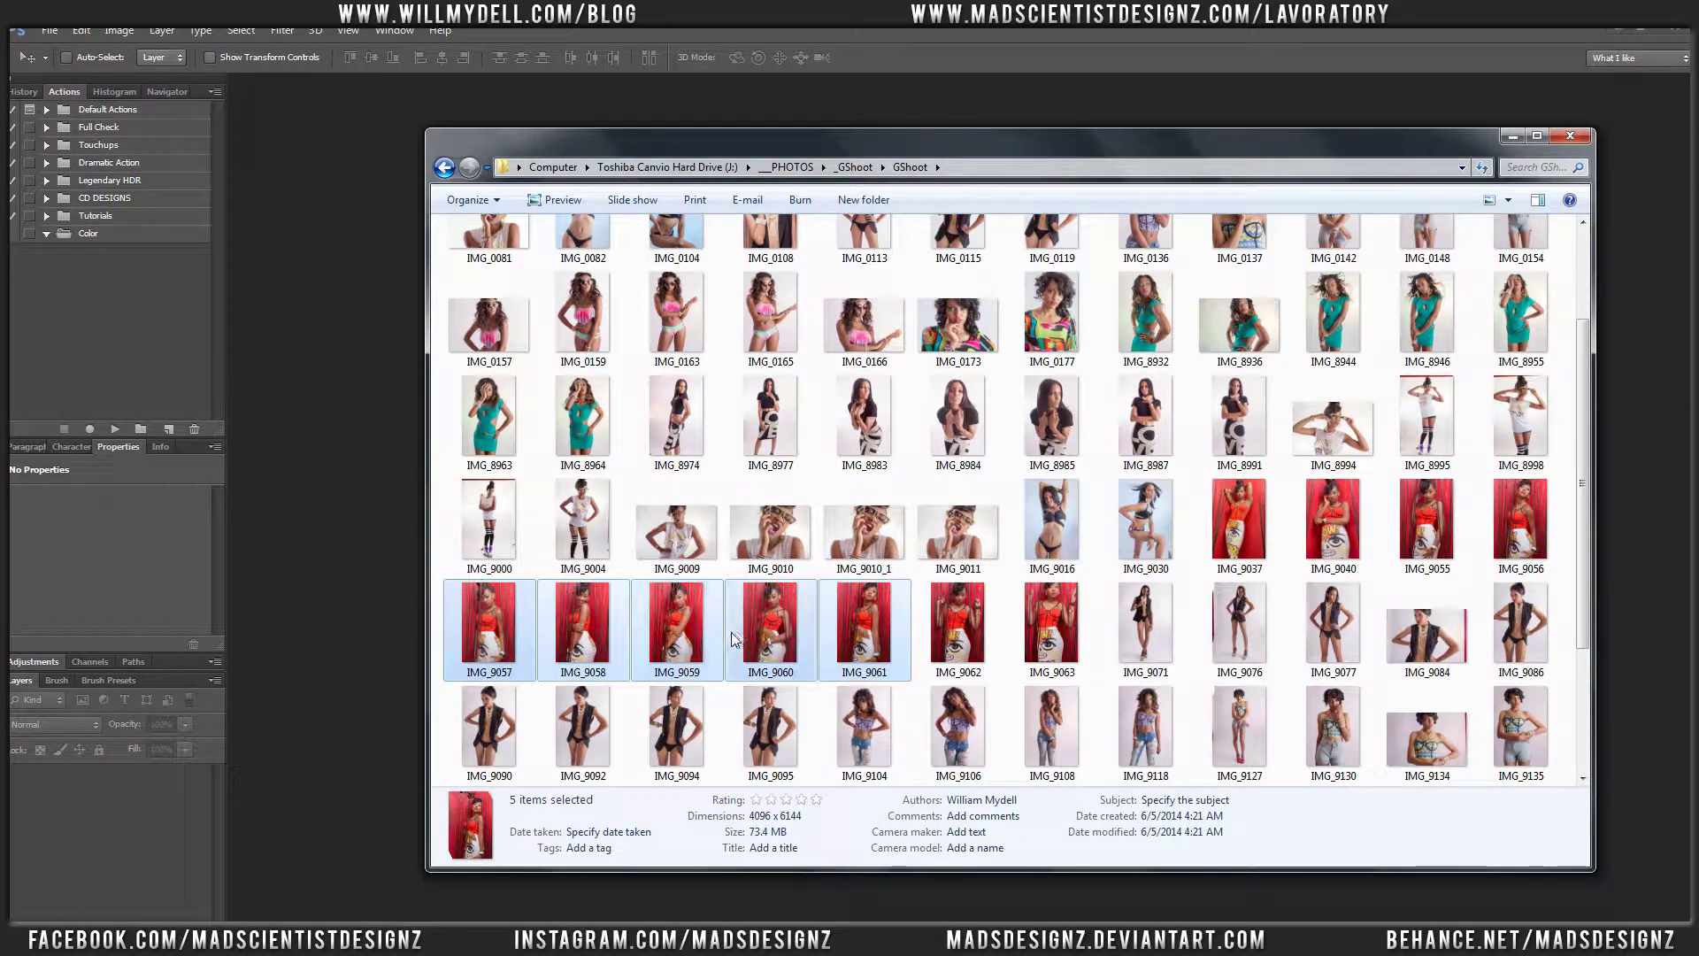
scroll(708, 699, "down", 1)
left_click_drag(708, 699, 572, 279)
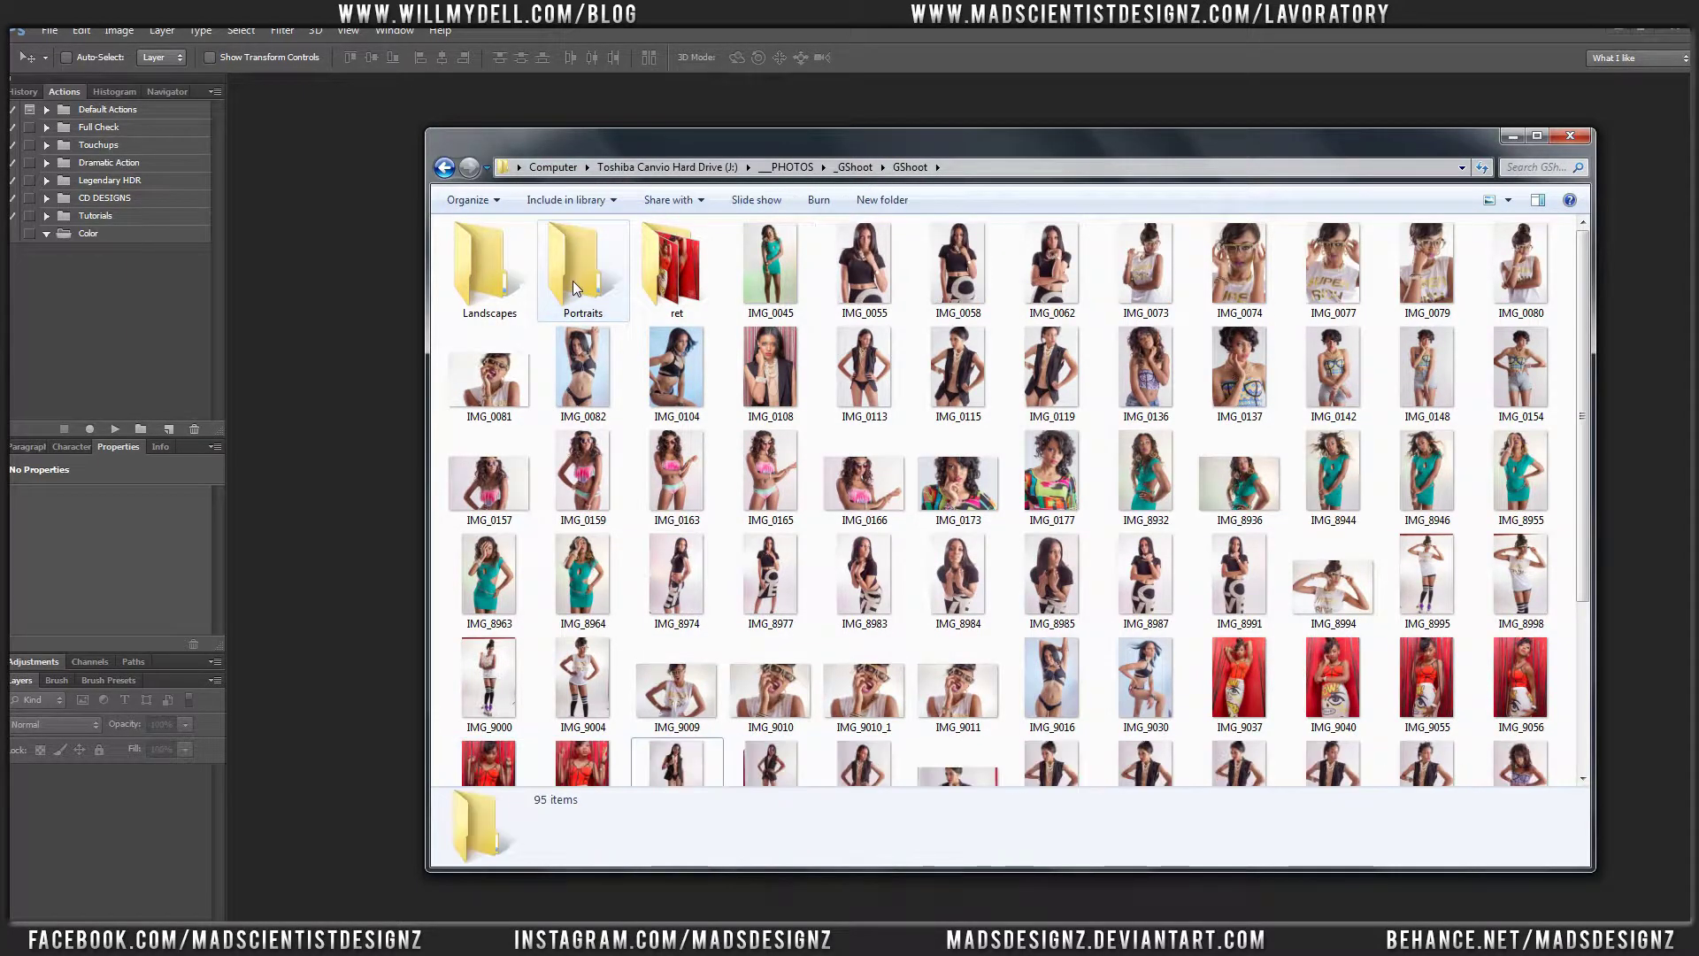
double_click(573, 281)
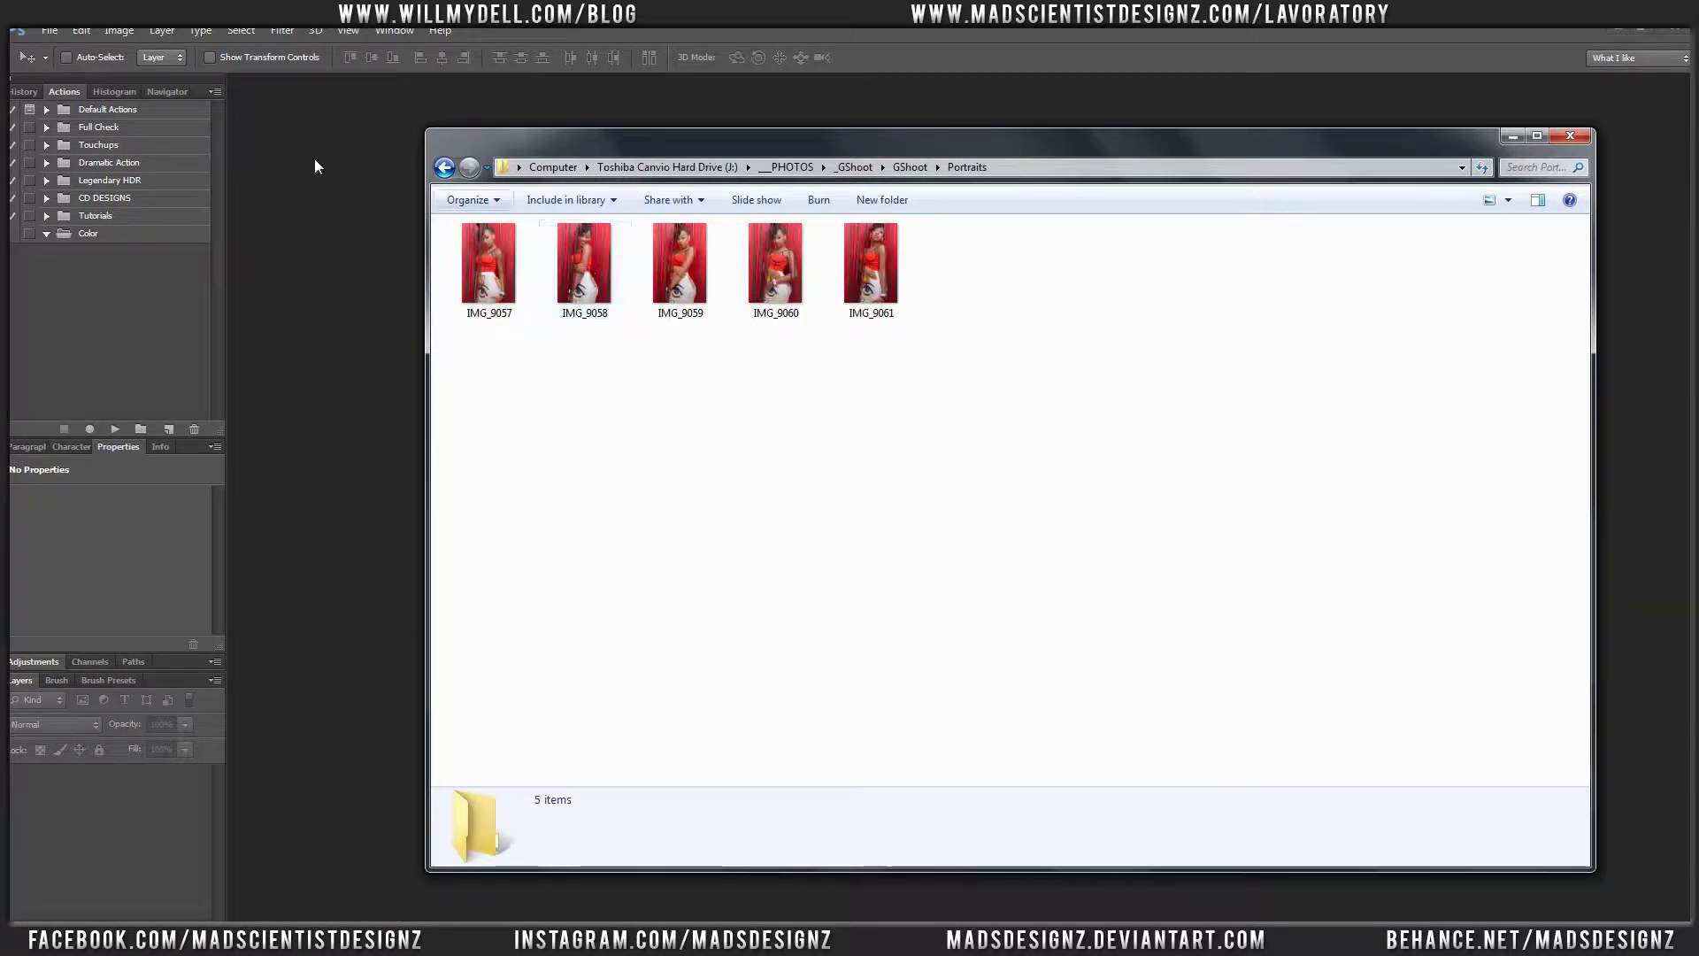
left_click(49, 30)
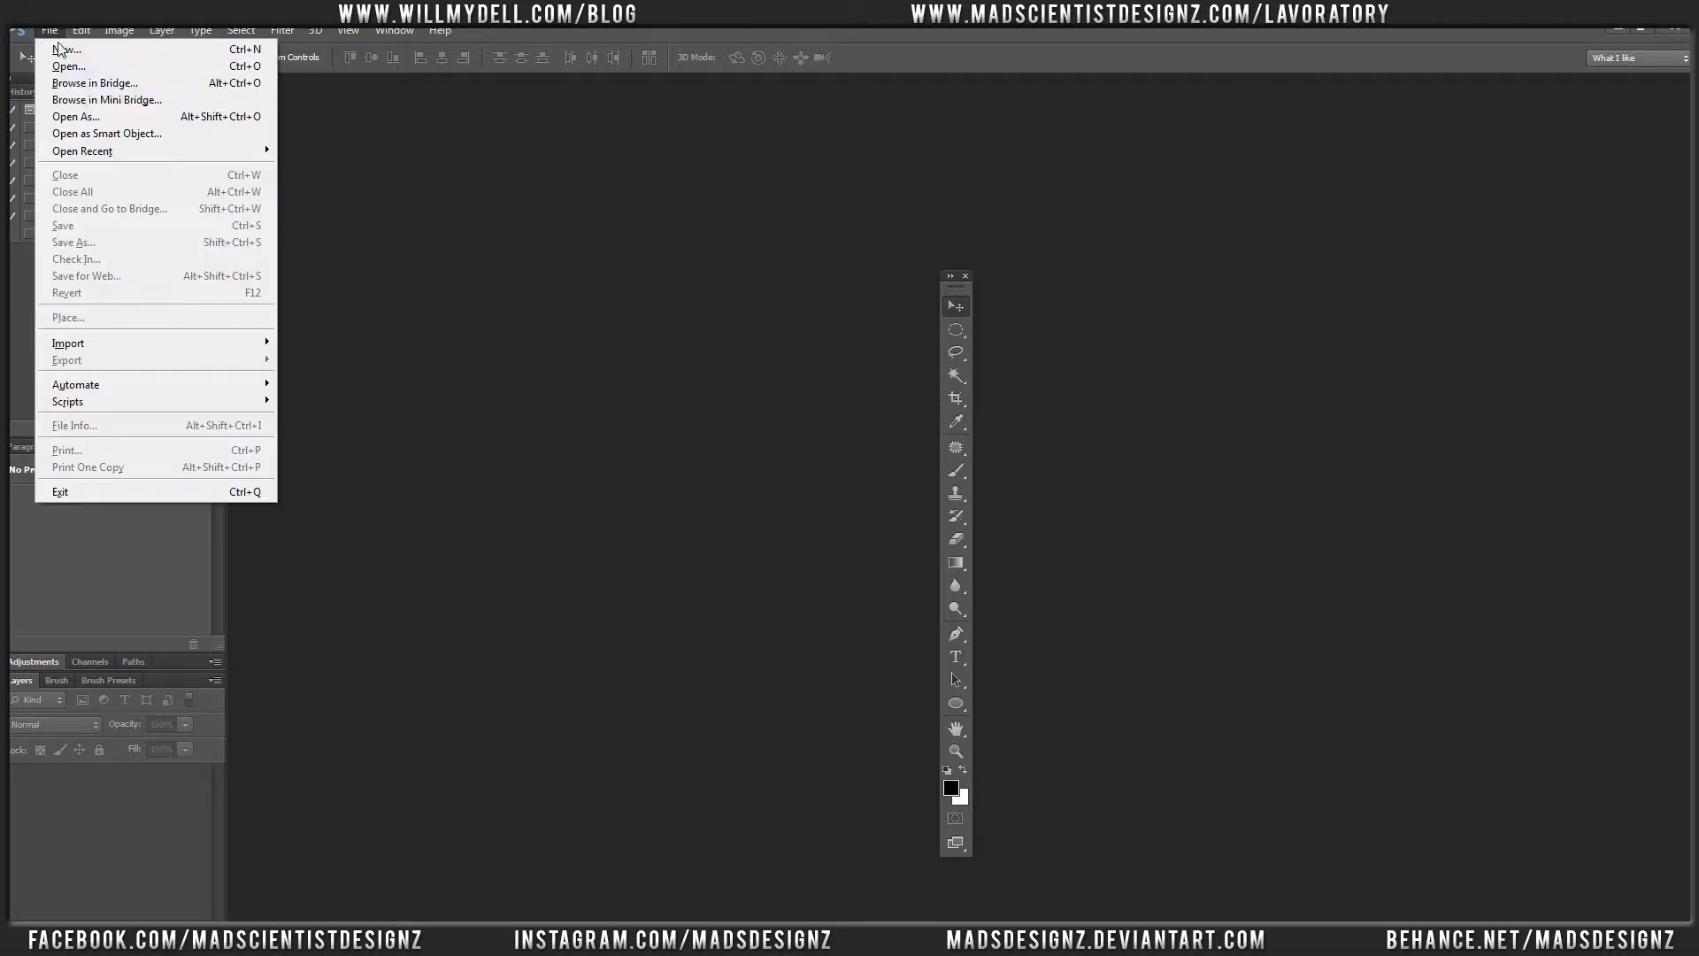
left_click(97, 65)
left_click(707, 70)
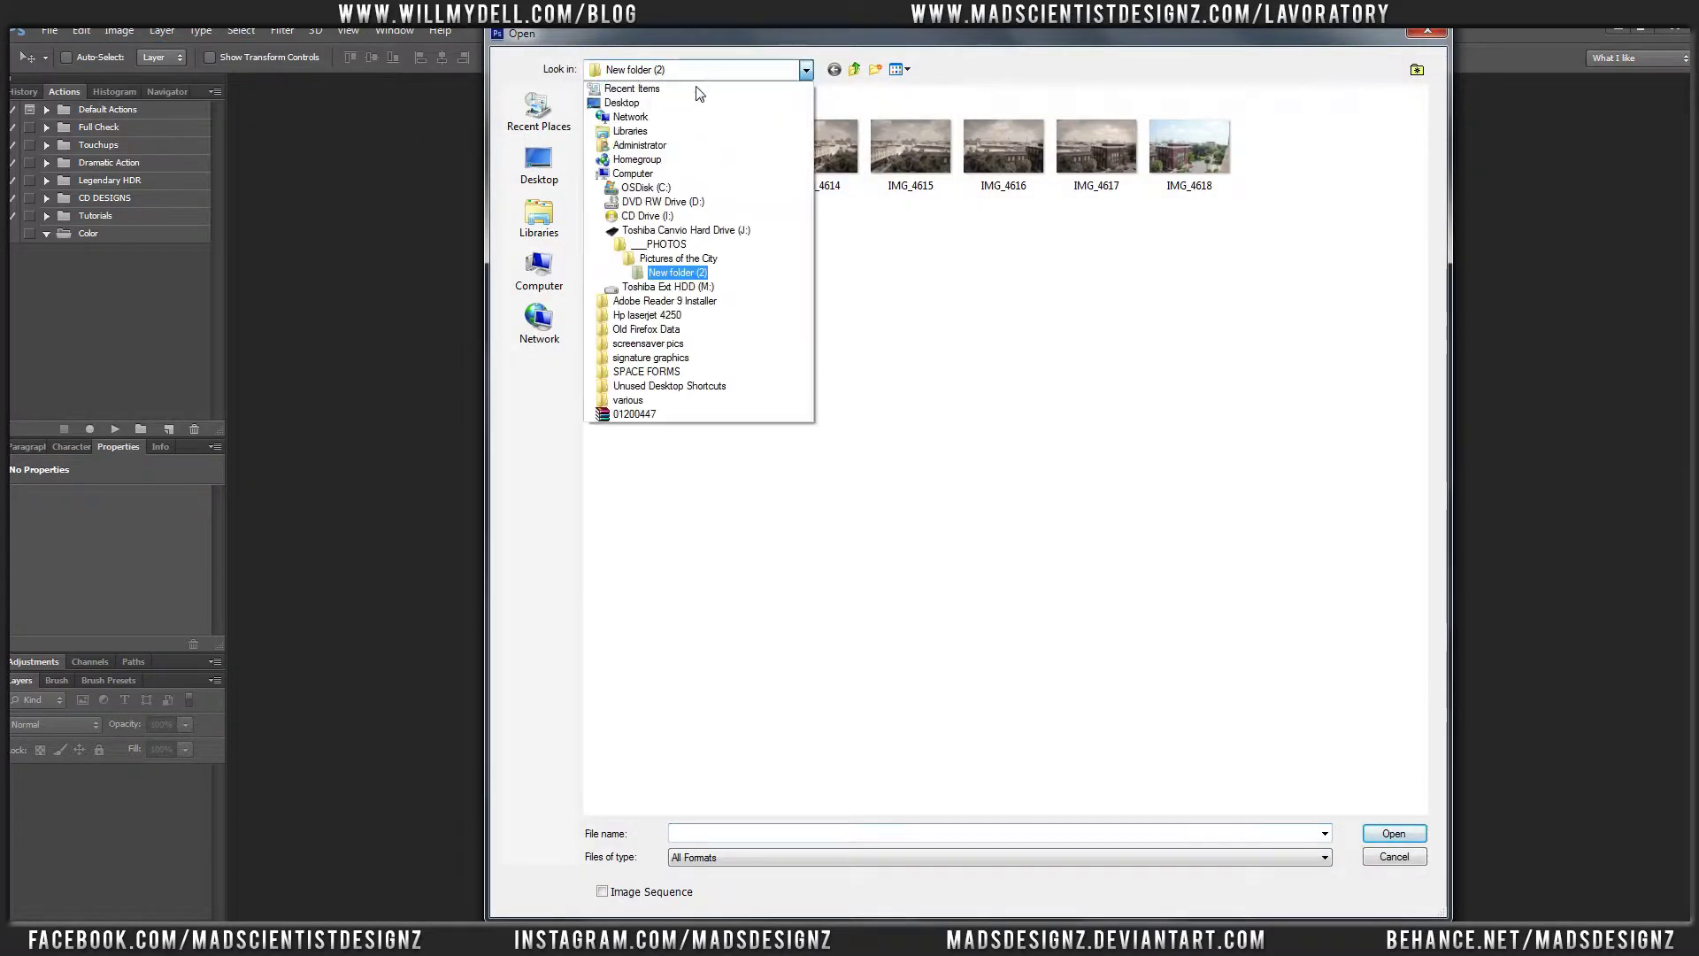
left_click(1389, 856)
left_click(1391, 857)
Switch to the Portraits folder window and open photo IMG_9057 in Adobe Photoshop CS6
mouse_move(214, 940)
left_click(144, 864)
left_click(488, 265)
left_click(595, 201)
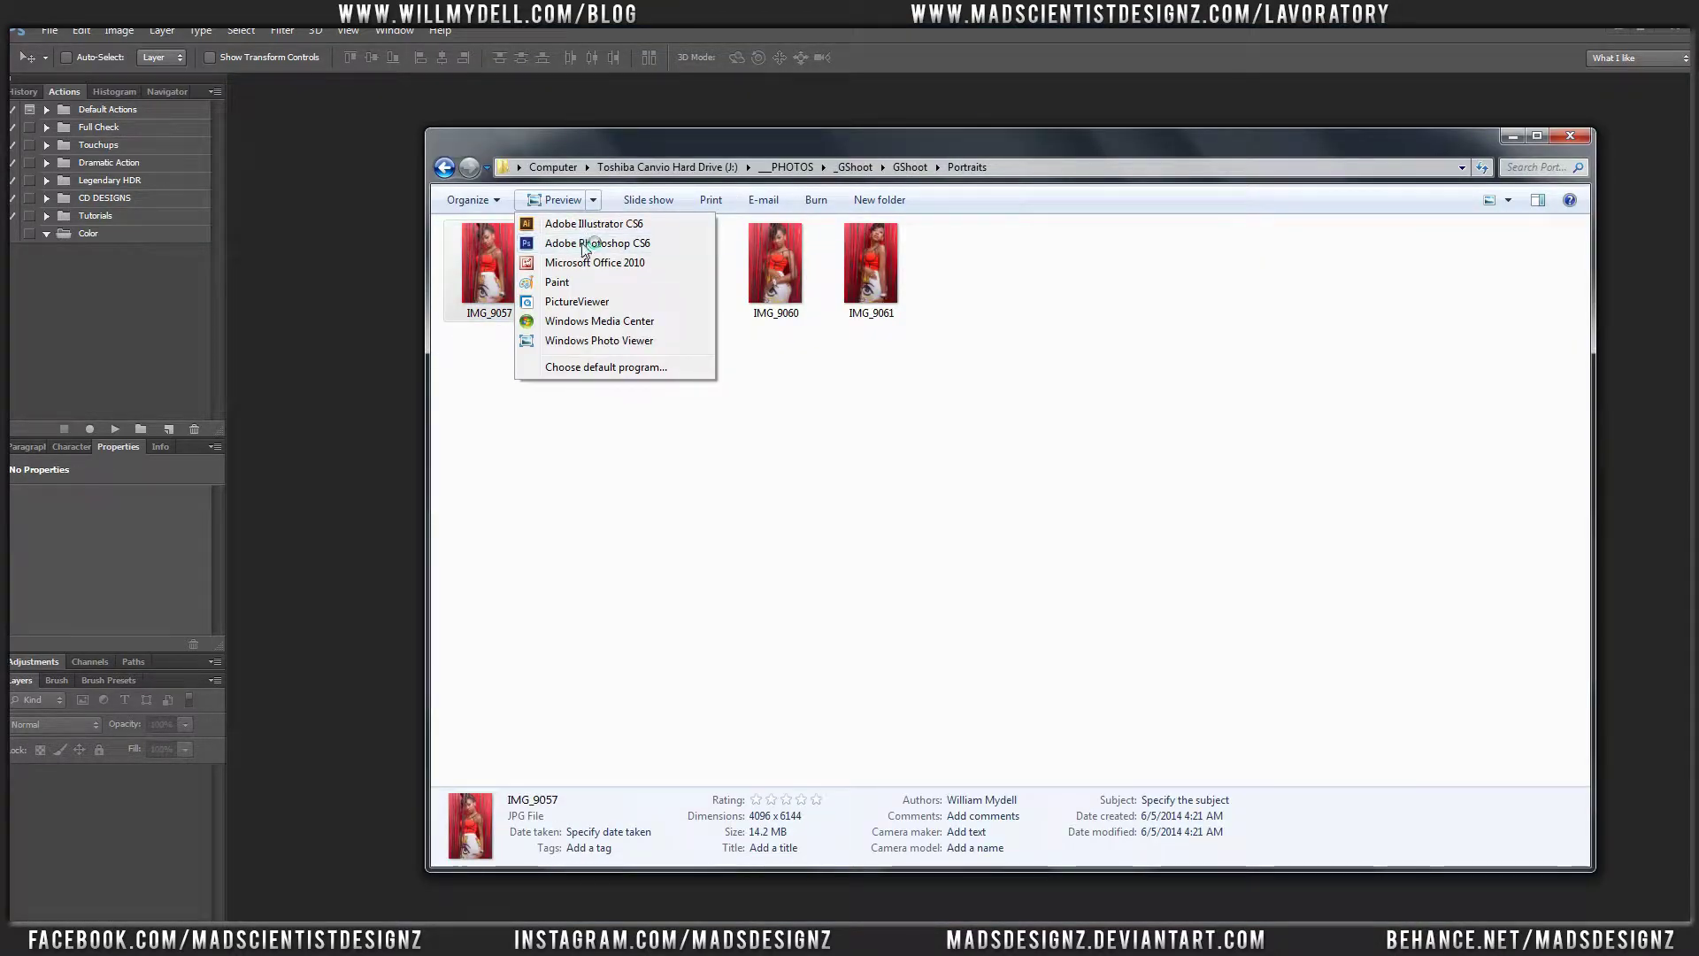
left_click(619, 257)
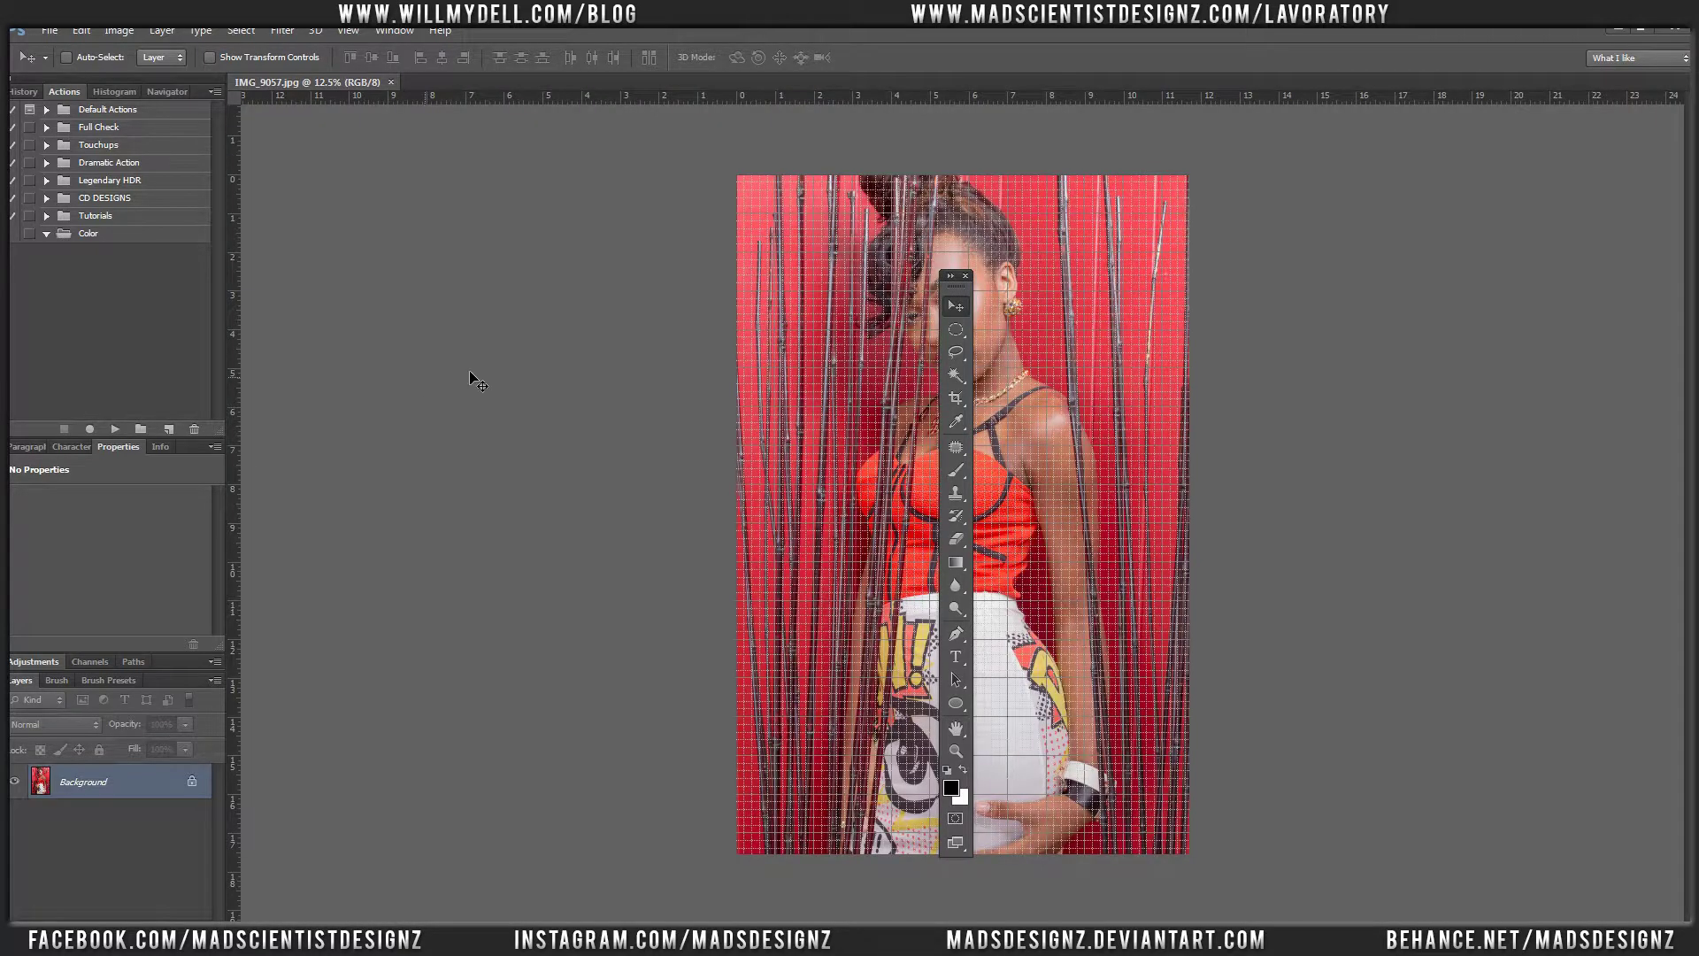
Hide the grid over the IMG_9057 photo and move the floating tools off the image
left_click(348, 30)
left_click(387, 274)
left_click_drag(945, 277, 663, 223)
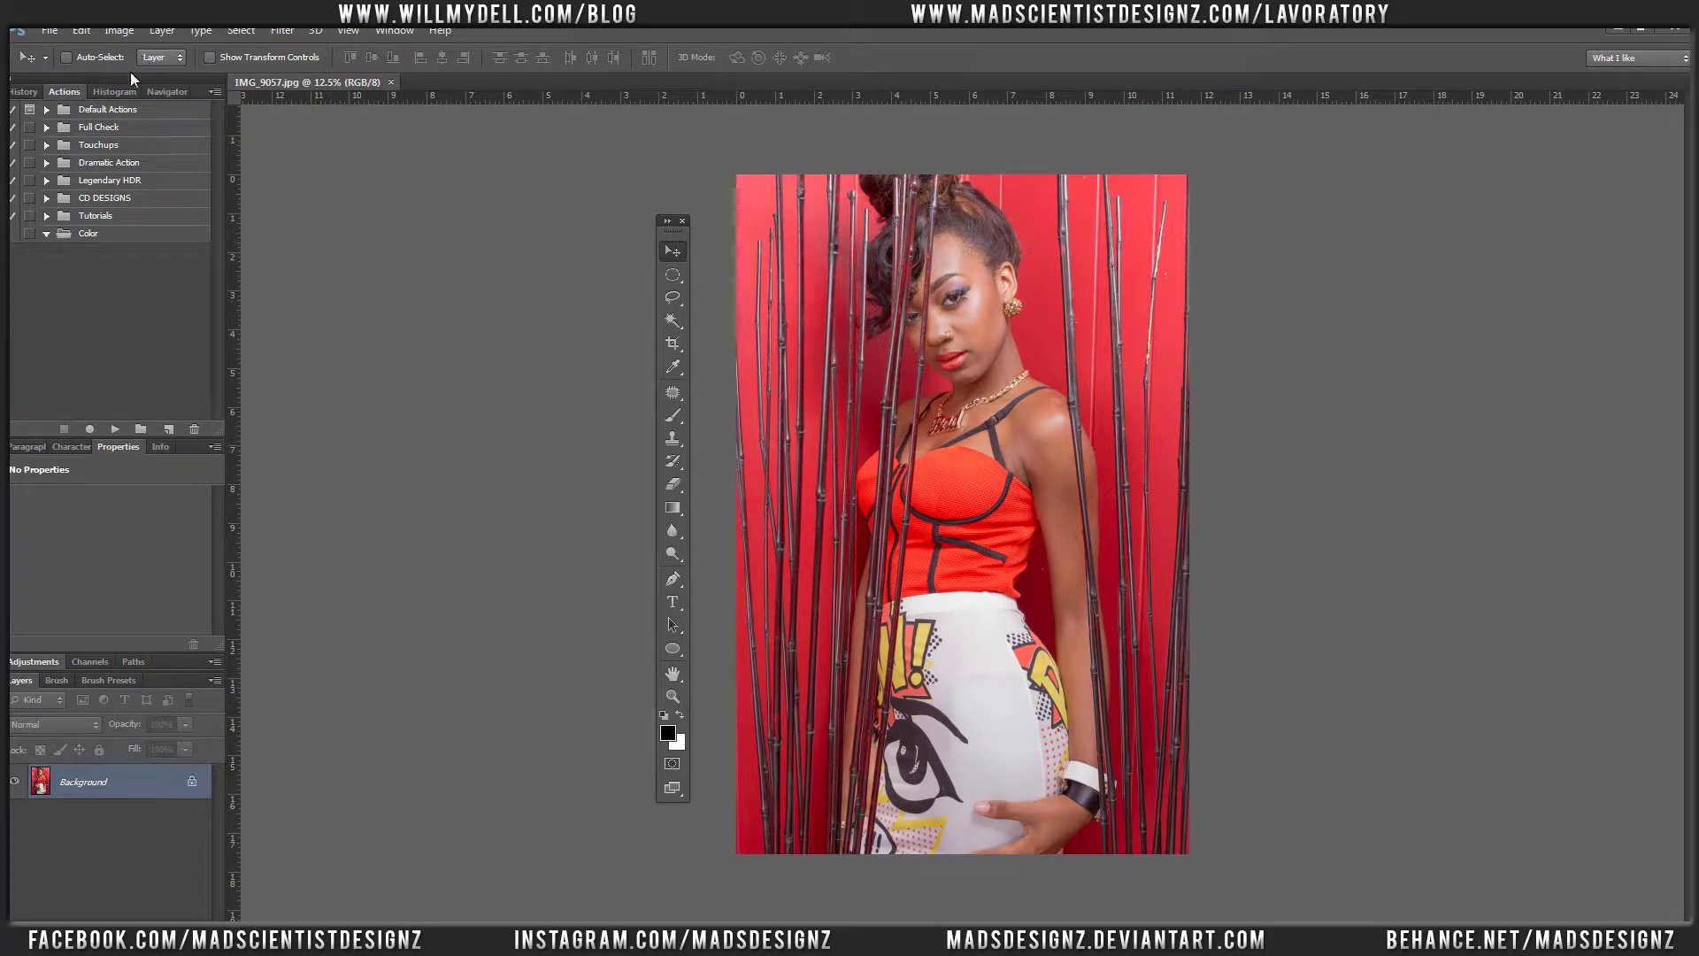
Start recording a new action named "Black And WHite" in the Tutorials set
left_click(168, 429)
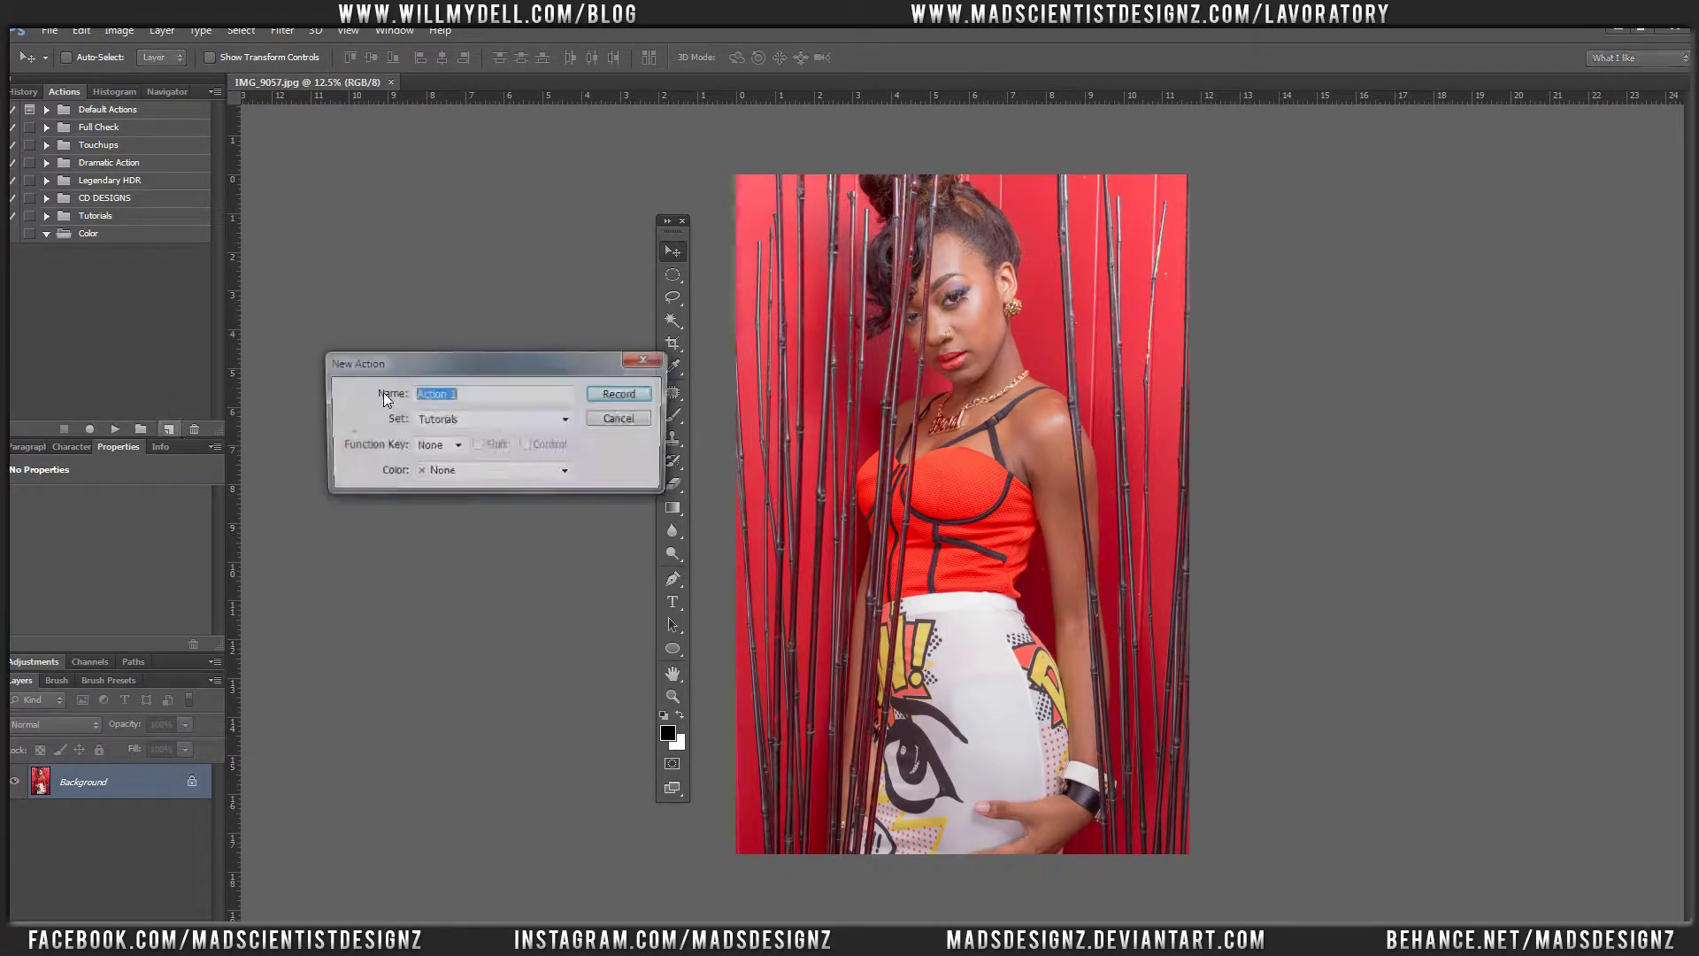
type("R")
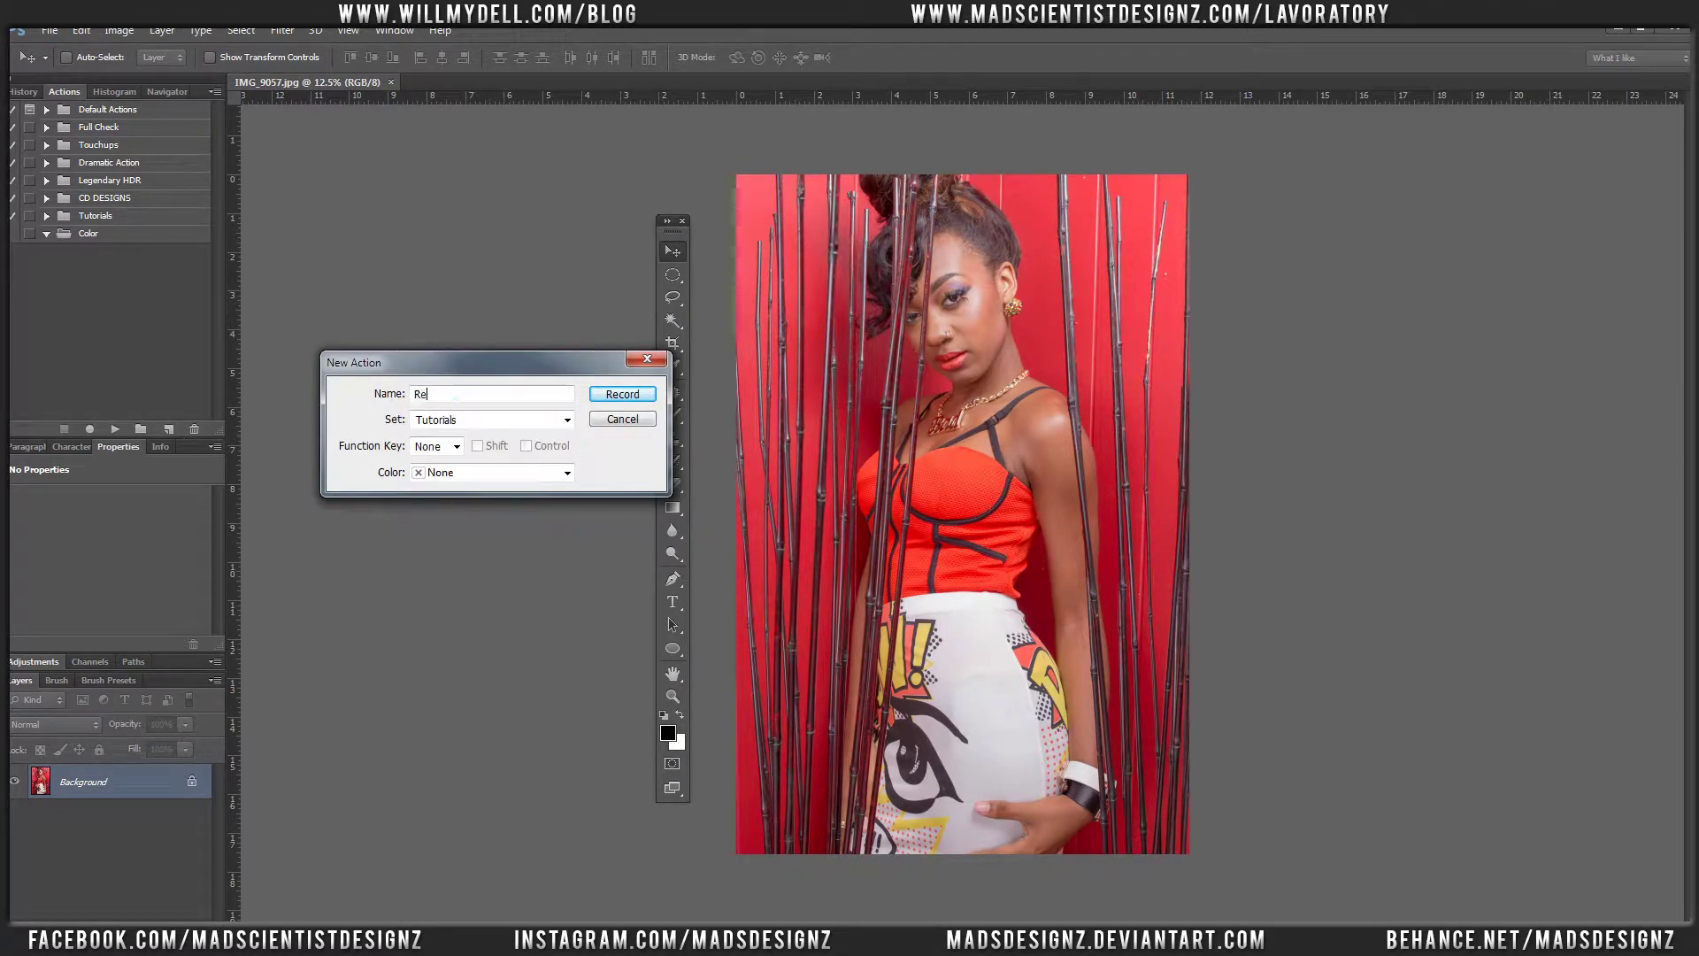
left_click(624, 394)
Add a Black & White adjustment layer and set Reds to 73, Yellows to 118 and Greens to 73
left_click(118, 917)
left_click(177, 750)
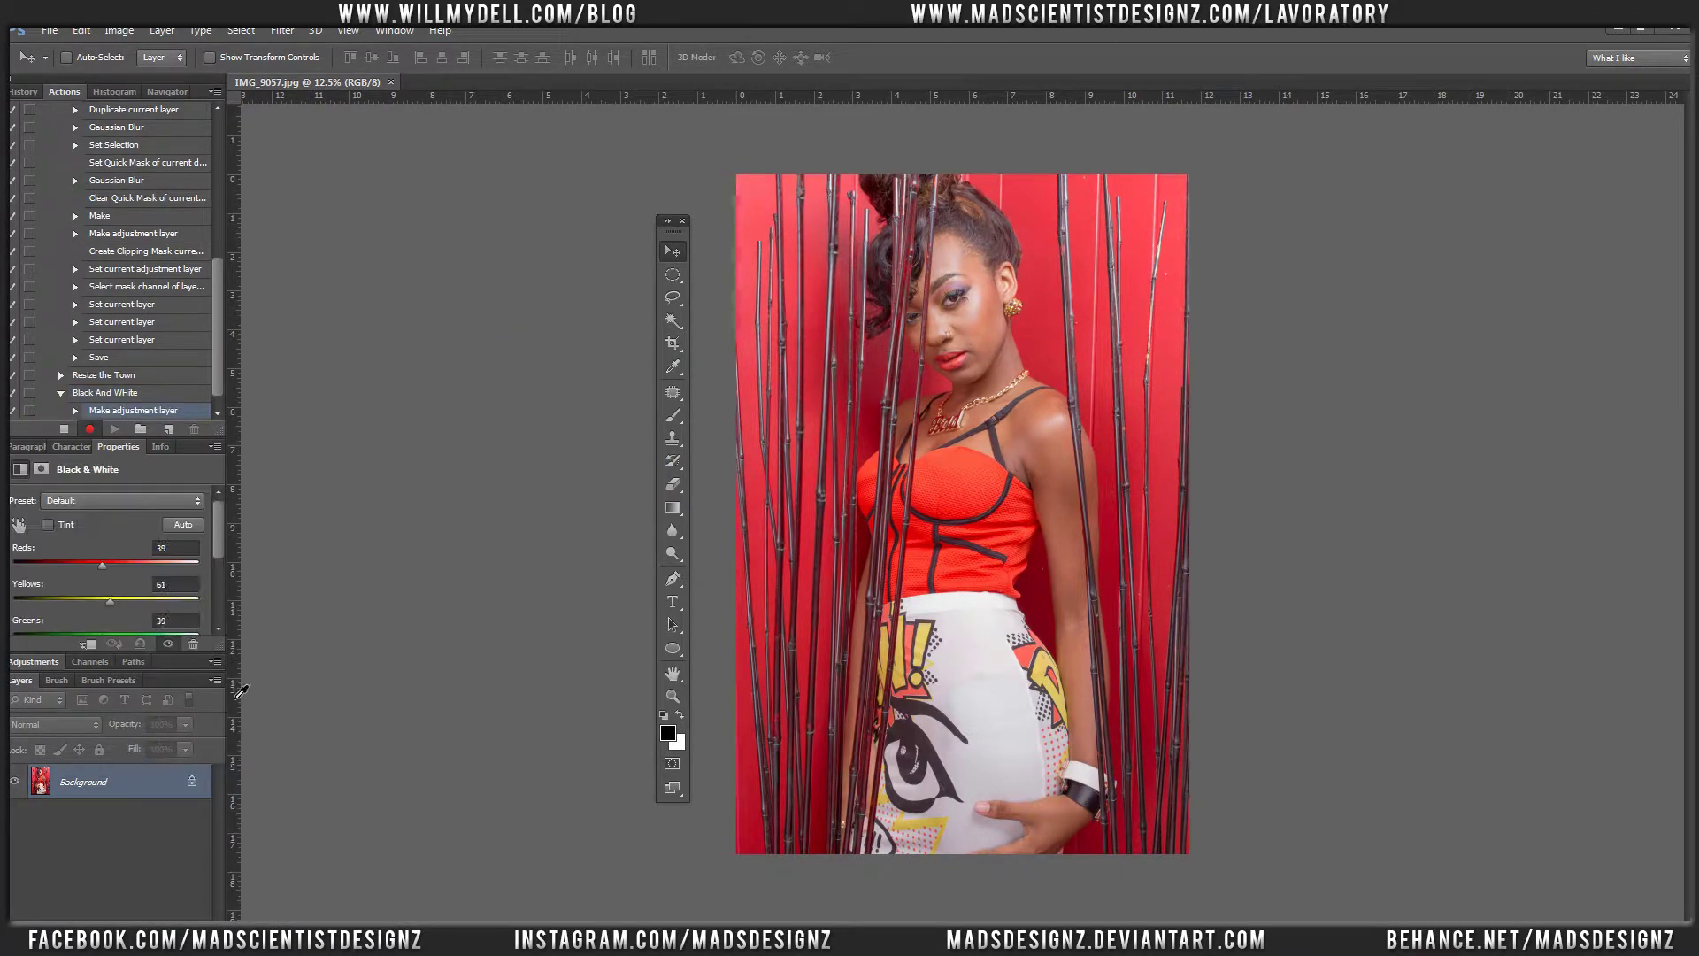
left_click_drag(104, 565, 132, 605)
scroll(122, 603, "down", 1)
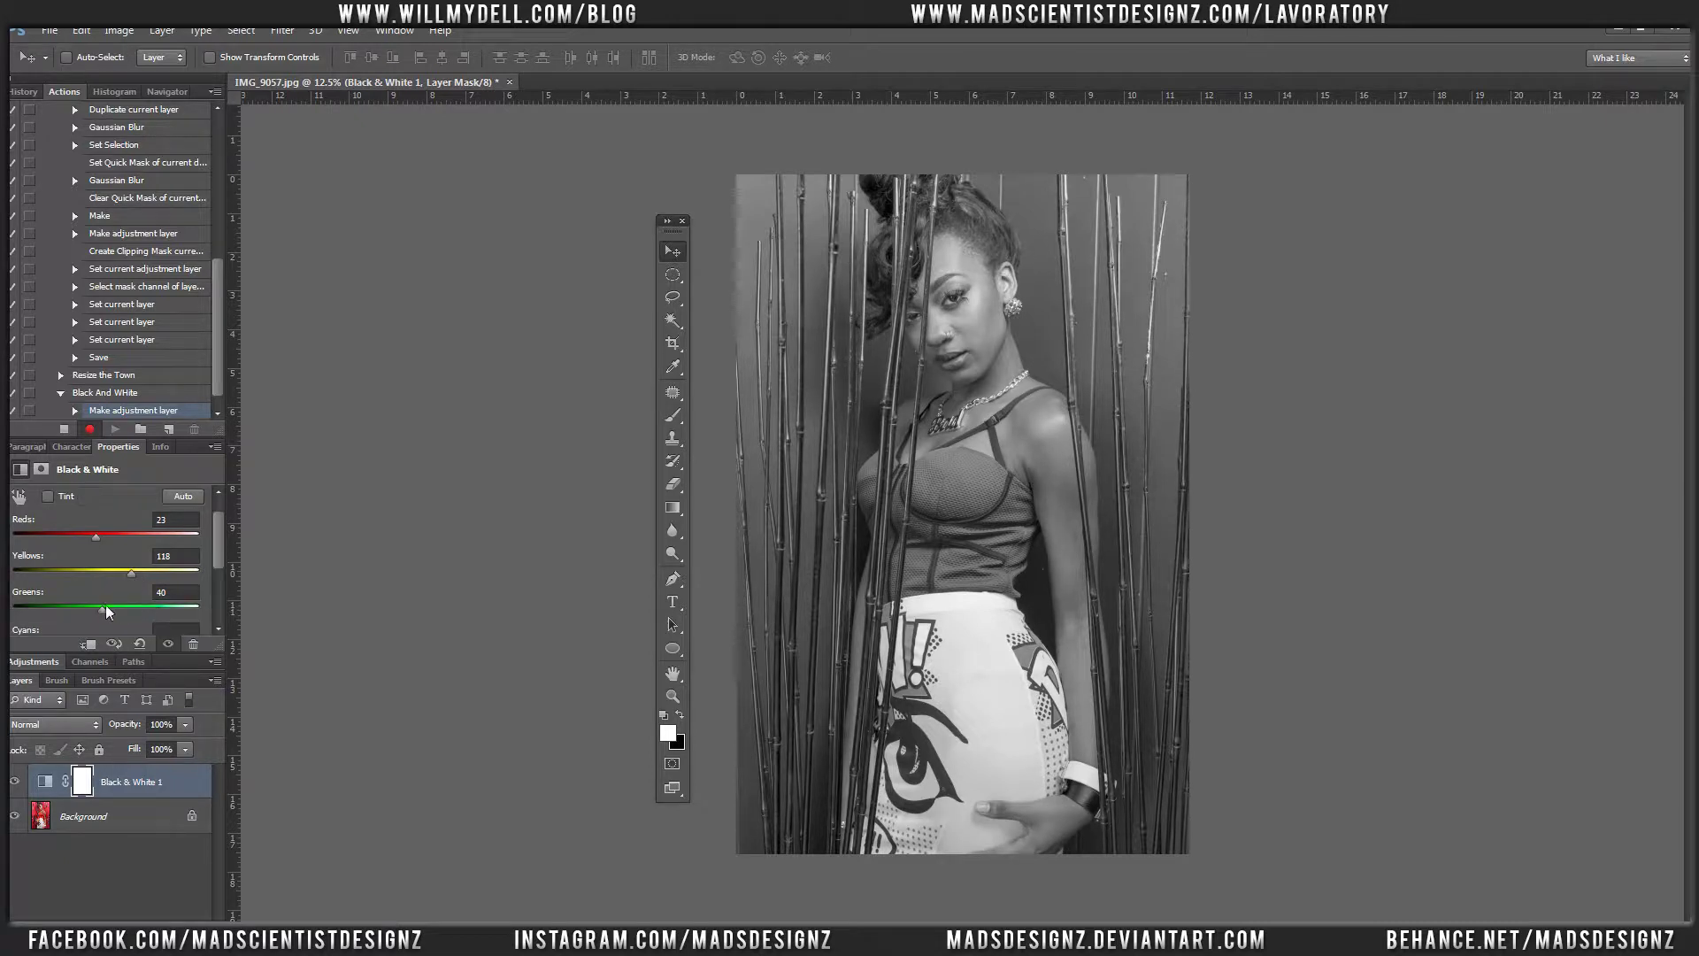
left_click_drag(115, 609, 116, 561)
scroll(104, 621, "down", 2)
scroll(94, 598, "down", 1)
scroll(120, 611, "down", 1)
scroll(133, 586, "up", 5)
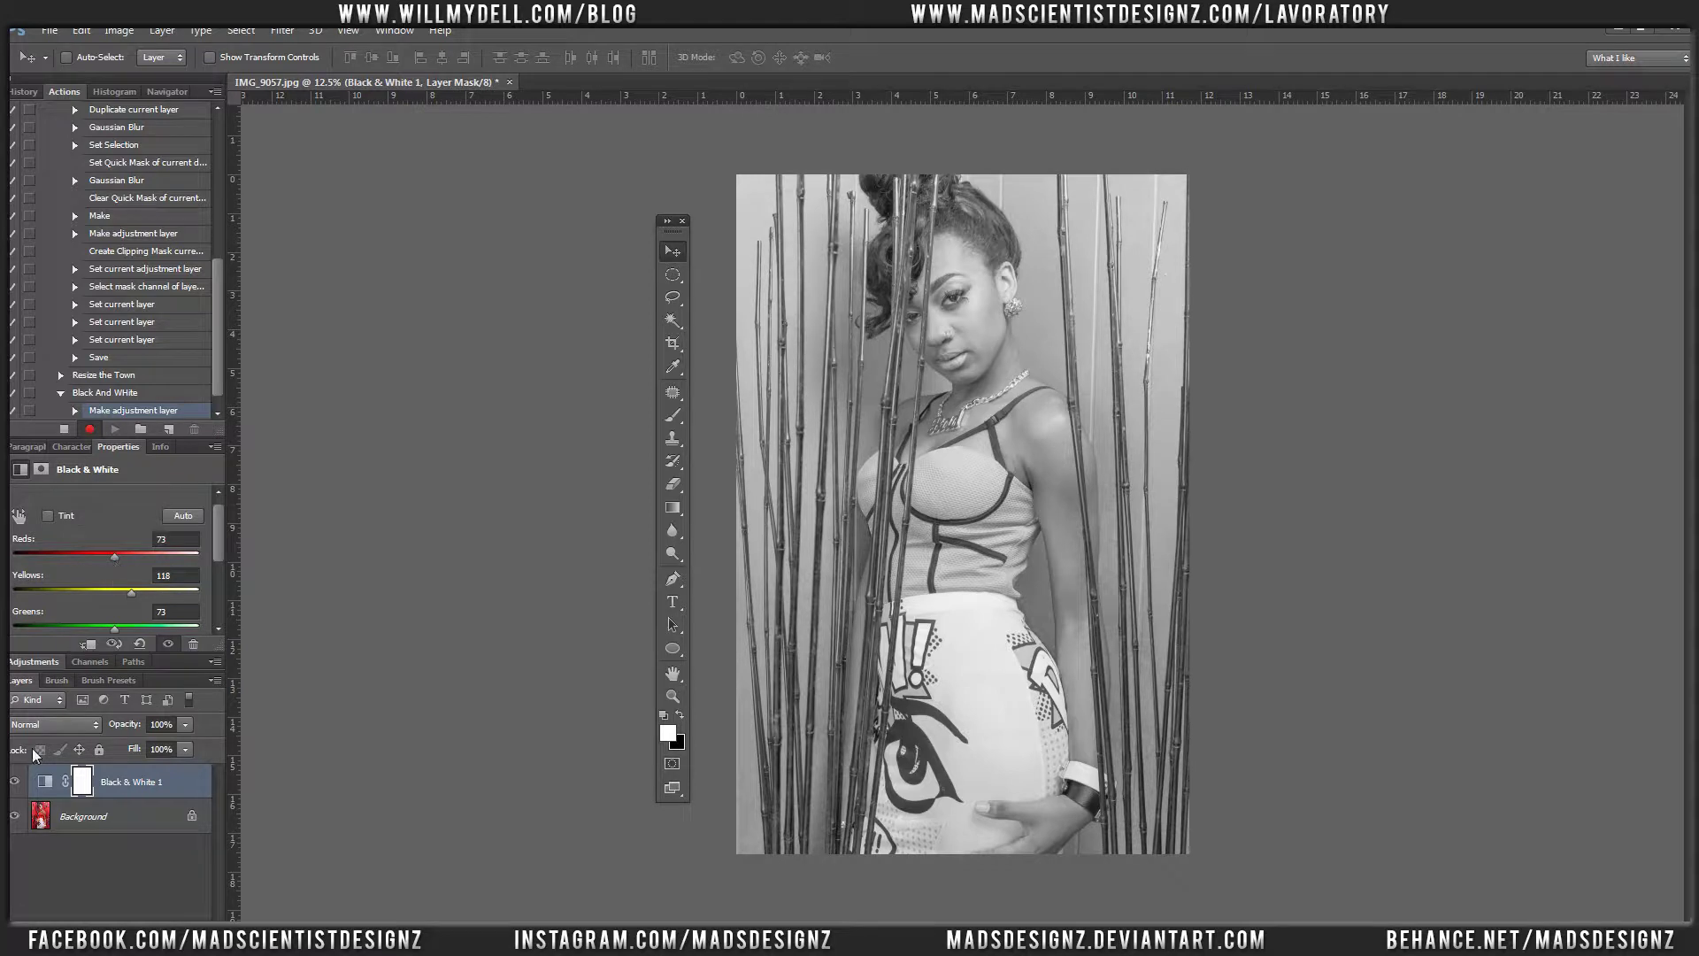
Compare the photo with and without the Black & White layer, and set its Reds to 51 and Yellows to 73
left_click(16, 781)
left_click(16, 781)
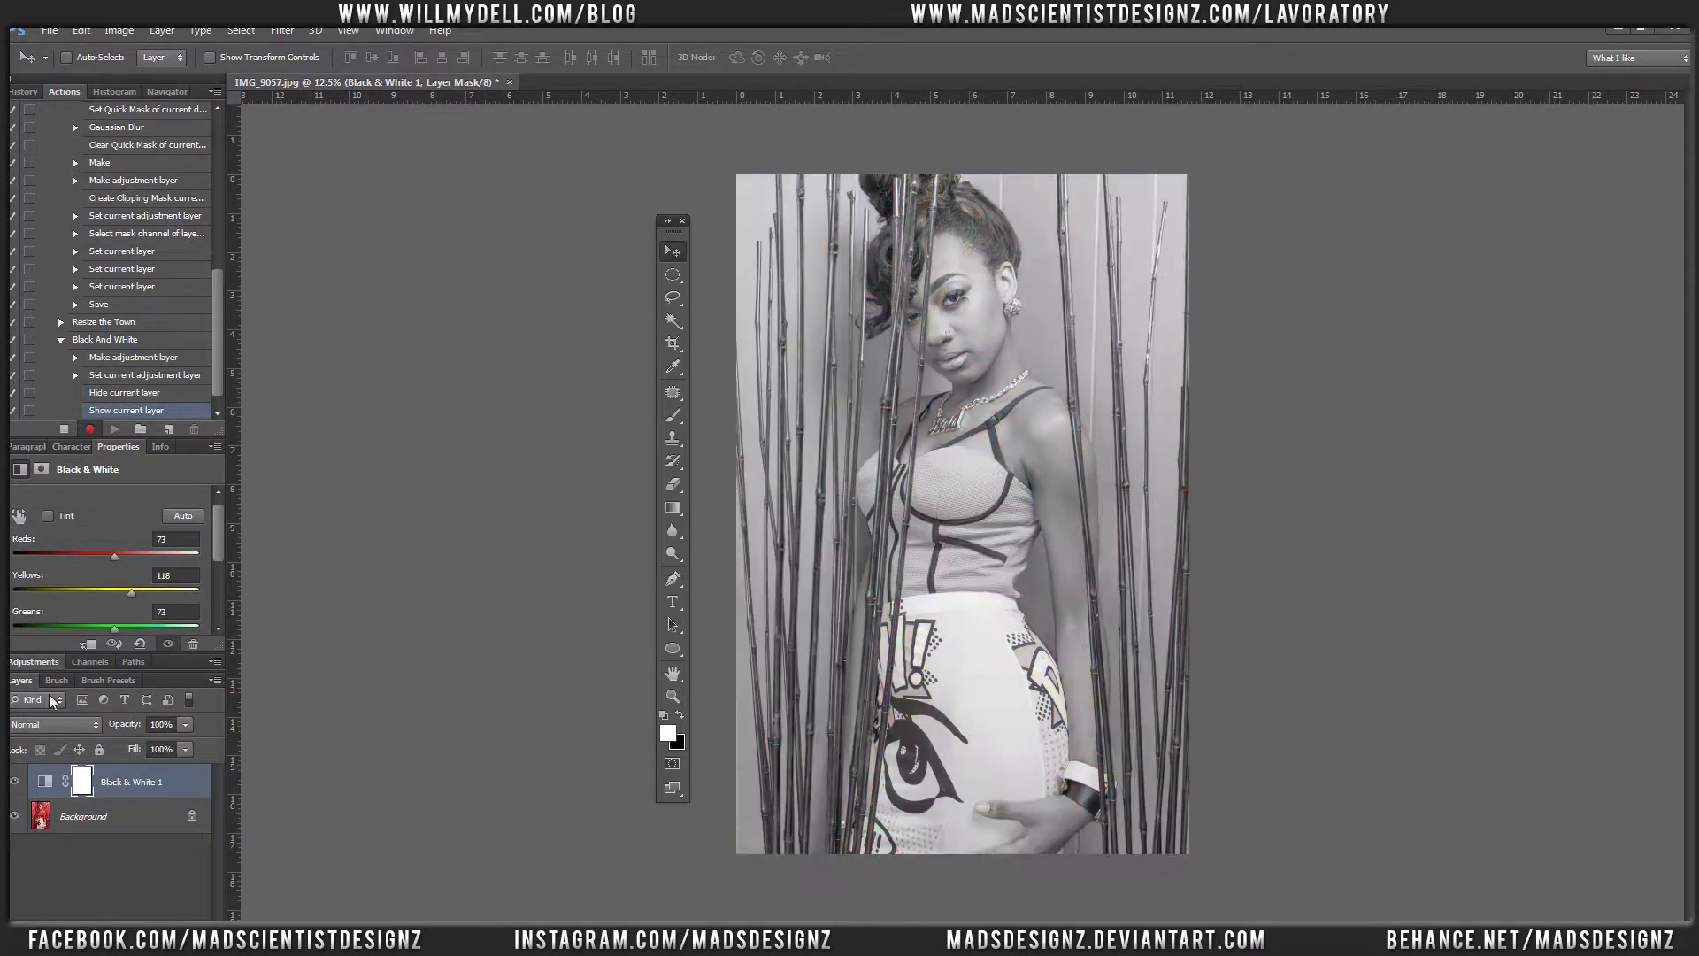
mouse_move(130, 591)
left_mouse_down()
mouse_move(81, 585)
mouse_move(124, 590)
mouse_move(108, 558)
mouse_move(134, 591)
mouse_move(110, 592)
left_mouse_up()
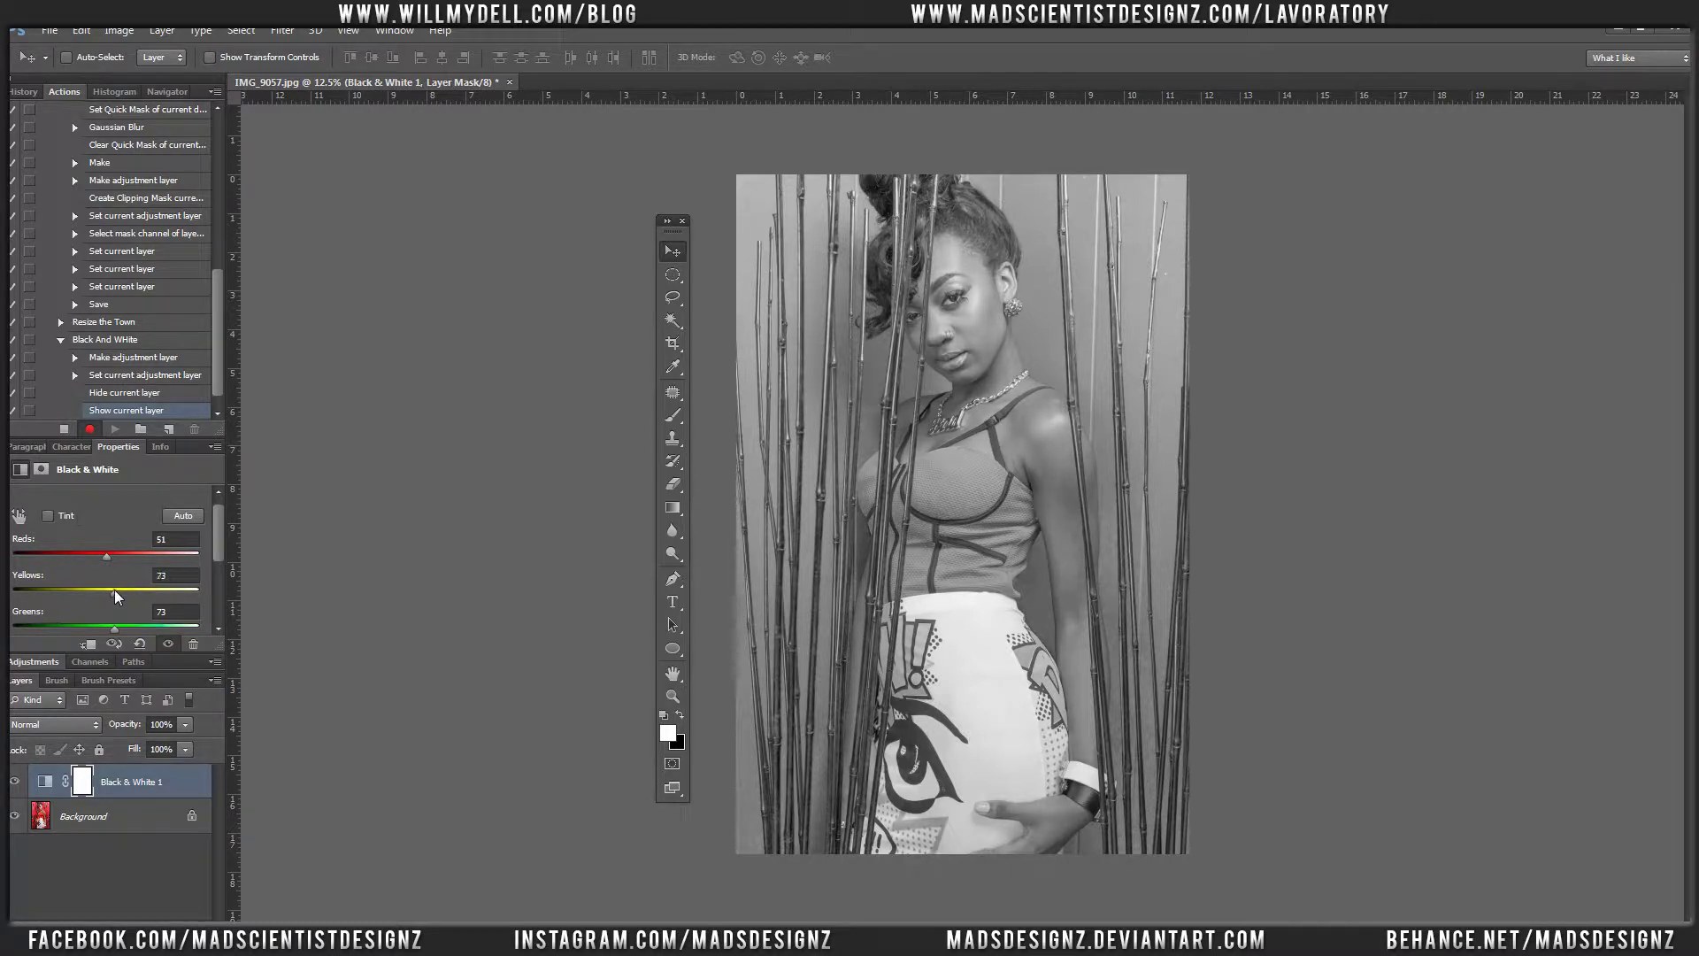
key("ctrl+minus")
key("ctrl+plus")
Add a Curves adjustment layer and slightly adjust the red channel curve at its midpoint
left_click(113, 925)
left_click(162, 643)
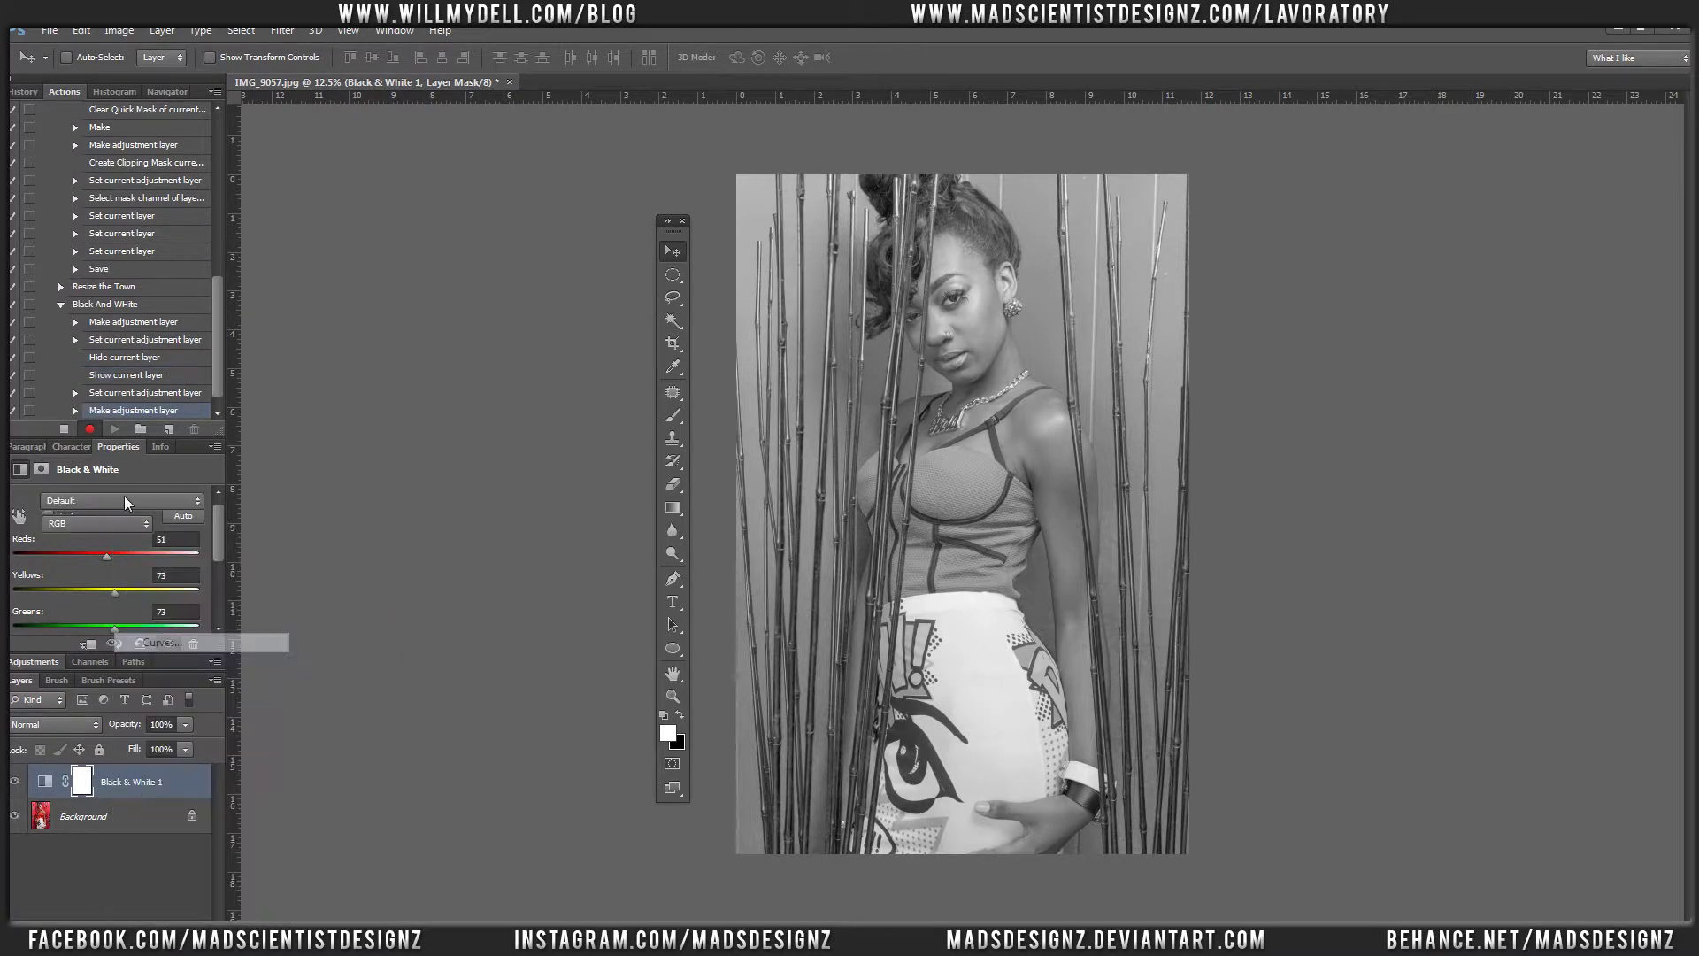
left_click(98, 523)
left_click(93, 540)
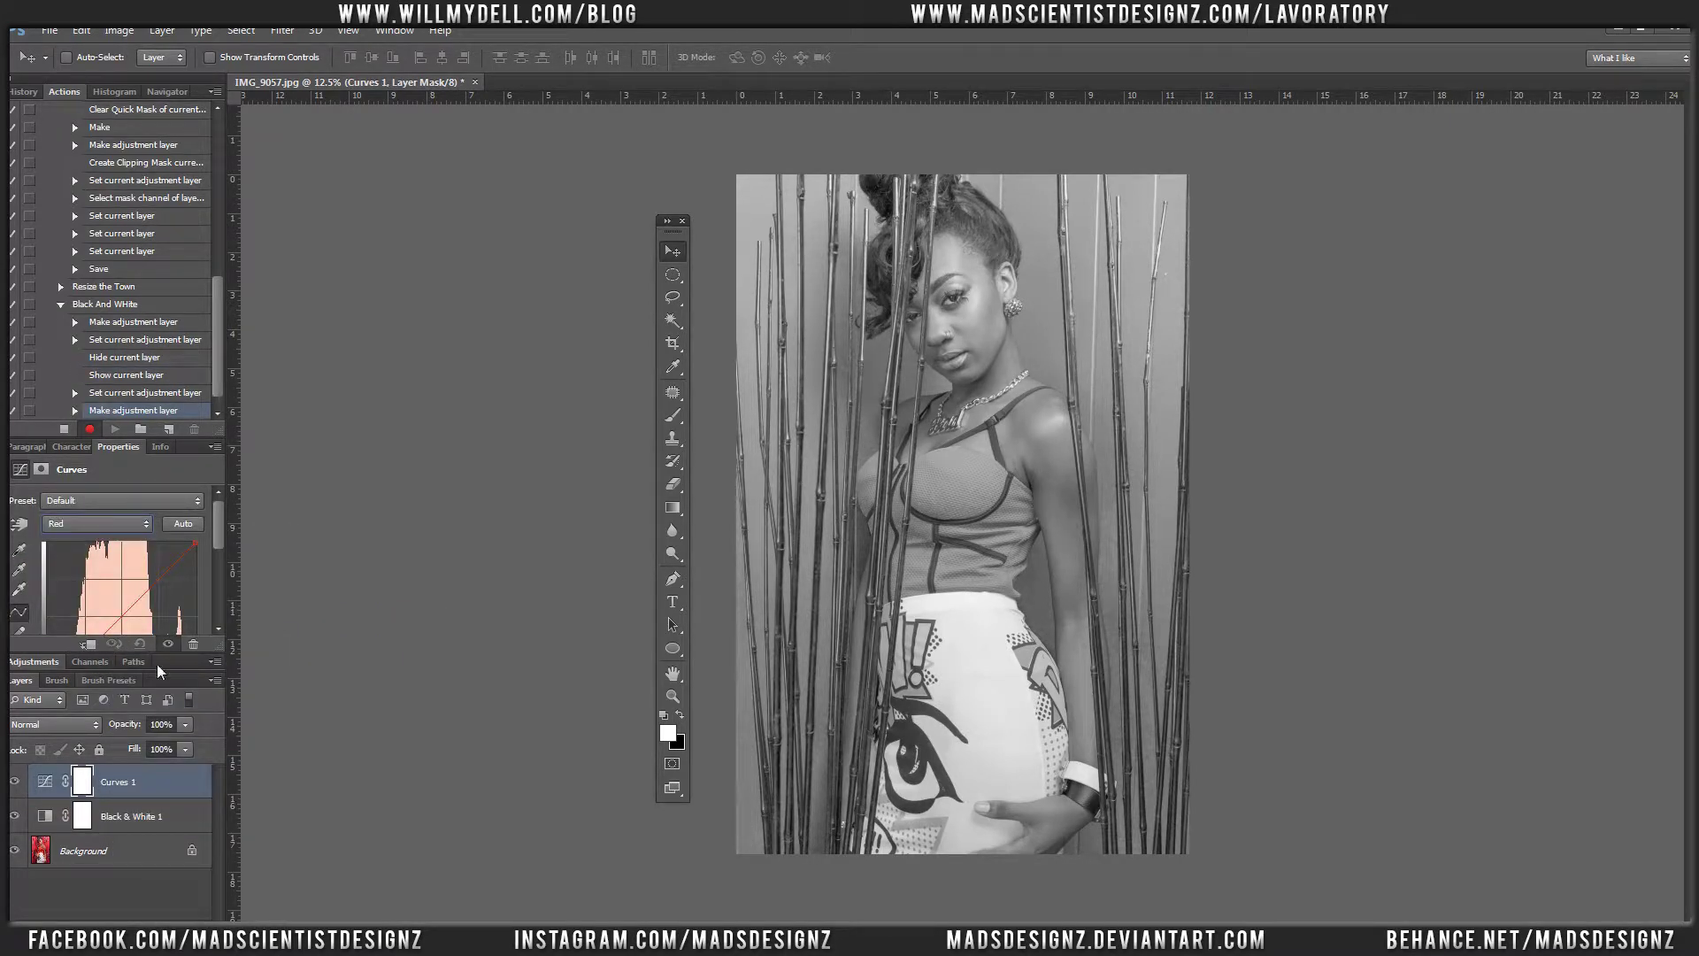
left_click_drag(166, 656, 167, 737)
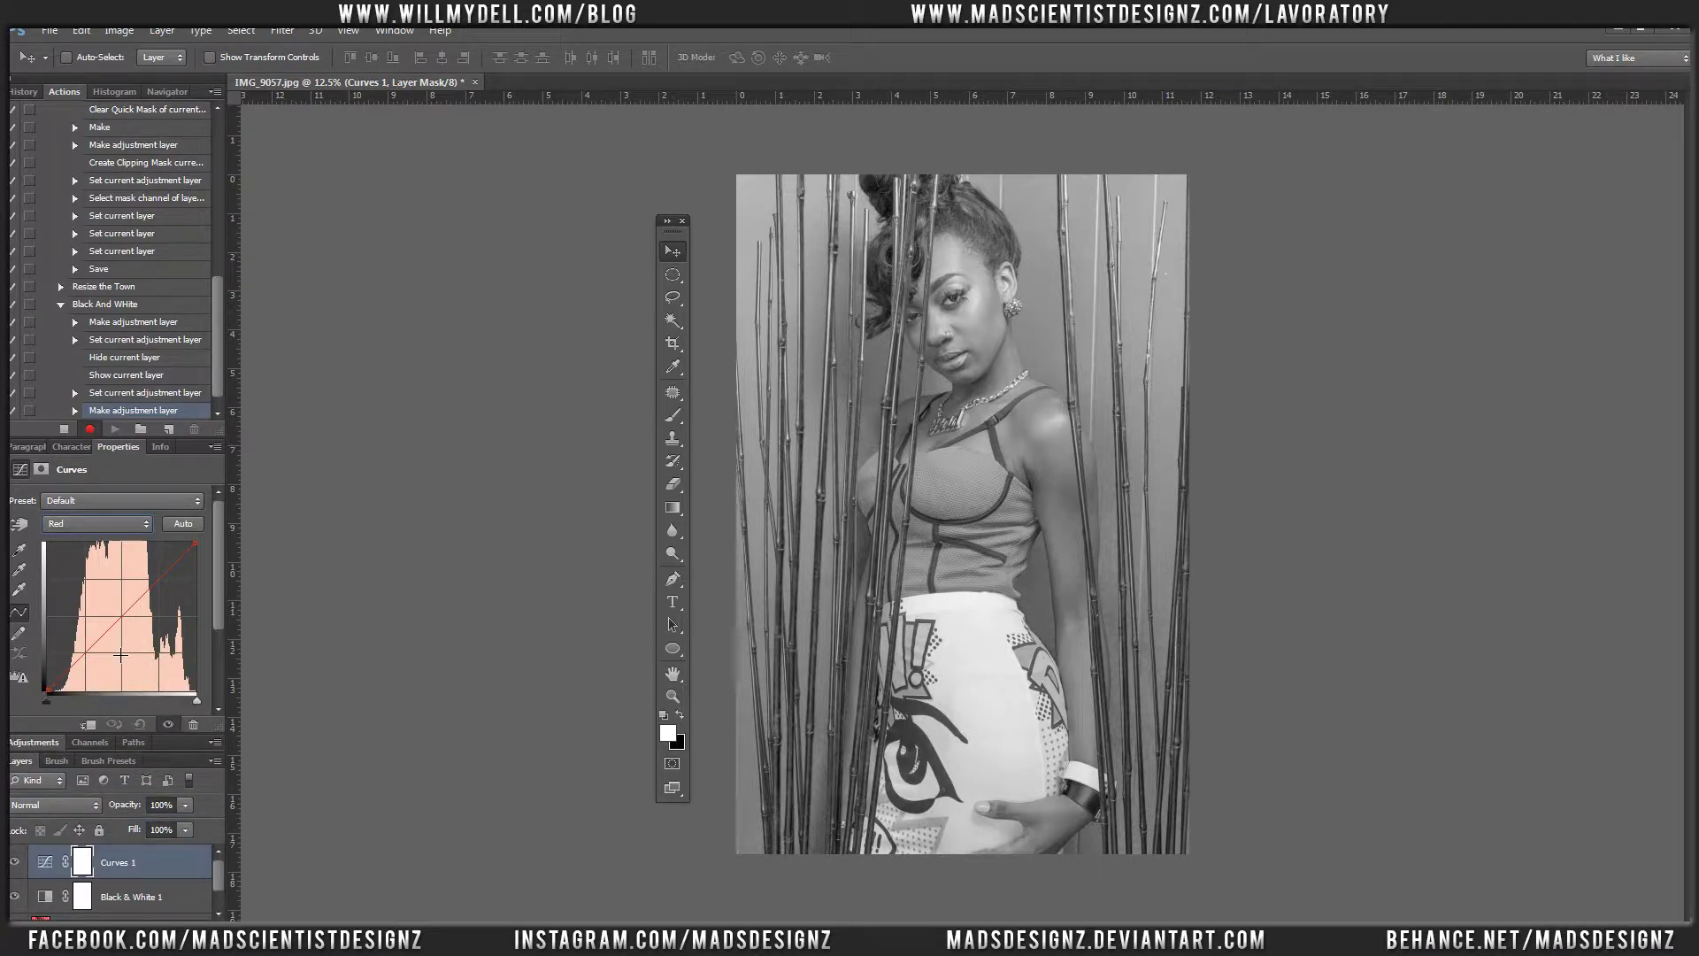
mouse_move(131, 624)
left_mouse_down()
mouse_move(133, 644)
mouse_move(132, 622)
left_mouse_up()
left_click_drag(128, 624, 122, 616)
Slightly adjust the midpoints of the green and blue channel curves, and place the Curves layer beneath the Black & White layer
left_click(128, 523)
left_click(128, 561)
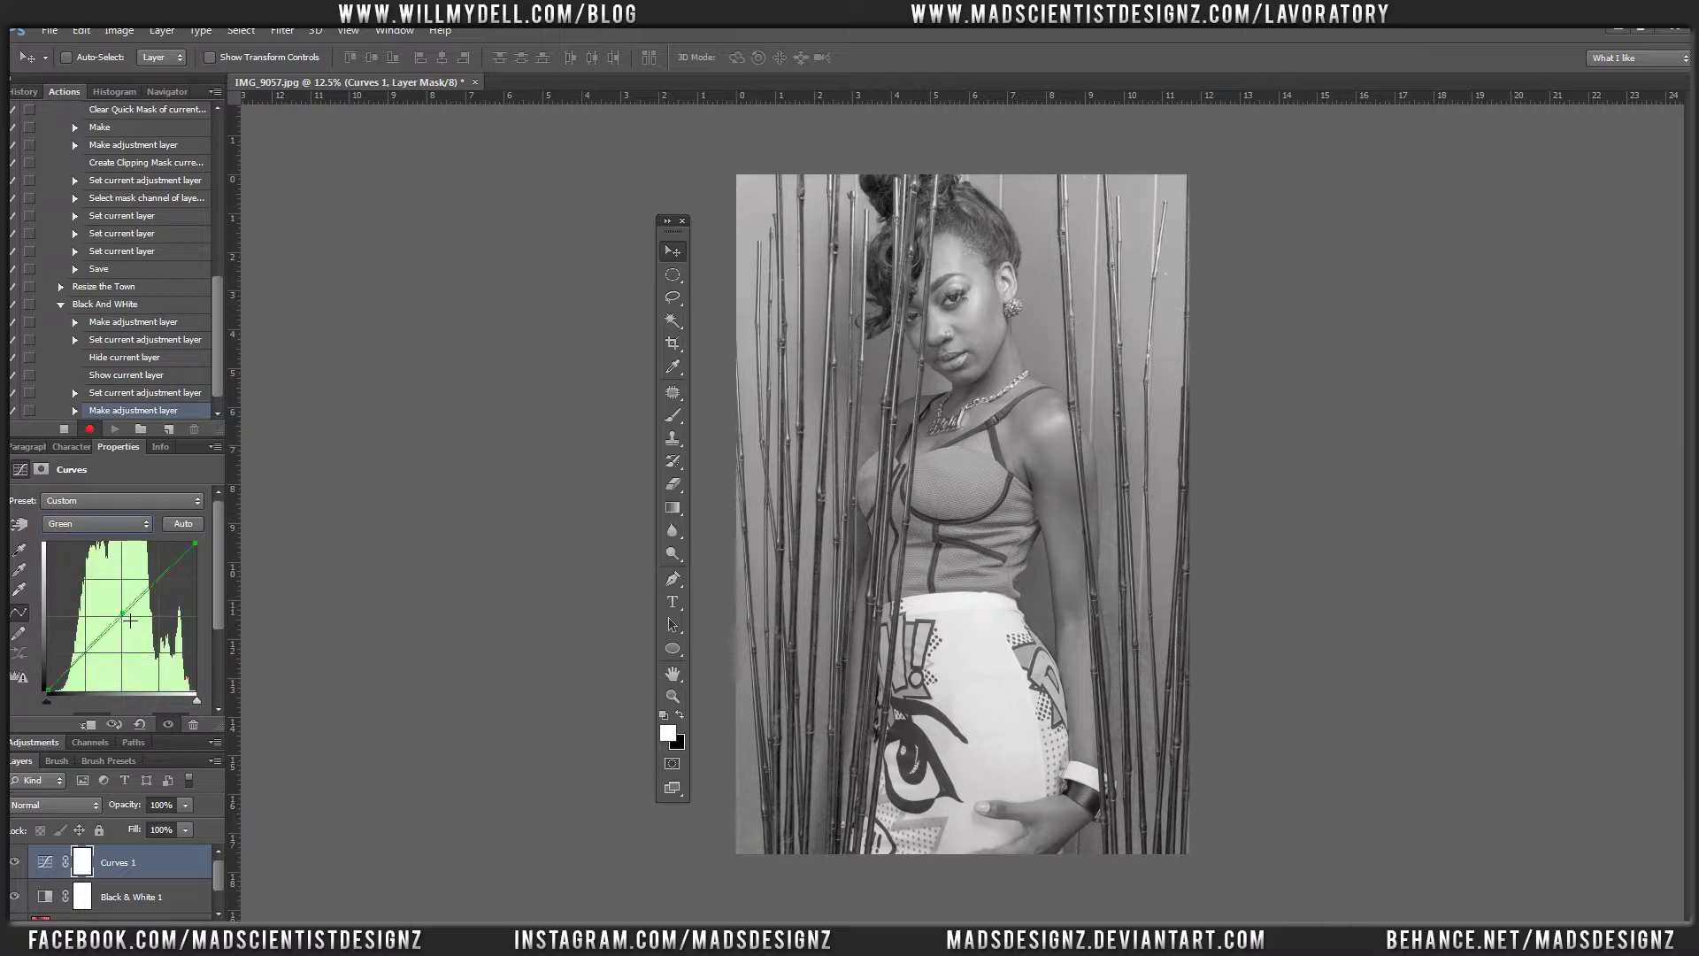
left_click_drag(130, 622, 129, 612)
left_click(127, 525)
left_click(118, 585)
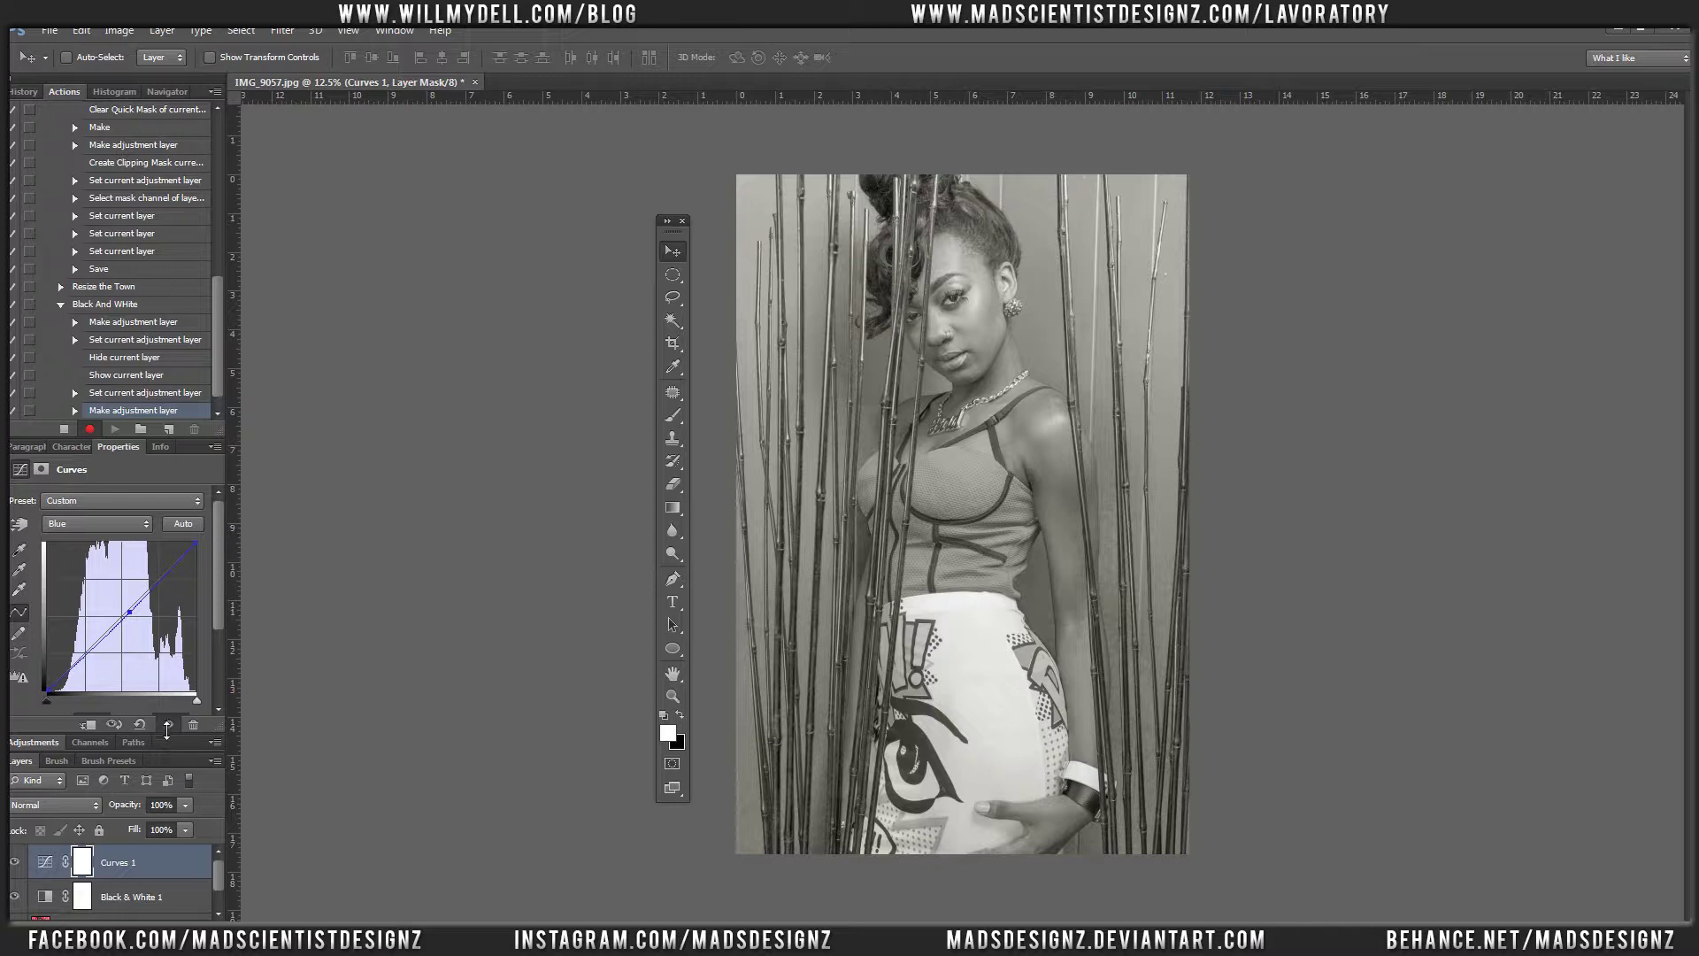
left_click_drag(163, 734, 163, 614)
left_click_drag(154, 755, 159, 794)
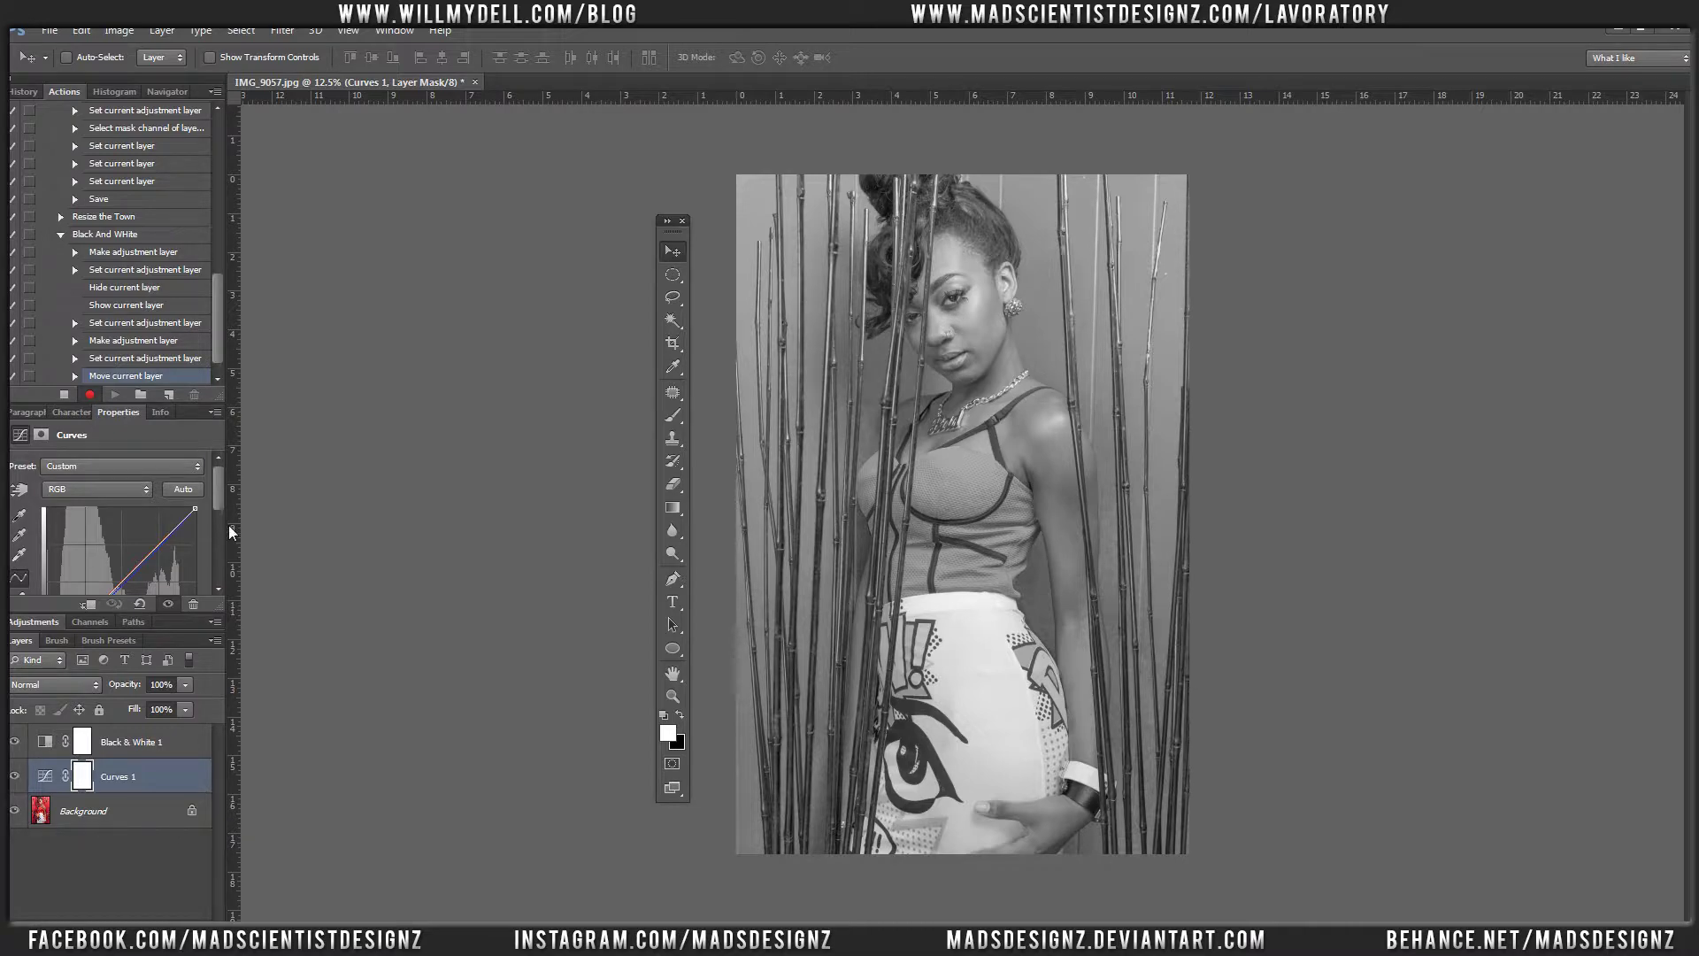
Save a JPEG copy of IMG_9057 at Maximum quality 12 in a new folder named bw inside the Portraits folder
left_click(50, 31)
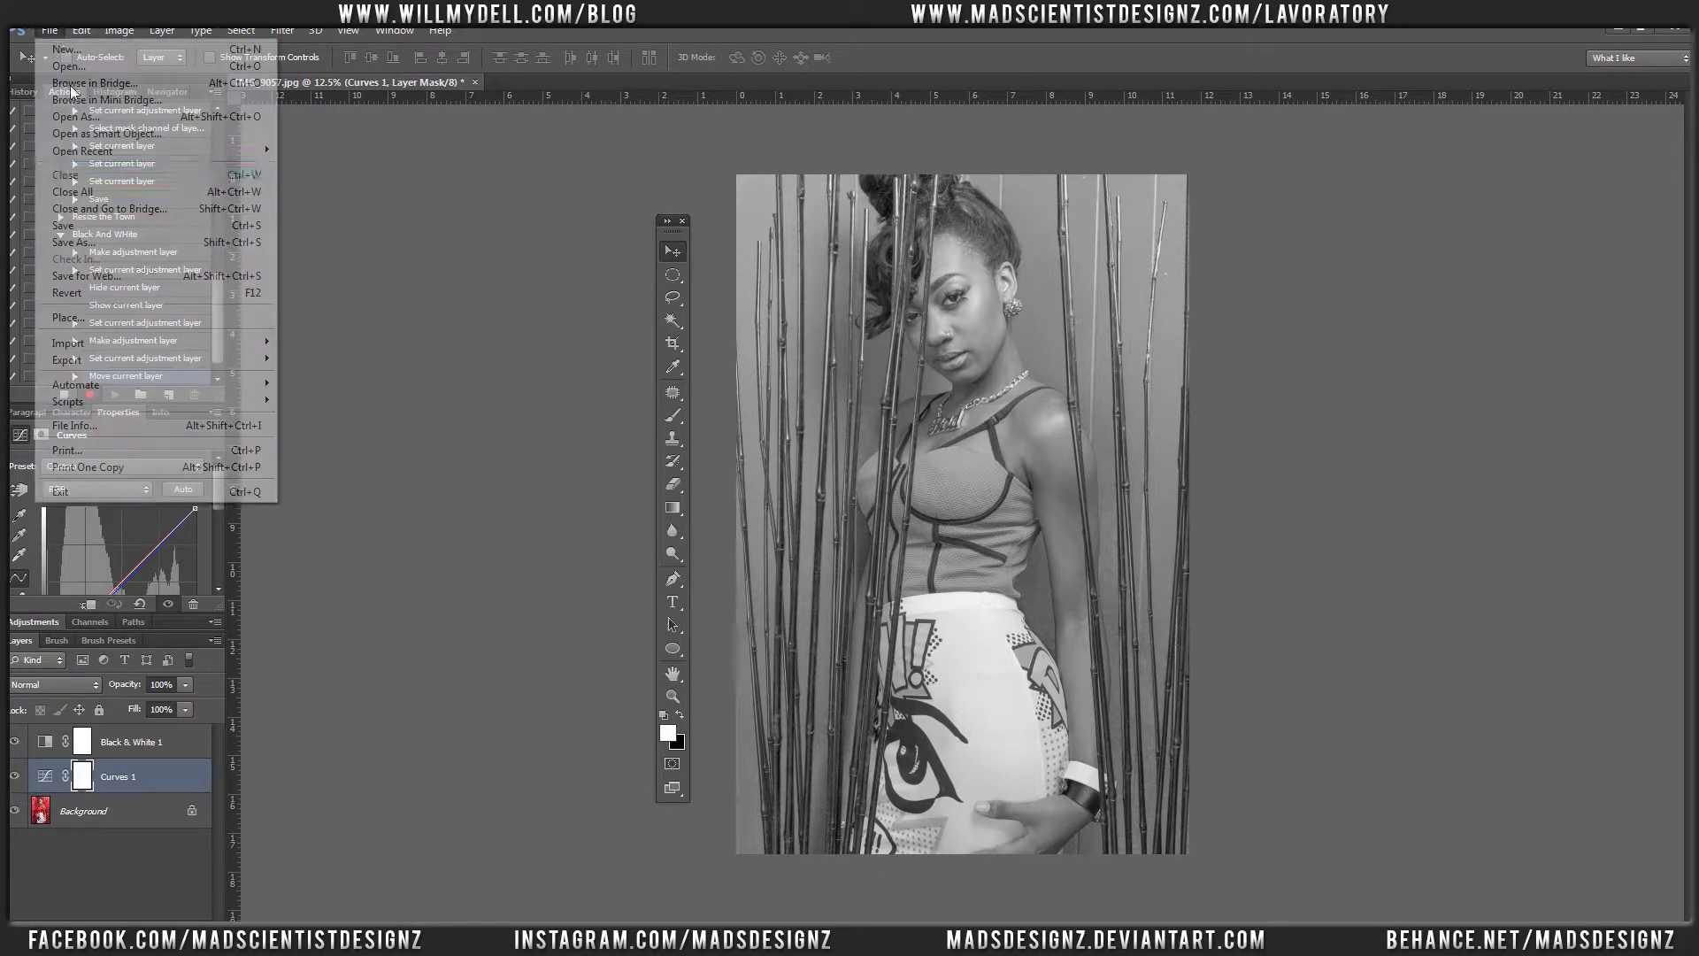
left_click(140, 243)
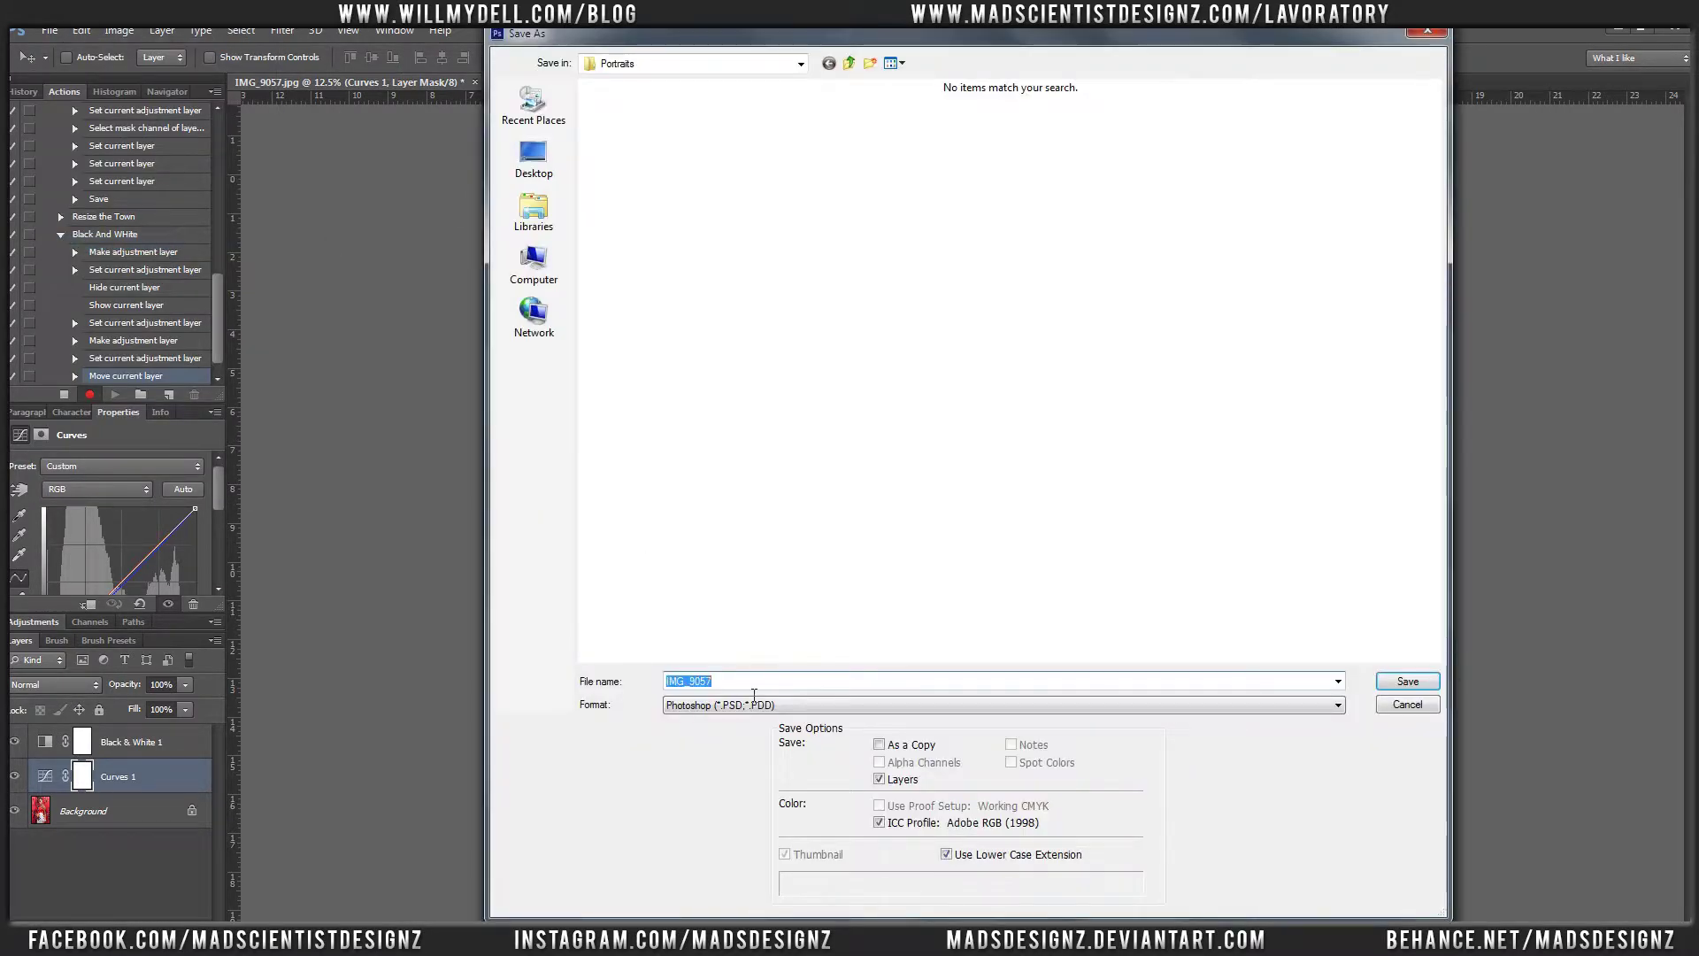
left_click(743, 705)
left_click(760, 824)
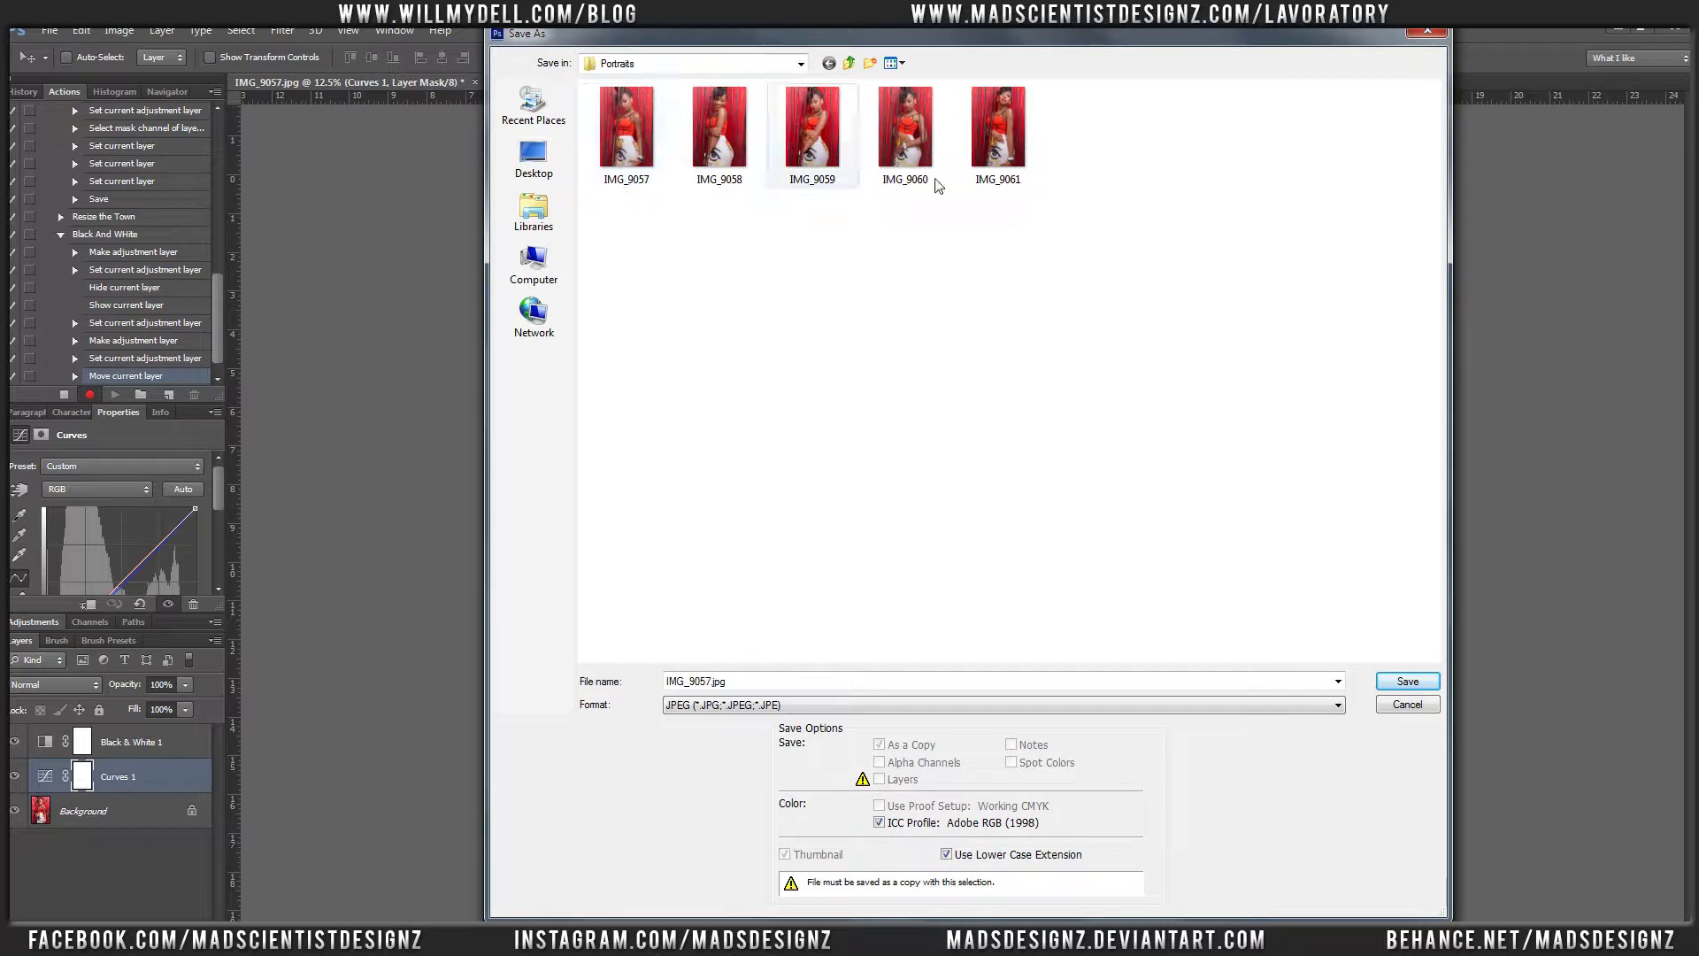
left_click(870, 64)
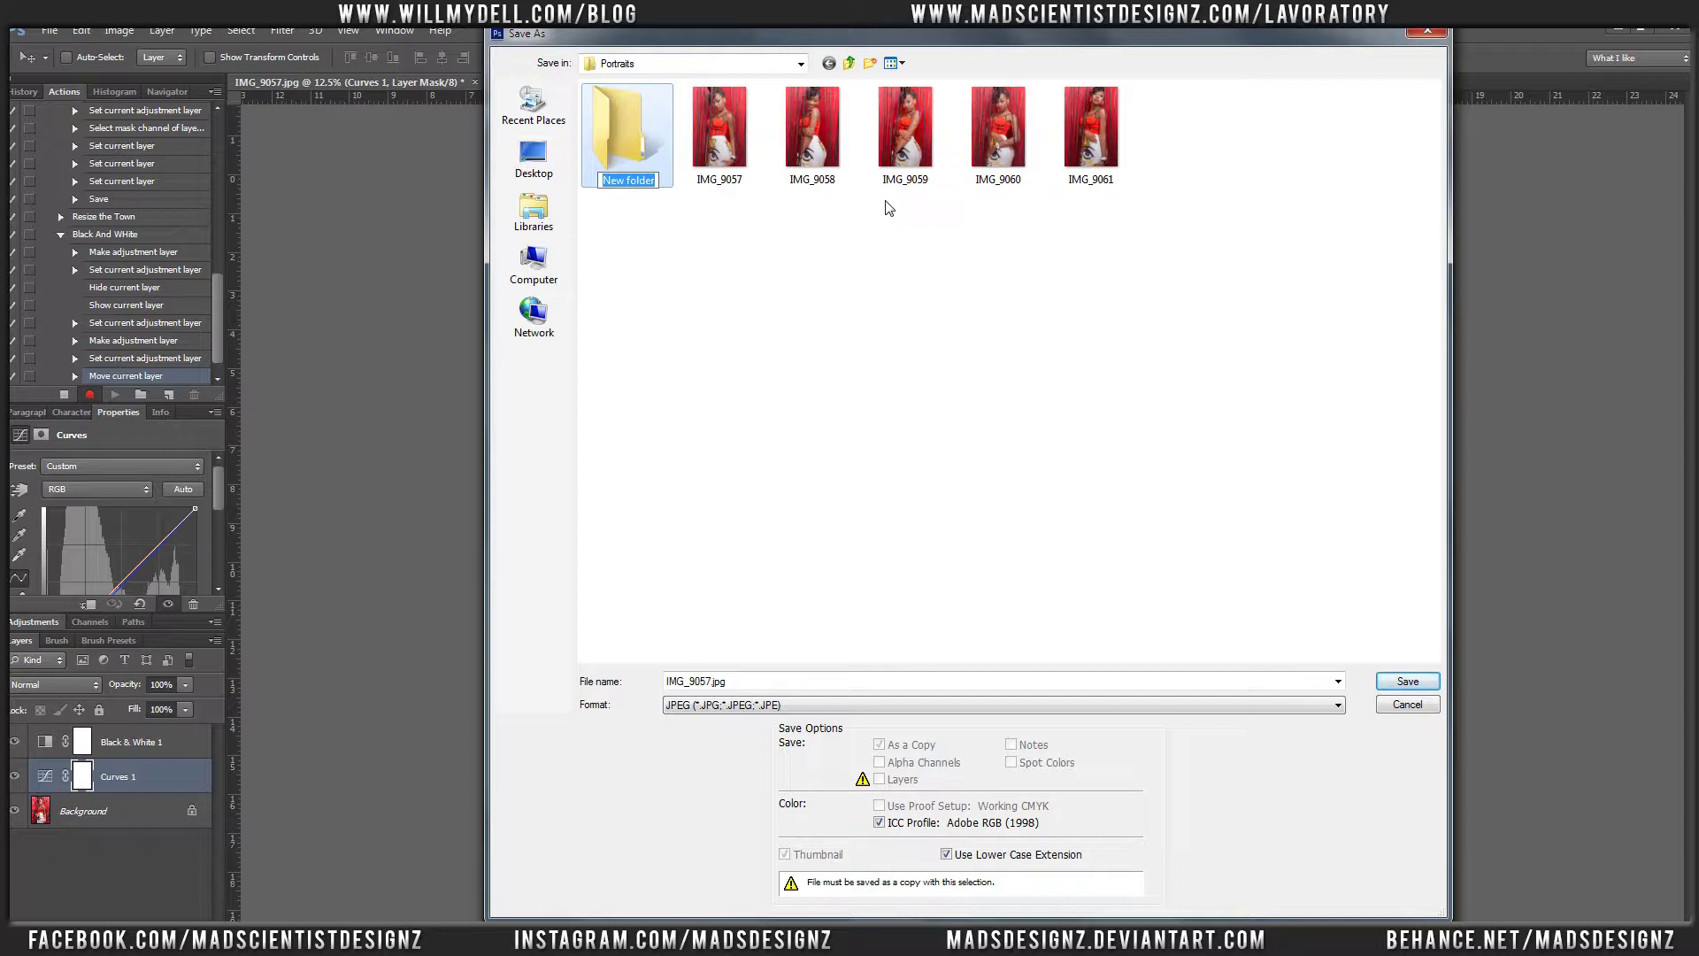
type("bw")
key("Return")
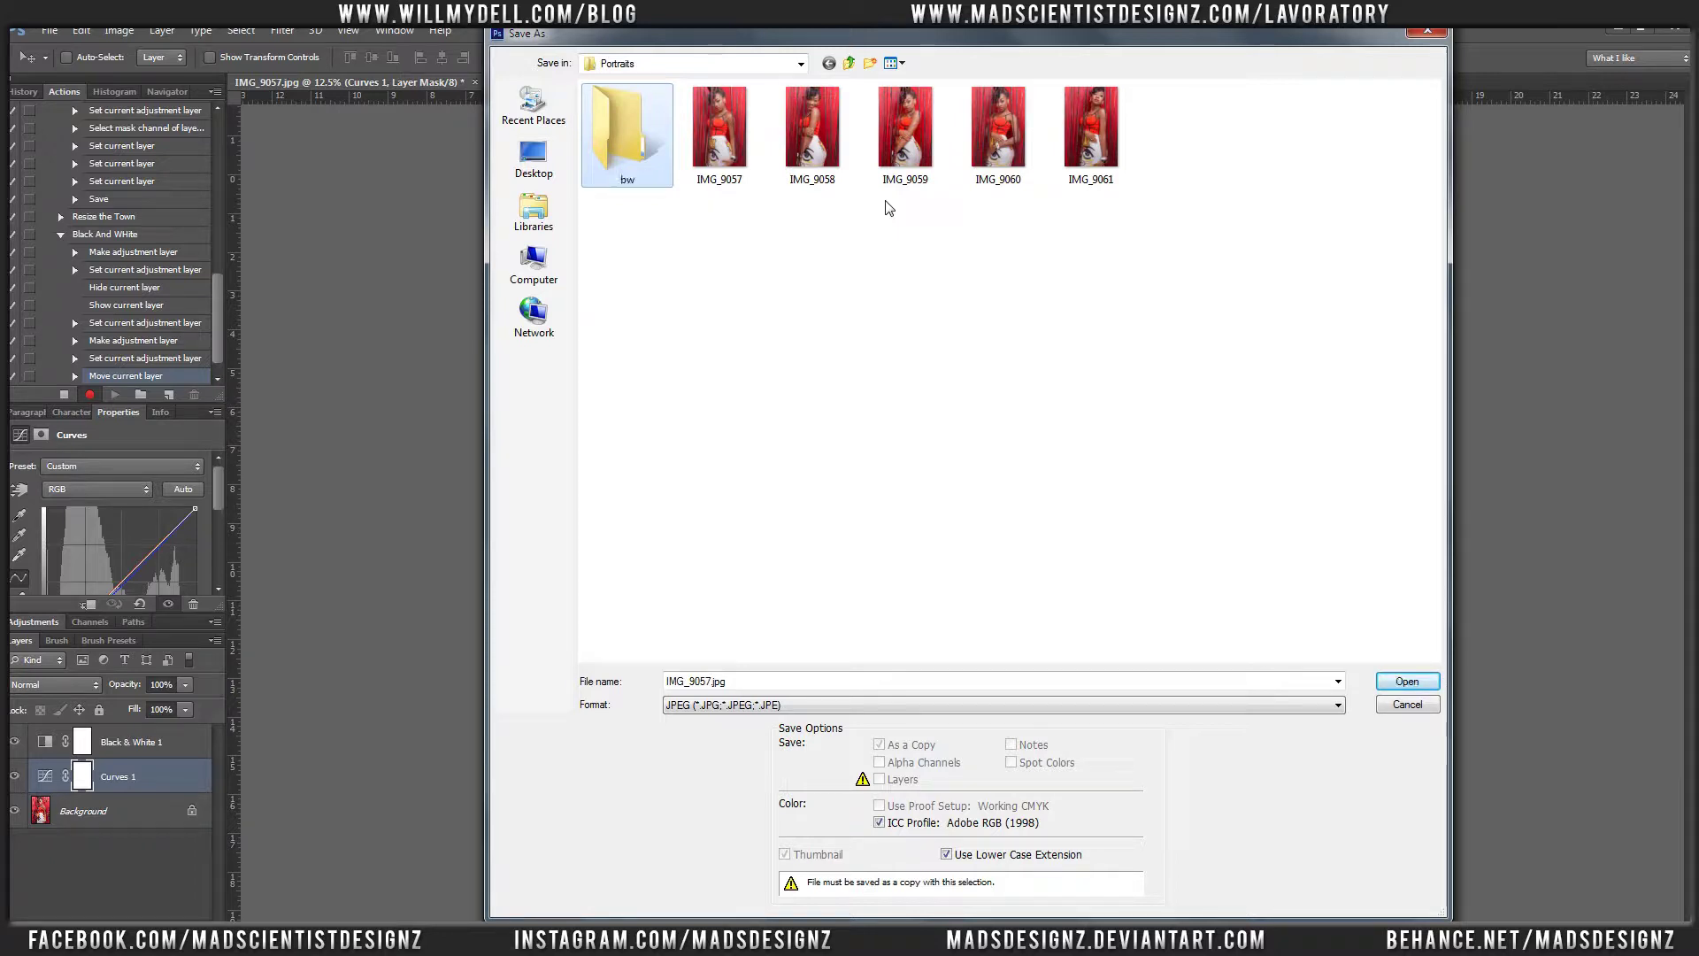
key("Return")
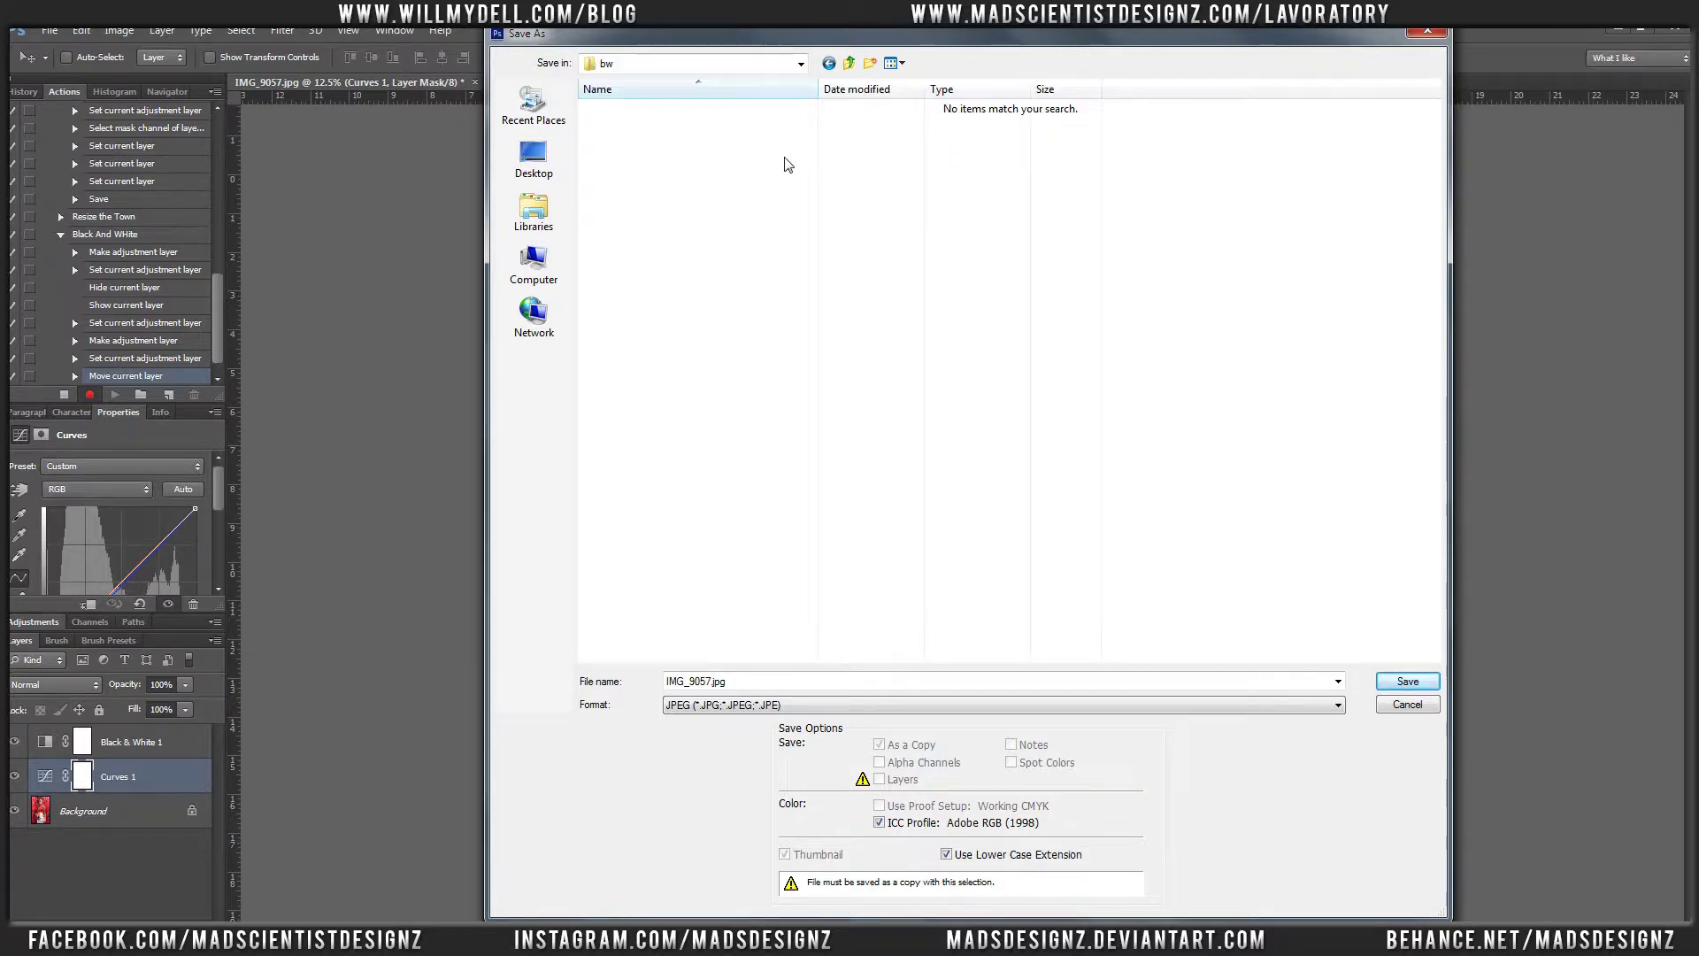
left_click(1407, 680)
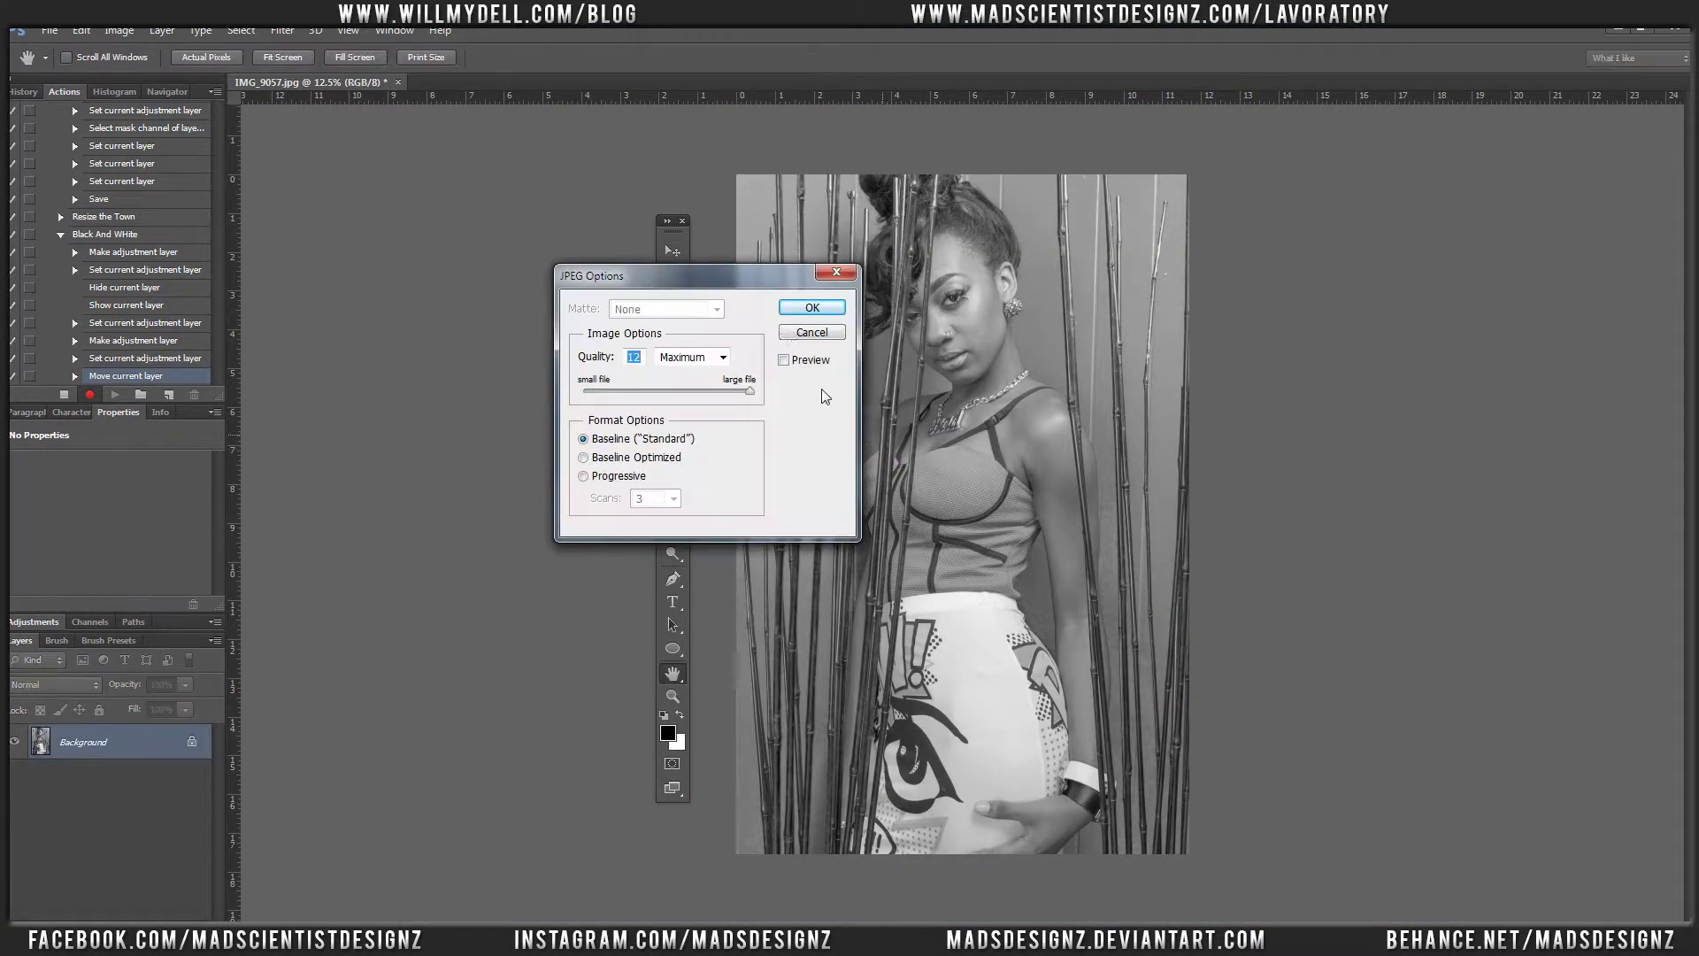
left_click(808, 310)
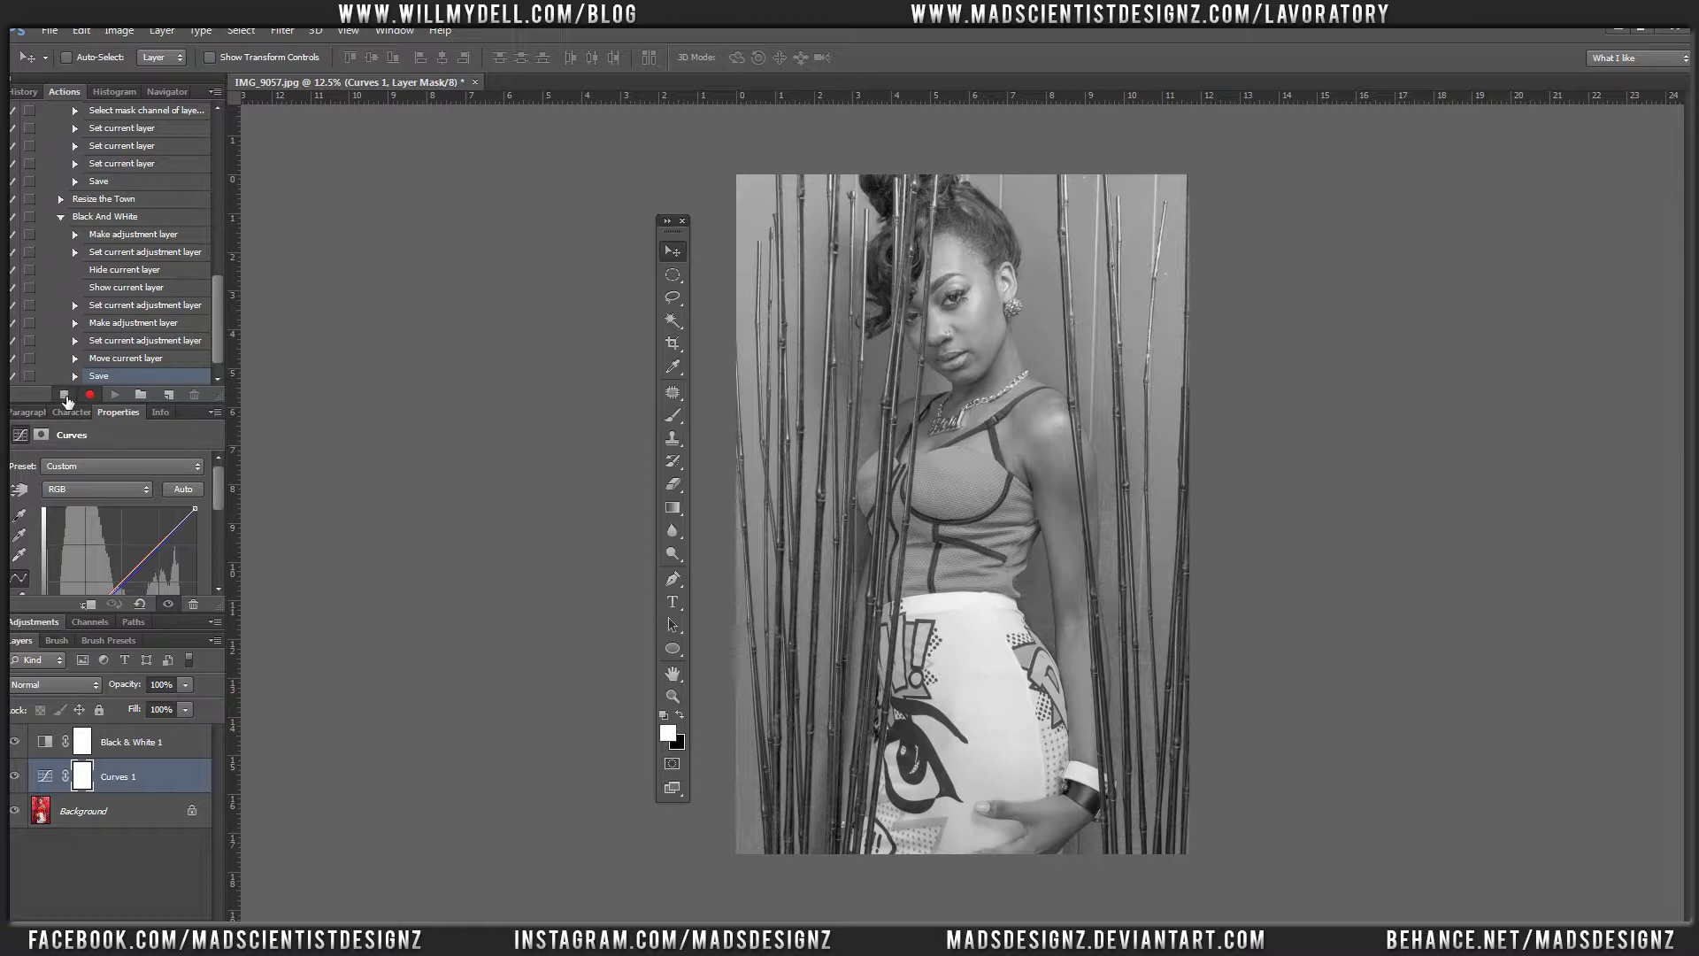
Stop recording the action and close the IMG_9057 document without saving its changes
left_click(474, 81)
left_click(853, 370)
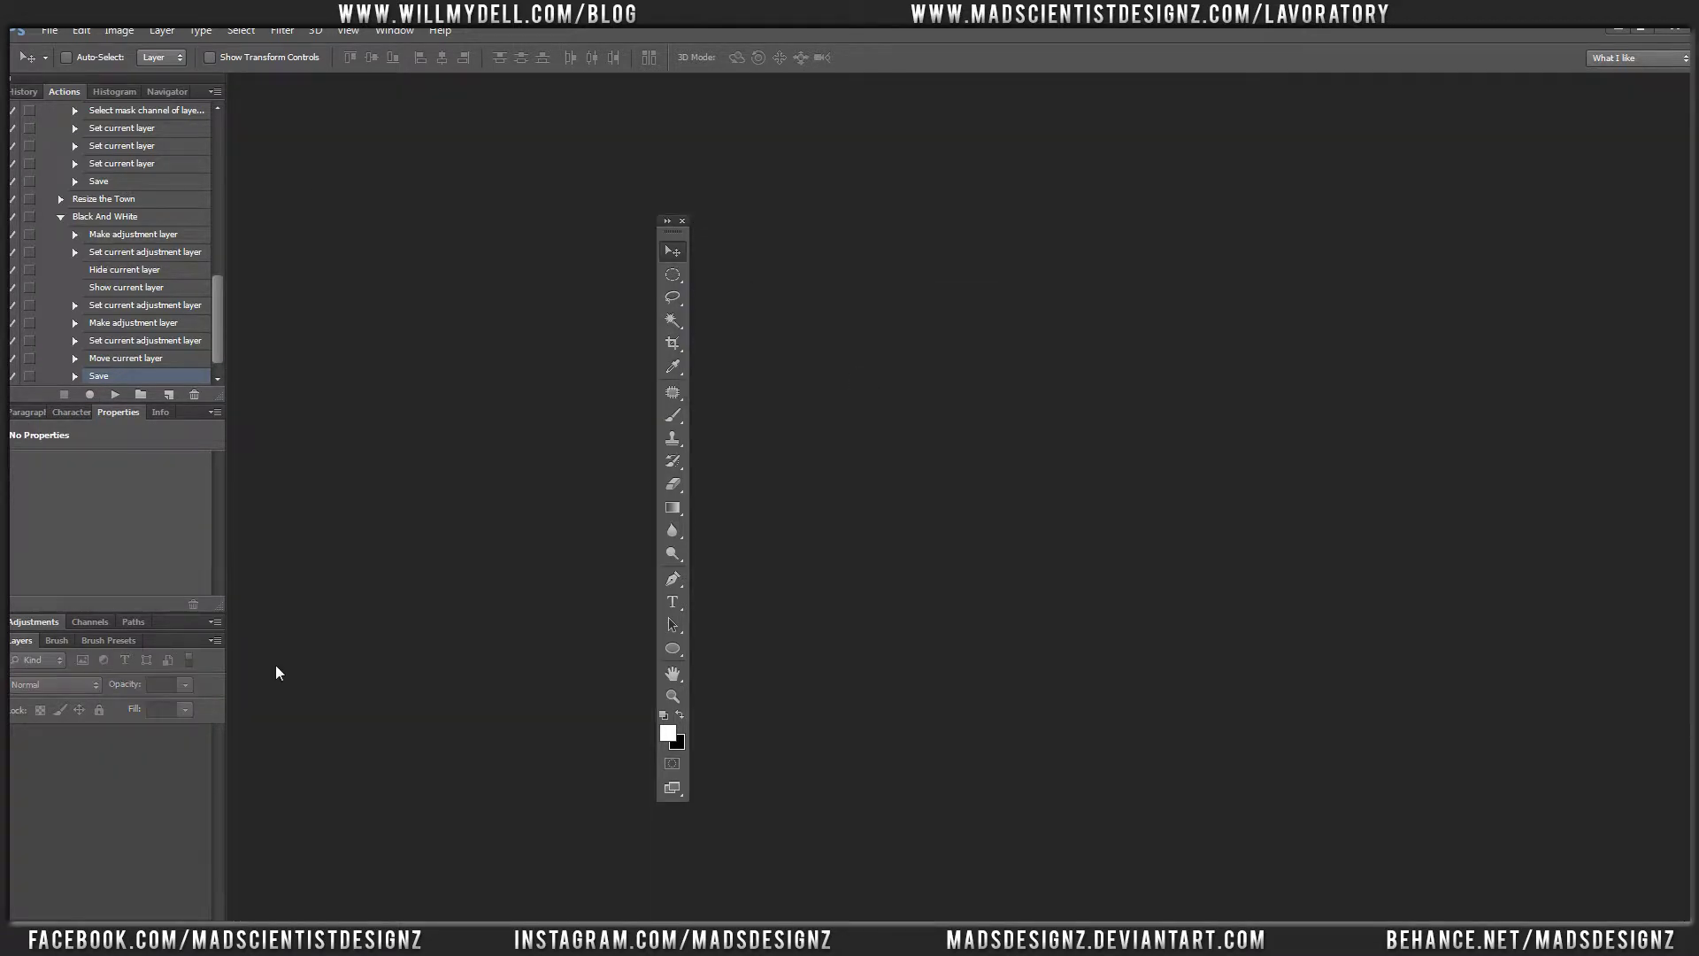
Check the saved black-and-white copy of IMG_9057 in the bw folder in Windows Explorer, and return to Photoshop
mouse_move(152, 895)
left_click(114, 849)
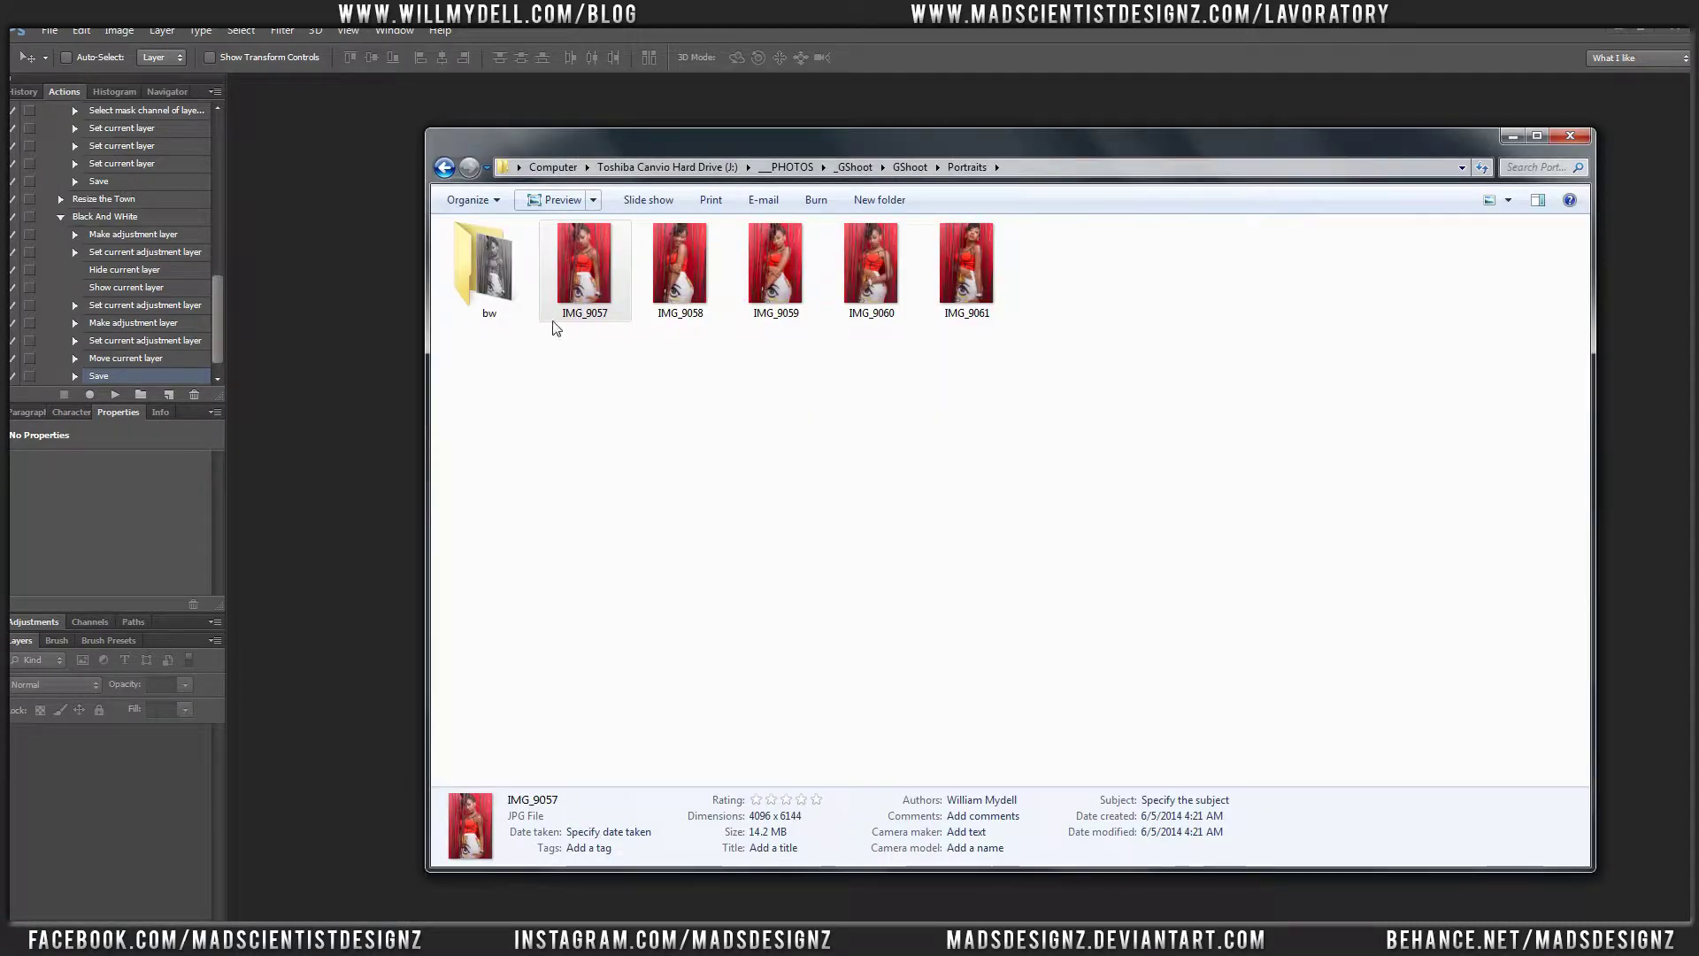
double_click(510, 274)
left_click(489, 265)
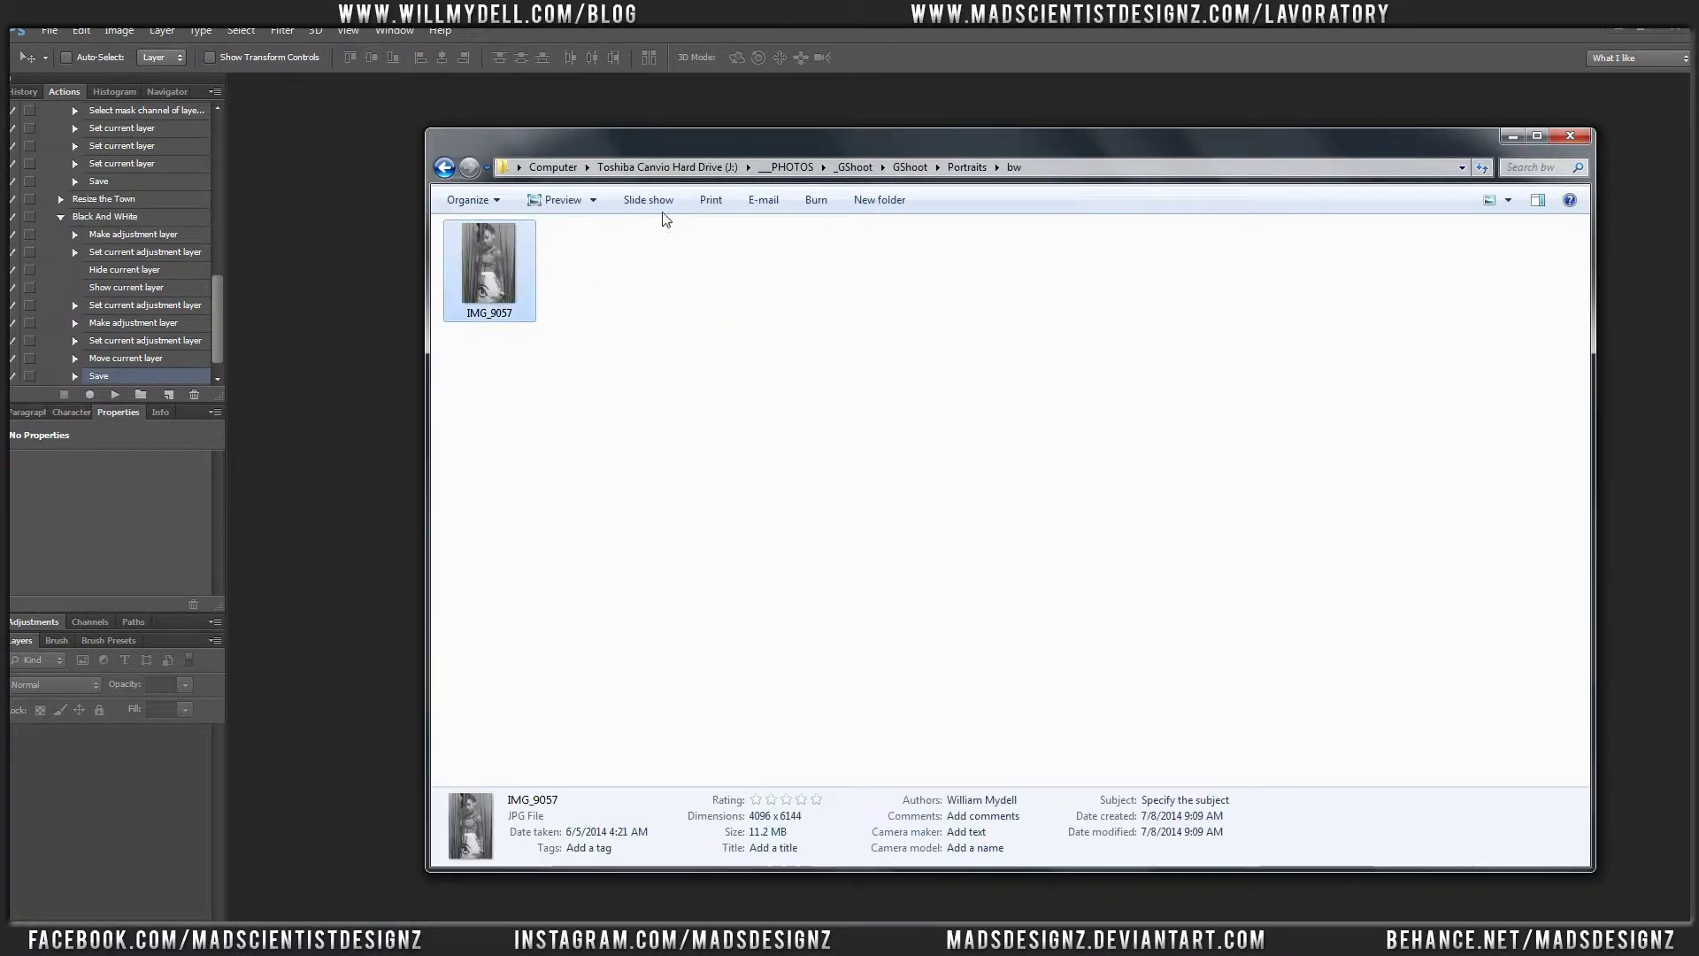
left_click(1513, 137)
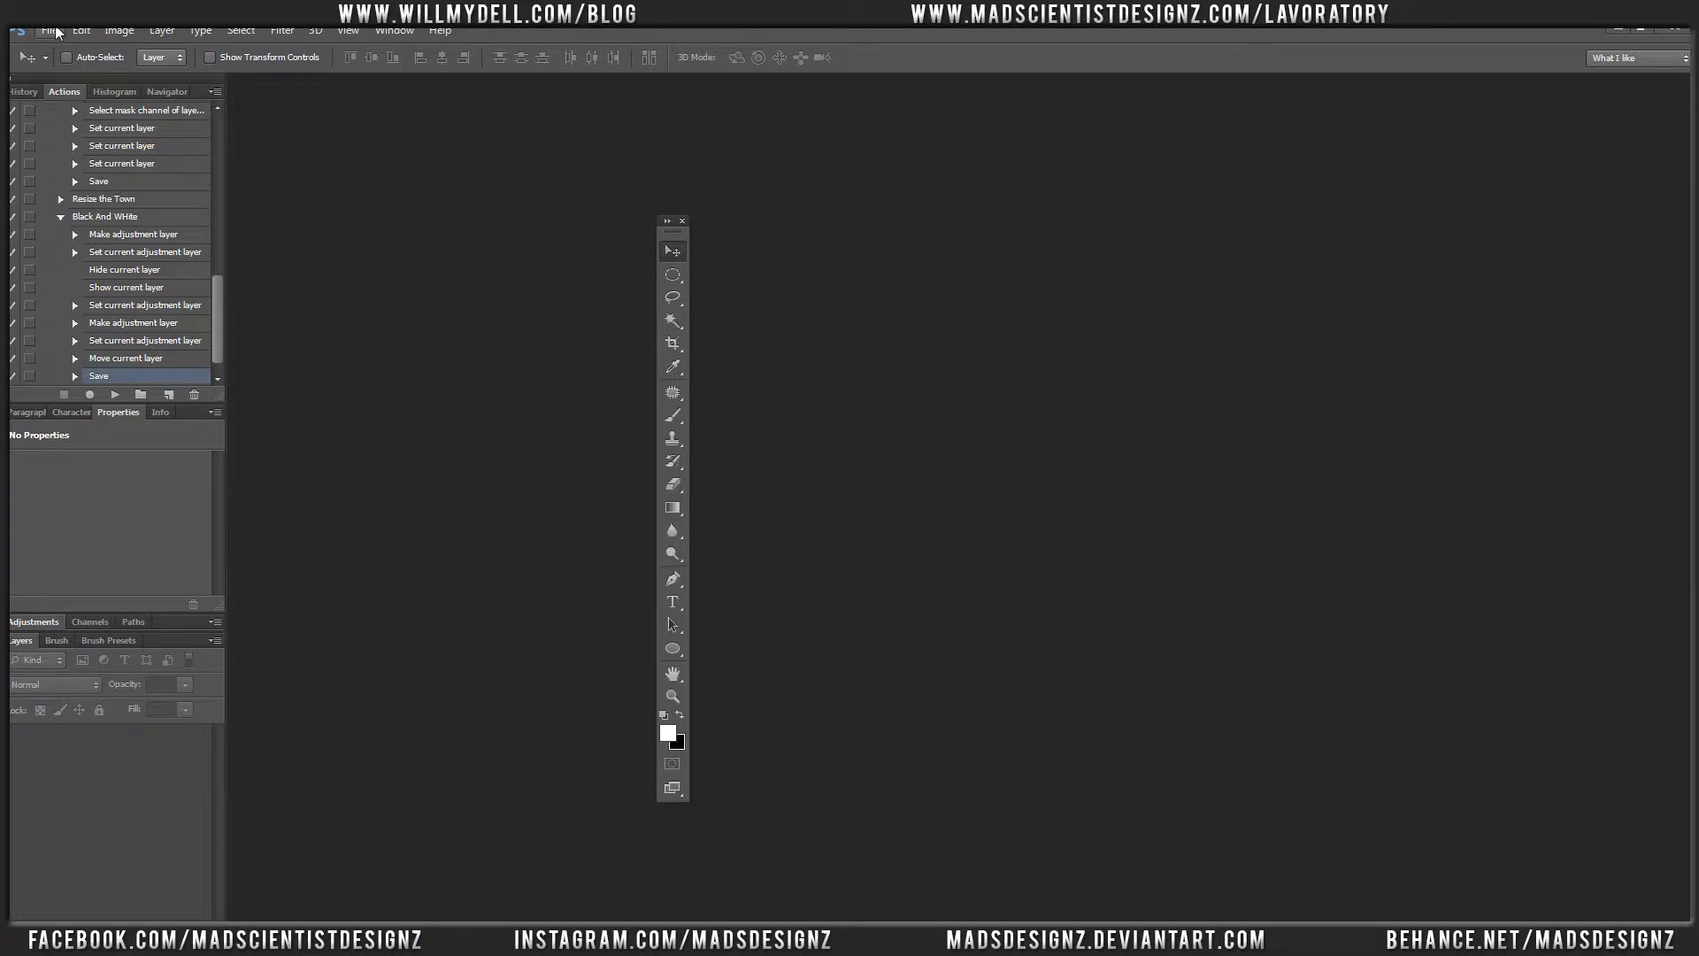
Open the Batch dialog for the Black And WHite action and select the Portraits folder inside _GShoot\GShoot as the source
left_click(50, 31)
mouse_move(186, 385)
left_click(329, 385)
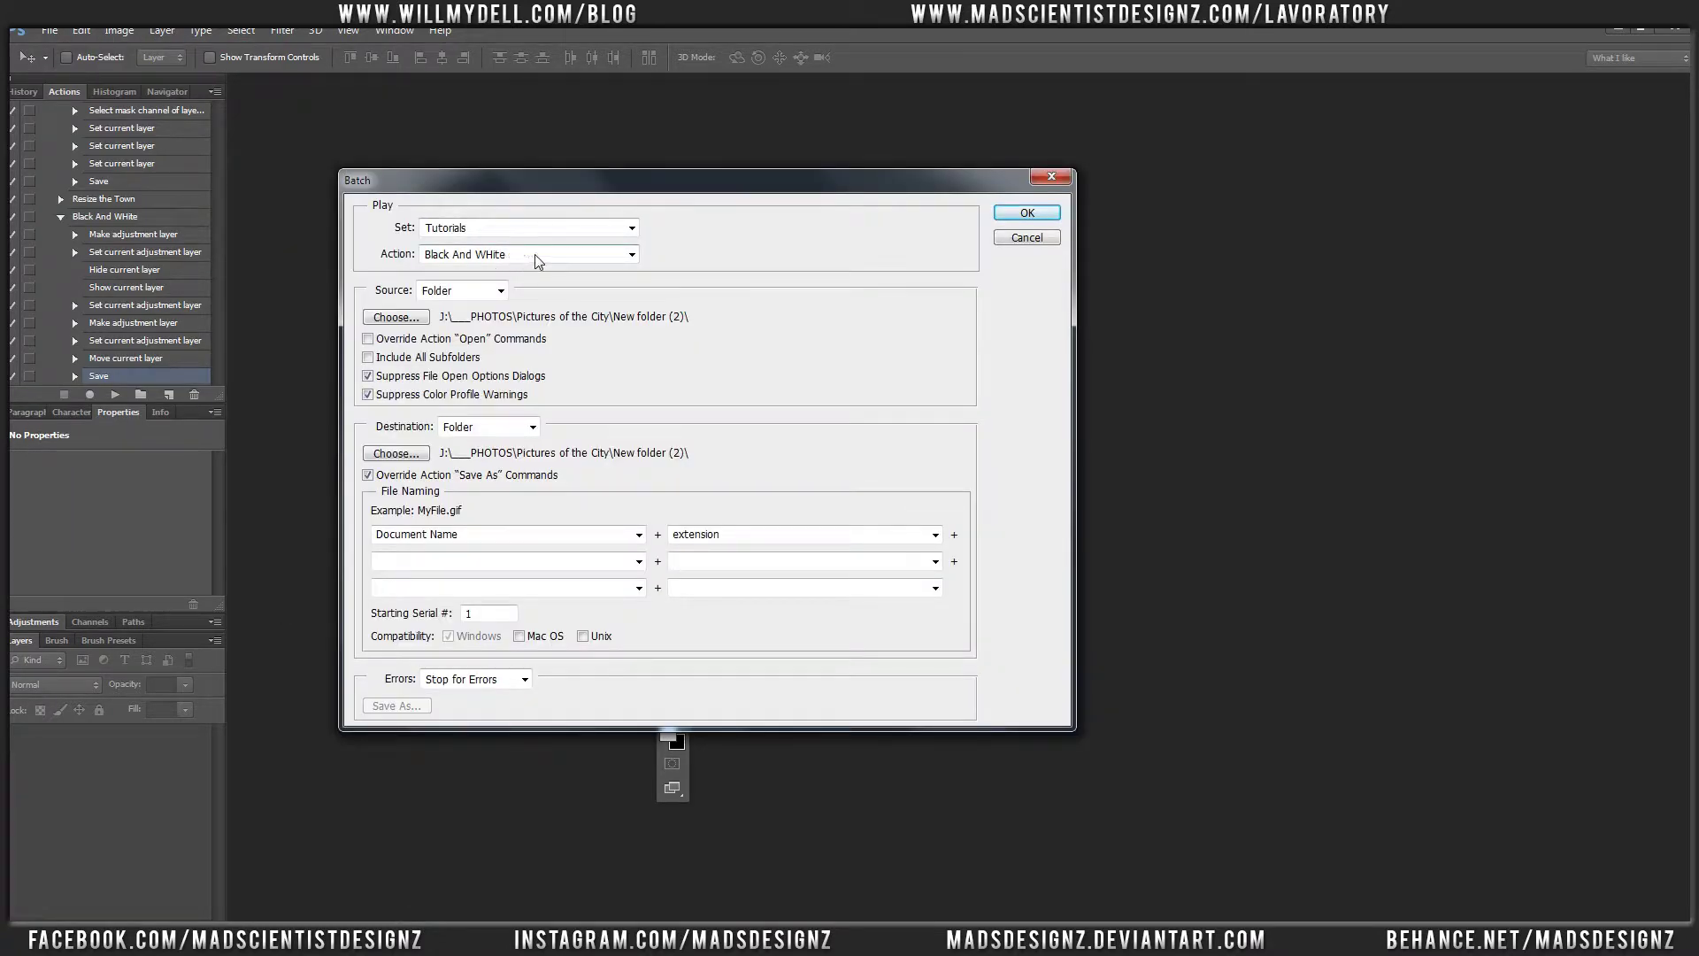
left_click(395, 317)
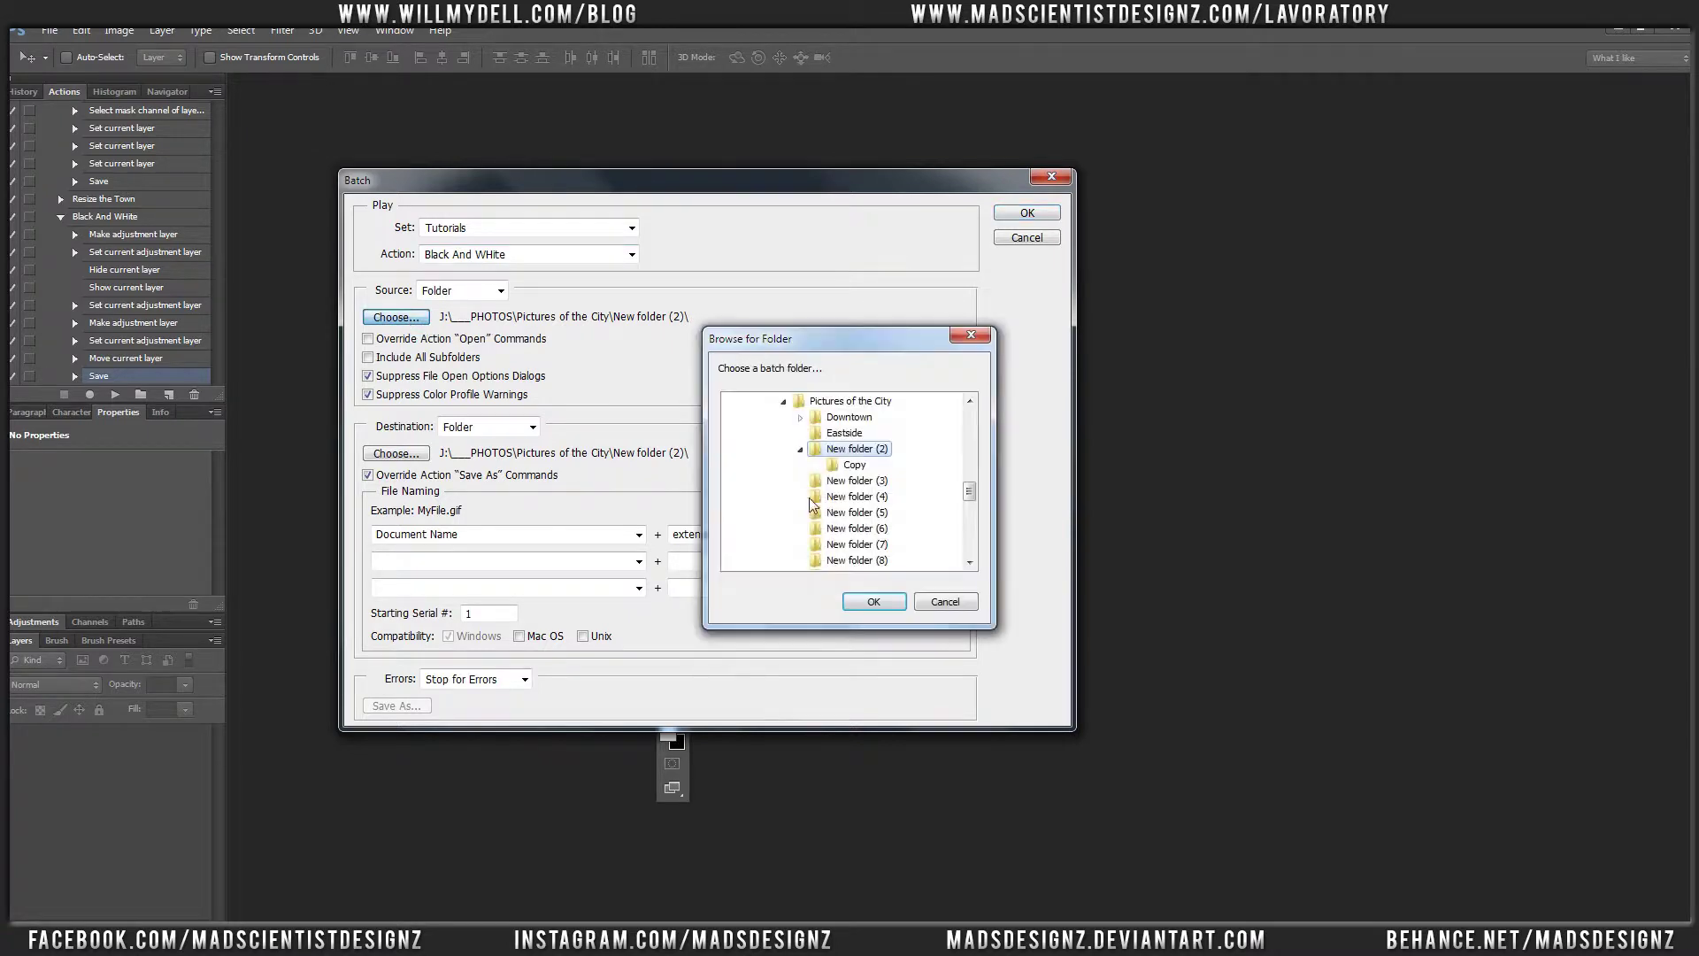
left_click(784, 402)
scroll(936, 483, "down", 5)
scroll(936, 482, "down", 2)
scroll(926, 501, "up", 5)
scroll(927, 501, "up", 10)
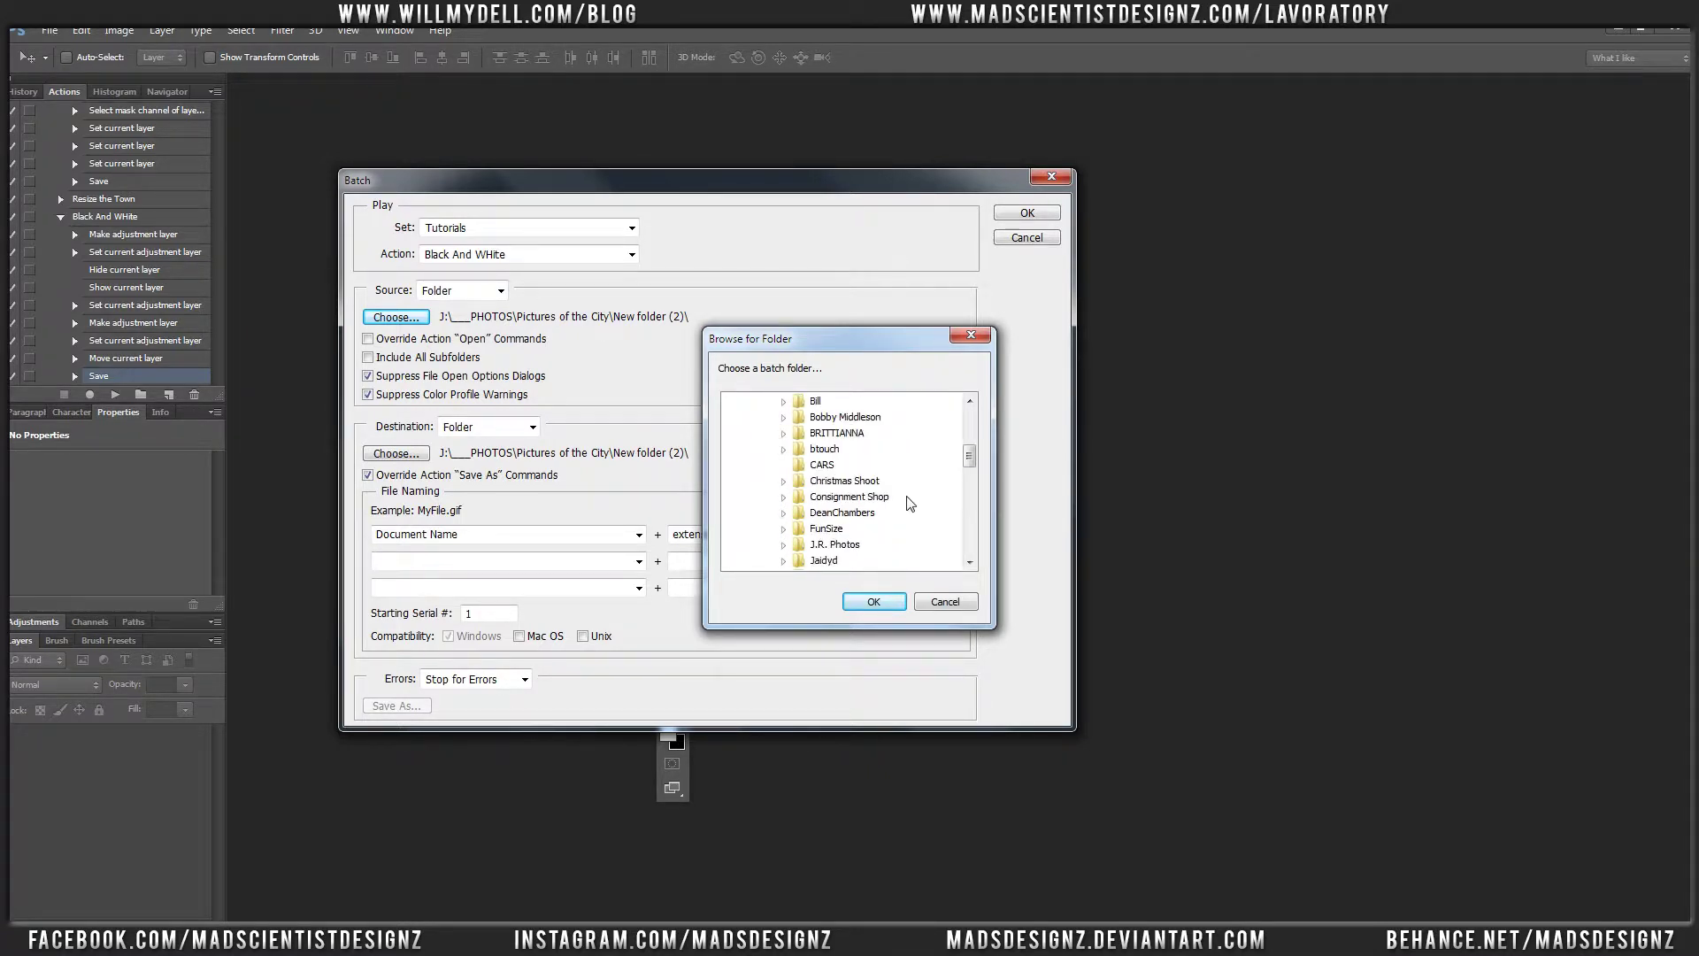
scroll(887, 503, "down", 5)
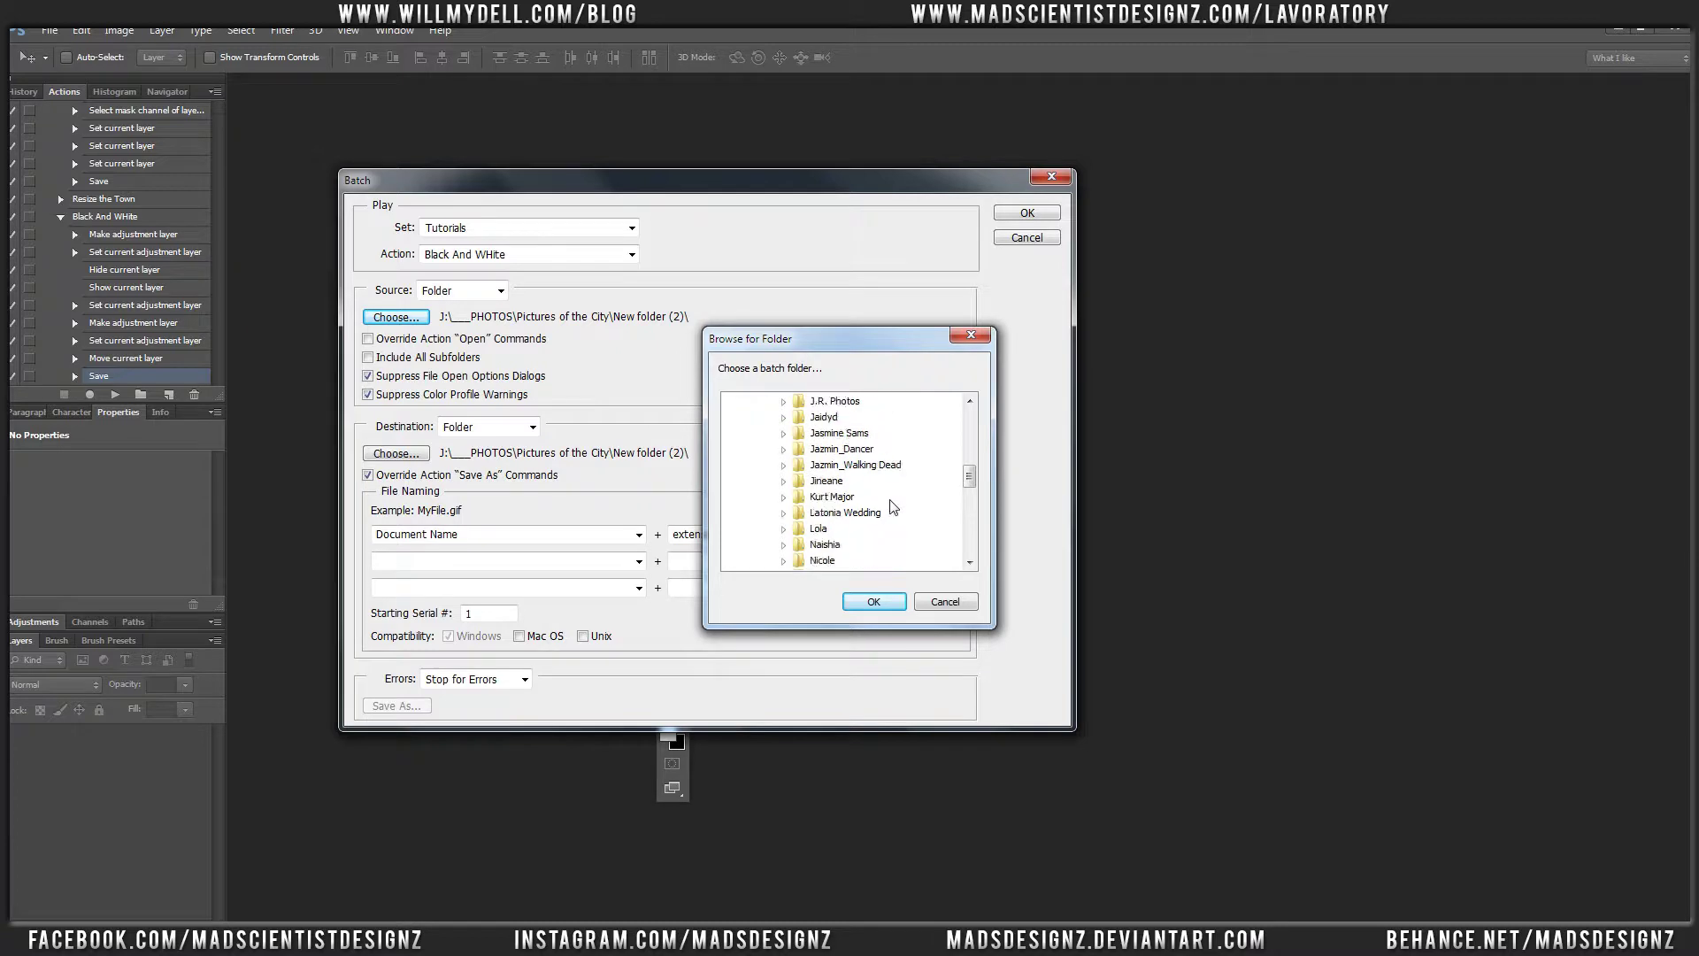
scroll(891, 509, "down", 5)
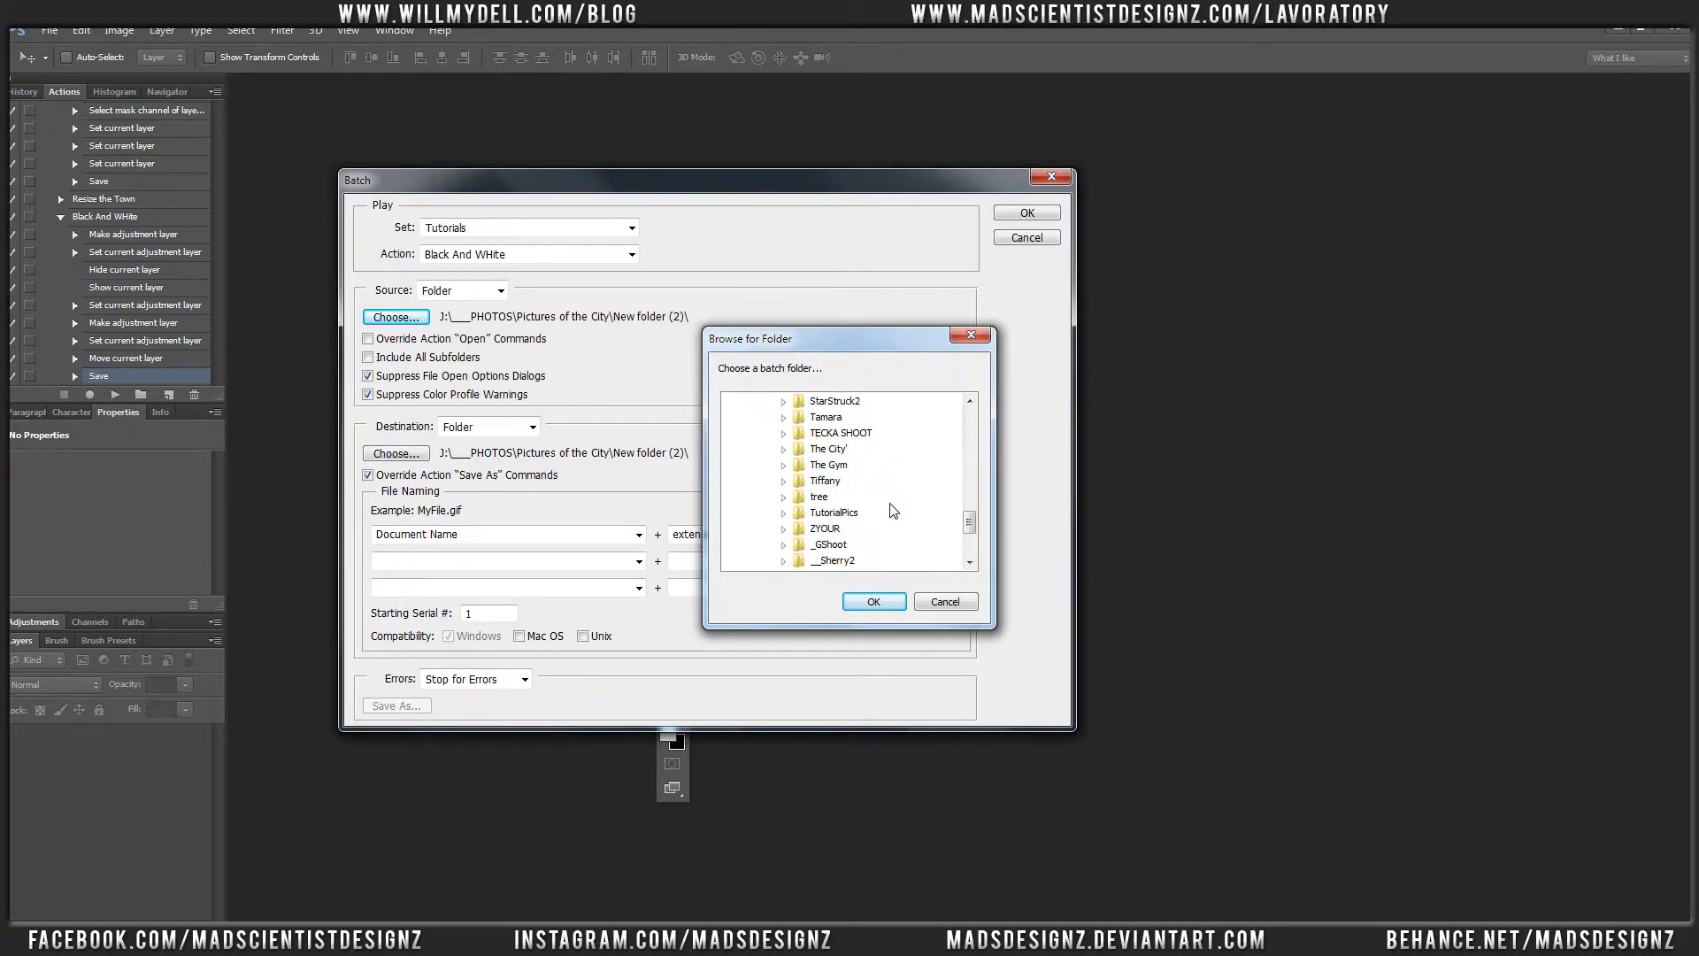
scroll(894, 511, "down", 2)
left_click(784, 449)
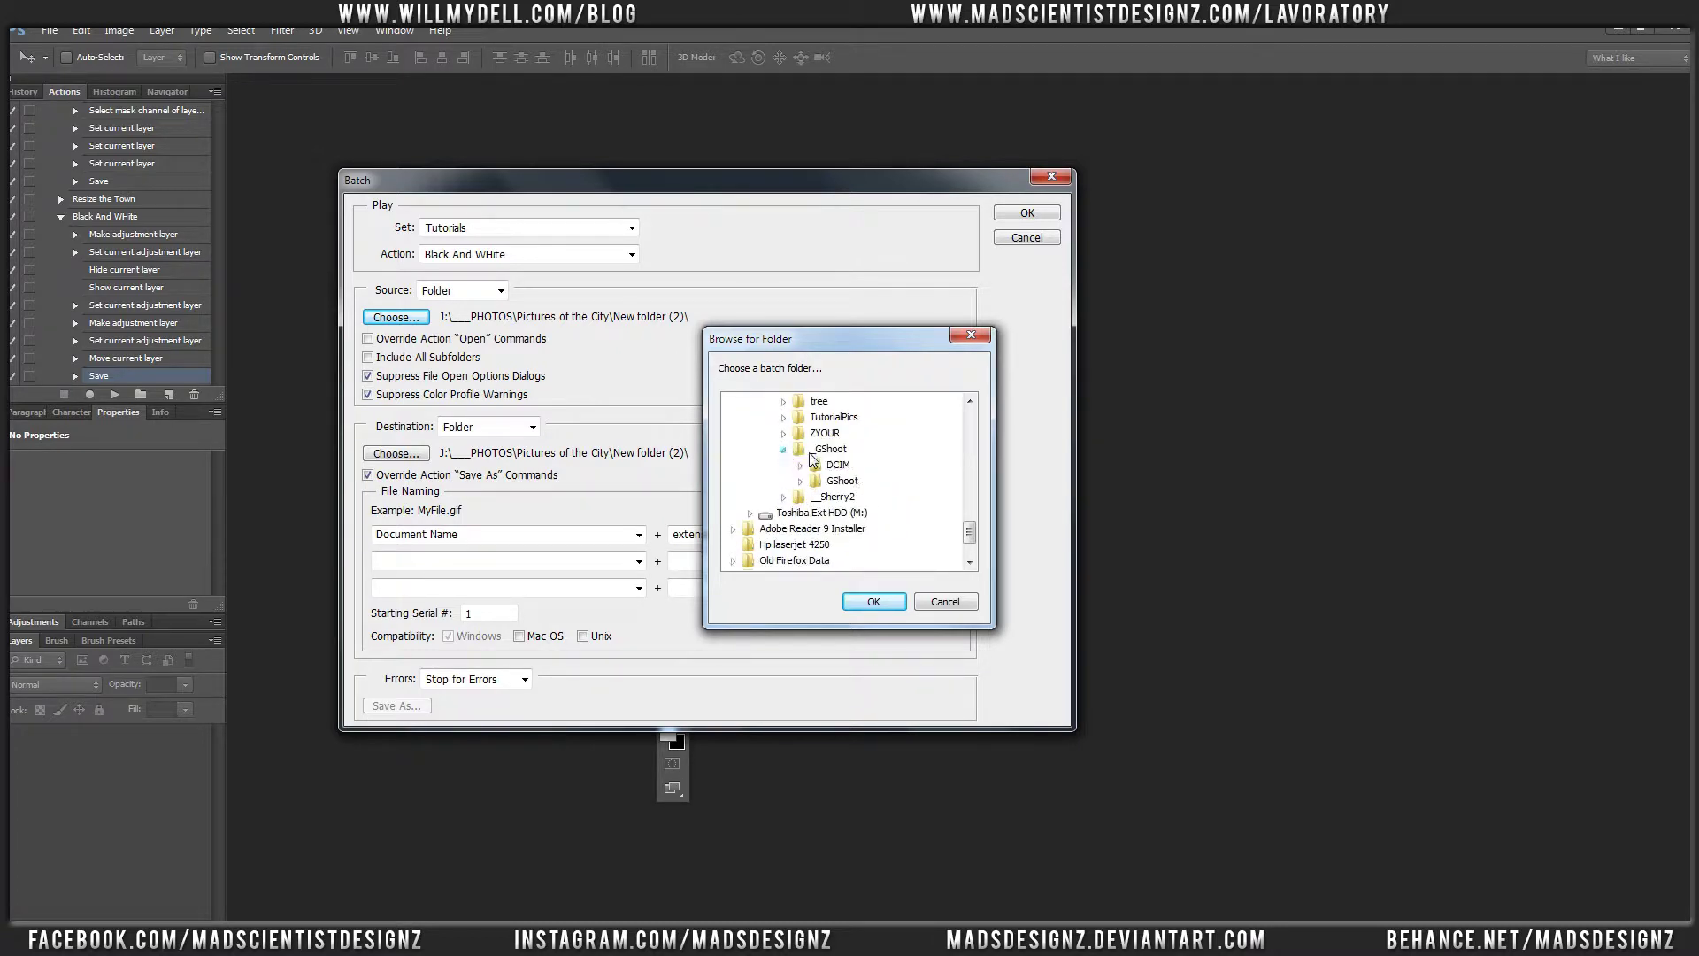
left_click(801, 480)
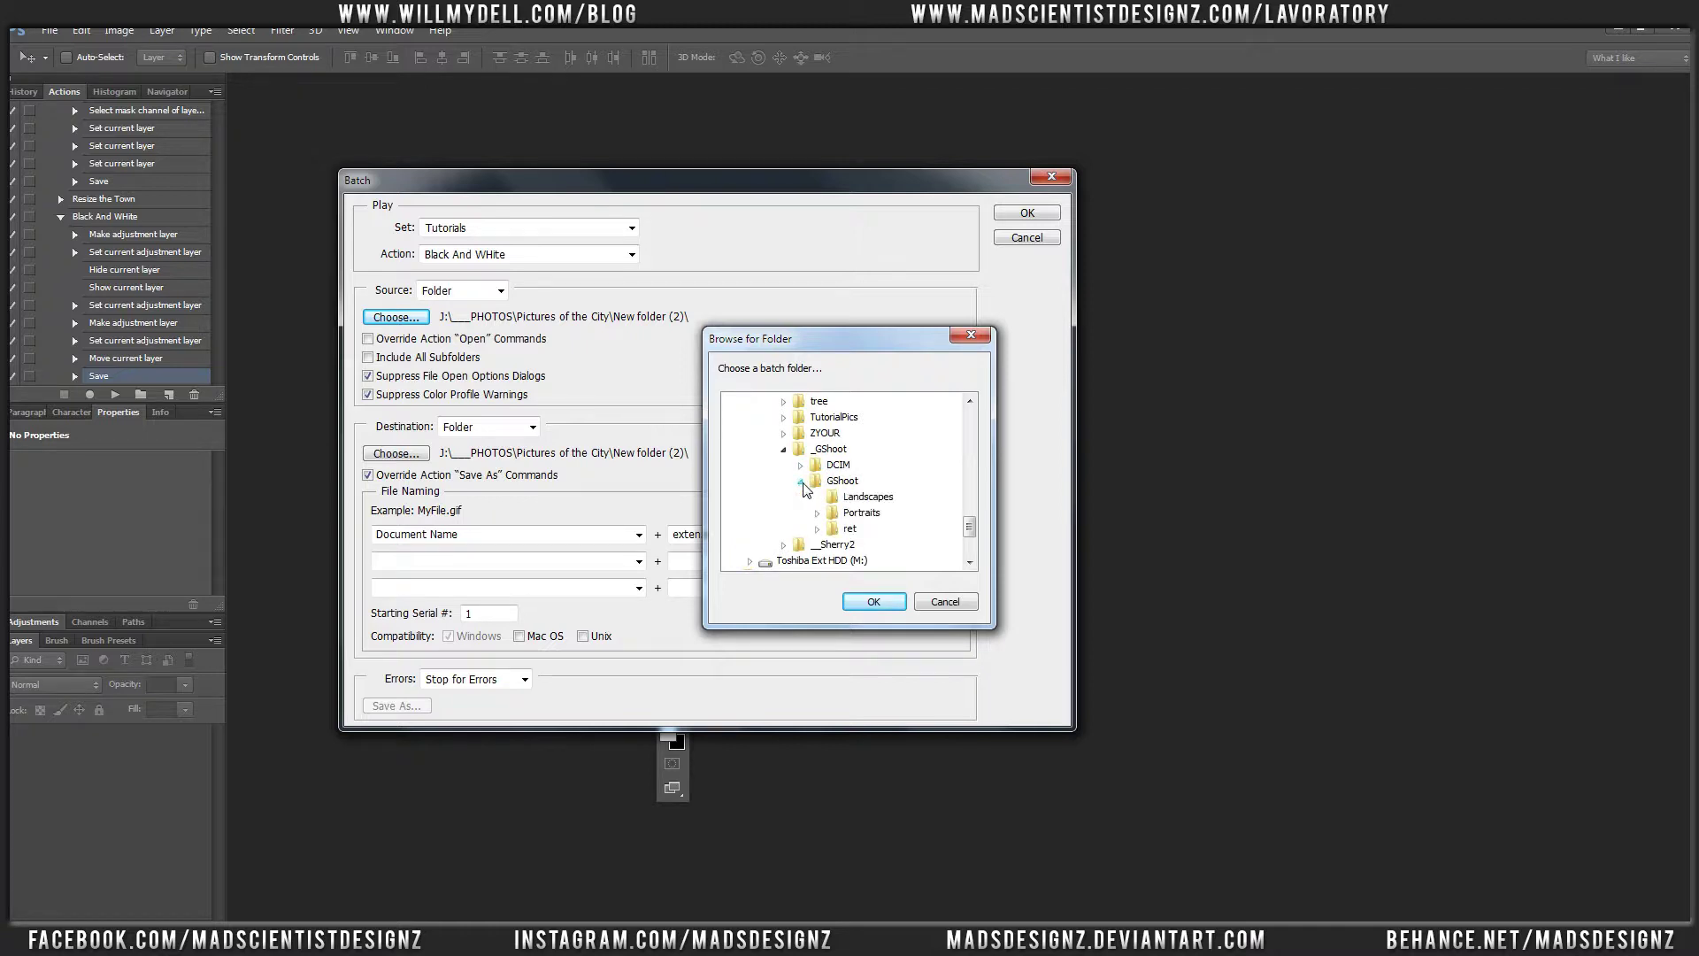
left_click(817, 512)
left_click(859, 514)
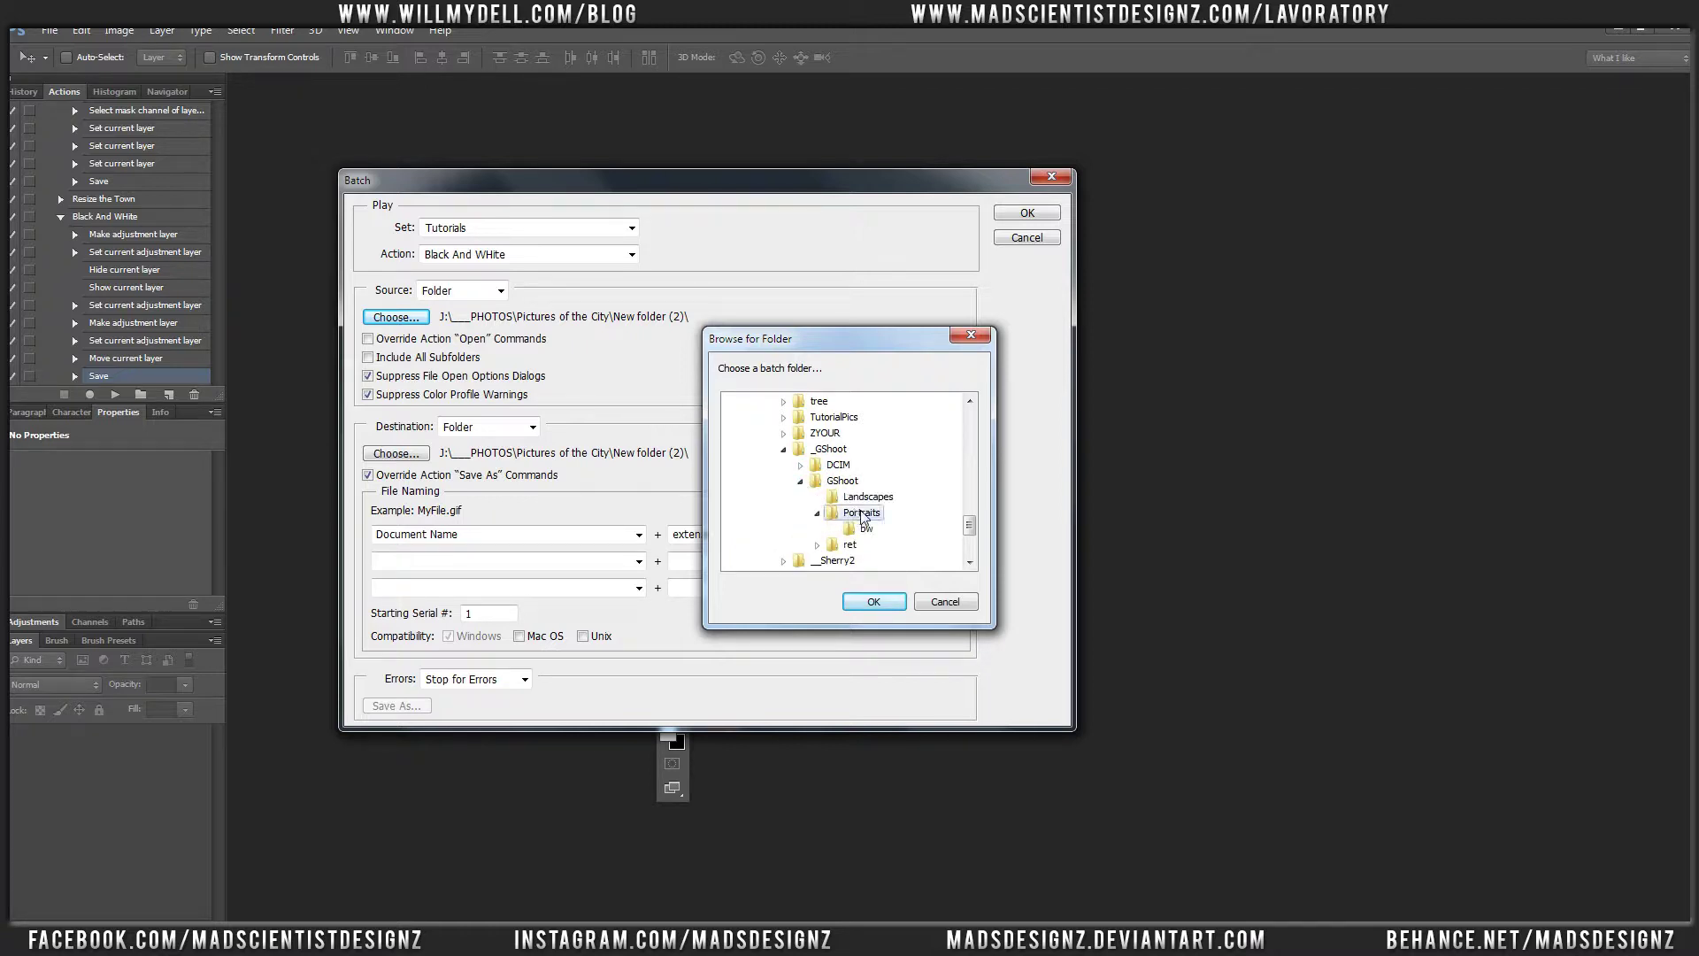
Check the contents of the Portraits folder in Windows Explorer, and confirm it as the batch source folder in Photoshop
left_click(147, 926)
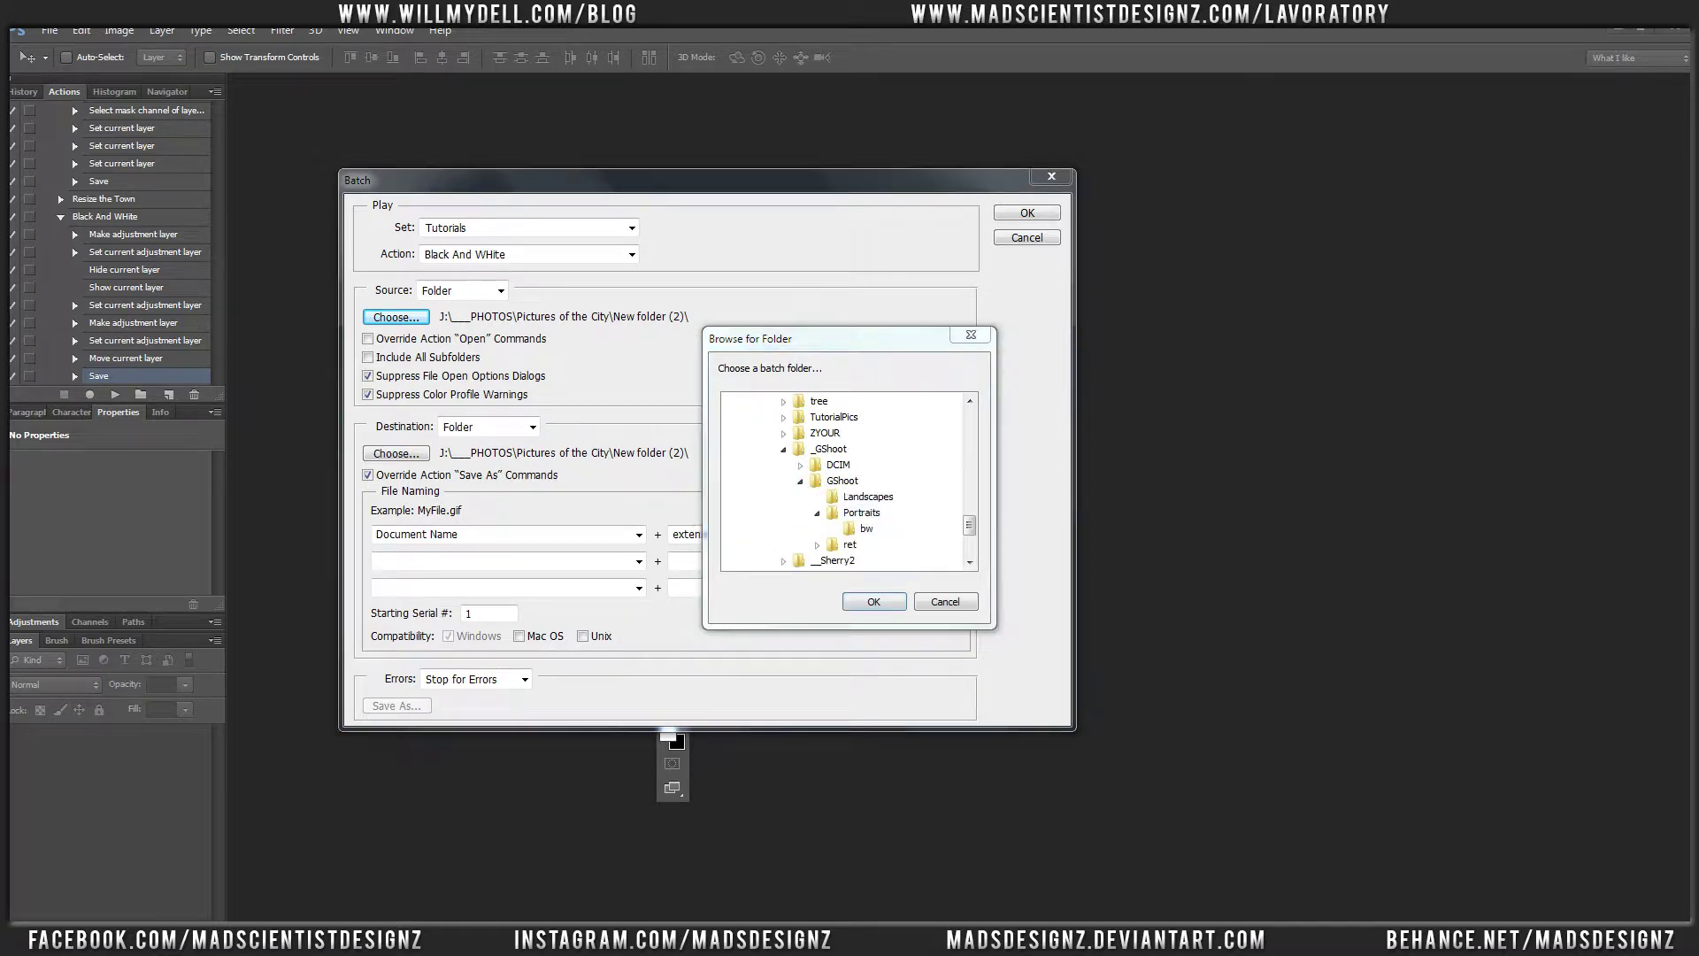
left_click(285, 788)
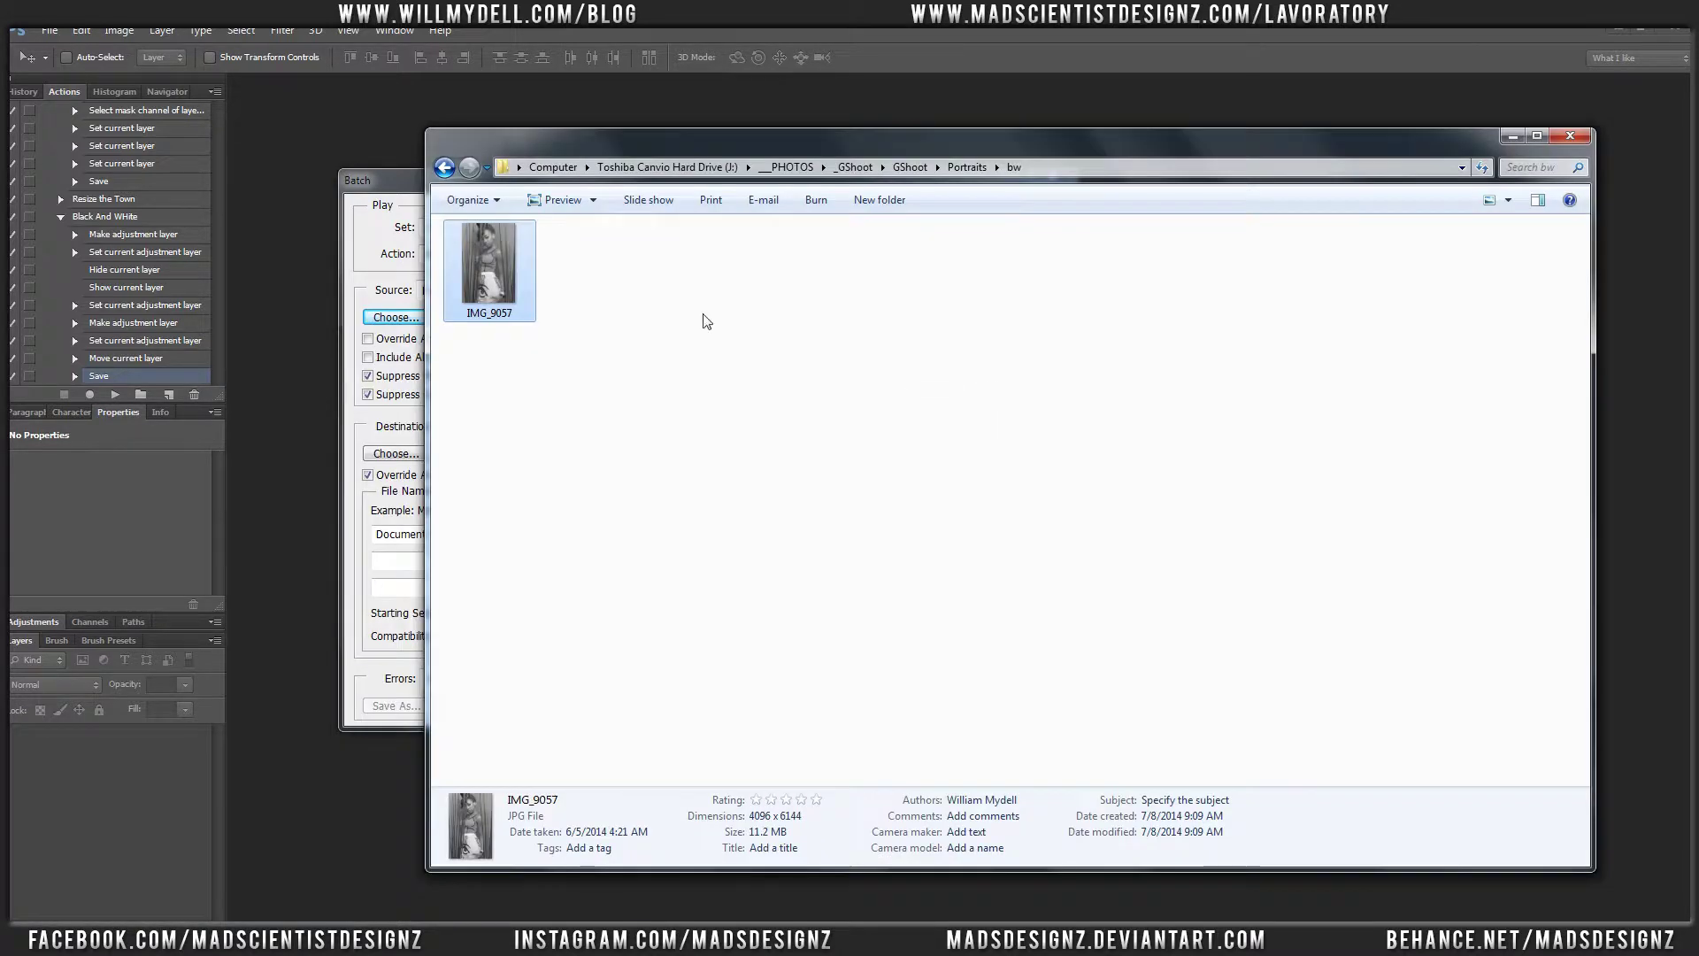
left_click(967, 168)
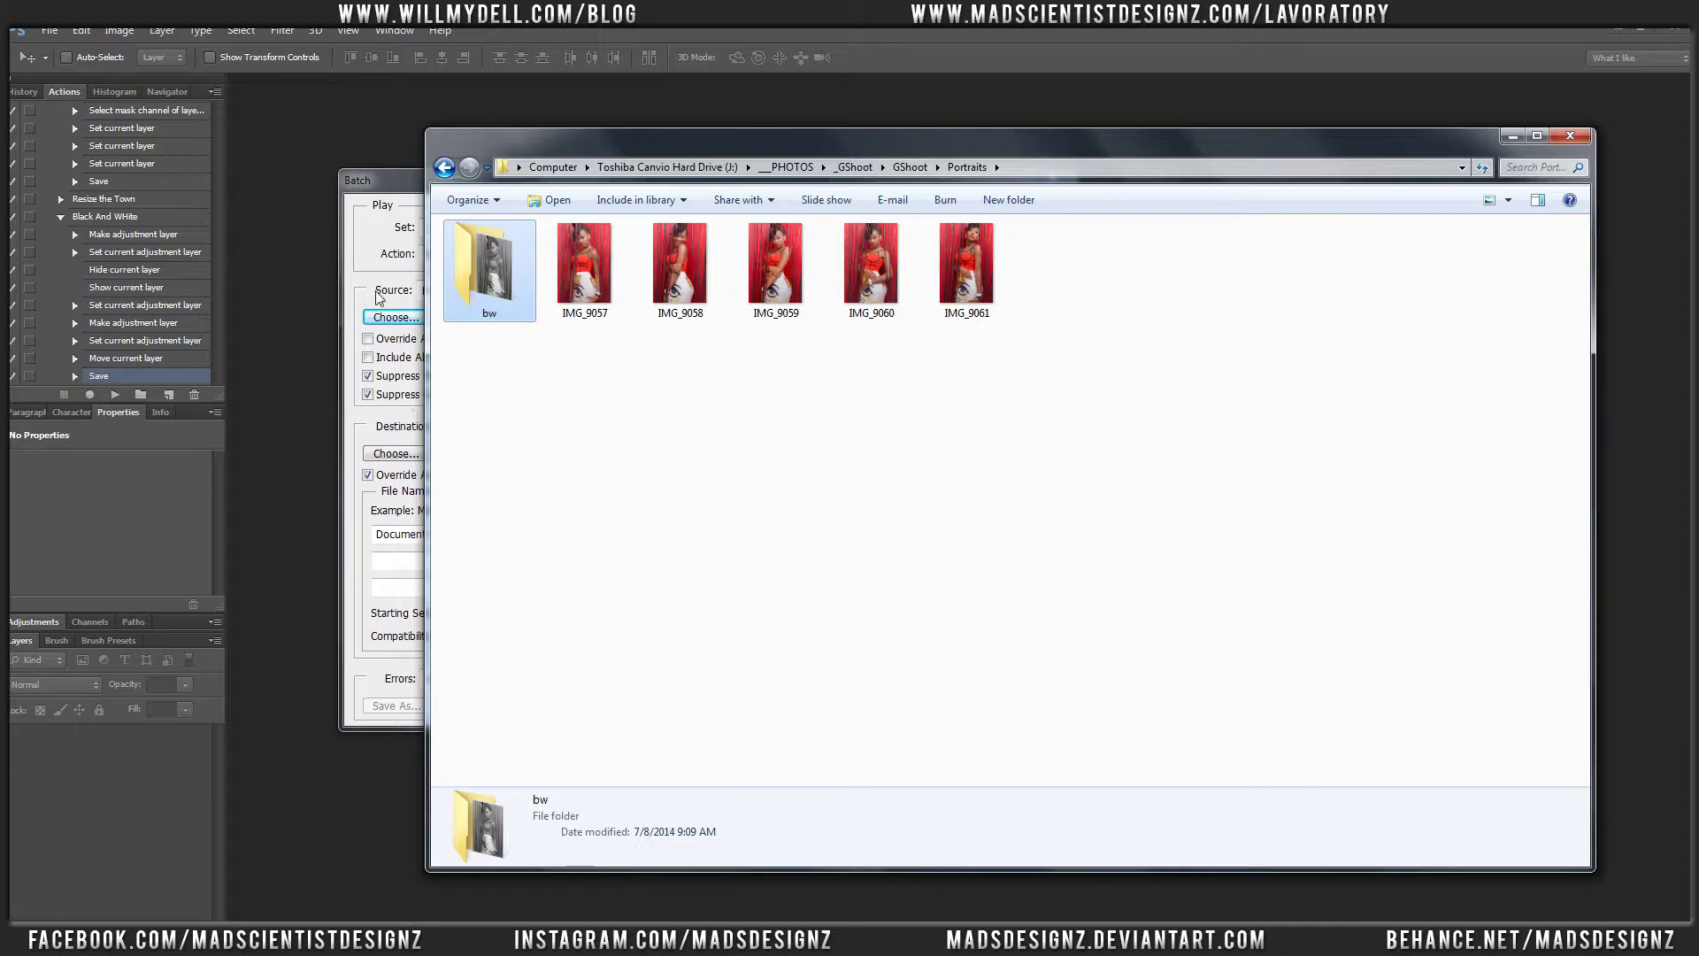
left_click(1569, 135)
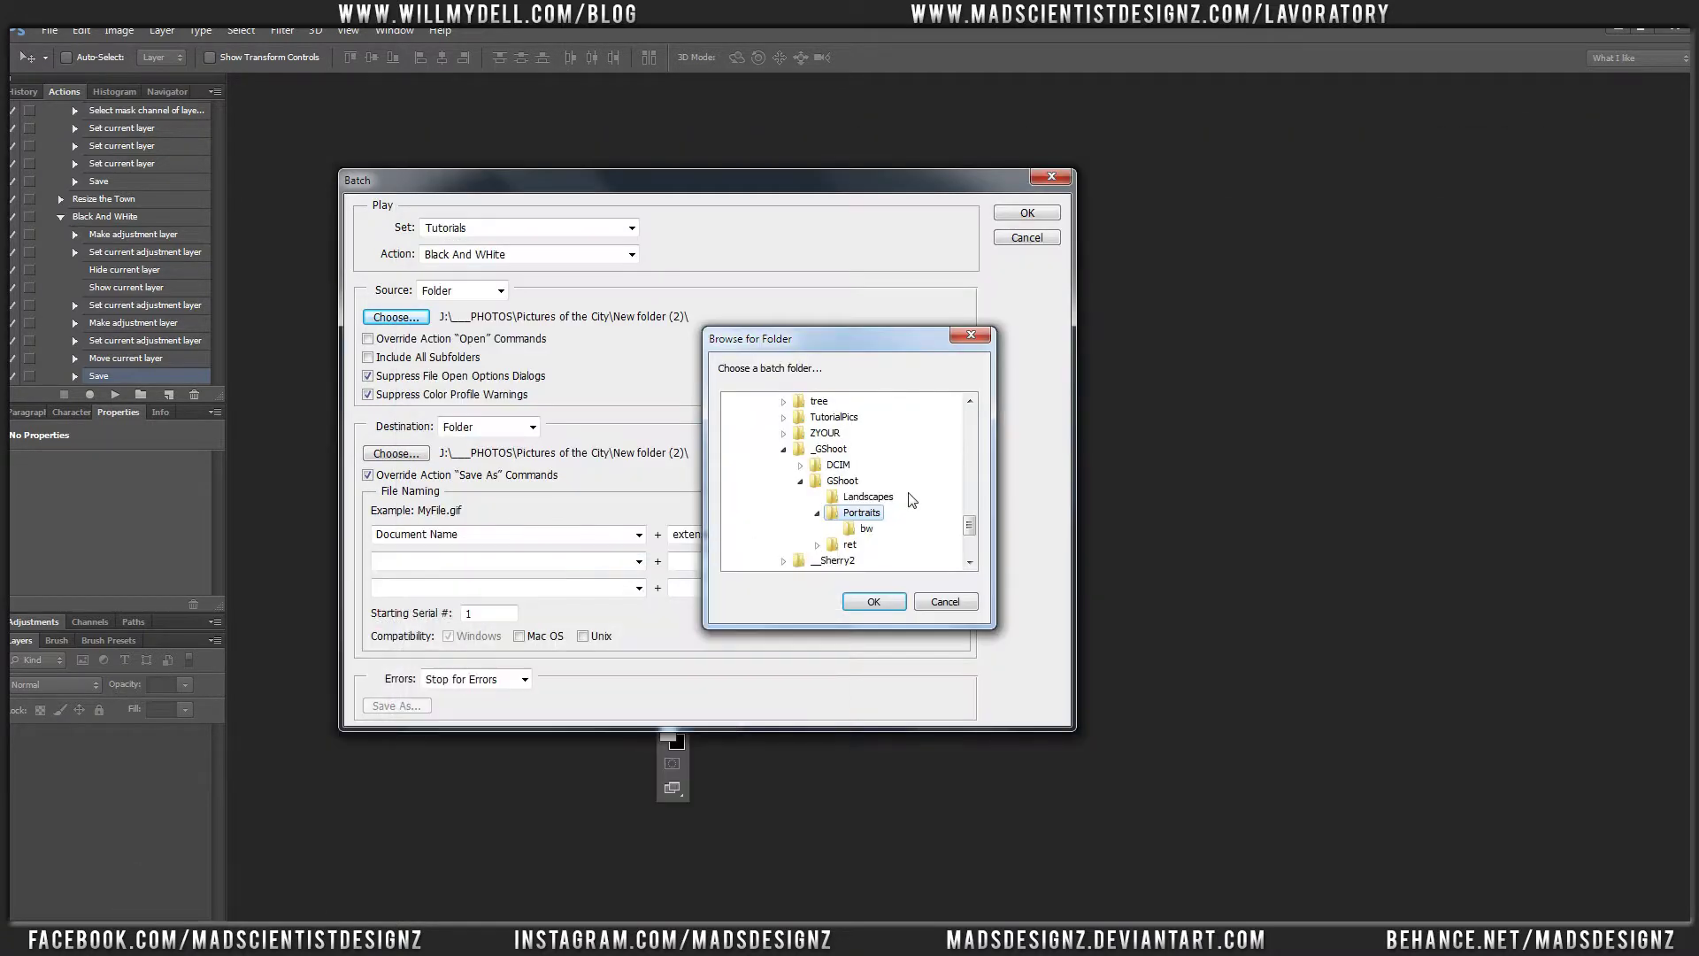
left_click(879, 600)
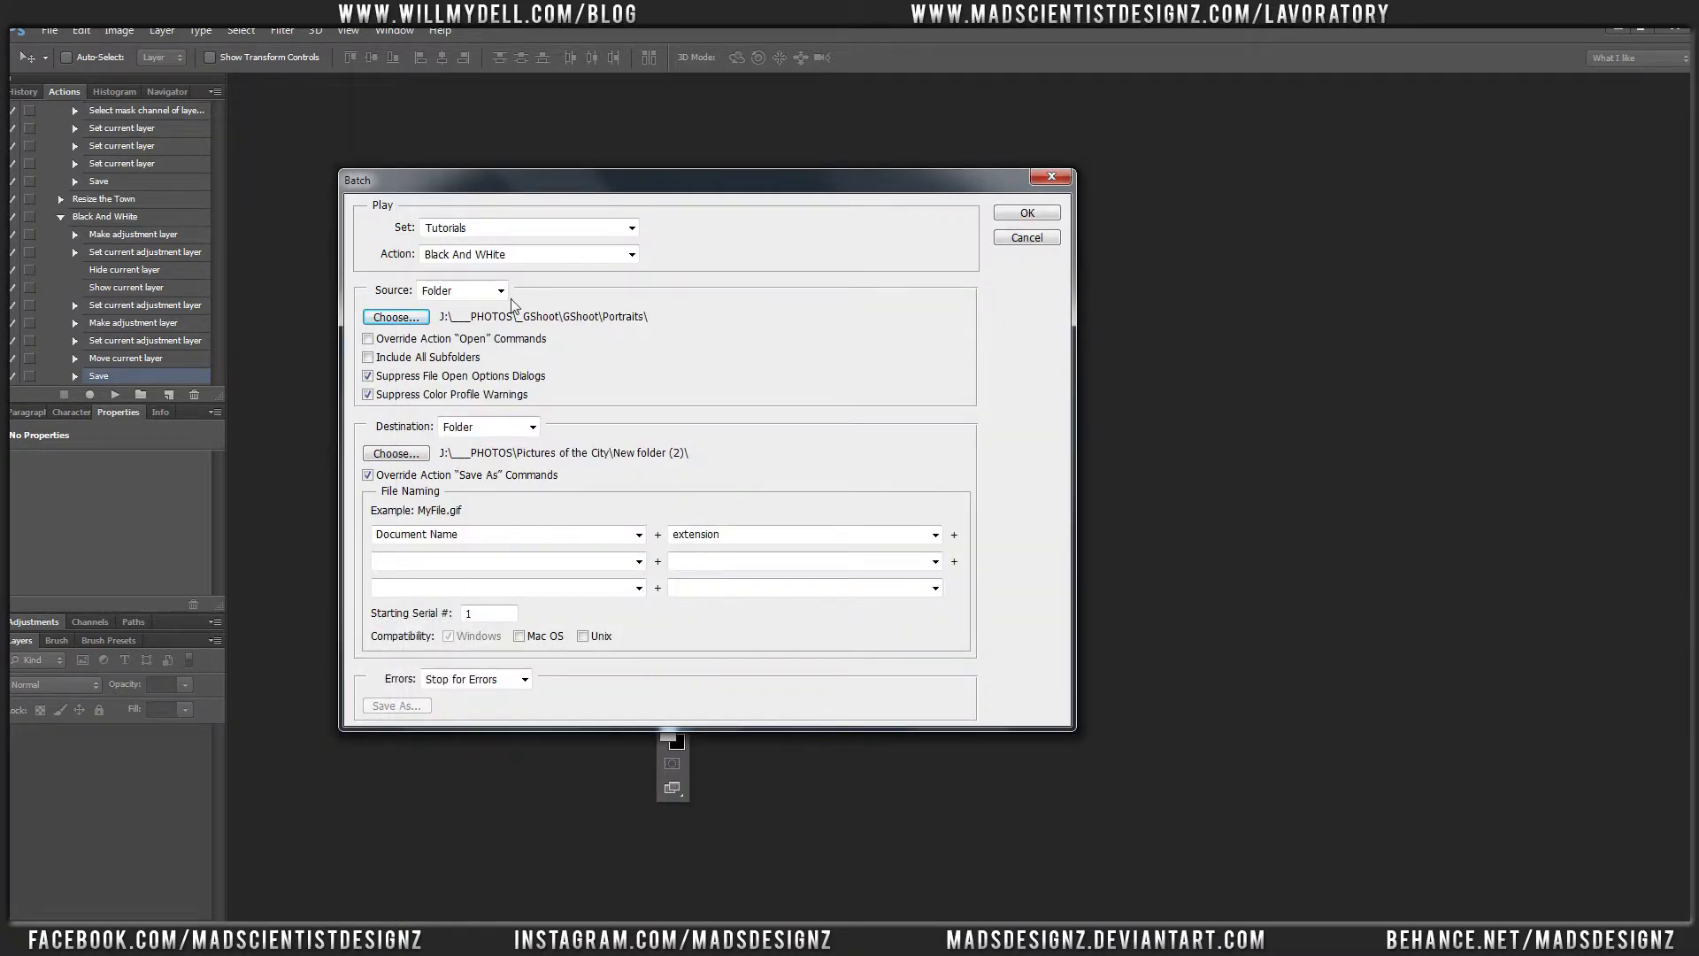
Set the batch destination to the bw folder inside _GShoot\GShoot\Portraits
left_click(398, 453)
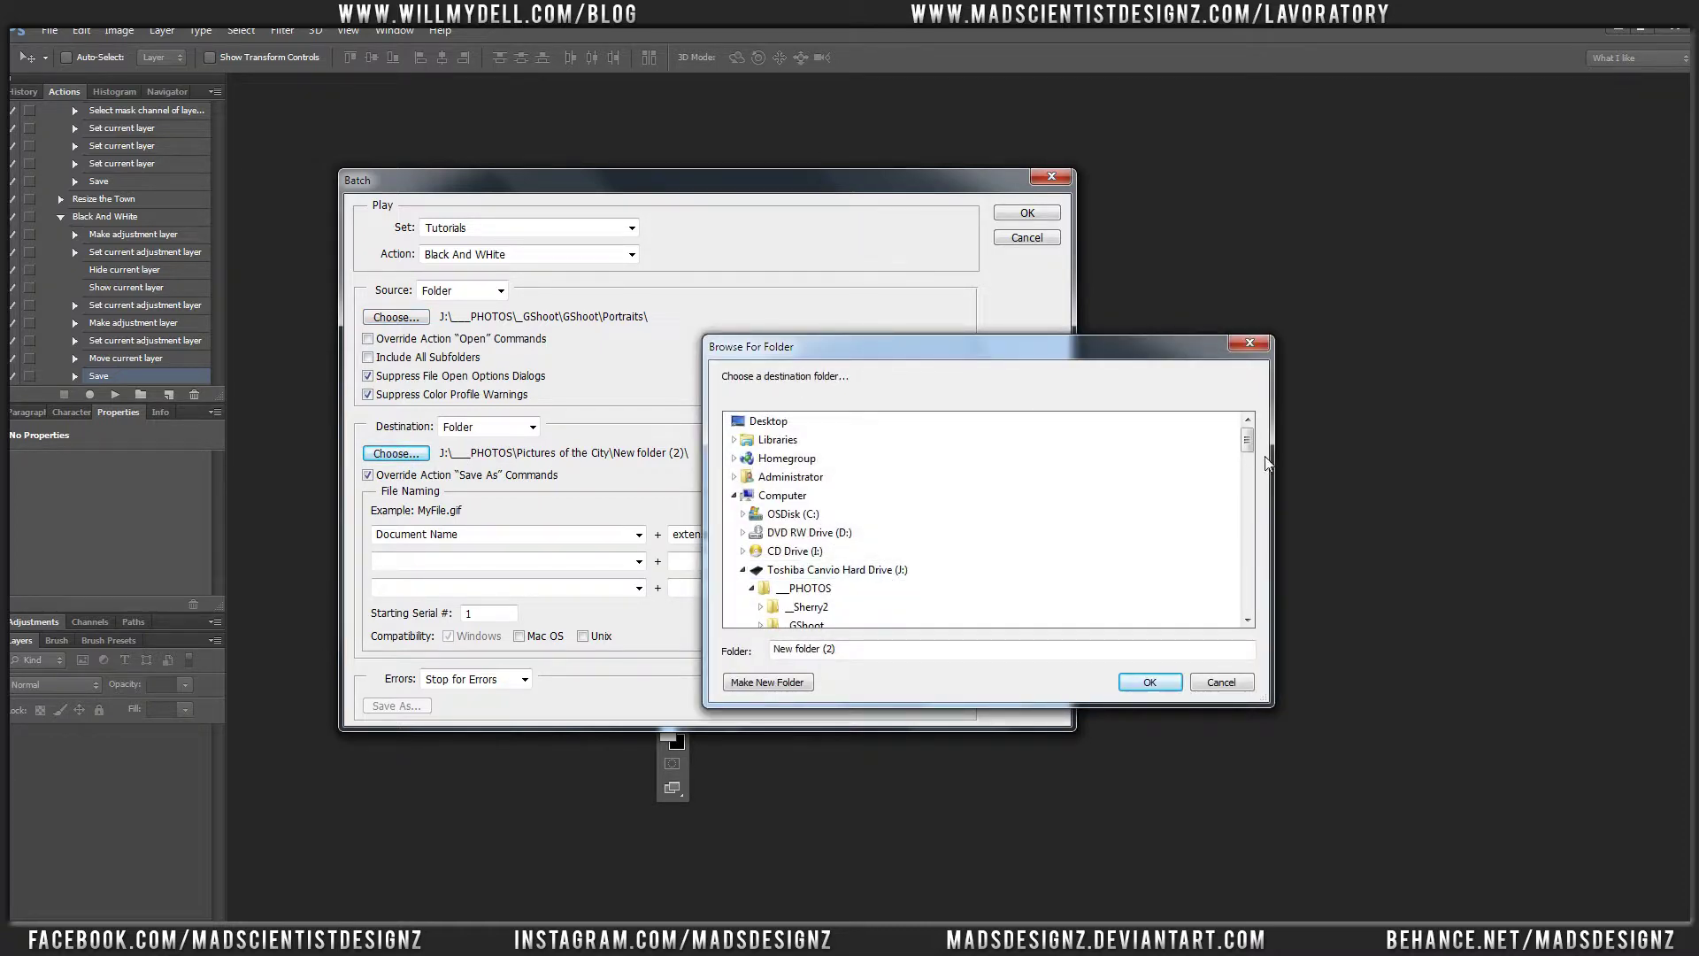
left_click_drag(1251, 445, 1249, 457)
left_click(761, 533)
left_click(771, 569)
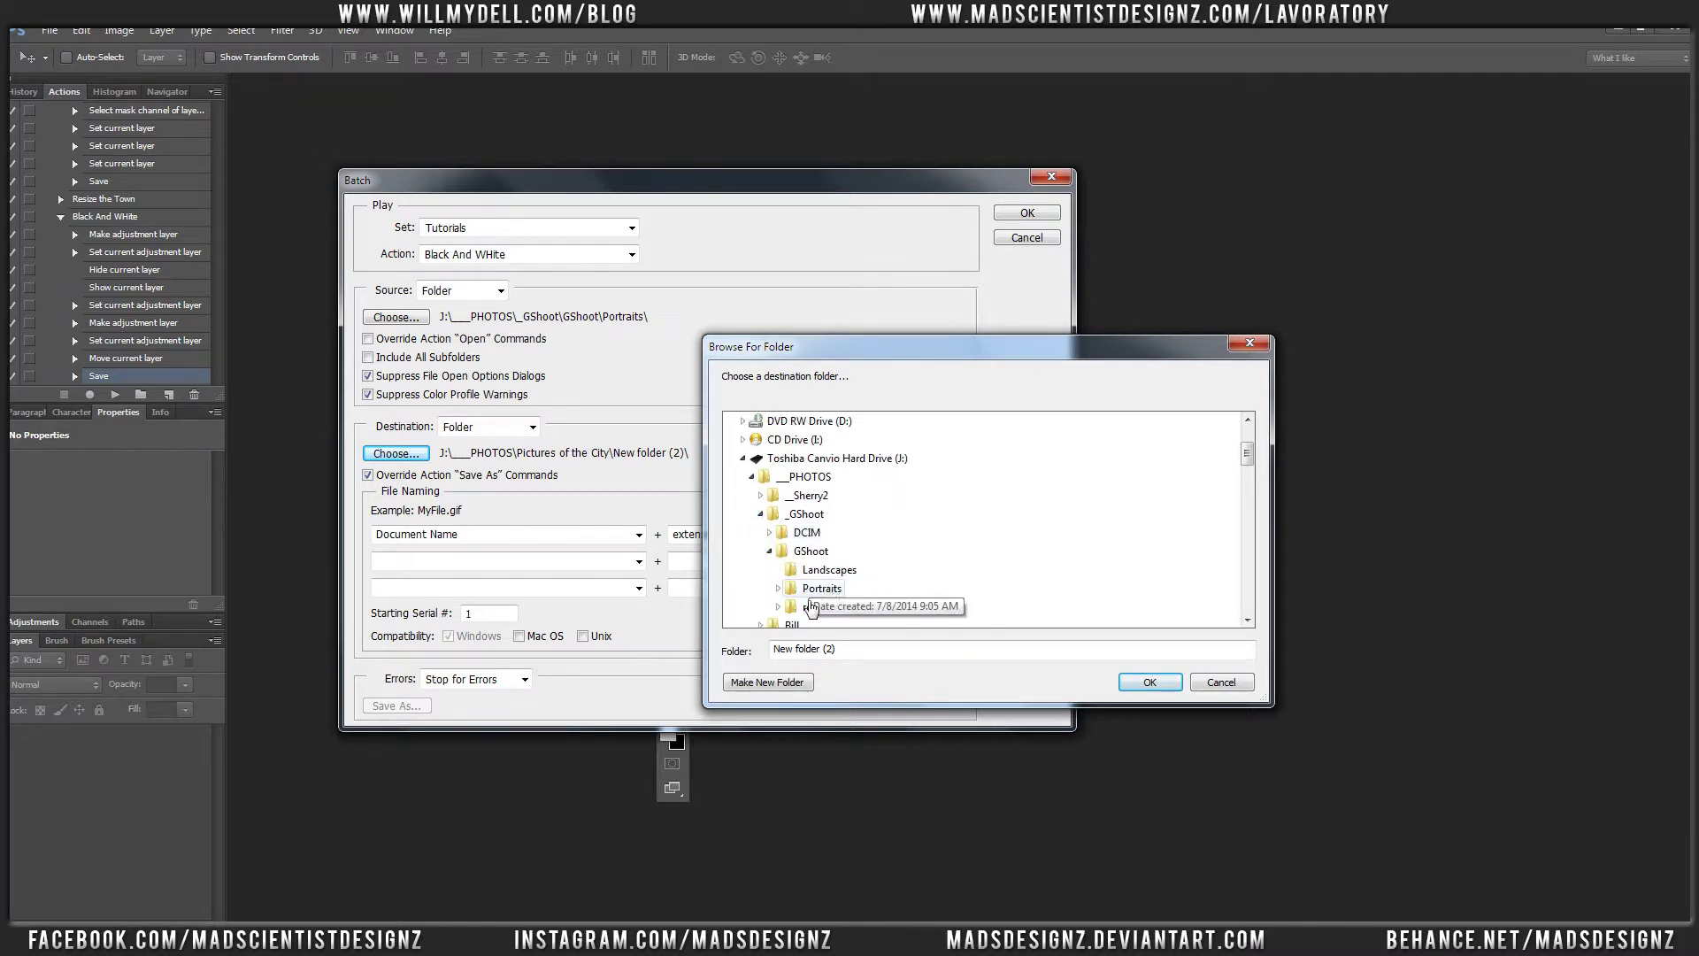
left_click(778, 589)
left_click(814, 607)
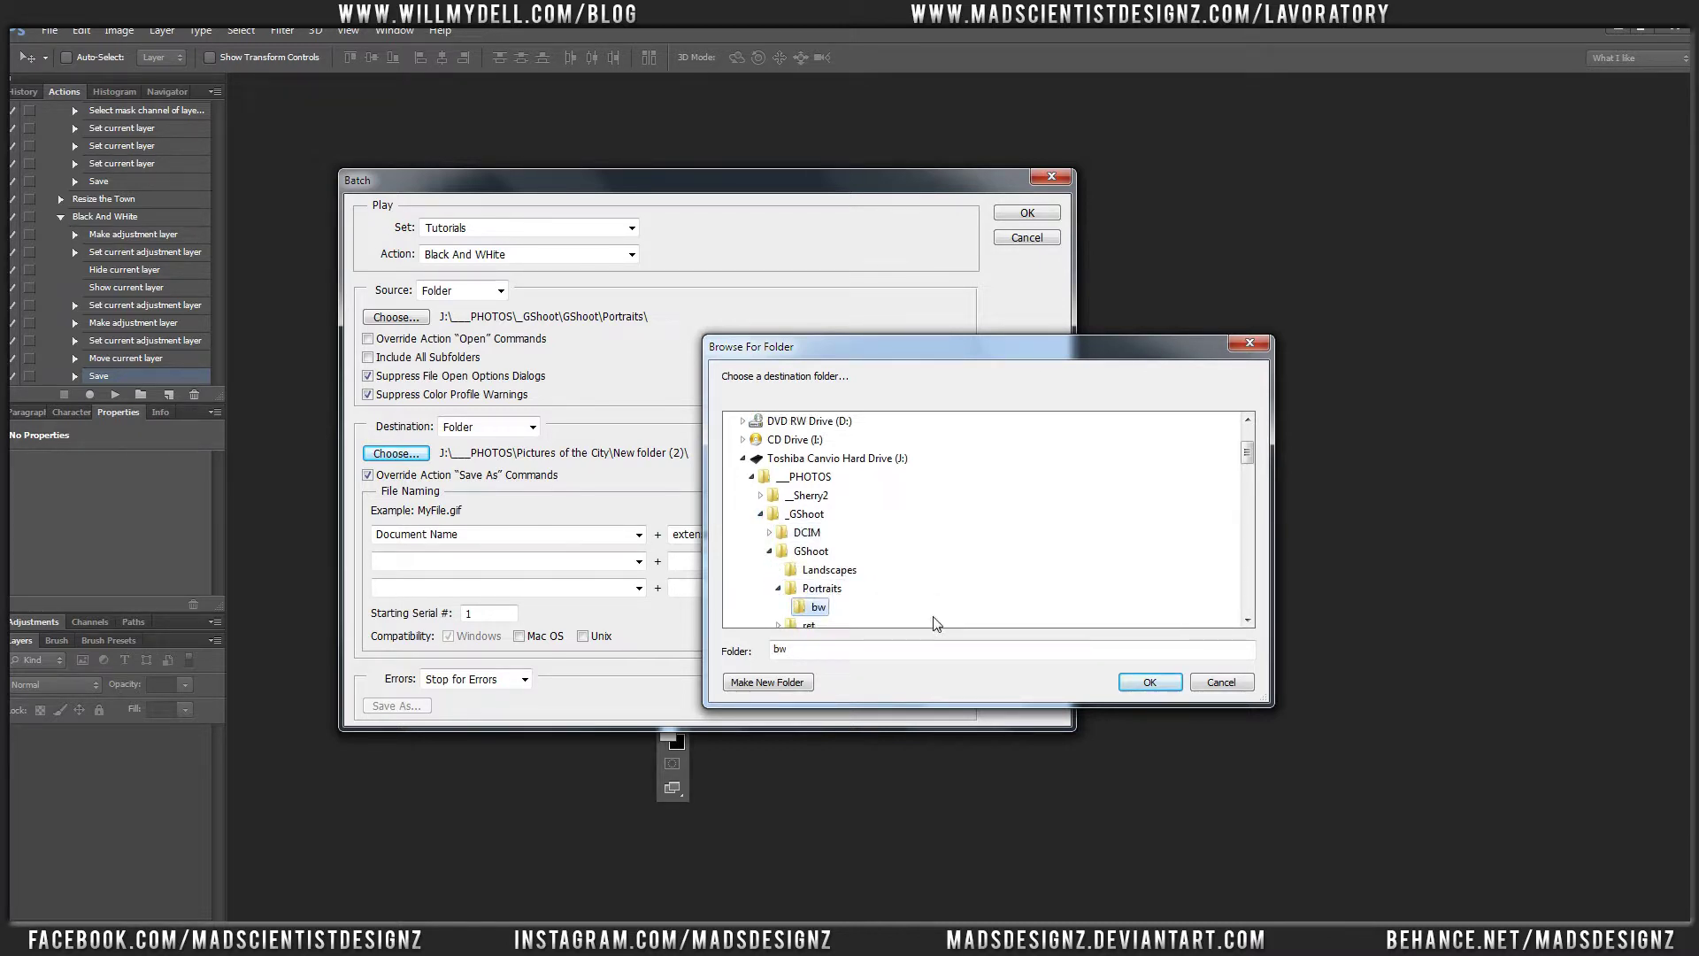
left_click(1148, 683)
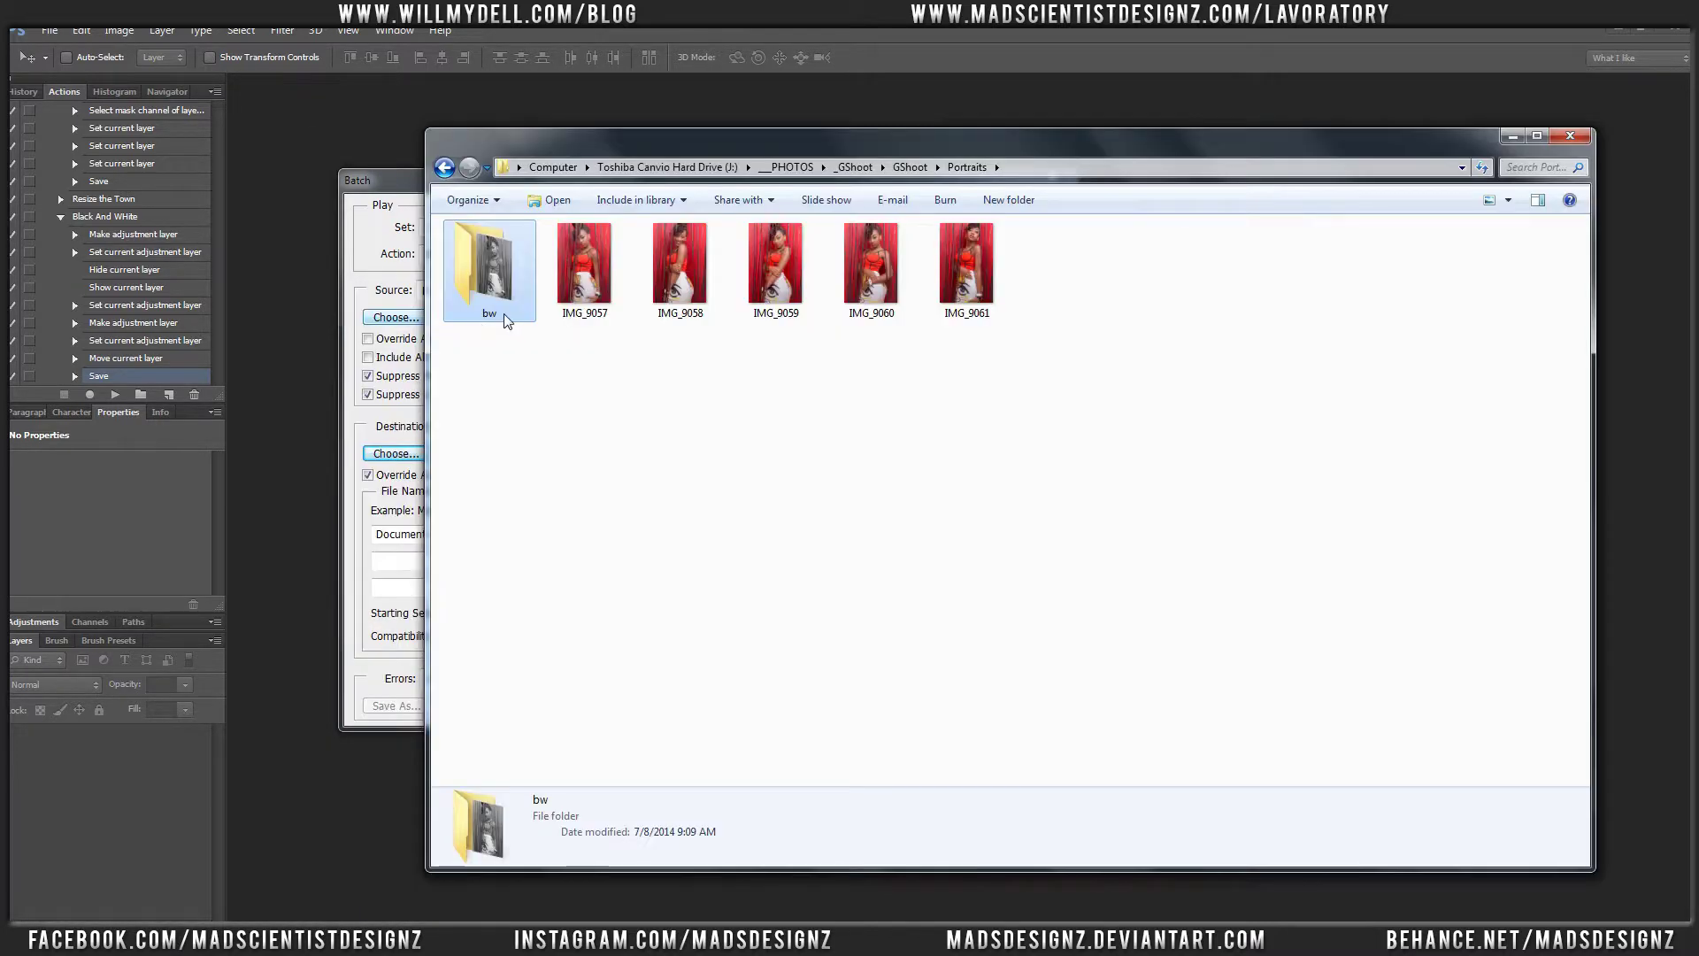
Delete the existing IMG_9057 copy from the bw folder in Windows Explorer, and return to the Batch dialog in Photoshop
double_click(491, 310)
left_click(474, 259)
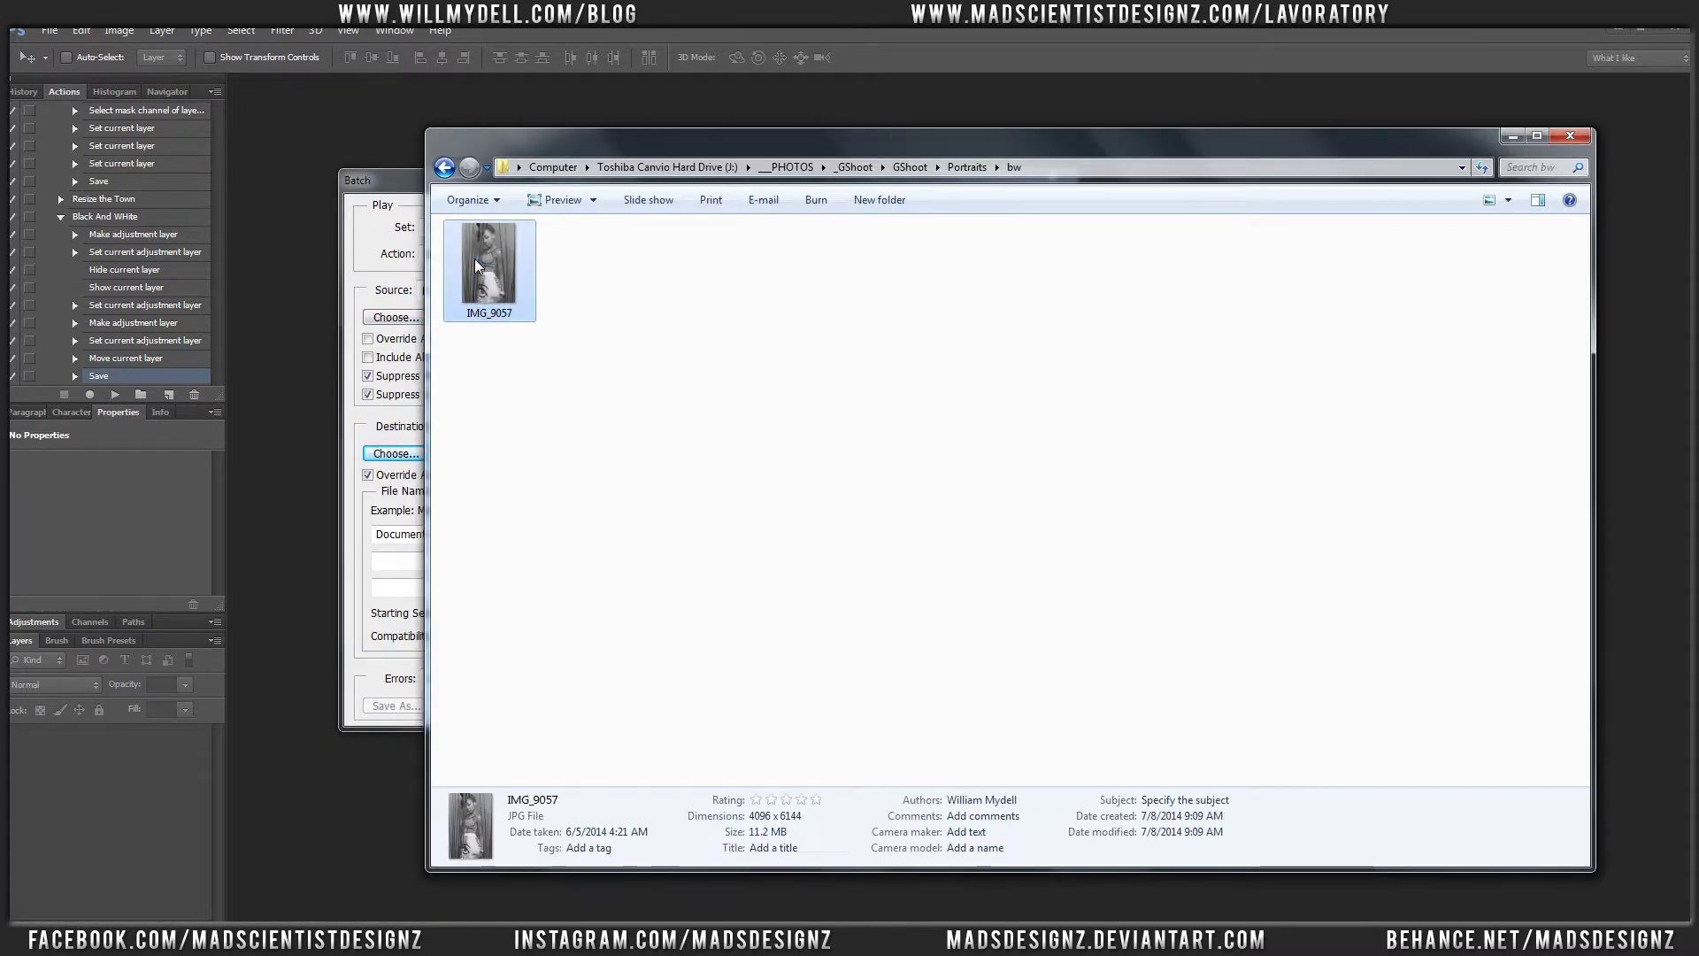
key("Delete")
key("Return")
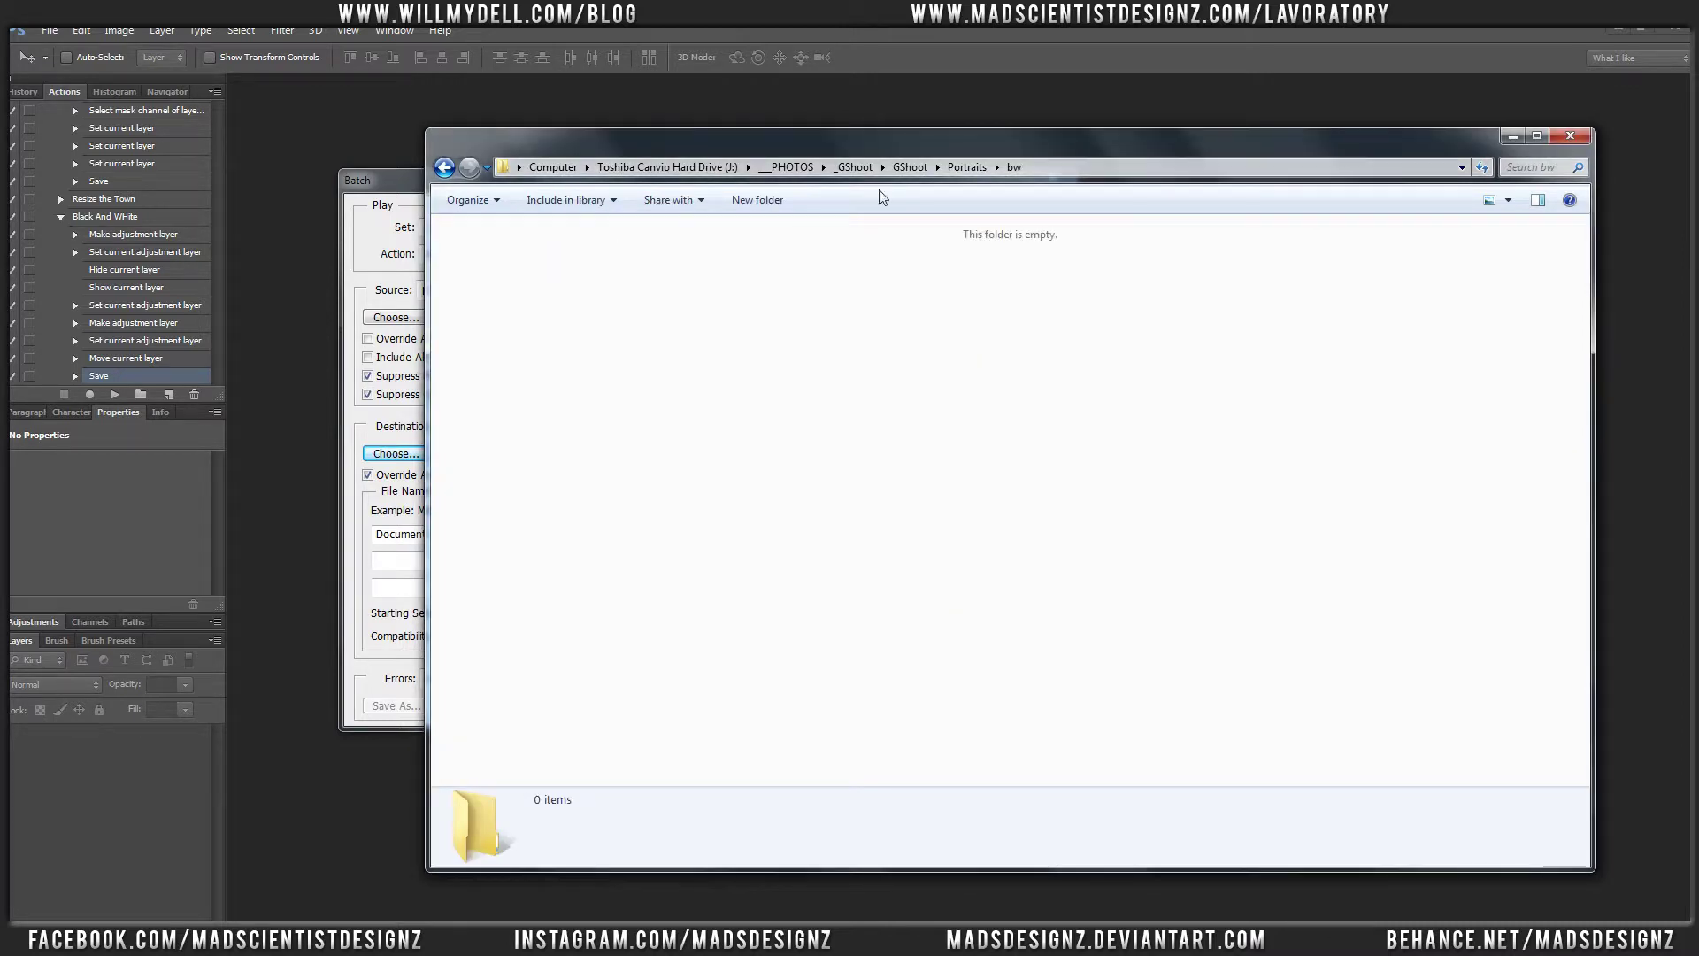
left_click(970, 167)
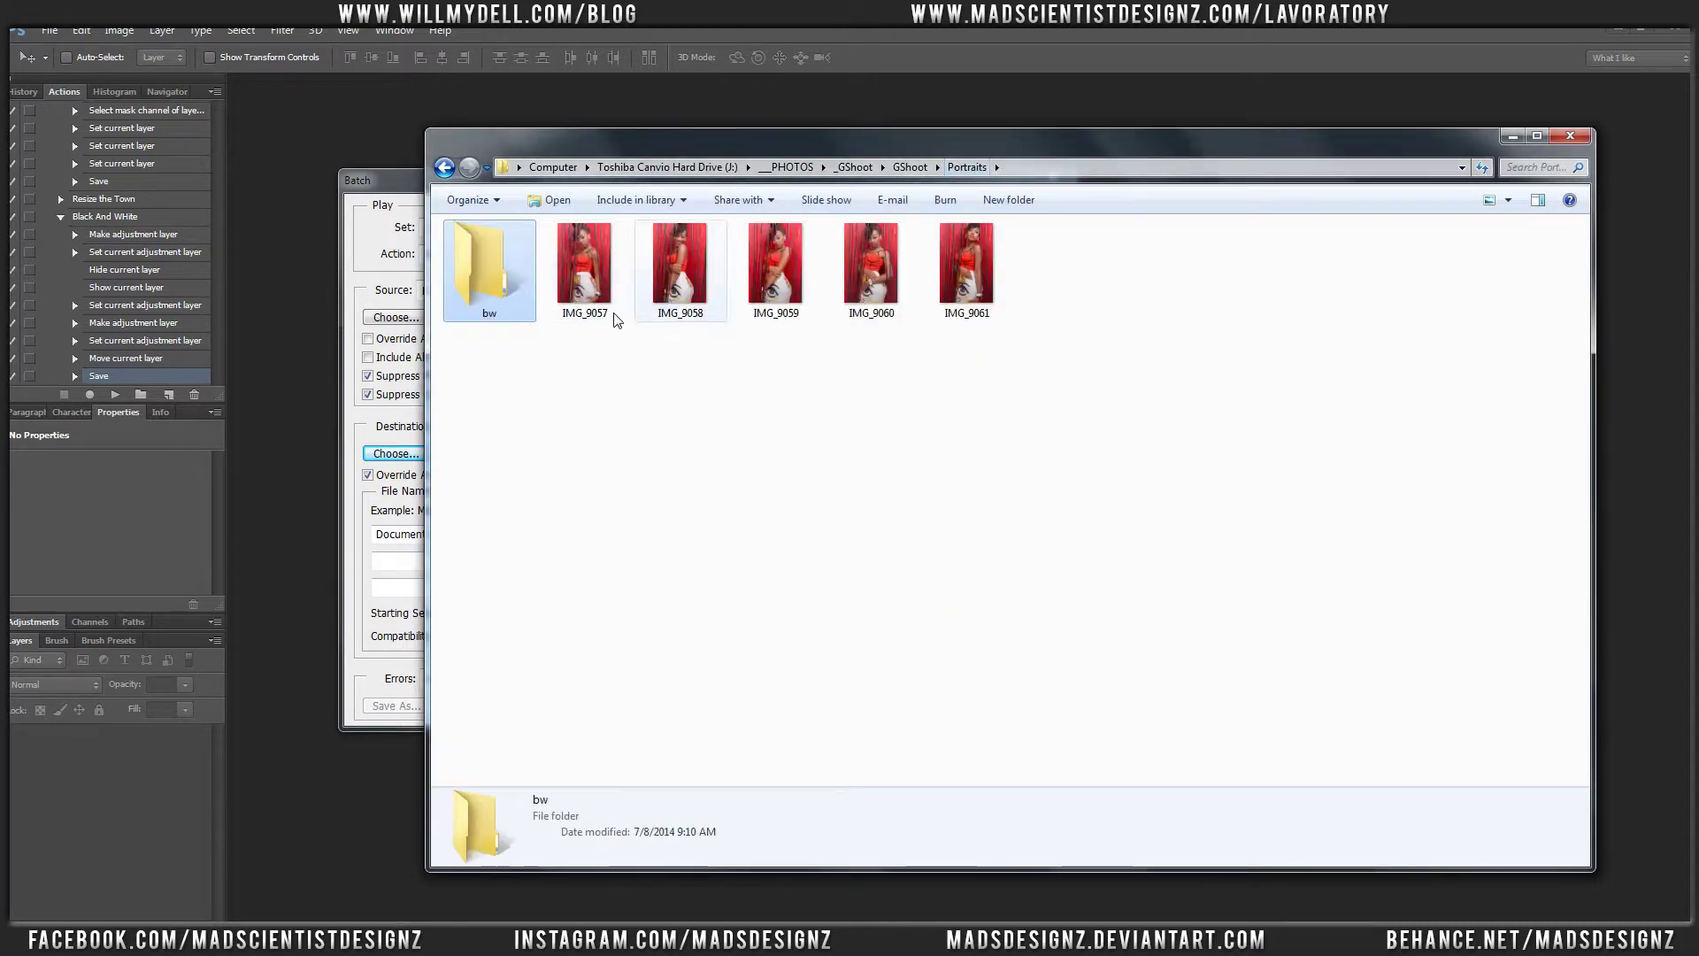
left_click(404, 202)
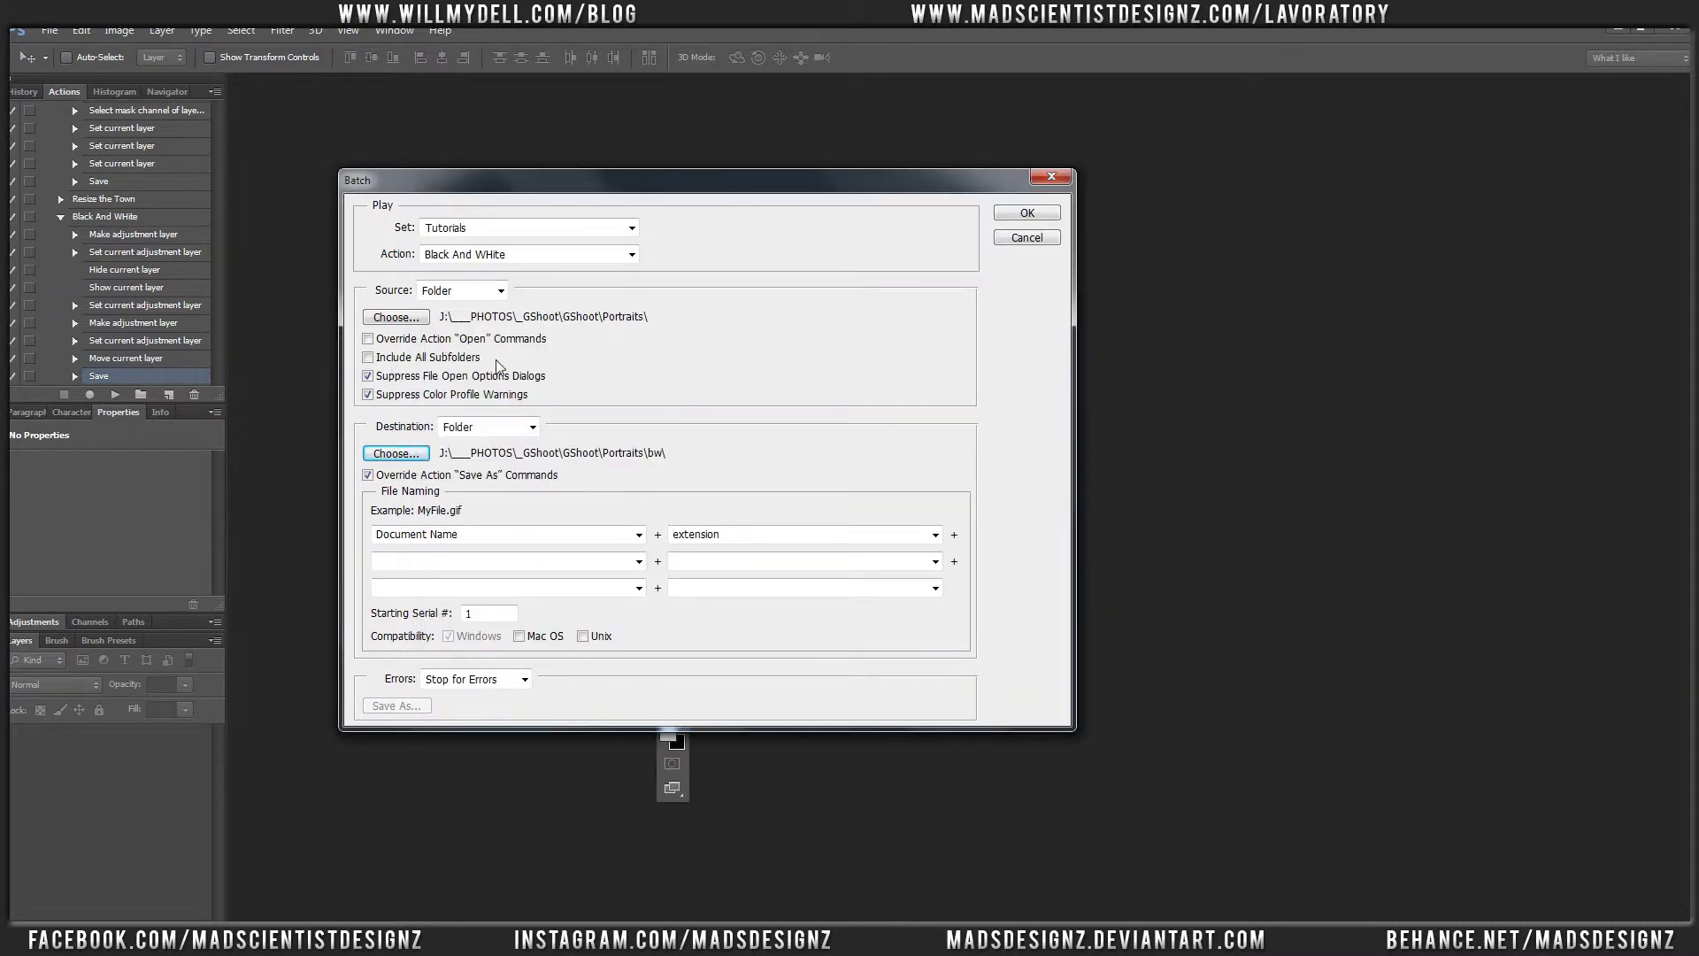
Run the Black And WHite batch and monitor its output in the bw folder in a narrowed Windows Explorer window, dismissing the color scheme prompt
left_click(1009, 214)
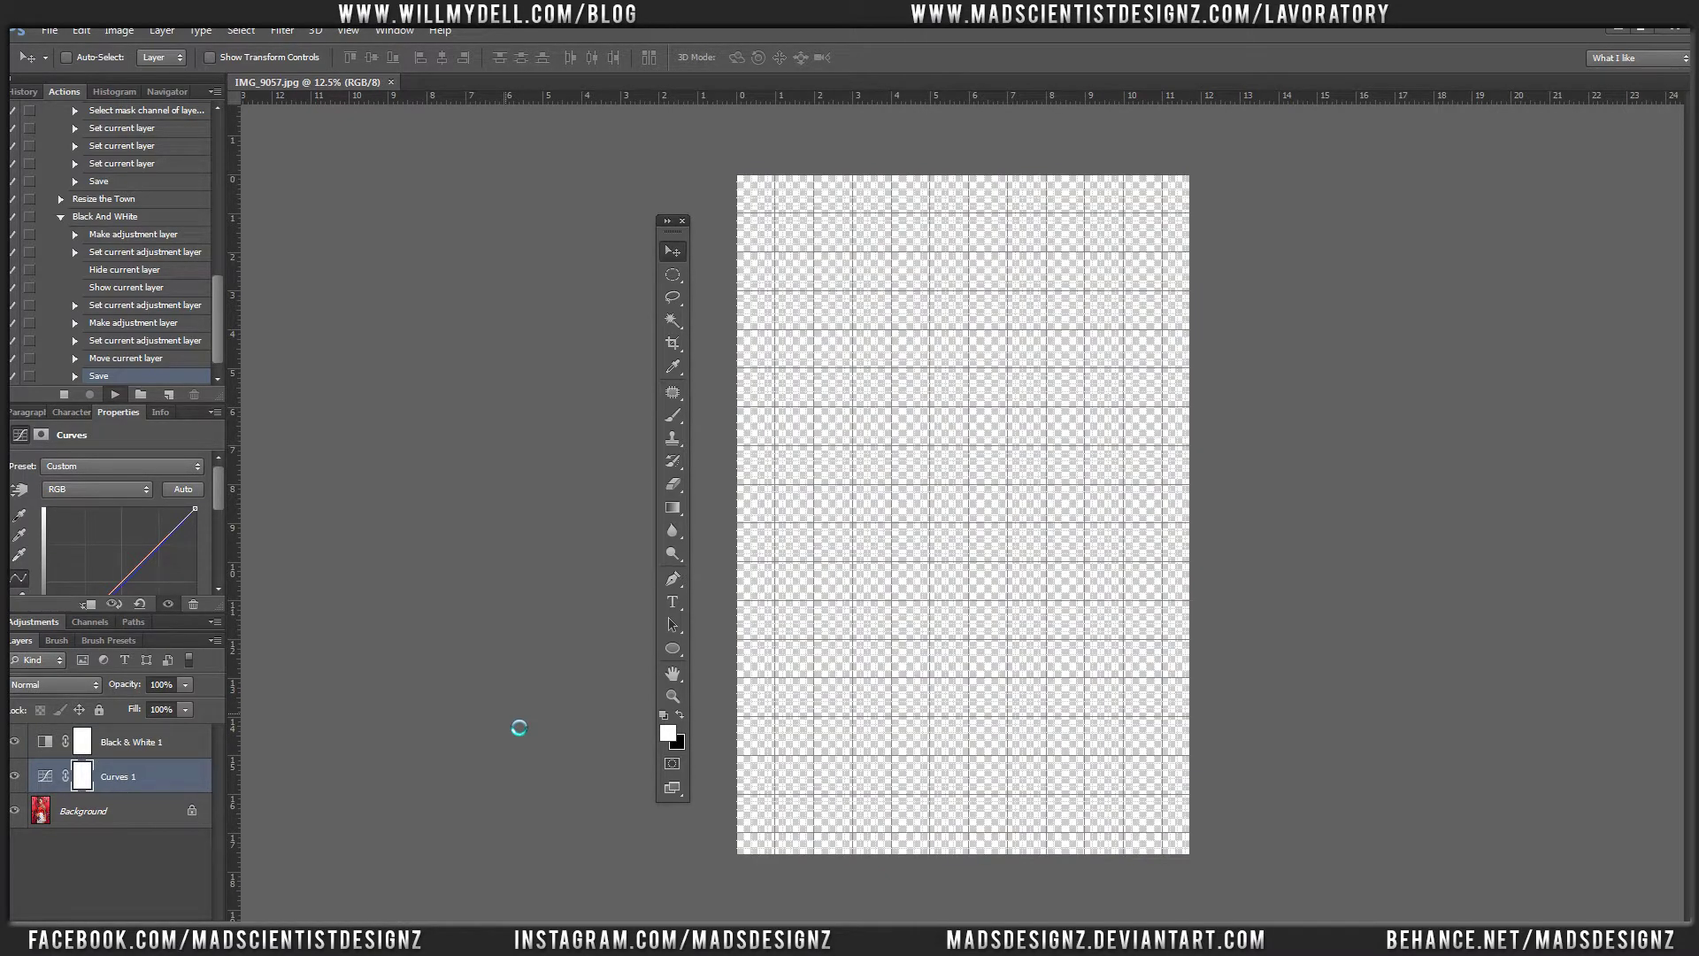
mouse_move(200, 884)
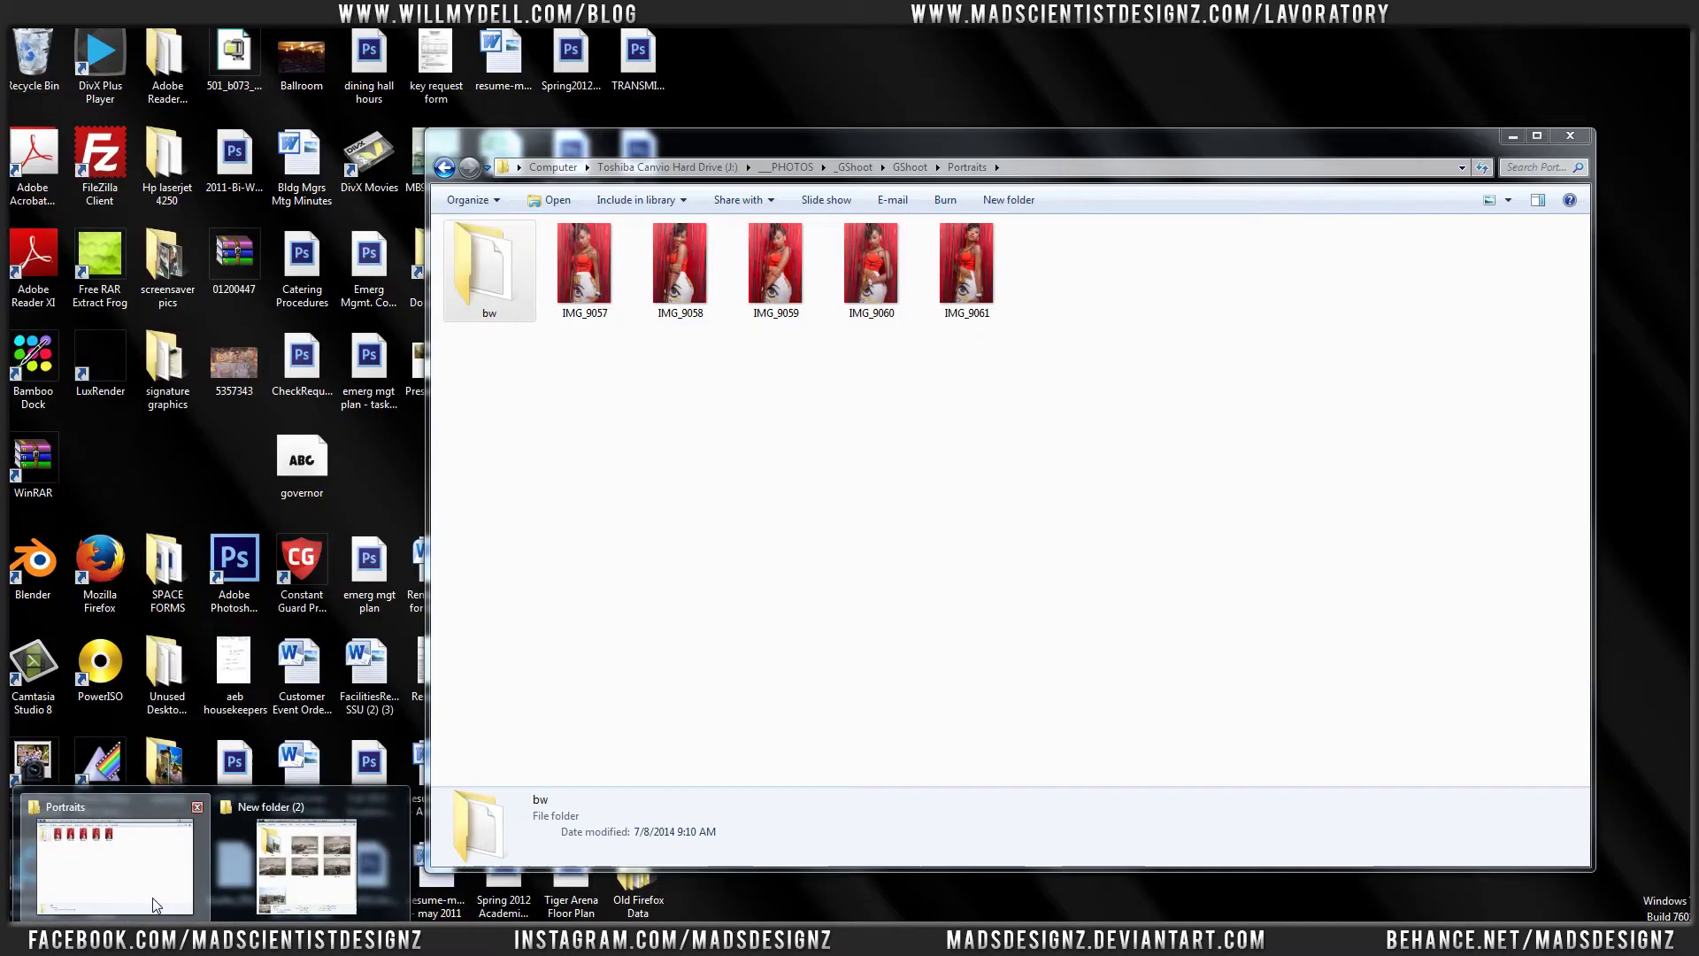
left_click(152, 898)
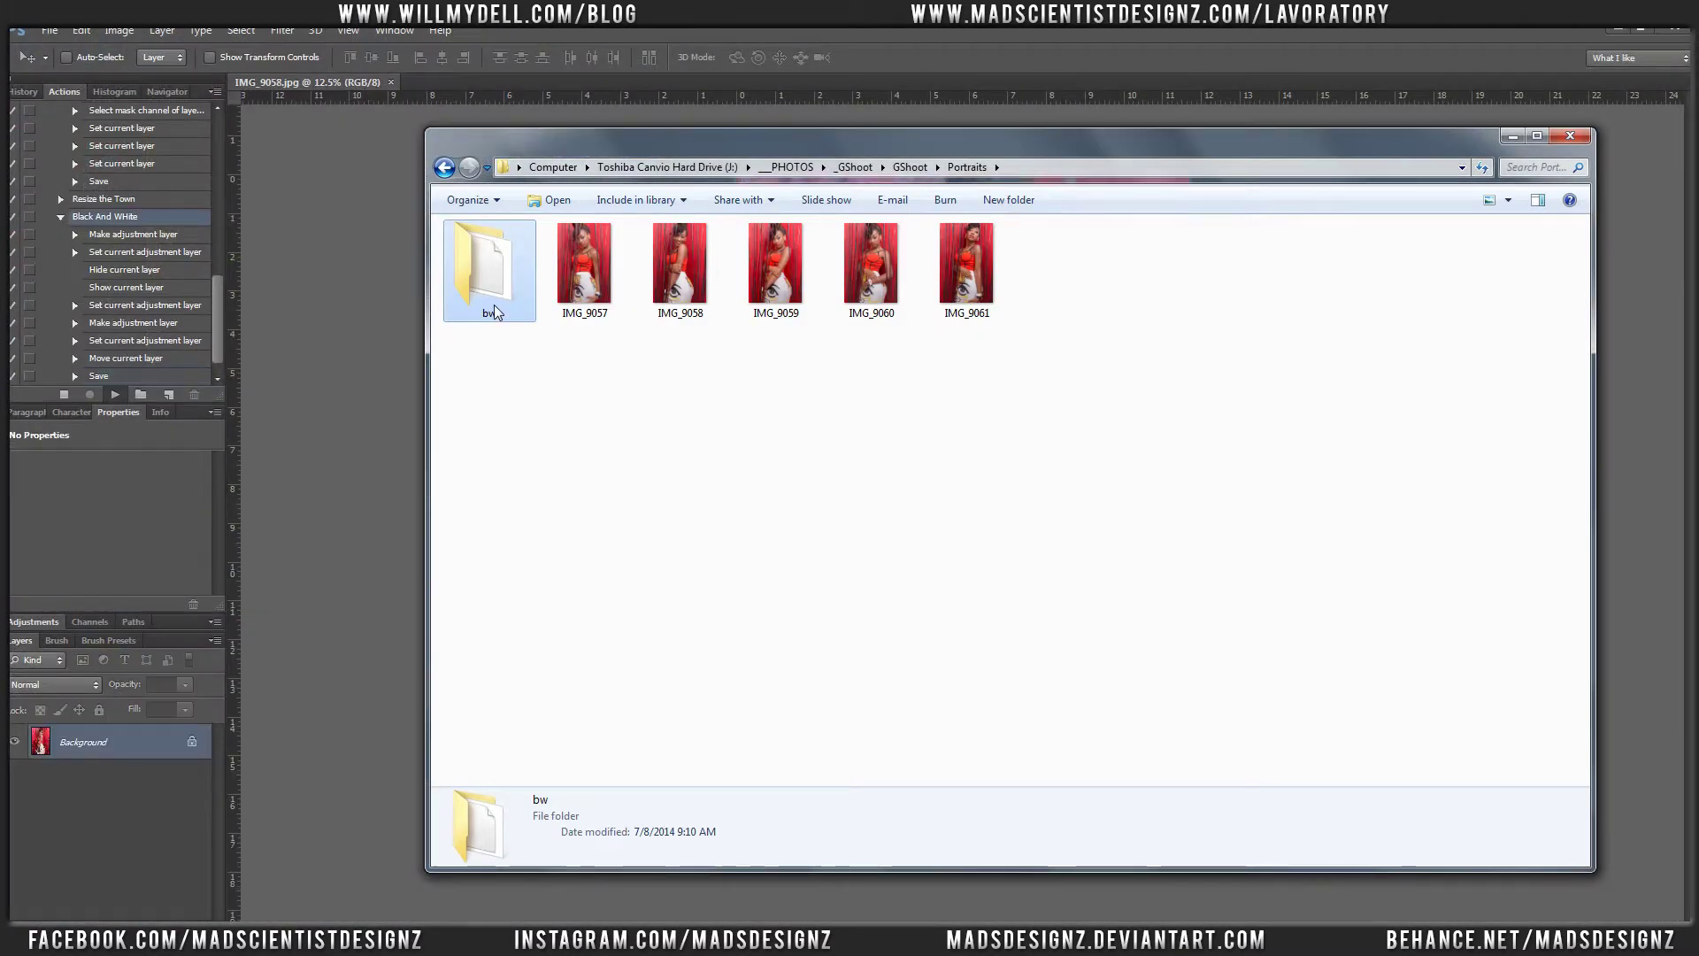
double_click(494, 305)
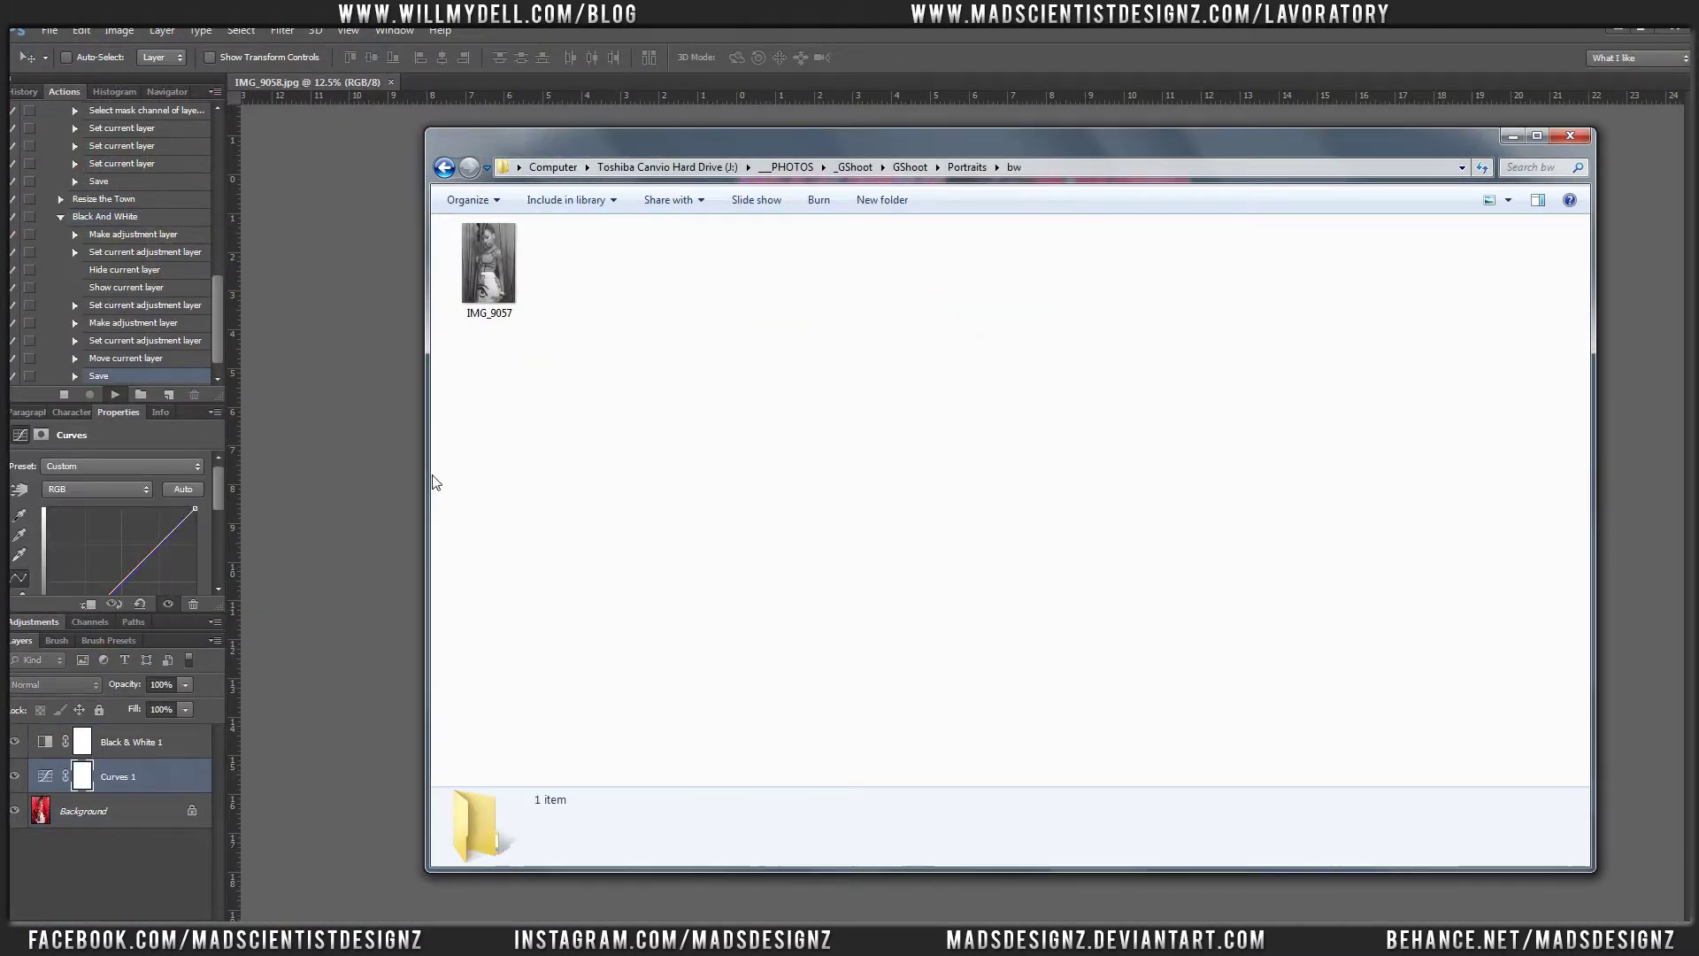
left_click_drag(436, 478, 1260, 522)
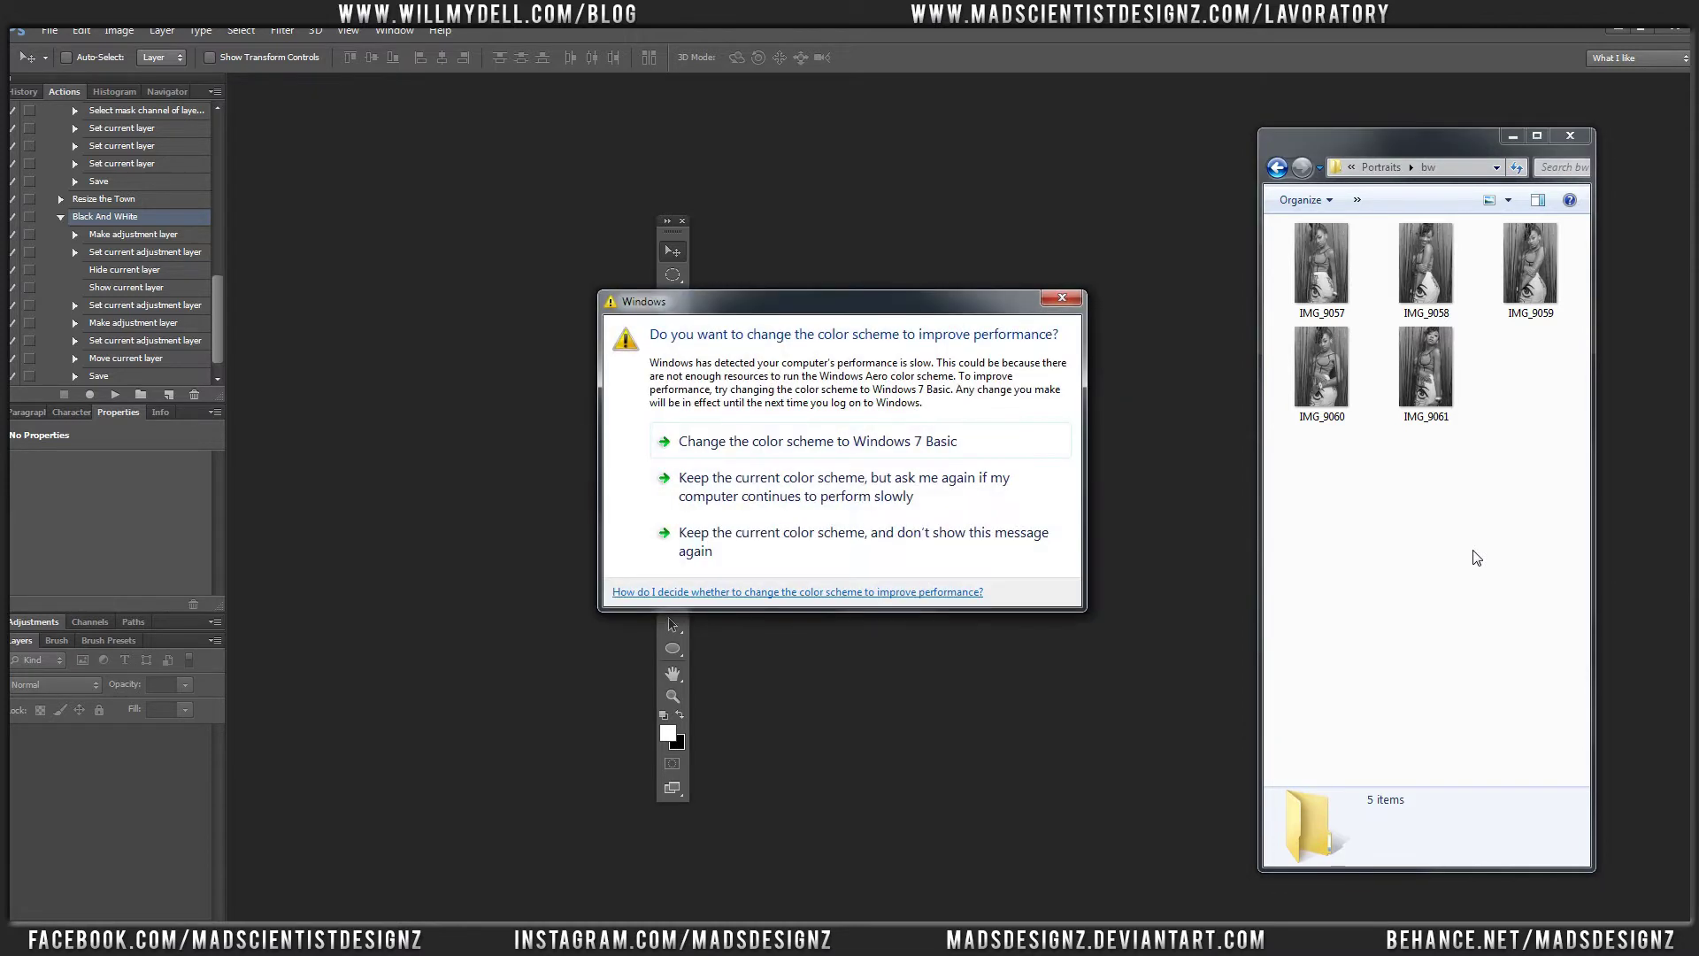
left_click(1062, 299)
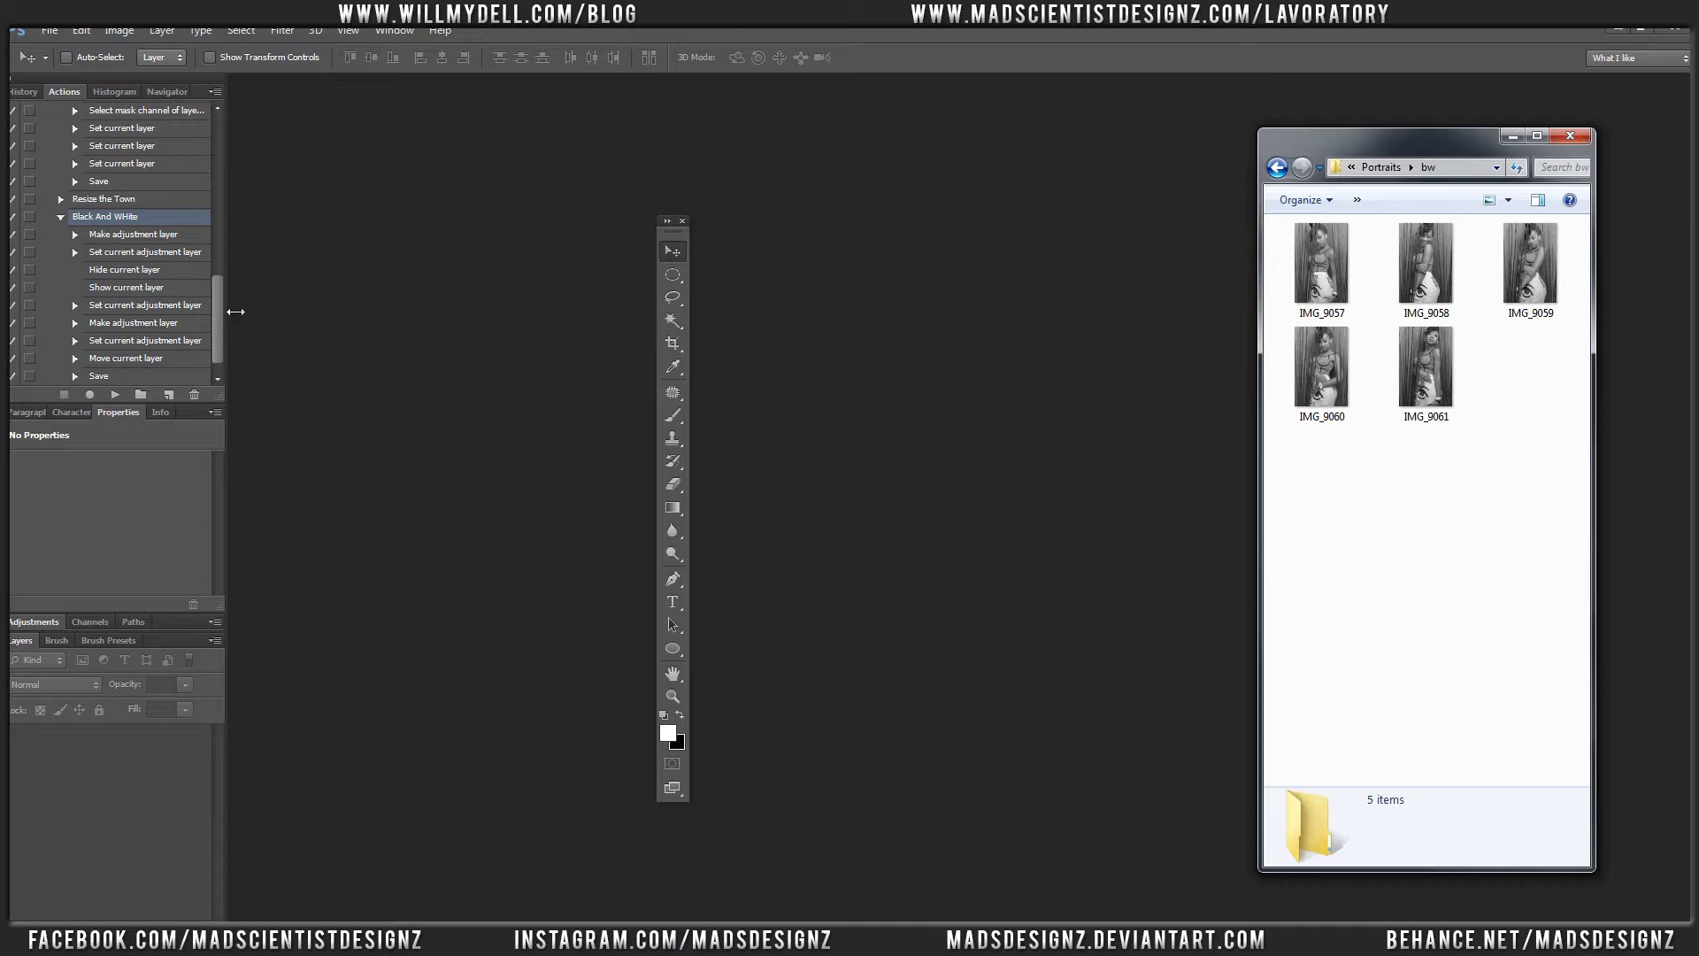
Collapse the Black And WHite action and the Tutorials set in Photoshop's list of actions
left_click(60, 216)
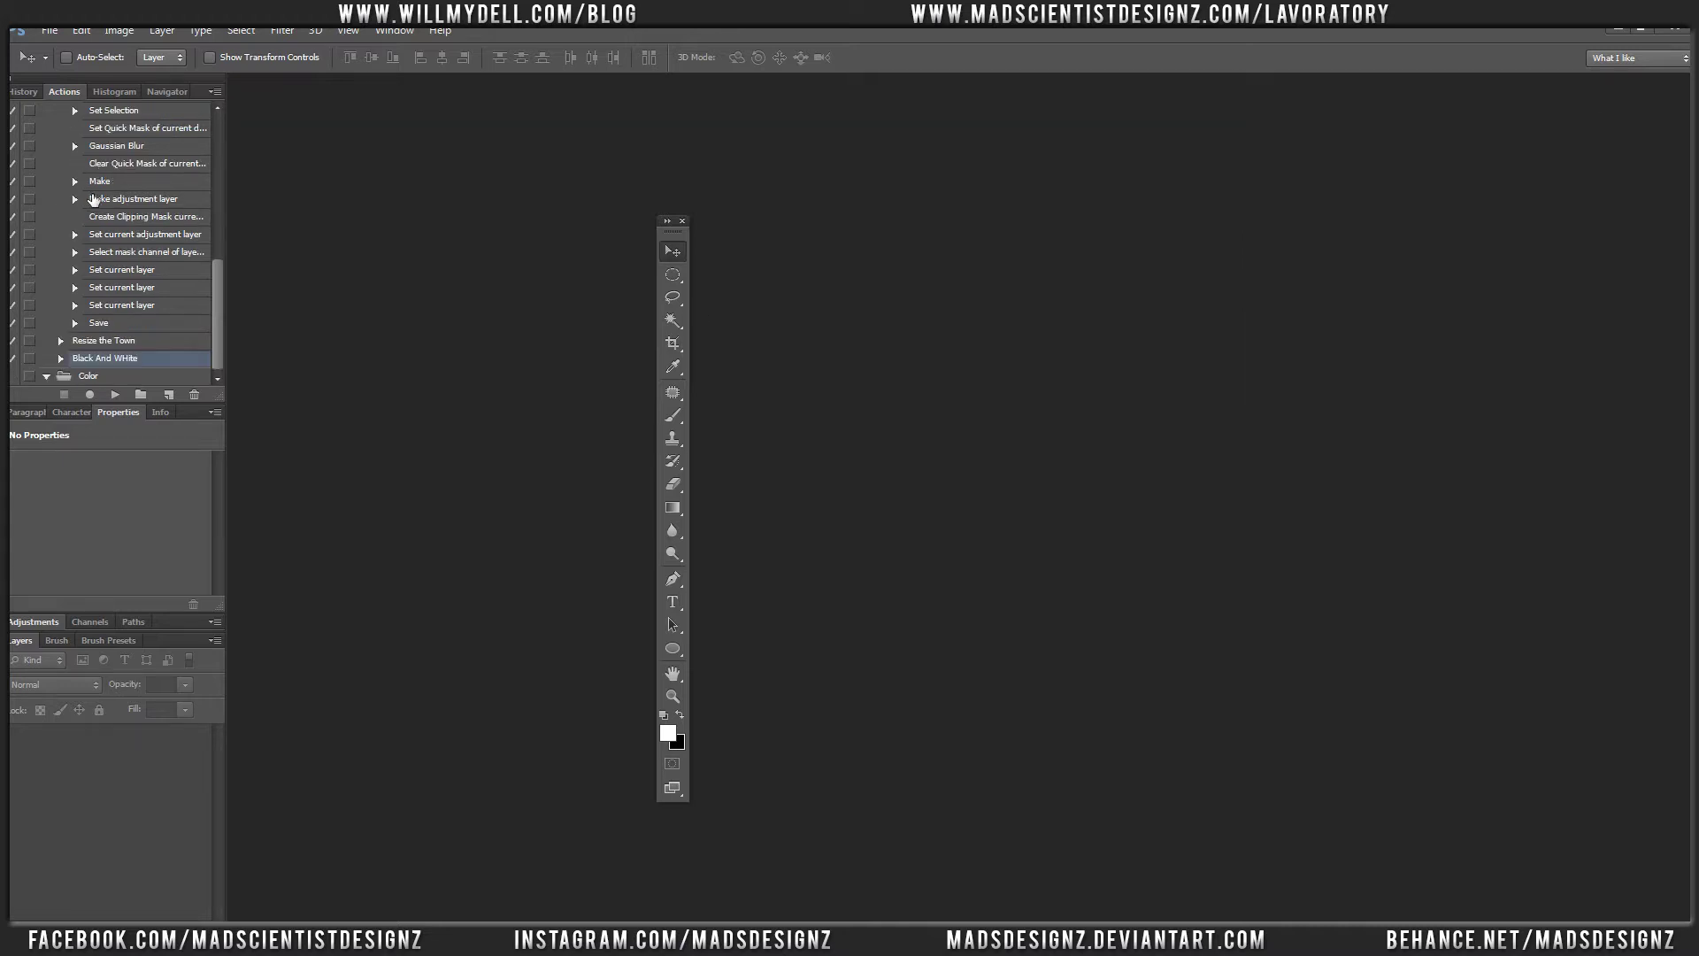
scroll(90, 196, "up", 2)
left_click_drag(217, 257, 219, 180)
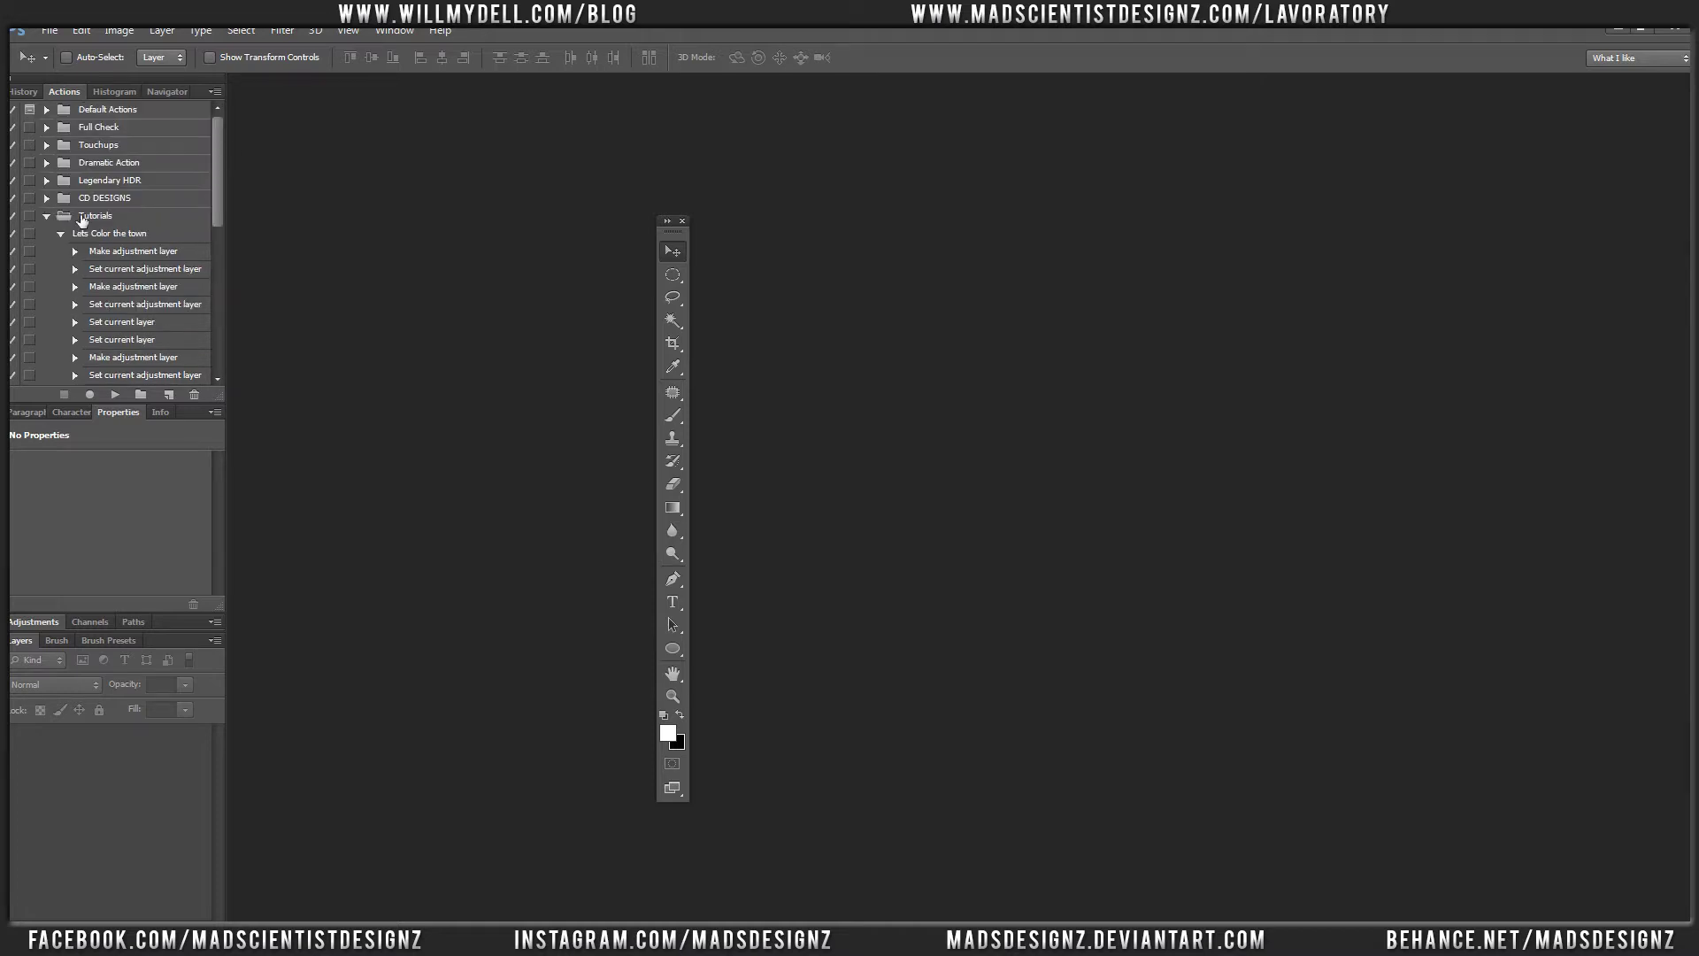
left_click(49, 217)
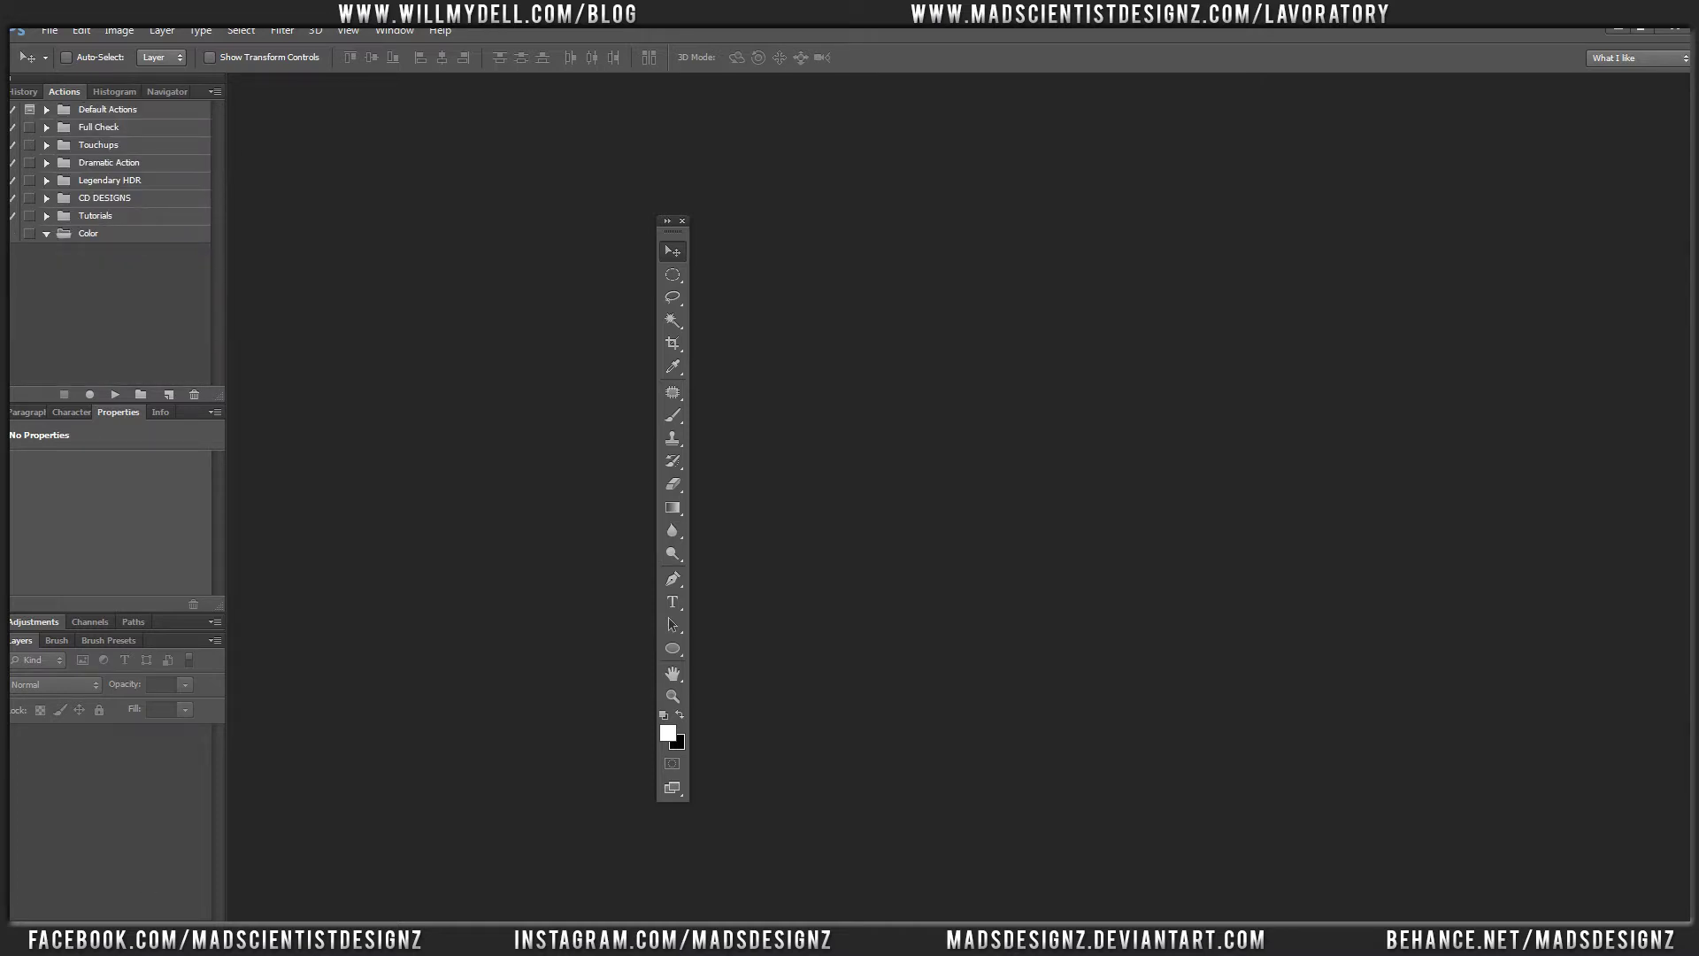
View the black-and-white photos IMG_9057 through IMG_9061 from the bw folder one after another in Windows Photo Viewer
left_click(315, 872)
mouse_move(170, 879)
left_click(301, 860)
double_click(1314, 277)
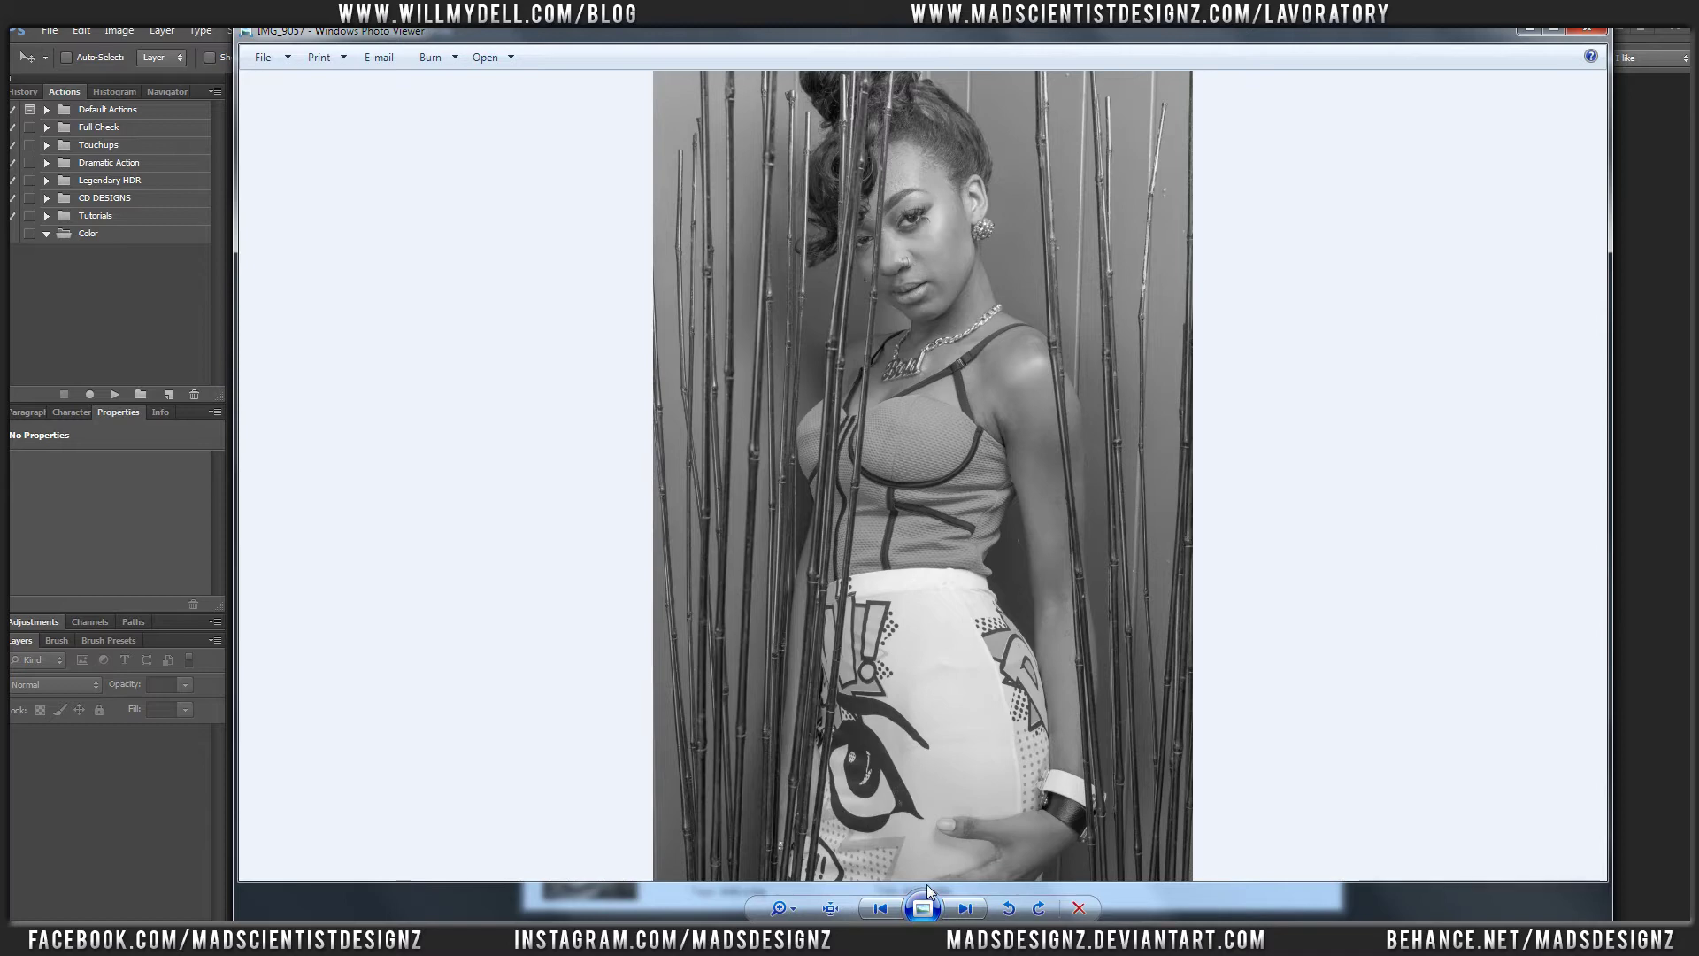
key("Right")
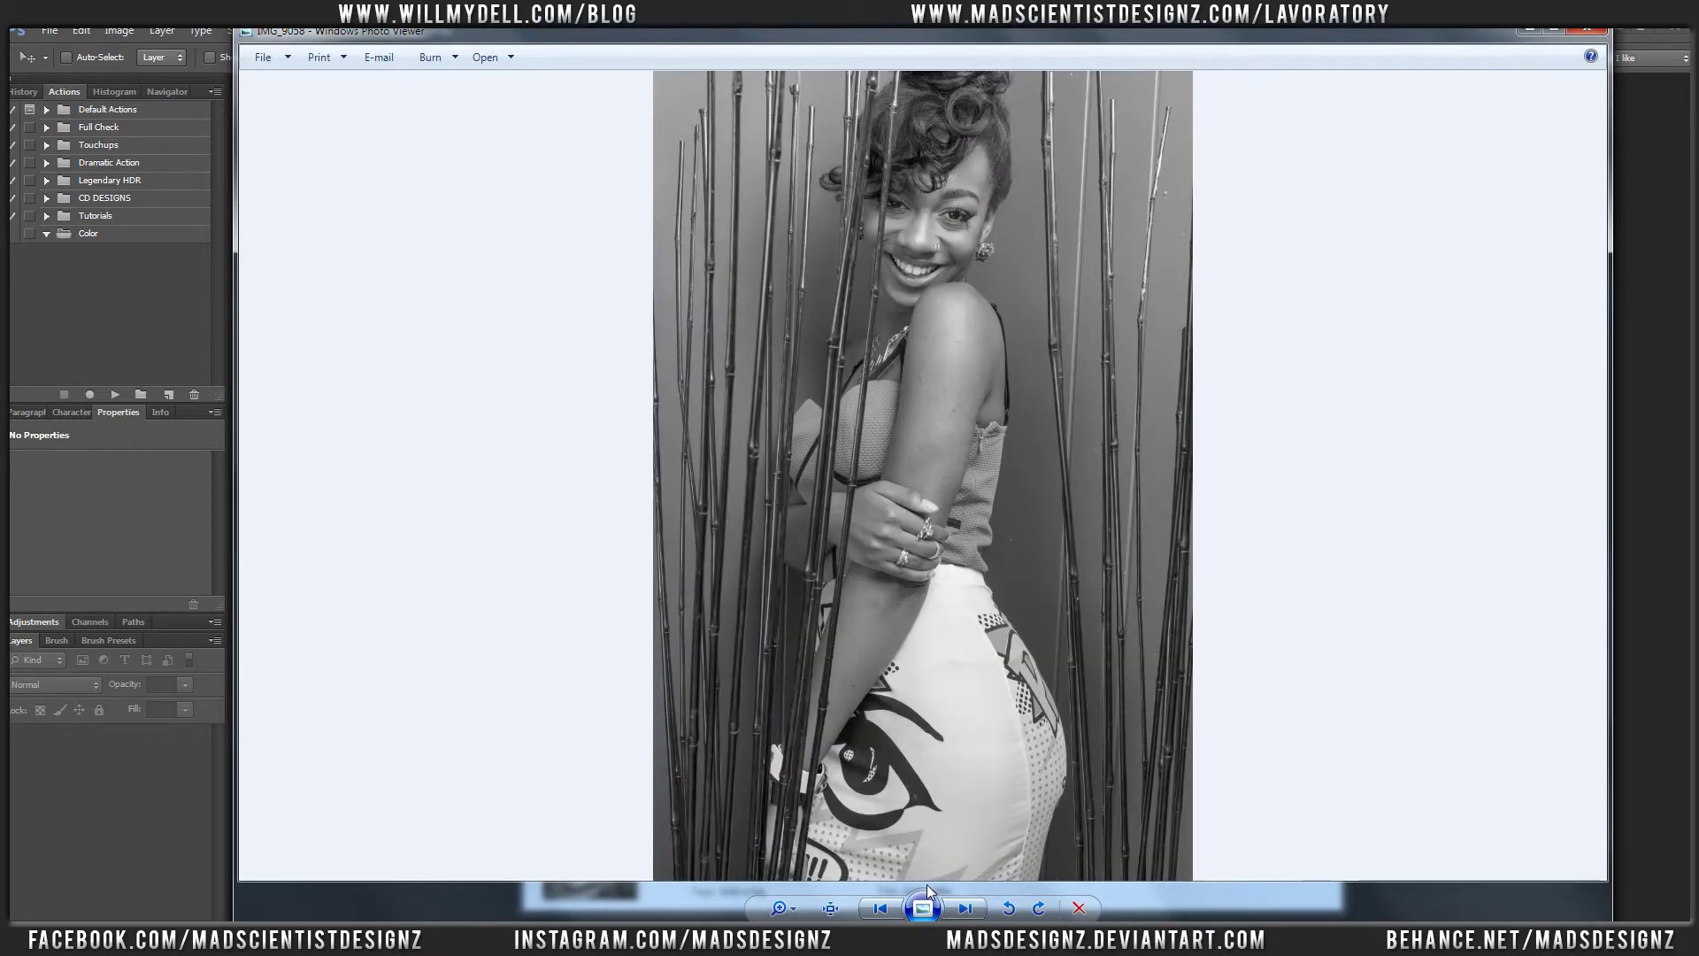
key("Right")
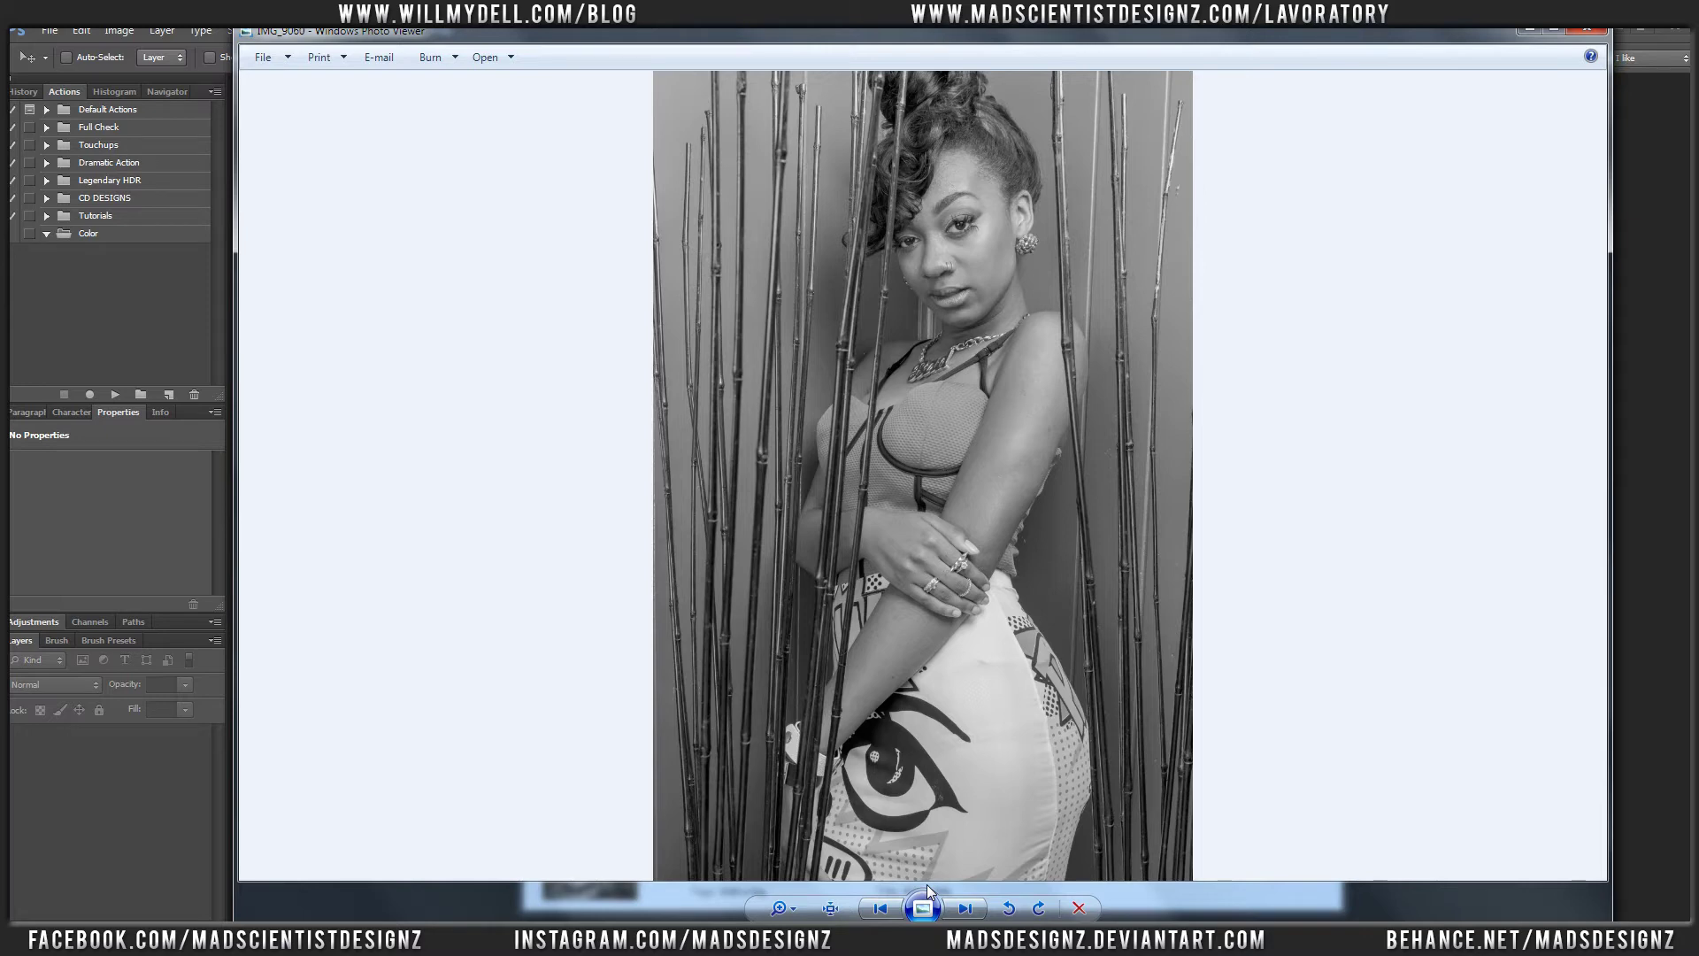
key("Right")
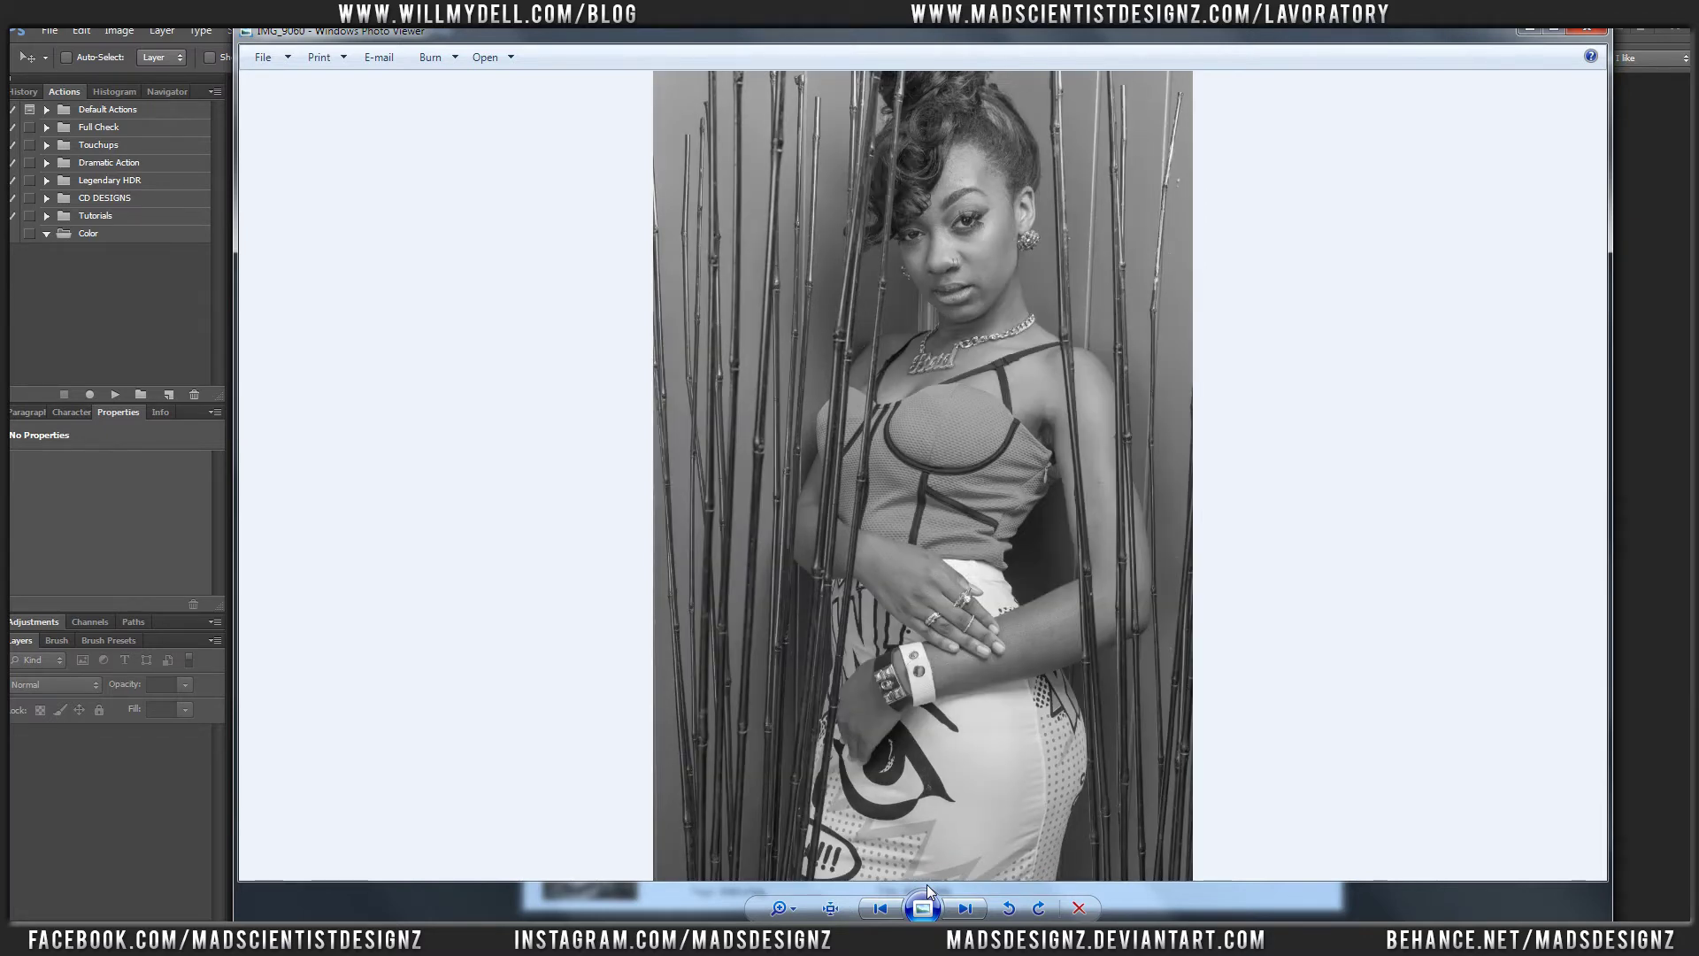
key("Right")
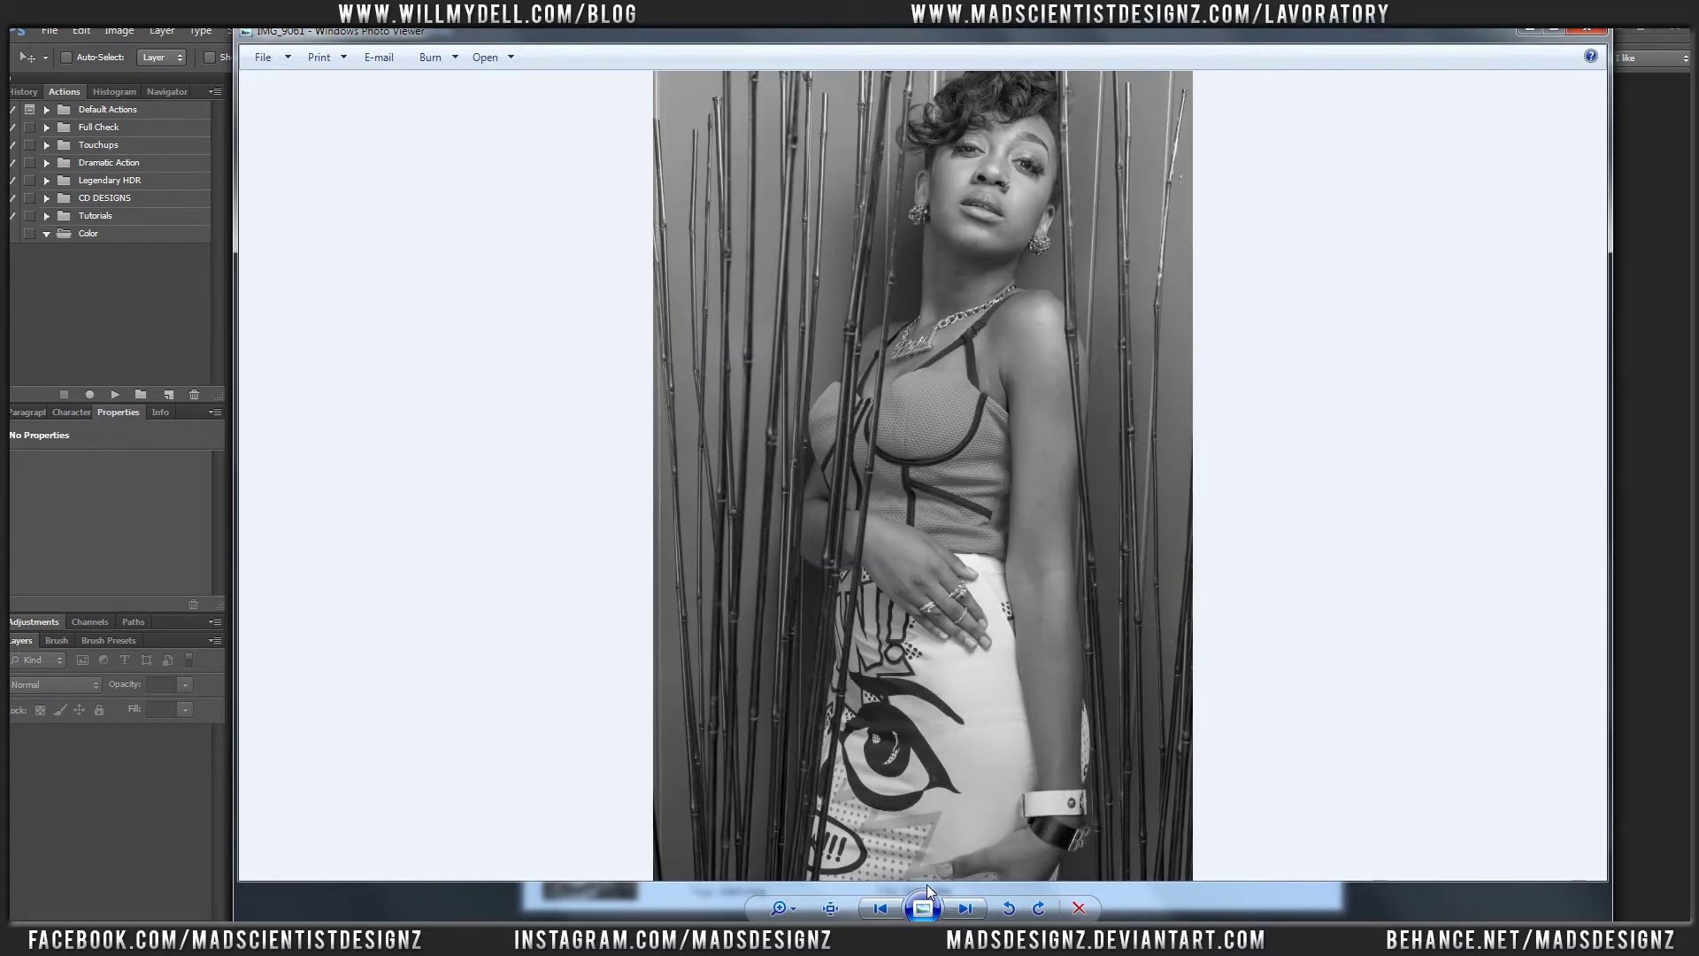
Review the converted bw photos again, forwards through IMG_9061 and back to IMG_9058, and close the photo viewer
key("Right")
key("Right")
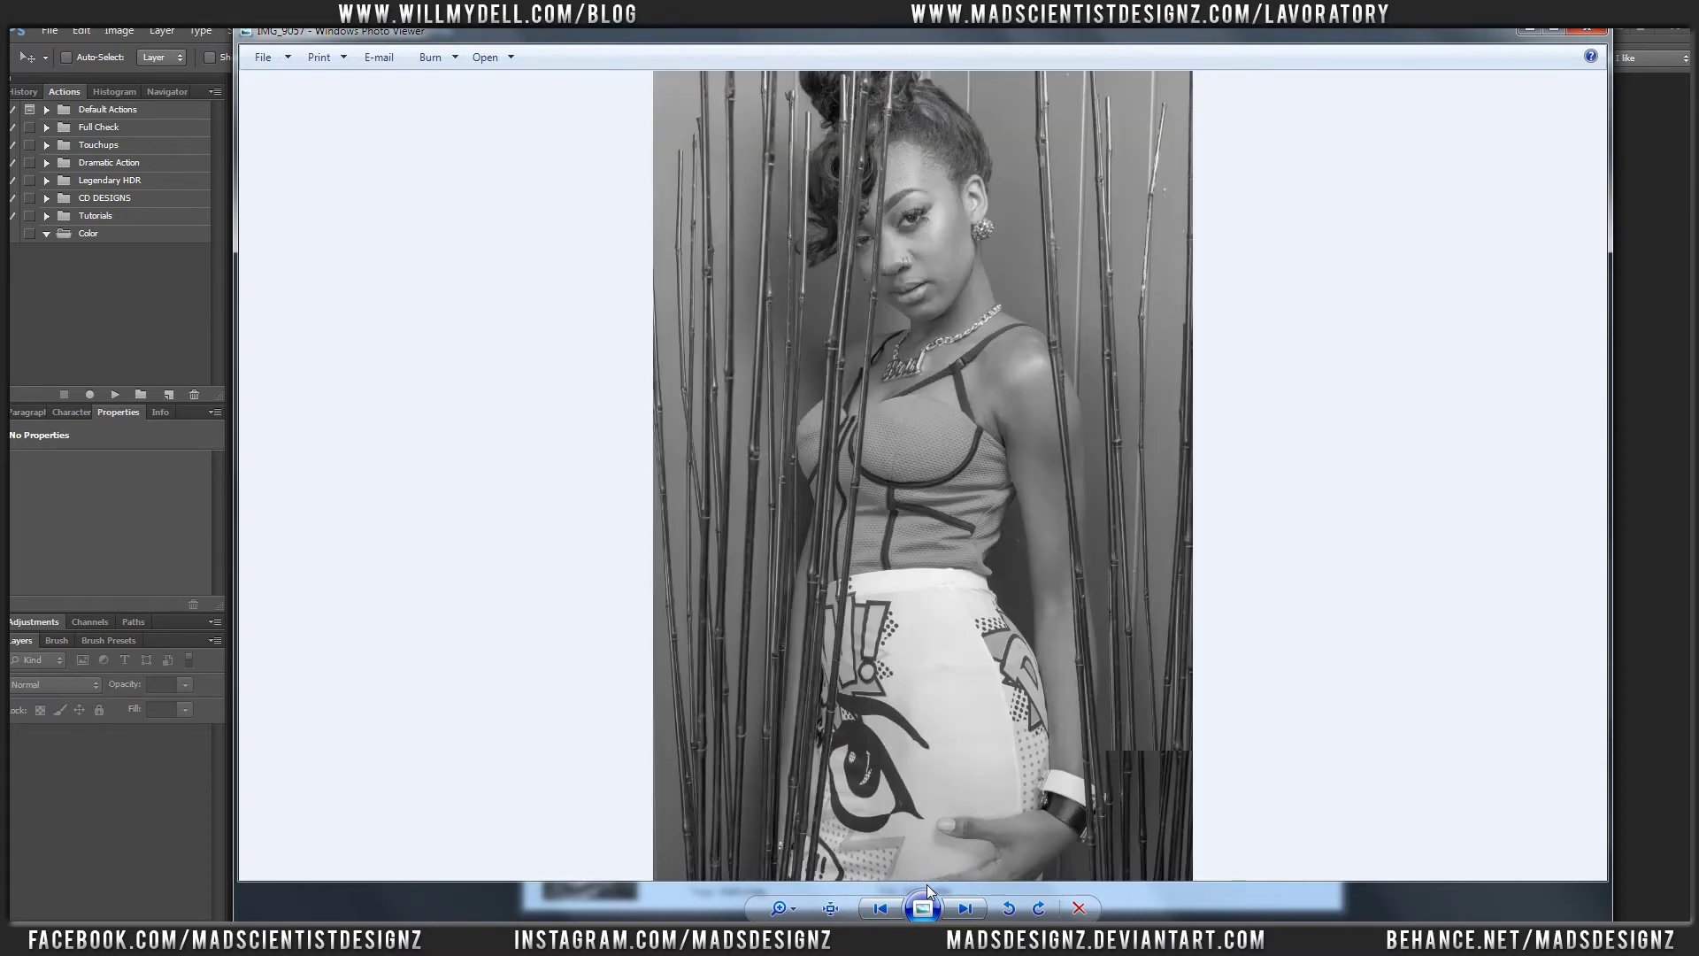
key("Right")
key("Right")
key("Right")
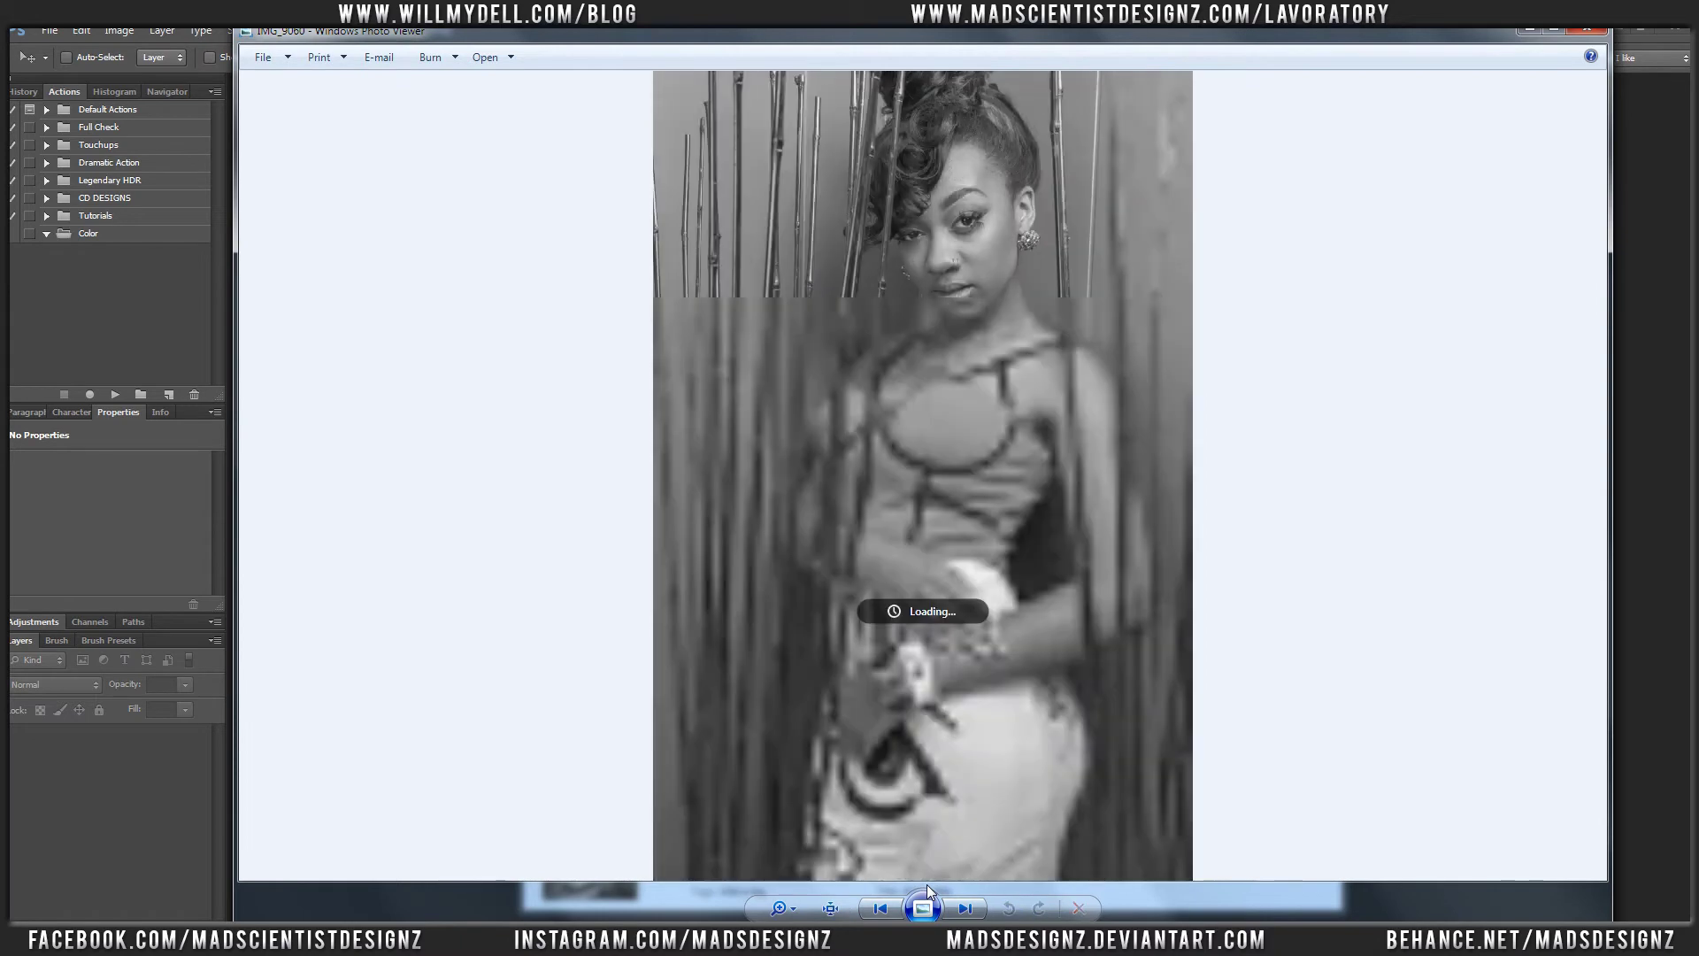
key("Right")
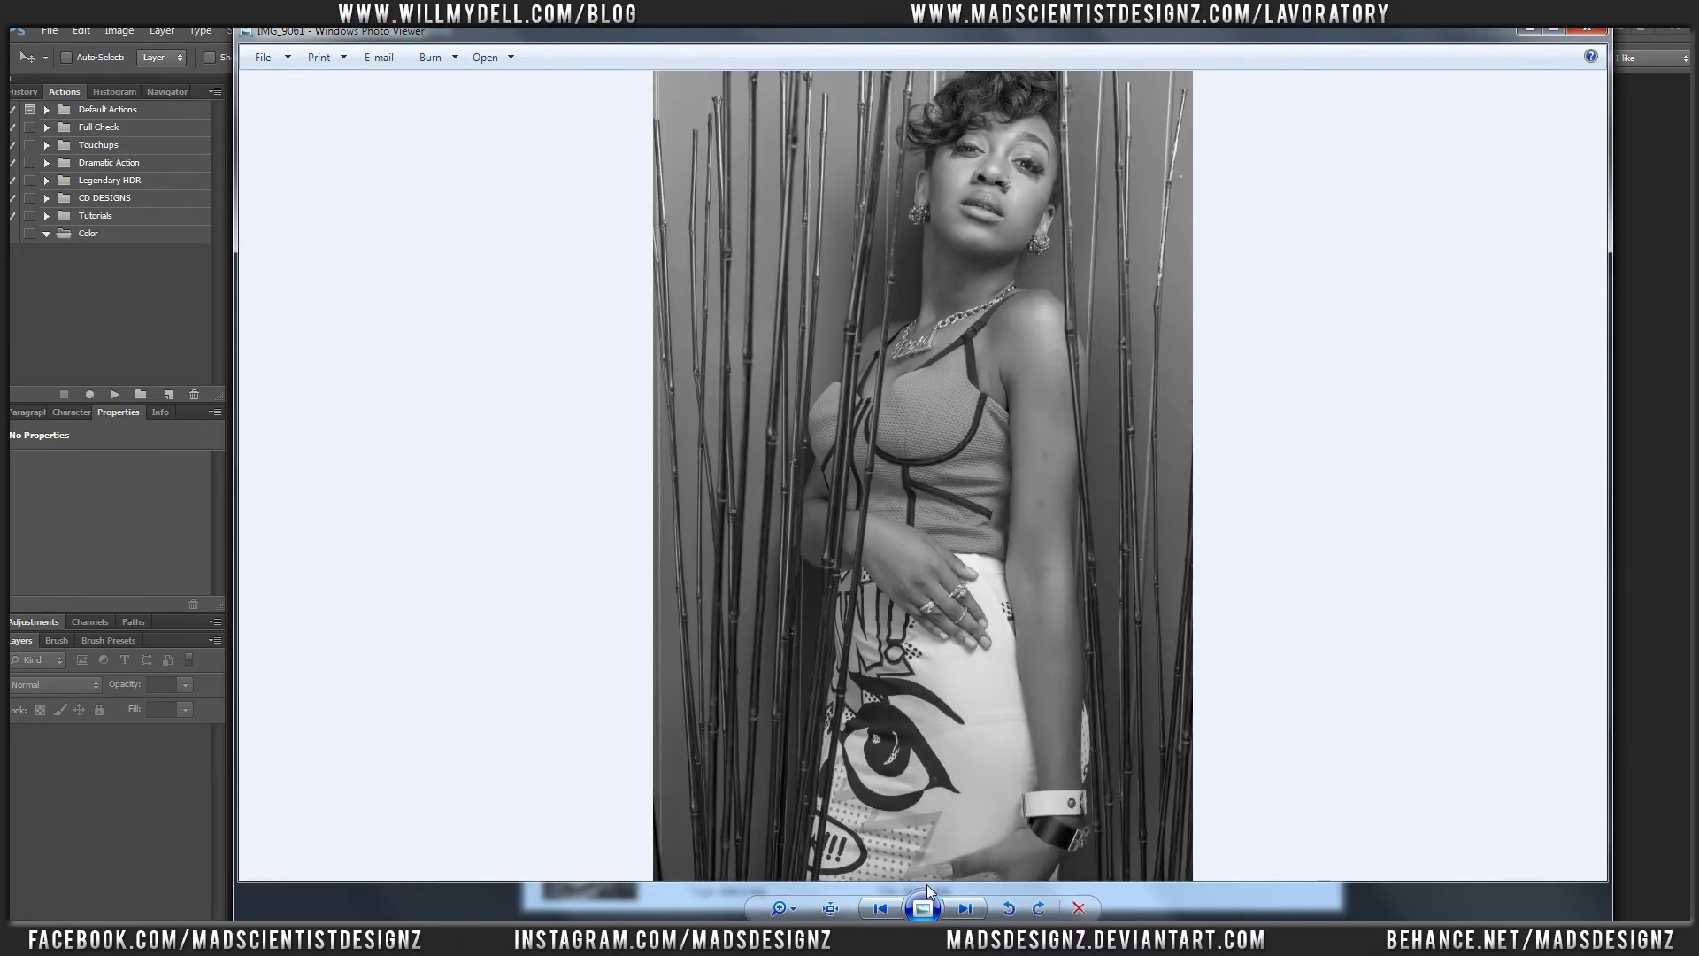
key("Left")
key("Left")
key("Left")
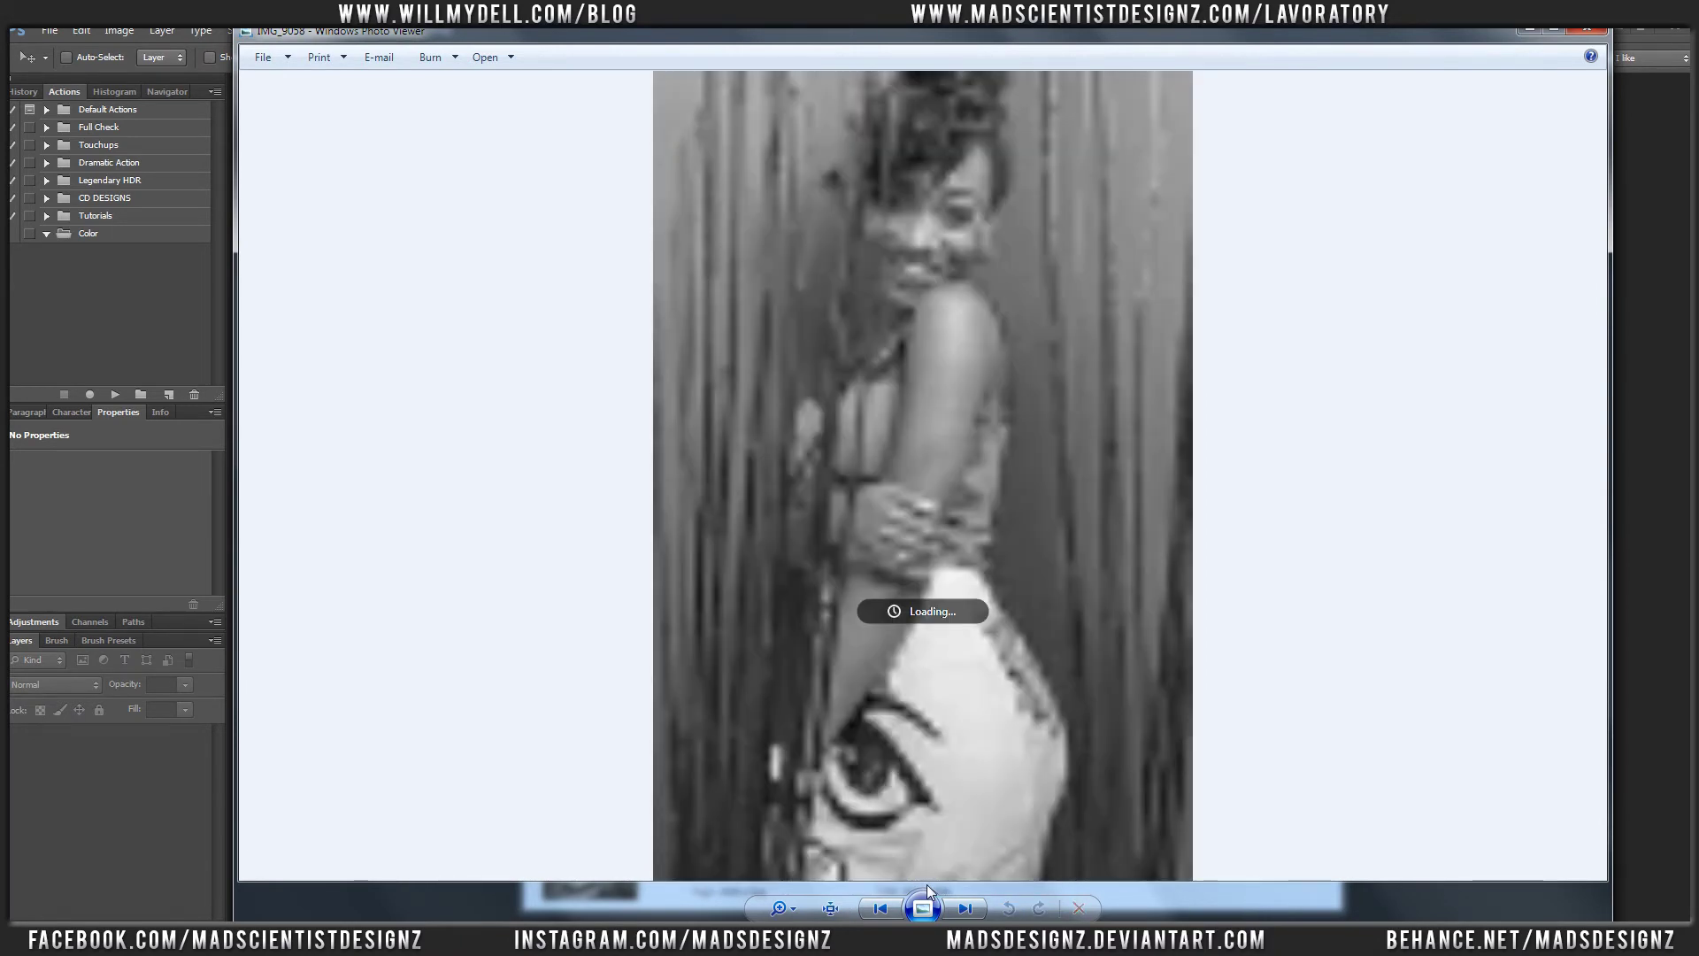
left_click(1575, 28)
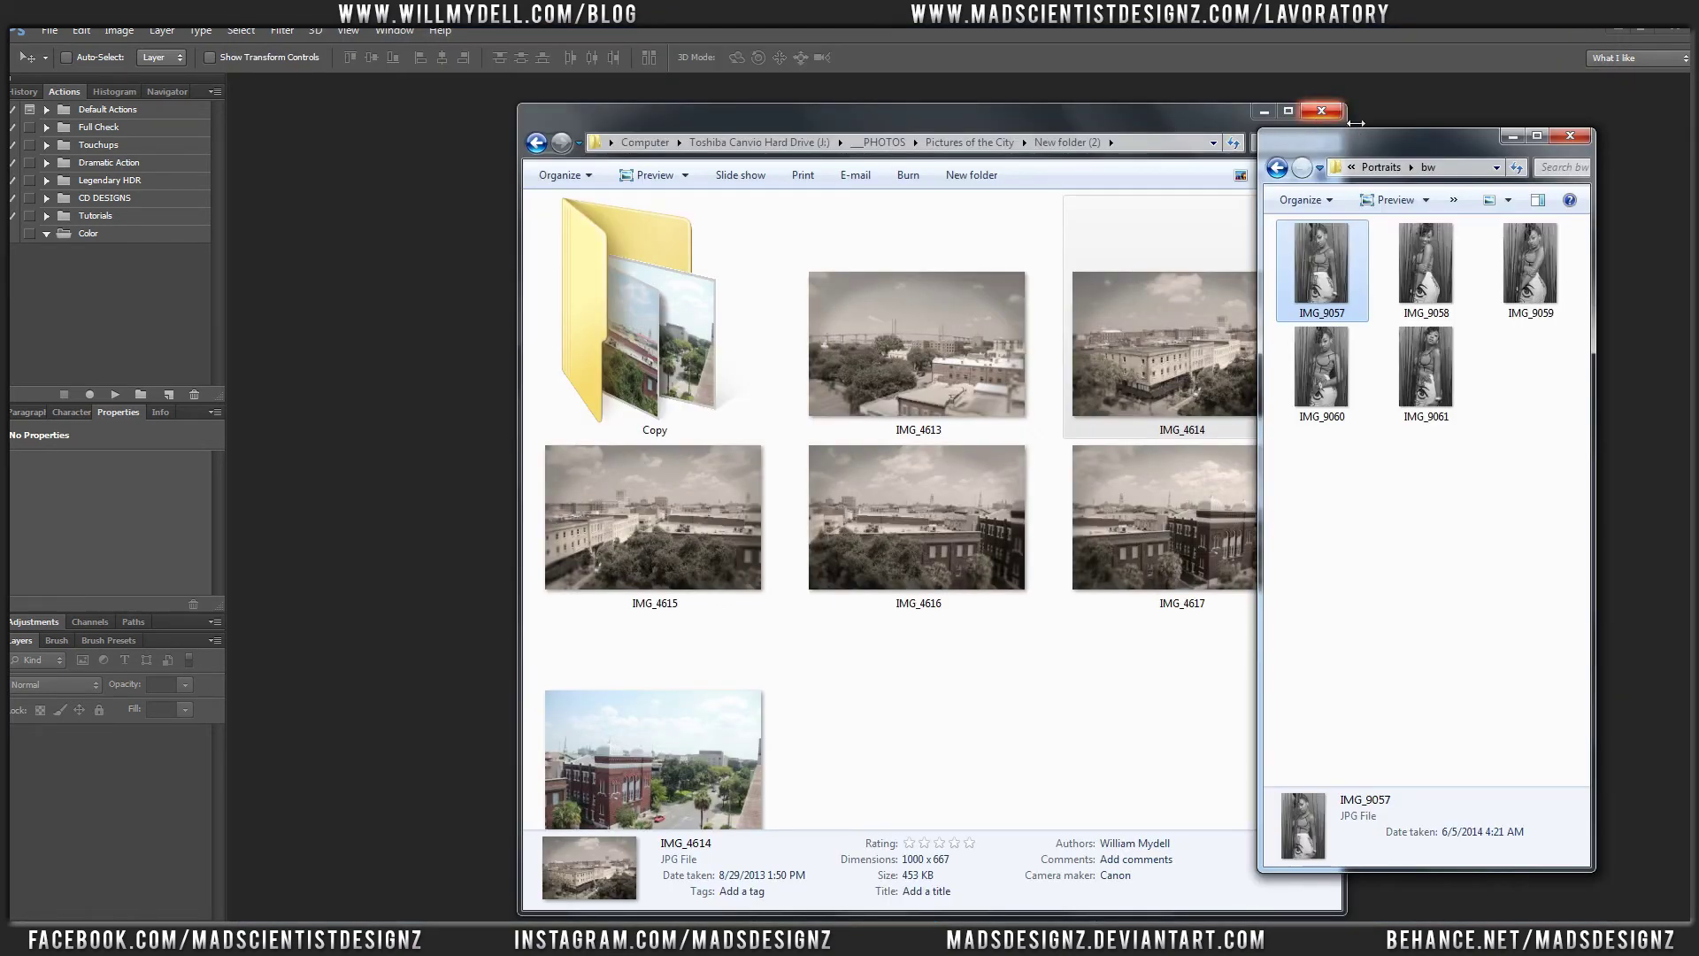
Narrow the New folder (2) Explorer window to one column of thumbnails and place it beside the bw folder window
left_click_drag(1357, 123, 979, 123)
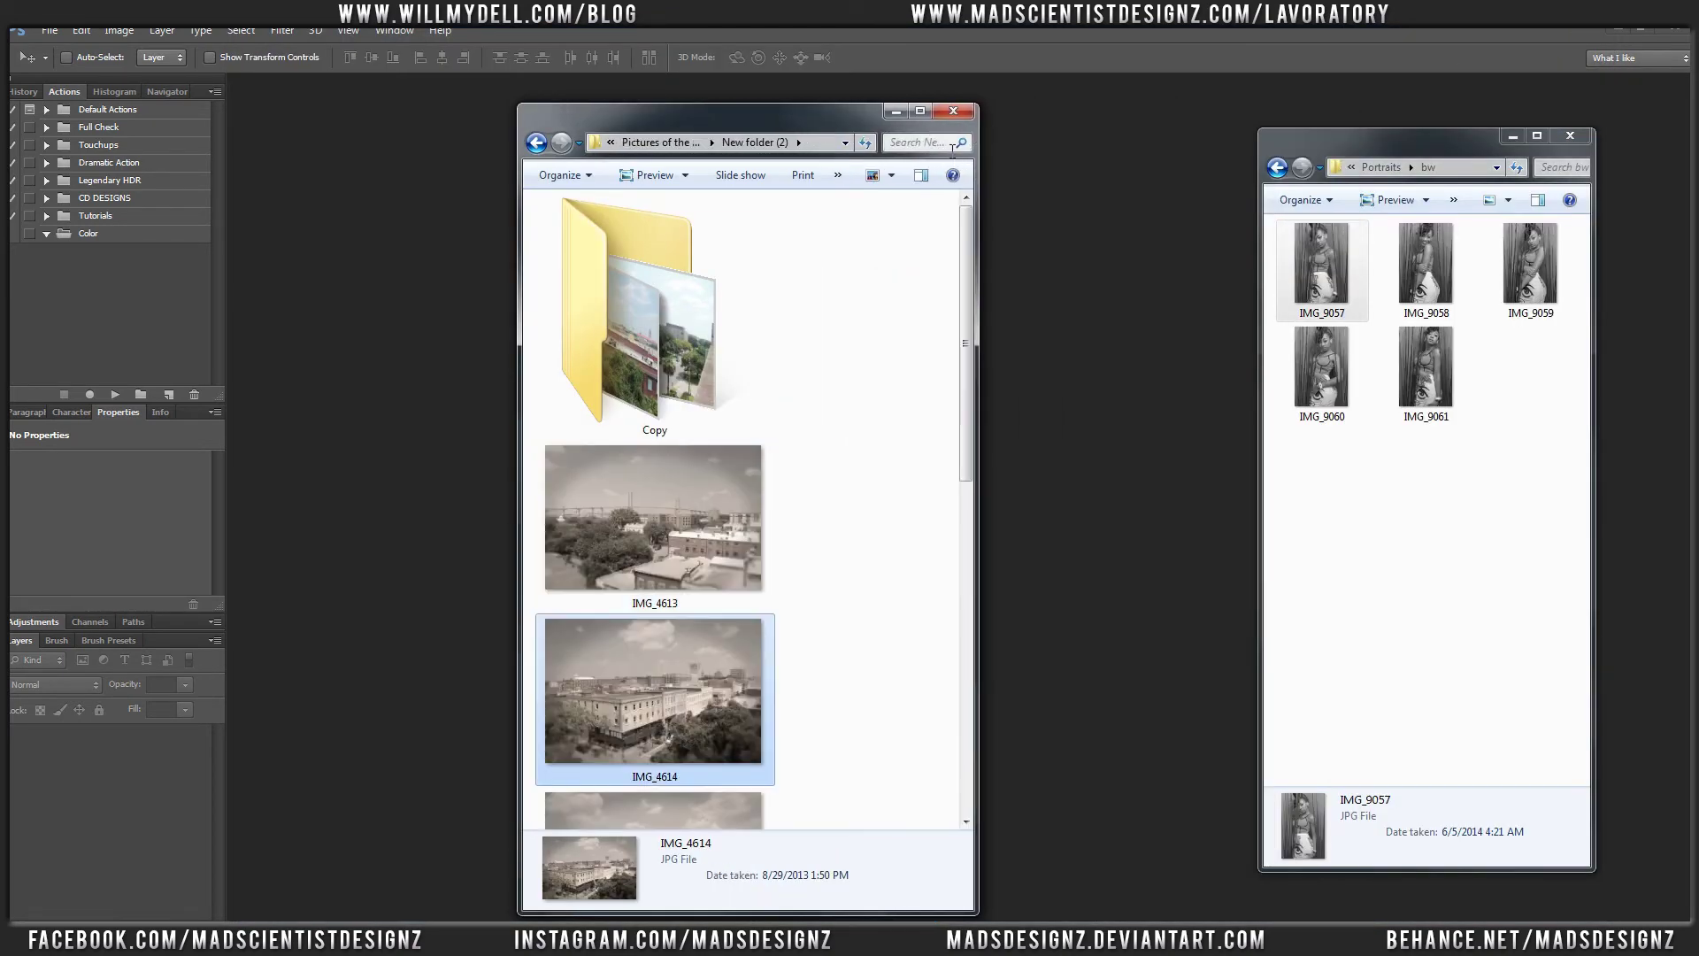
left_click_drag(844, 130, 973, 117)
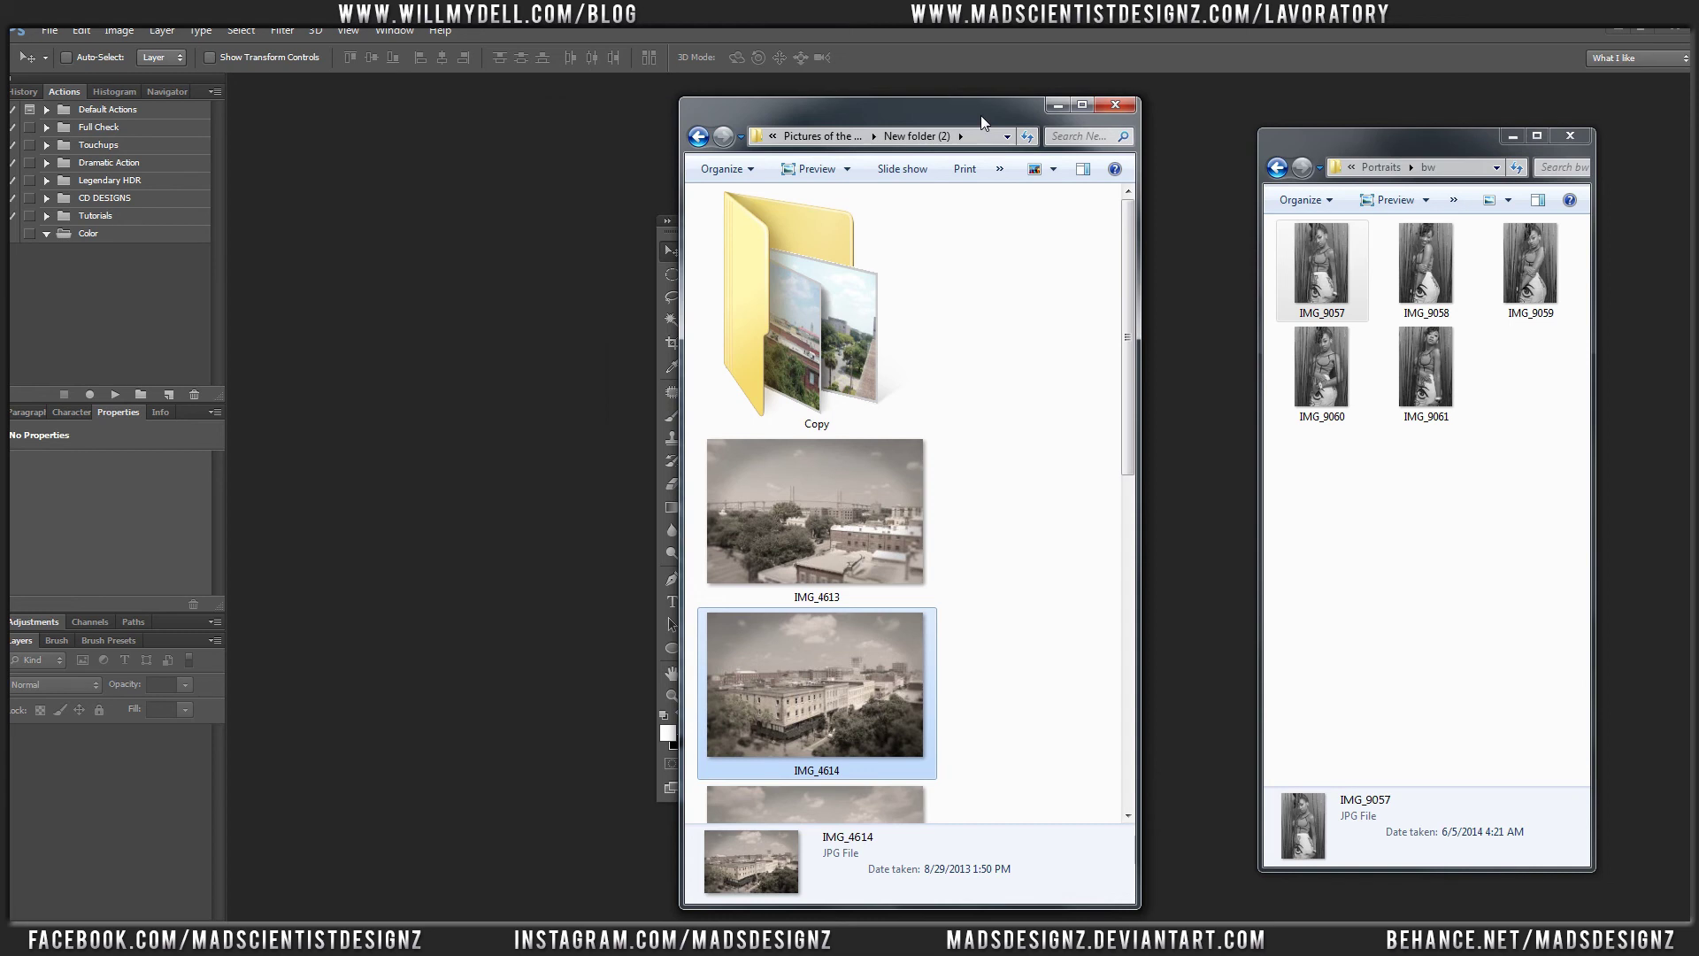
left_click_drag(915, 118, 967, 119)
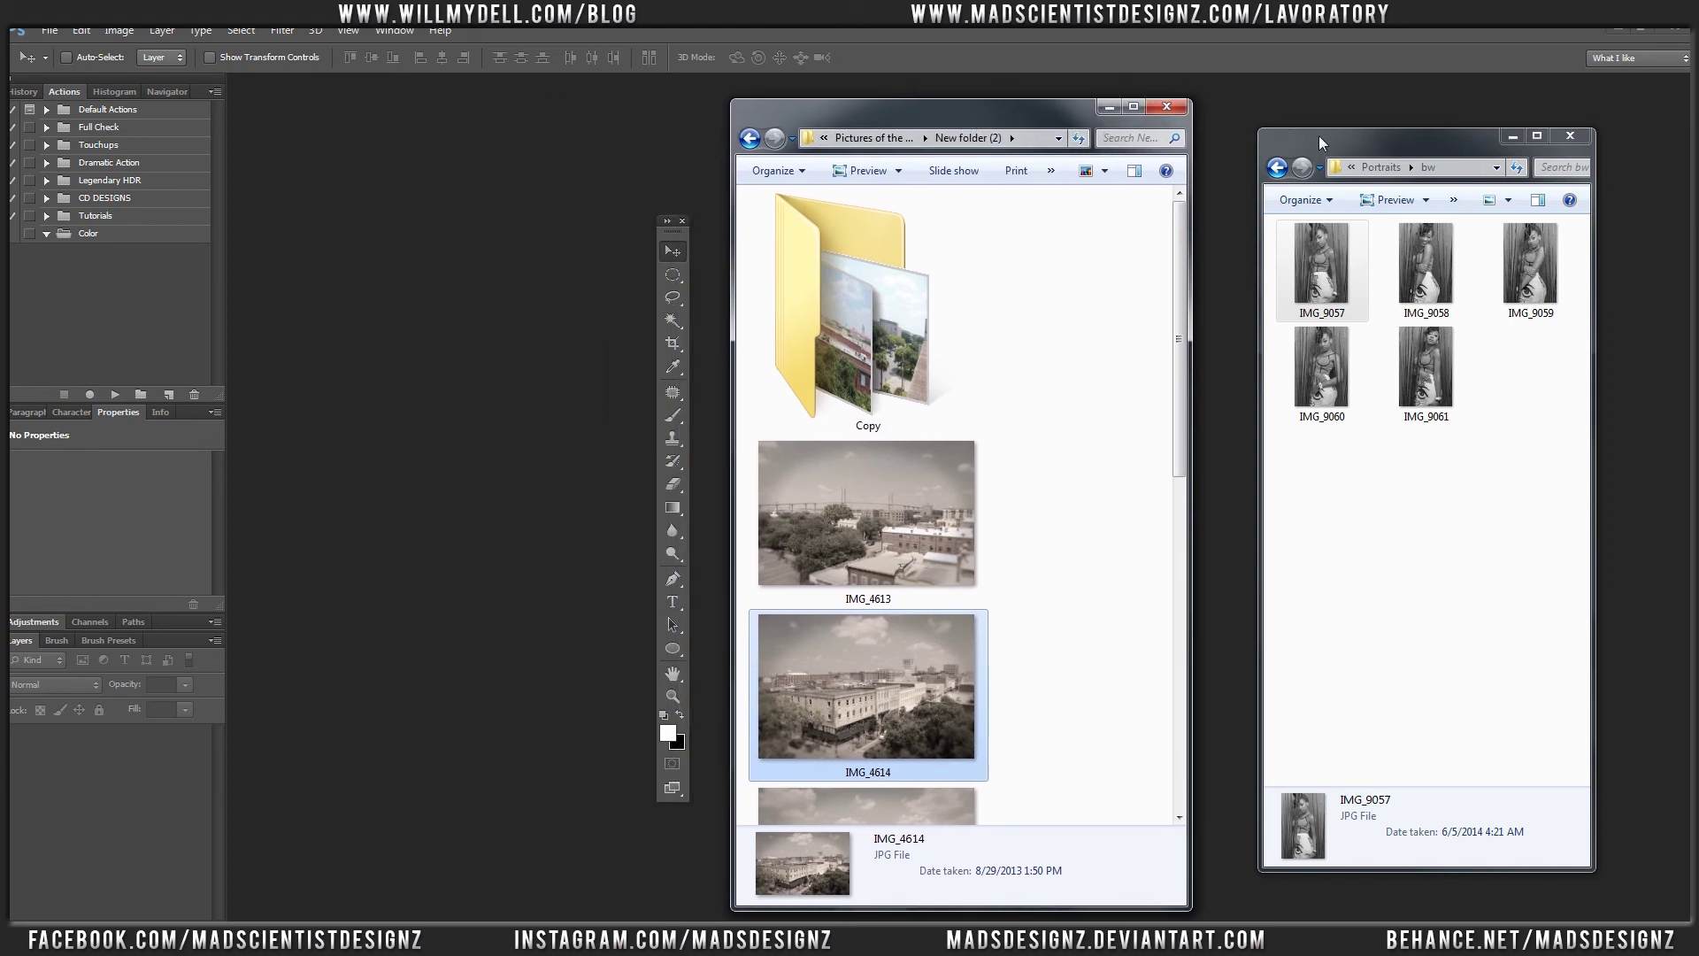